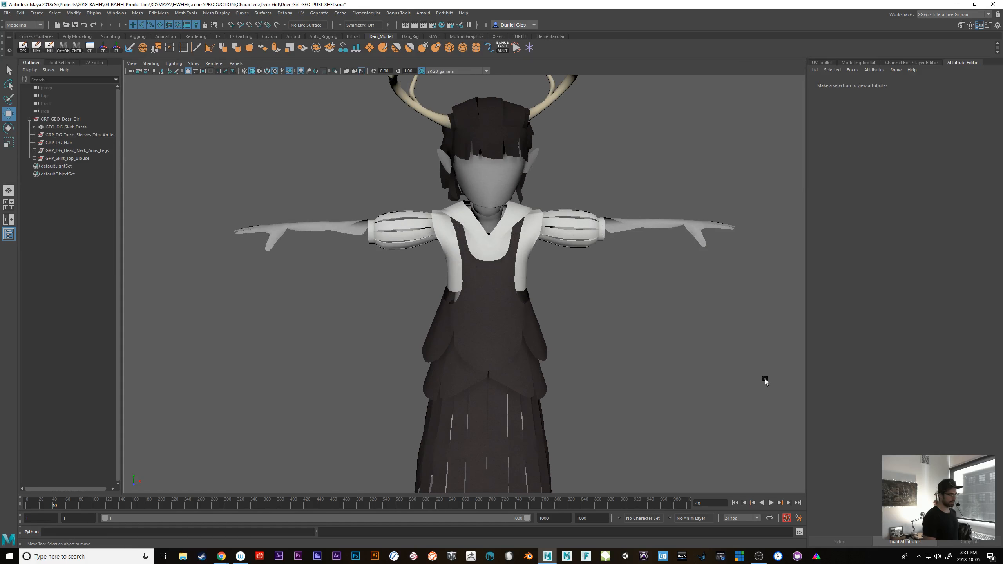
Examine the deer girl character model from the front, the sides and the lower dress
left_click_drag(705, 399, 688, 391, "alt")
right_click_drag(687, 392, 555, 394, "alt")
middle_click_drag(547, 393, 550, 365, "alt")
left_click_drag(550, 364, 611, 381, "alt")
right_click_drag(610, 382, 699, 398, "alt")
left_click_drag(698, 399, 677, 433, "alt")
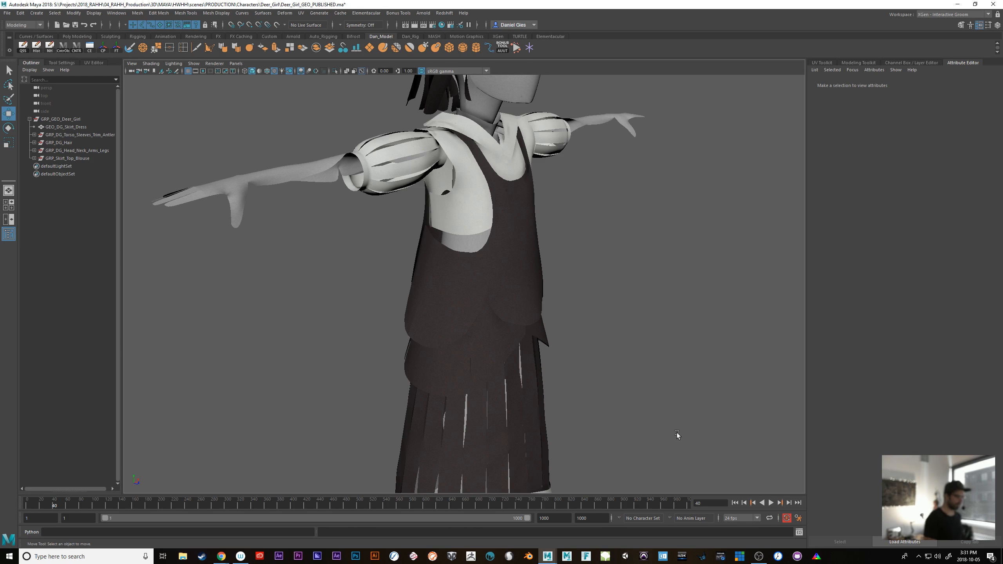
left_click_drag(641, 370, 585, 373, "alt")
middle_click_drag(585, 374, 587, 430, "alt")
right_click_drag(586, 429, 612, 326, "alt")
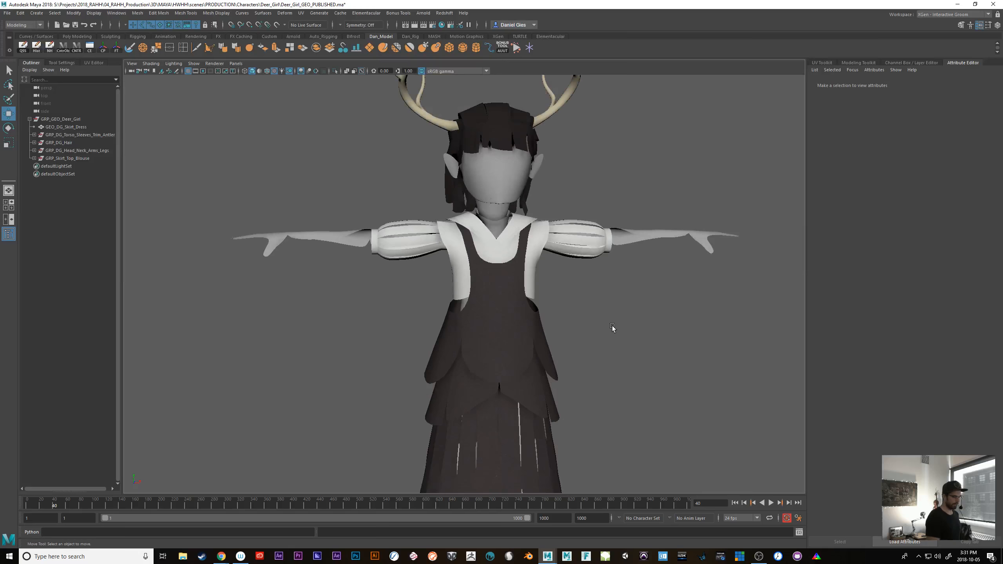
Select the puffed sleeves and inspect their geometry from several angles
left_click(611, 242)
left_click_drag(619, 298, 626, 404, "alt")
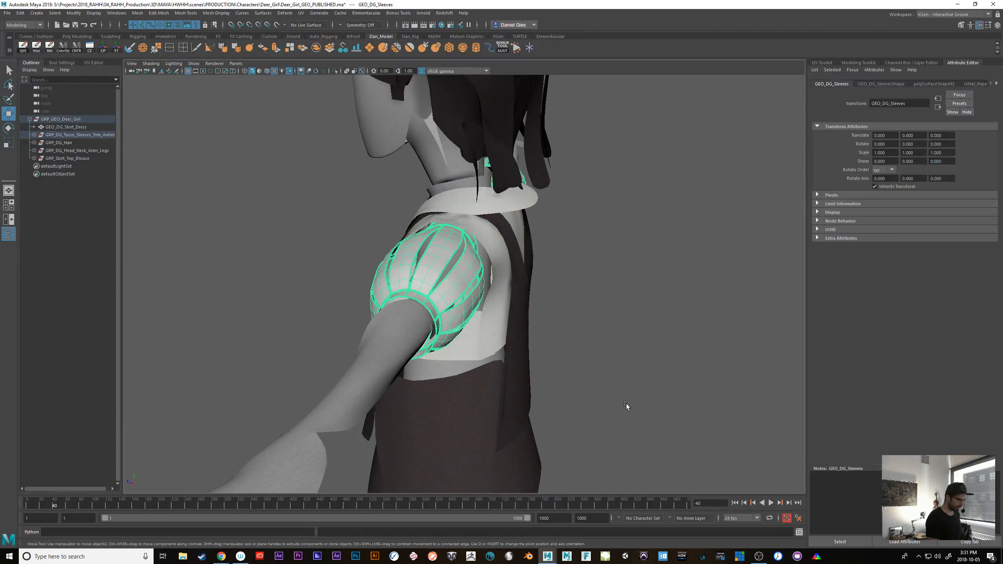
left_click_drag(586, 345, 705, 396, "alt")
right_click_drag(706, 397, 598, 376, "alt")
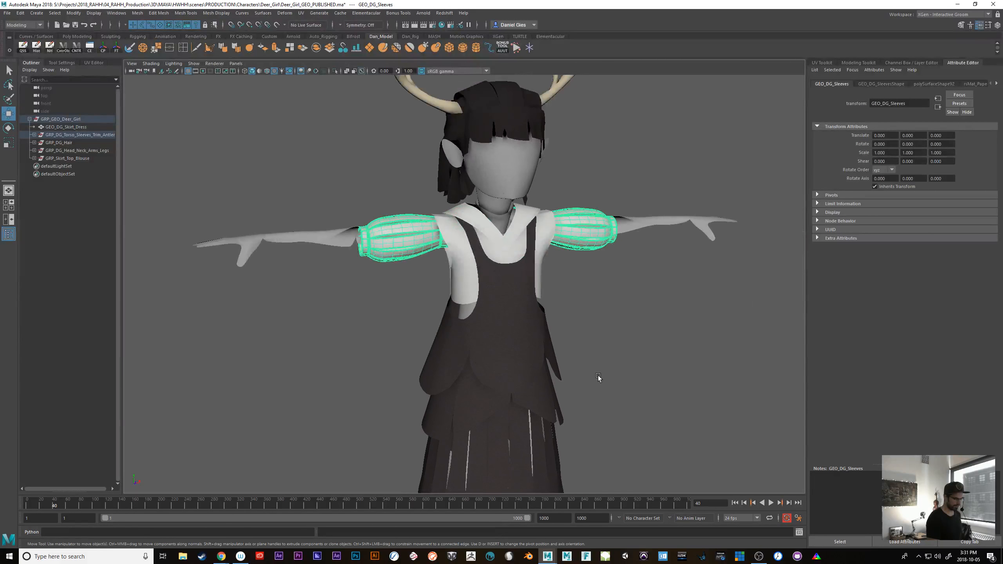
middle_click_drag(599, 376, 616, 321, "alt")
right_click_drag(658, 355, 562, 370, "alt")
middle_click_drag(562, 371, 577, 280, "alt")
Replace the sleeve selection with the white trim along the bottom of the skirt and inspect it
left_click(601, 397)
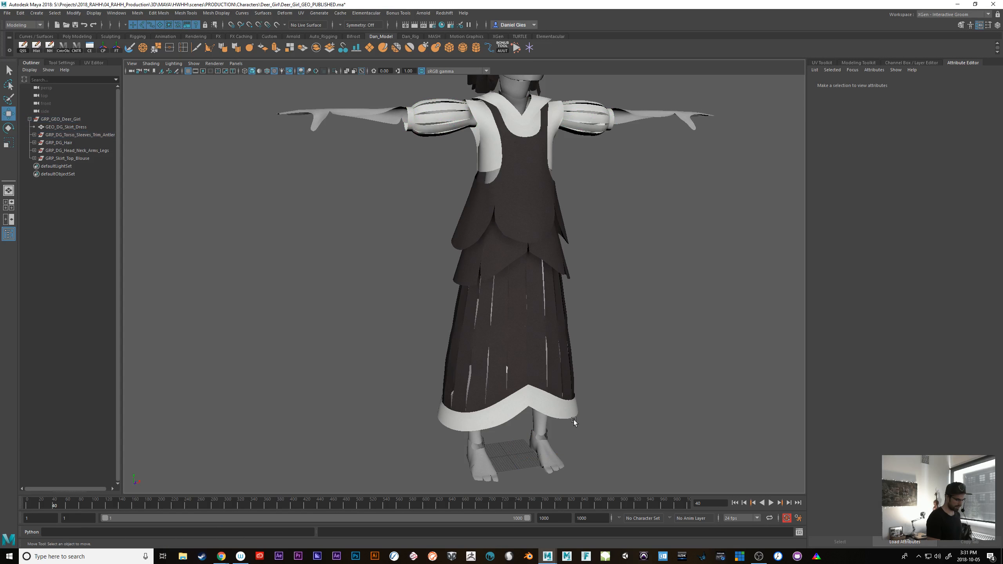
left_click(574, 413)
left_click_drag(611, 422, 596, 384, "alt")
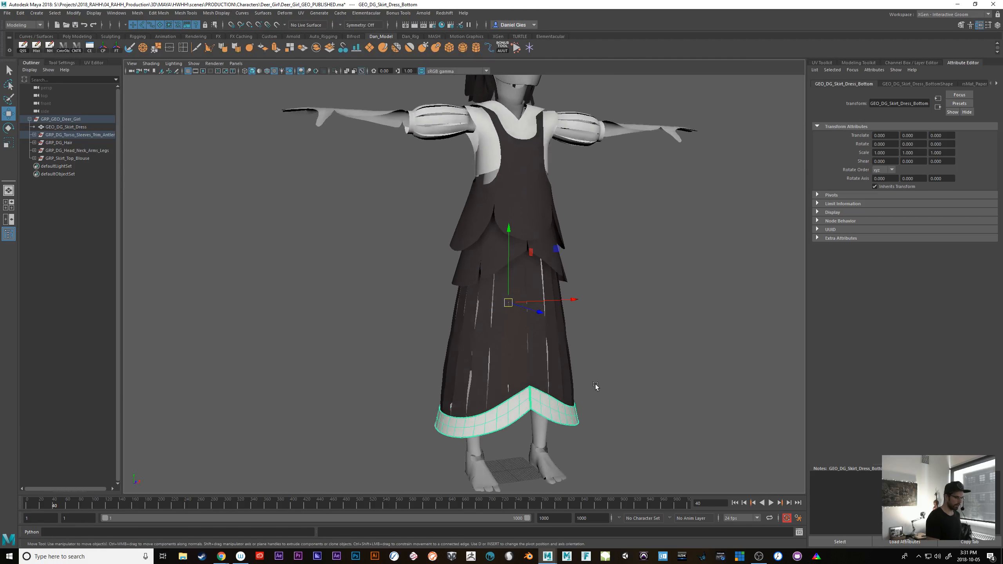
right_click_drag(596, 384, 642, 403, "alt")
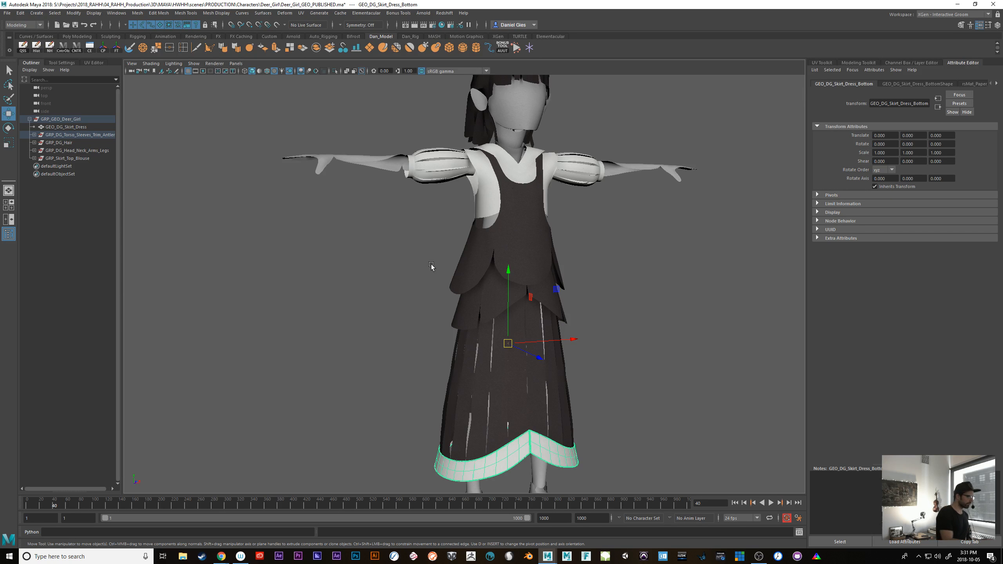
Open the UV Editor beside the model and select the character's arms to inspect their UV shells
left_click(91, 62)
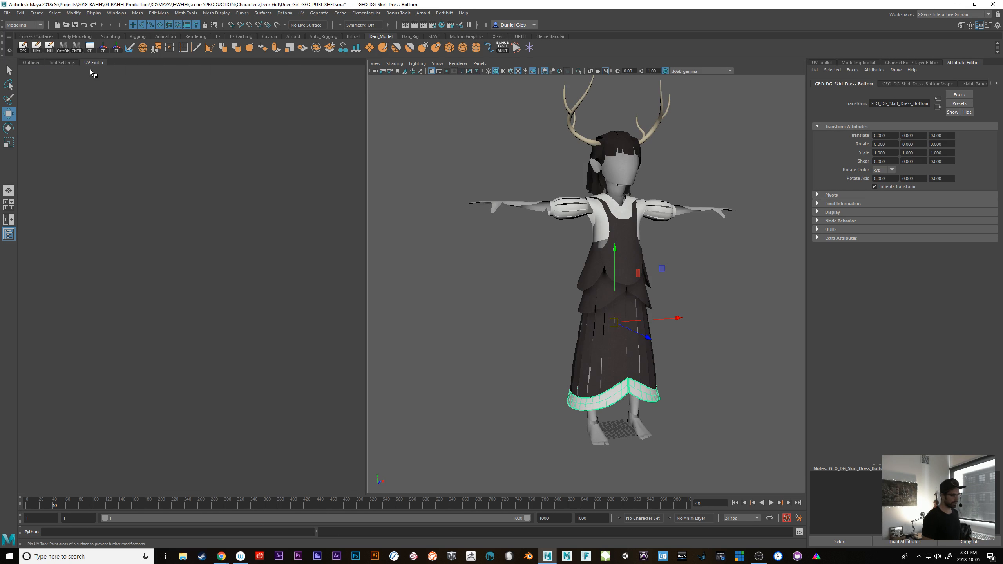
left_click(534, 206)
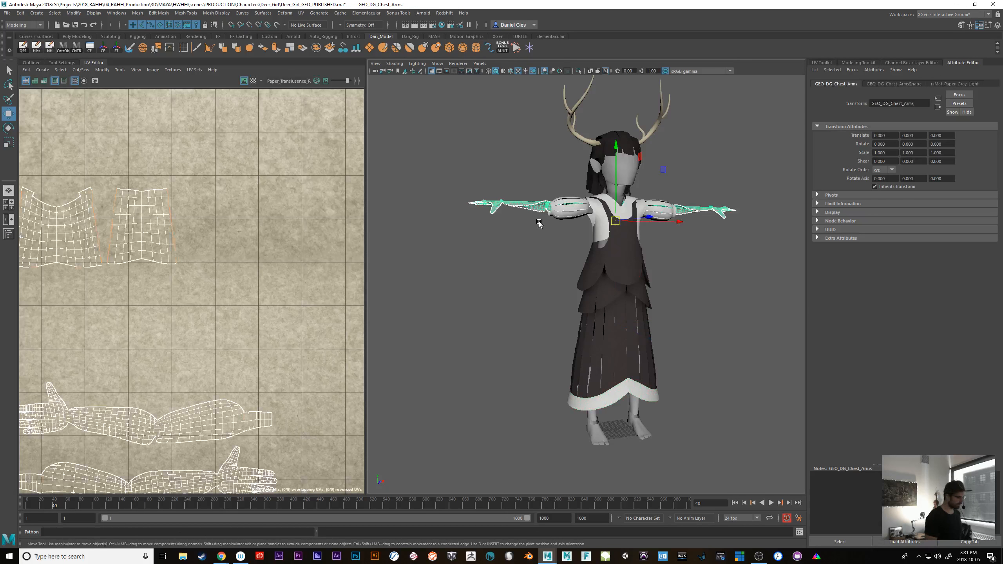
right_click_drag(722, 389, 639, 366, "alt")
left_click_drag(638, 366, 601, 396, "alt")
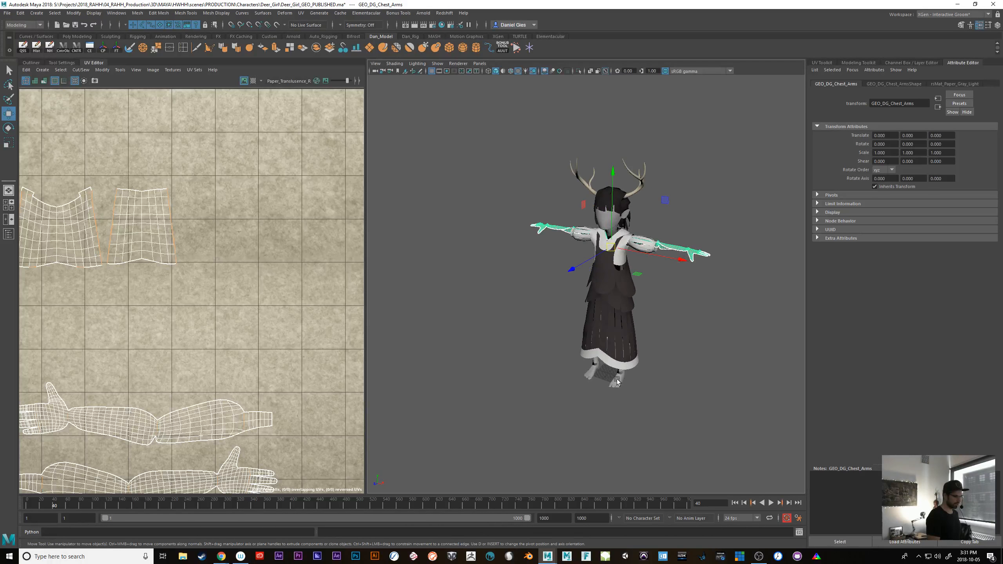
left_click(686, 336)
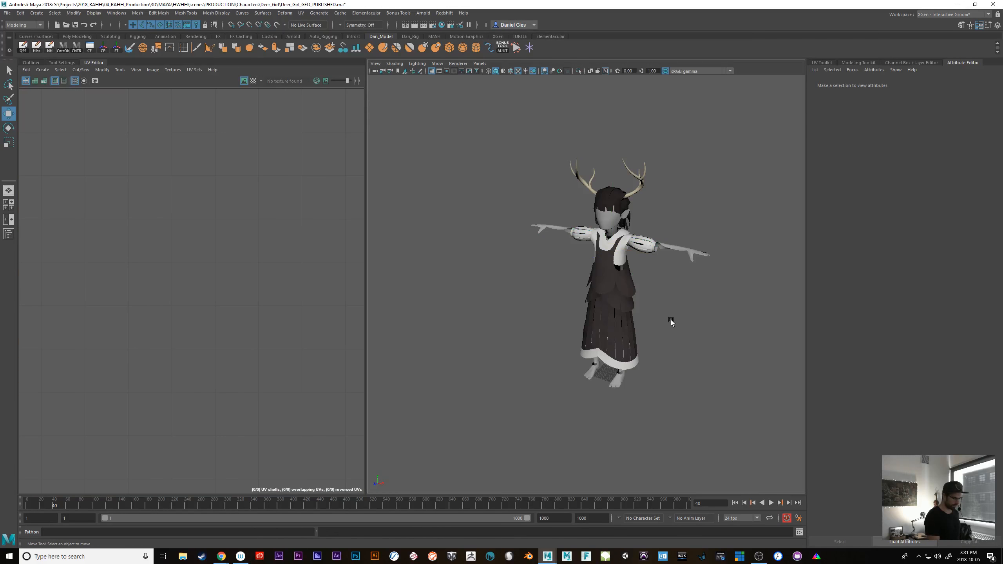
left_click(676, 248)
key("f")
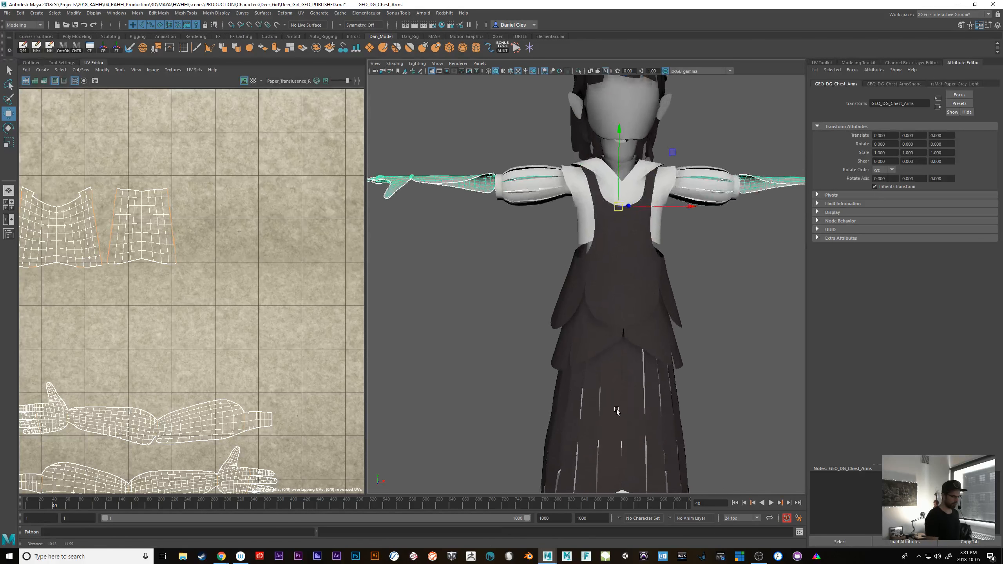
Select the white chest piece of the blouse to inspect its UV shells
left_click_drag(455, 413, 600, 369, "alt")
left_click(473, 348)
right_click_drag(645, 391, 505, 379, "alt")
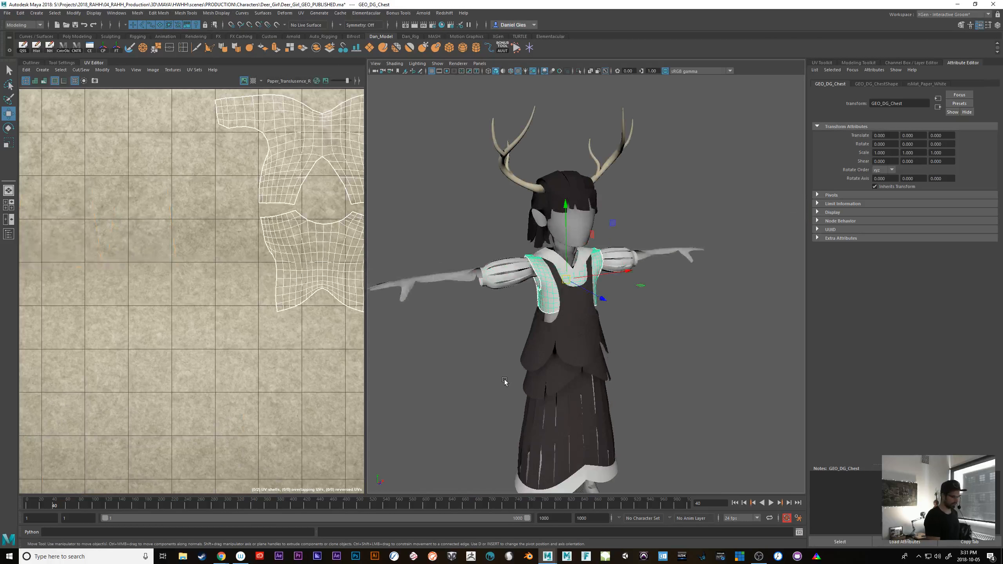
Hide the white chest piece and undo the hiding
left_click(634, 324)
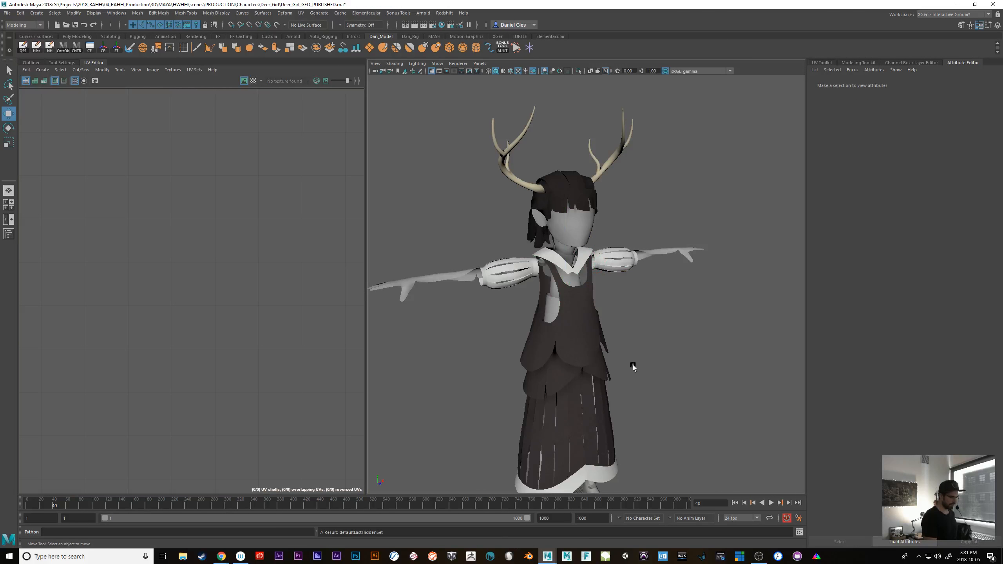
left_click_drag(633, 366, 608, 386, "alt")
key("ctrl+z")
right_click_drag(608, 387, 709, 389, "alt")
mouse_move(709, 390)
left_mouse_down("alt")
mouse_move(644, 395)
mouse_move(707, 392)
left_mouse_up("alt")
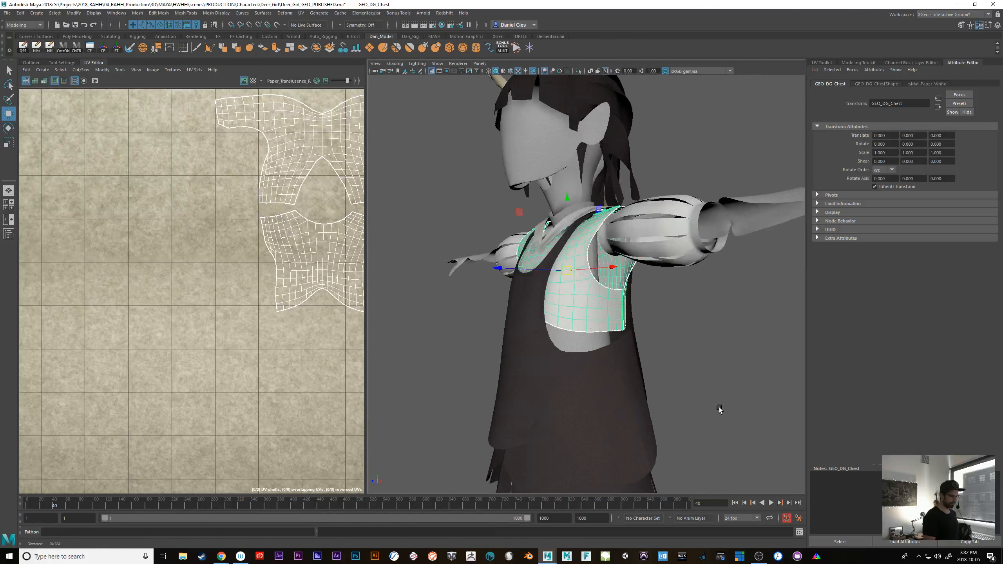
Select the feet to inspect their UV shells, and clear the selection
right_click_drag(720, 409, 609, 471, "alt")
middle_click_drag(608, 471, 631, 388, "alt")
left_click(631, 390)
left_click_drag(631, 389, 701, 410, "alt")
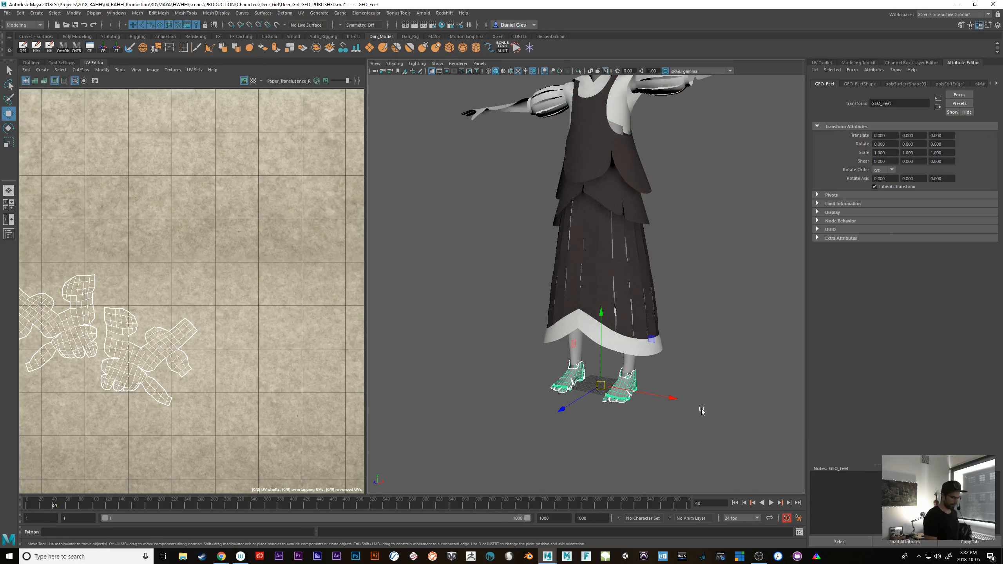
left_click(711, 433)
right_click_drag(680, 436, 601, 372, "alt")
middle_click_drag(601, 372, 563, 436, "alt")
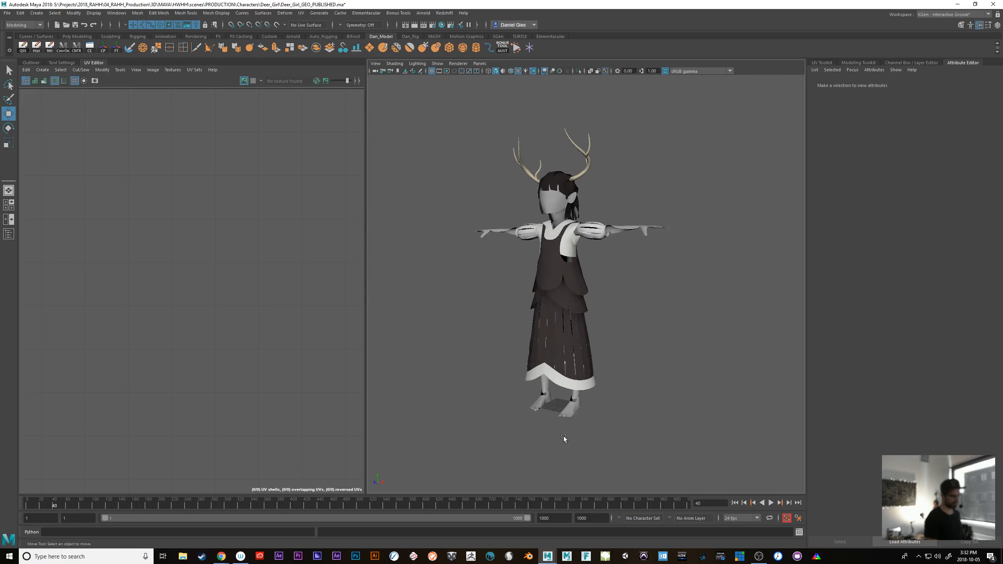
left_click_drag(563, 436, 563, 414, "alt")
right_click_drag(563, 414, 659, 426, "alt")
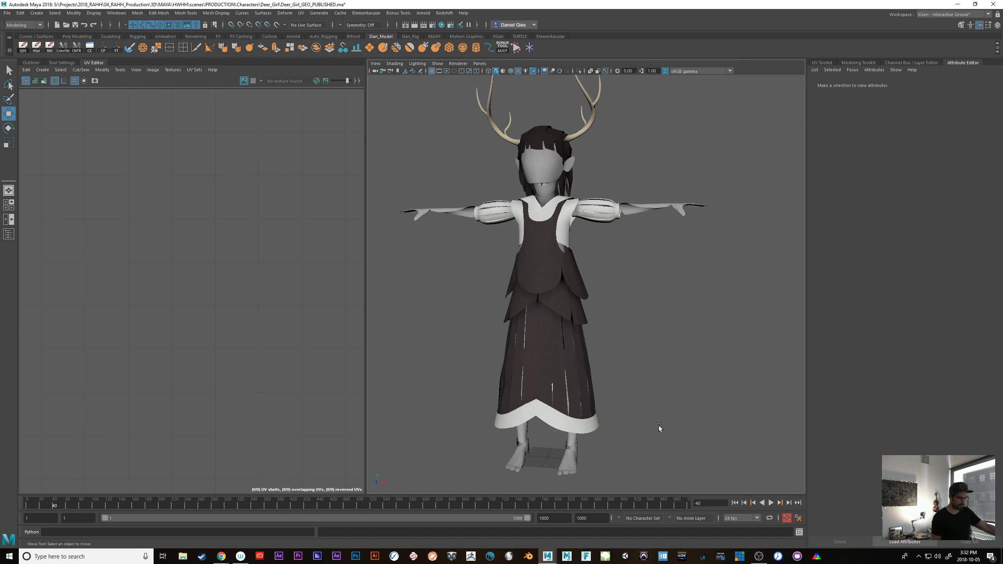
Select the face, and extend the selection to its whole parent group, GRP_DG_Head_Neck_Arms_Legs
left_click(555, 166)
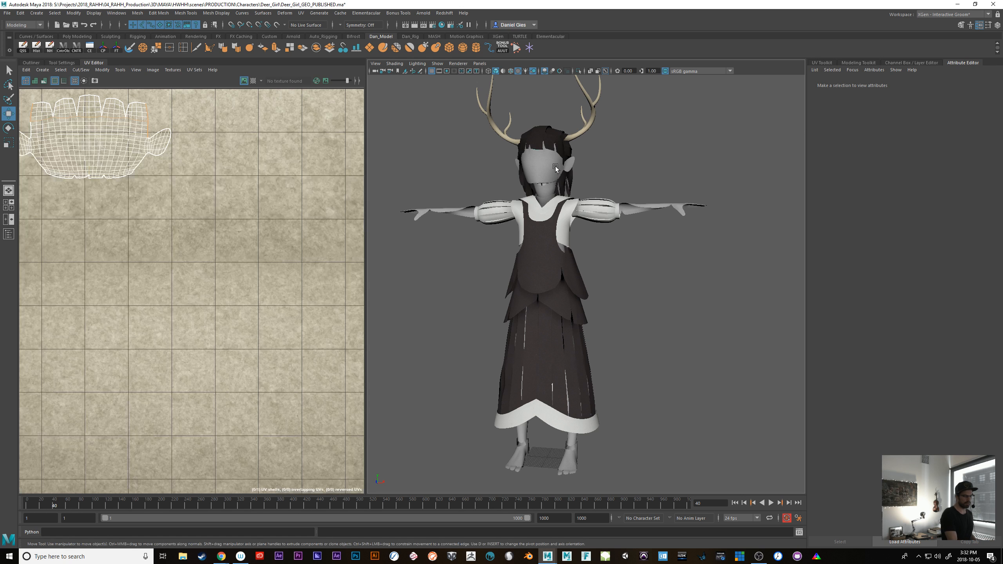
left_click(31, 63)
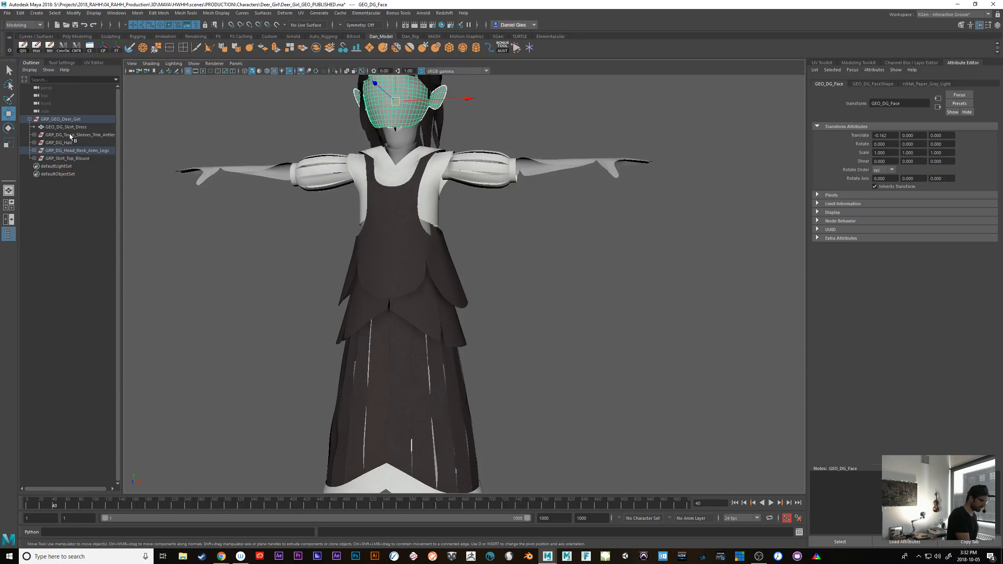
left_click(73, 152)
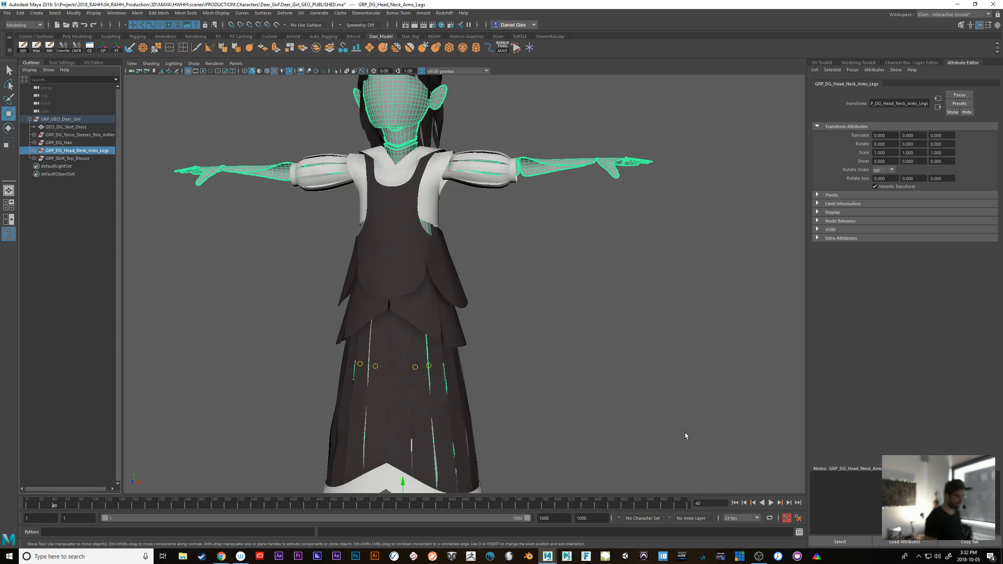
right_click_drag(702, 423, 541, 359, "alt")
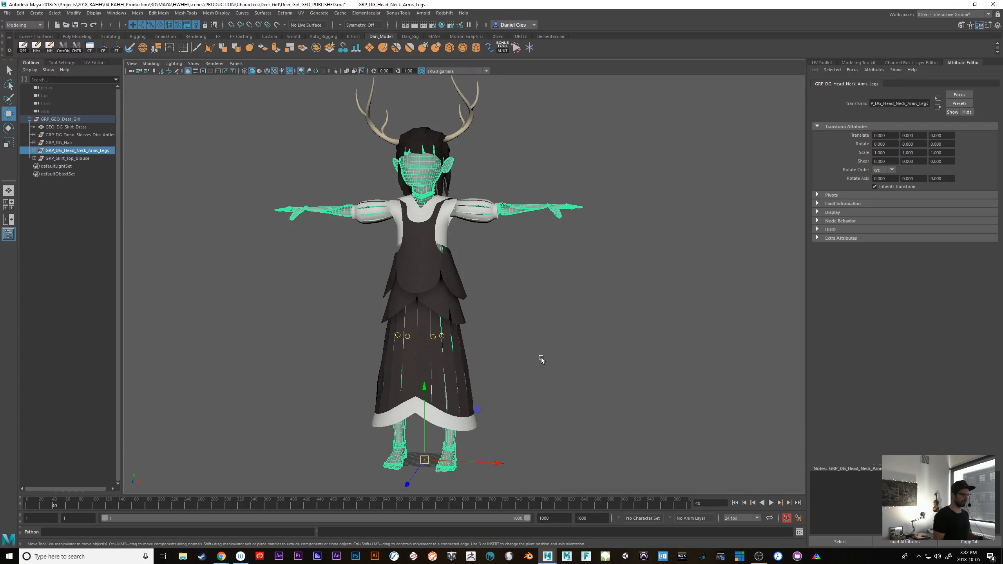
left_click_drag(551, 374, 602, 382, "alt")
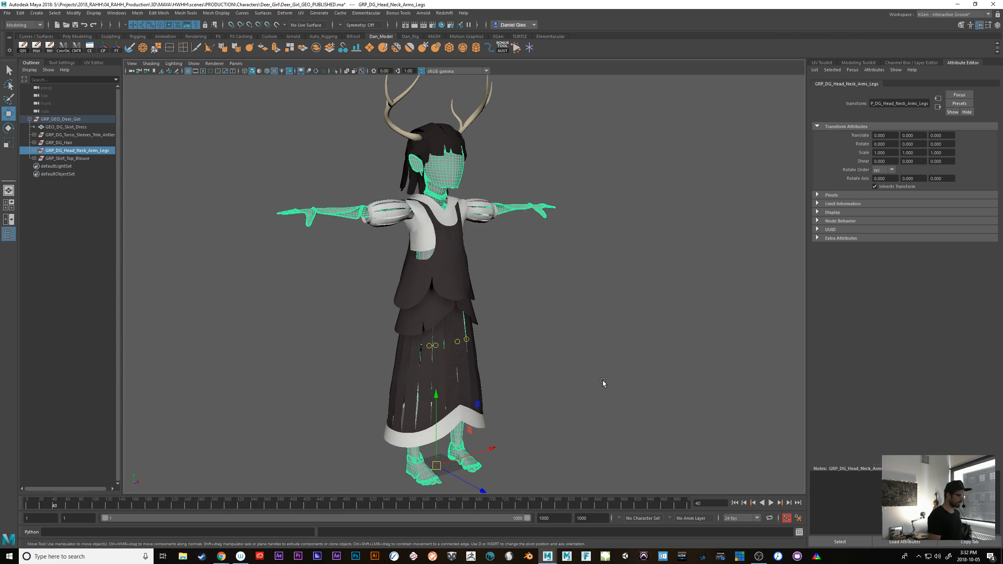
Display the group's UV shells together in UV component mode with the whole UV tile in view
left_click(93, 63)
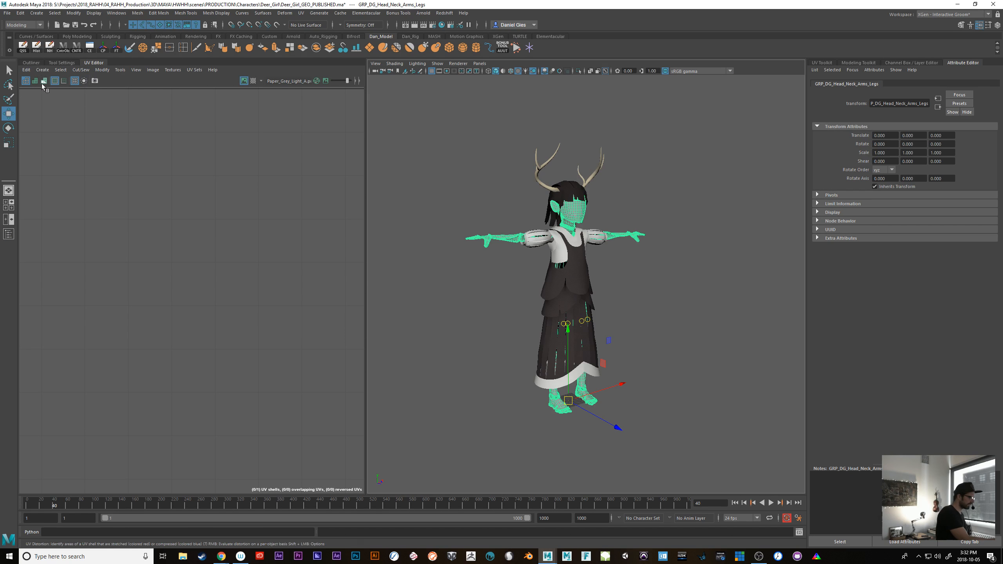
right_click_drag(119, 180, 100, 174)
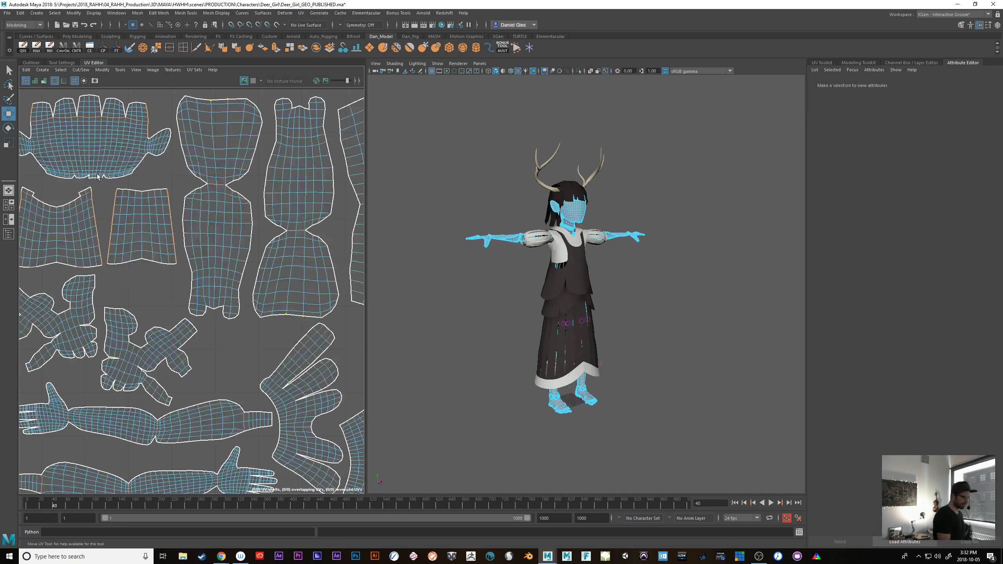
scroll(293, 429, "down", 4)
middle_click_drag(294, 430, 216, 380, "alt")
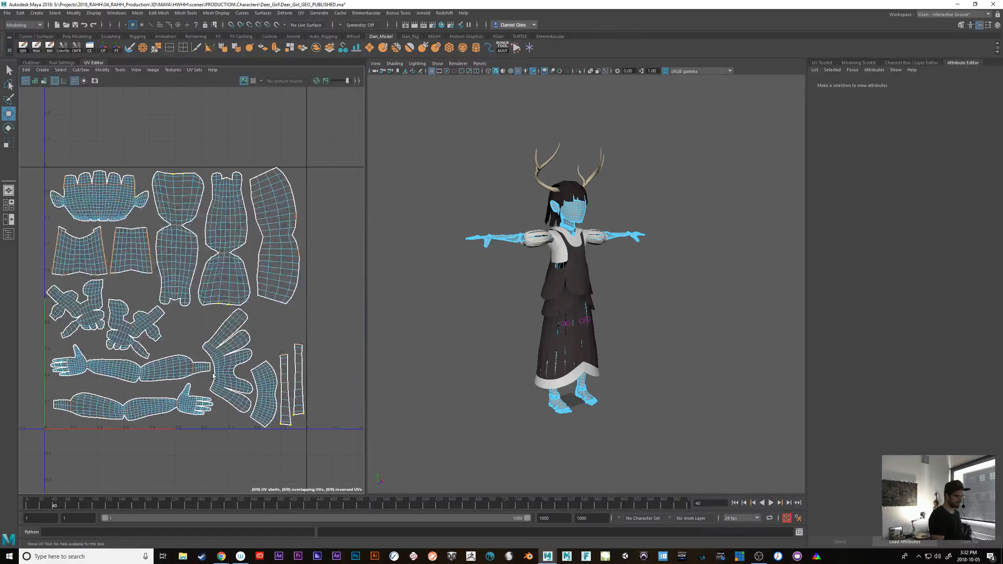
Examine the highlighted head, neck, arm and leg meshes on the character from several sides
left_click_drag(632, 431, 589, 436, "alt")
right_click_drag(589, 437, 737, 477, "alt")
left_click_drag(737, 477, 629, 372, "alt")
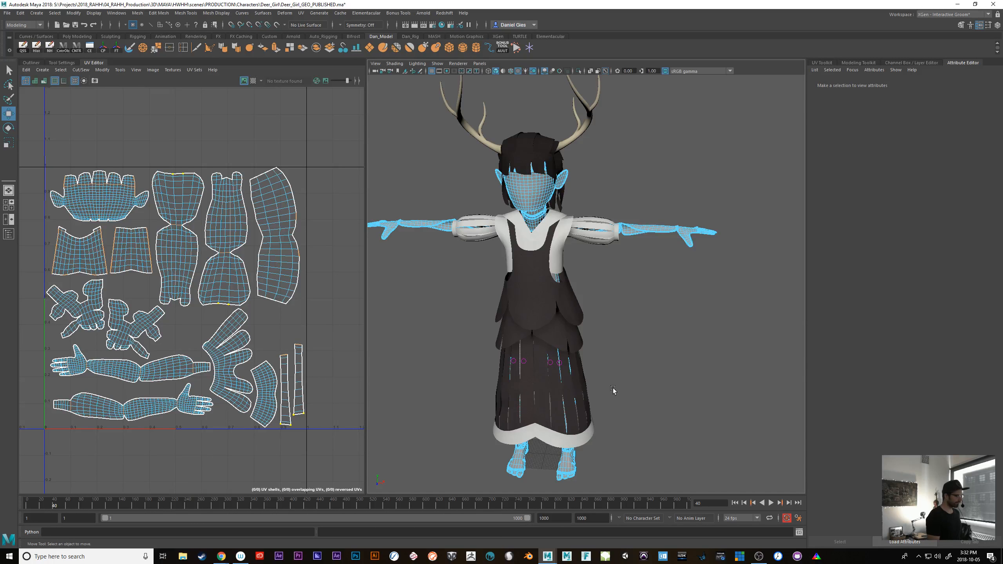
right_click_drag(630, 356, 693, 372, "alt")
left_click_drag(694, 372, 665, 346, "alt")
middle_click_drag(665, 345, 689, 392, "alt")
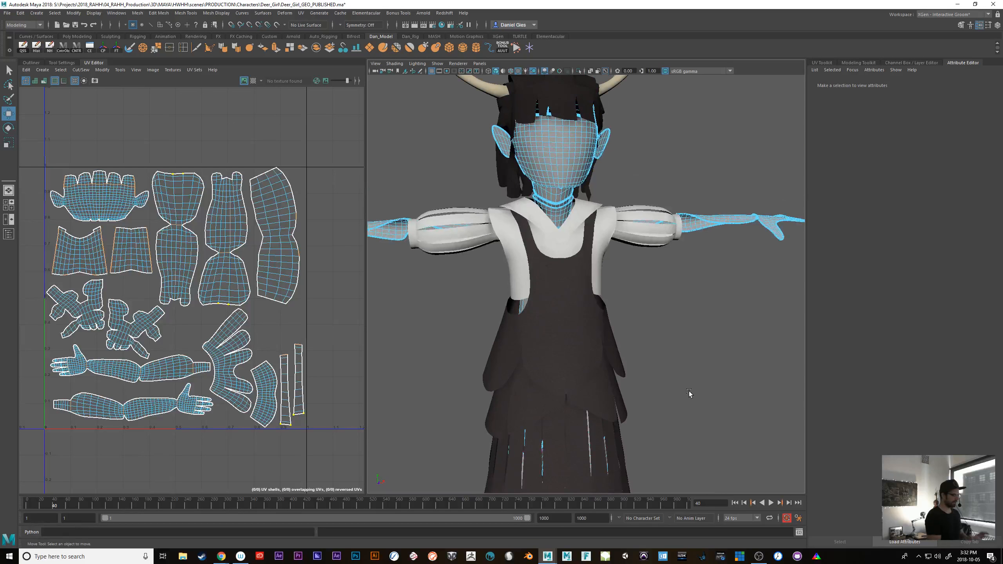
right_click_drag(703, 395, 680, 380, "alt")
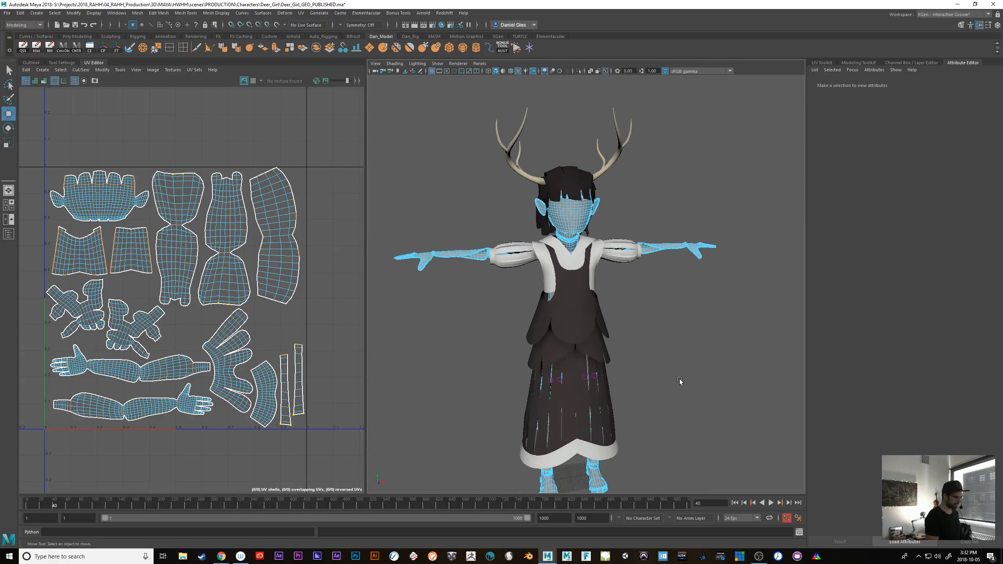
mouse_move(679, 380)
left_mouse_down("alt")
mouse_move(698, 394)
mouse_move(679, 390)
left_mouse_up("alt")
right_click_drag(679, 391, 590, 373, "alt")
middle_click_drag(589, 373, 587, 393, "alt")
right_click_drag(586, 393, 689, 424, "alt")
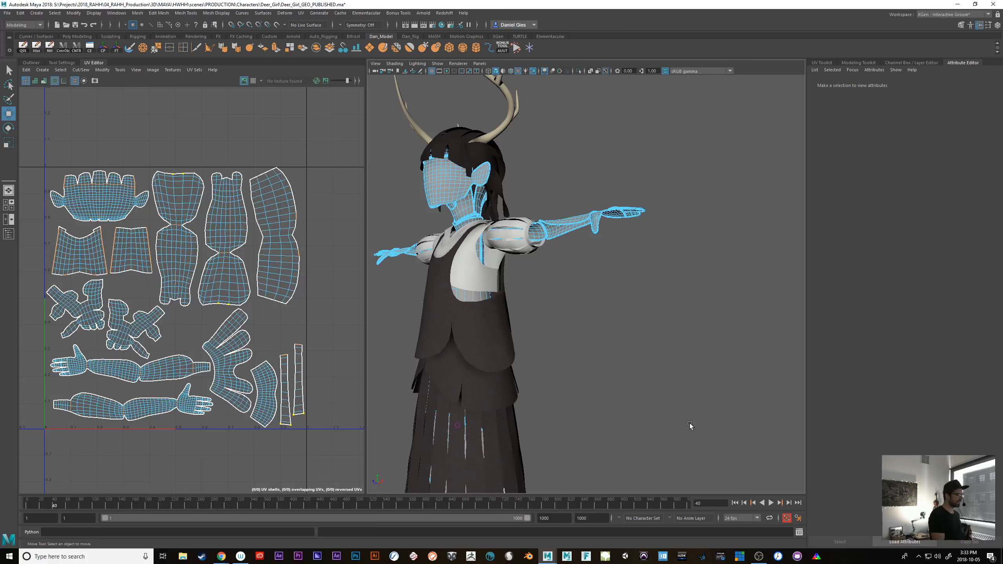
Examine how the body's UV shells sit within the first UV tile and its neighbouring empty tiles
scroll(310, 426, "down", 3)
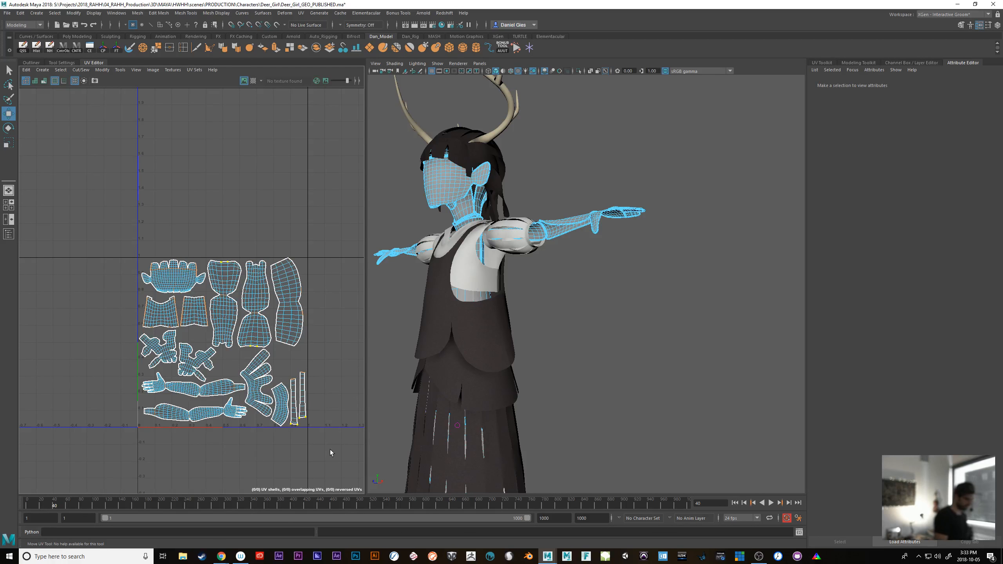
scroll(317, 439, "down", 3)
middle_click_drag(285, 437, 146, 361, "alt")
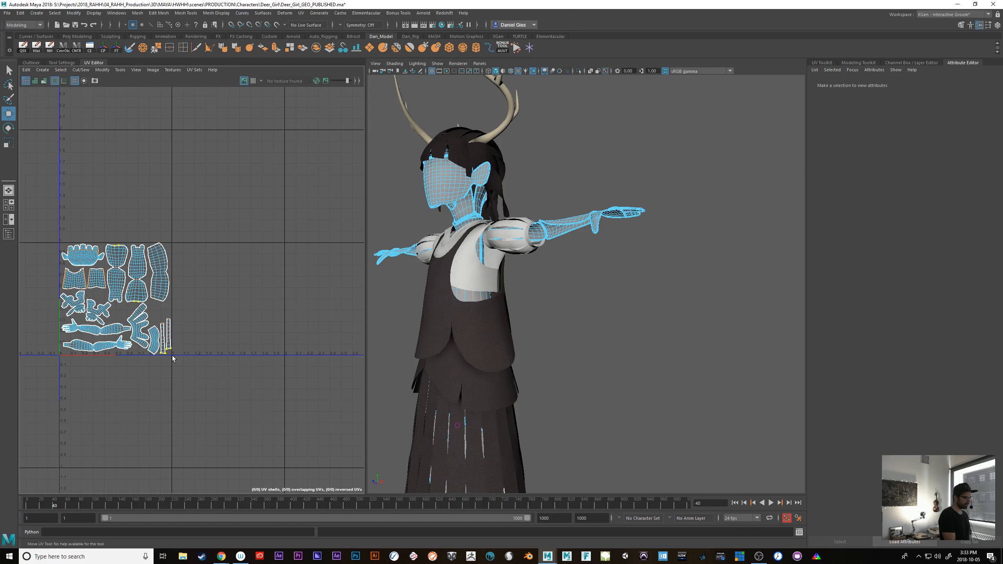
middle_click_drag(287, 388, 267, 399, "alt")
right_click_drag(268, 399, 192, 390, "alt")
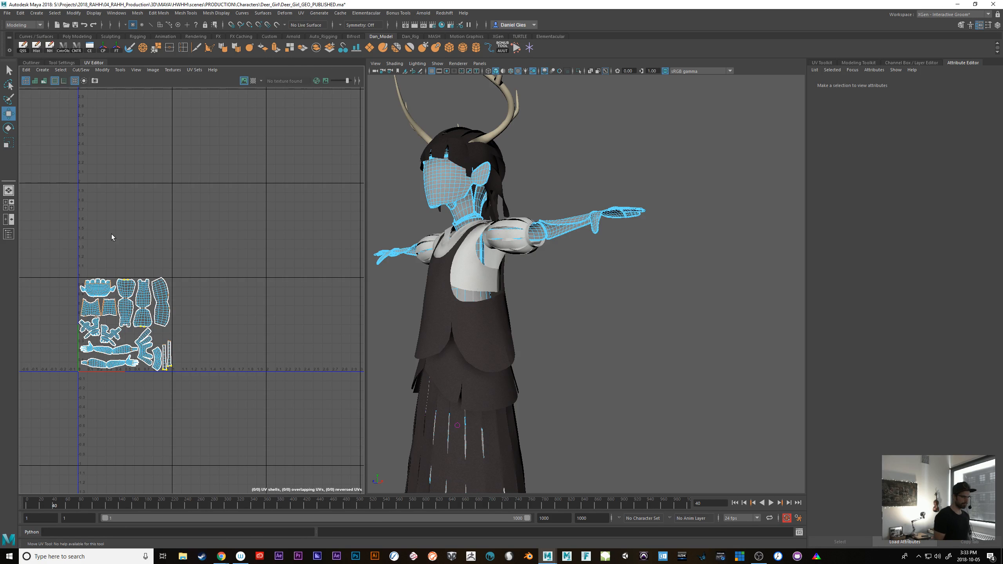
Return the head, neck, arms and legs group to object mode and inspect the face and blouse up close
key("F8")
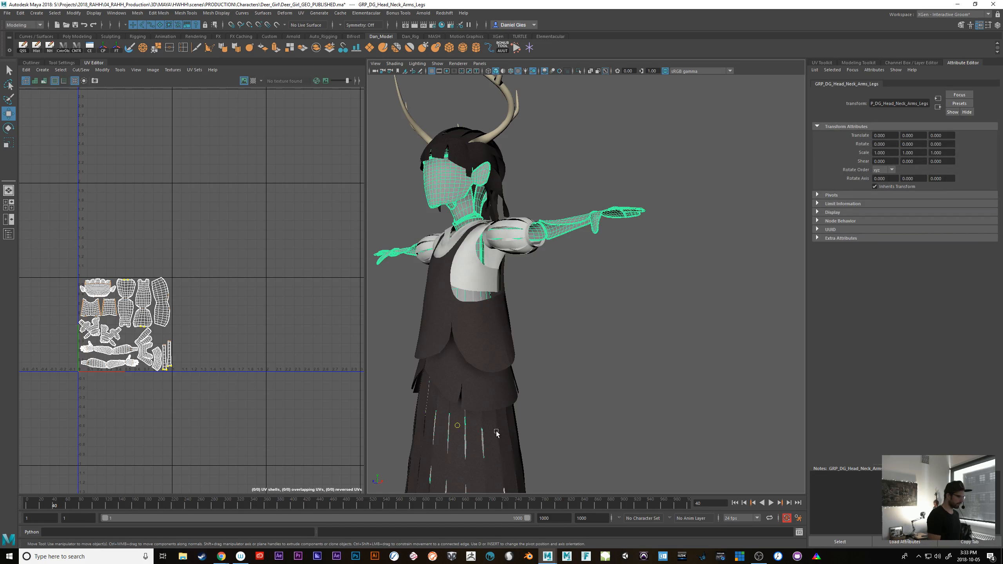
right_click_drag(496, 434, 716, 427, "alt")
left_click_drag(716, 427, 706, 421, "alt")
right_click_drag(705, 421, 577, 410, "alt")
left_click_drag(577, 409, 668, 407, "alt")
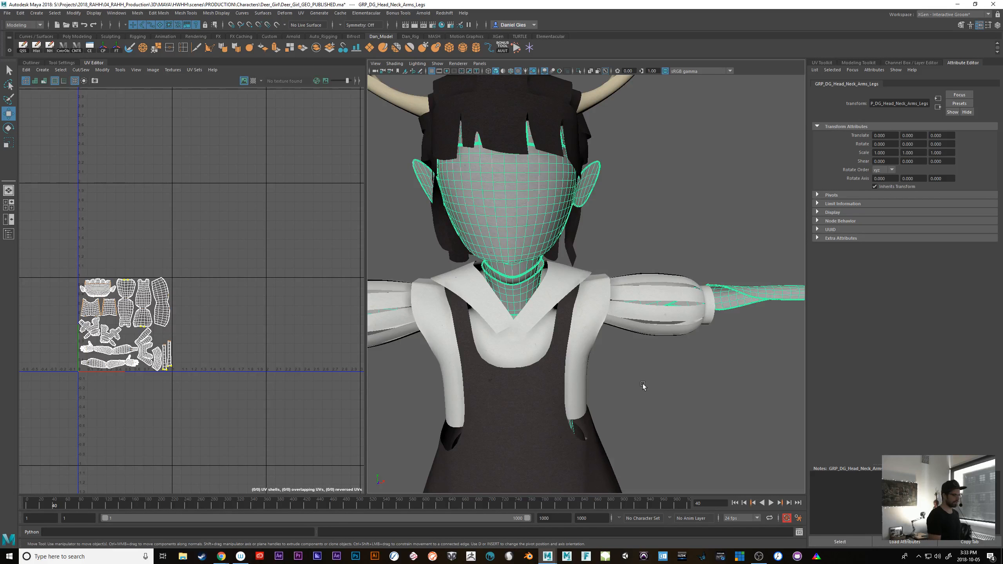
Try moving the face's UV shell over the neighbouring shells in the UV tile, undo the move and return to object mode
right_click(101, 289)
right_click_drag(102, 290, 75, 280)
left_click(106, 291)
left_click_drag(99, 292, 264, 280)
key("r")
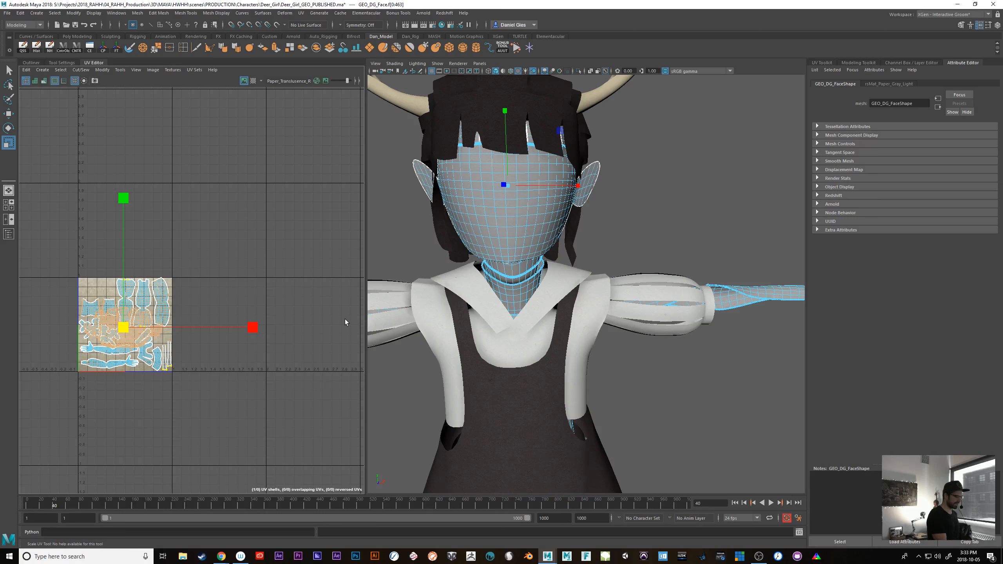
key("ctrl+z")
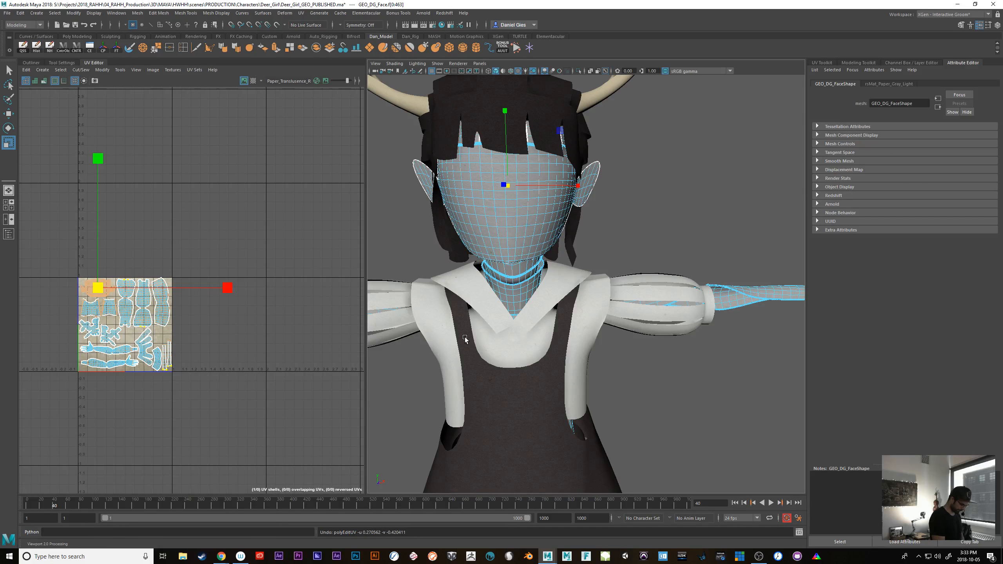
key("F8")
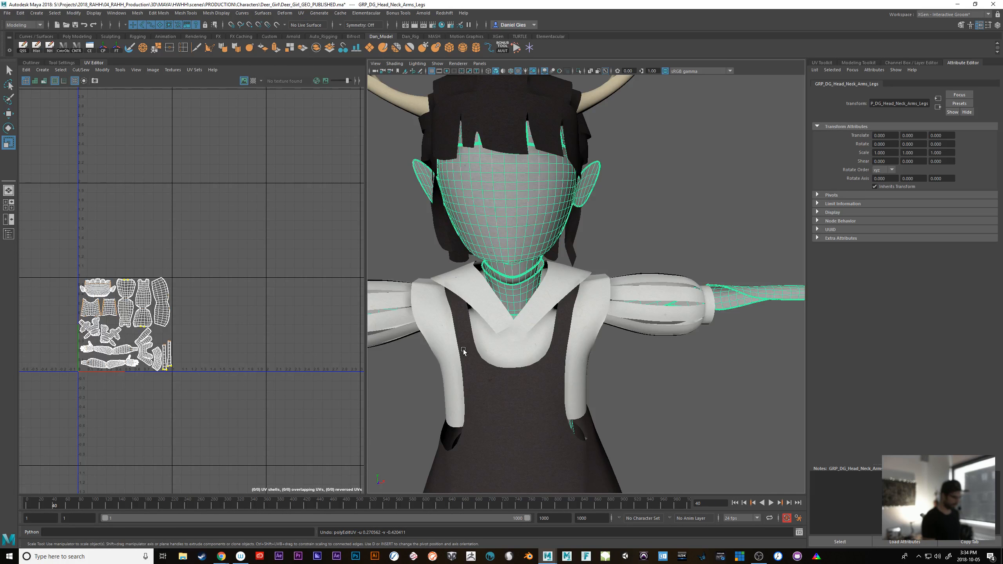
Clear the selection, select the skirt top mesh and examine it on the character alongside its UV shells
left_click(721, 396)
scroll(702, 406, "down", 4)
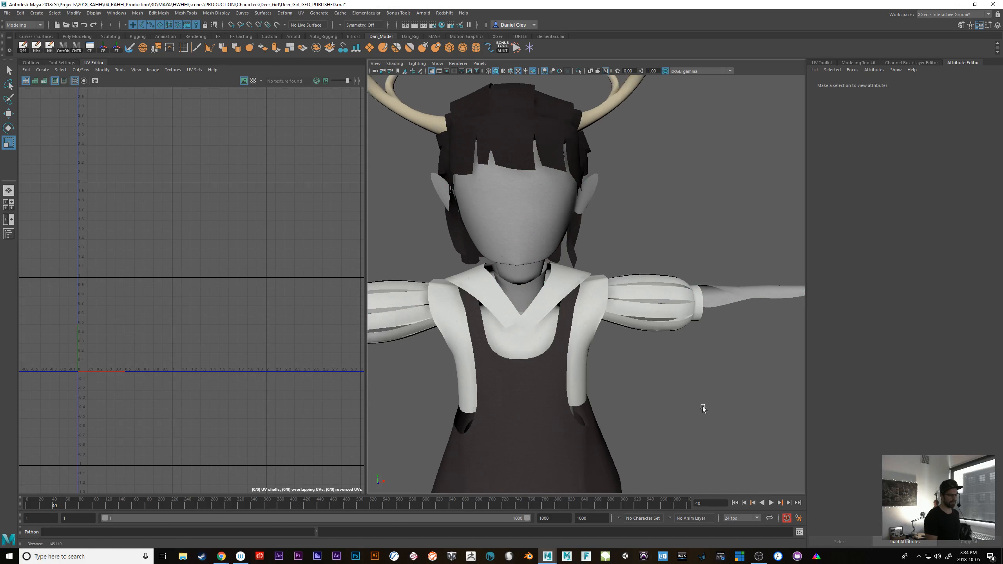
left_click(683, 298)
left_click_drag(629, 399, 692, 385, "alt")
left_click(669, 361)
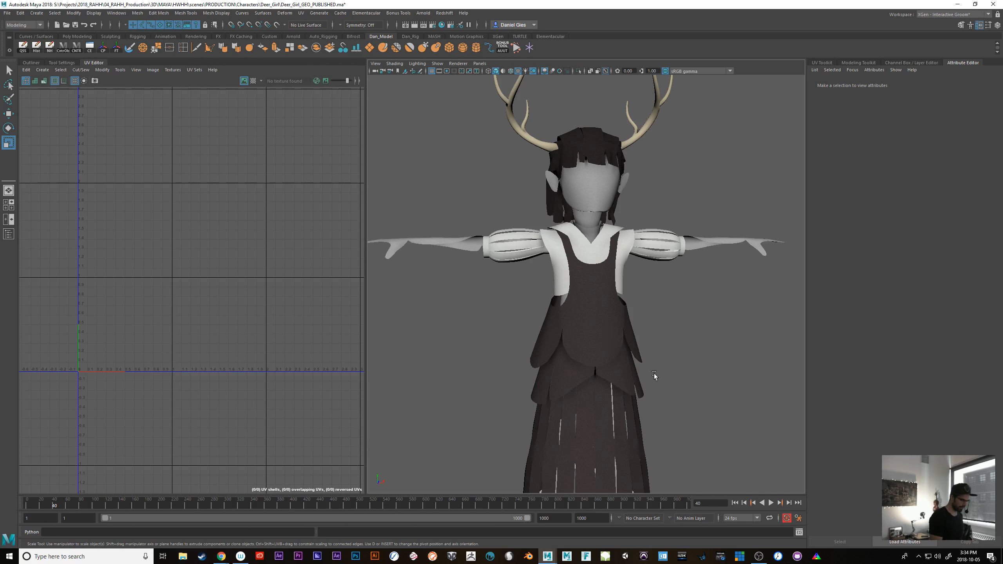
left_click(632, 352)
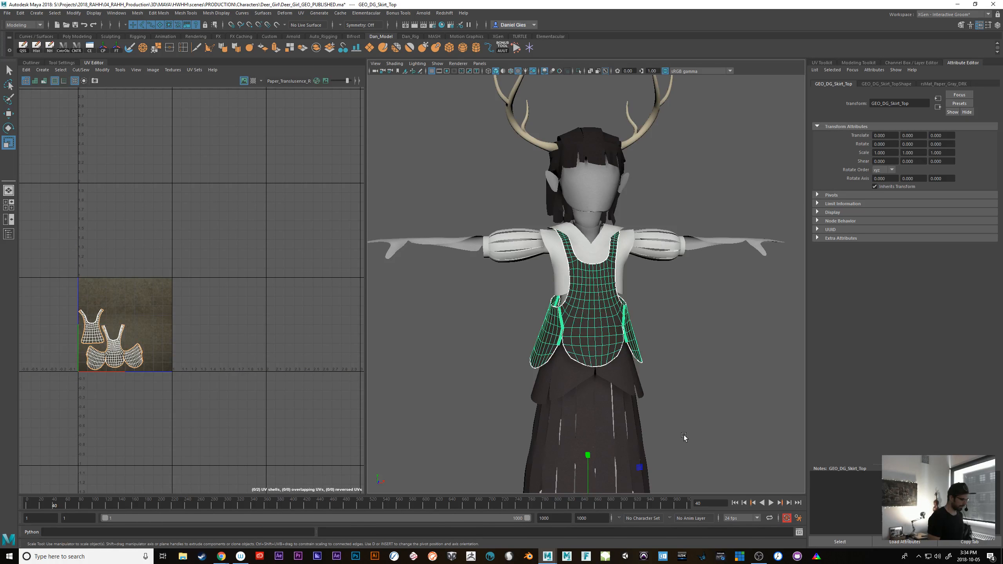
mouse_move(684, 435)
left_mouse_down("alt")
mouse_move(680, 413)
mouse_move(671, 421)
left_mouse_up("alt")
right_click_drag(671, 420, 717, 428, "alt")
left_click_drag(716, 428, 743, 415, "alt")
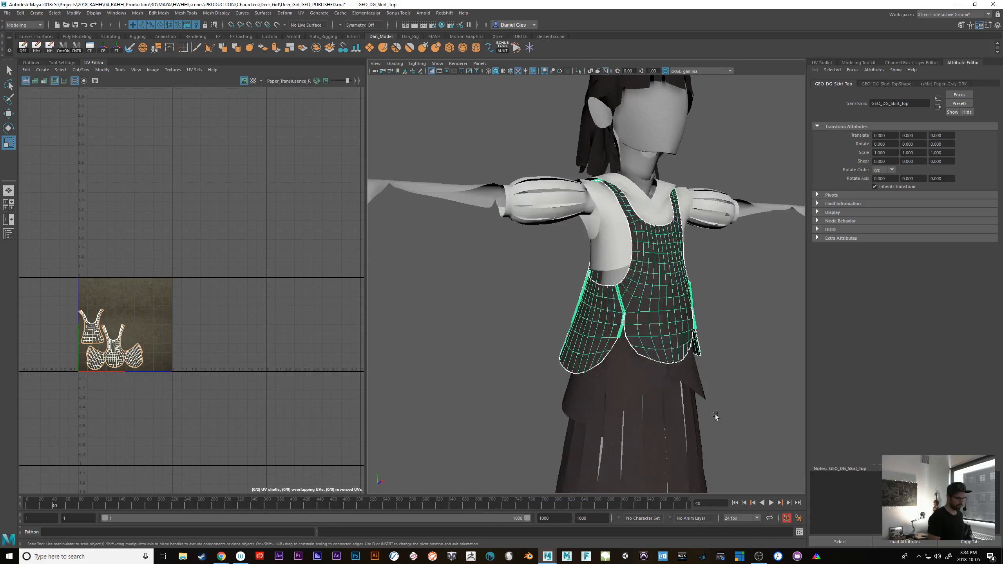
Select the torso, sleeves, trim and antlers group and examine its UV shells in UV component mode
left_click(33, 62)
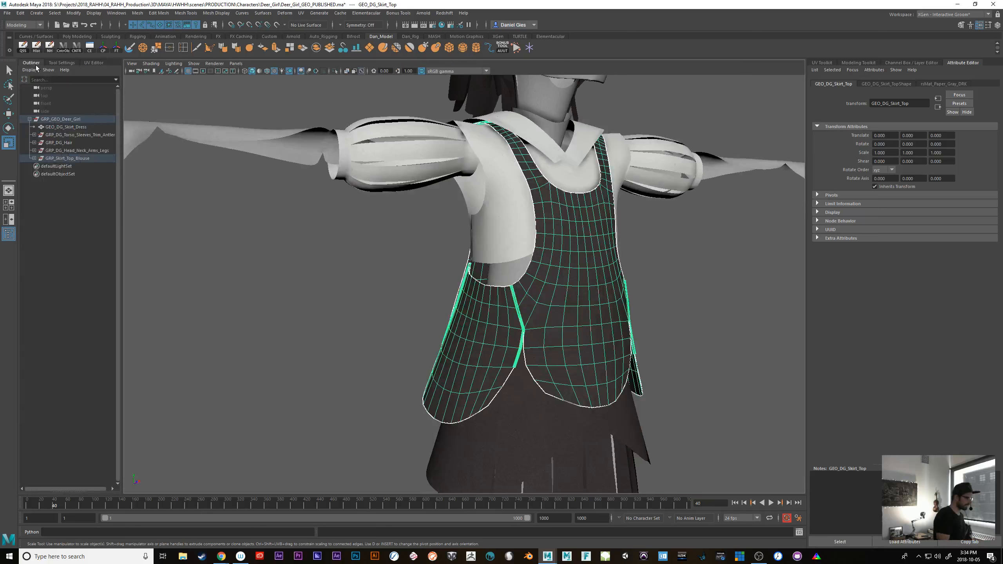
left_click(74, 135)
left_click_drag(573, 348, 525, 364, "alt")
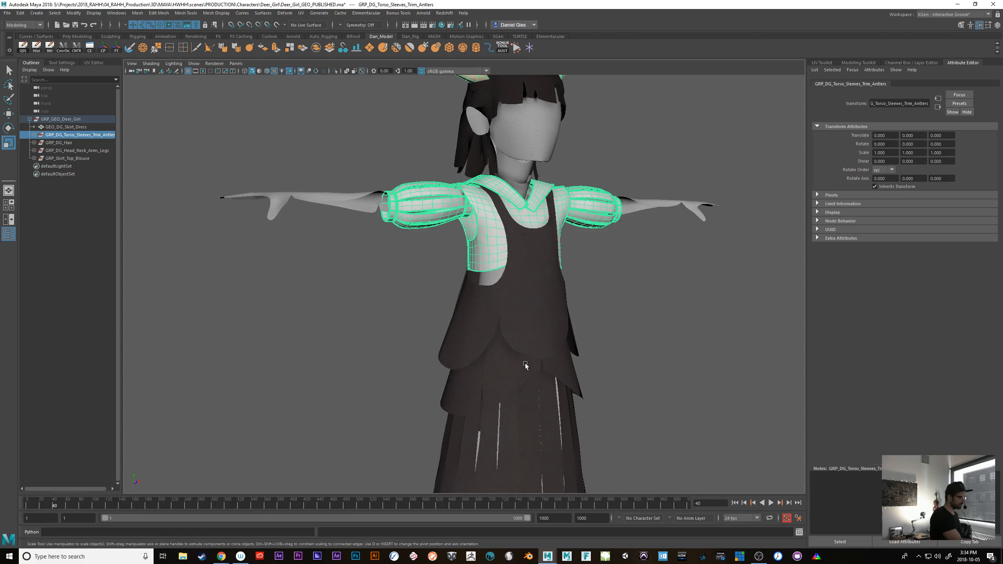
left_click(95, 62)
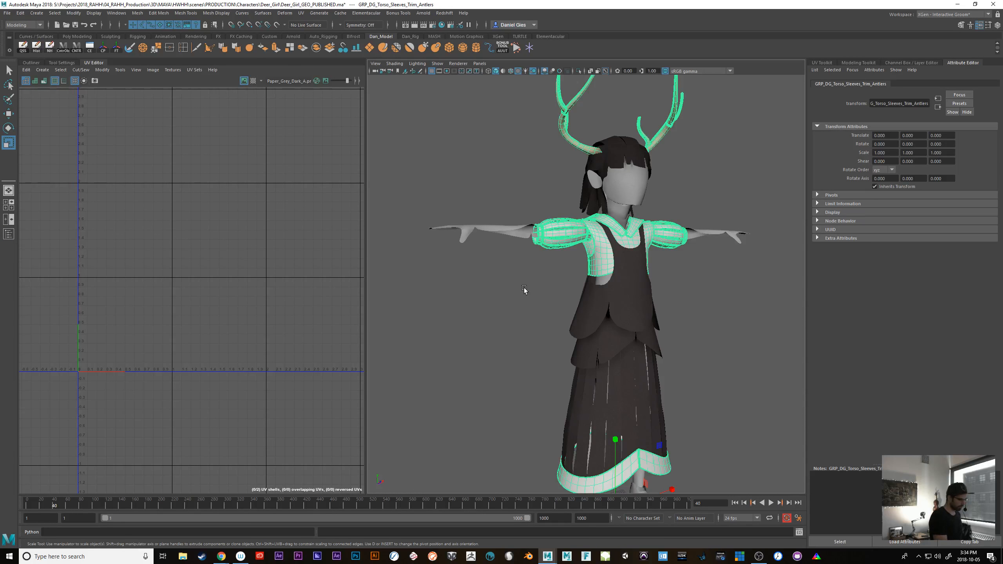
right_click_drag(219, 269, 209, 280)
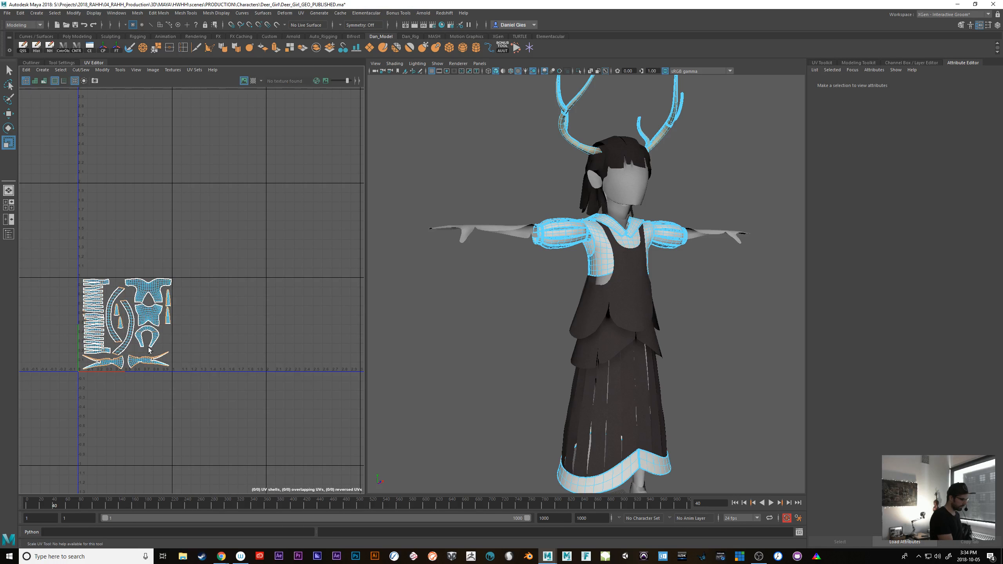
scroll(149, 351, "up", 5)
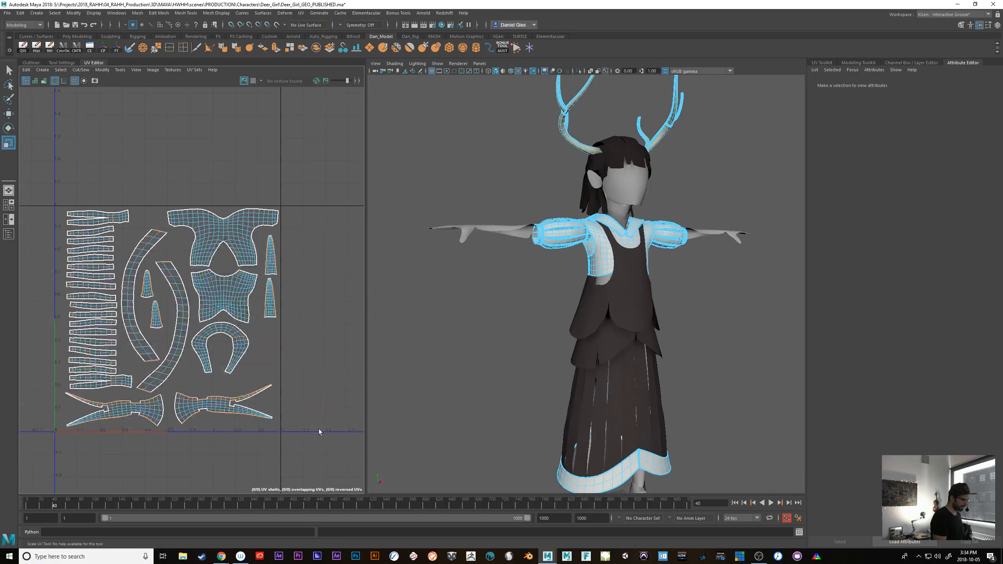
scroll(695, 356, "down", 3)
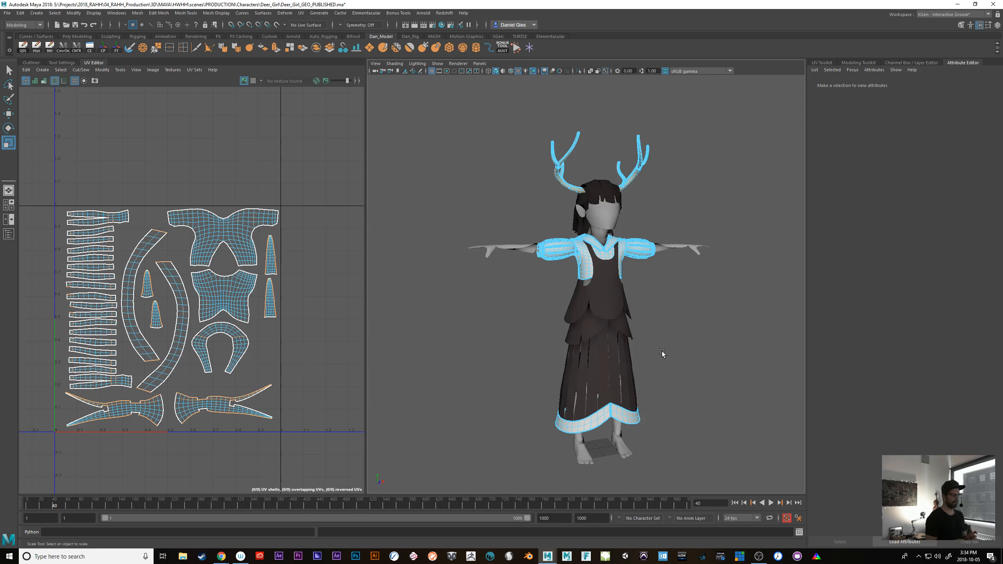
Return the torso, sleeves, trim and antlers group to object mode, deselect it and inspect the dress and sleeves up close
key("F8")
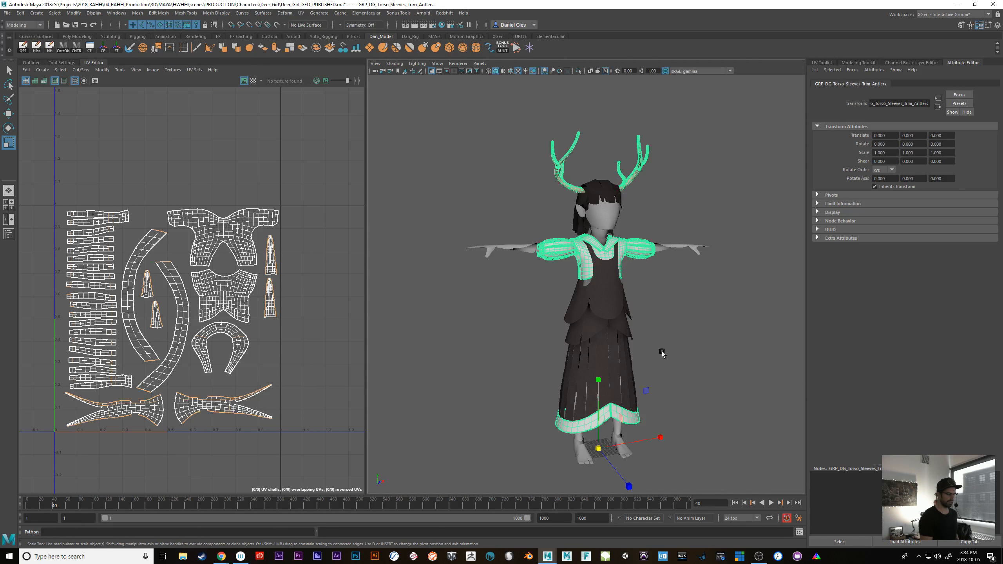
left_click(711, 375)
scroll(683, 384, "up", 6)
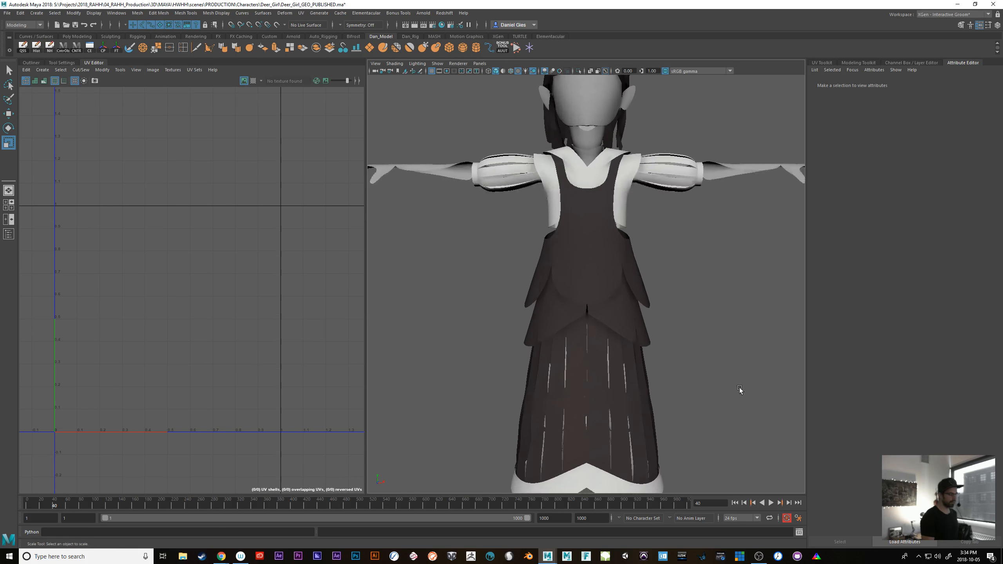
right_click_drag(740, 388, 666, 387, "alt")
left_click_drag(666, 387, 647, 355, "alt")
key("ctrl+space")
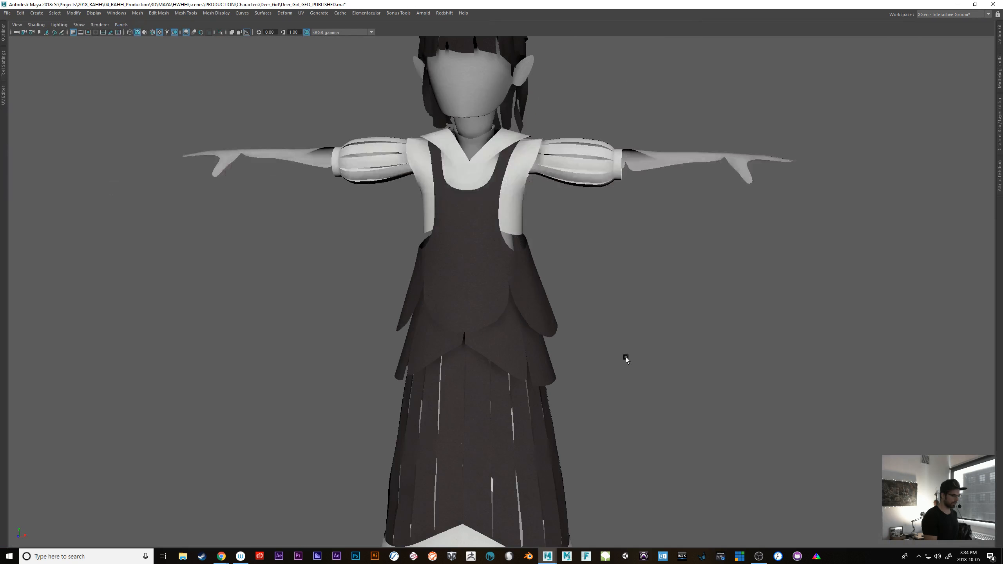
key("ctrl+space")
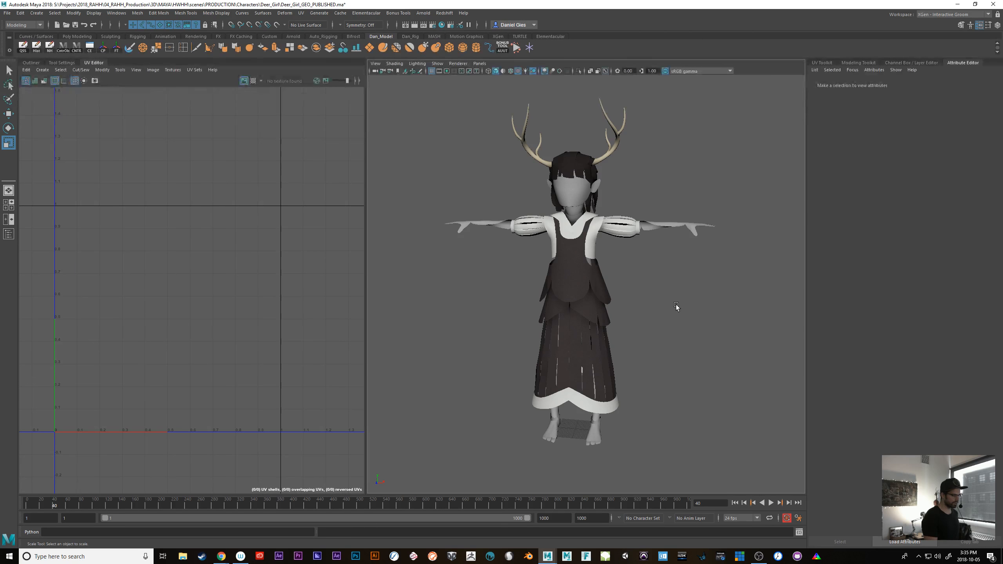
Examine the whole character from several angles and distances with nothing selected
left_click_drag(676, 305, 716, 322, "alt")
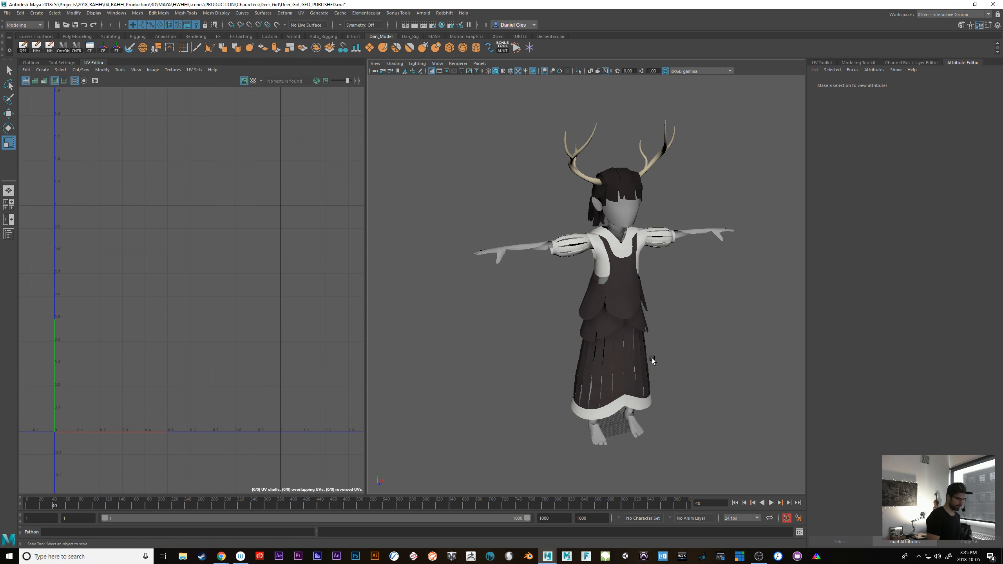
right_click_drag(691, 368, 714, 377, "alt")
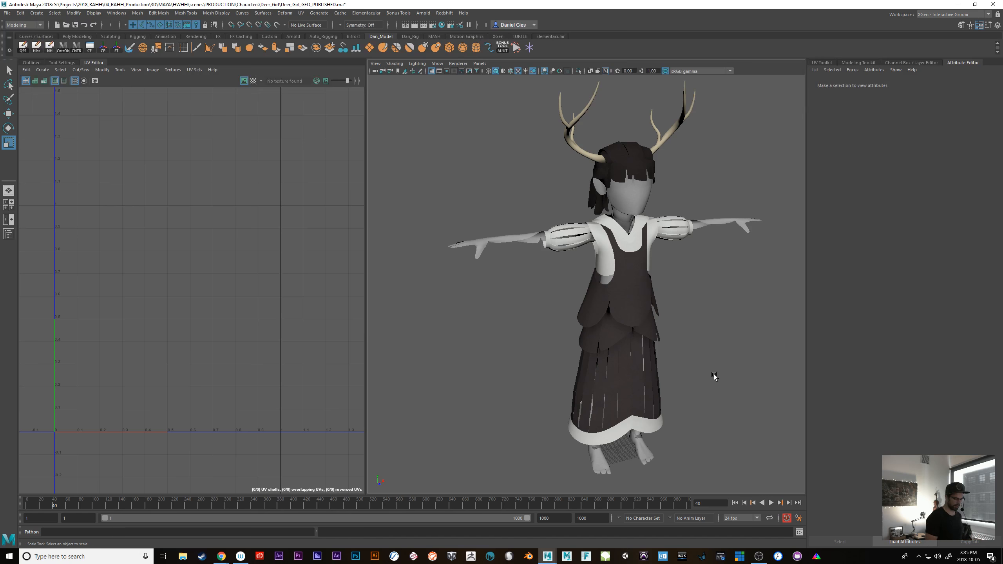
mouse_move(714, 375)
left_mouse_down("alt")
mouse_move(702, 398)
mouse_move(707, 372)
left_mouse_up("alt")
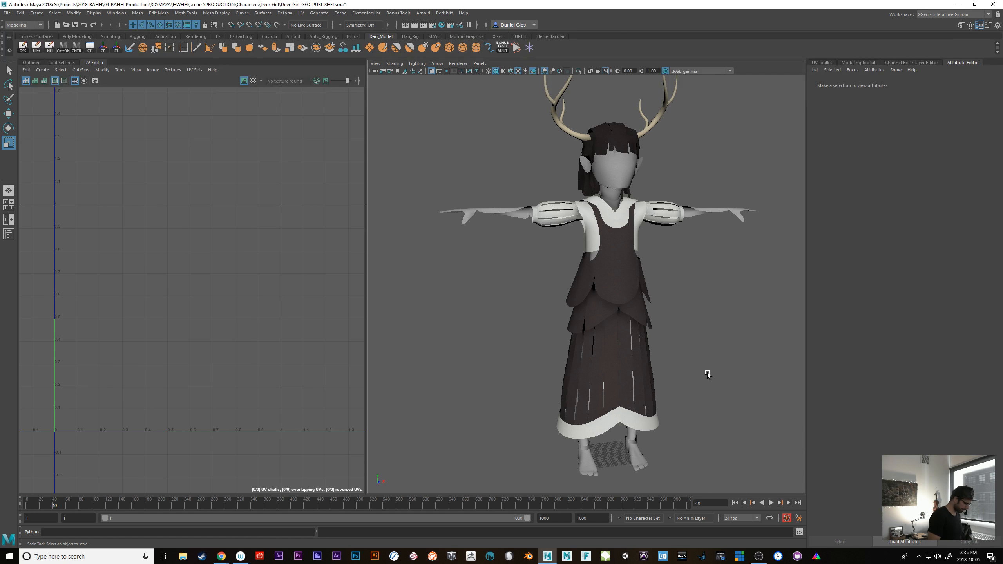
right_click_drag(713, 387, 681, 358, "alt")
left_click_drag(682, 358, 638, 368, "alt")
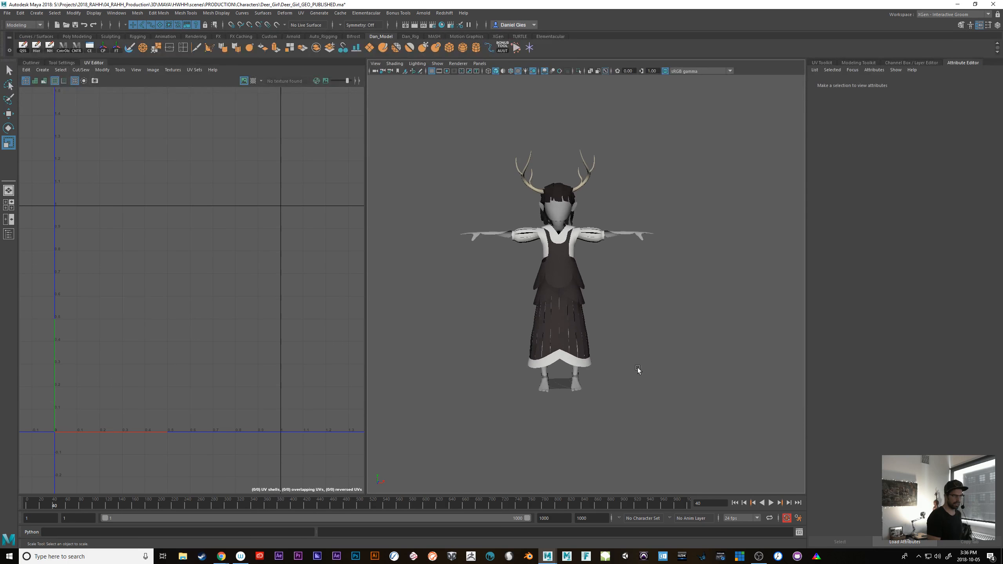
right_click_drag(638, 368, 679, 391, "alt")
middle_click_drag(672, 391, 655, 413, "alt")
right_click_drag(655, 413, 624, 398, "alt")
left_click_drag(623, 398, 648, 395, "alt")
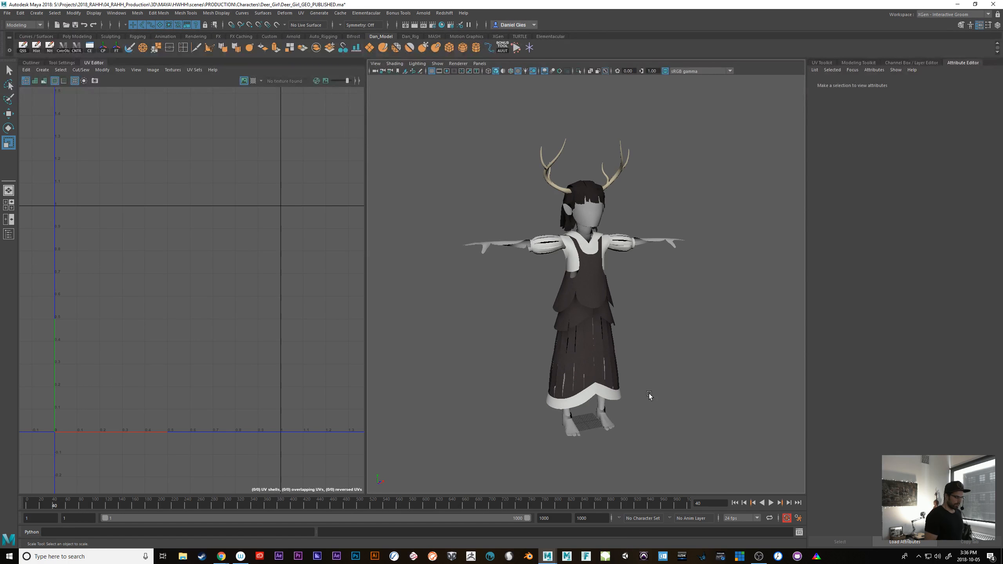
right_click_drag(668, 401, 663, 366, "alt")
middle_click_drag(663, 367, 679, 354, "alt")
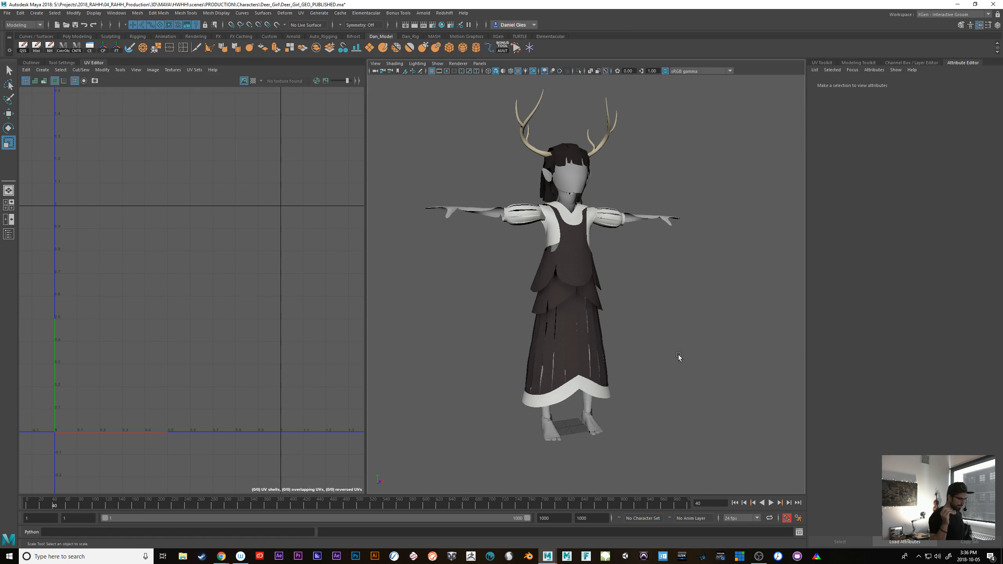
Select the head, neck, arms and legs group and assign a new Lambert material to it
left_click(492, 213)
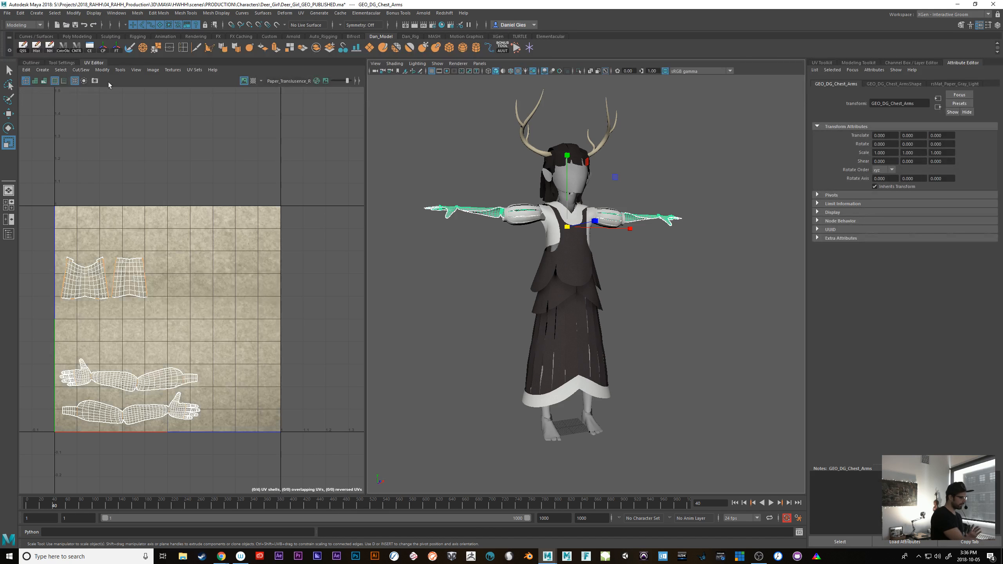
left_click(32, 63)
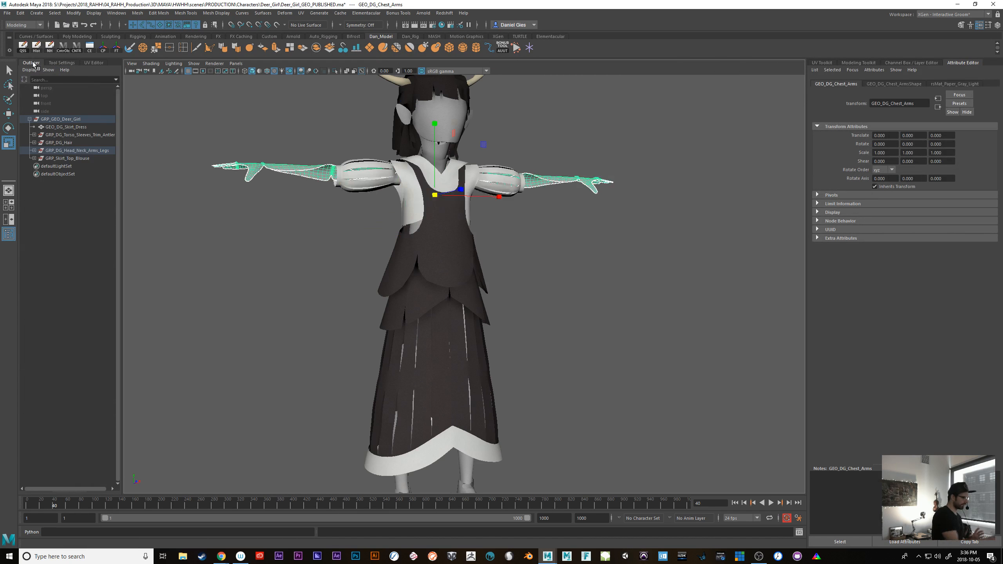
left_click(77, 150)
left_click_drag(653, 383, 628, 359, "alt")
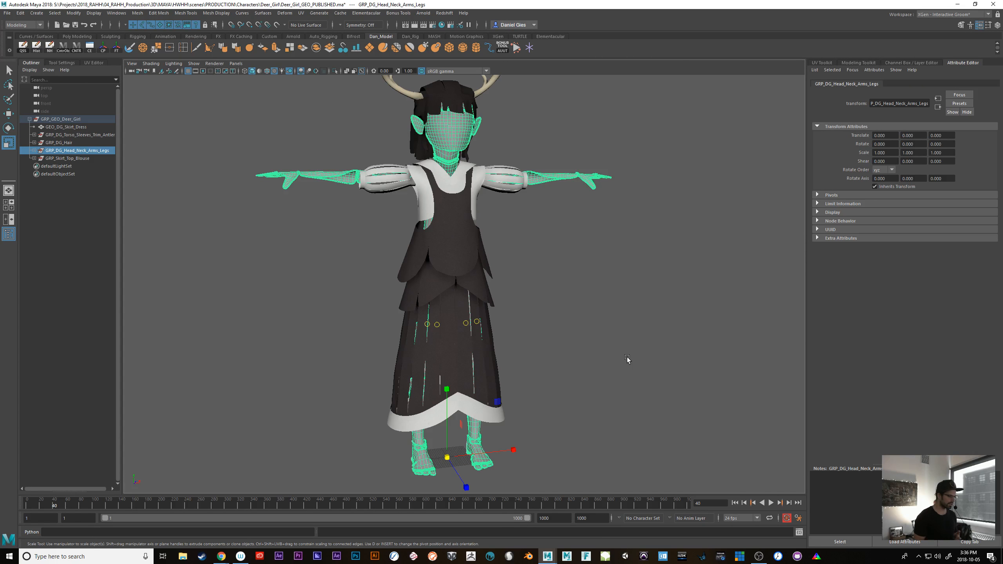
left_click_drag(580, 347, 594, 356, "alt")
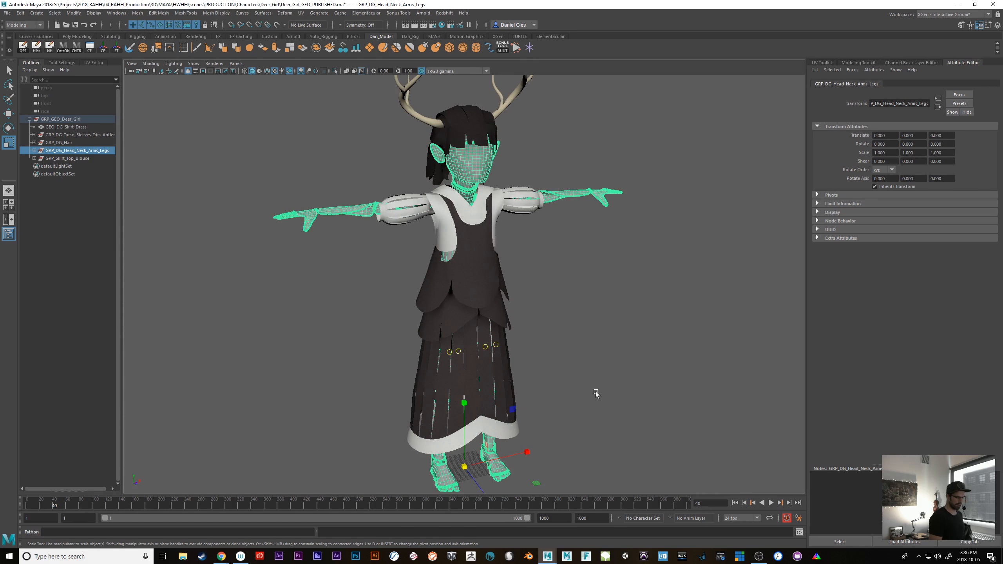
left_click_drag(595, 397, 619, 380, "alt")
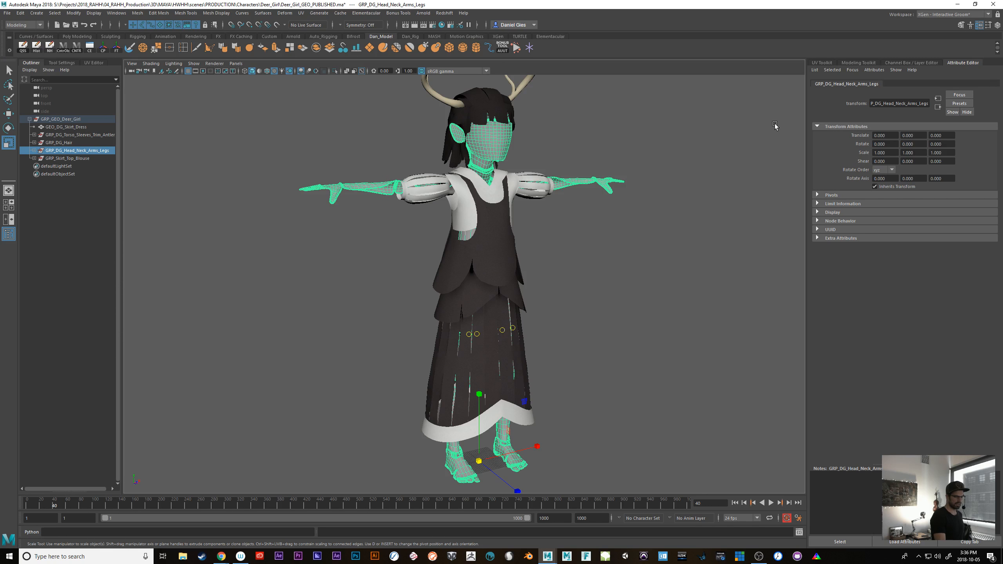
right_click(560, 188)
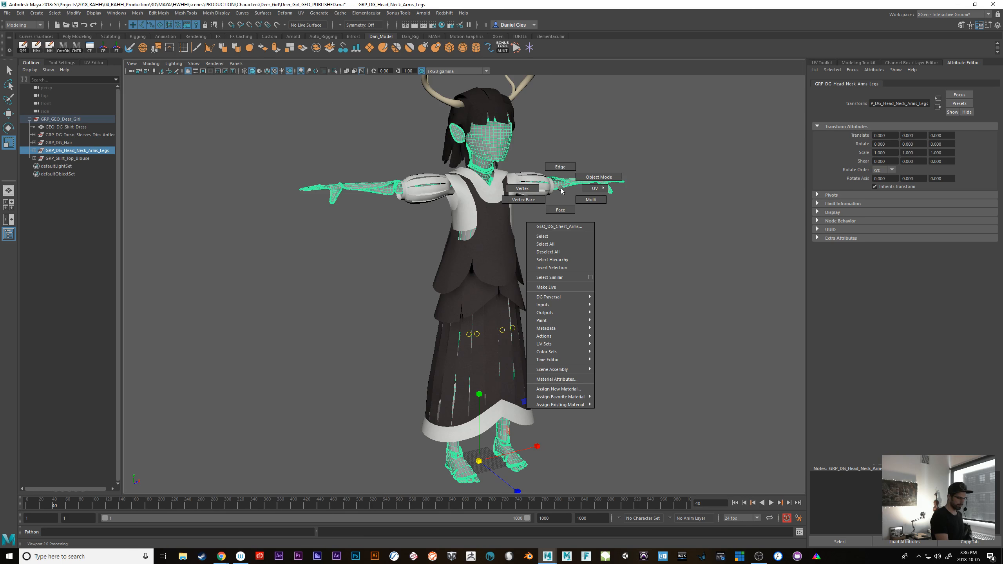
left_click(557, 389)
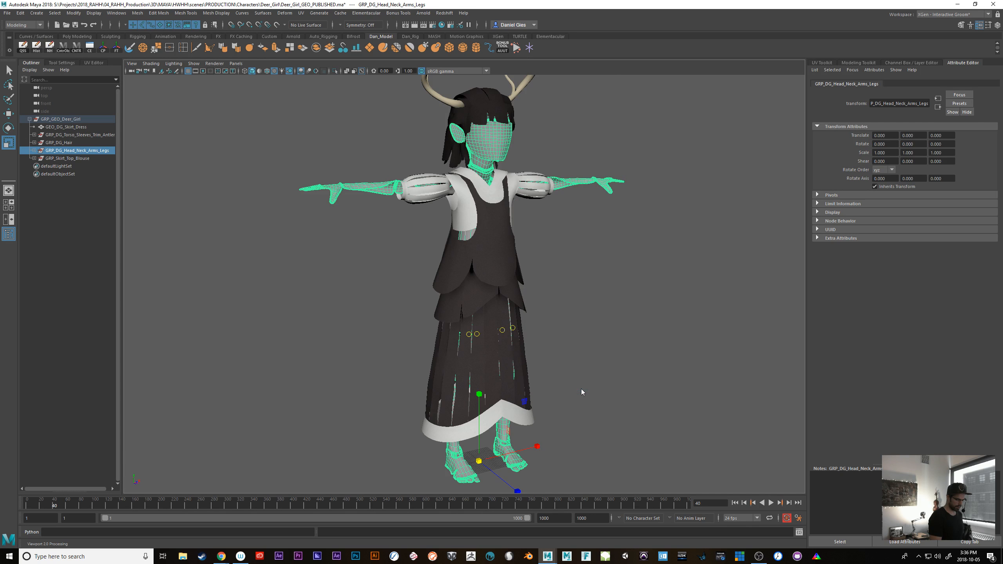
left_click(407, 233)
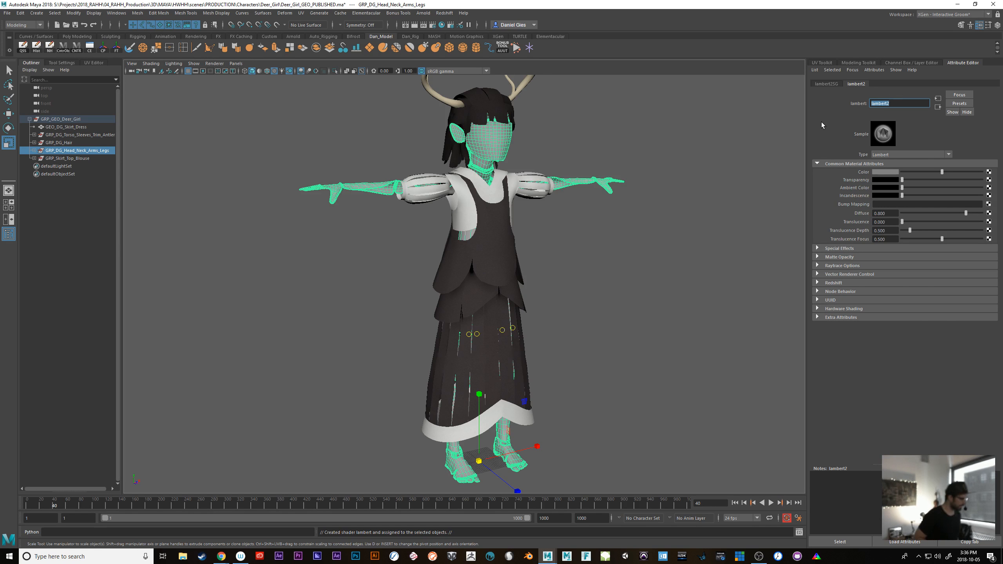
Rename the new Lambert material of the head, neck, arms and legs group to MAT_Head_Neck_Arms_Legs
type("\\\\\\\\\\\\\\\\")
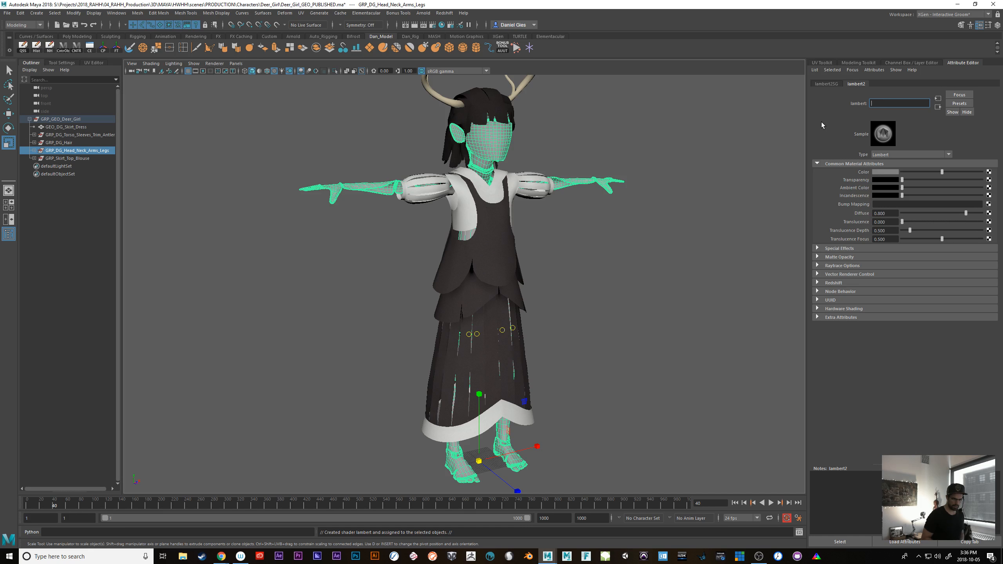
type("MAT_")
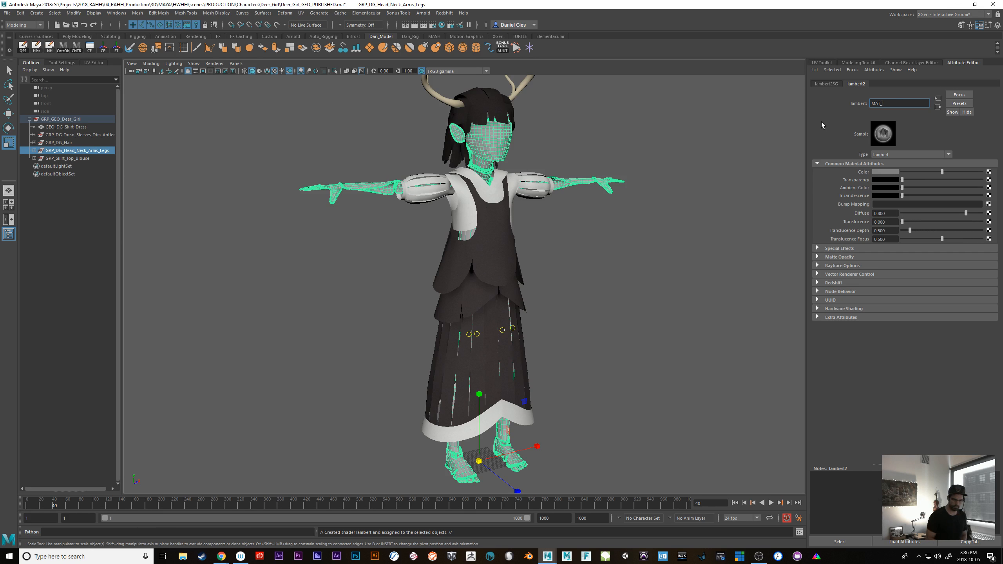
type("Head_N")
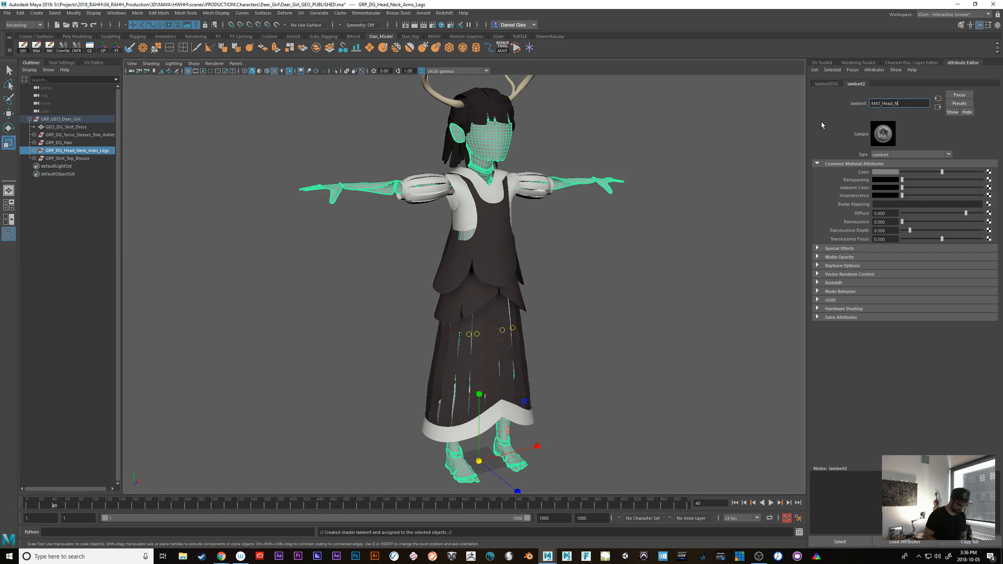
type("eck_Arms")
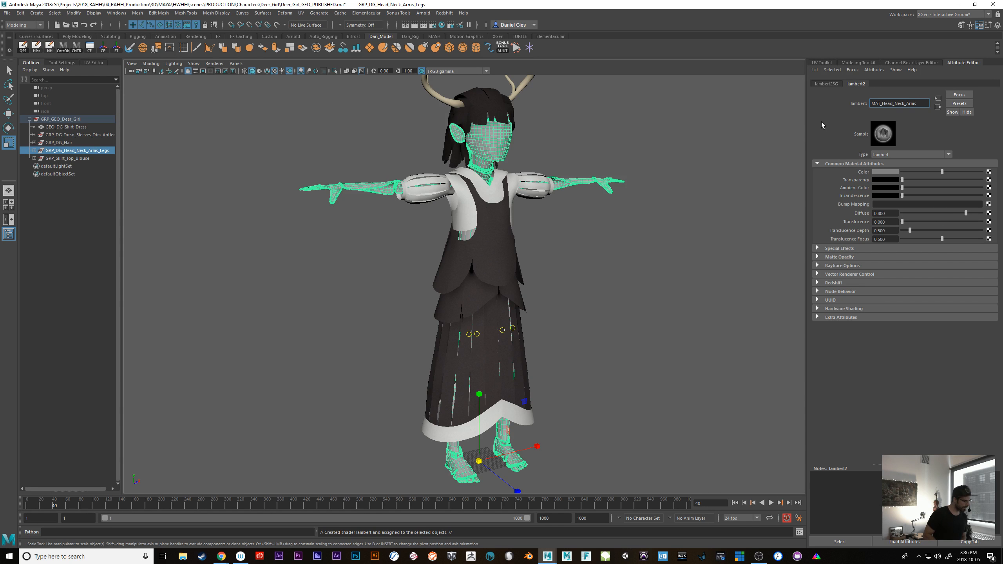
type("_Legs")
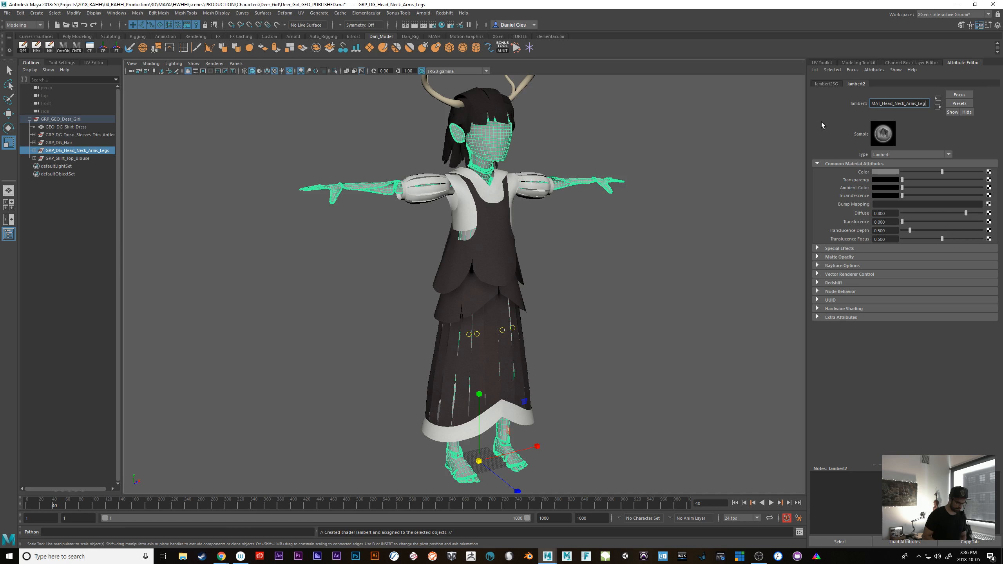
key("Return")
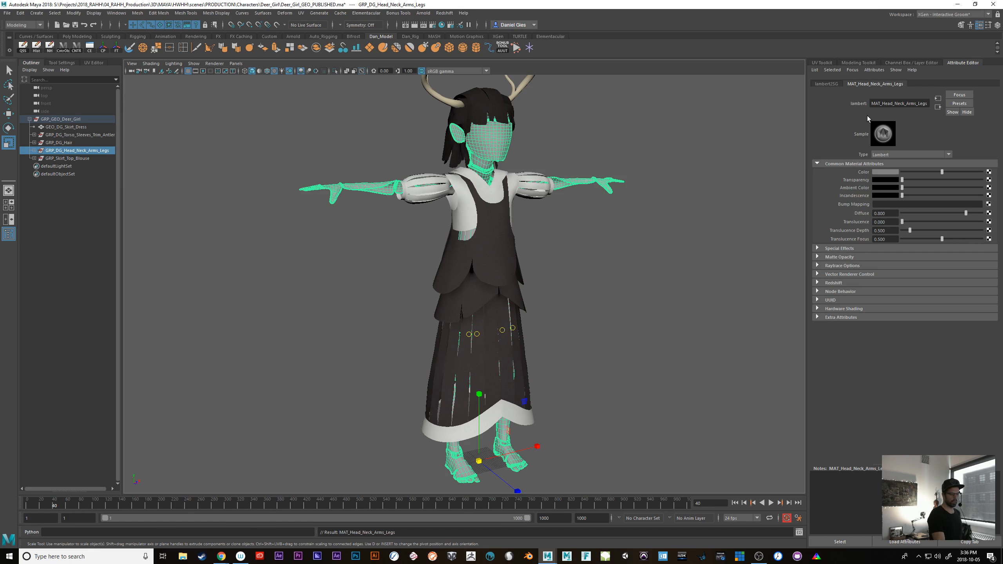
Copy the name of the GRP_Skirt_Top_Blouse group and assign a new Lambert material to that group
double_click(75, 158)
key("ctrl+c")
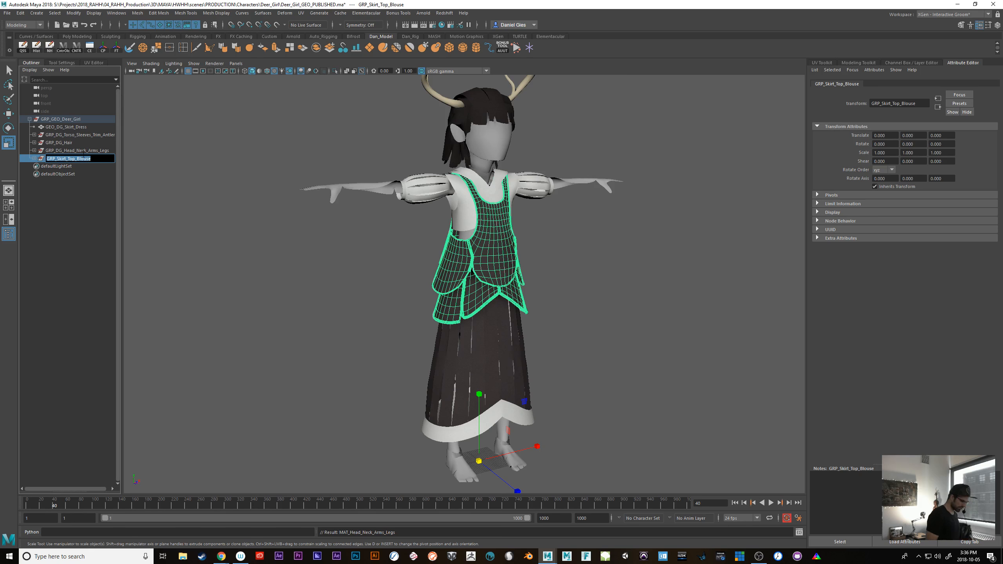
left_click(317, 392)
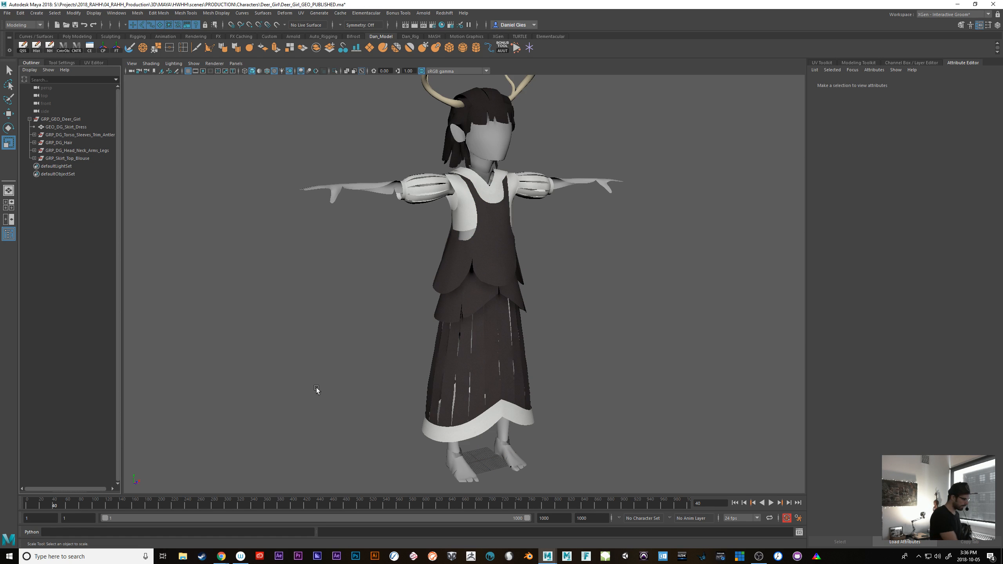
left_click(72, 160)
right_click(496, 273)
mouse_move(513, 490)
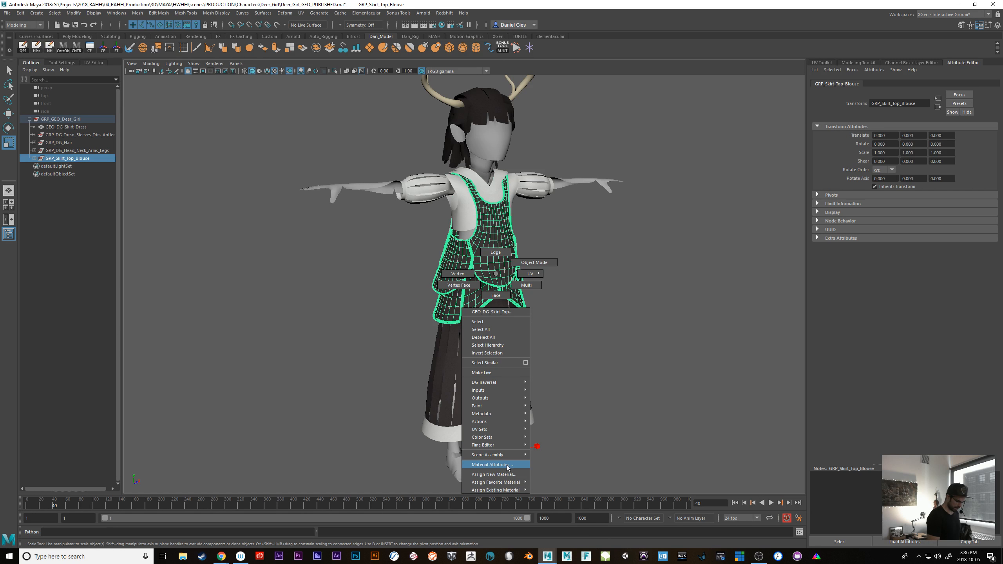
left_click(508, 474)
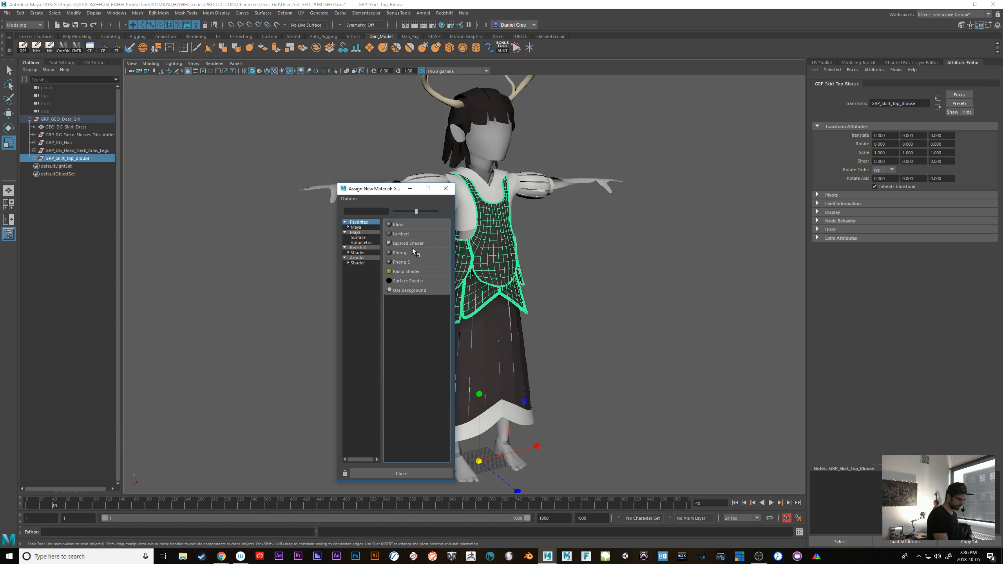
left_click(401, 234)
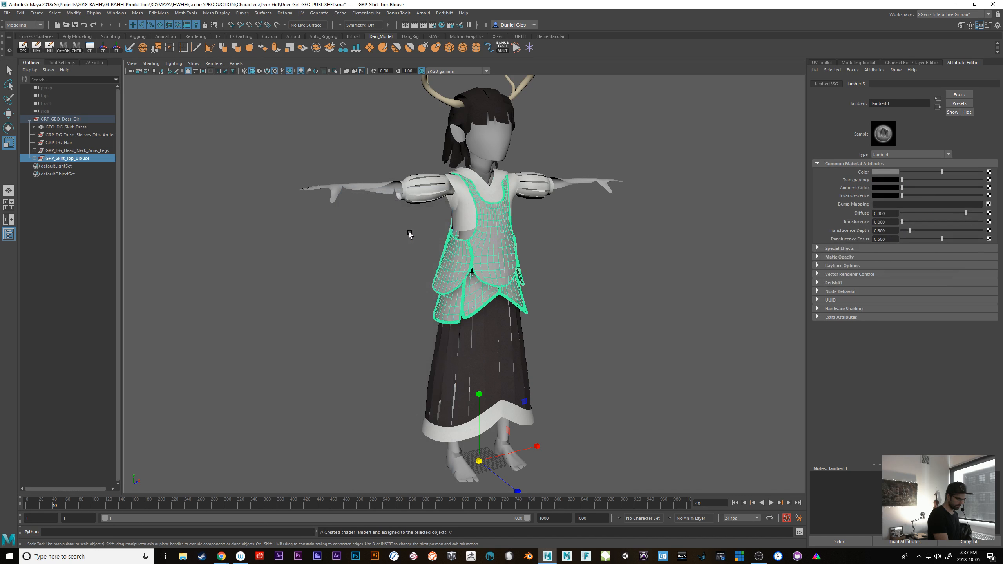
Rename the skirt top and blouse material to MAT_Skirt_Top_Blouse, reusing the copied group name with its GRP prefix replaced
key("ctrl+v")
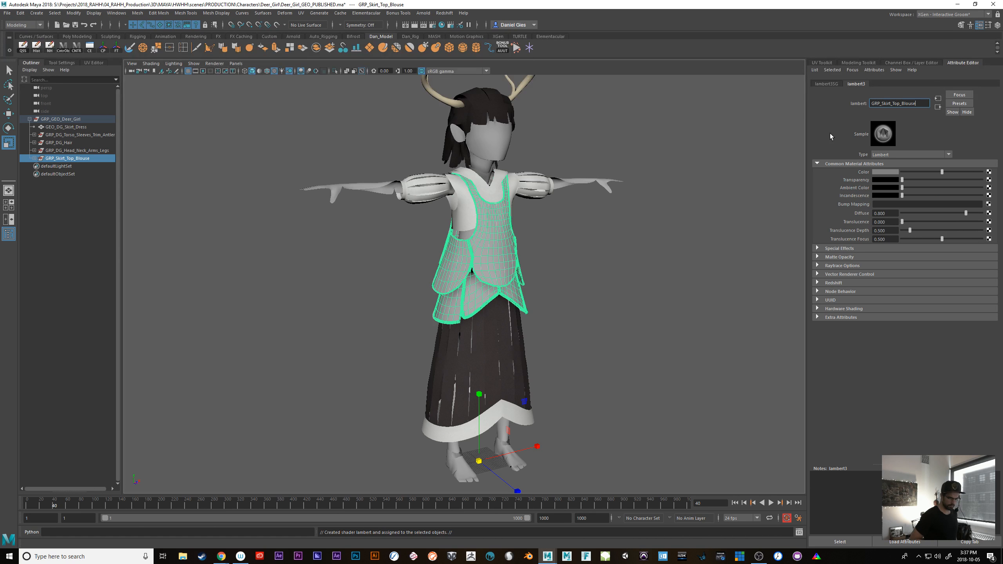
key("Home")
key("shift+Right")
key("shift+Right")
key("shift+Right")
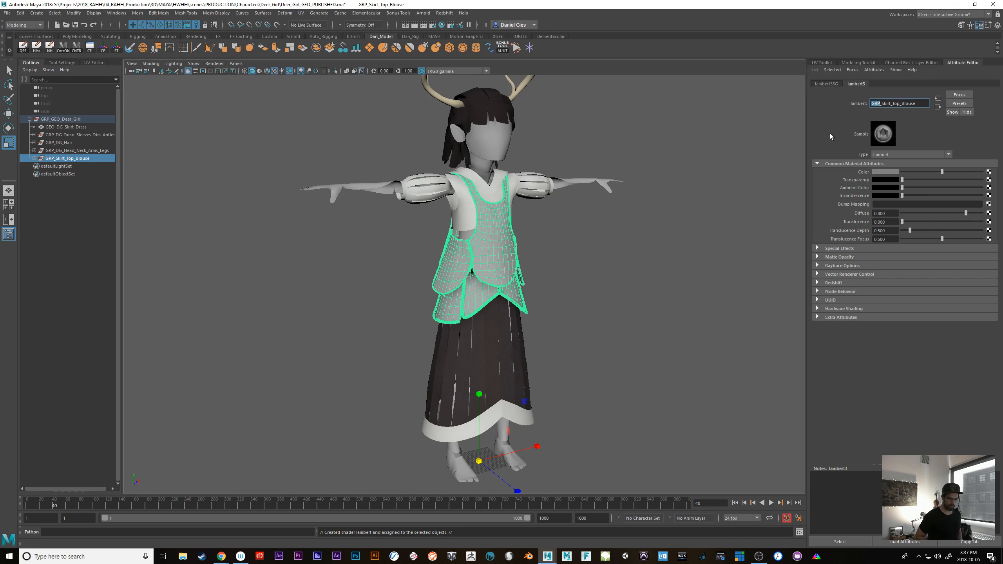
type("MAT")
key("Return")
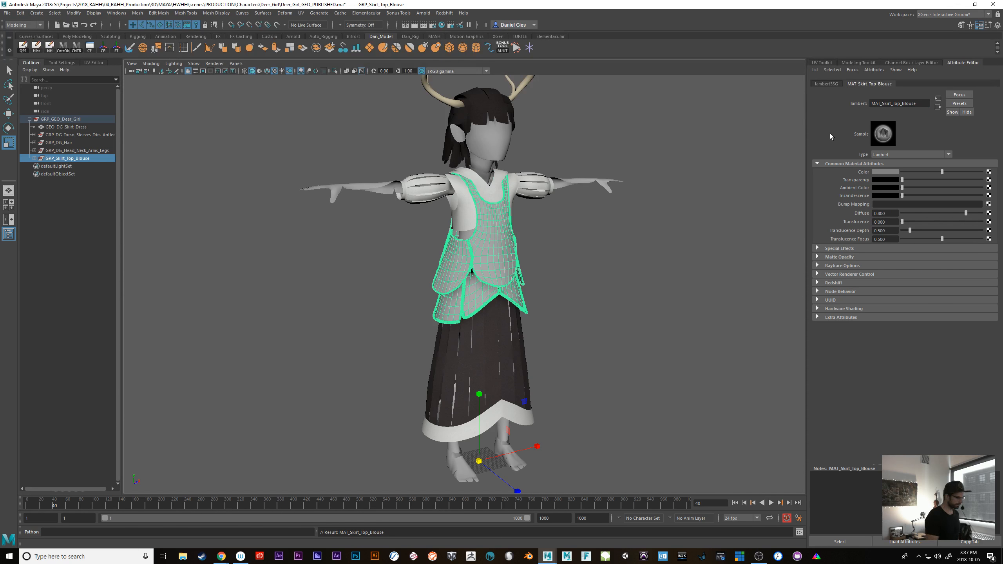
Copy the name of the GRP_DG_Hair group and assign a new Lambert material to the hair
double_click(92, 151)
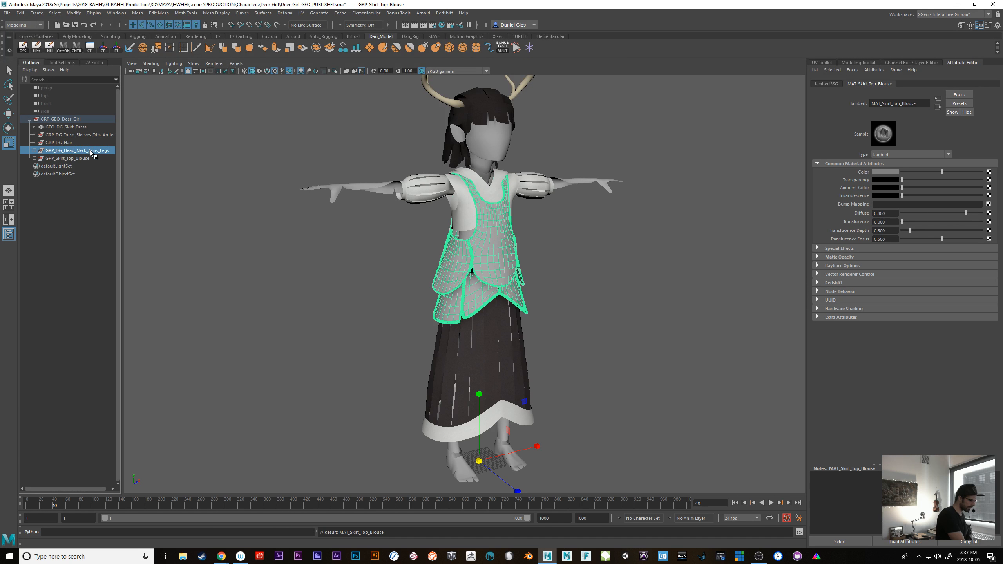
double_click(70, 143)
key("ctrl+c")
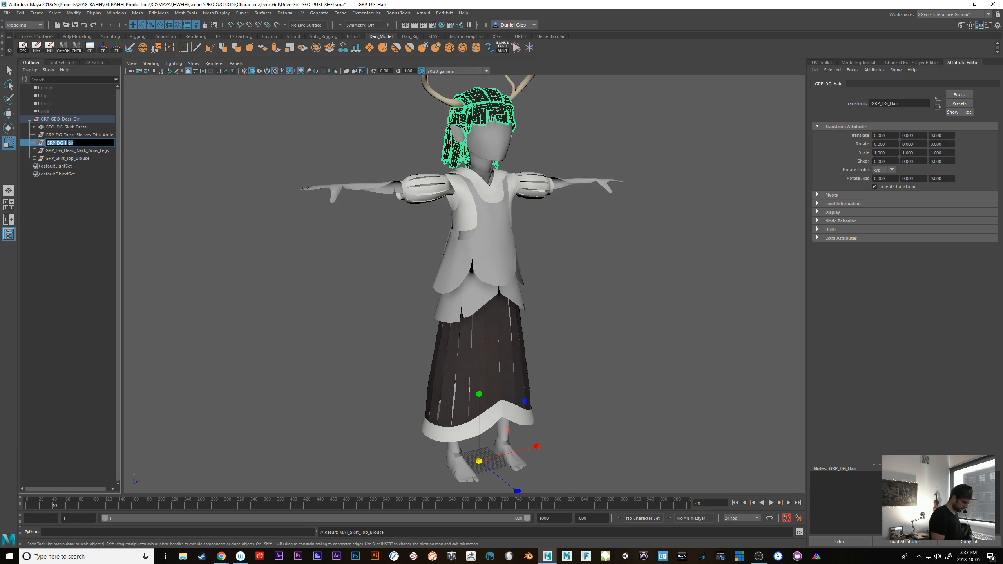
left_click(44, 146)
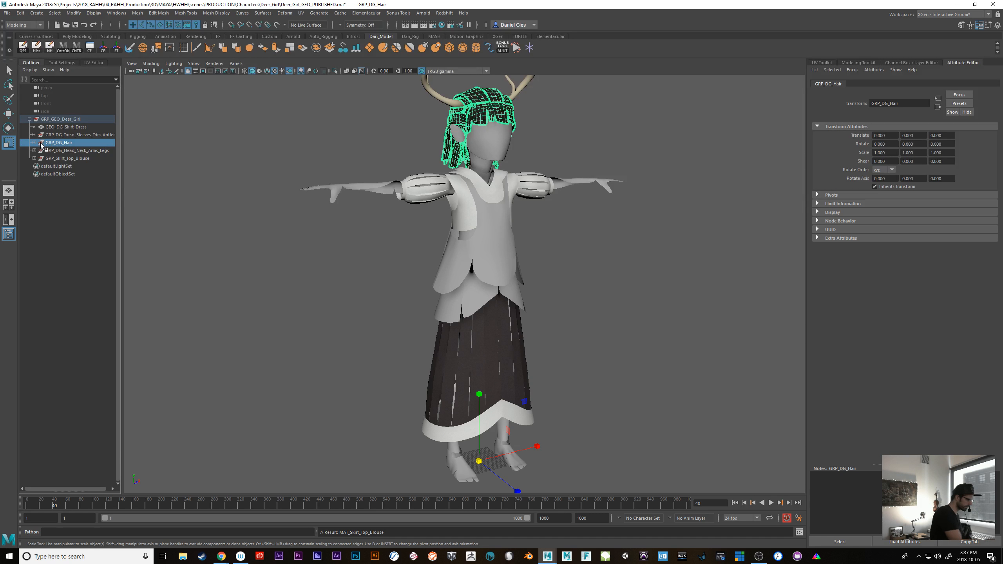
right_click(492, 108)
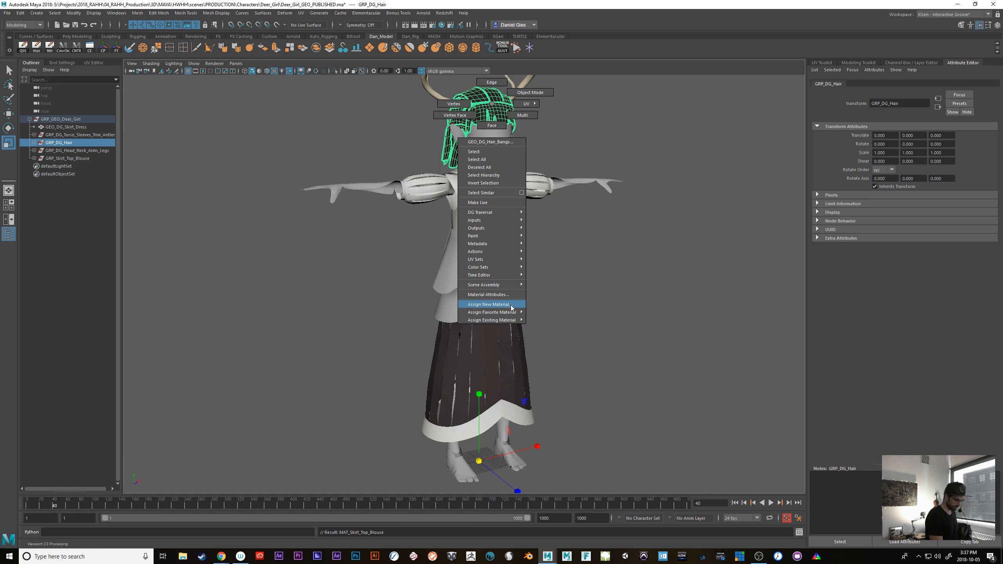
left_click(488, 304)
left_click(408, 235)
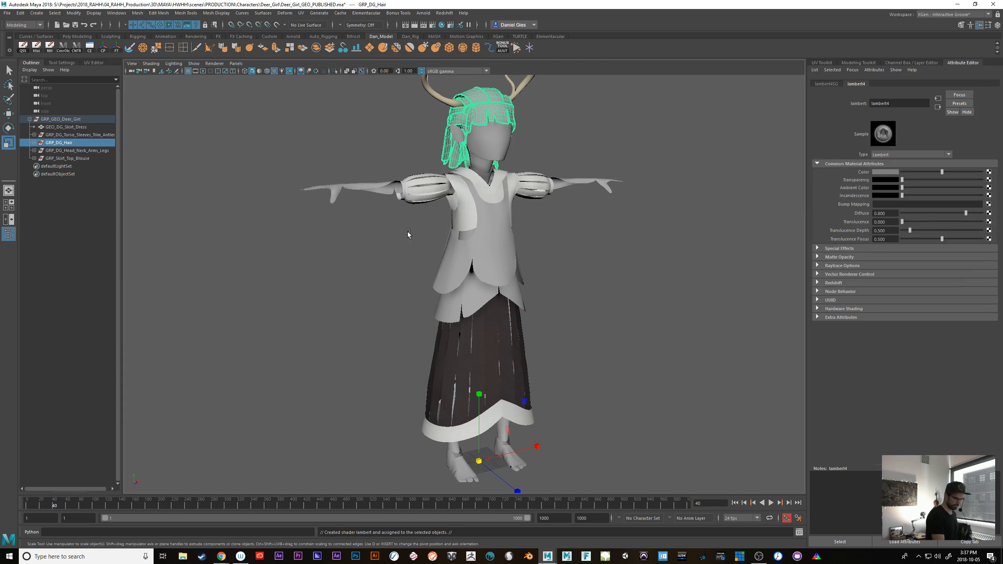
Rename the hair's Lambert material to MAT_DG_Hair, based on the copied group name
double_click(895, 103)
key("ctrl+v")
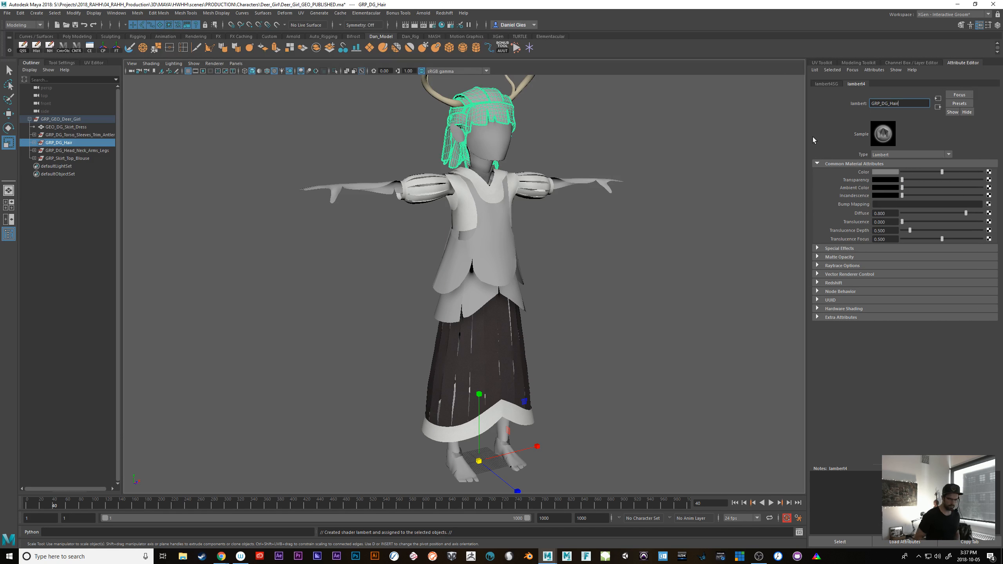
key("Delete")
key("Delete")
key("Delete")
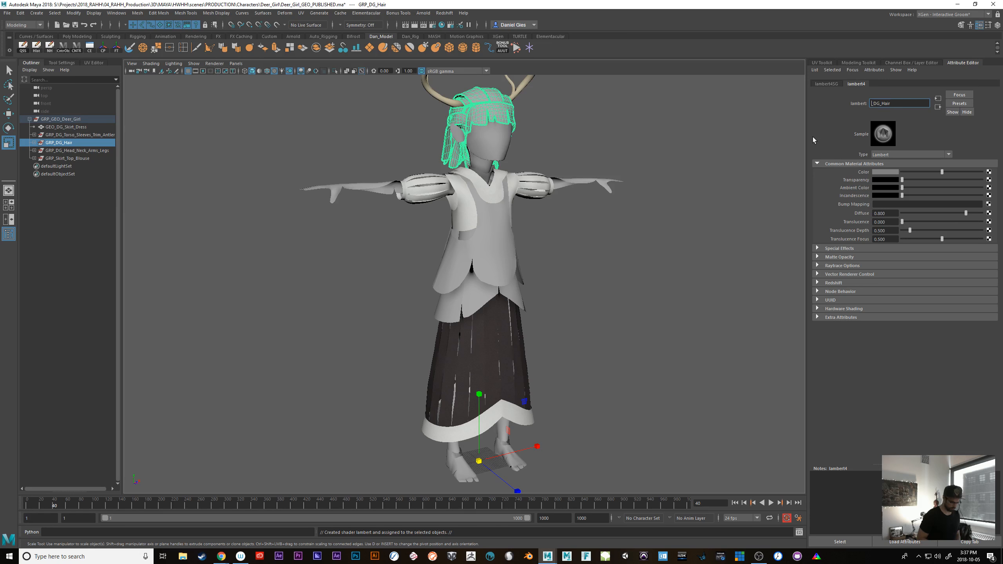
type("MAT")
key("Return")
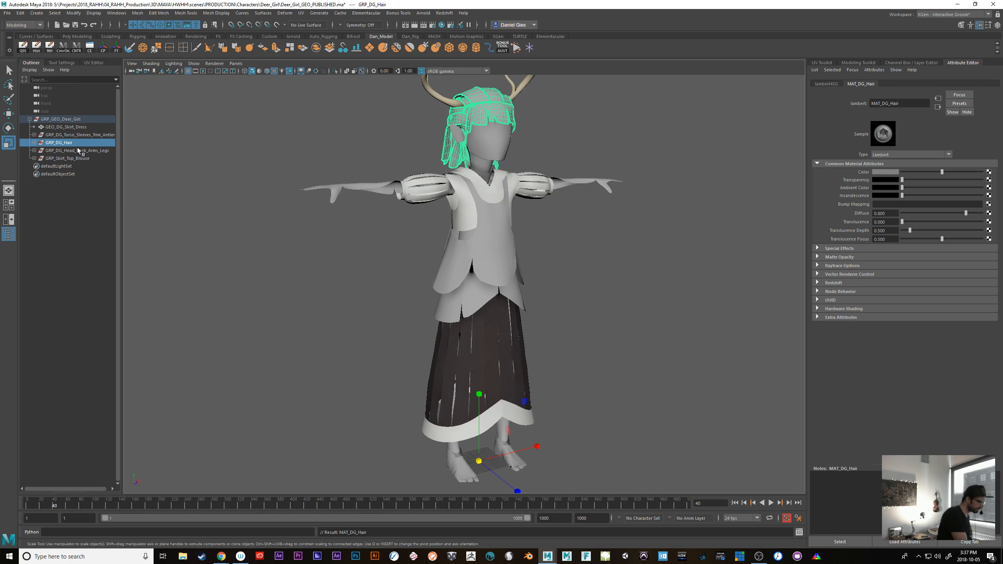
Copy the name of the GRP_DG_Torso_Sleeves_Trim_Antlers group and assign a new Lambert material to that group
double_click(75, 135)
key("ctrl+c")
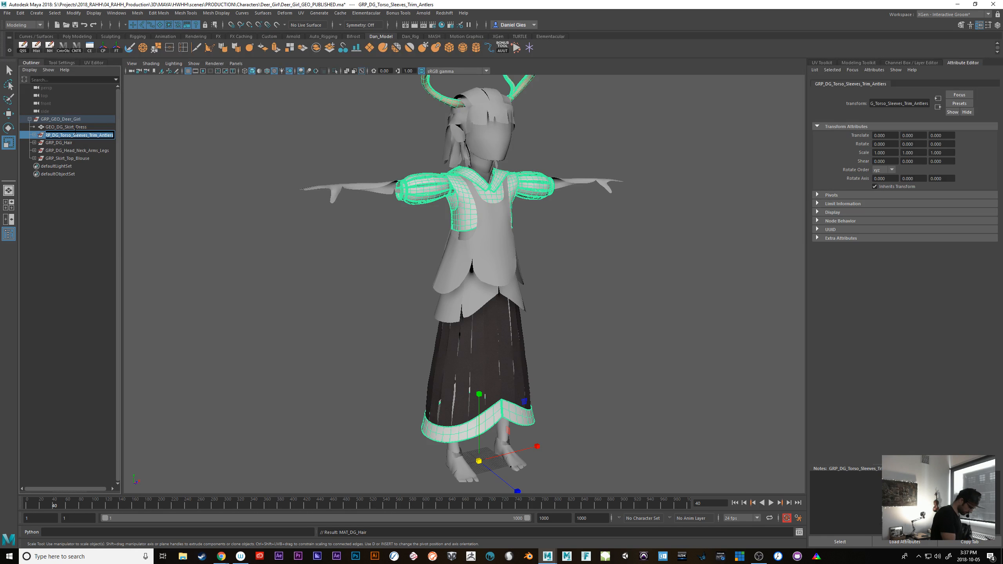
key("Return")
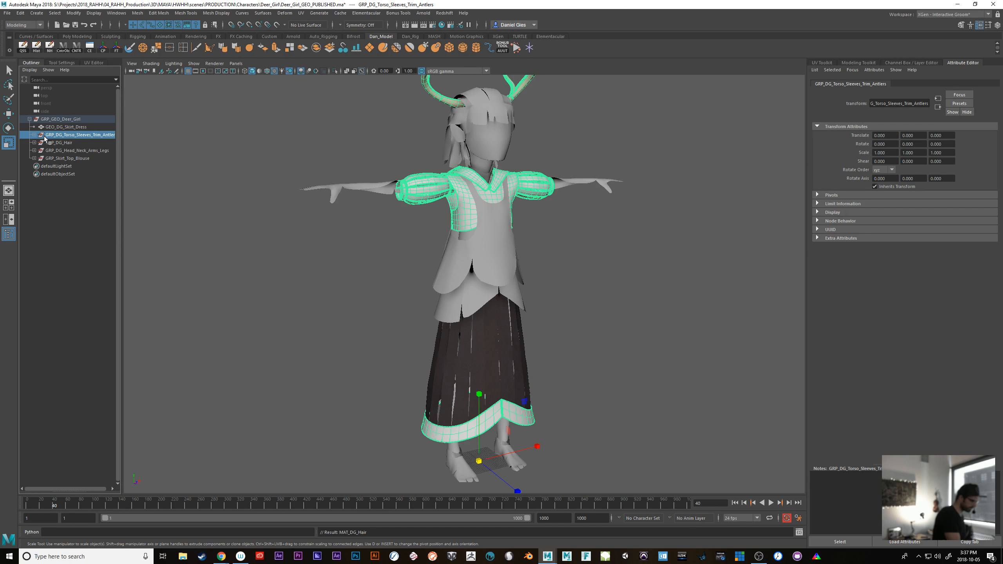
right_click(462, 198)
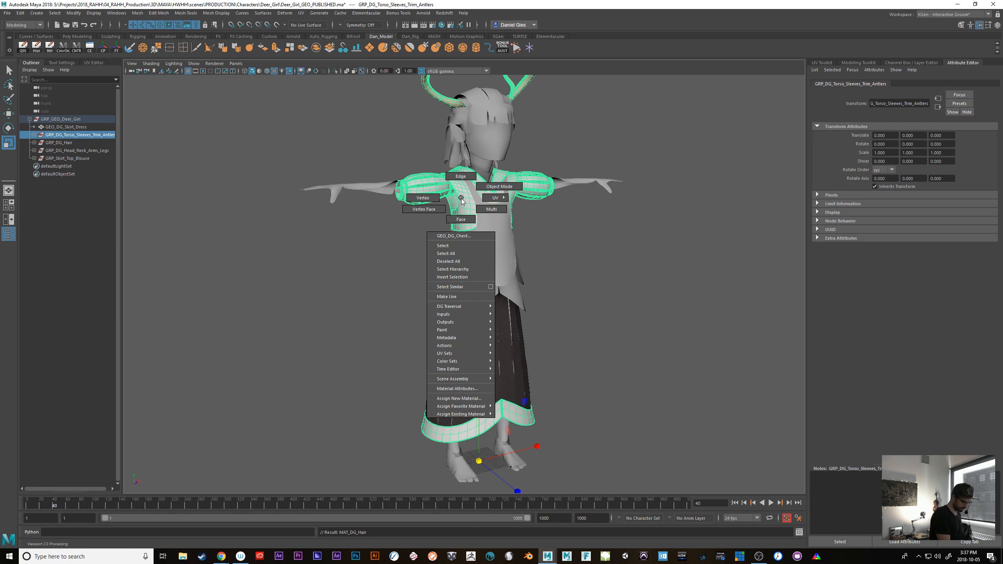
left_click(485, 398)
left_click(406, 235)
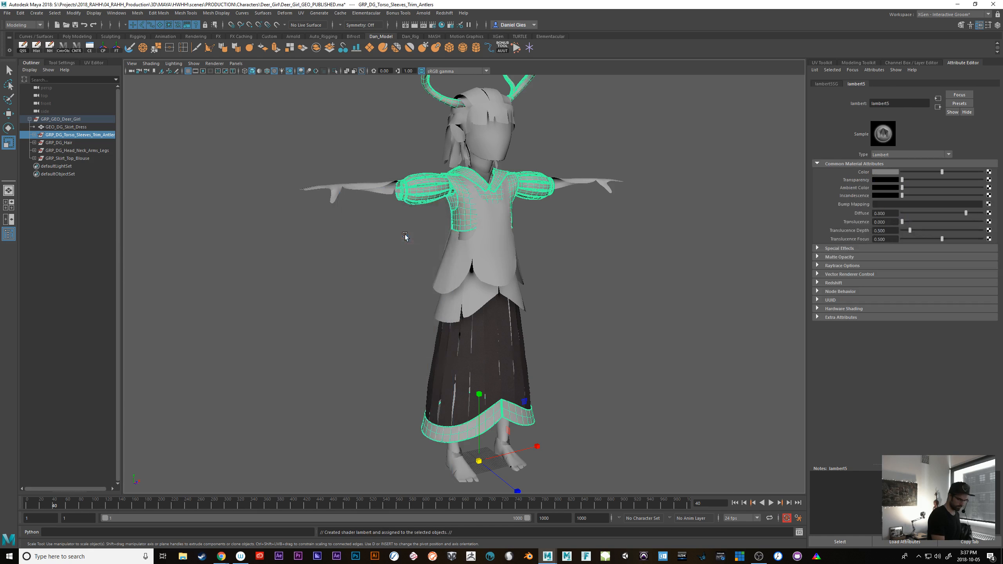
Rename the torso, sleeves, trim and antlers material to MAT_DG_Torso_Sleeves_Trim_Antlers, based on the copied group name
left_click_drag(896, 104, 822, 120)
key("ctrl+v")
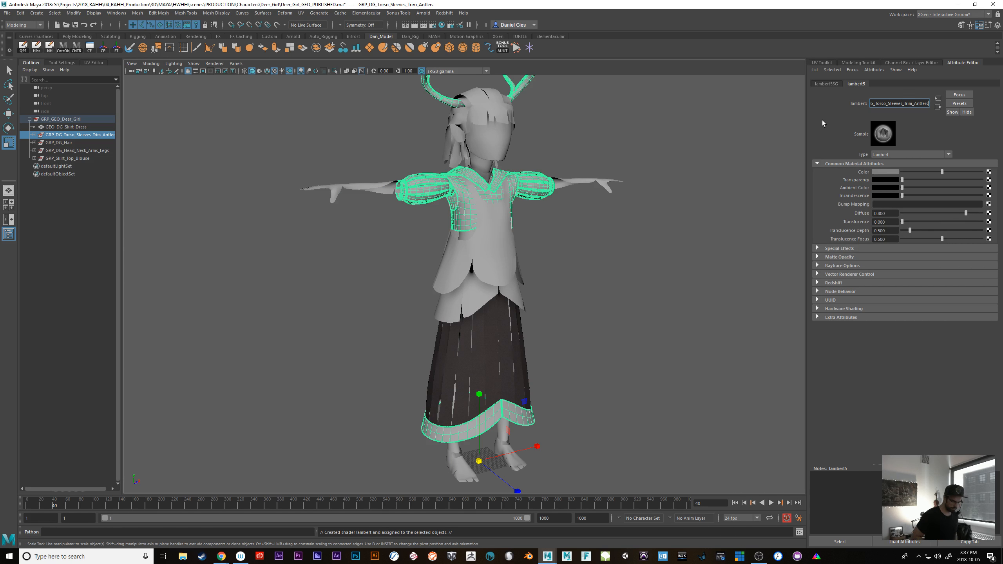
key("Home")
key("Delete")
key("Delete")
key("Delete")
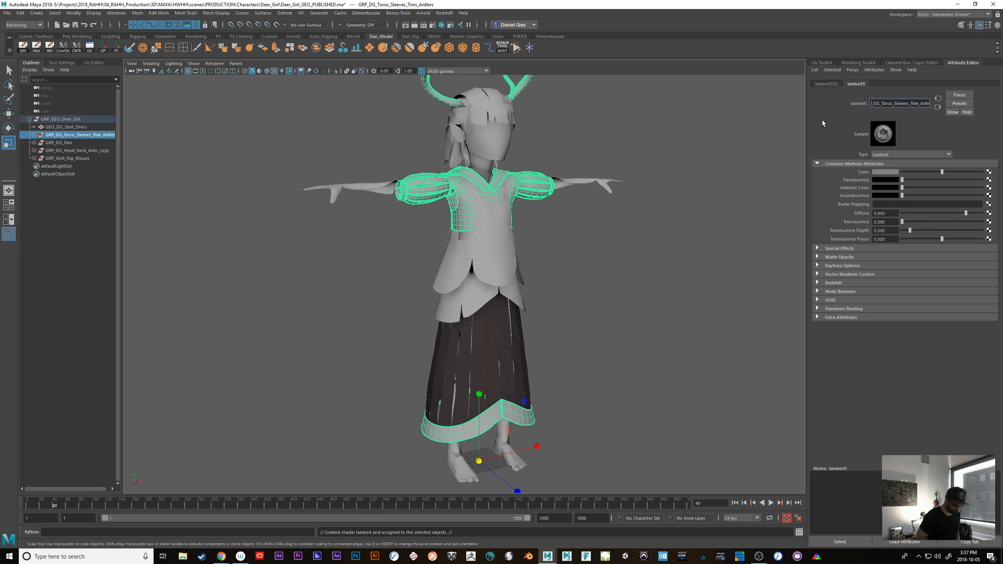
type("MAT")
key("Return")
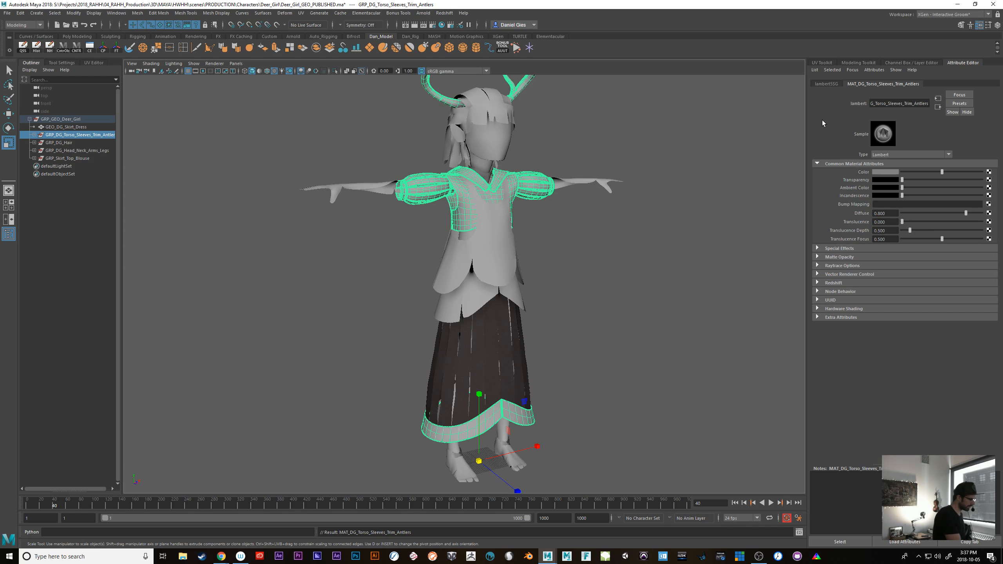
Select the GEO_DG_Skirt_Dress mesh and assign a new Lambert material to it
left_click(82, 127)
right_click_drag(459, 384, 480, 552)
left_click(59, 127)
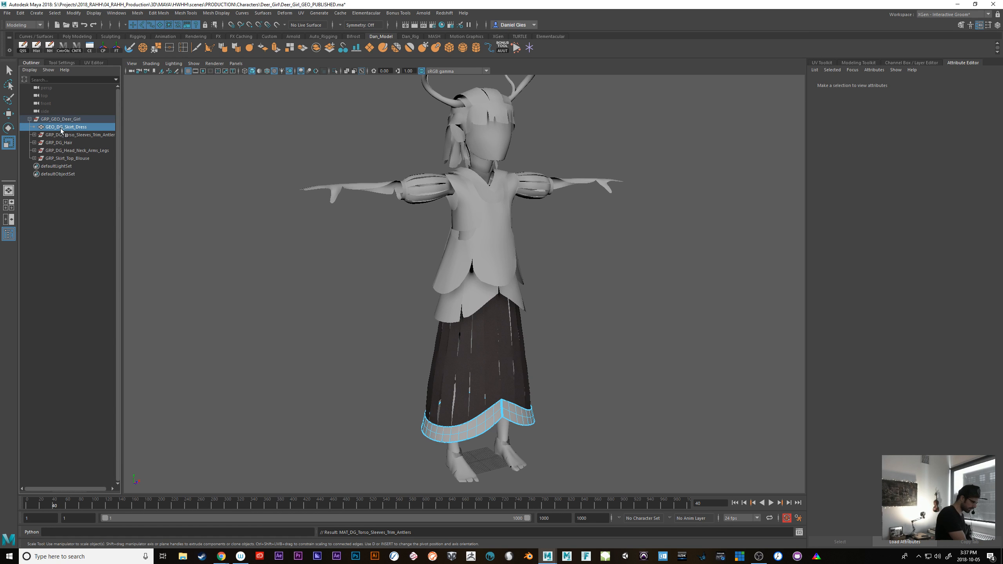
right_click(471, 389)
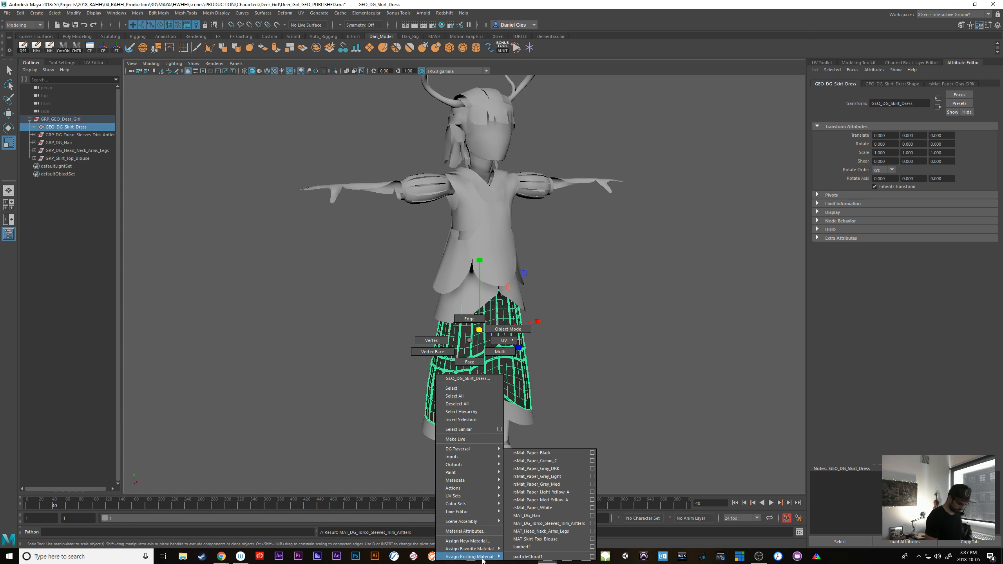
left_click(468, 541)
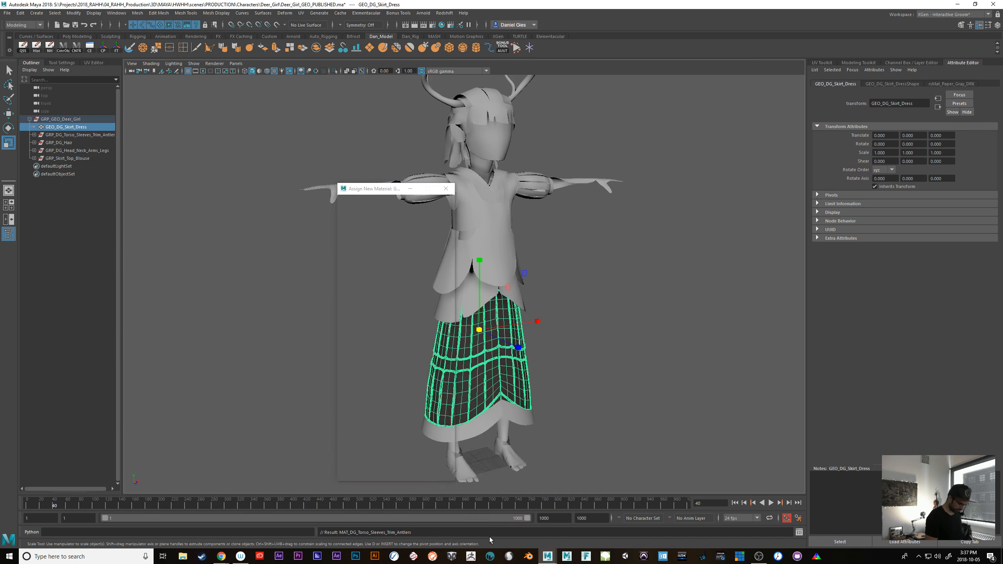
left_click(410, 233)
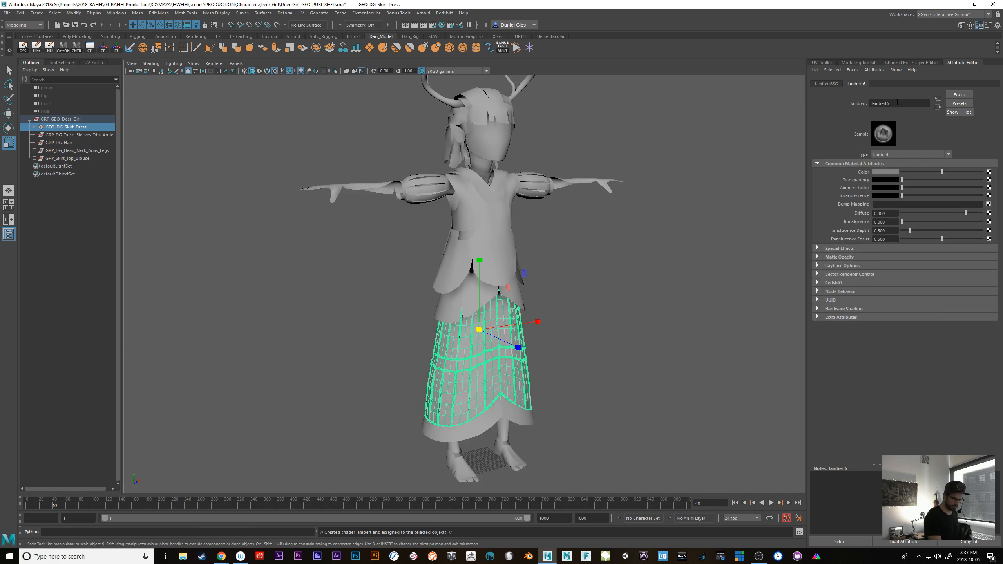
Name the skirt dress's Lambert material from the copied group name, replacing the GRP prefix to enter MAT_DG_Torso_Sleeves_Trim_Antlers
key("ctrl+v")
key("Home")
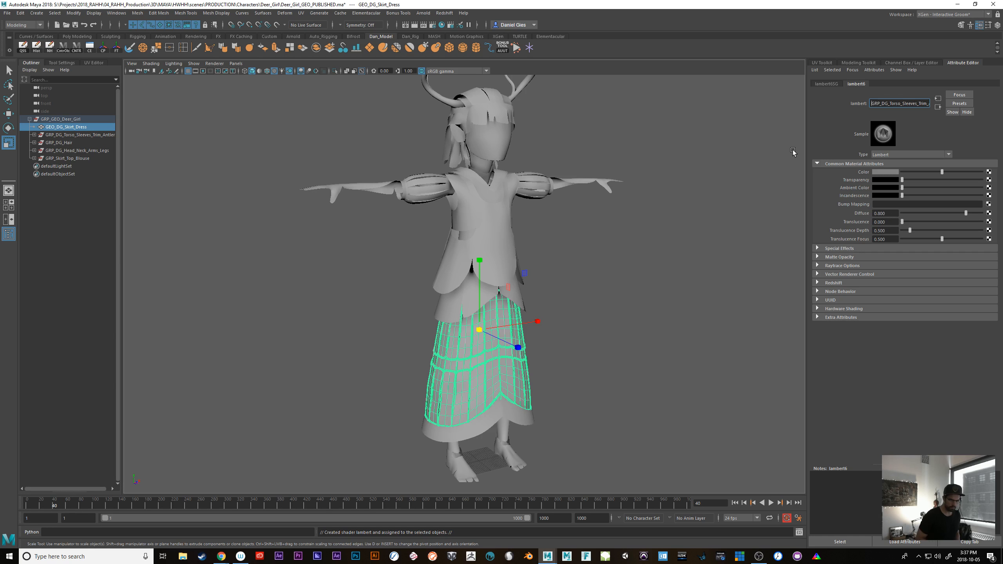
key("Delete")
key("Delete")
key("Delete")
type("MAT_")
key("Return")
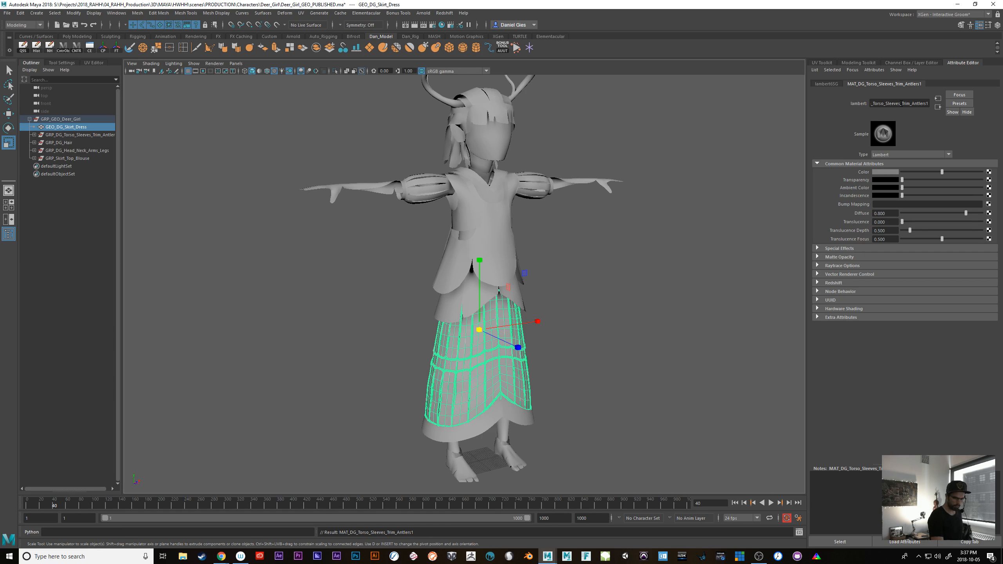
Remove DG_ from the skirt dress material's name so it reads MAT_Torso_Sleeves_Trim_Antlers1
left_click_drag(925, 104, 936, 105)
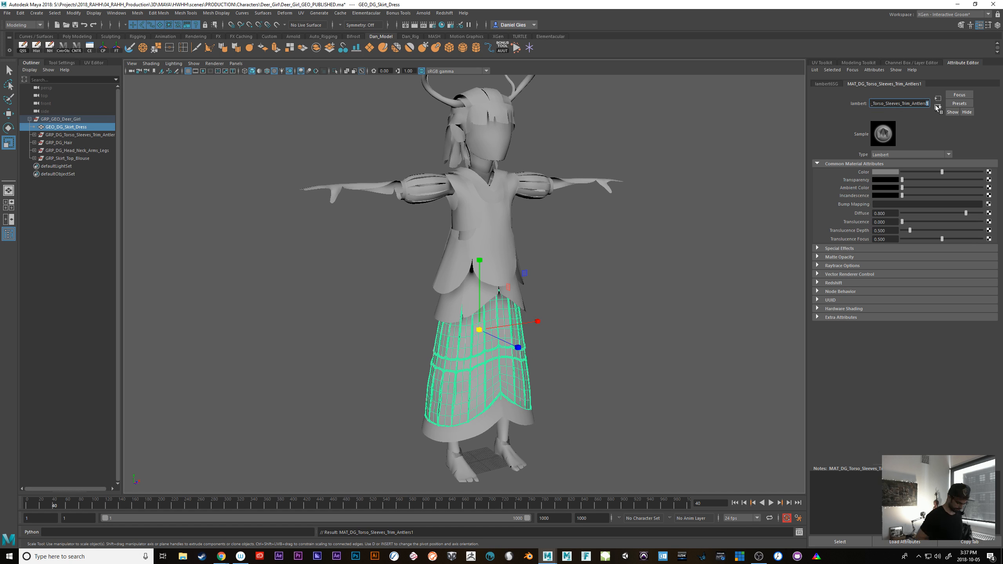
key("BackSpace")
key("Return")
left_click(890, 104)
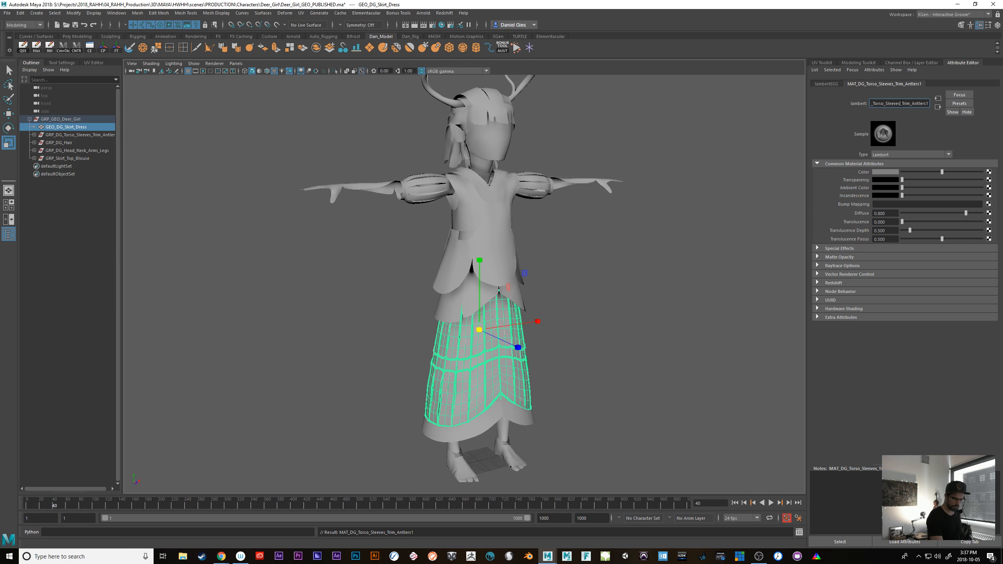
key("Home")
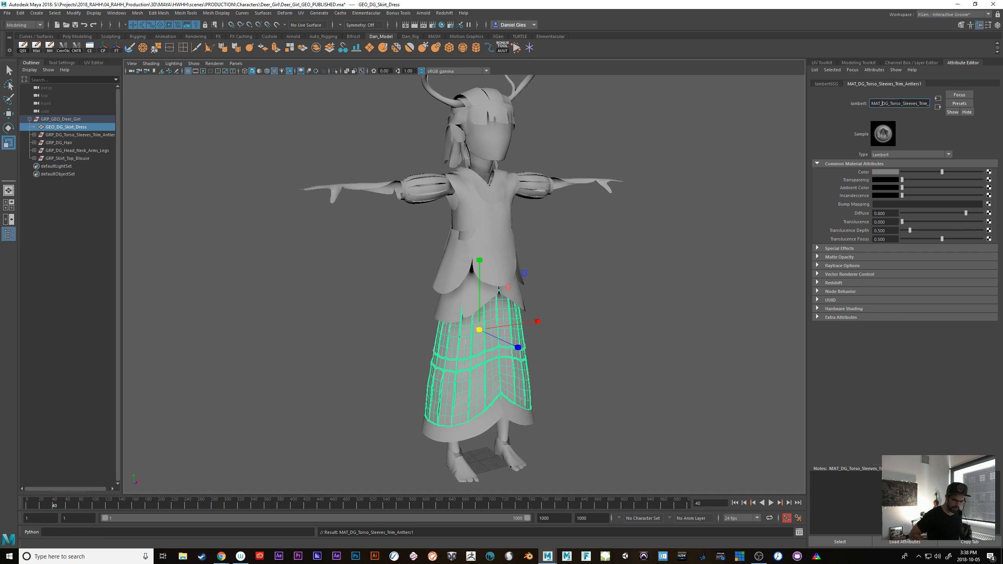
key("BackSpace")
key("Return")
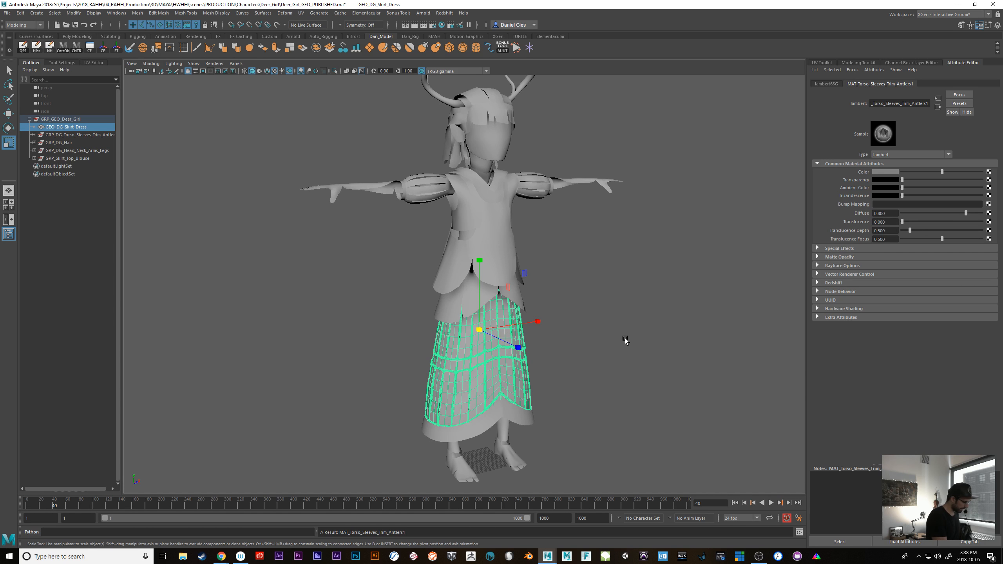
Start saving the scene under a new name, creating and opening a 43DCOAT folder inside the Deer_Girl folder
key("space")
left_click(7, 13)
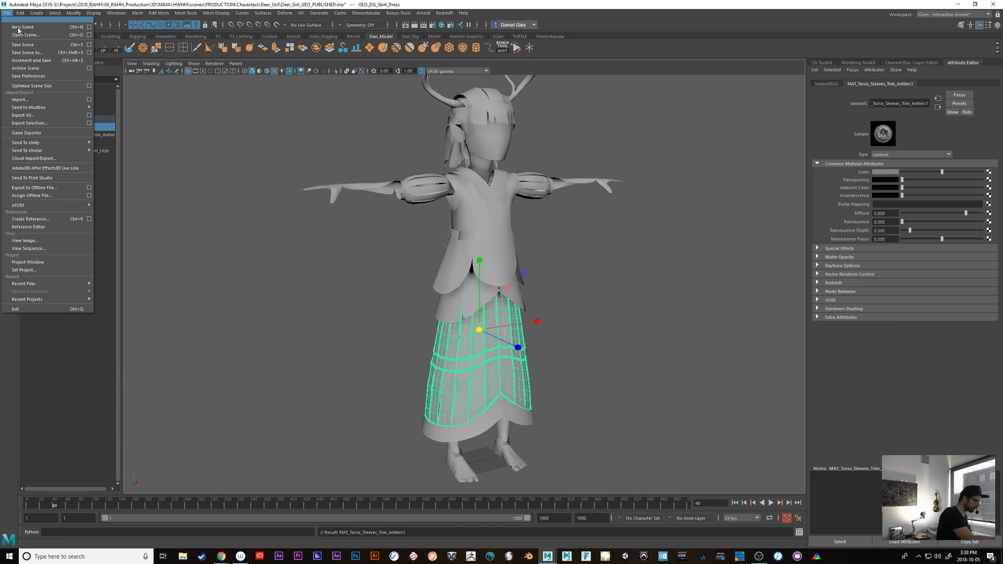
left_click(64, 52)
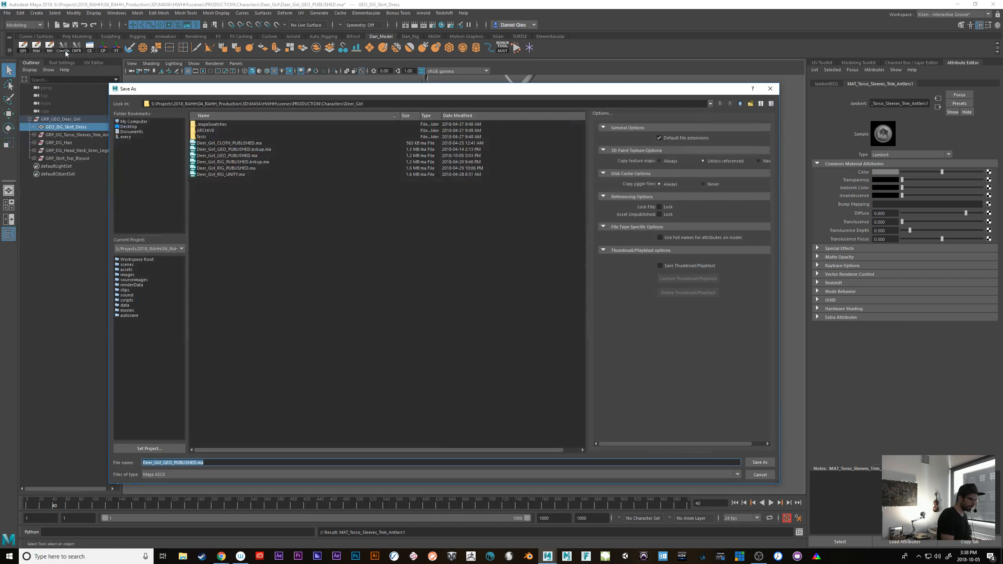
right_click(247, 214)
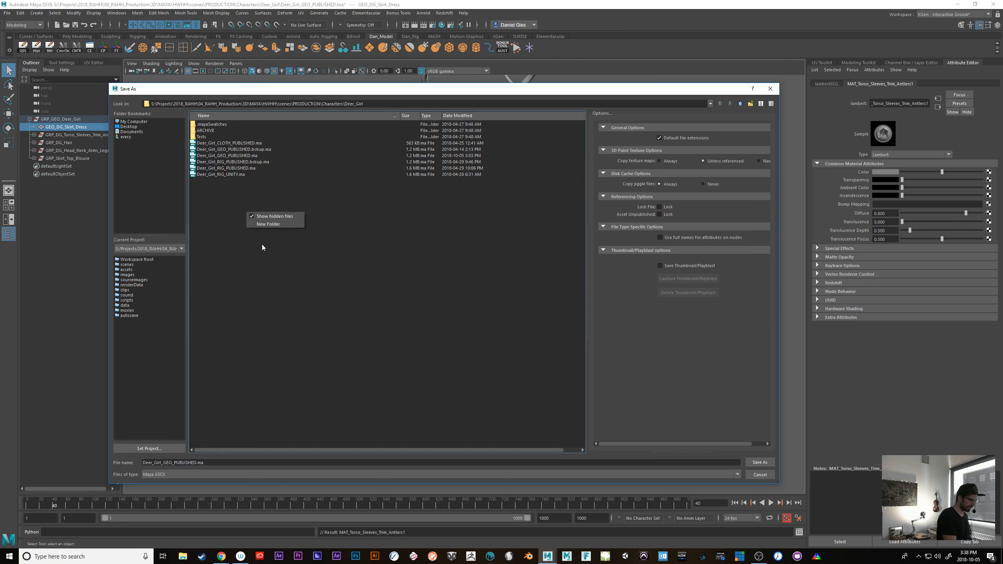
left_click(268, 224)
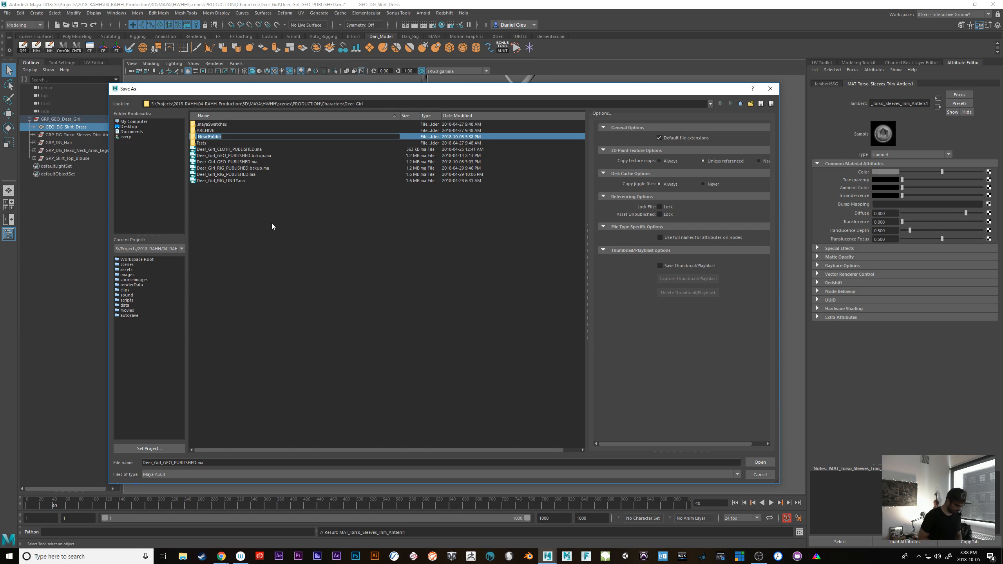
type("43DCOAT")
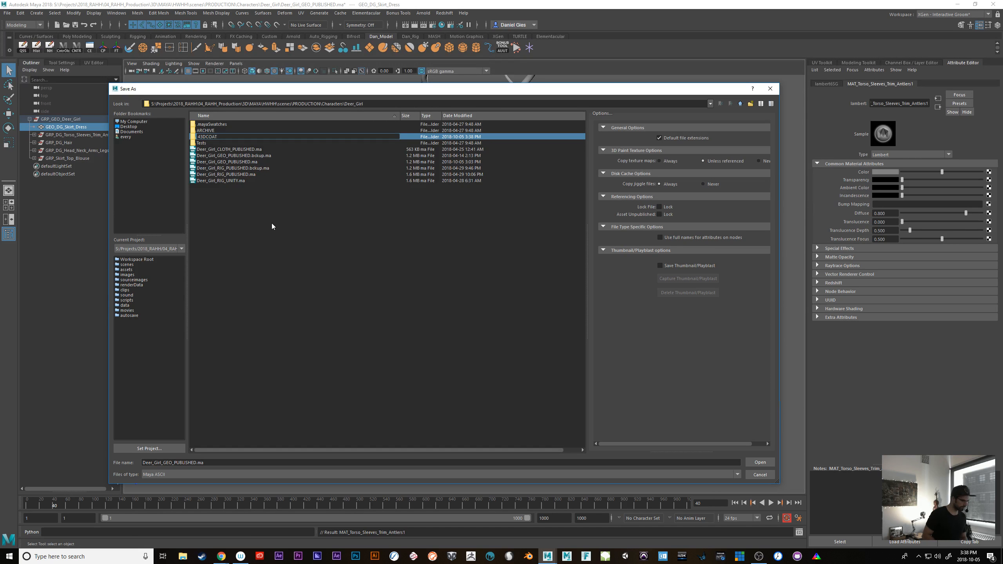
key("Return")
key("Return")
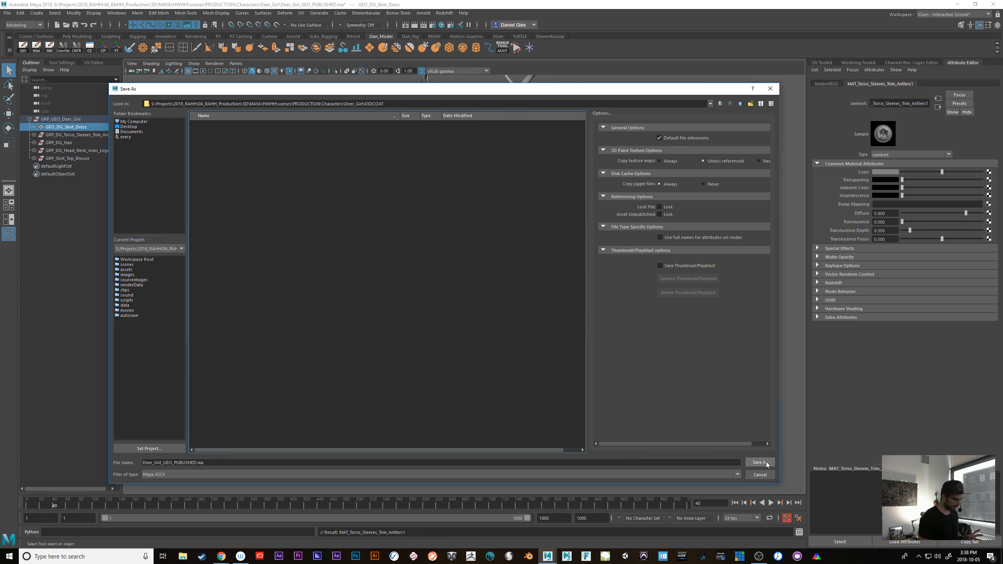
Save the scene in the 43DCOAT folder as Deer_Girl_GEO_3DCoat.ma, replacing PUBLISHED in the file name
left_click_drag(174, 462, 193, 462)
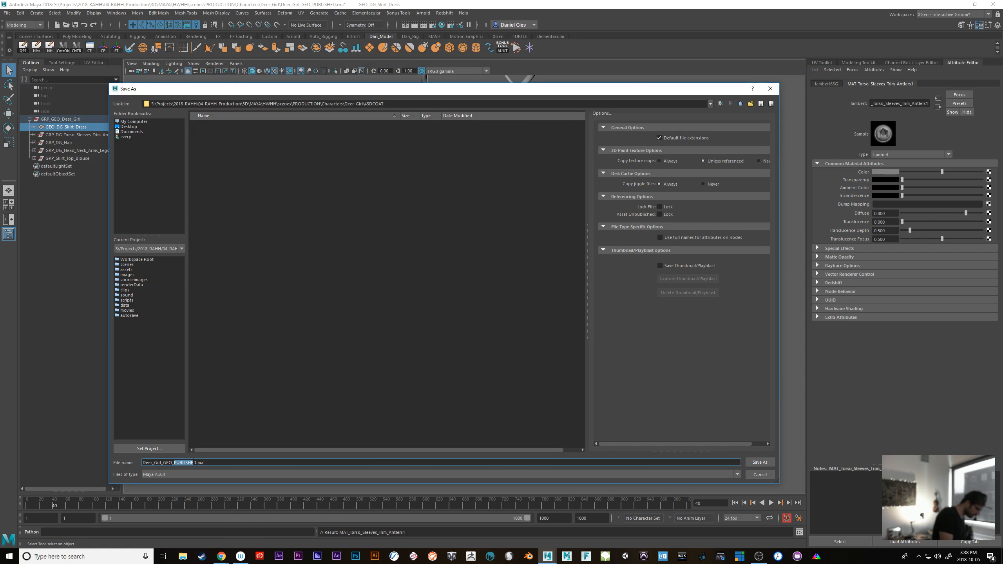
key("BackSpace")
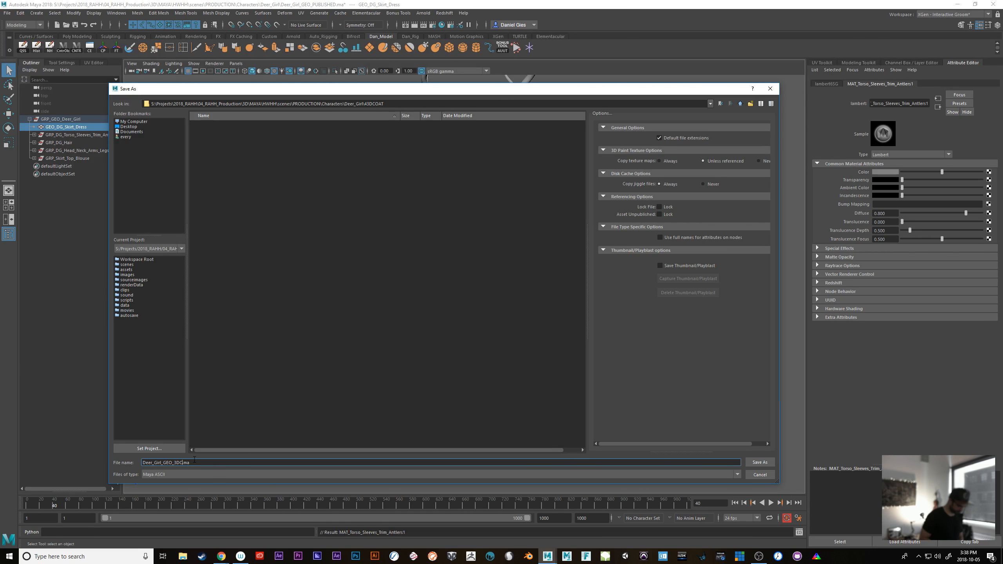
key("Return")
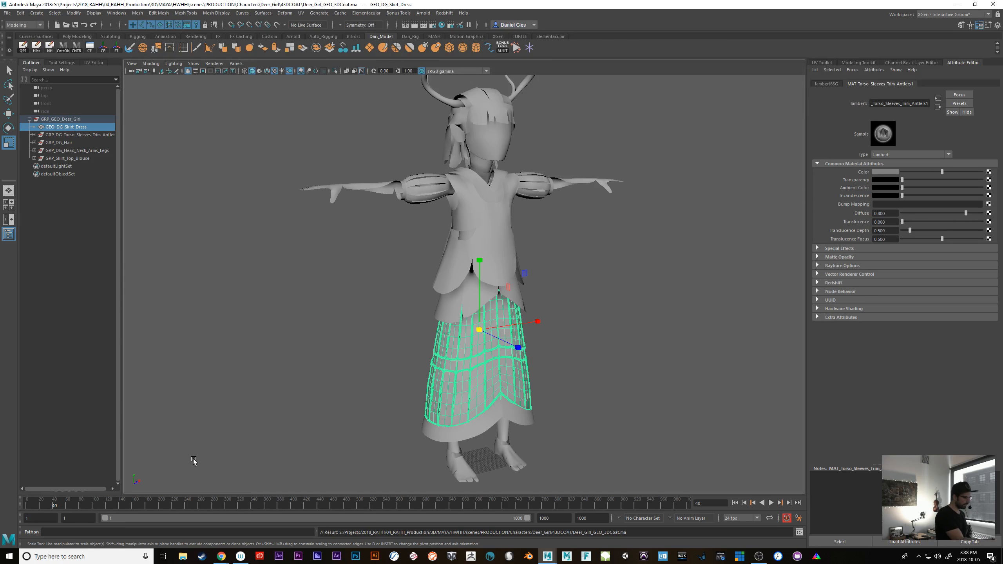
Rename the Lambert material on the sleeves mesh to MAT_Torso_Sleeves_Trim_Antlers by removing DG_
left_click(74, 135)
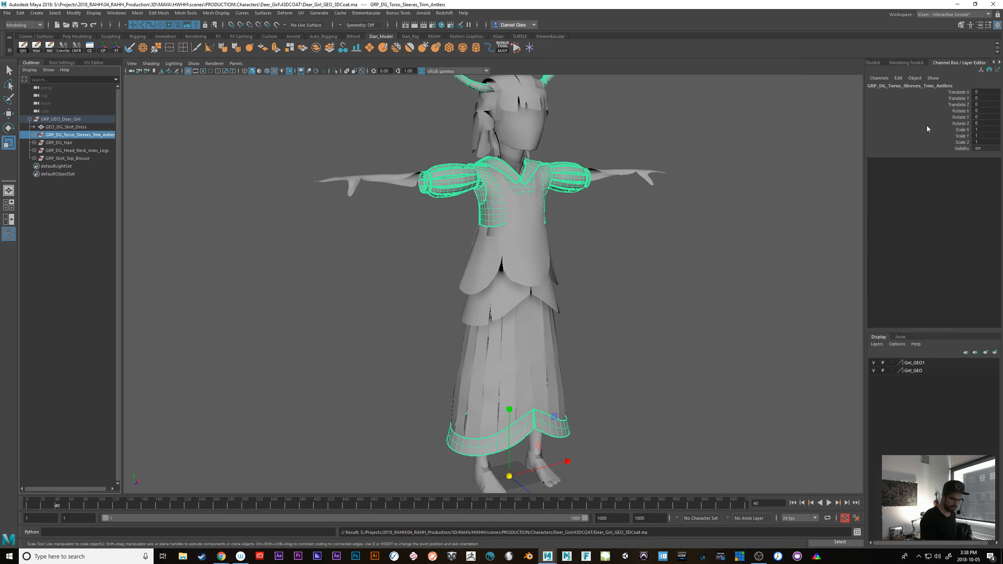
left_click(535, 187)
left_click(976, 84)
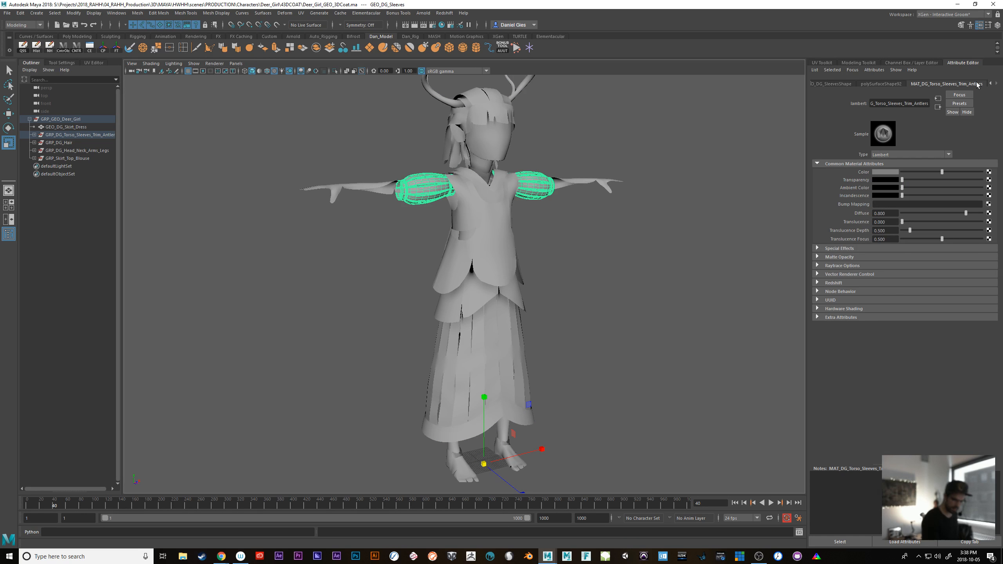
left_click_drag(879, 103, 844, 110)
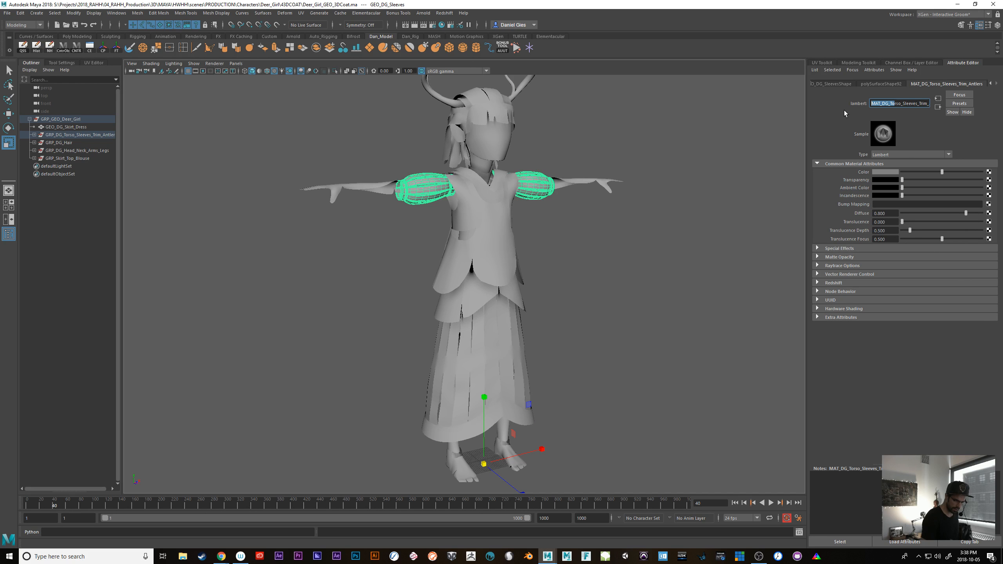
key("Home")
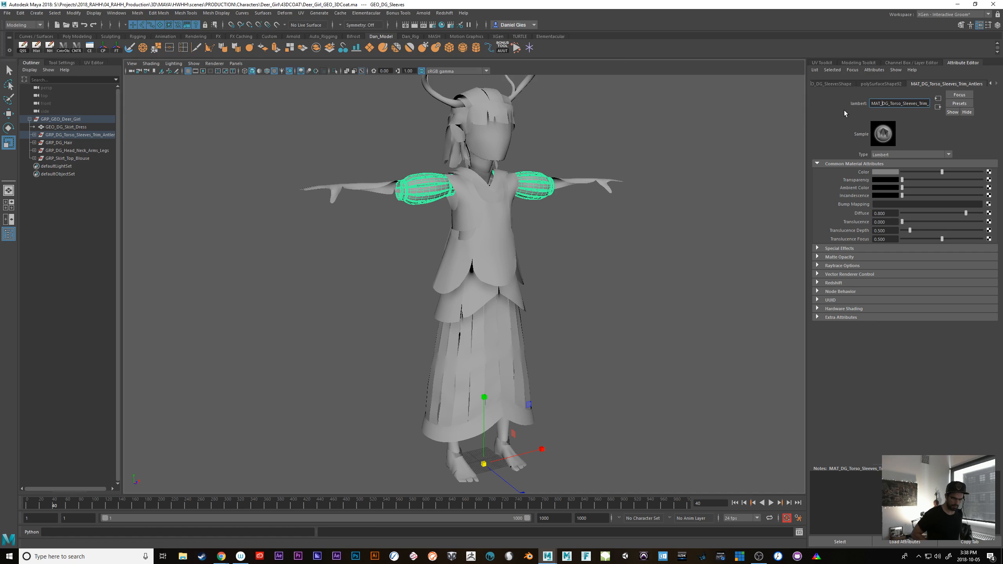
key("shift+Right")
key("shift+Right")
key("shift+Right")
key("BackSpace")
key("Right")
key("Return")
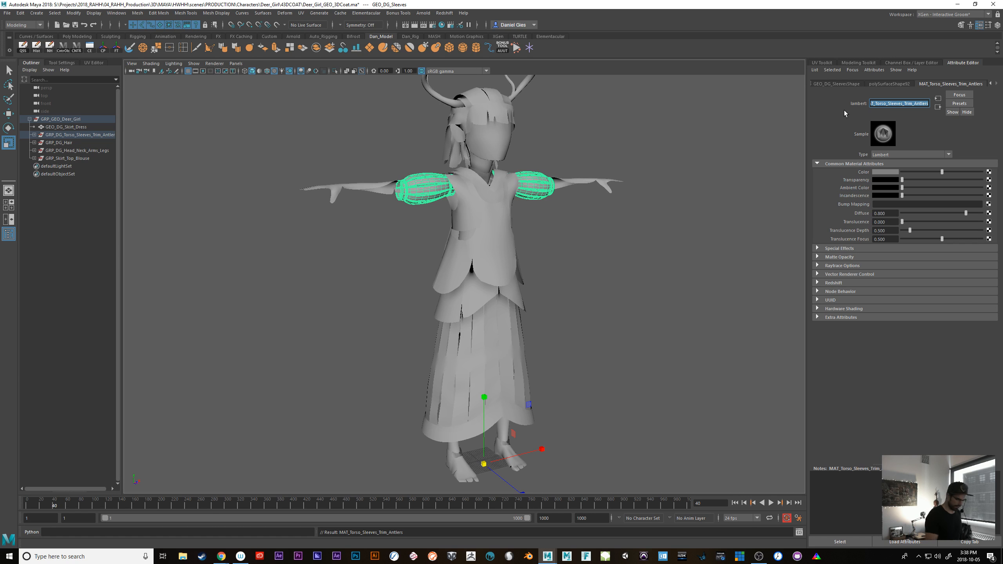
Rename the Lambert material on the hair mesh to MAT_Hair by removing DG_
left_click(70, 143)
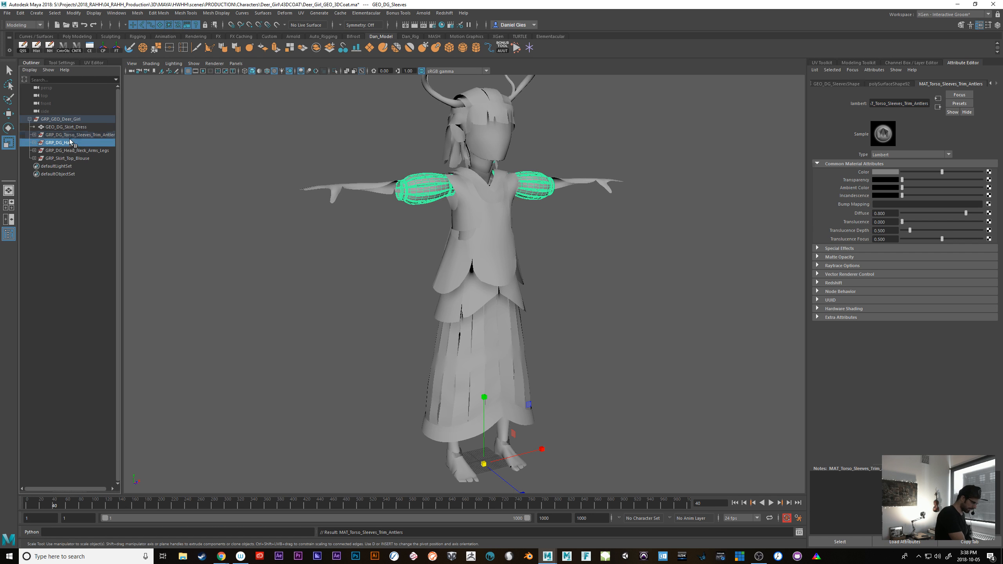
left_click(450, 148)
left_click(915, 85)
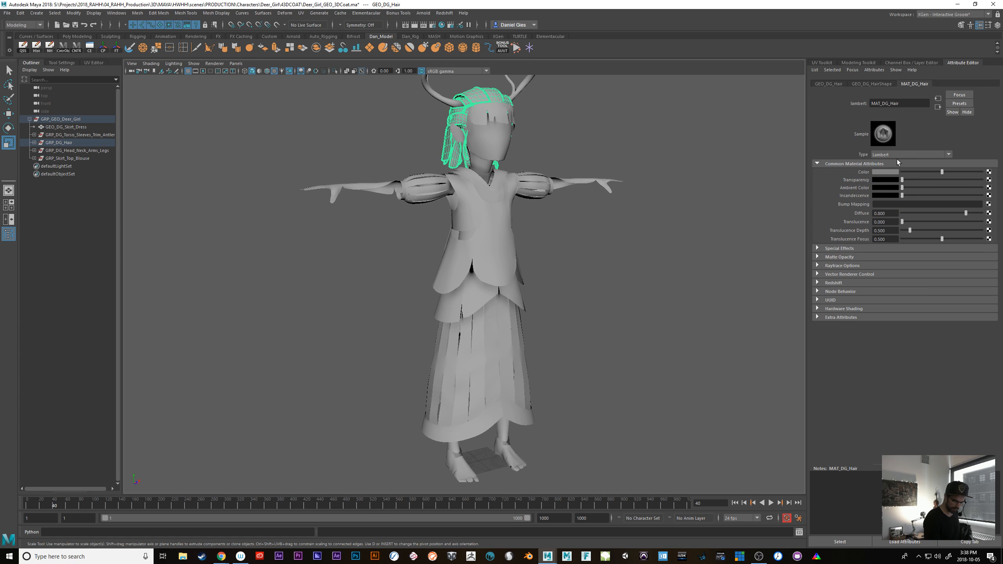
left_click_drag(884, 103, 889, 103)
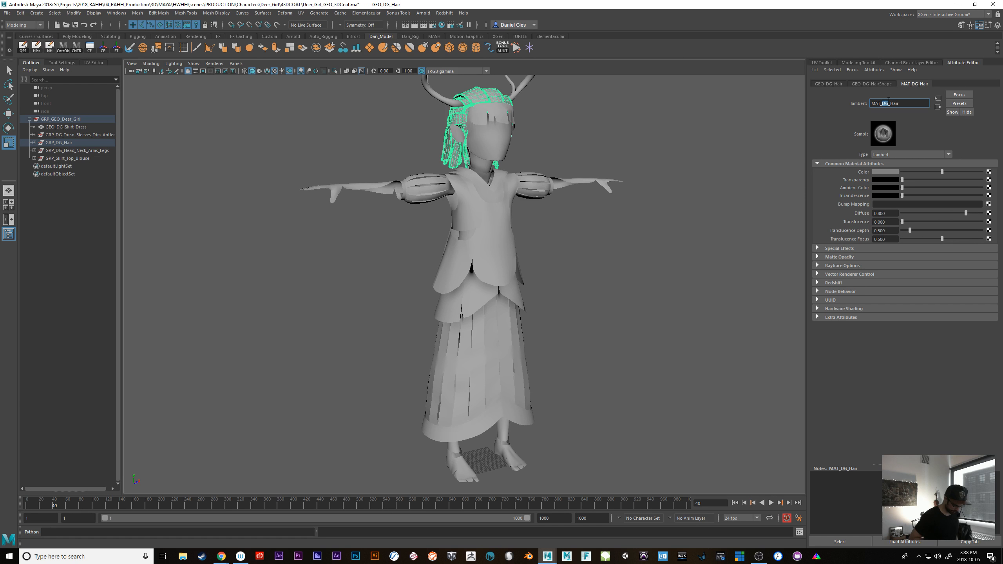
key("BackSpace")
key("BackSpace")
key("Return")
left_click(69, 150)
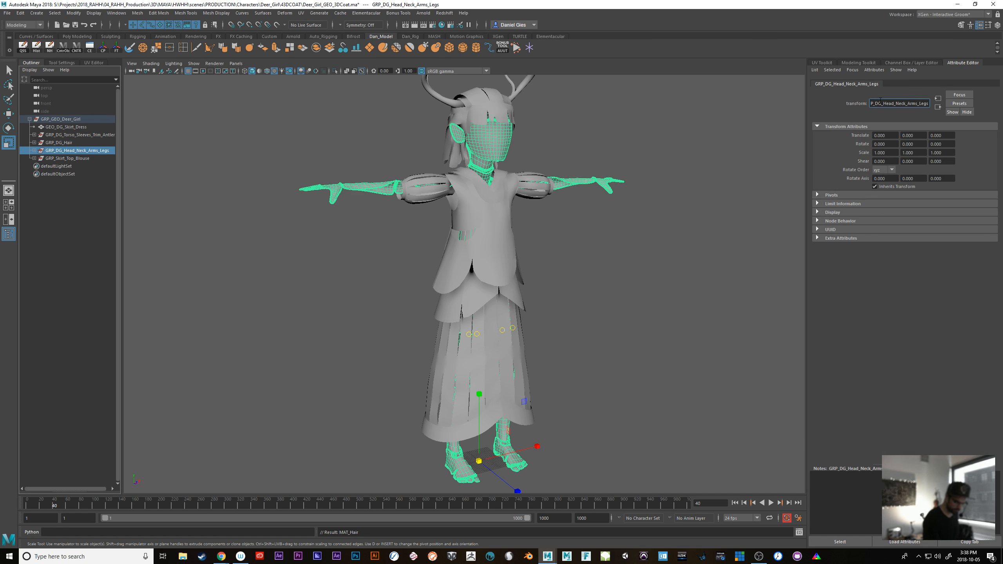
left_click(881, 103)
key("BackSpace")
key("BackSpace")
key("BackSpace")
key("BackSpace")
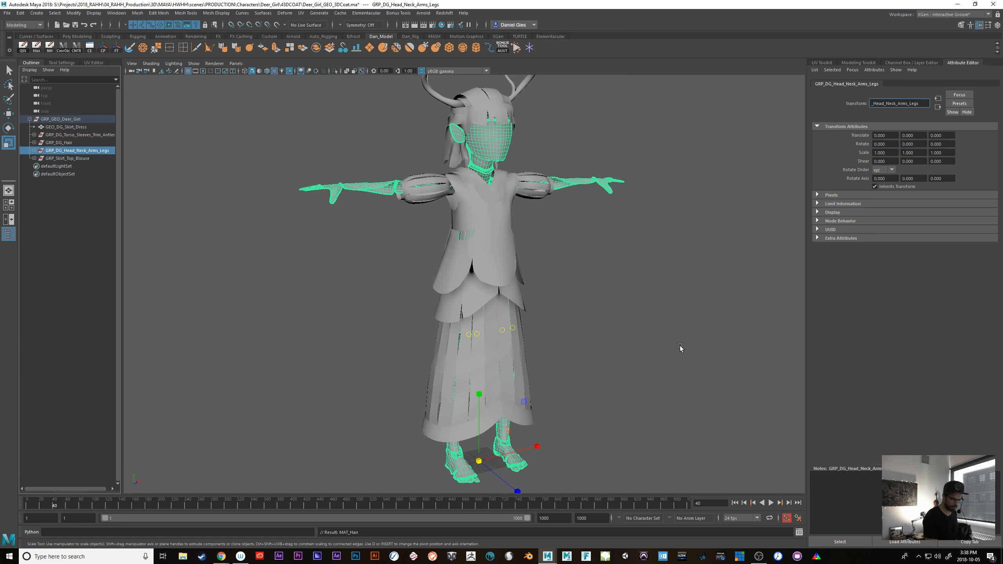
left_click(680, 347)
key("ctrl+z")
key("ctrl+z")
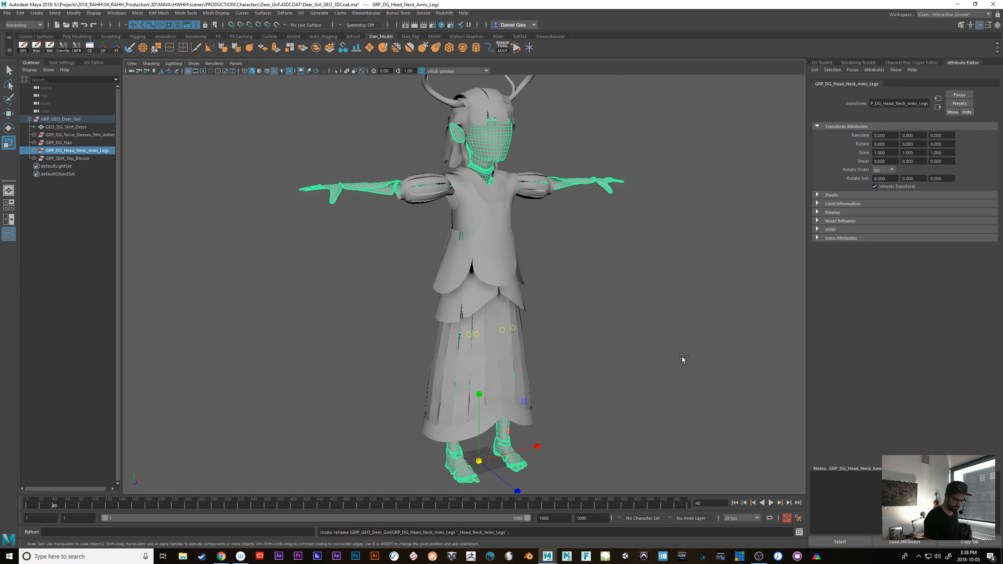
Check the material names assigned to the arms mesh and the GEO_DG_Skirt_Pelvis mesh for the DG_ part
left_click(396, 177)
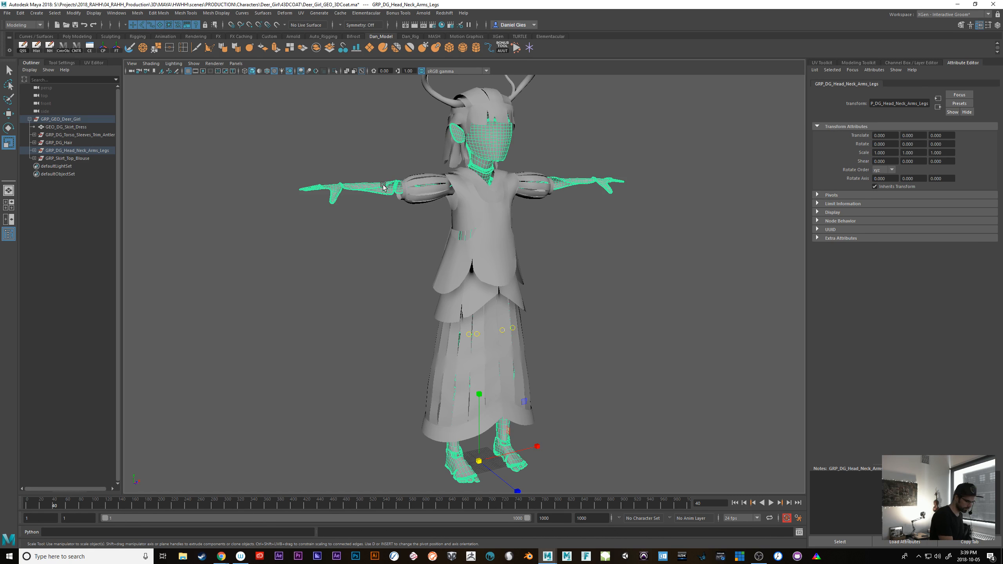
left_click(960, 84)
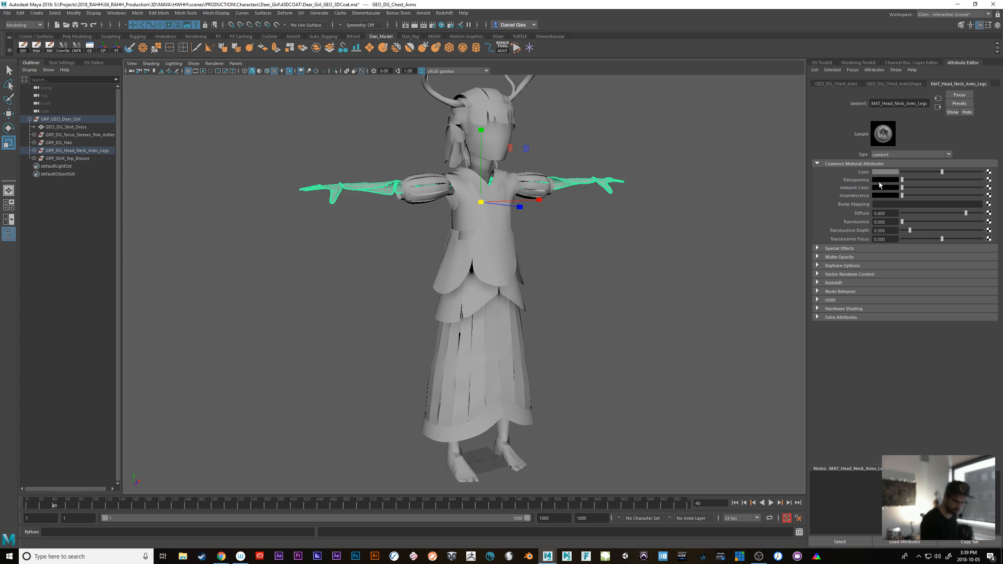
left_click(69, 158)
left_click(522, 299)
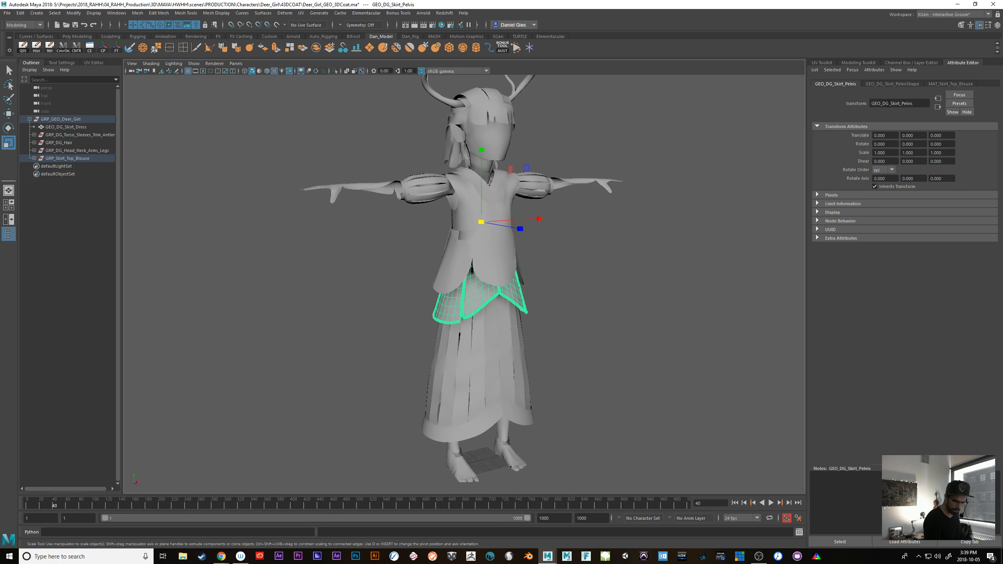
left_click(951, 84)
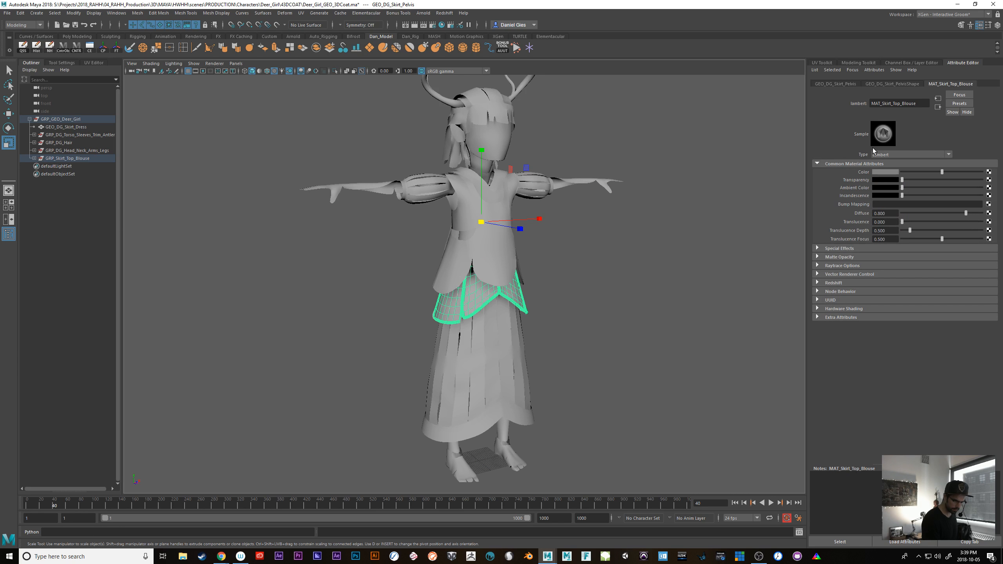
Inspect the materials assigned to the arms, neck, antlers, skirt dress and skirt hem meshes one by one
left_click(622, 326)
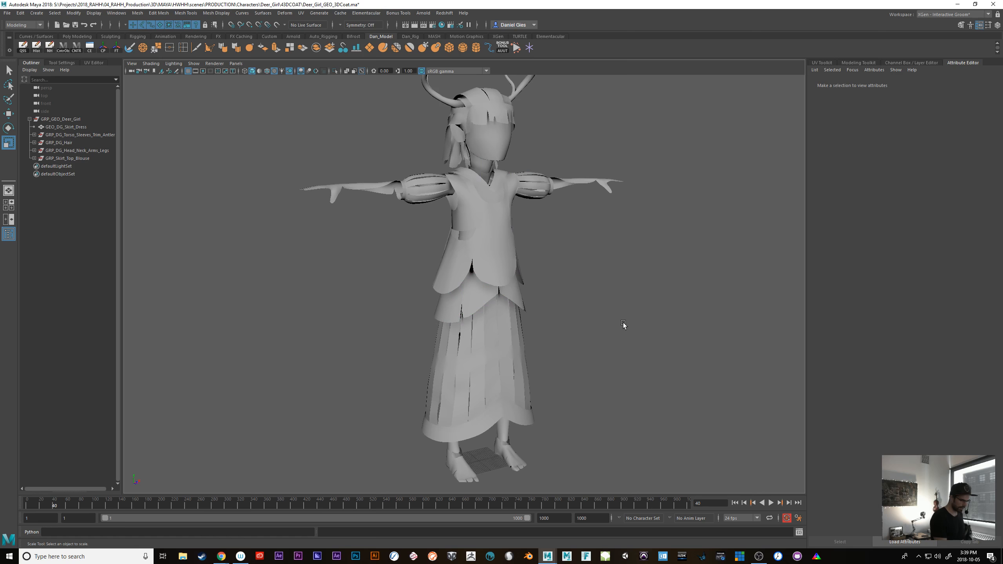
left_click(584, 181)
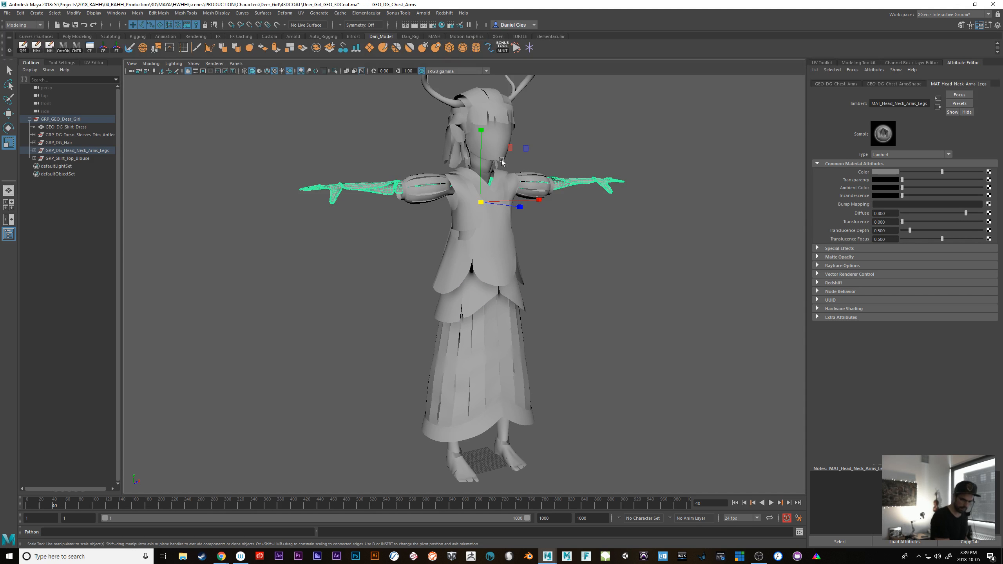
left_click(591, 132)
left_click(486, 166)
left_click(626, 137)
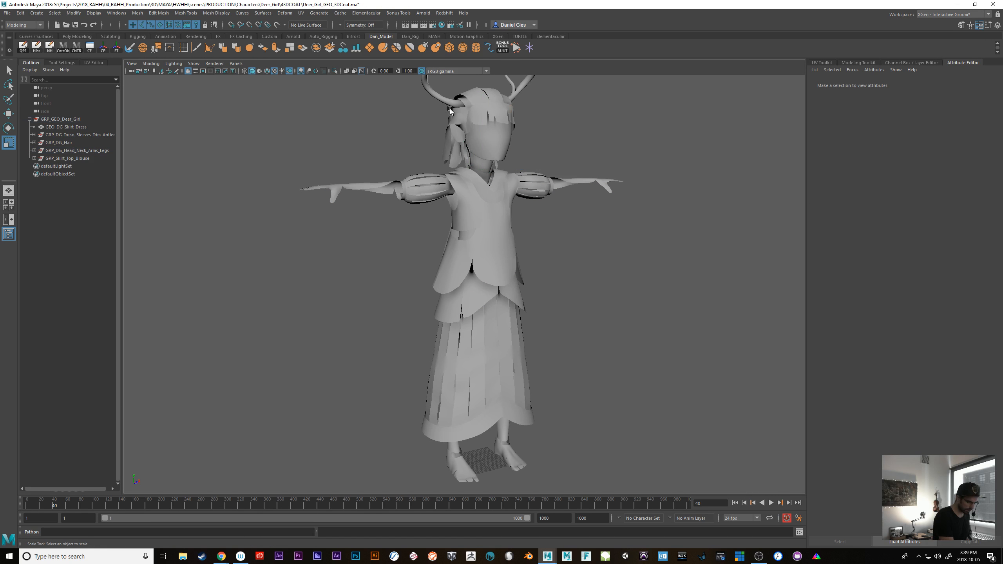
left_click(452, 103)
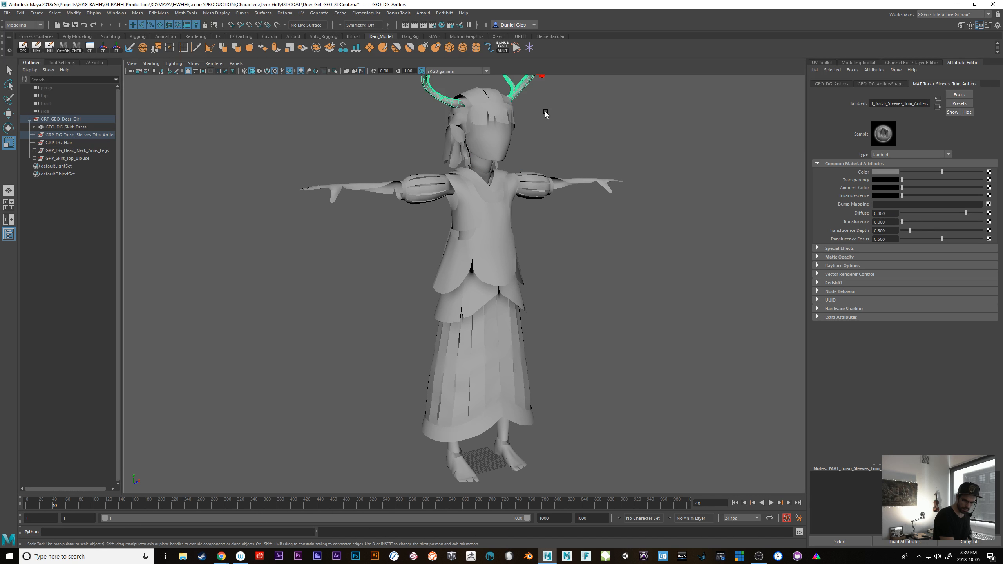
left_click(605, 138)
left_click(459, 413)
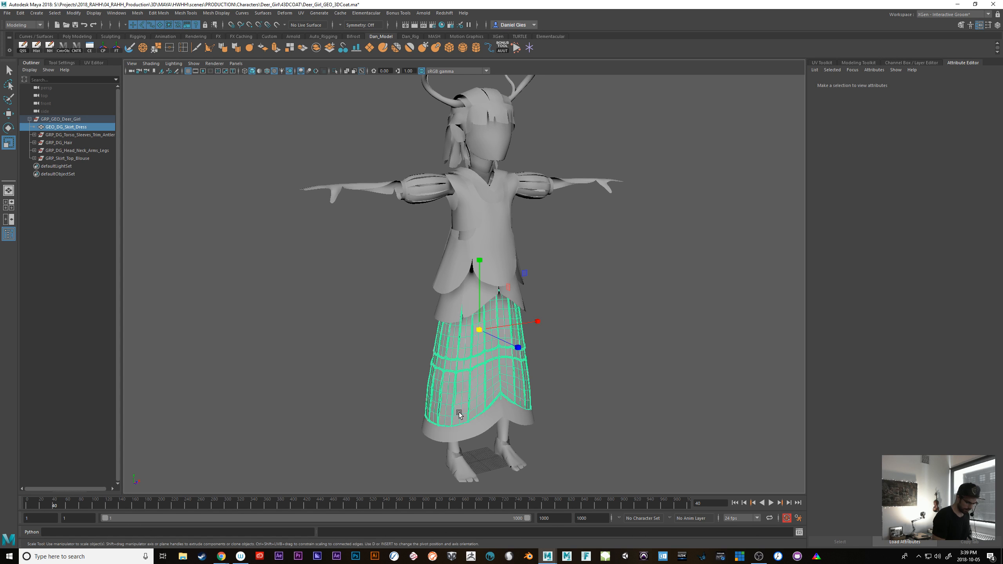
left_click_drag(894, 104, 845, 106)
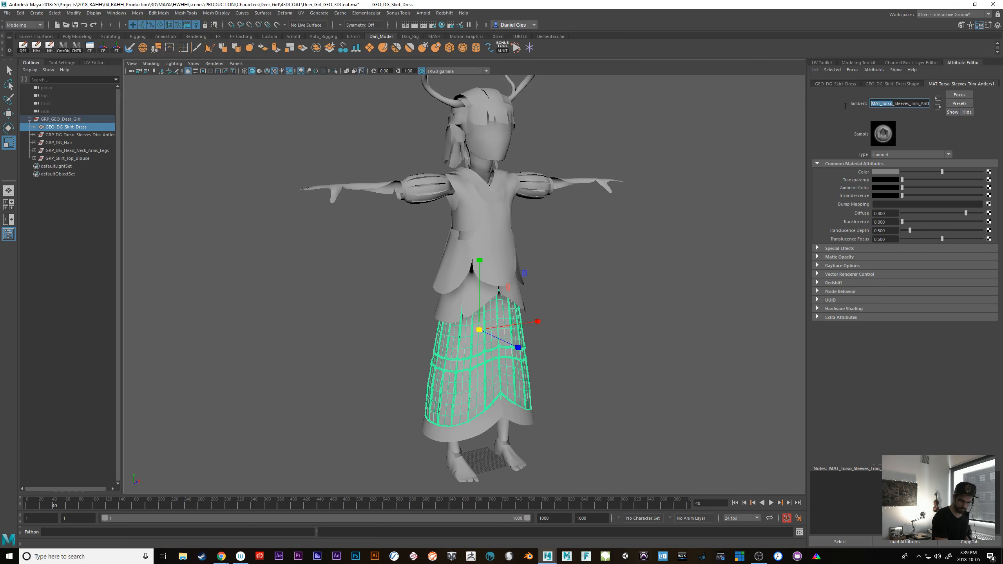
left_click(665, 302)
left_click(433, 434)
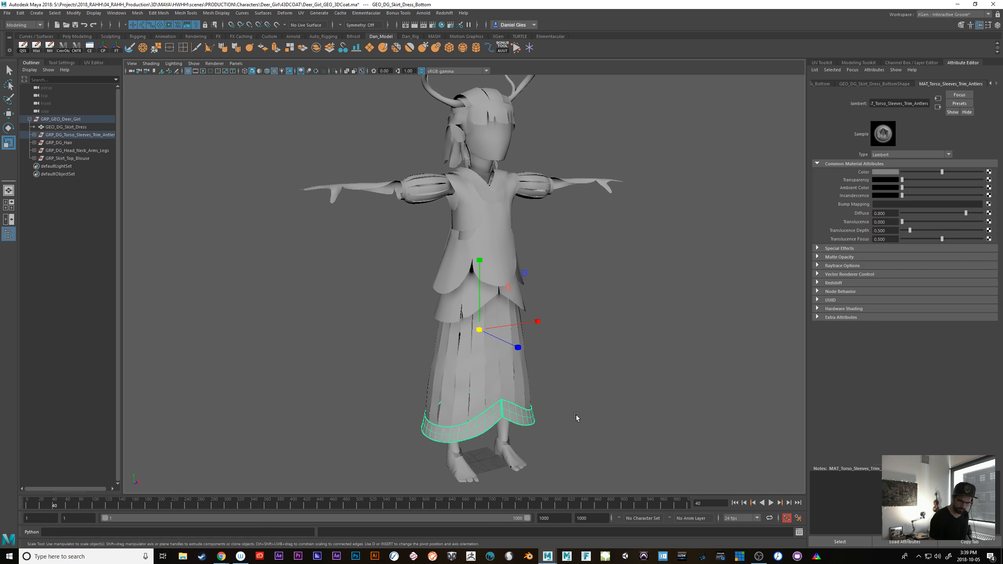
Open the Hypershade and delete all unused material nodes from the scene
left_click(560, 427)
key("space")
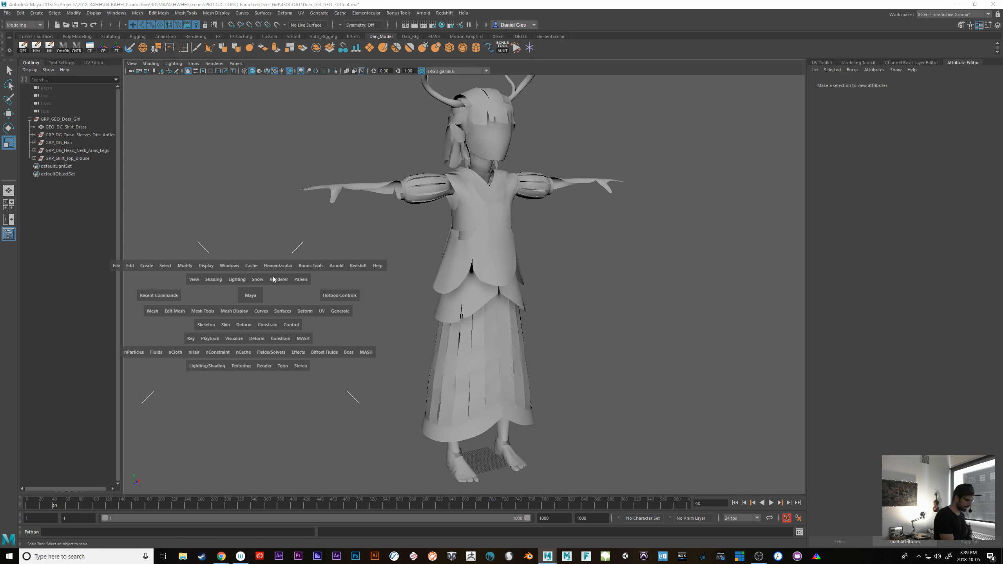
left_click(229, 266)
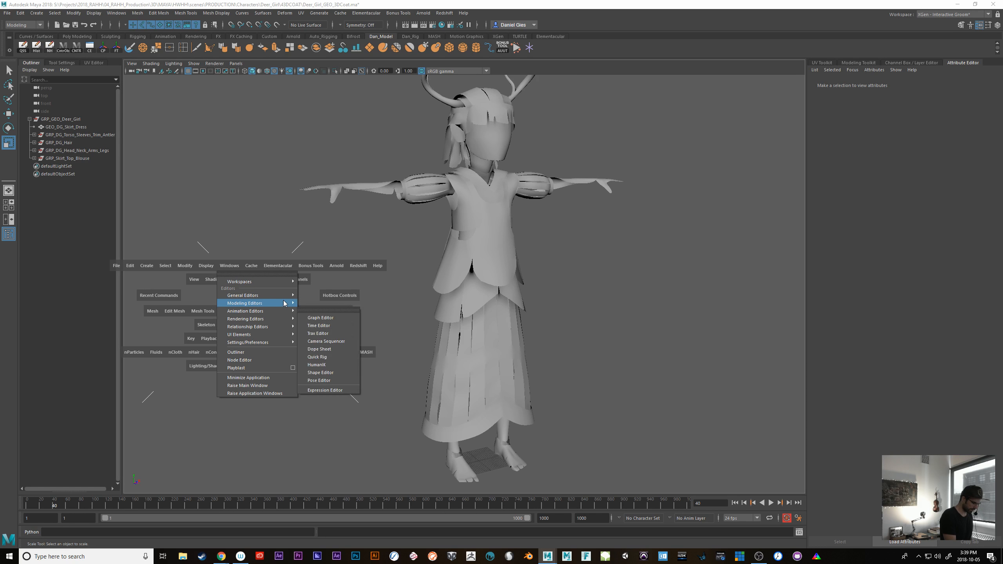
mouse_move(257, 319)
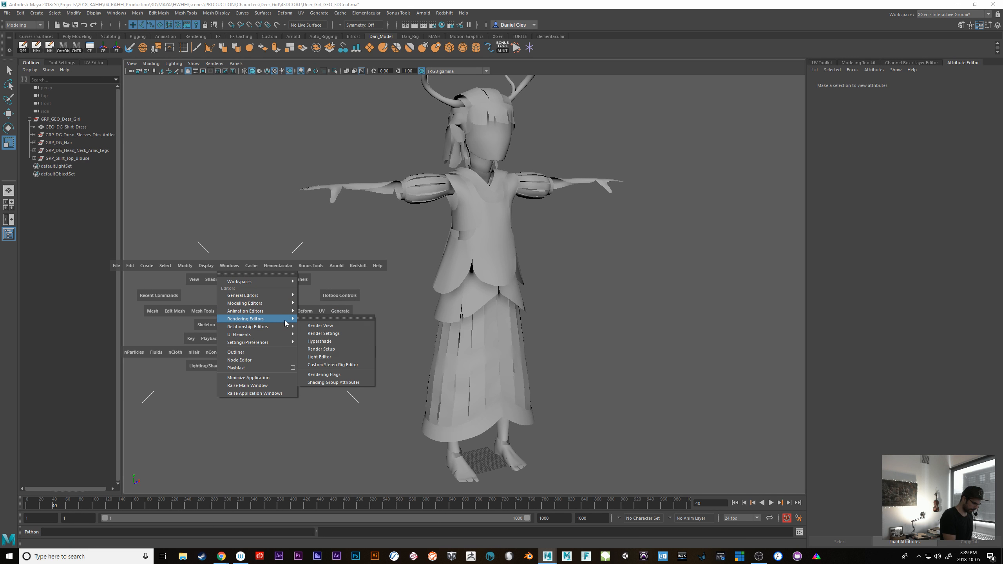
left_click(349, 341)
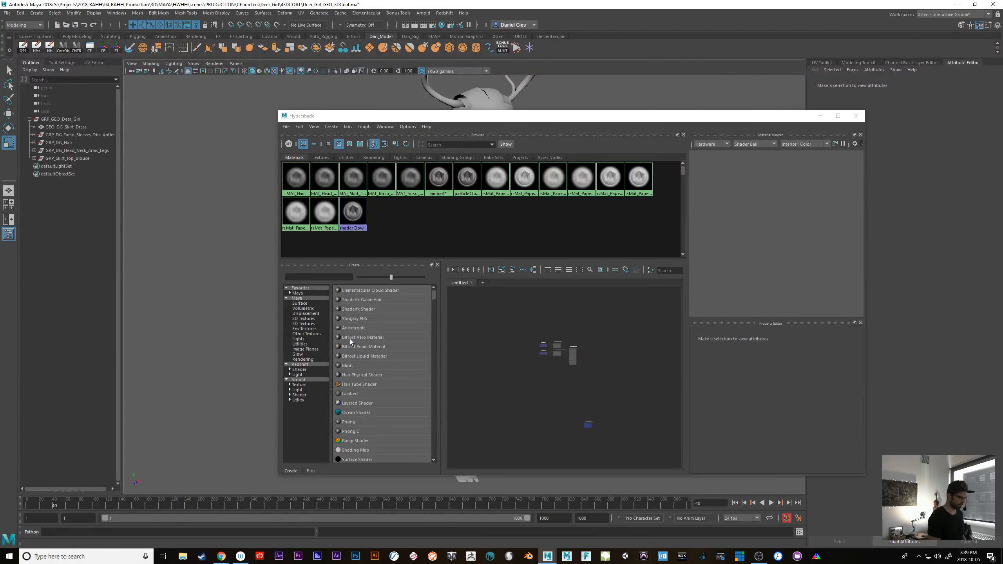
left_click(299, 127)
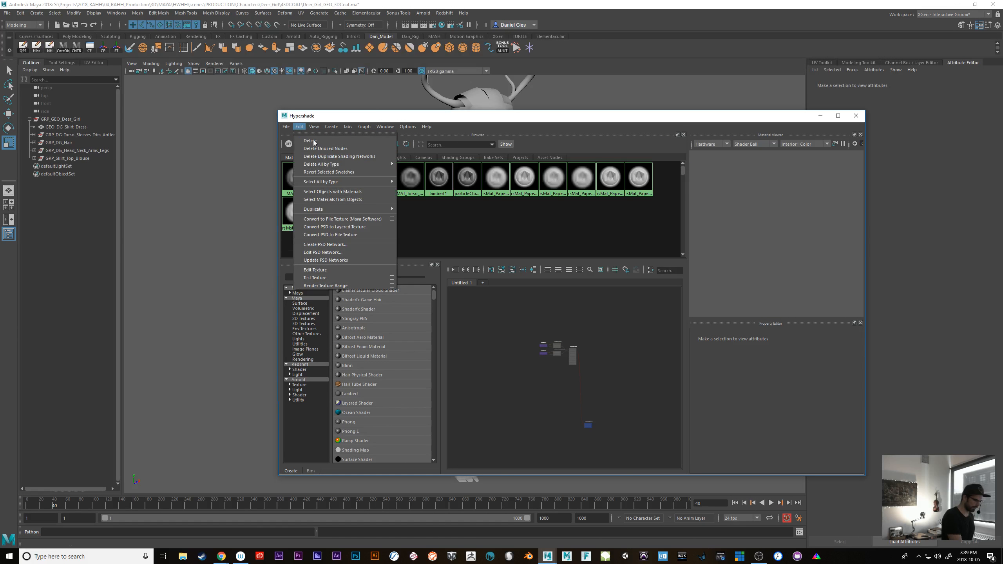
left_click(364, 149)
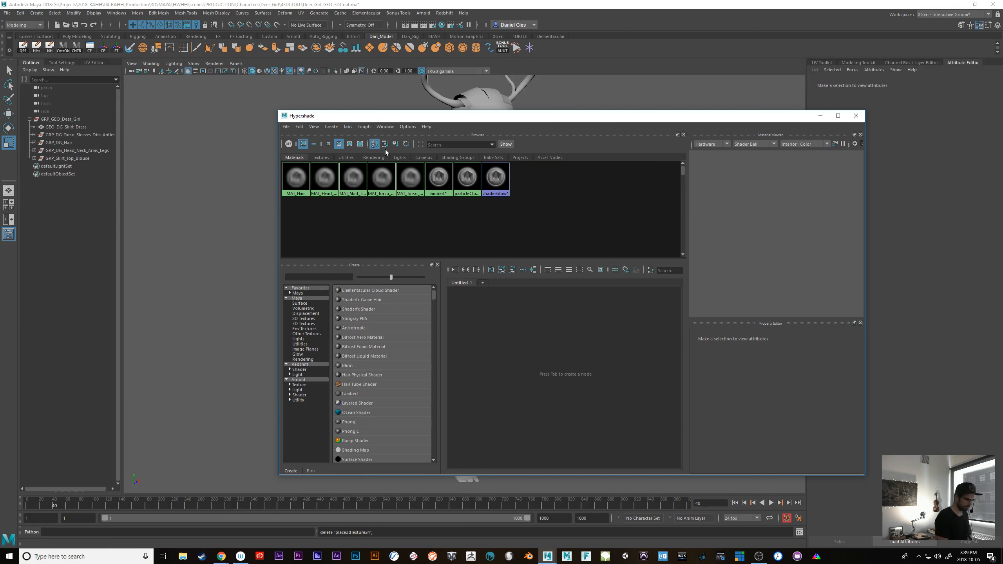
Inspect the full names of the five MAT-prefixed materials in the Hypershade one by one
left_click(303, 185)
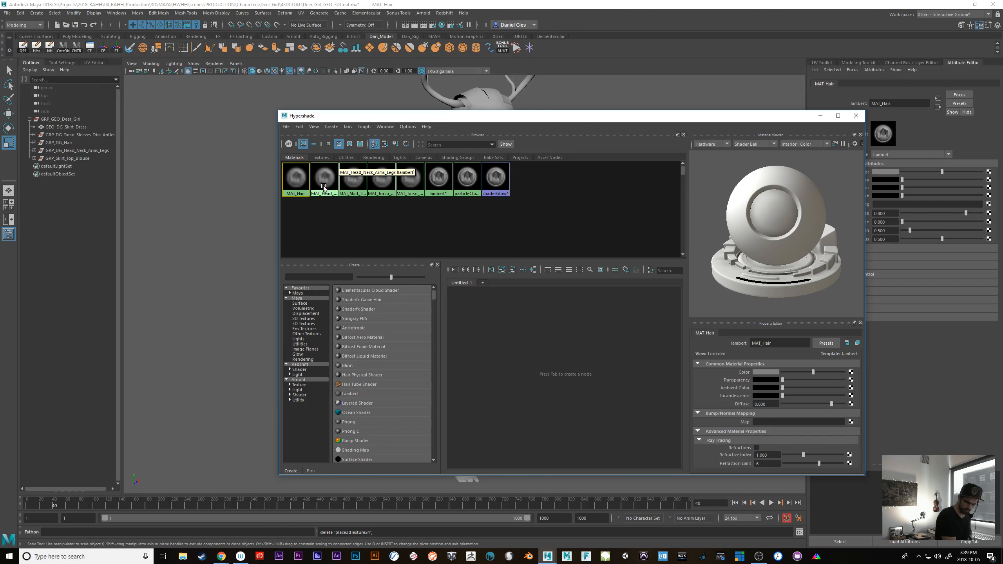
left_click(324, 186)
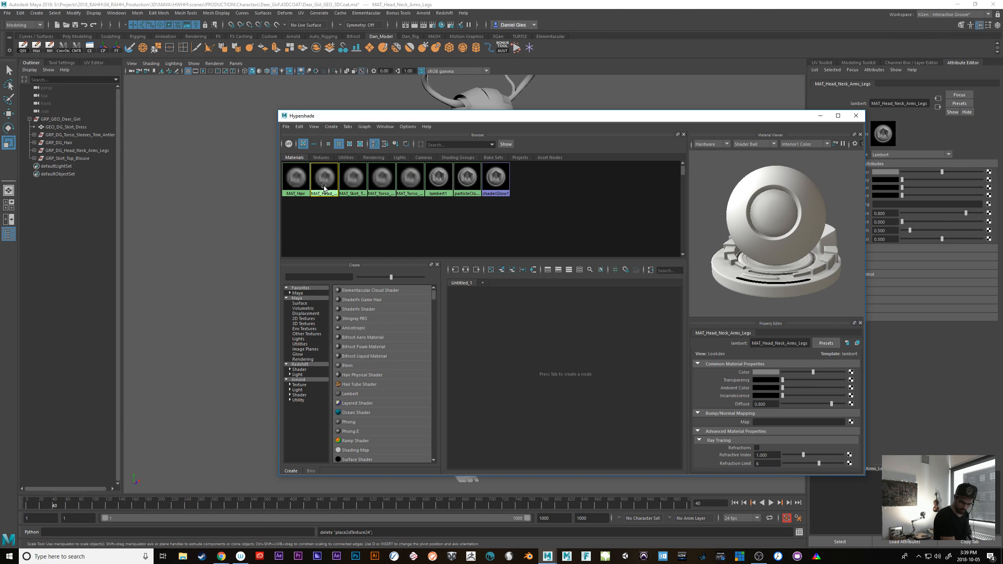
left_click(353, 186)
left_click(382, 180)
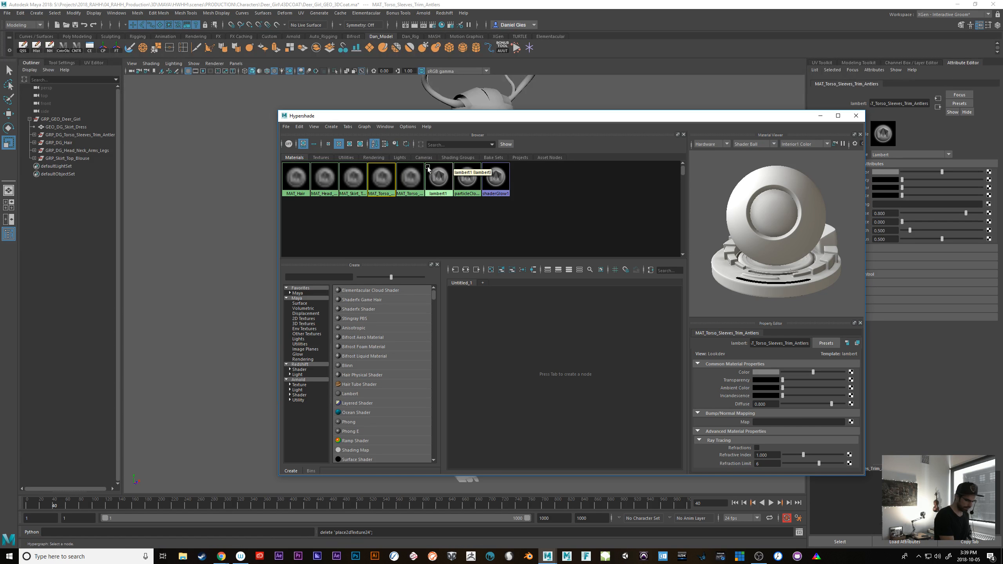
left_click(417, 175)
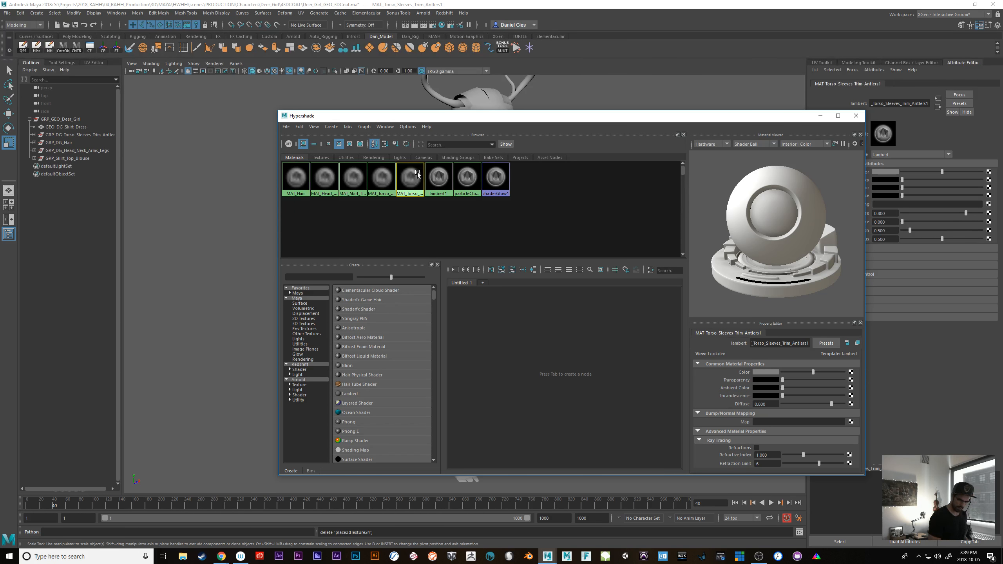
left_click(385, 180)
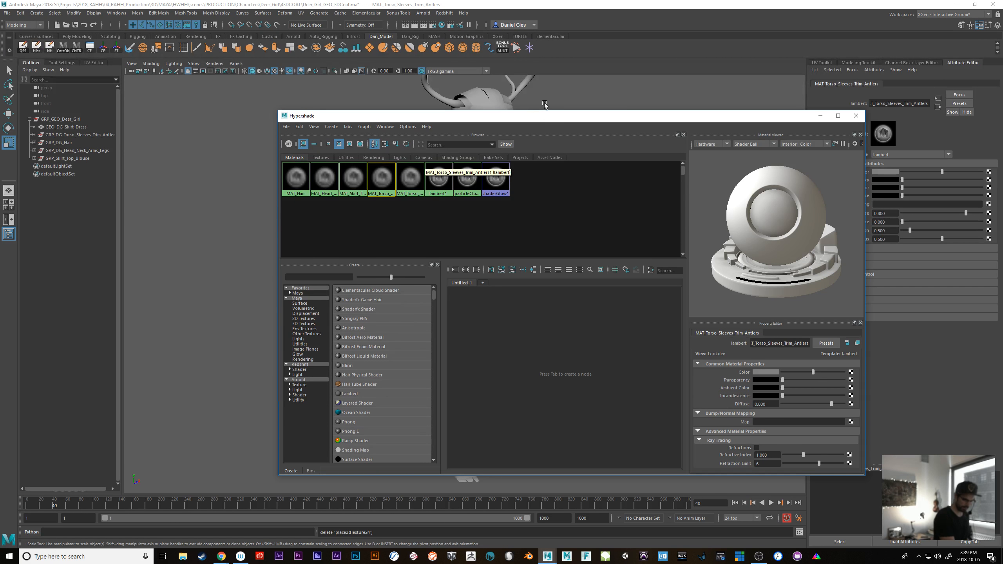
Select the objects that use MAT_Torso_Sleeves_Trim_Antlers and those that use MAT_Torso_Sleeves_Trim_Antlers1 to see where each is assigned
left_click_drag(549, 117, 831, 153)
right_click(382, 177)
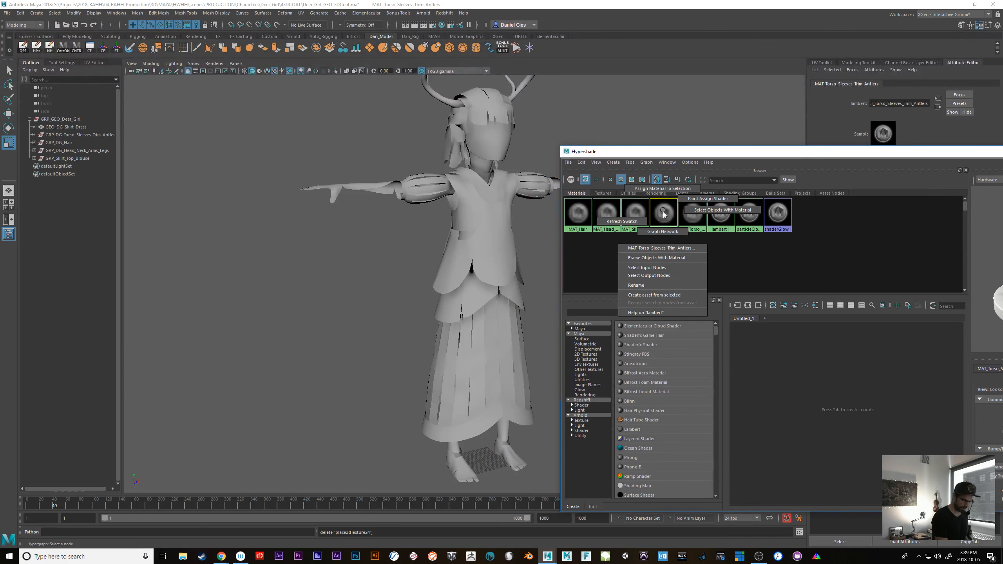
left_click(709, 211)
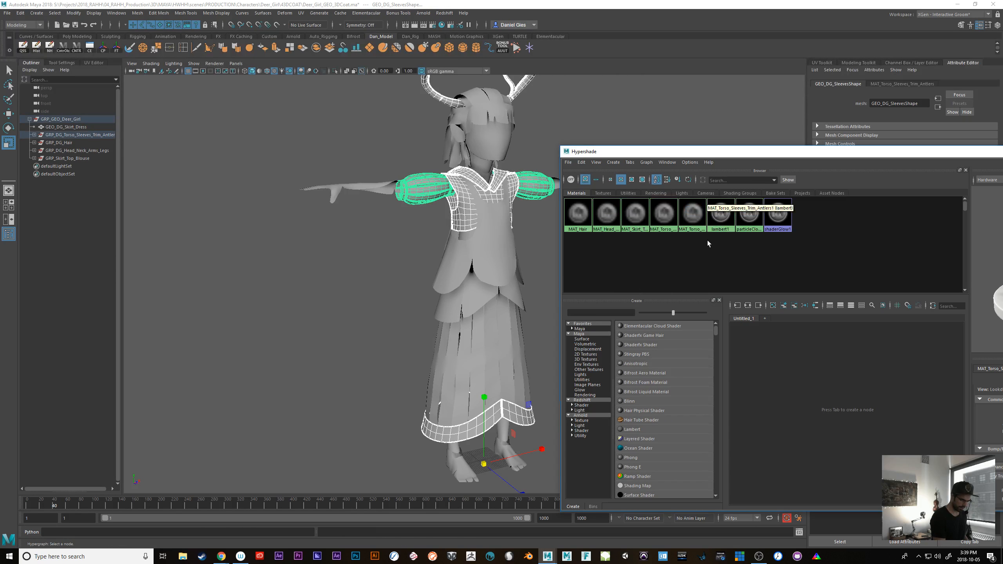
right_click(694, 209)
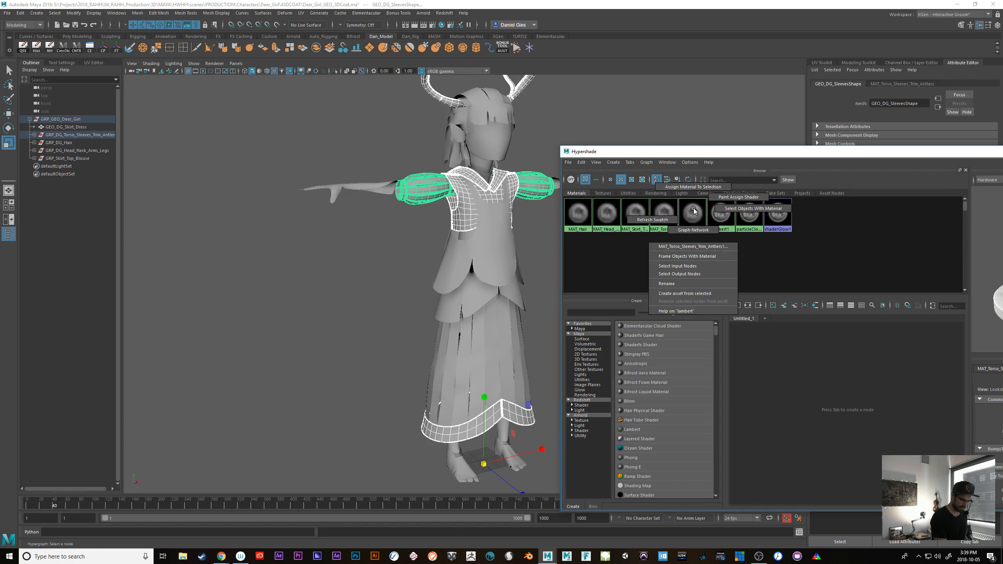
left_click(733, 211)
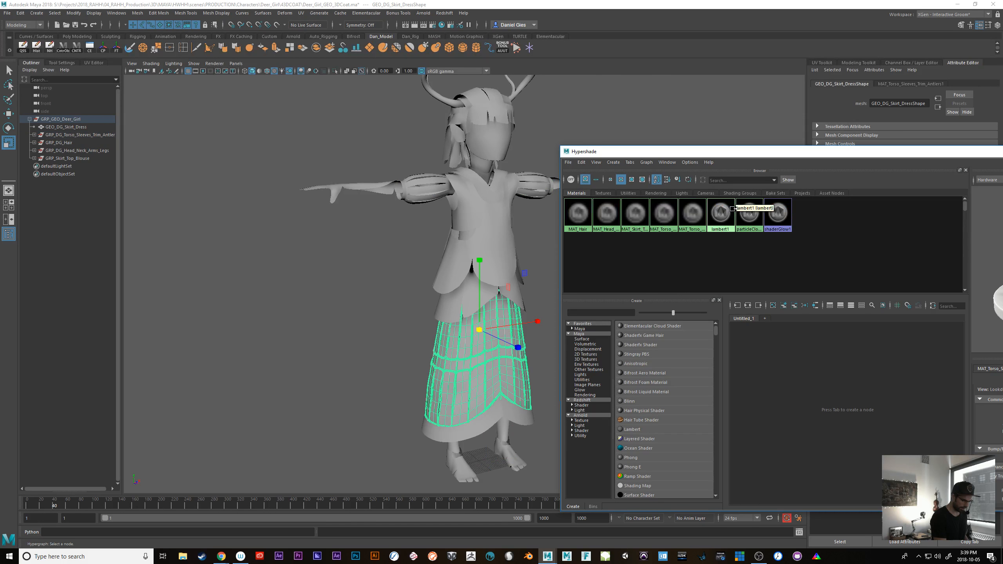
Rename the MAT_Torso_Sleeves_Trim_Antlers1 material on the skirt dress to MAT_Skirt_Dress and close the Hypershade
left_click_drag(728, 155, 328, 135)
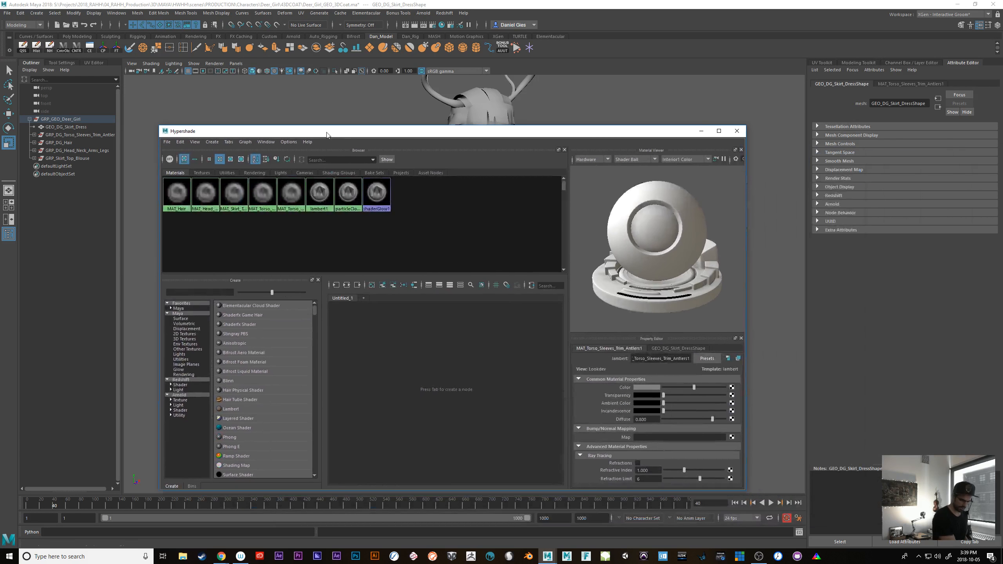
double_click(633, 359)
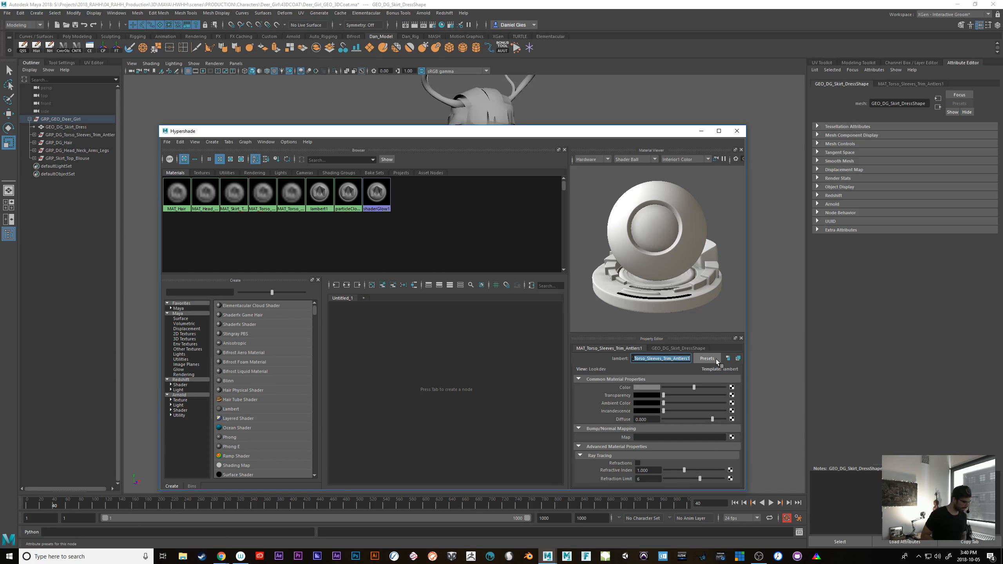
type("MAT_Skirt_Dre")
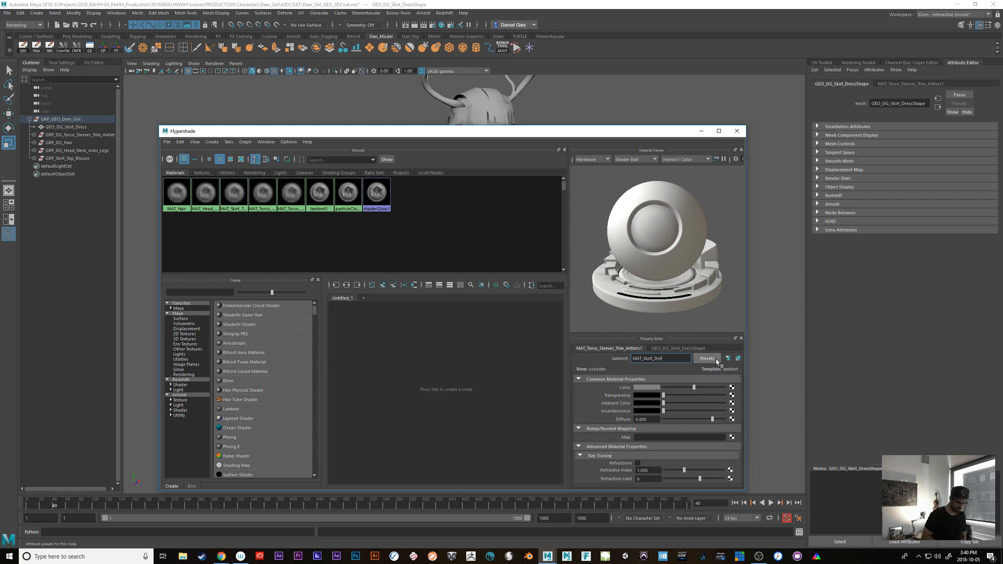
type("ss")
key("Return")
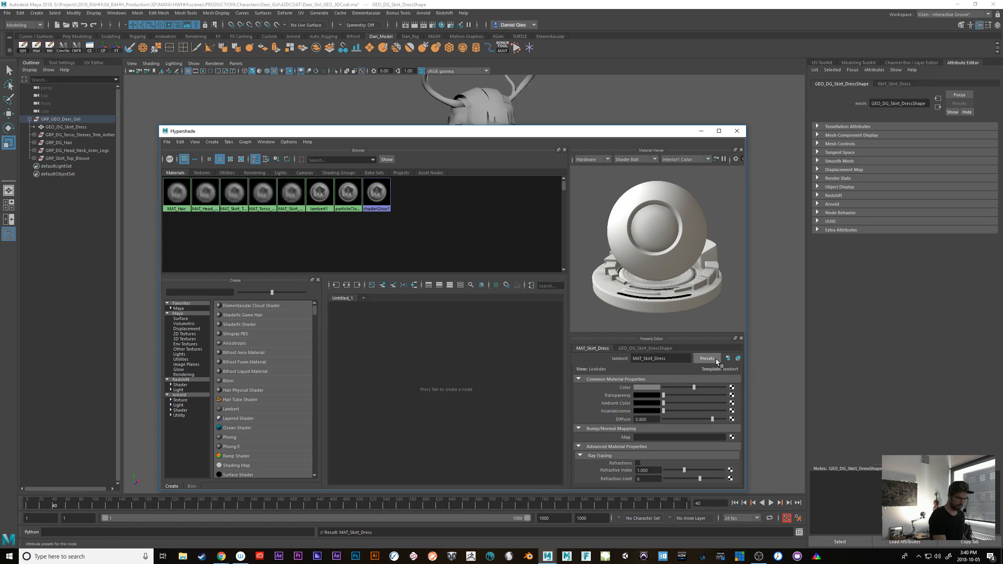
left_click(738, 131)
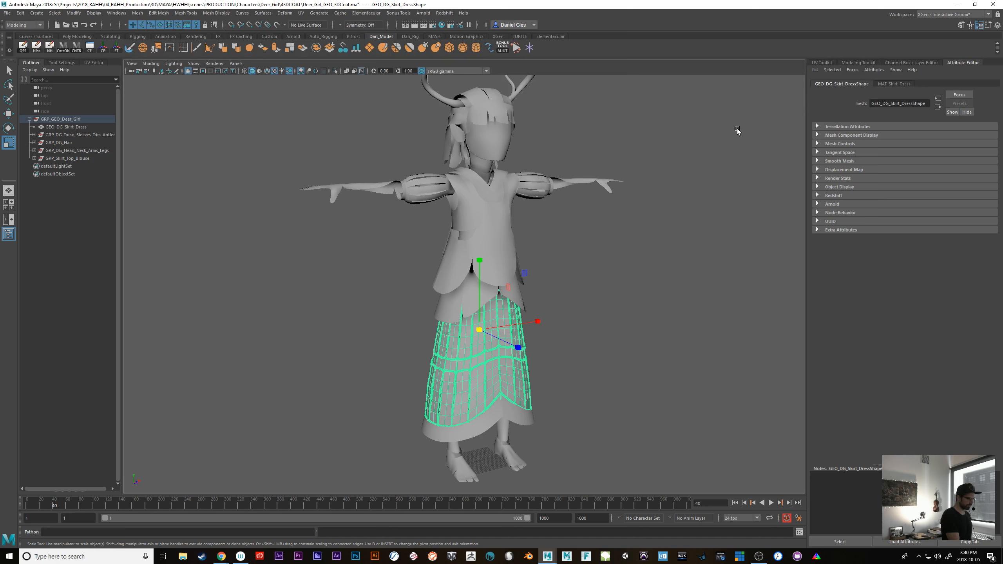
left_click(68, 128)
left_click(69, 120)
left_click(68, 129)
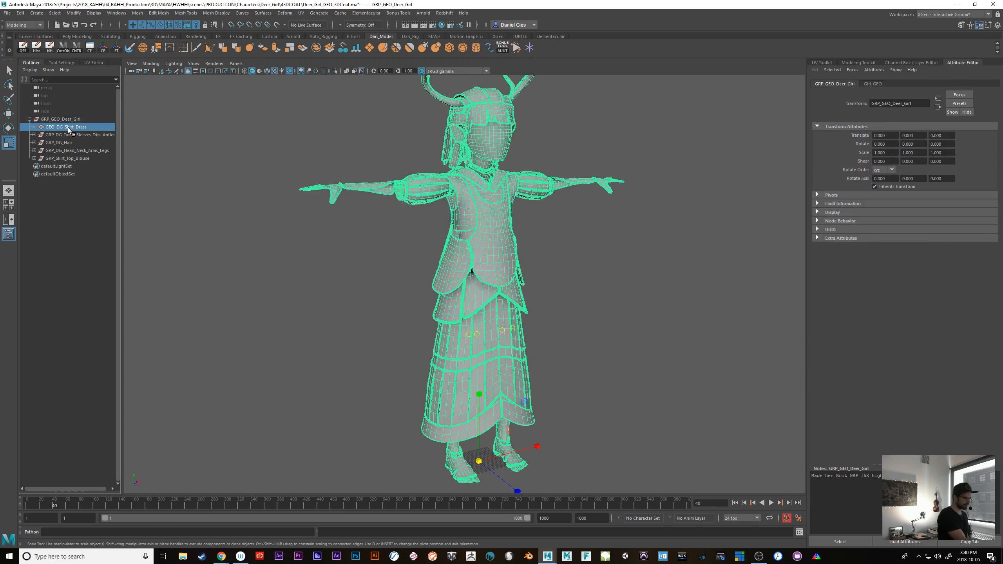
left_click(270, 368)
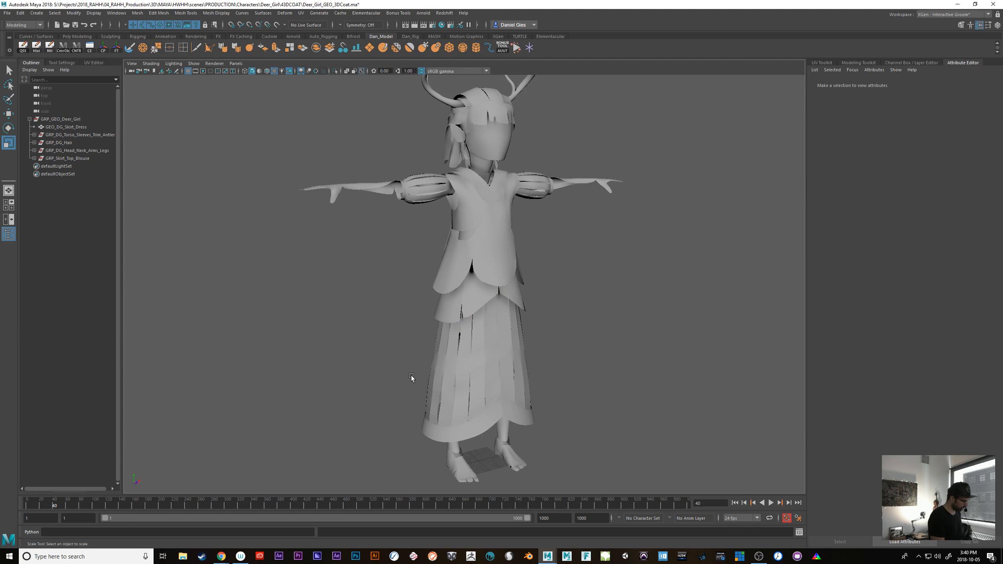
Reopen the Hypershade and brighten the MAT_Hair material's color to near white
key("space")
left_click(279, 330)
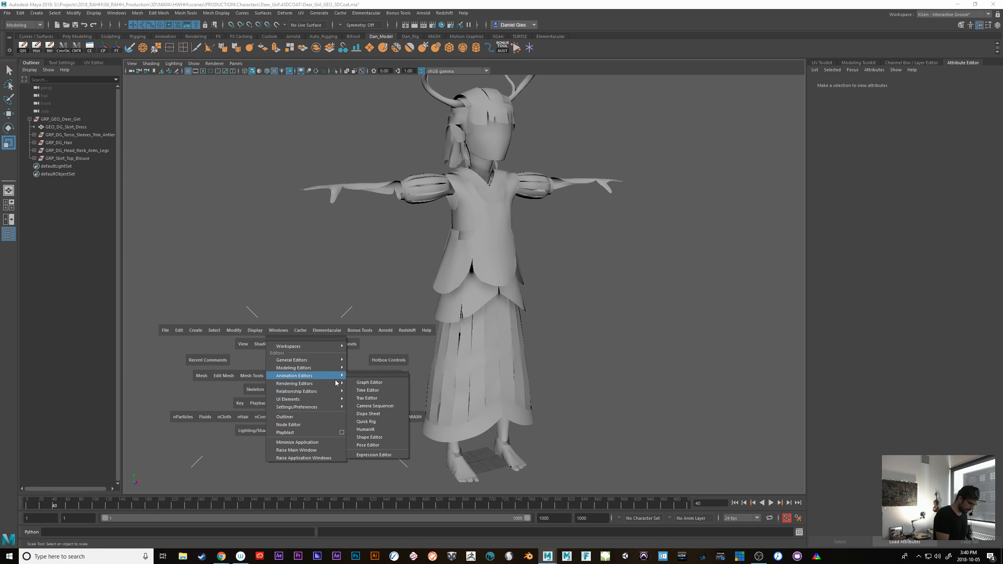
mouse_move(336, 384)
left_click(395, 406)
key("alt+Tab")
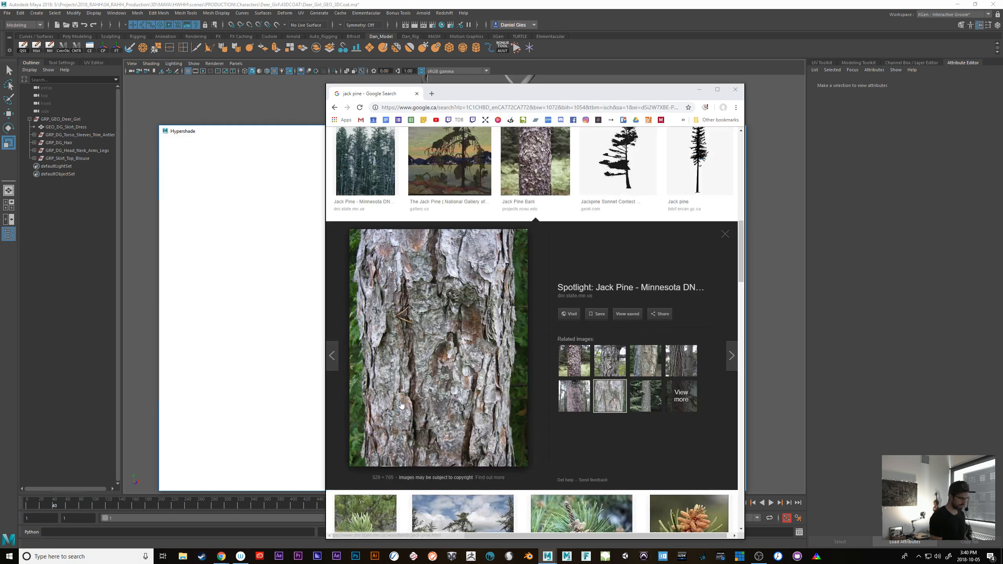
left_click(700, 90)
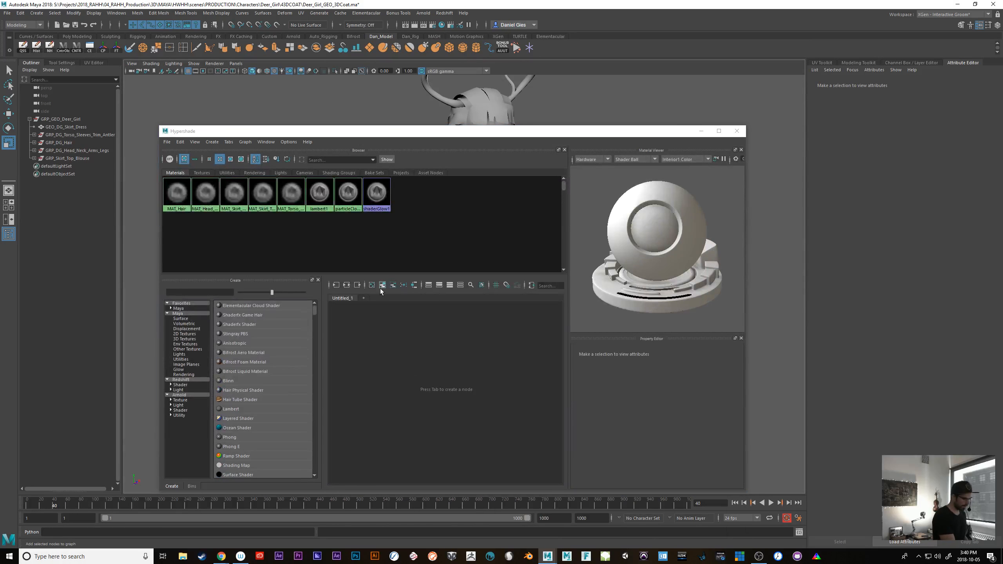
left_click(178, 195)
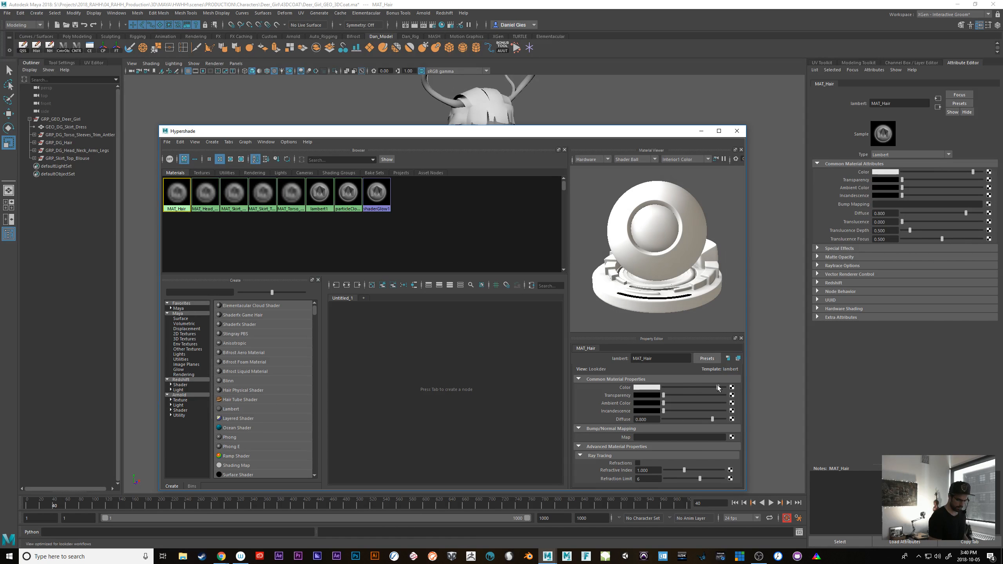
Set the color of MAT_Head_Neck_Arms_Legs to green and the color of MAT_Skirt_Dress to red
left_click(205, 194)
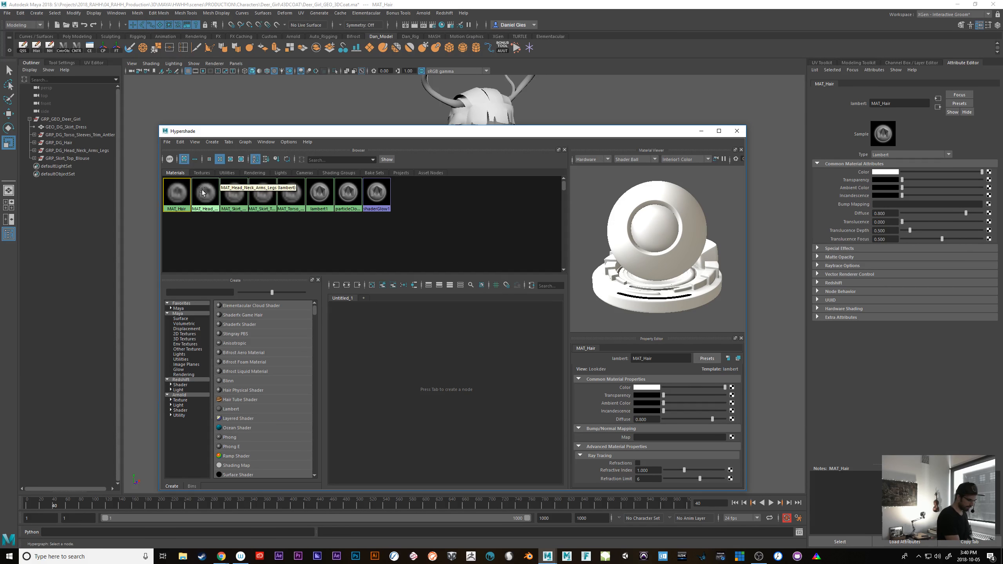
left_click(651, 386)
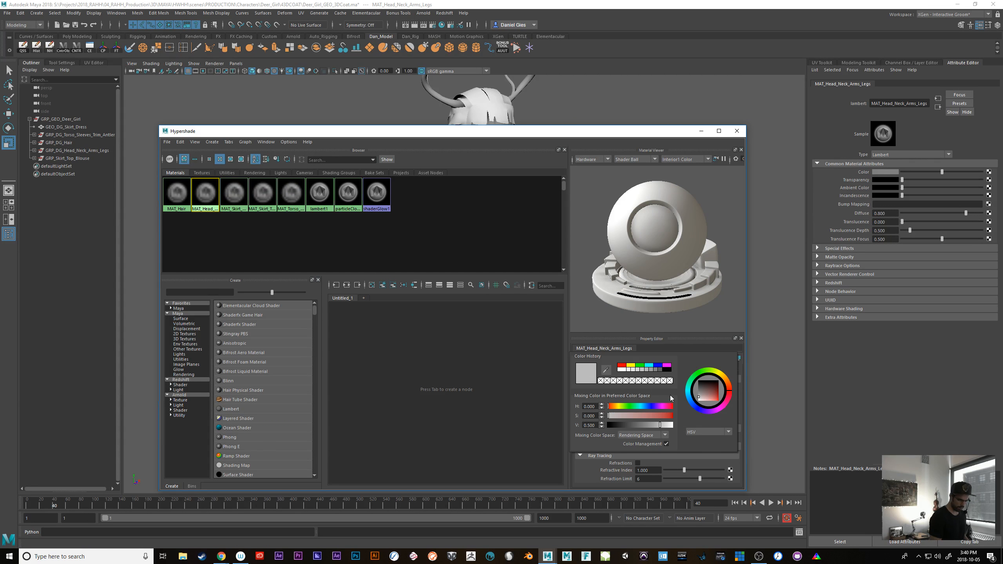
left_click(642, 366)
left_click(234, 194)
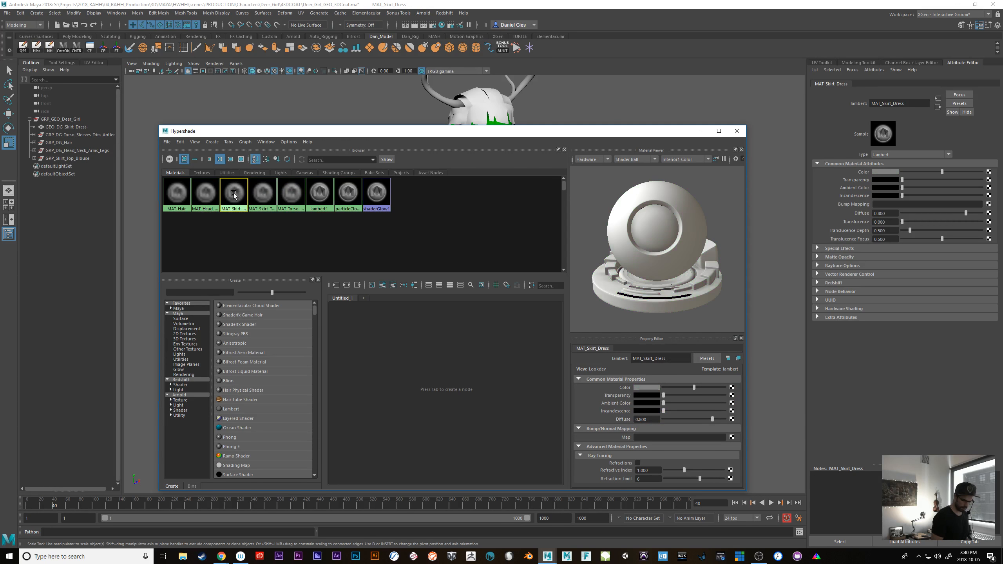
left_click(647, 389)
left_click(614, 365)
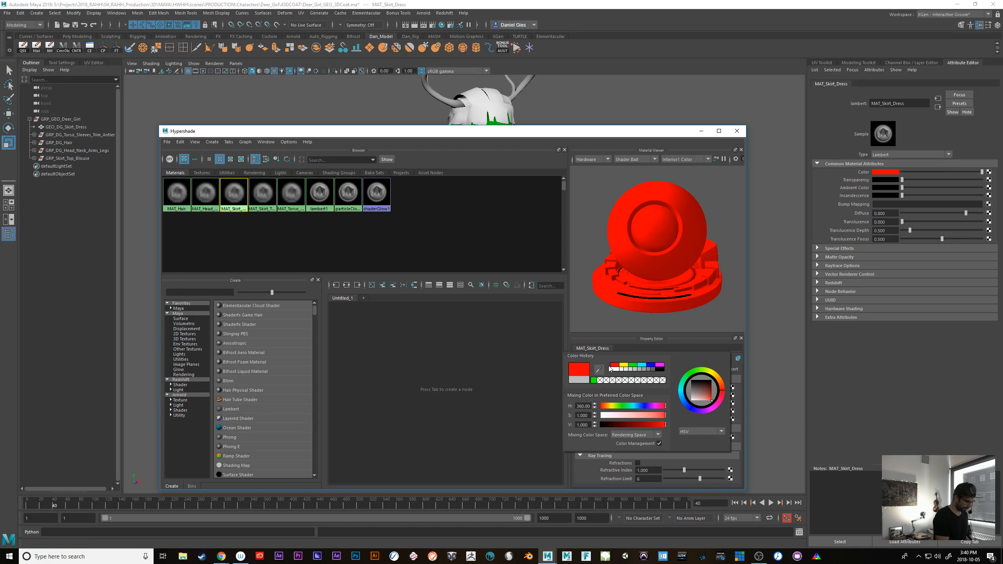
Set the color of MAT_Skirt_Top_Blouse to blue and the color of MAT_Torso_Sleeves_Trim_Antlers to cyan
left_click(262, 193)
left_click(650, 389)
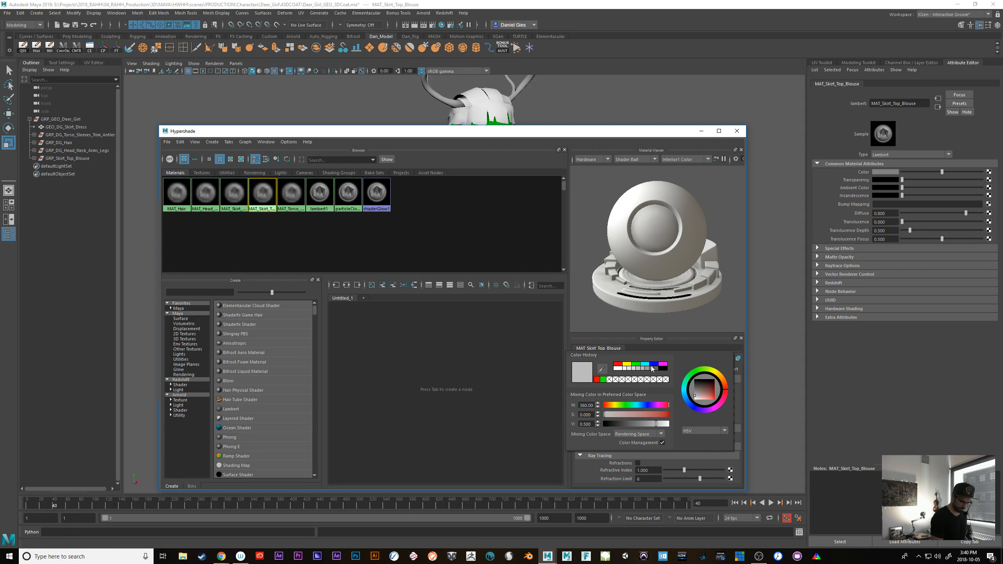
left_click(654, 364)
left_click(291, 193)
left_click(648, 388)
left_click(645, 364)
Minimize the Hypershade and check the material colors on the deer girl from back and front, including the GEO_DG_Skirt_Dress mesh
left_click_drag(526, 132, 458, 134)
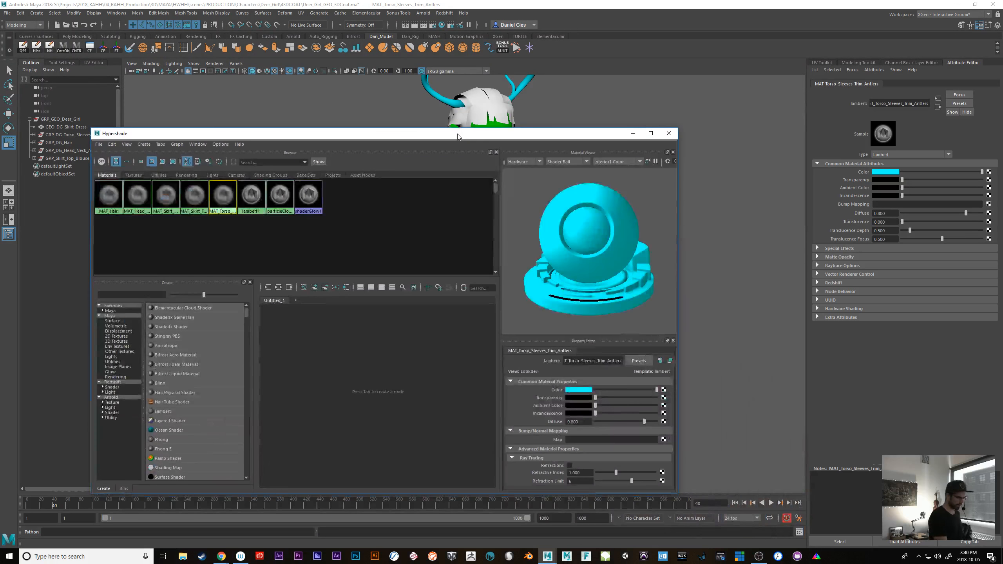
left_click(634, 134)
left_click_drag(634, 414, 513, 471, "alt")
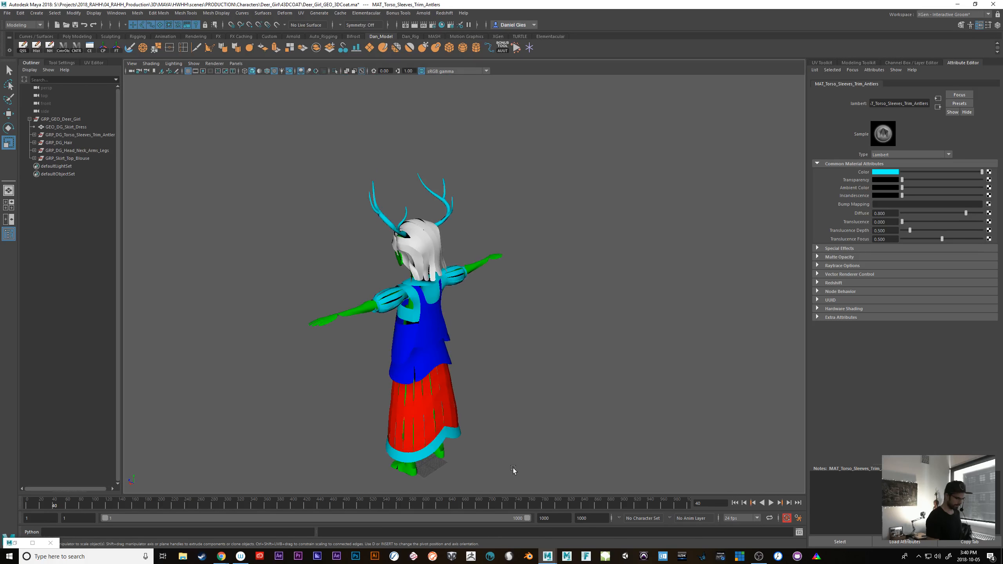
right_click_drag(551, 379, 621, 361, "alt")
left_click_drag(622, 361, 656, 338, "alt")
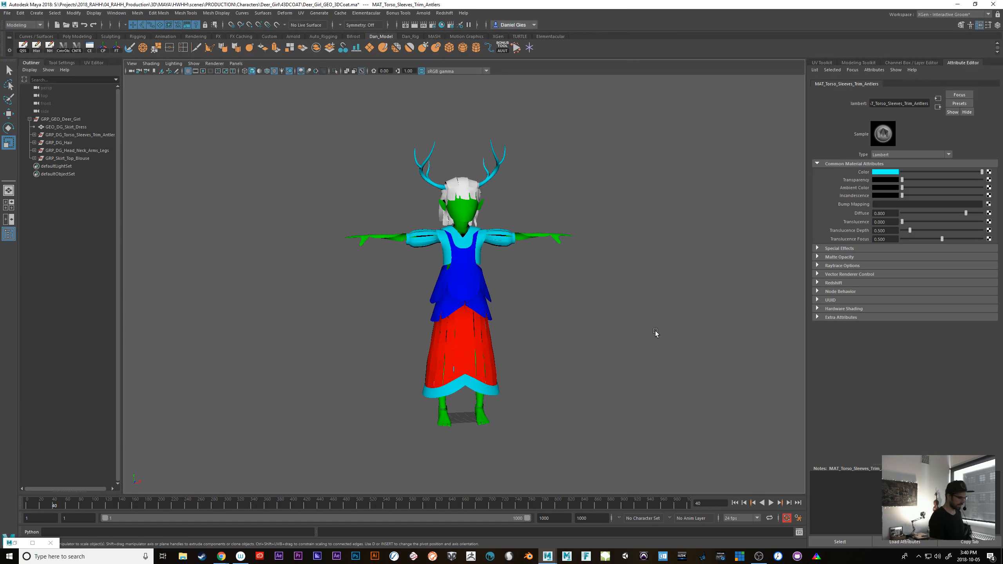
left_click(57, 126)
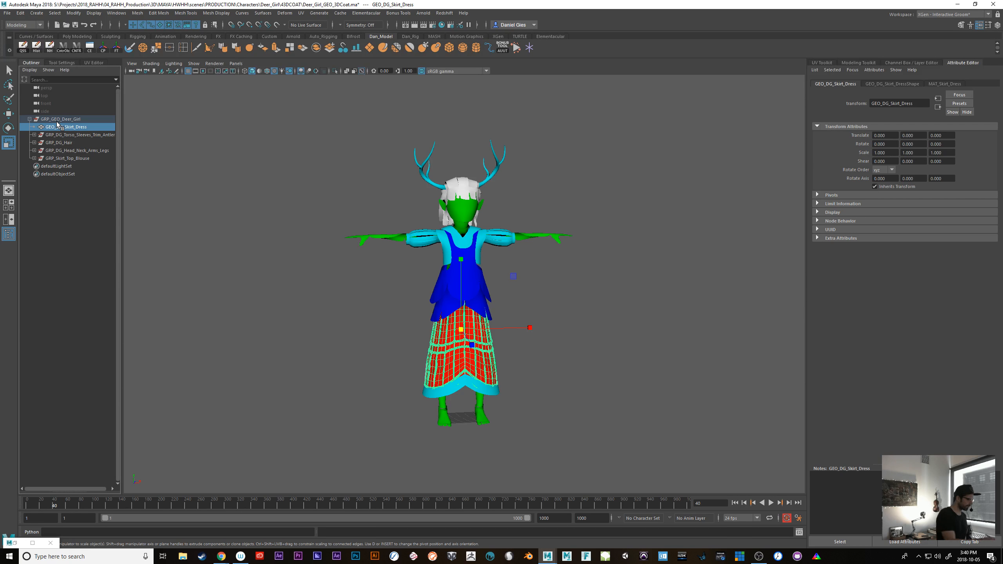
Unparent GEO_DG_Skirt_Dress, GEO_DG_Skirt_Pelvis and GEO_DG_Skirt_Top from their groups to the scene root
key("shift+p")
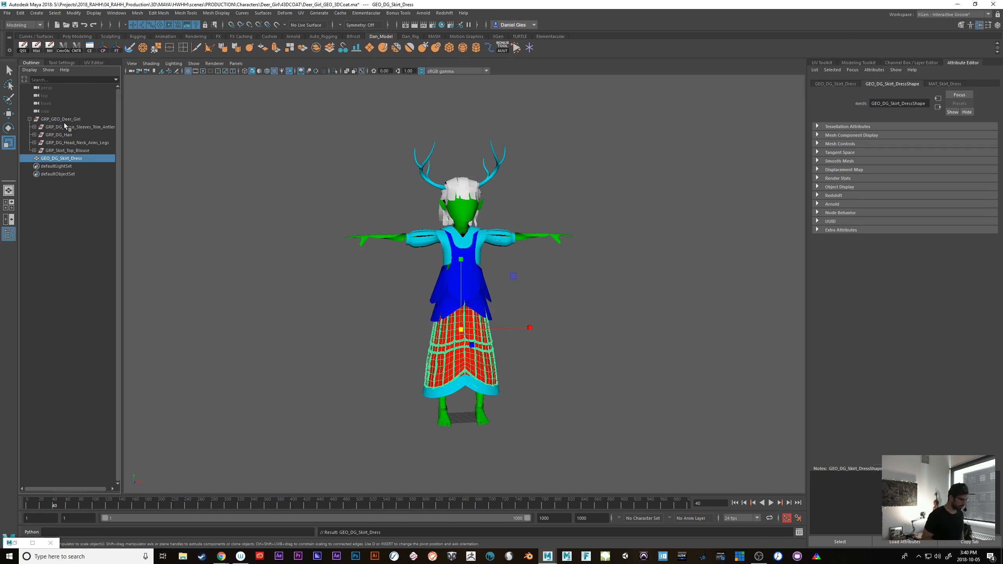
left_click(60, 150)
left_click(34, 150)
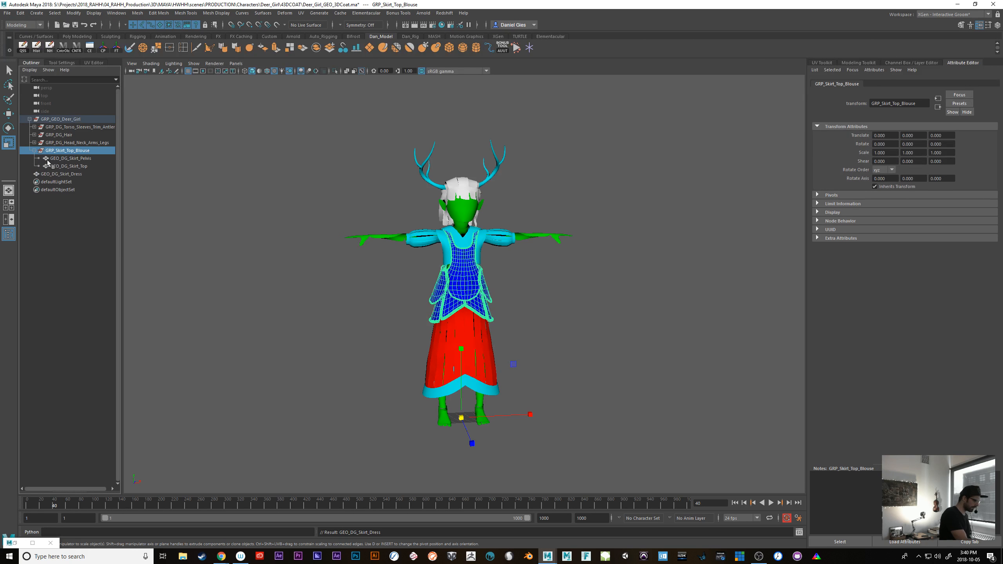
left_click(59, 158)
left_click(57, 166, "shift")
key("shift+p")
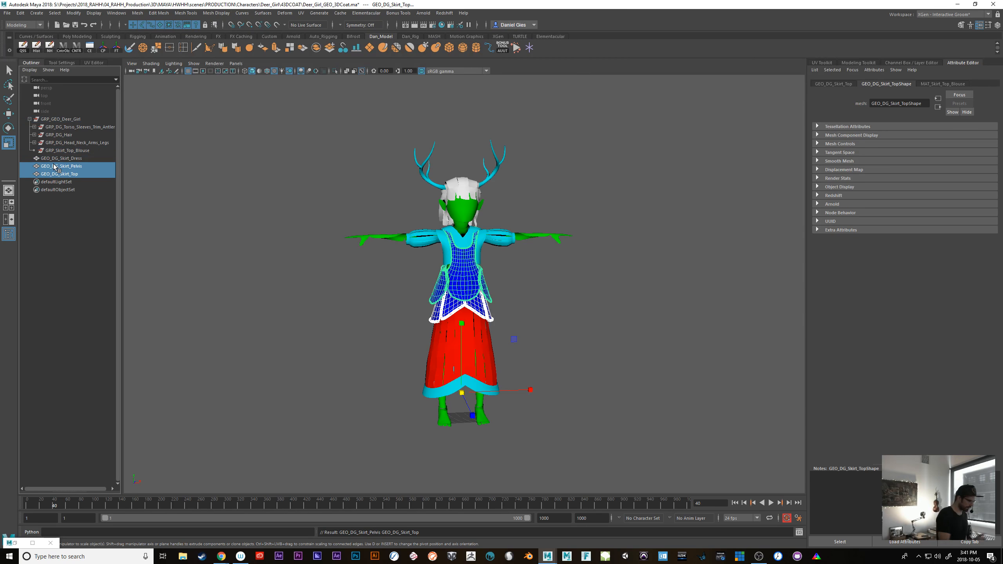
Unparent all meshes in GRP_DG_Head_Neck_Arms_Legs, from GEO_DG_Face through GEO_DG_Legs_Torso_Mount, to the scene root
left_click(34, 142)
left_click(61, 150)
left_click(60, 188, "shift")
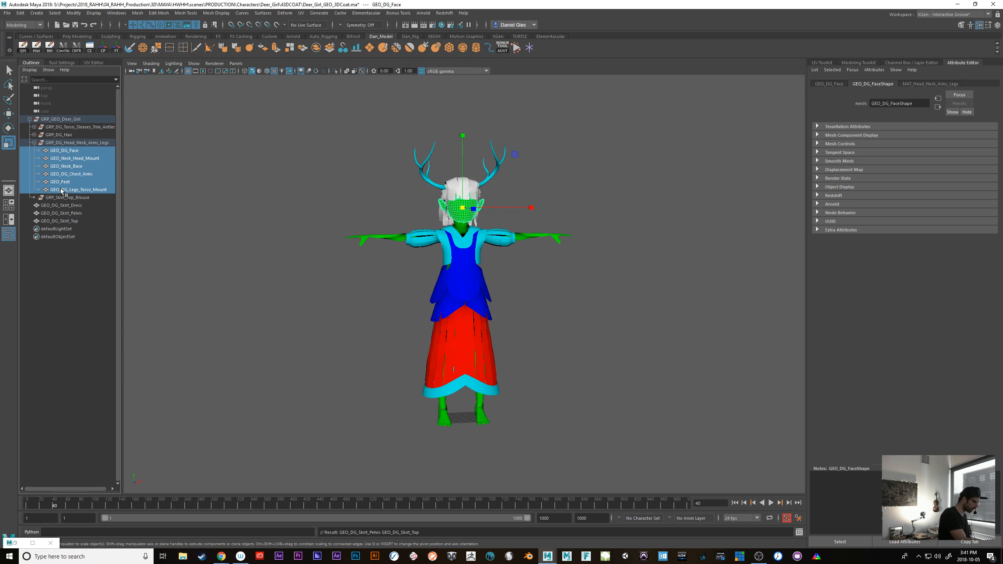
key("shift+p")
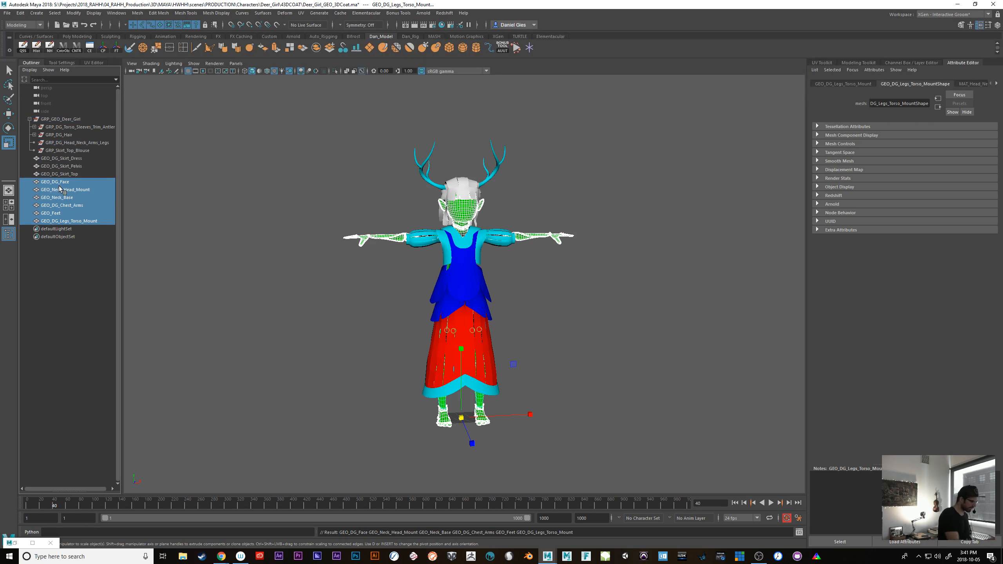
Unparent GEO_DG_Hair, GEO_DG_Hair_Base_BCK and GEO_DG_Hair_Bangs from the GRP_DG_Hair group to the scene root
left_click(34, 135)
left_click(63, 142)
left_click(58, 158, "shift")
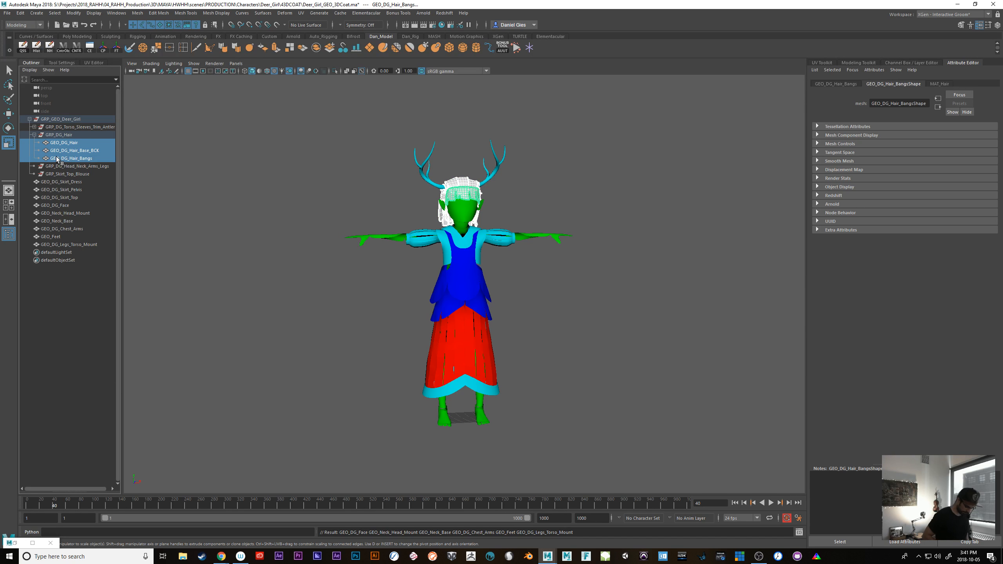
key("shift+p")
Unparent the chest, sleeves, collar, skirt dress bottom and antlers meshes from their torso group to the scene root
left_click(35, 127)
left_click(59, 135)
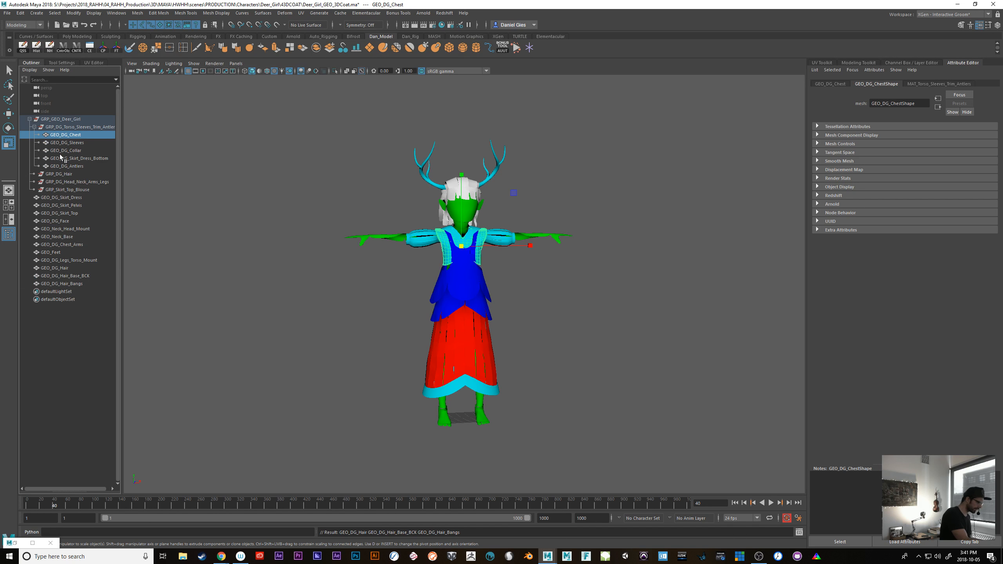
left_click(58, 166, "shift")
key("shift+p")
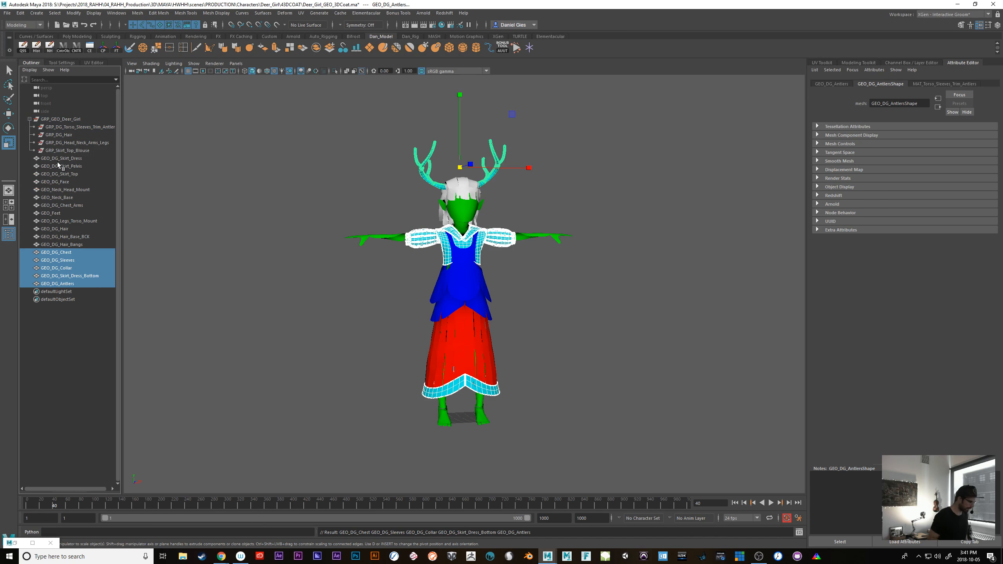
Delete the emptied GRP_GEO_Deer_Girl group together with its leftover subgroups
left_click(51, 120)
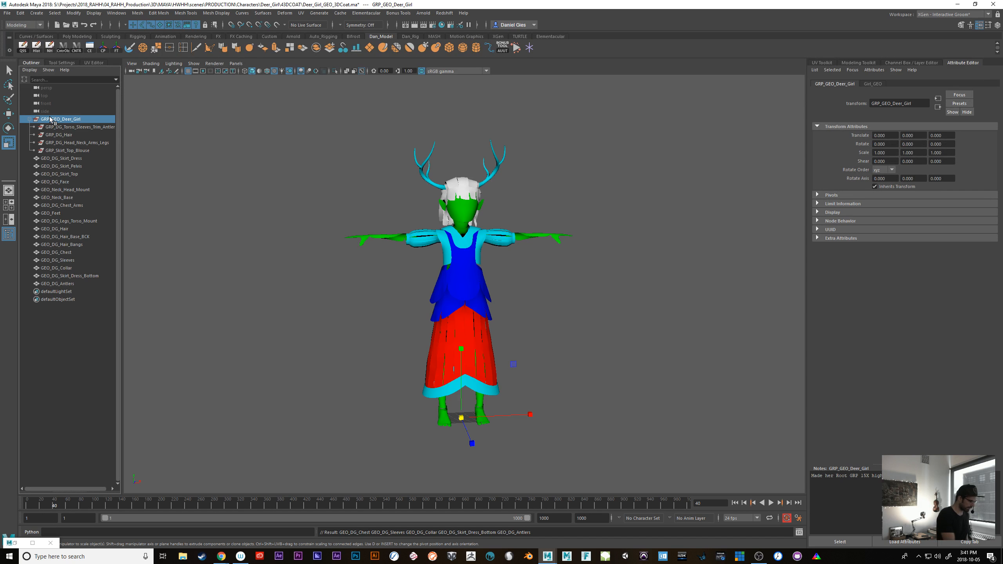
left_click(72, 151, "shift")
key("Delete")
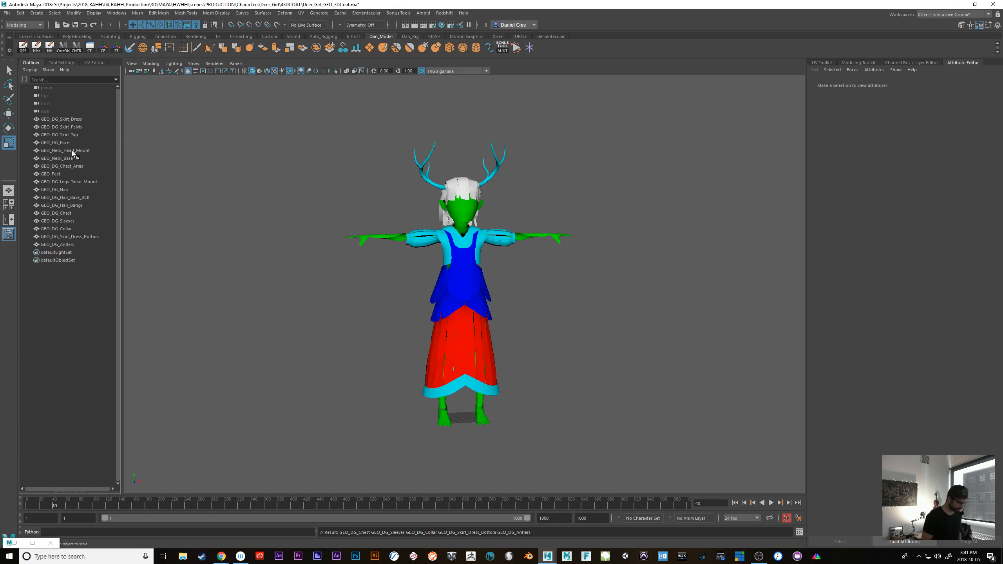
Select all meshes from GEO_DG_Skirt_Dress through GEO_DG_Antlers and inspect the ungrouped deer girl up close
left_click(70, 120)
left_click(69, 246, "shift")
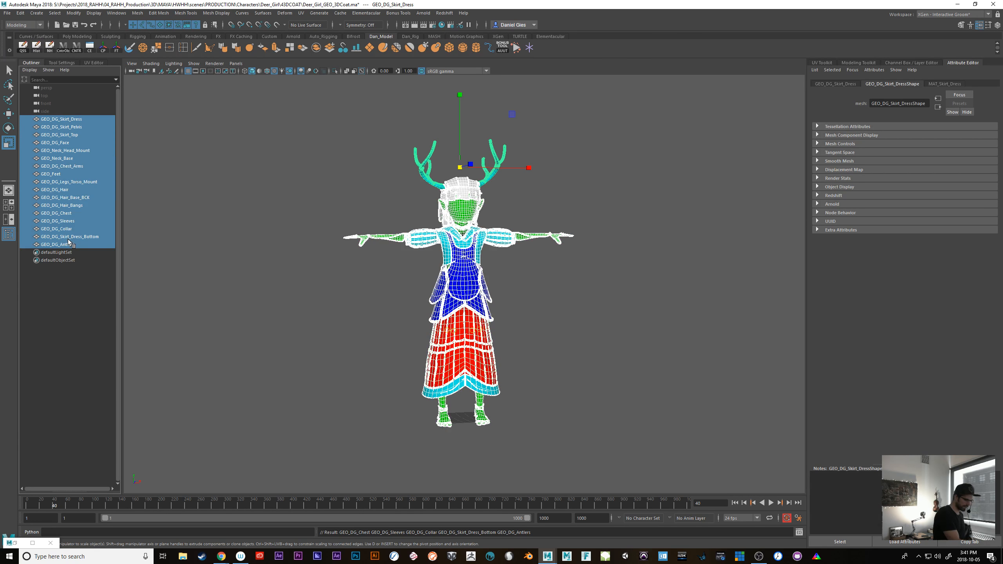
key("f")
right_click_drag(604, 421, 754, 451, "alt")
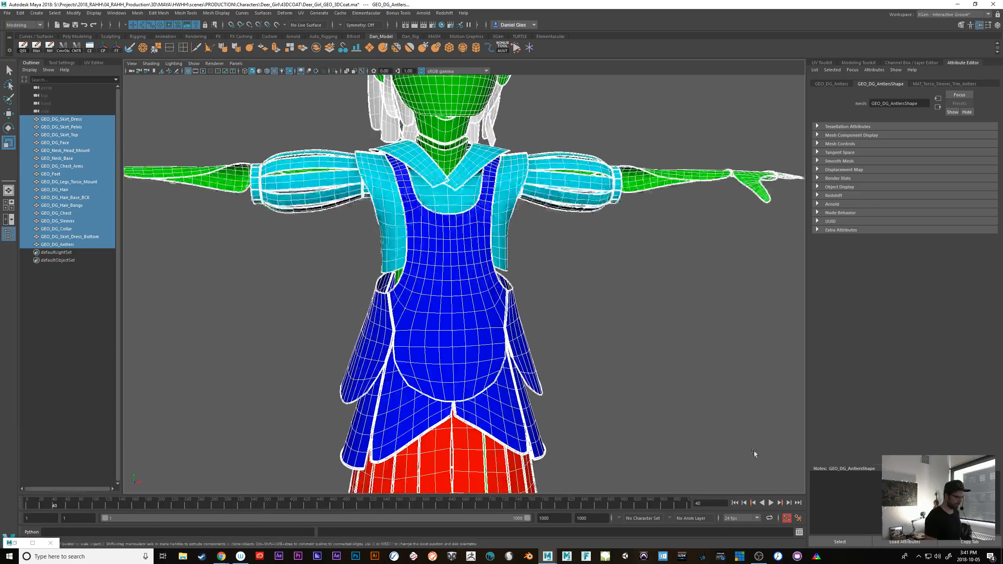
middle_click_drag(687, 366, 670, 461, "alt")
left_click_drag(669, 462, 577, 421, "alt")
scroll(670, 416, "down", 5)
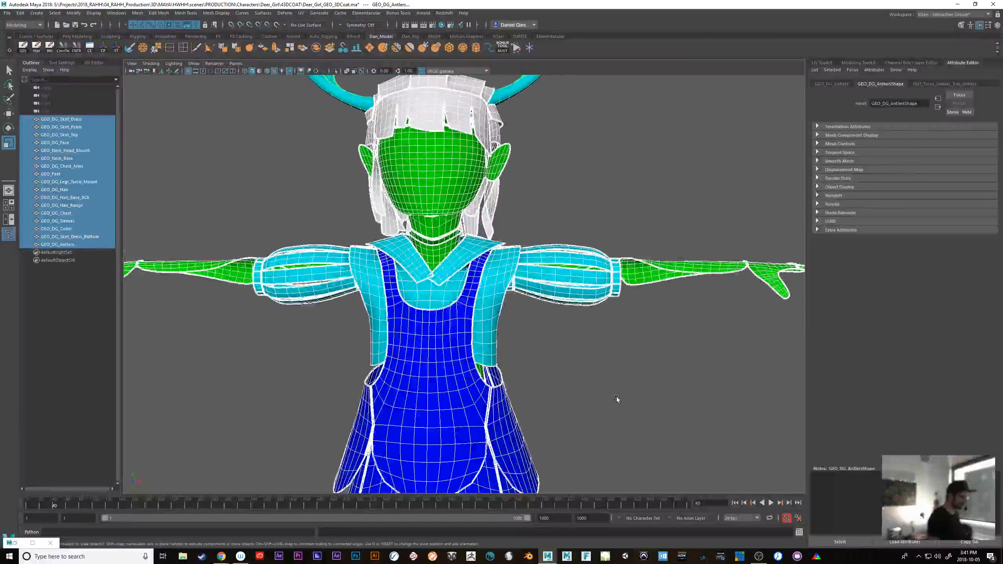
Check the UV layout of the GEO_DG_Sleeves mesh in the UV Editor and view the whole character
left_click(94, 63)
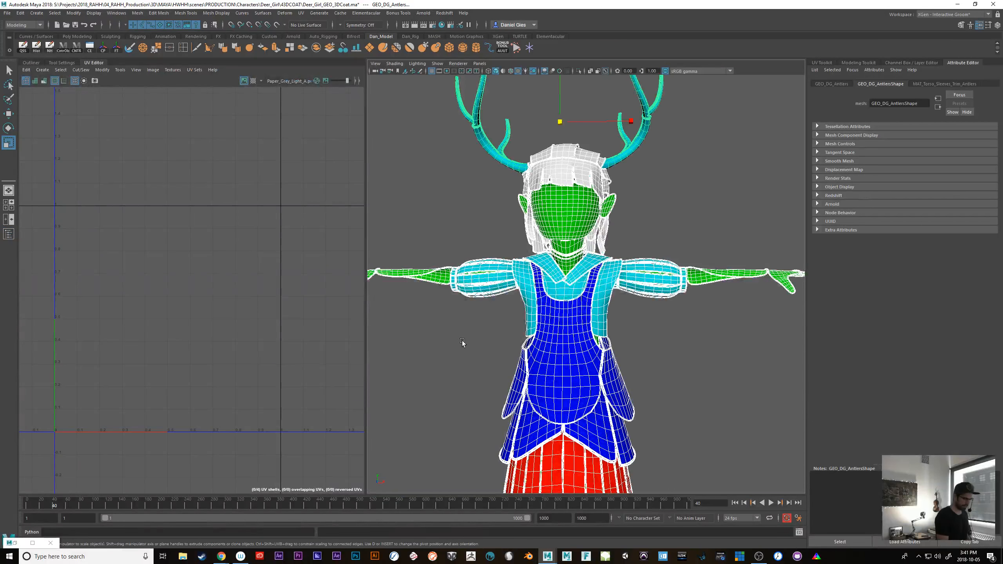
left_click(464, 342)
left_click(483, 279)
right_click_drag(173, 398, 329, 463, "alt")
middle_click_drag(163, 391, 289, 511, "alt")
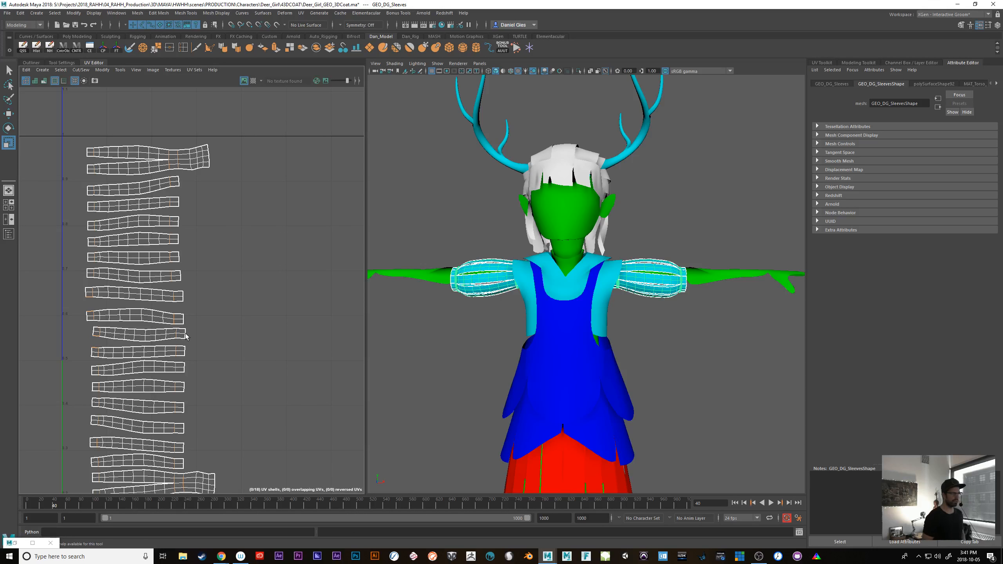
right_click_drag(663, 417, 602, 419, "alt")
middle_click_drag(602, 419, 654, 380, "alt")
left_click_drag(654, 380, 668, 367, "alt")
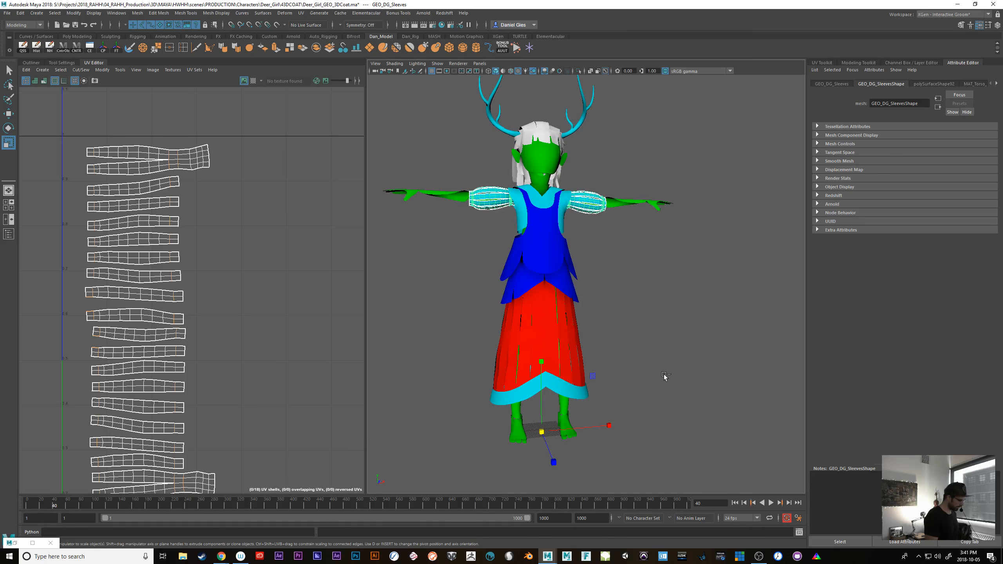
Save the scene and reselect all meshes from GEO_DG_Skirt_Dress through GEO_DG_Antlers in the Outliner
key("ctrl+s")
left_click(31, 63)
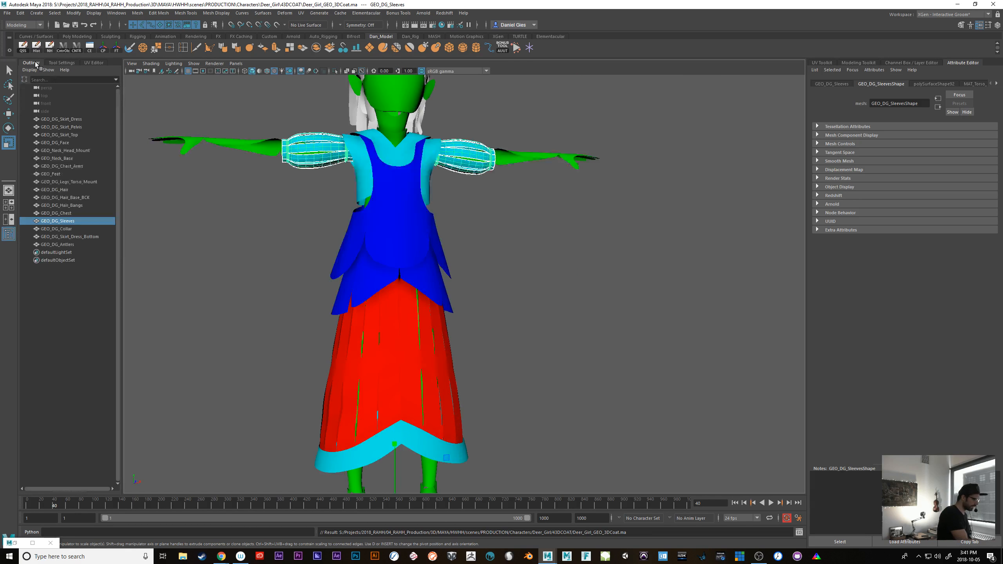
left_click(62, 119)
left_click(65, 245, "shift")
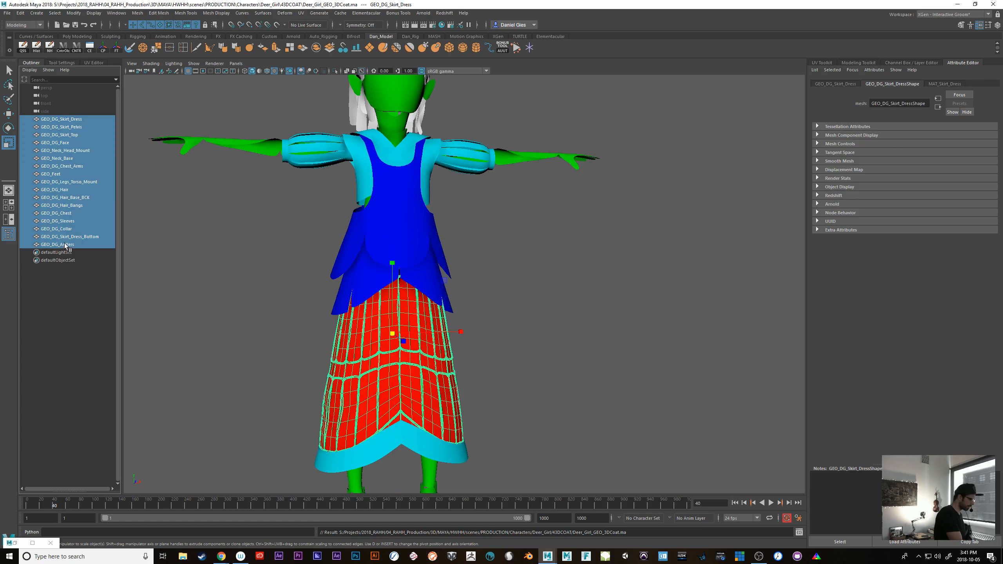
Open the Export Selection options, set the file type to OBJexport and enlarge the dialog to show its file-specific options
key("space")
left_click(352, 249)
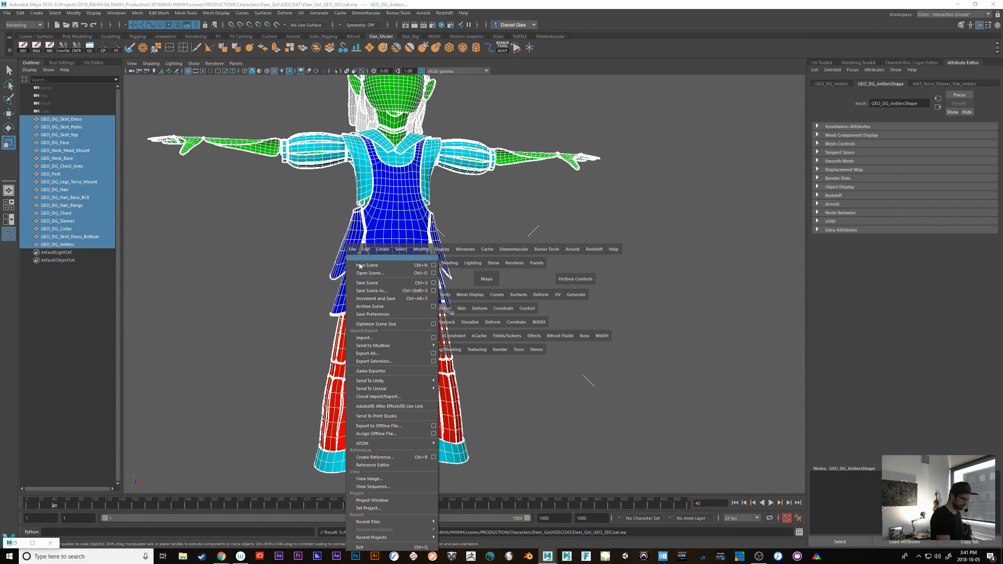
left_click(434, 361)
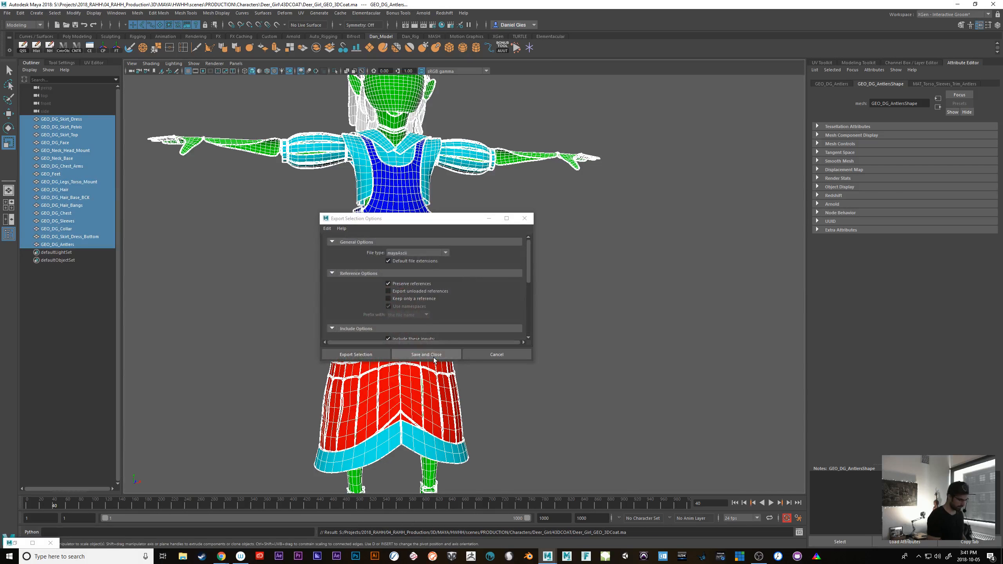
left_click(417, 253)
left_click_drag(446, 282, 443, 315)
left_click(435, 314)
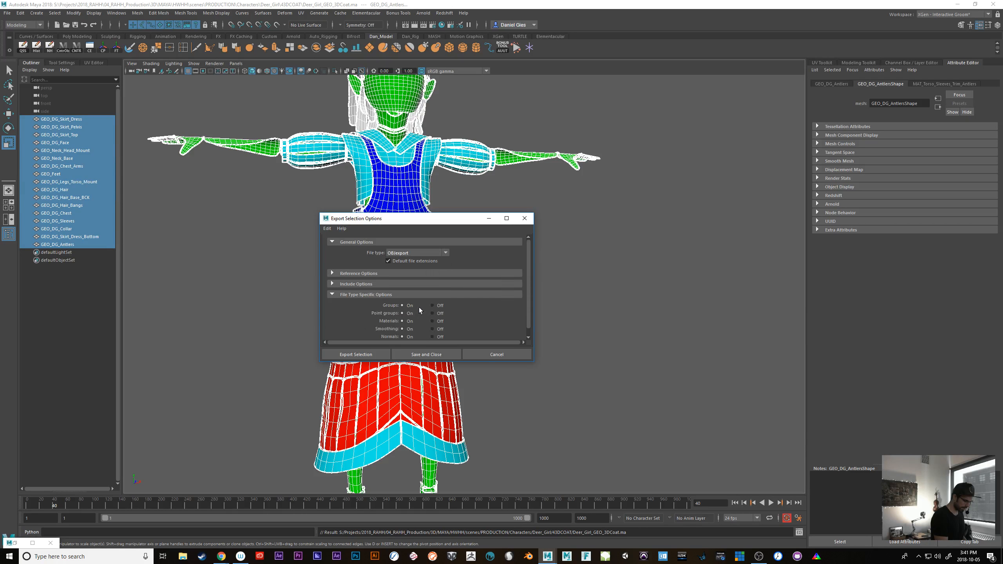
left_click_drag(533, 362, 581, 437)
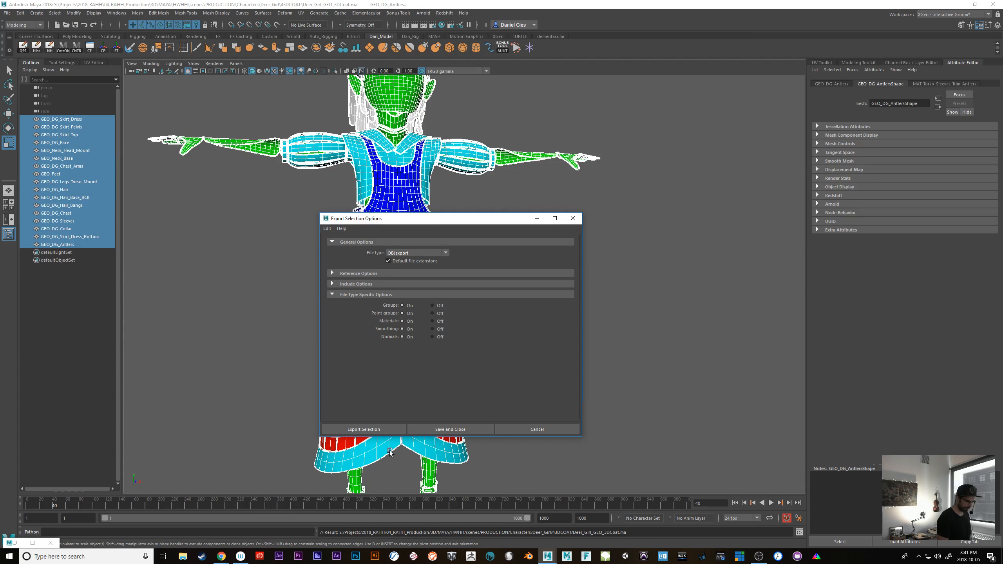
Start exporting the selection and browse up to the HWHH project's OBJ folder
left_click(390, 430)
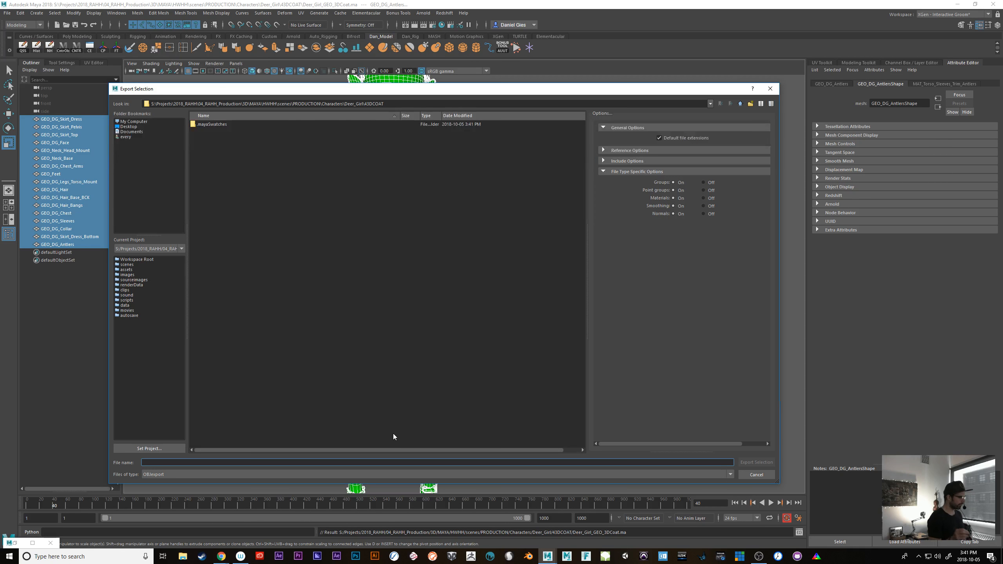
left_click(741, 104)
left_click(740, 104)
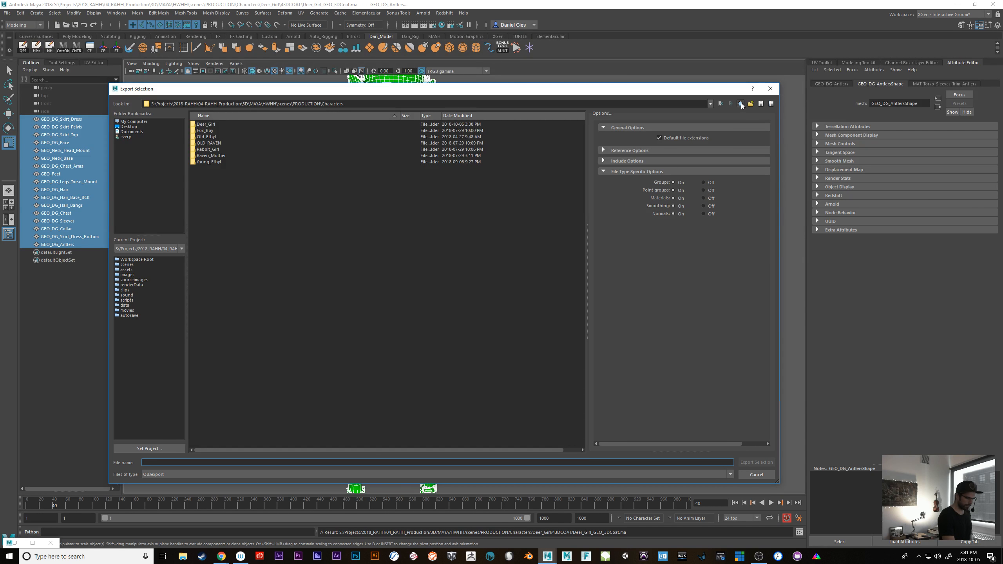
left_click(741, 104)
left_click(741, 104)
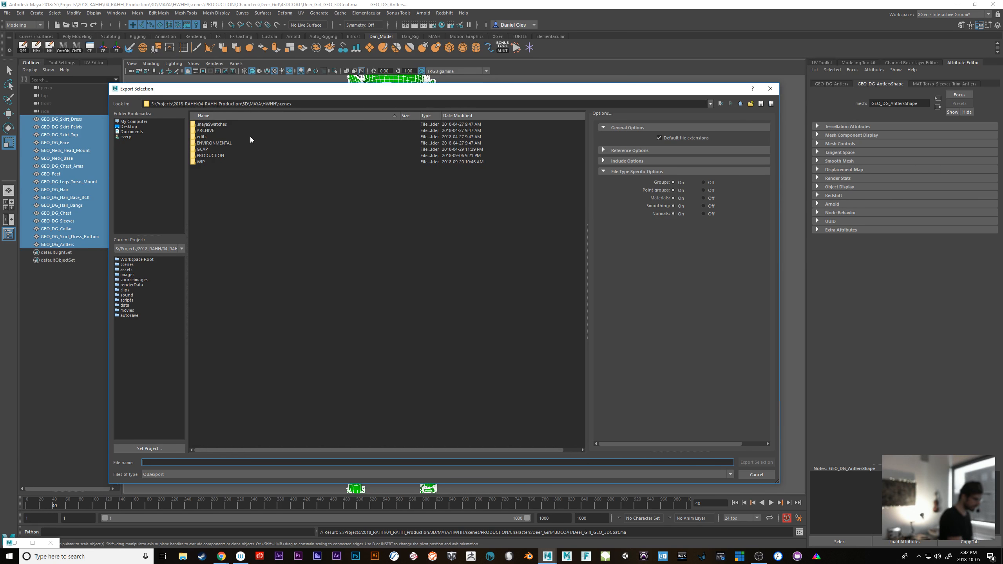
left_click(741, 104)
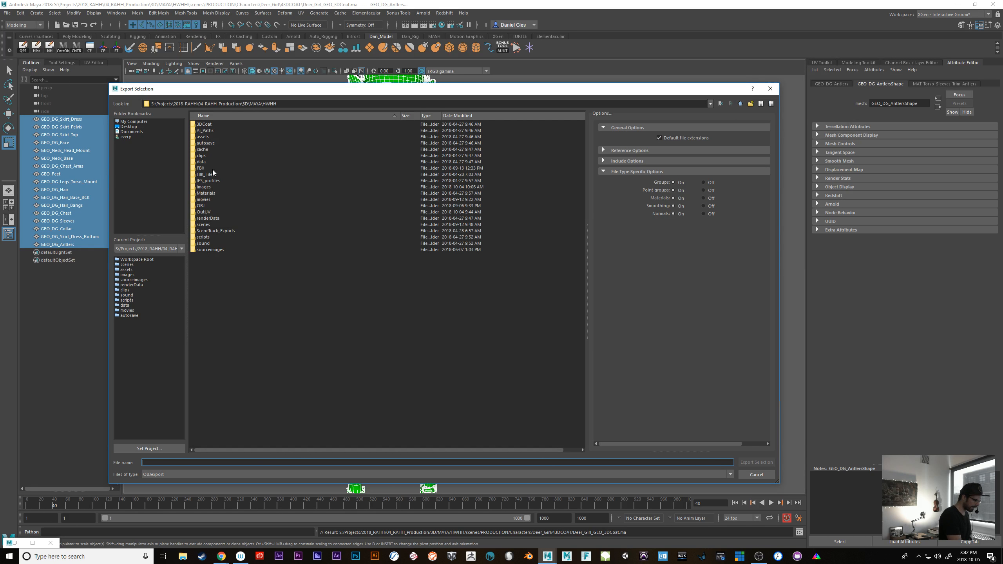
double_click(201, 206)
Create a new folder named 43DCoat inside the OBJ folder and open it
right_click(259, 214)
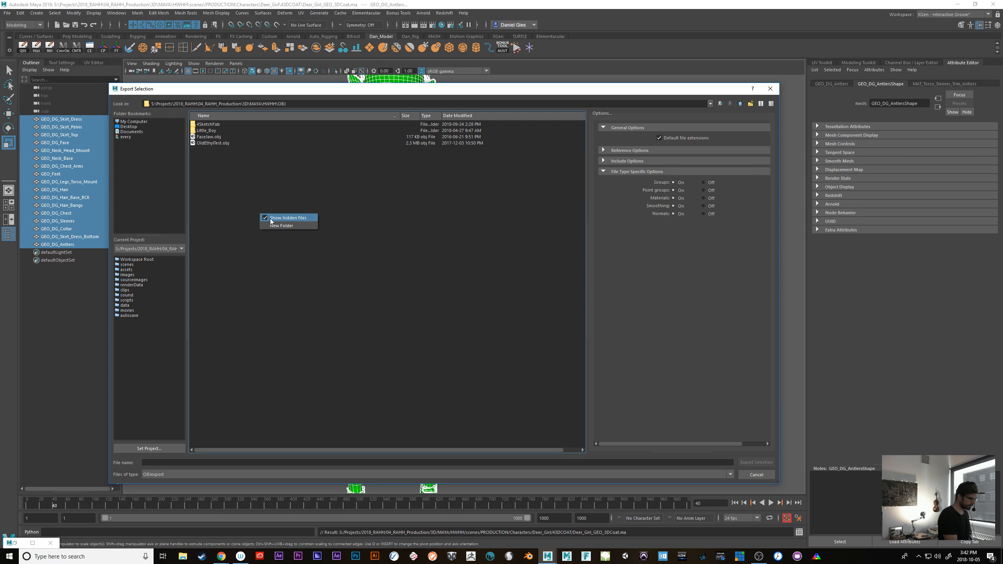
left_click(296, 225)
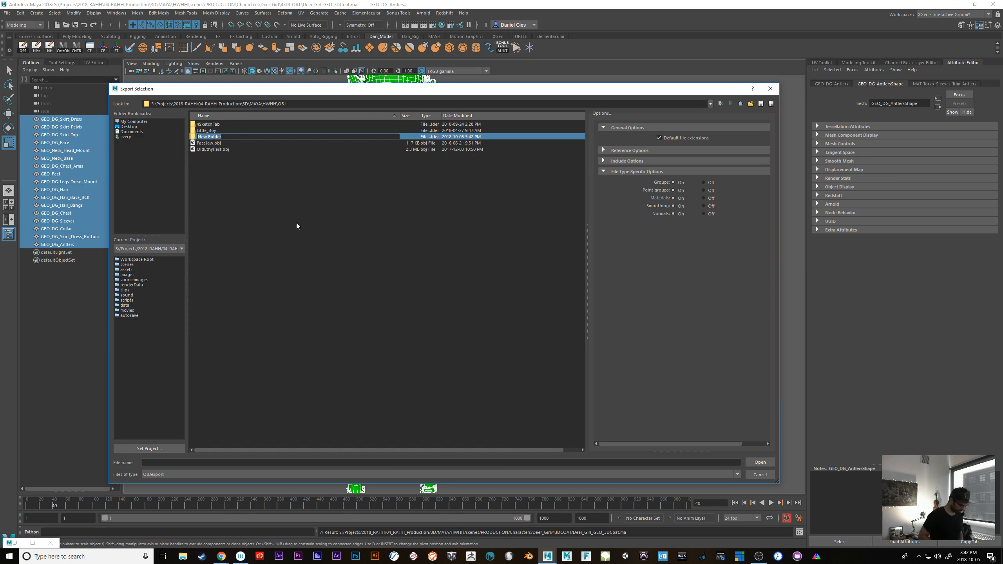
type("43D")
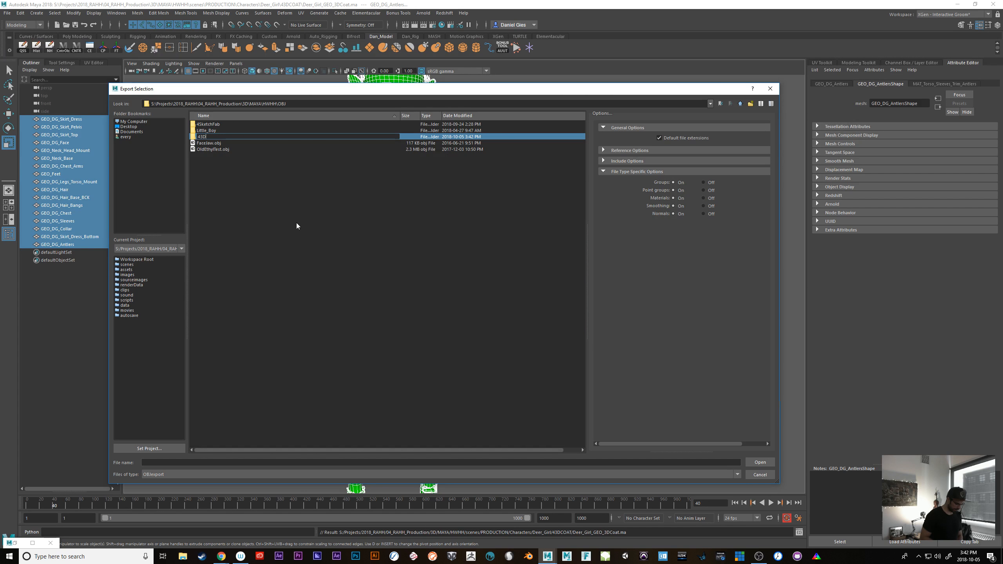
type("Coat")
key("Return")
key("Return")
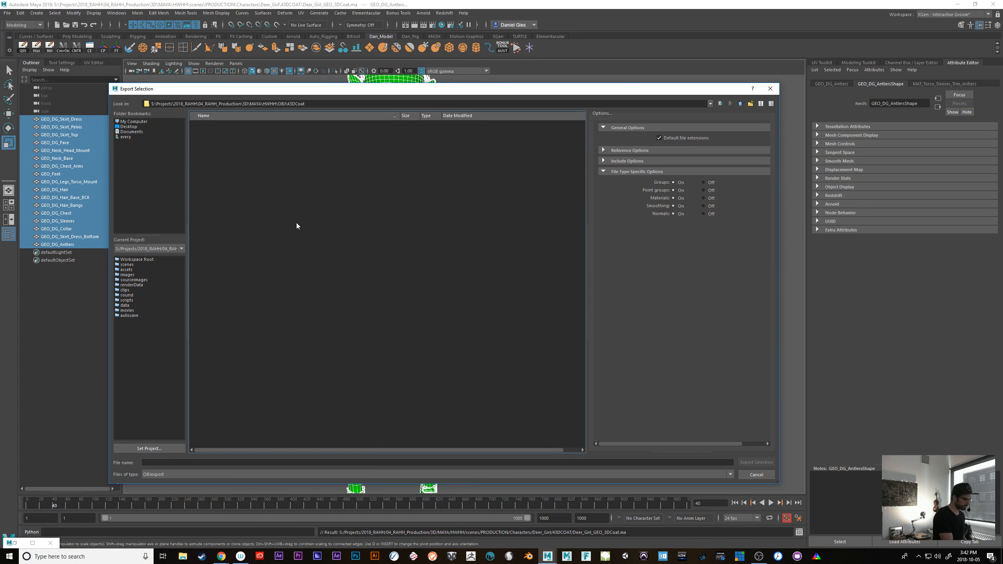
Export the selected meshes as an OBJ file named DeerGirl_Ver_01
left_click(166, 462)
type("DeerGirl_Ver_01")
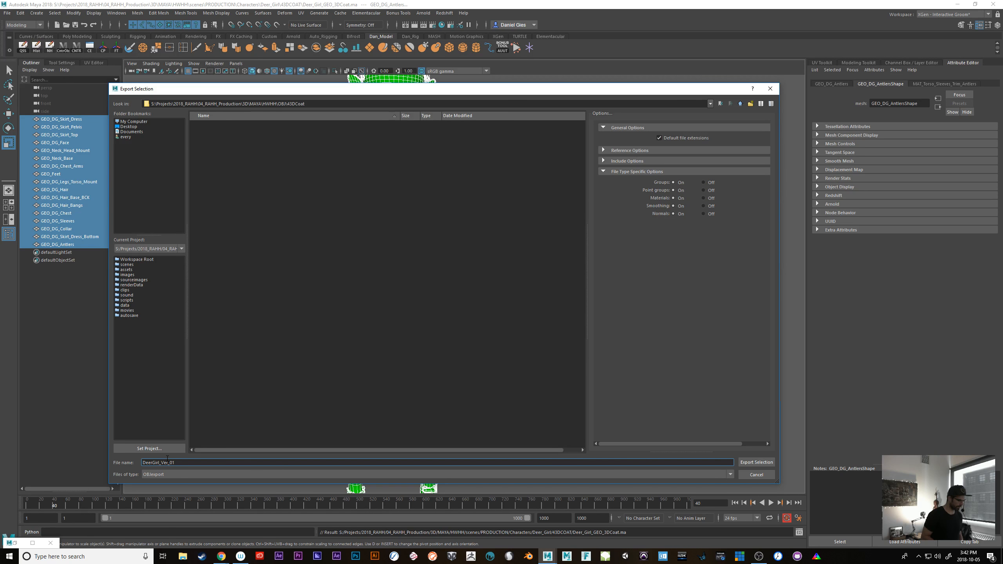
key("Return")
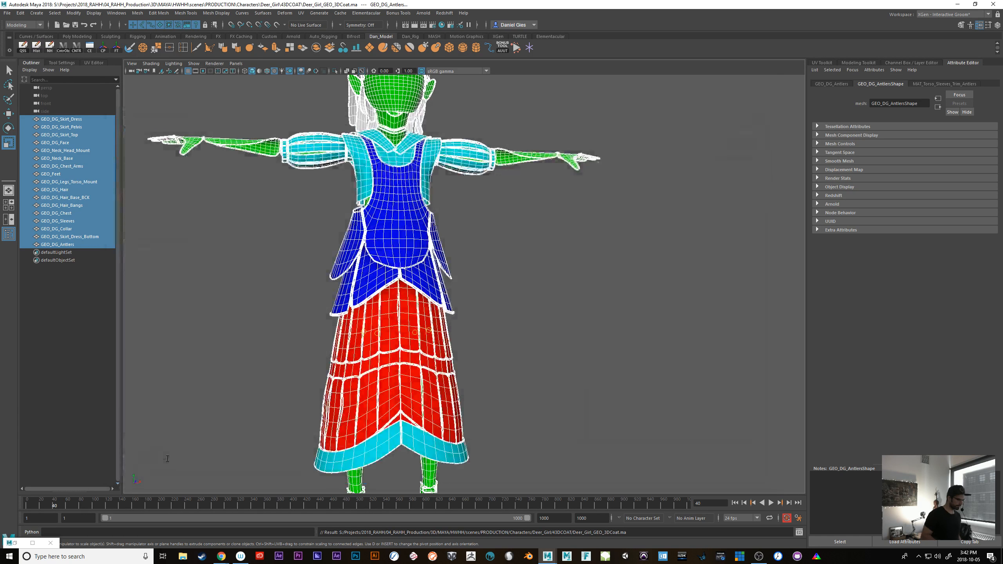
Minimize Maya, close the browser window showing the jack pine images and switch to 3D-Coat
left_click(958, 4)
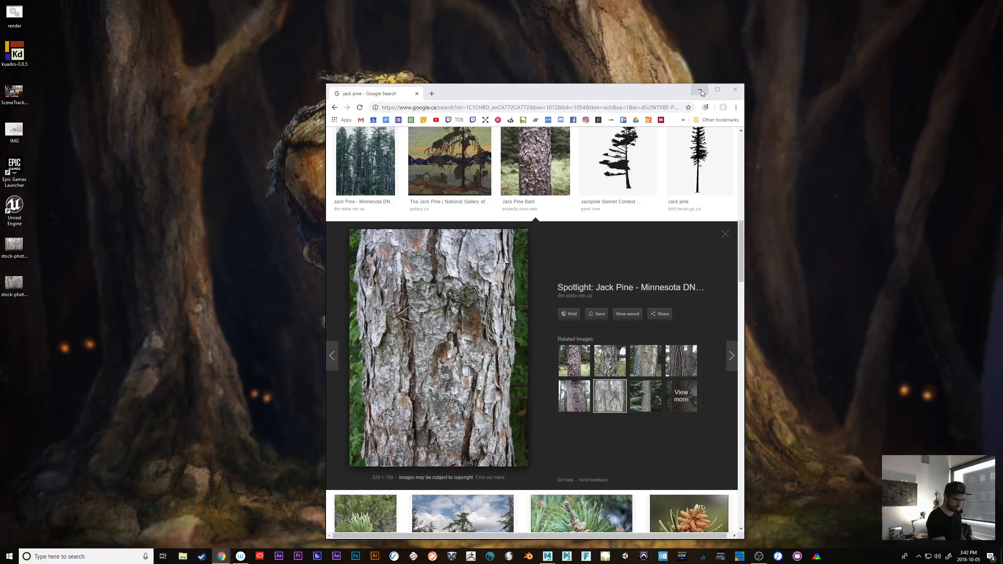
left_click(735, 90)
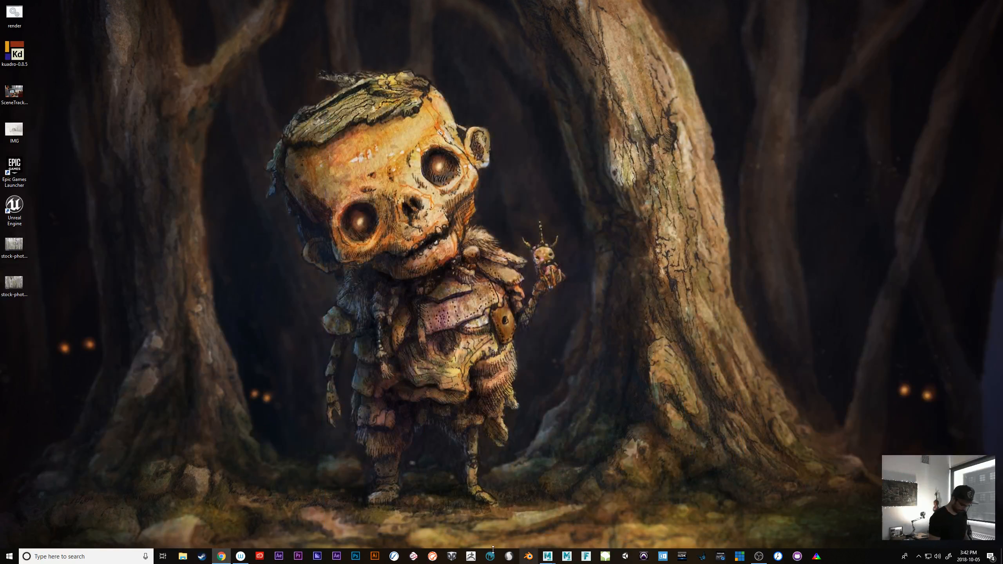
left_click(490, 557)
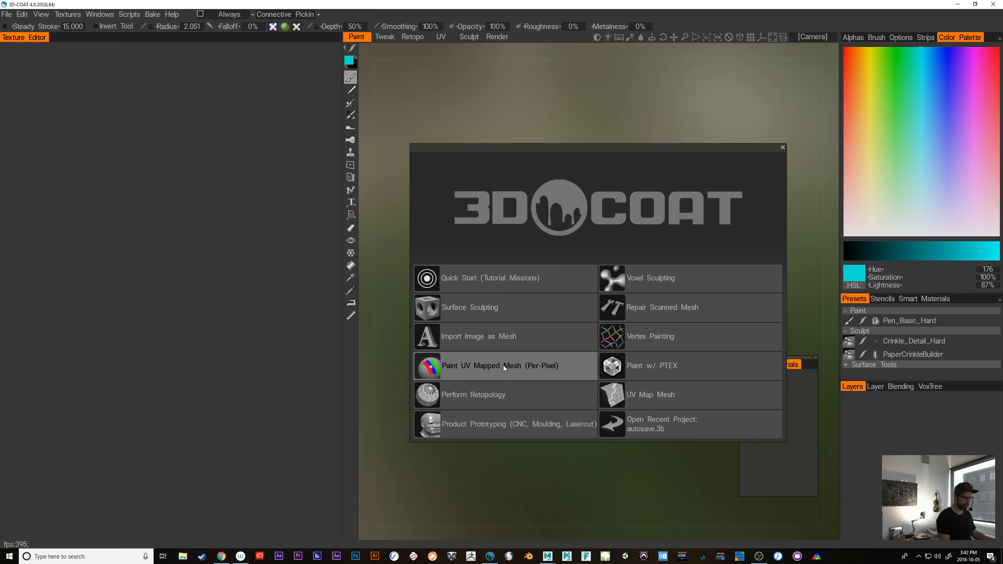
Start a per-pixel painting project for a UV-mapped mesh and browse to the 3D folder of the 2018_RAHH project's 04_RAHH_Production
left_click(543, 365)
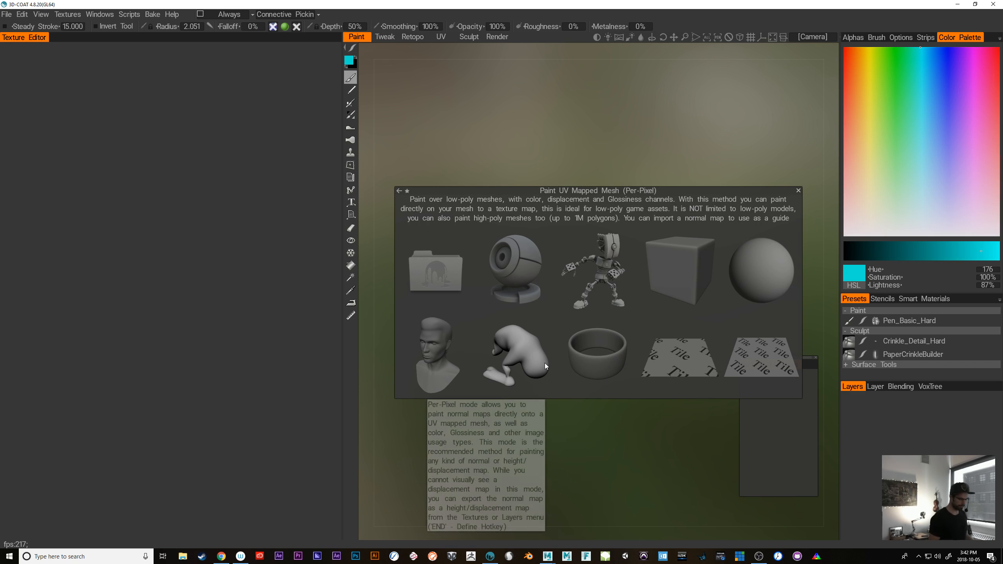
left_click(431, 276)
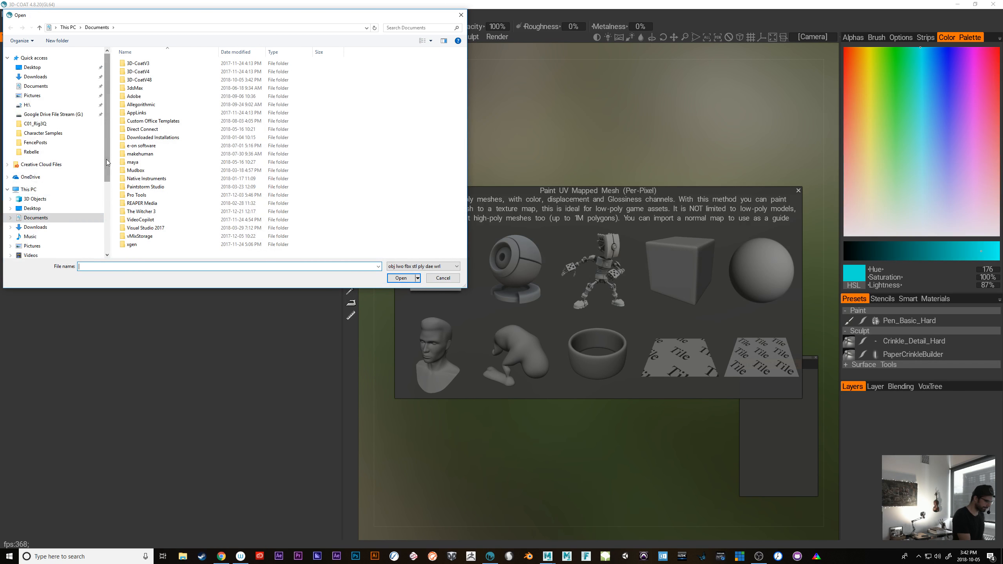
scroll(51, 158, "down", 4)
left_click(50, 171)
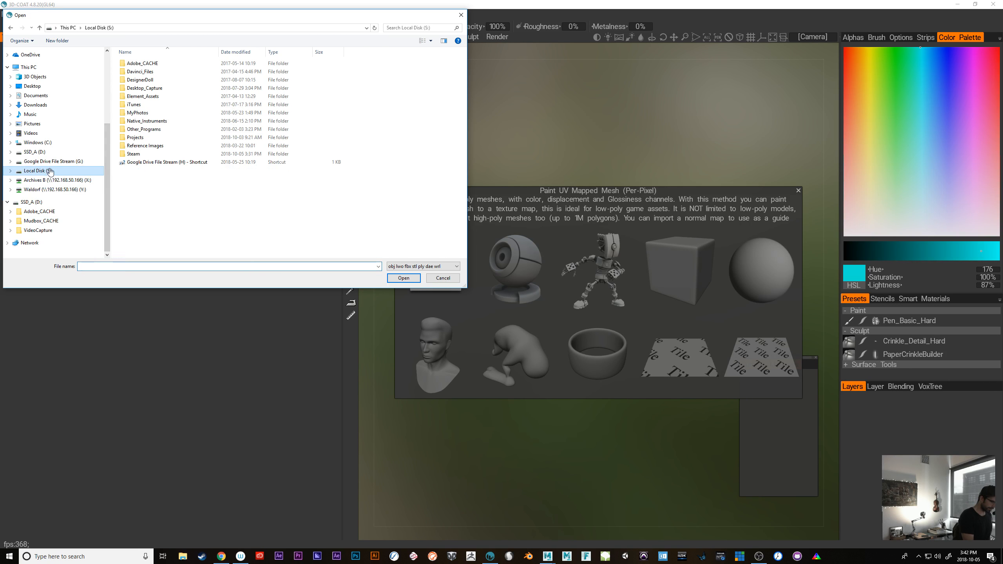
double_click(135, 137)
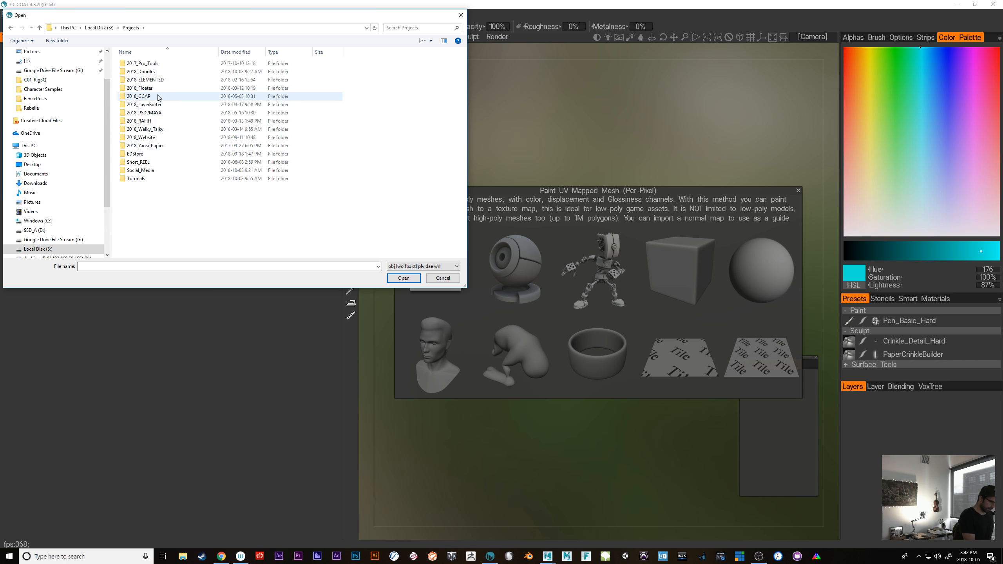
double_click(155, 121)
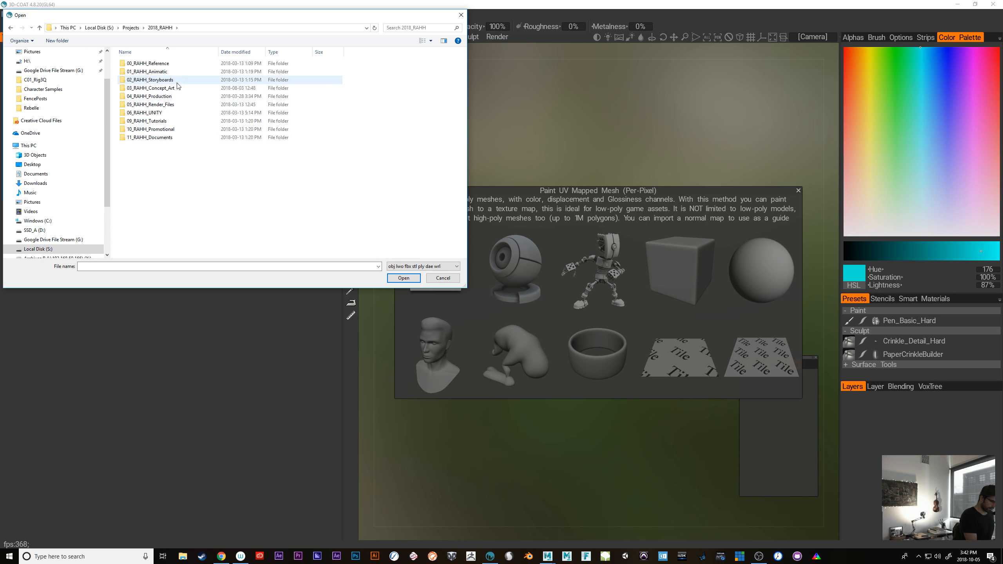
double_click(150, 97)
double_click(147, 65)
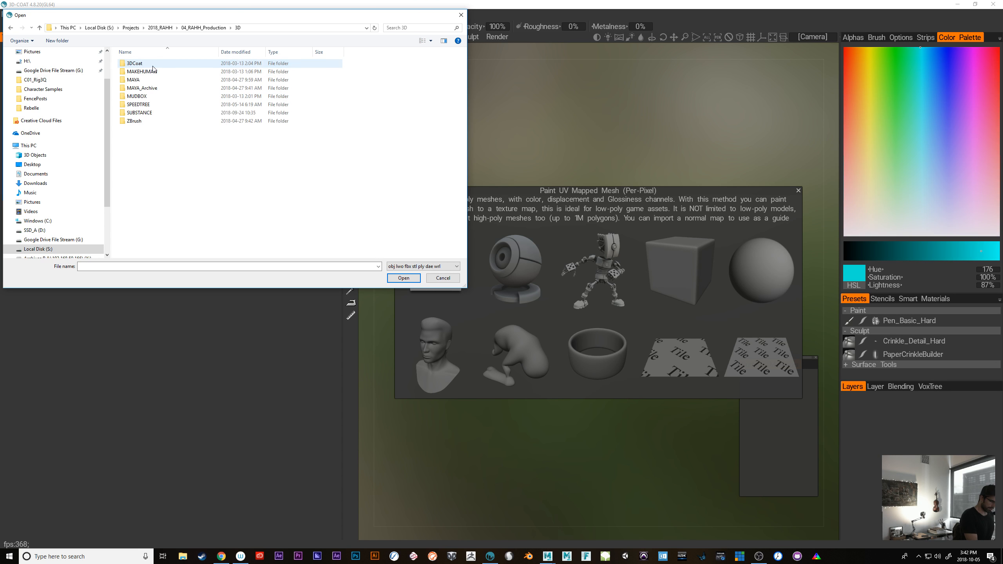
Open the DeerGirl_Ver_01 OBJ from the 43DCoat folder inside MAYA, HWHH, OBJ
double_click(144, 81)
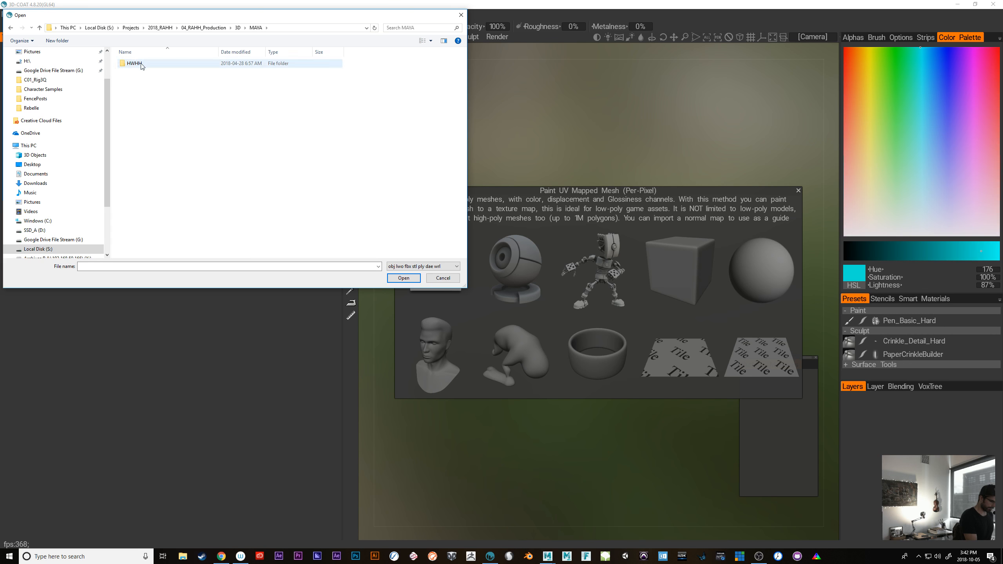
double_click(142, 64)
double_click(137, 170)
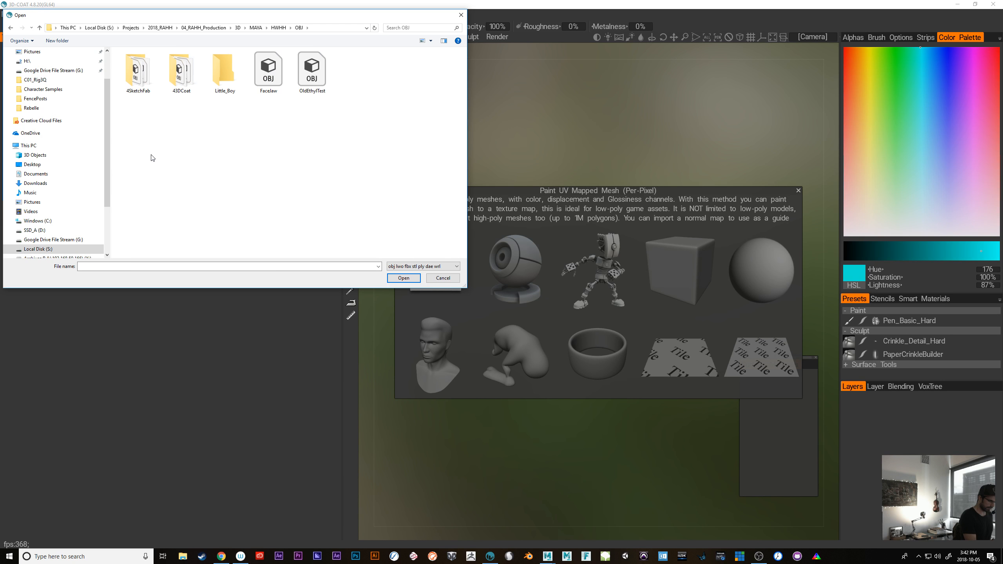
double_click(190, 83)
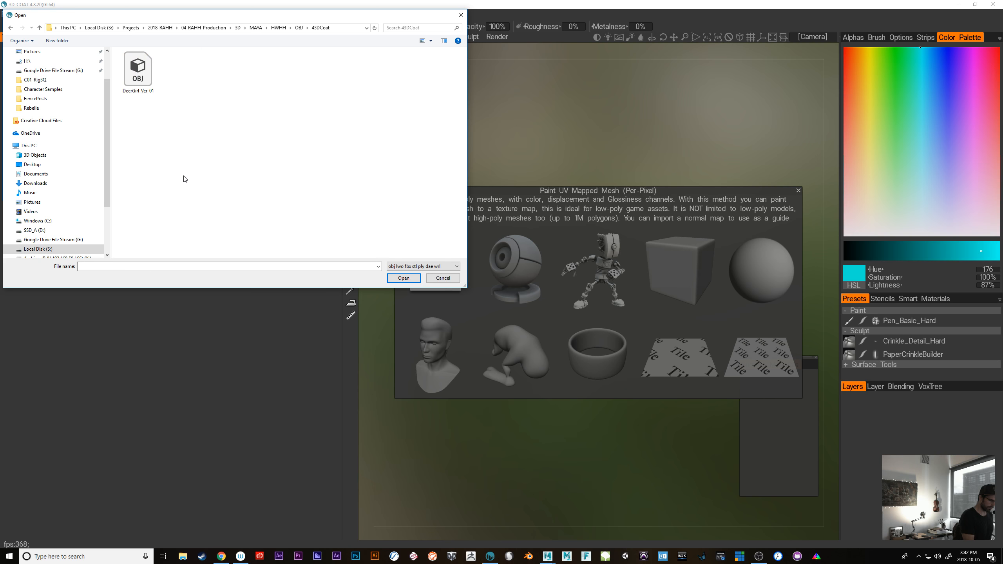
left_click(139, 72)
left_click(405, 279)
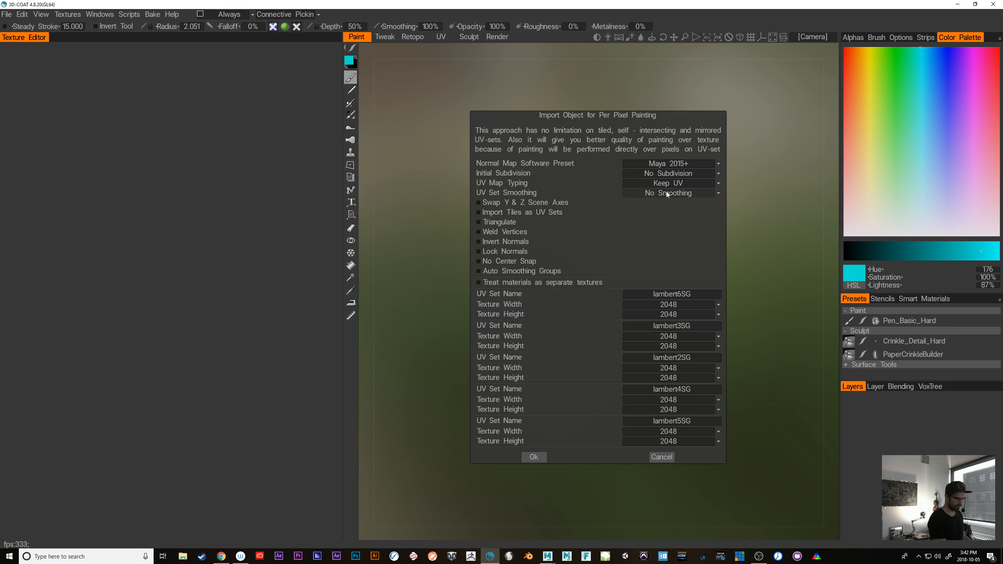
Set the import's initial subdivision to 25920 and its UV set smoothing to Smooth But Keep Corners
left_click(677, 172)
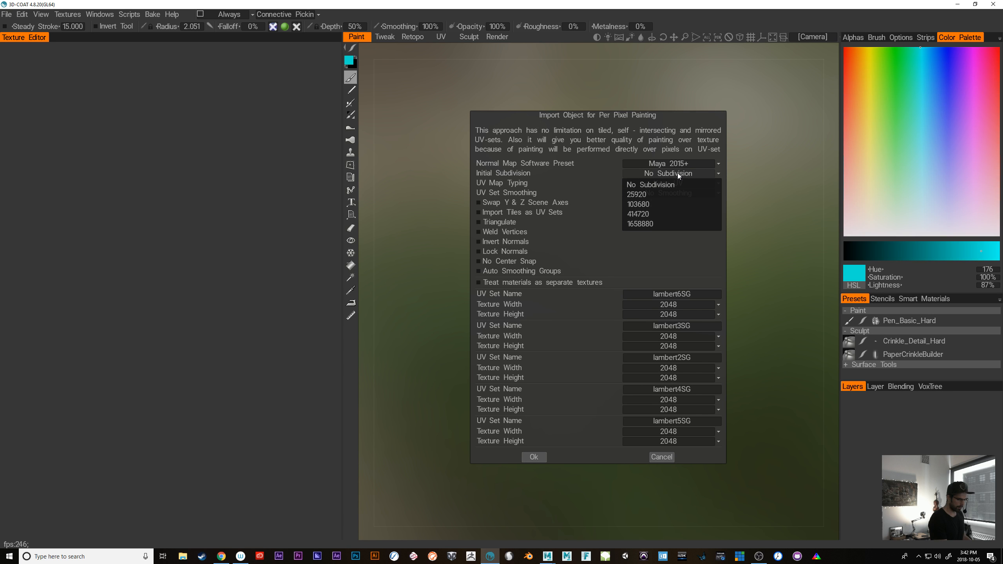
left_click(670, 193)
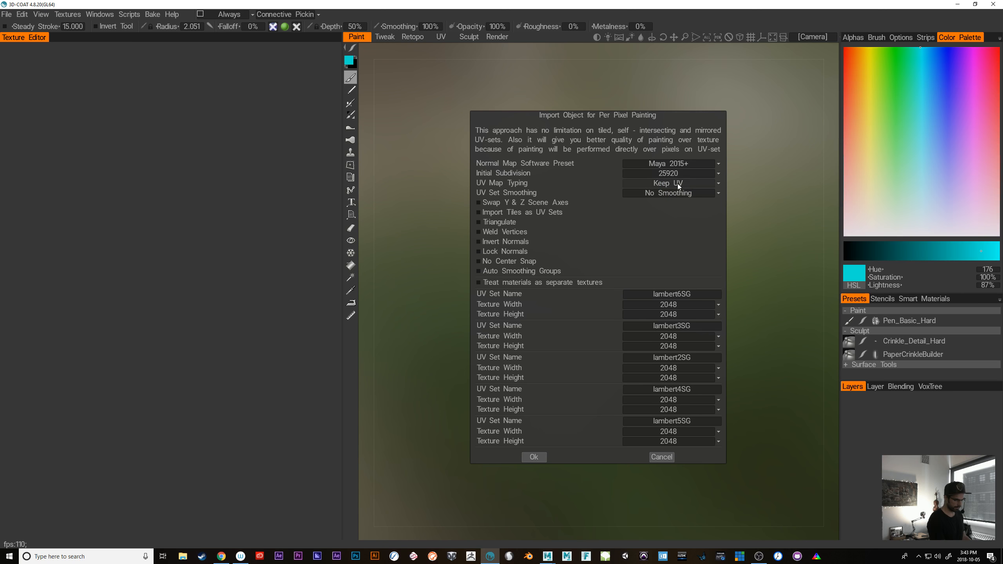
left_click(676, 193)
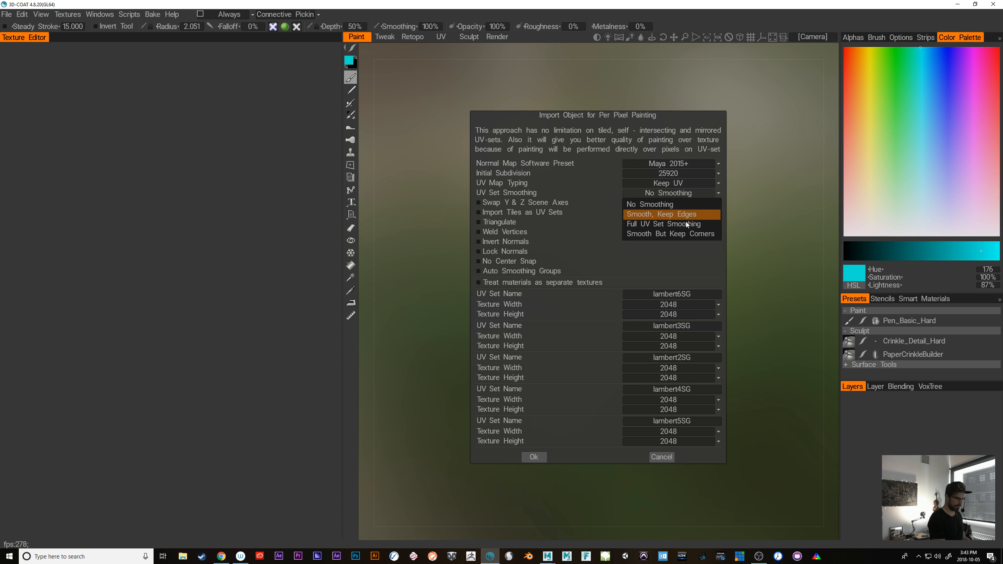
left_click(704, 234)
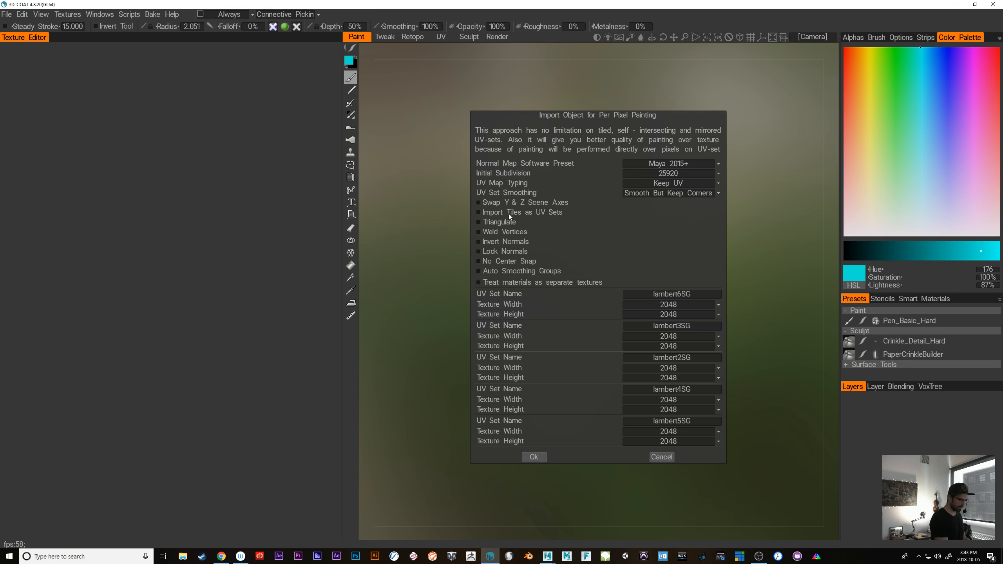
Switch to Maya, minimize the Hypershade, and show the chest and arms mesh in the UV Editor
mouse_move(548, 556)
left_click(579, 525)
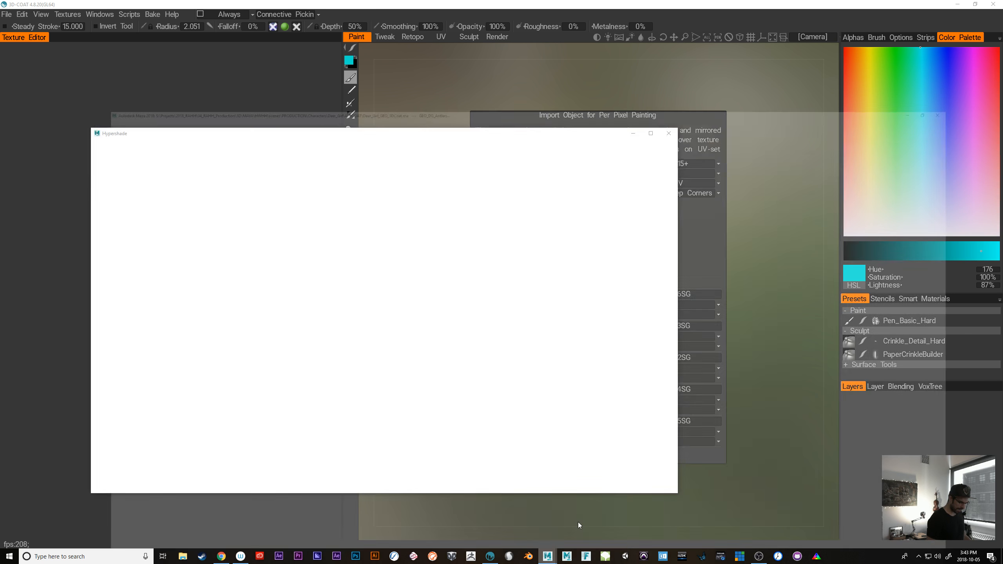
left_click(634, 133)
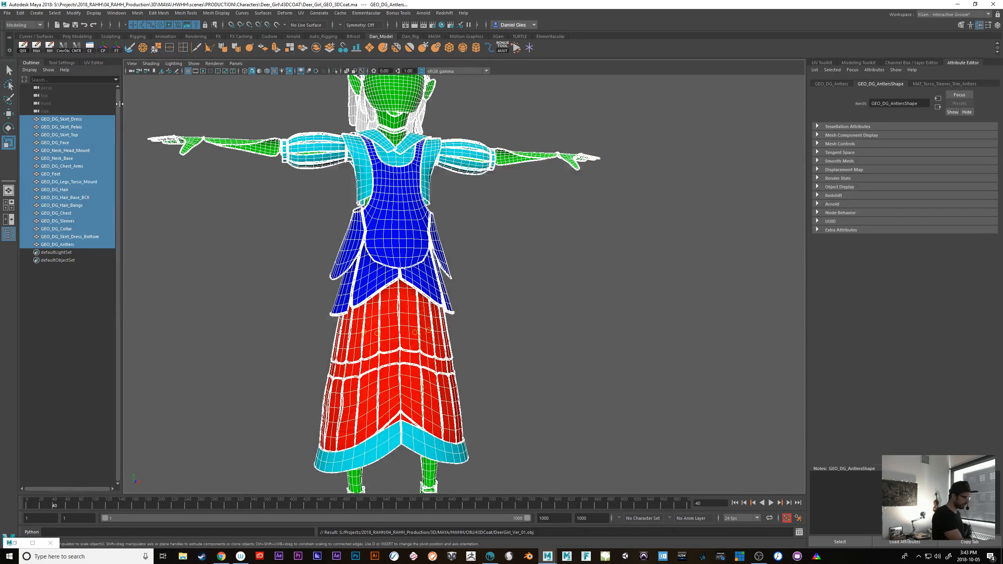
left_click(94, 63)
left_click(450, 198)
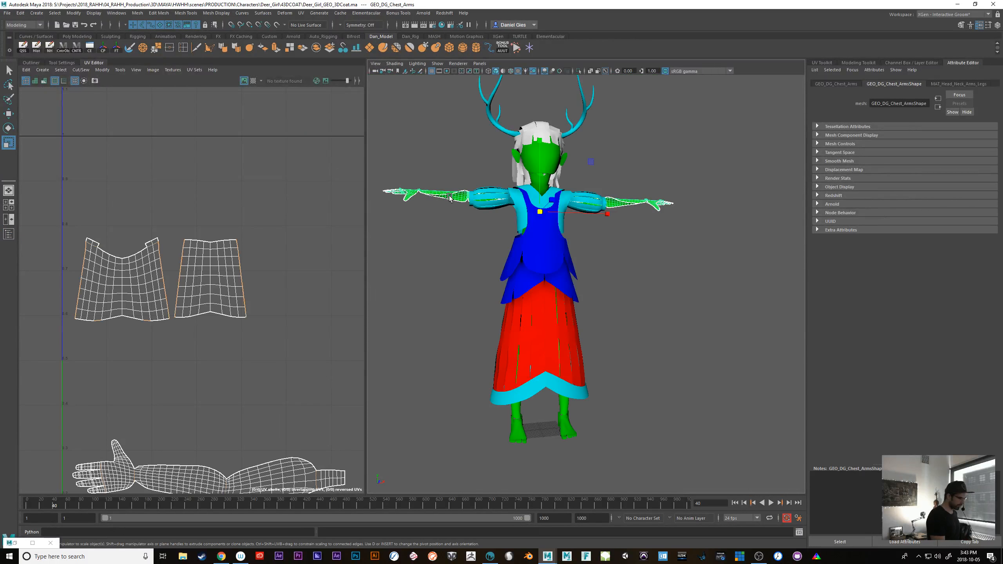
Examine the deer girl's hand up close in the 3D viewport
right_click_drag(431, 247, 566, 334, "alt")
left_click_drag(566, 334, 553, 385, "alt")
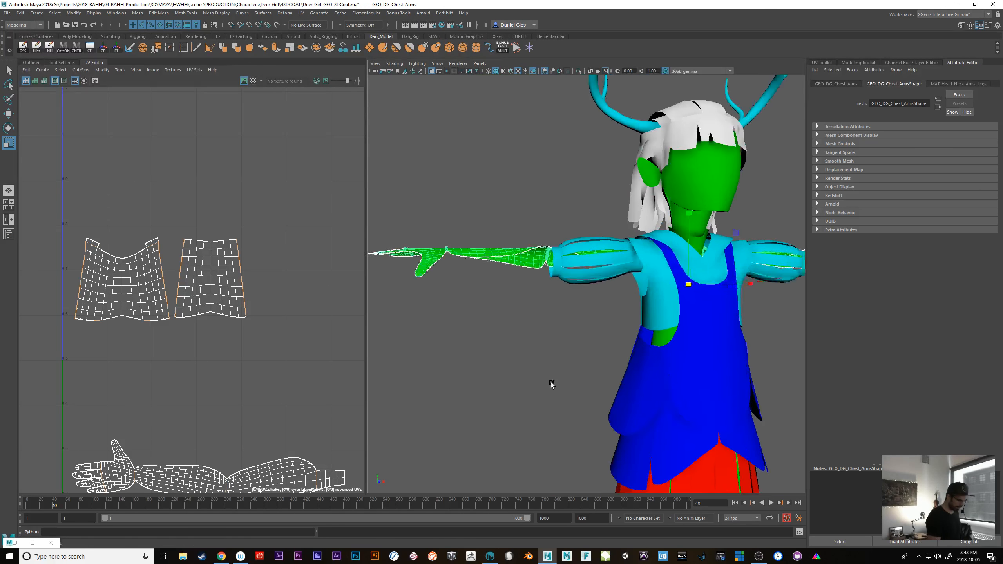
right_click_drag(553, 385, 565, 393, "alt")
left_click_drag(565, 394, 641, 419, "alt")
middle_click_drag(601, 410, 762, 364, "alt")
right_click_drag(762, 364, 657, 361, "alt")
middle_click_drag(657, 361, 529, 397, "alt")
left_click_drag(529, 397, 554, 251, "alt")
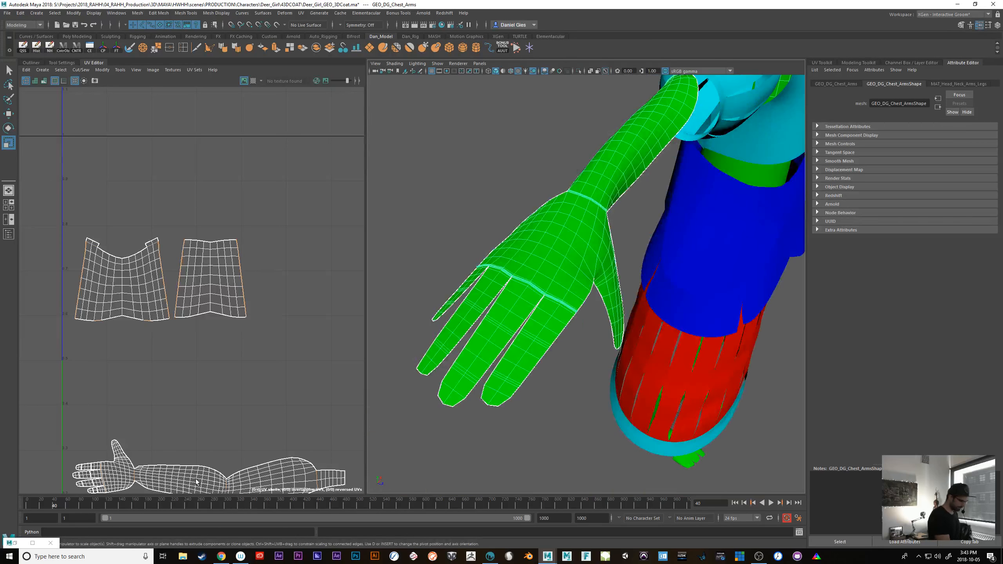
Examine the hand's finger UVs in the UV Editor with smooth mesh preview on
scroll(169, 426, "up", 2)
middle_click_drag(170, 426, 270, 299, "alt")
right_click_drag(128, 370, 220, 364, "alt")
middle_click_drag(308, 420, 211, 477, "alt")
right_click_drag(271, 421, 295, 420, "alt")
key("3")
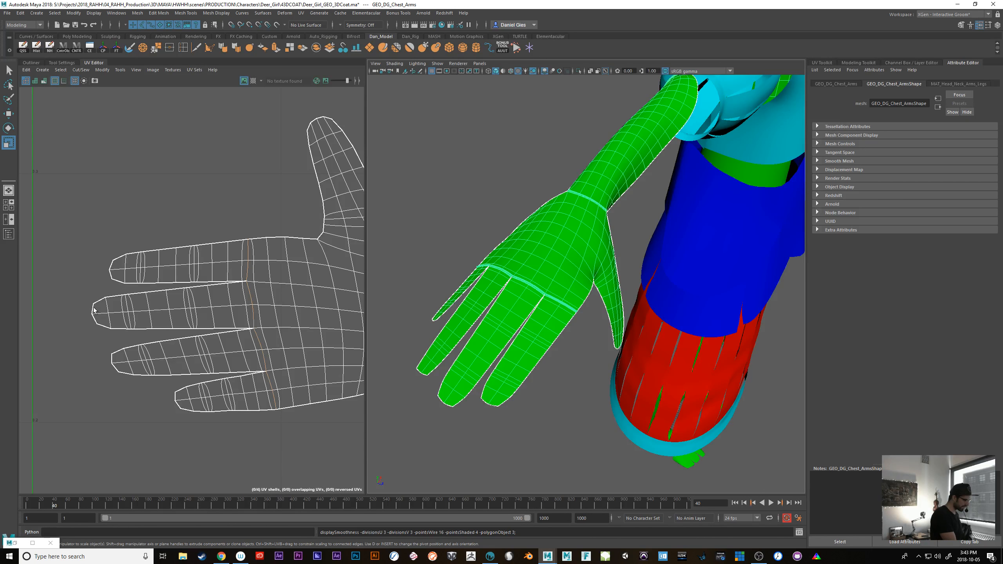
left_click(587, 318)
left_click(572, 288)
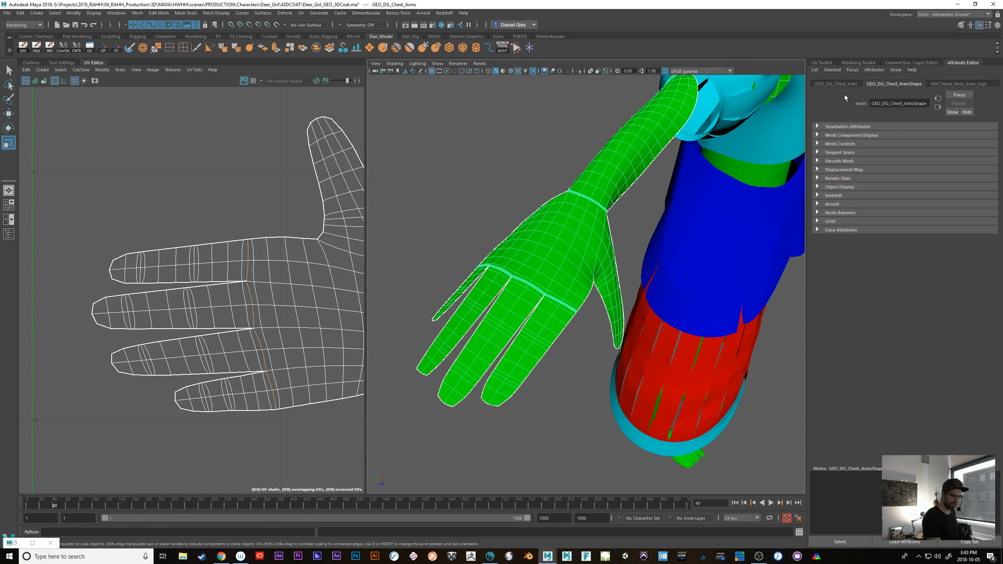
Turn off the global subdivision method for the chest and arms shape and use Maya Catmull-Clark instead
left_click(850, 84)
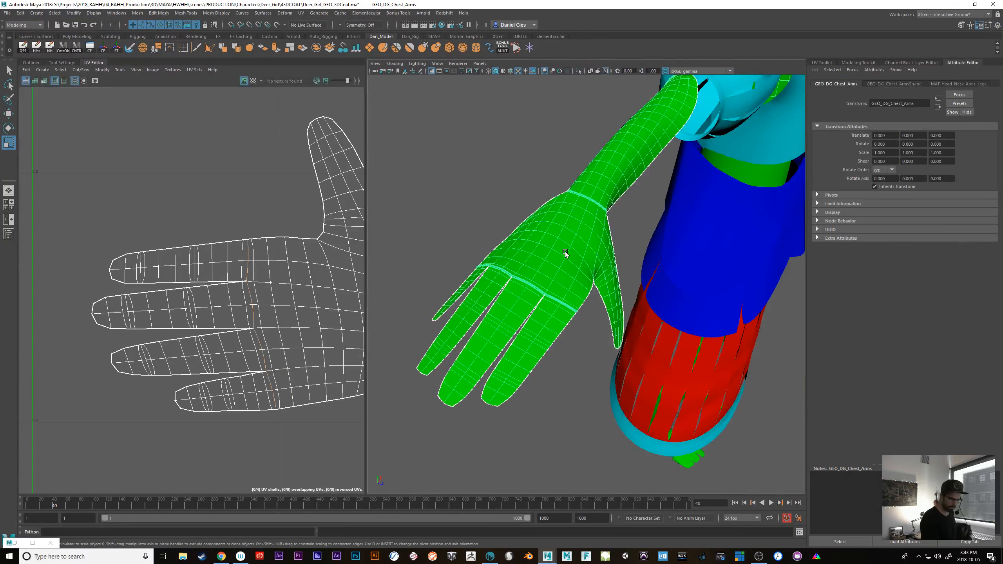
left_click(911, 85)
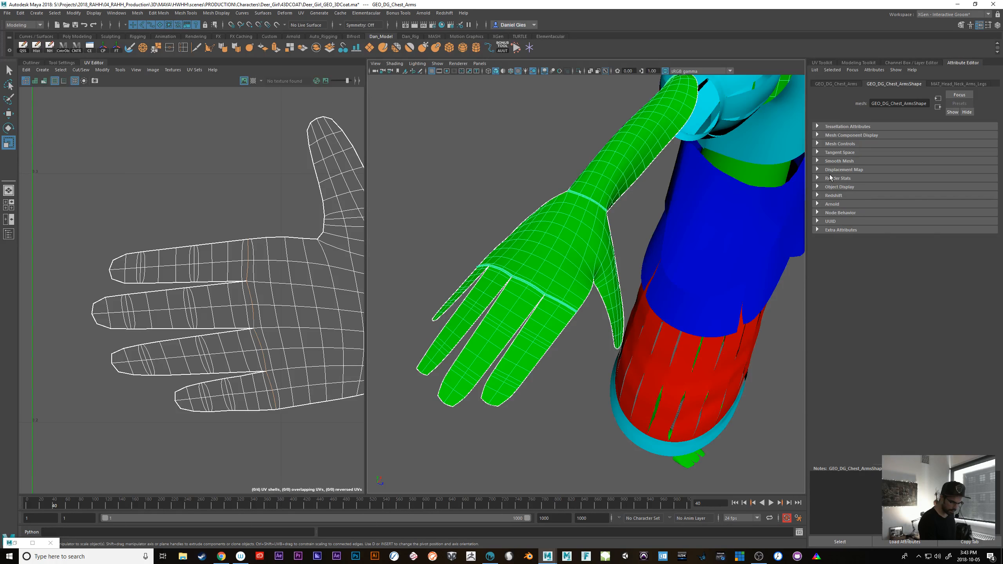
left_click(817, 161)
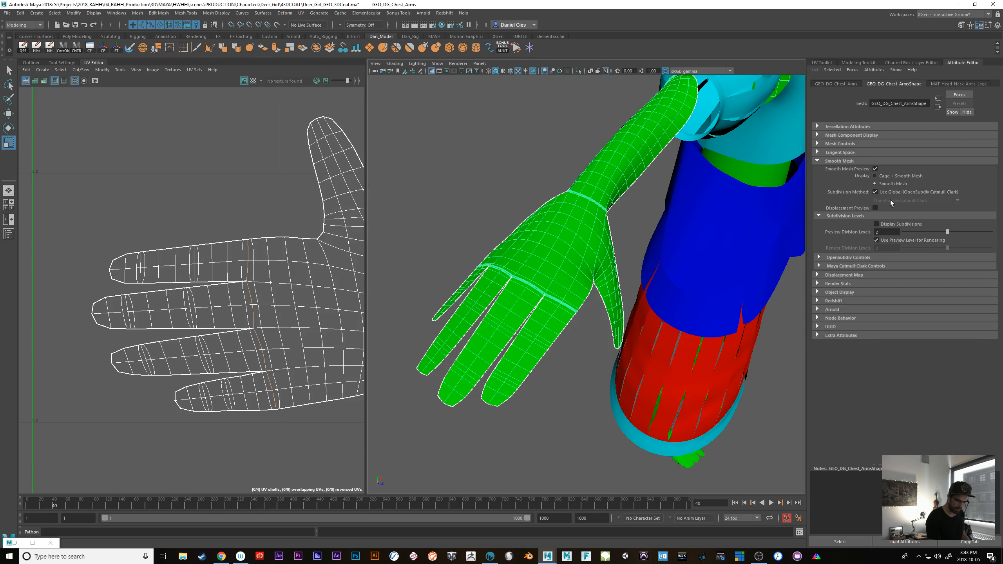
left_click(875, 192)
left_click(902, 201)
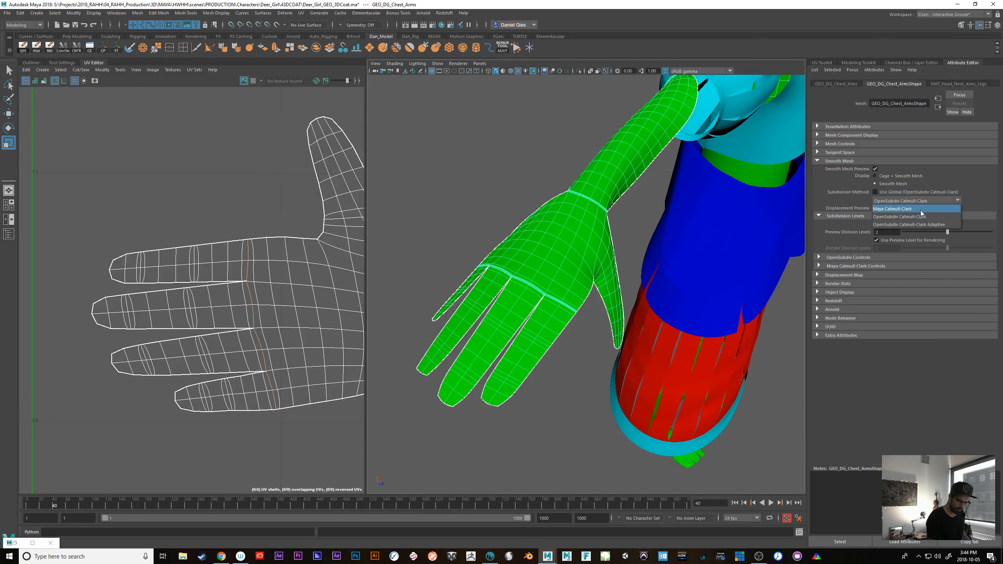
left_click(922, 209)
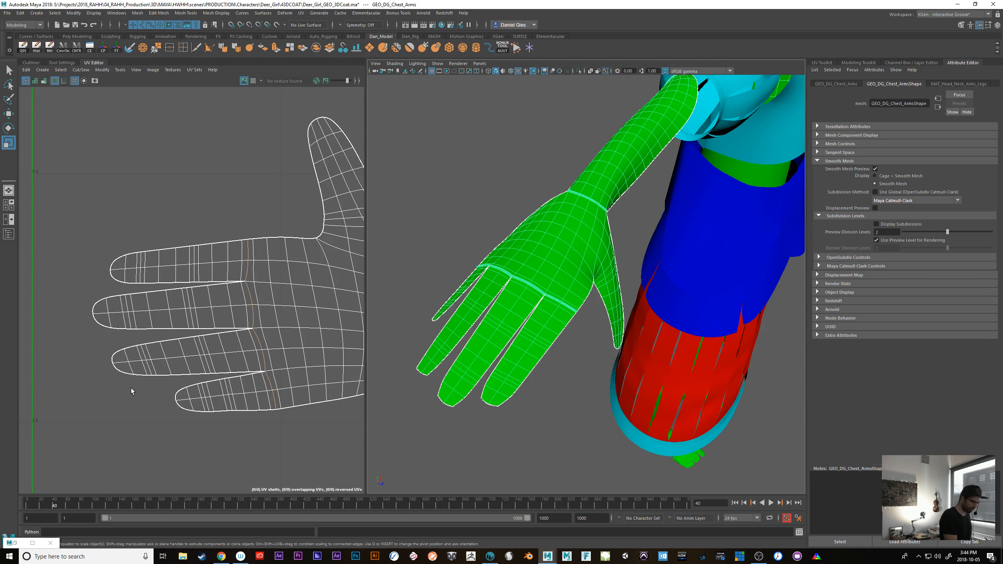
Compare the Maya Catmull-Clark results with Smooth UVs off and on and with map borders at Do not smooth, Smooth all and Smooth internal
left_click(819, 266)
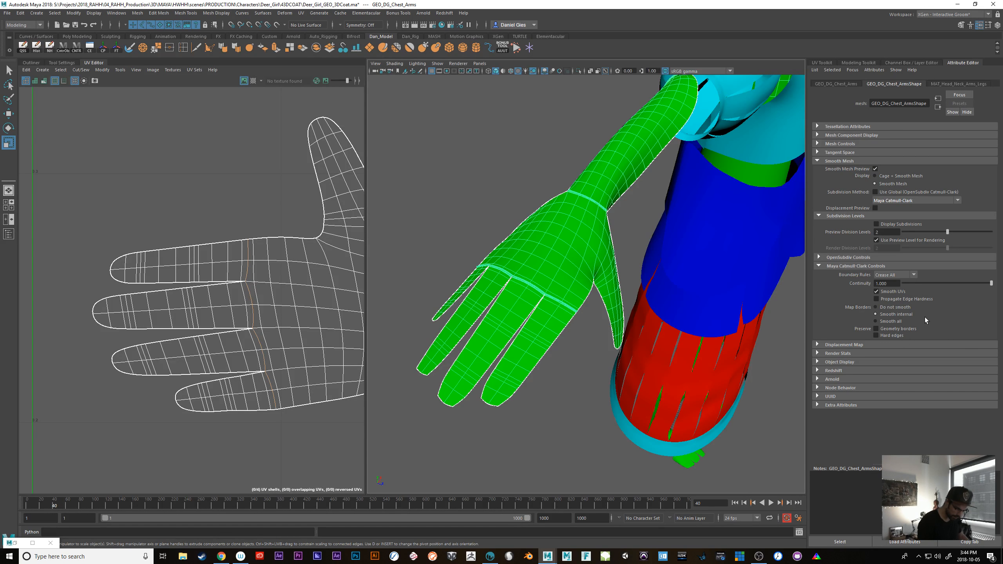
left_click(877, 292)
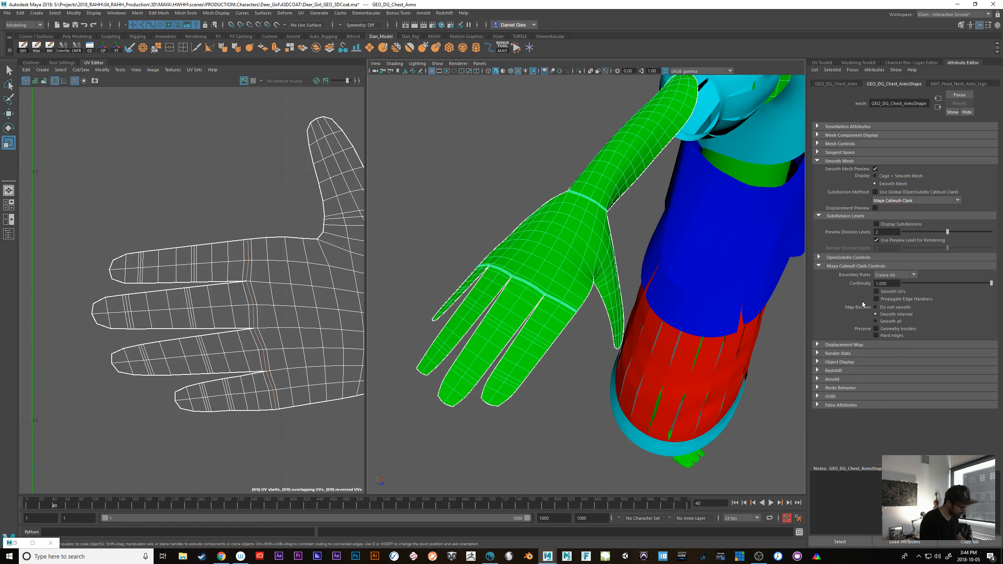
left_click(882, 308)
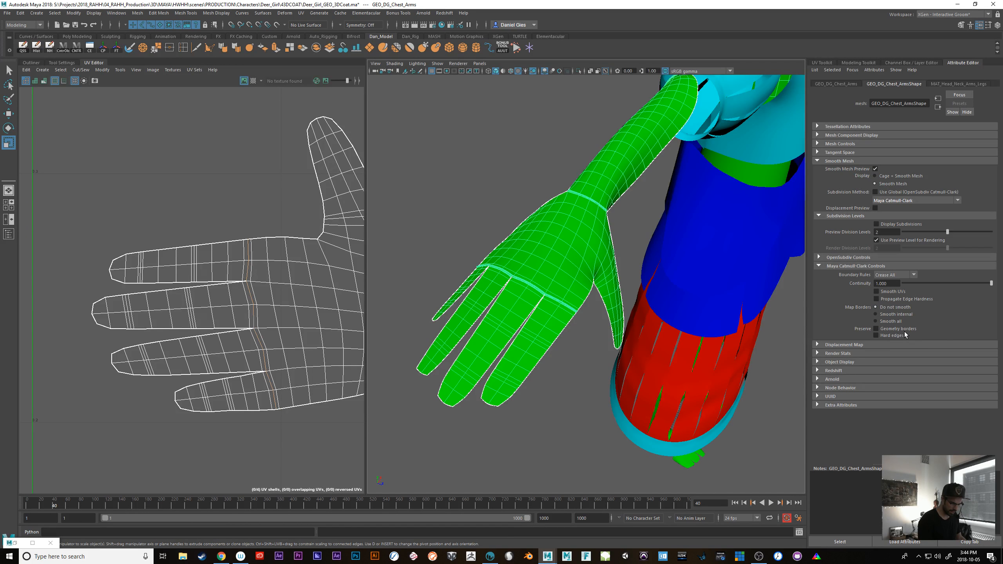
left_click(877, 329)
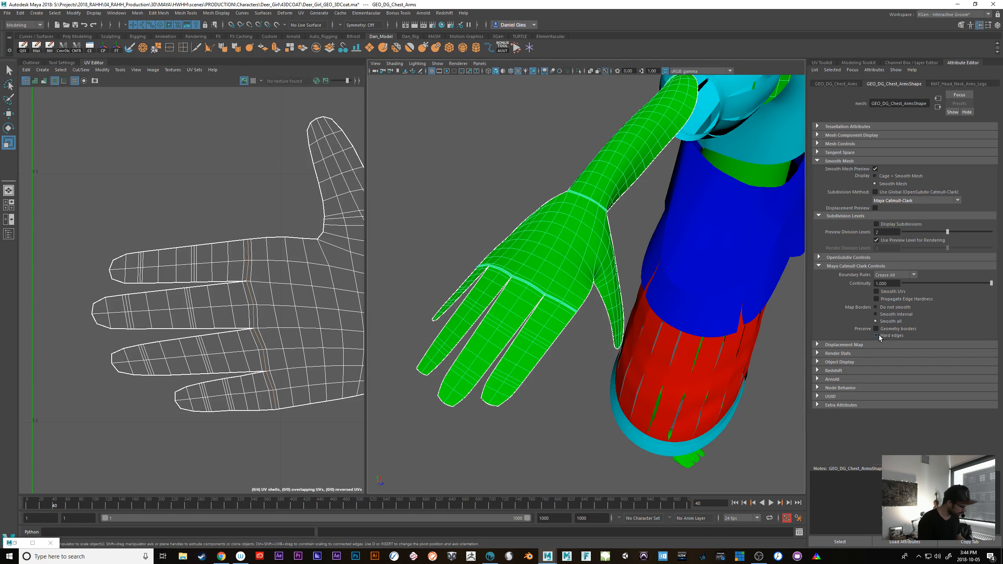
left_click(878, 309)
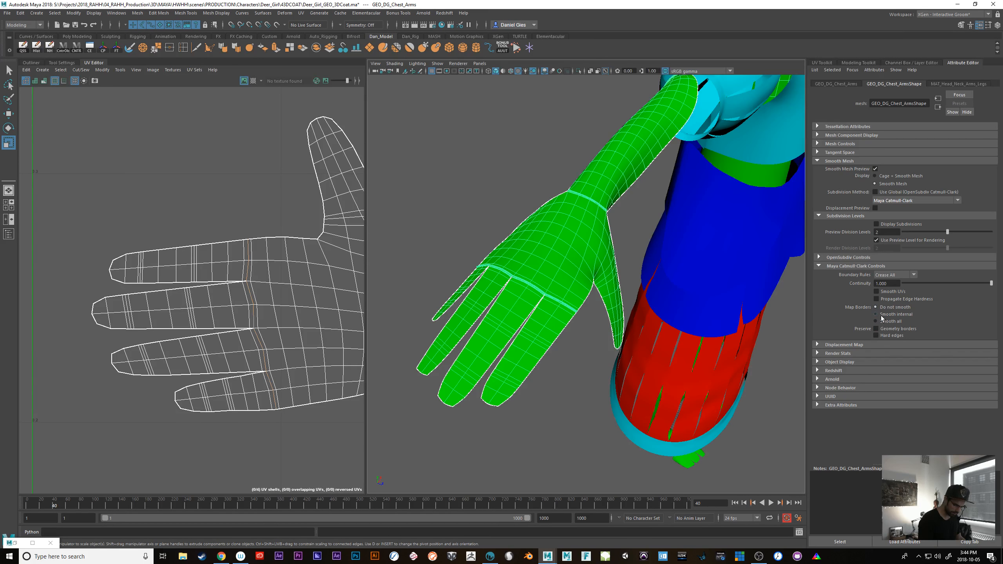
left_click(877, 292)
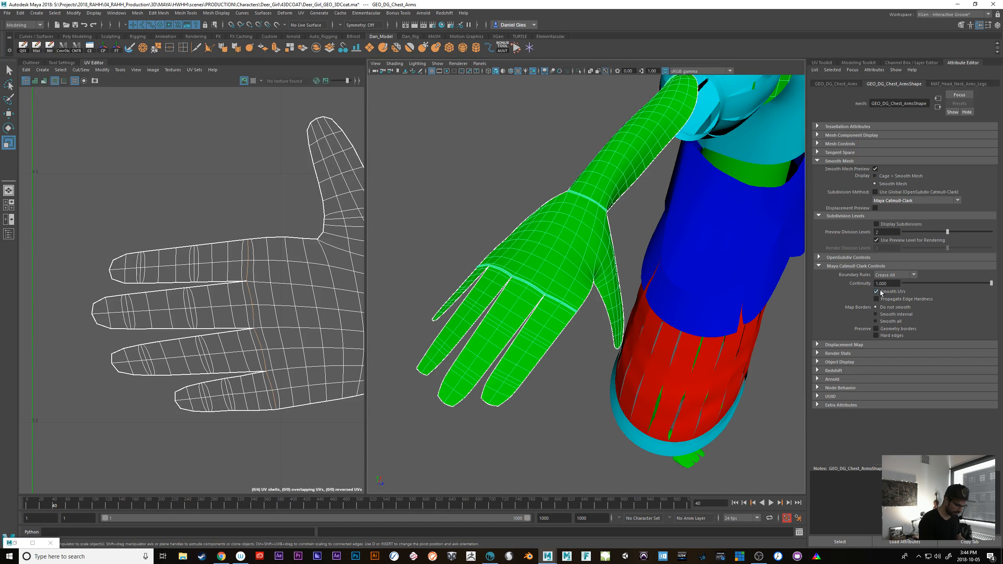
left_click(878, 316)
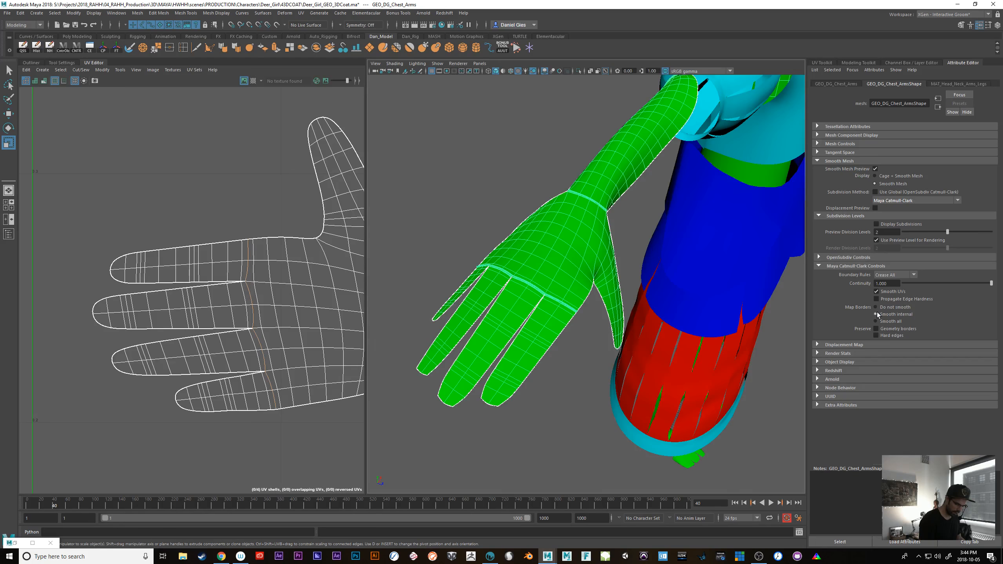
Toggle preservation of hard edges and geometry borders on and off, and set the map borders to Smooth all
left_click(876, 336)
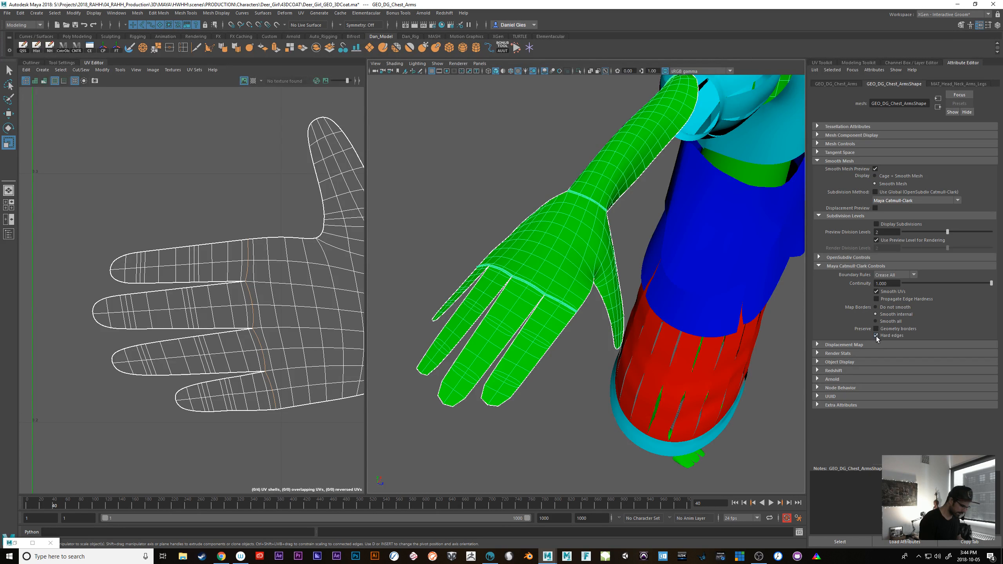
left_click(876, 335)
left_click(877, 329)
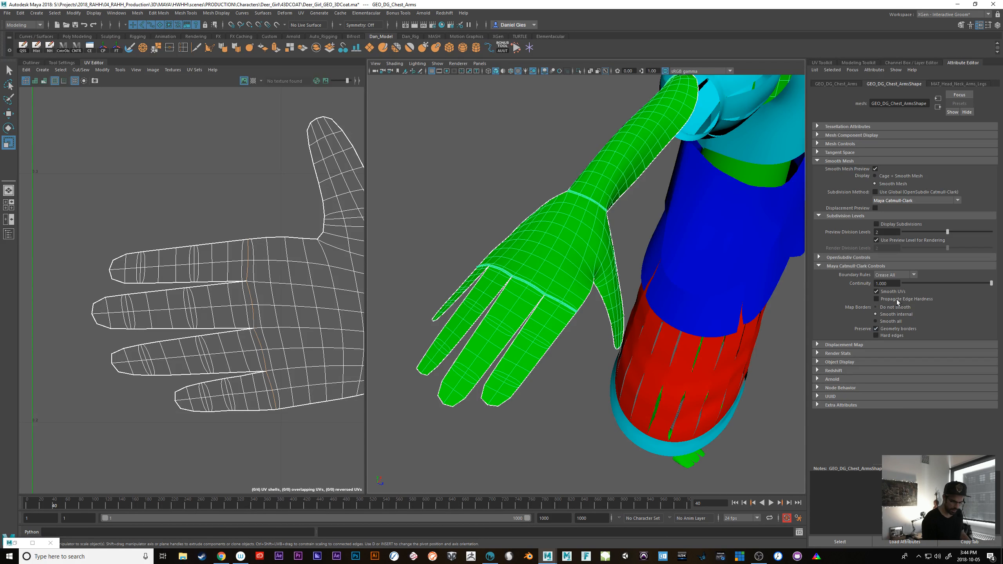
left_click(877, 329)
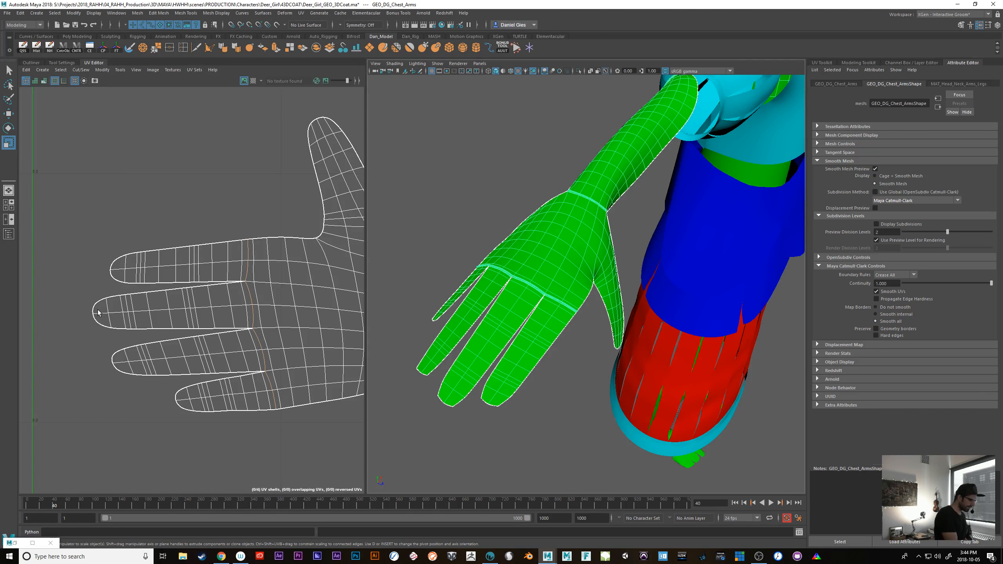
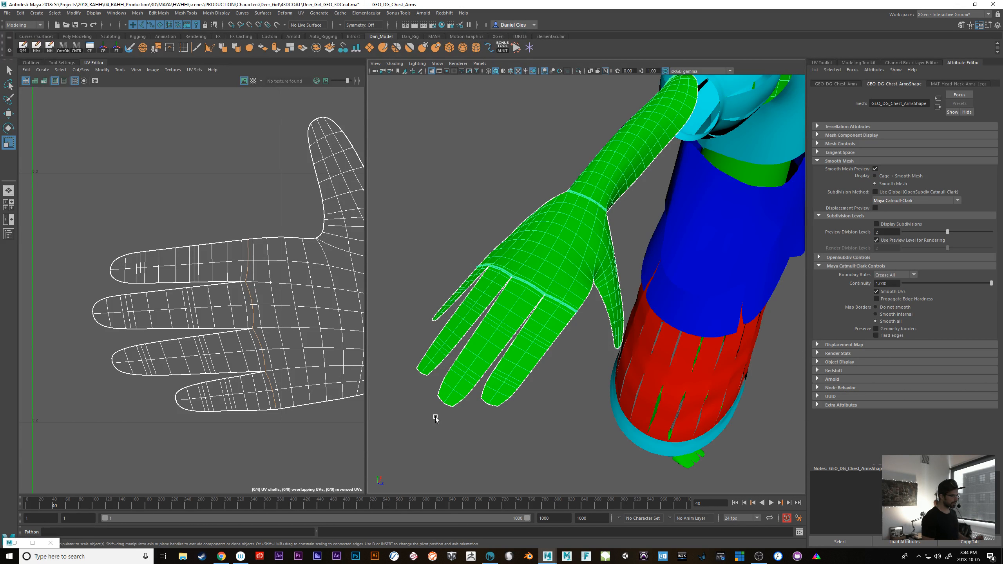
Inspect the hand up close and compare its finger UVs with smooth mesh preview off and on
left_click_drag(436, 419, 481, 430, "alt")
right_click_drag(623, 379, 550, 351, "alt")
left_click_drag(550, 351, 553, 389, "alt")
middle_click_drag(554, 389, 711, 370, "alt")
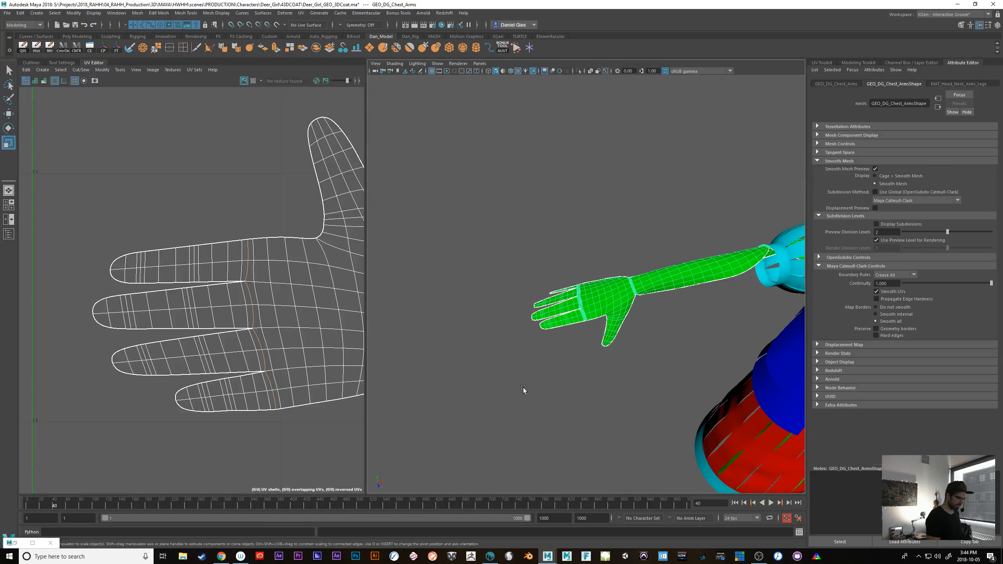
right_click_drag(523, 387, 644, 419, "alt")
left_click_drag(644, 419, 619, 336, "alt")
right_click_drag(619, 336, 580, 336, "alt")
left_click_drag(580, 336, 556, 361, "alt")
key("1")
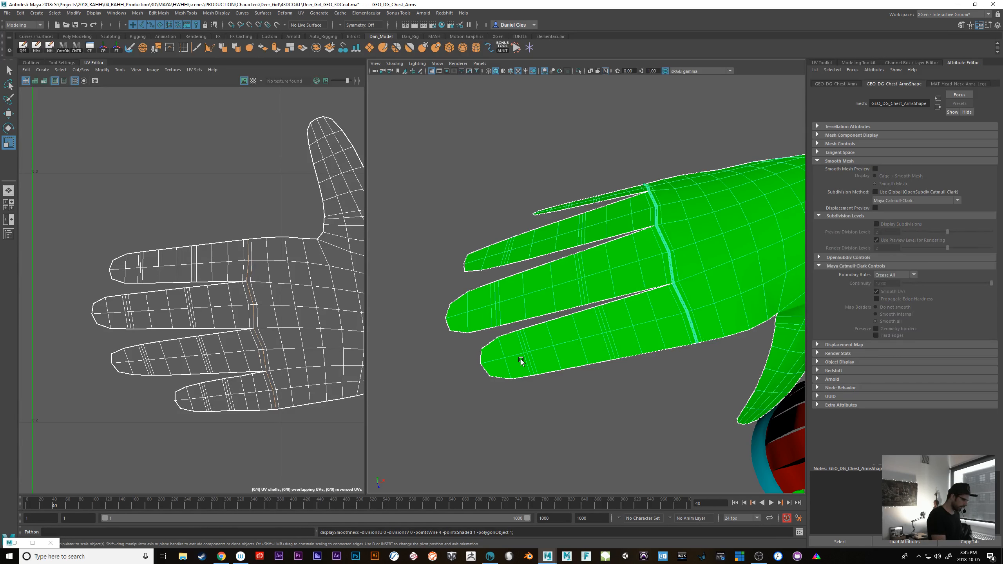
key("3")
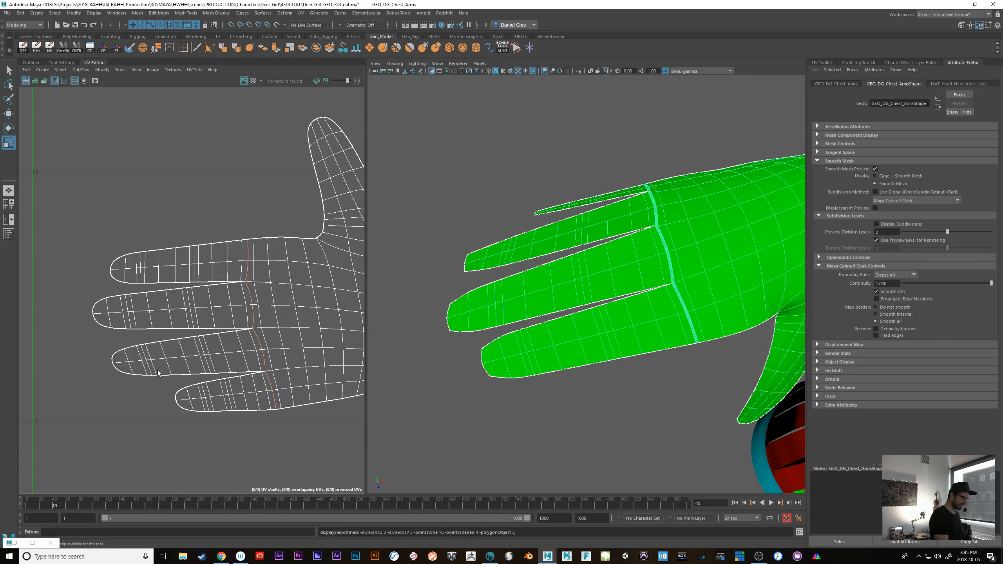
Test map borders at Do not smooth with geometry borders preserved, restore Smooth all without preservation, and turn off Smooth UVs
left_click(892, 308)
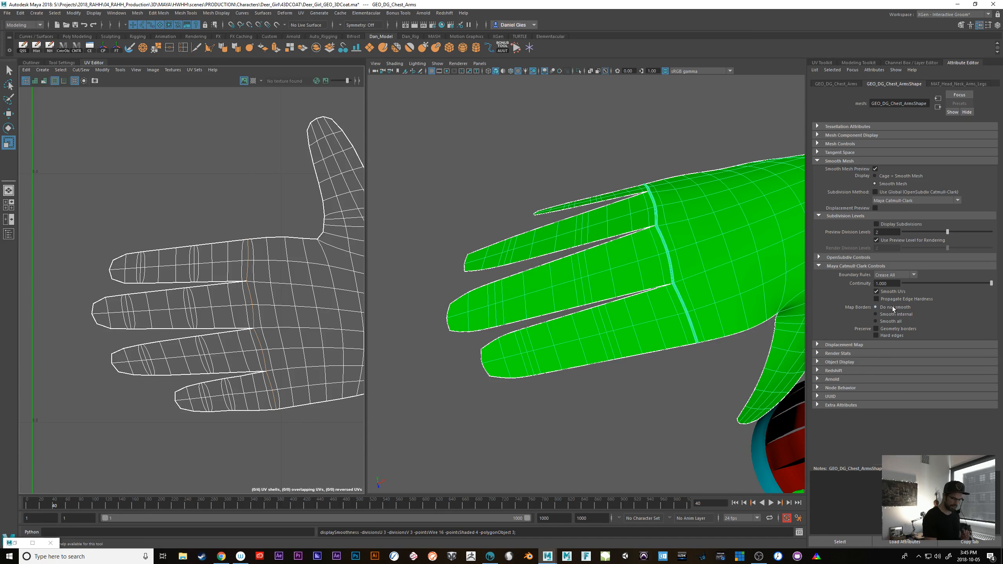
left_click(900, 329)
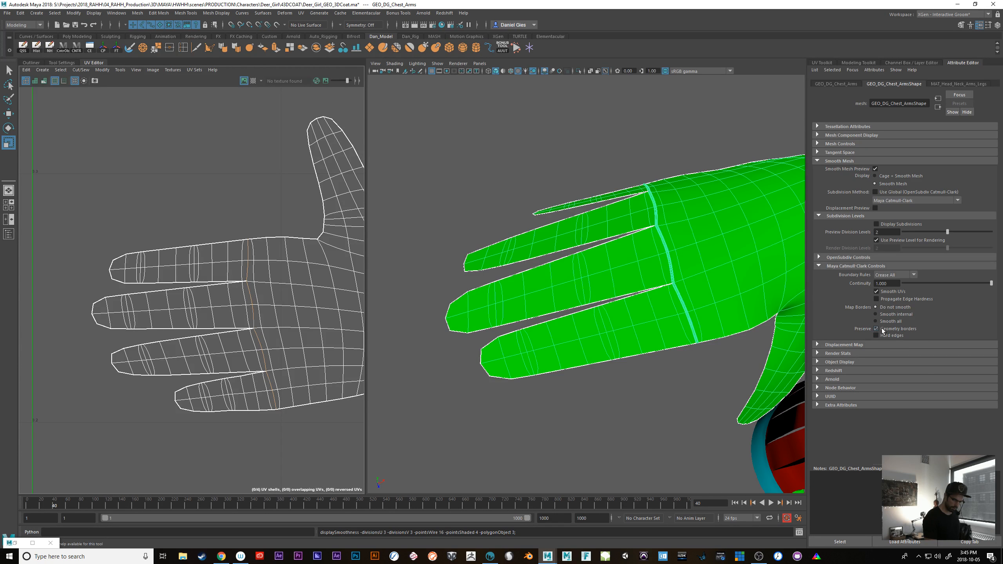
left_click(884, 330)
left_click(883, 322)
left_click(878, 292)
Compare the finger mesh and UVs with smooth mesh preview off and on while Smooth UVs is disabled
right_click_drag(526, 301, 486, 300)
left_click(500, 302)
key("1")
key("3")
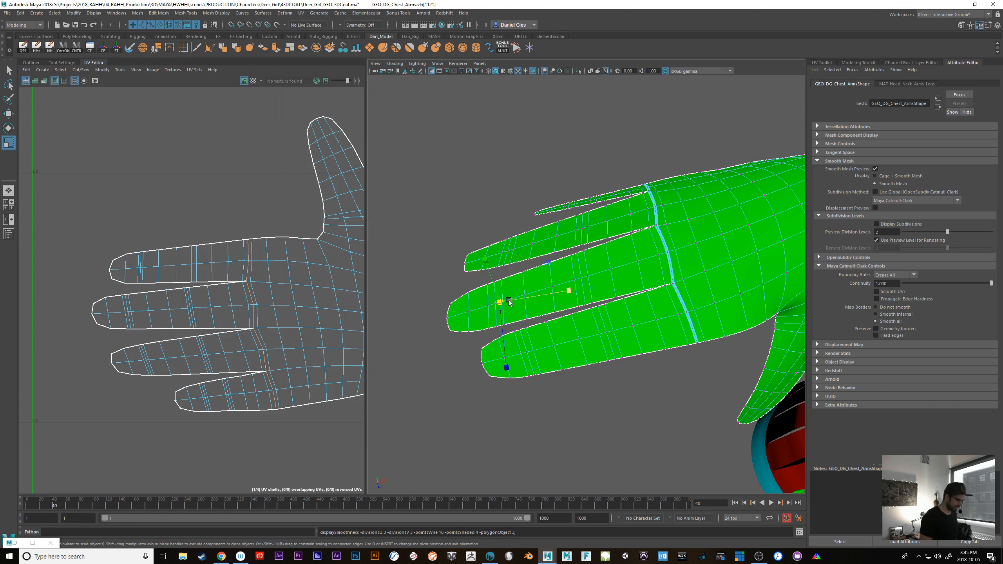
right_click_drag(624, 393, 629, 378)
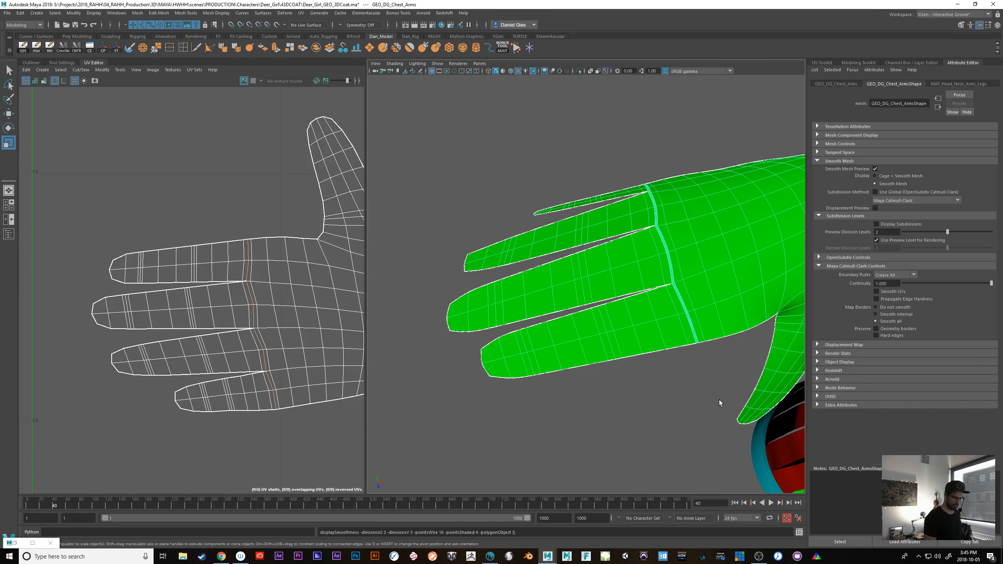
Return to object mode and clear the selection with the whole character in view
right_click_drag(726, 404, 599, 380, "alt")
left_click_drag(598, 380, 705, 408, "alt")
right_click_drag(705, 408, 674, 387, "alt")
key("F9")
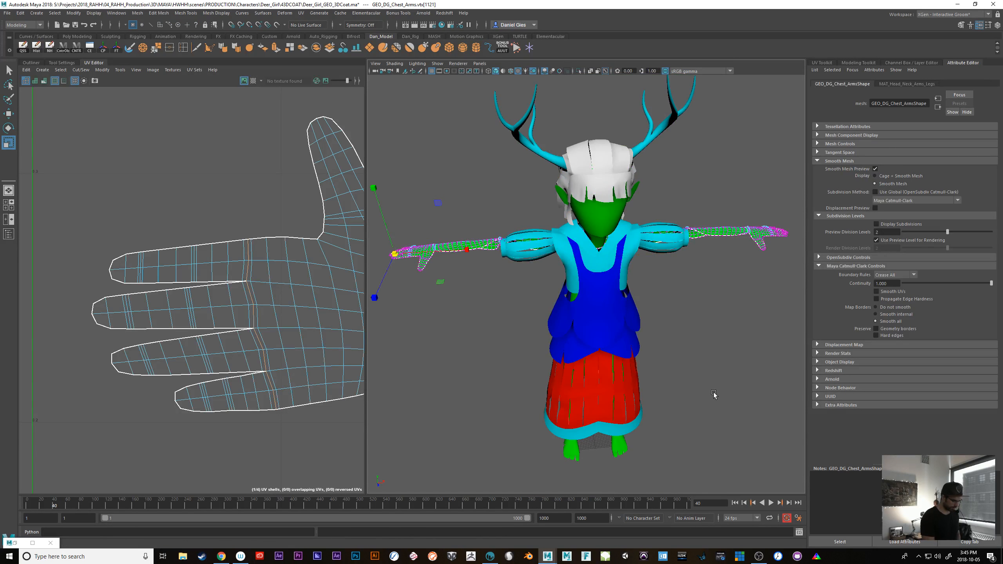
key("F8")
left_click(714, 394)
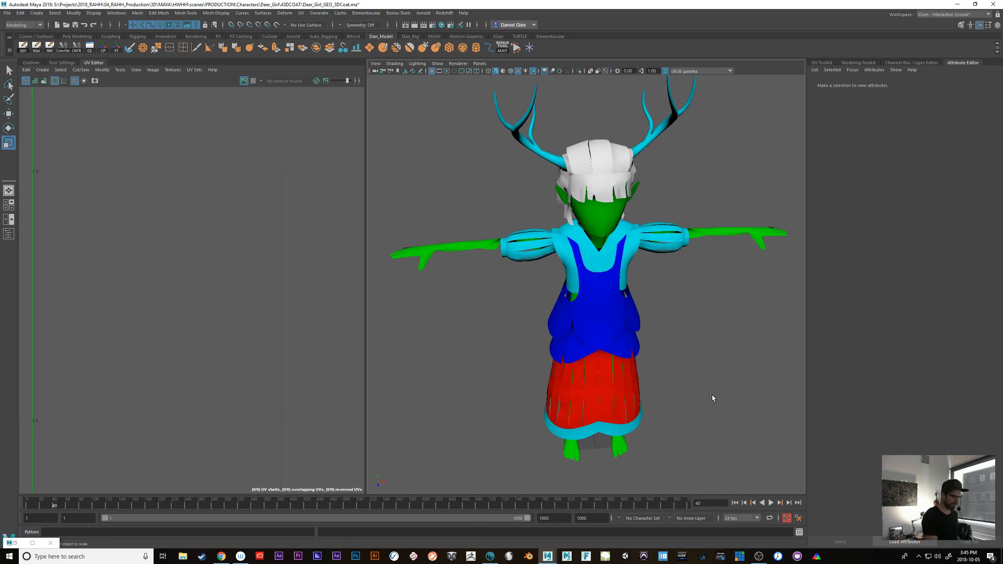
Switch to 3D-Coat, cancel the per-pixel painting import, and return to Maya
left_click(958, 4)
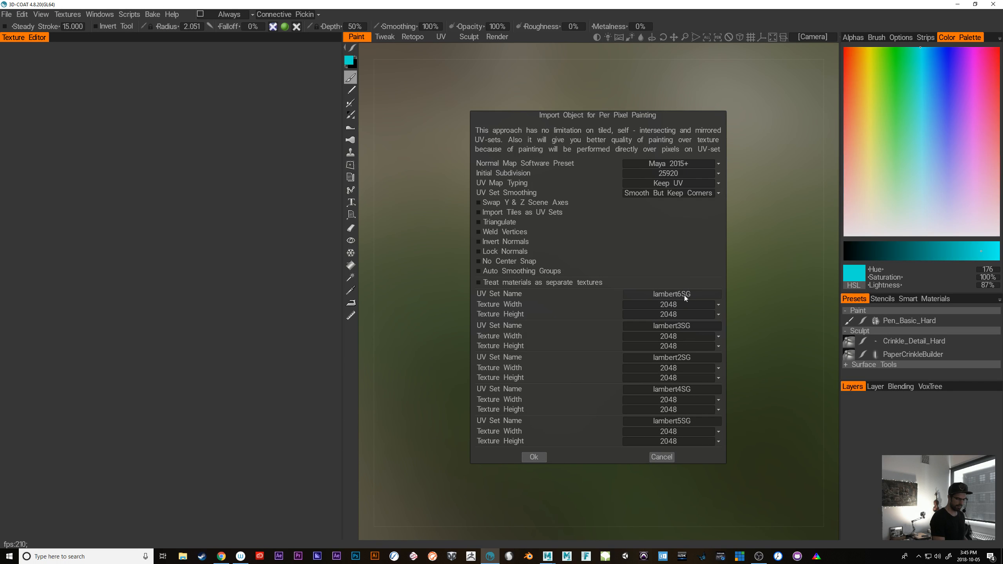
left_click(665, 457)
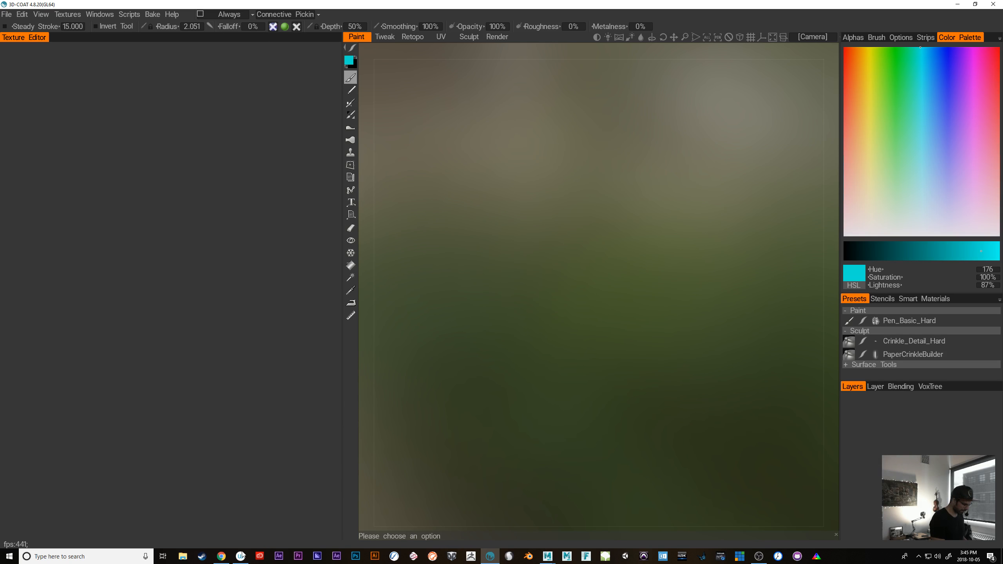
left_click(572, 530)
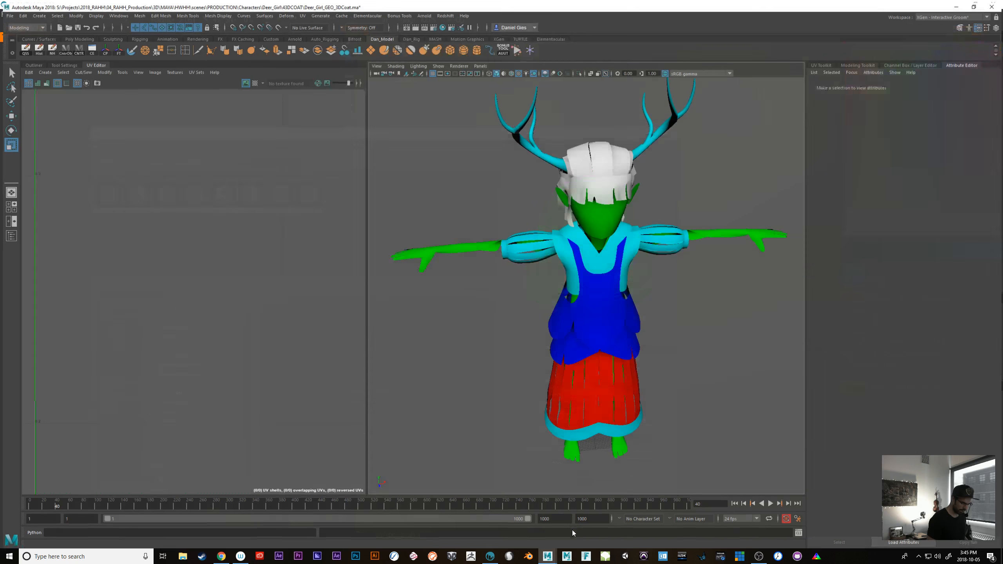
Open the Hypershade and graph the MAT_Hair material together with its shading group
left_click_drag(589, 135, 615, 81)
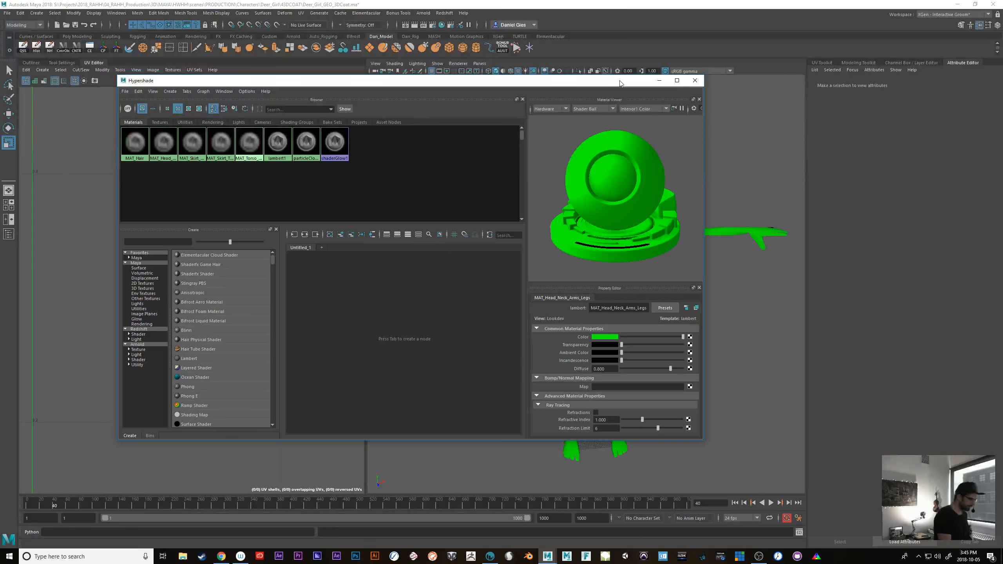
right_click(138, 147)
left_click(137, 168)
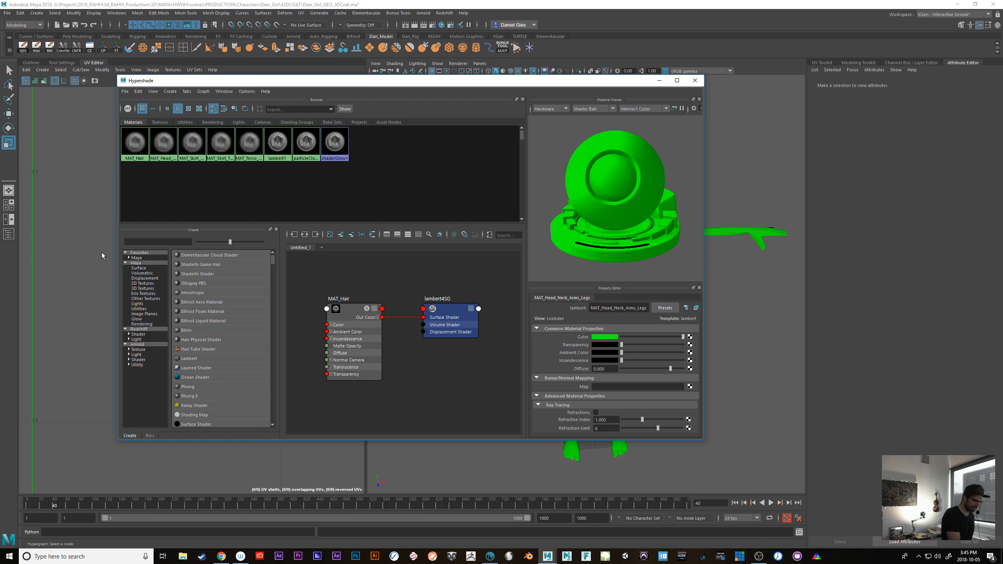
left_click(445, 312)
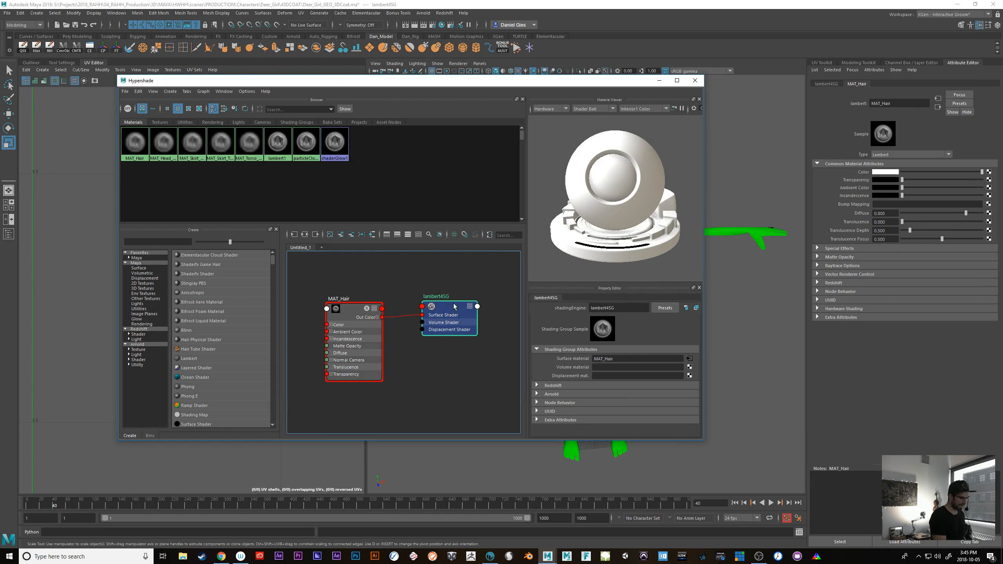
left_click_drag(455, 306, 449, 312)
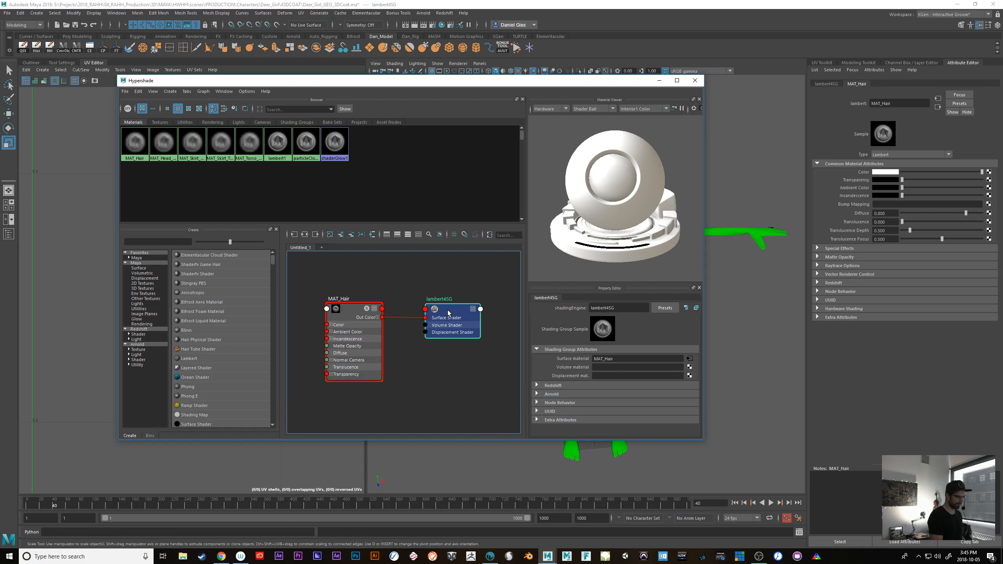
Rename the shading group connected to MAT_Hair as SG_Hair
left_click(350, 314)
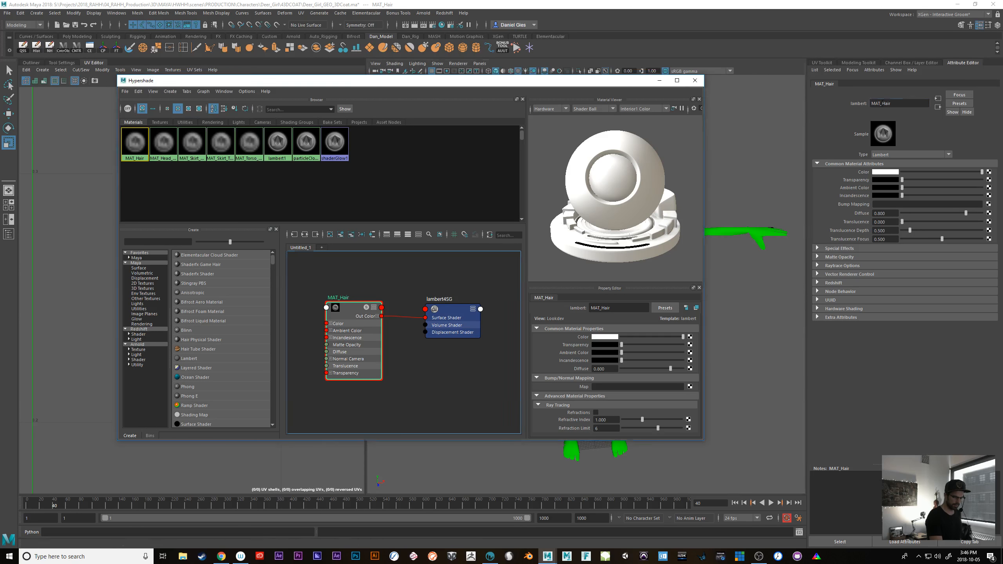
left_click_drag(882, 103, 924, 105)
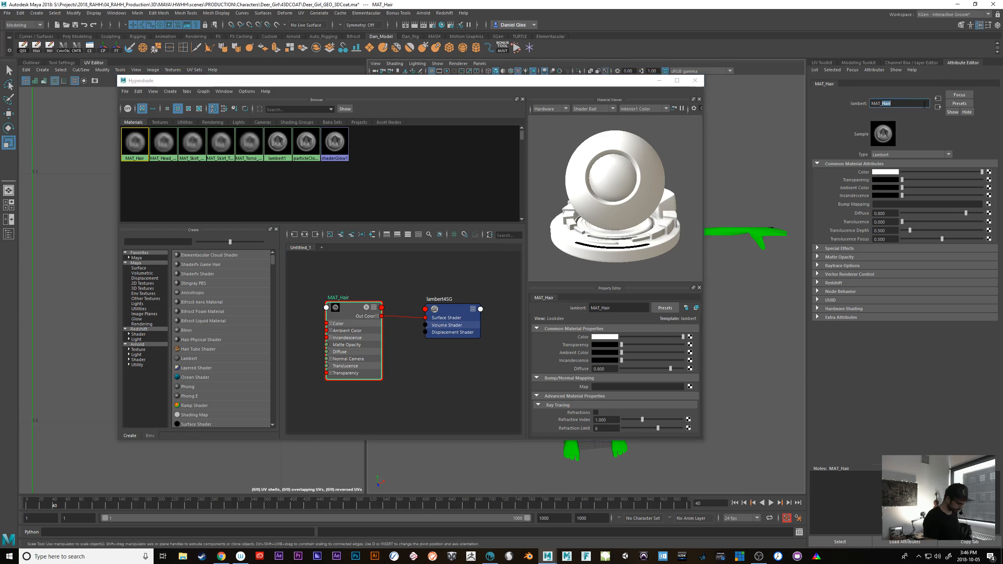
left_click(450, 311)
double_click(603, 308)
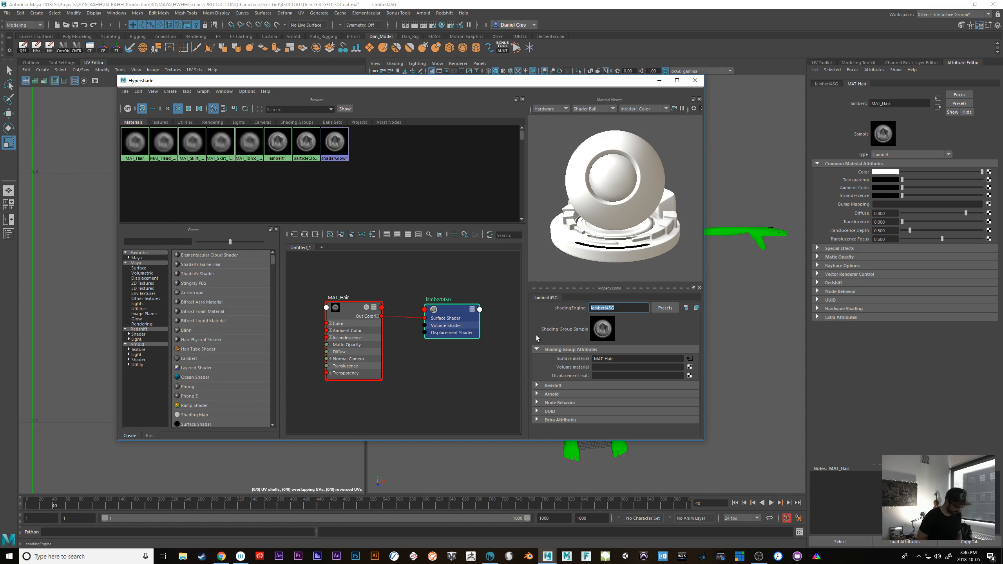
type("SG_Hair")
key("Return")
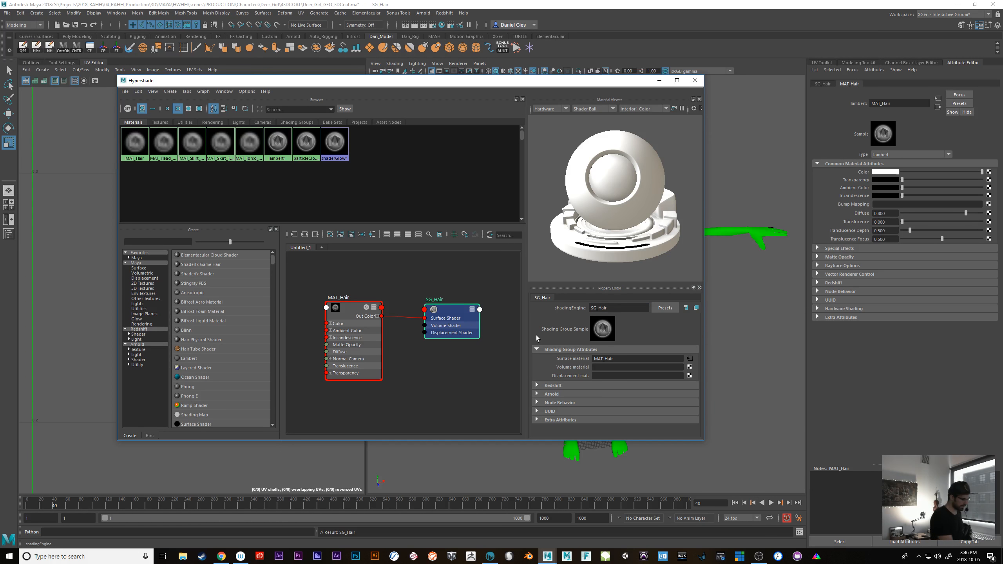
Graph the MAT_Head_Neck_Arms_Legs material and rename its shading group as SG_Head_Neck_Arms_Legs
left_click(158, 144)
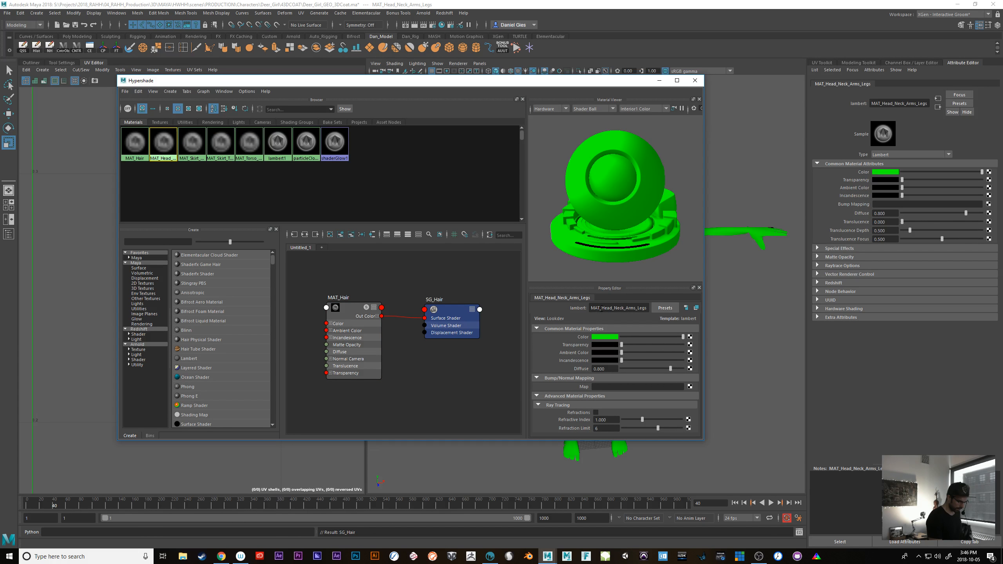
left_click_drag(602, 308, 714, 309)
key("ctrl+c")
left_click(422, 322)
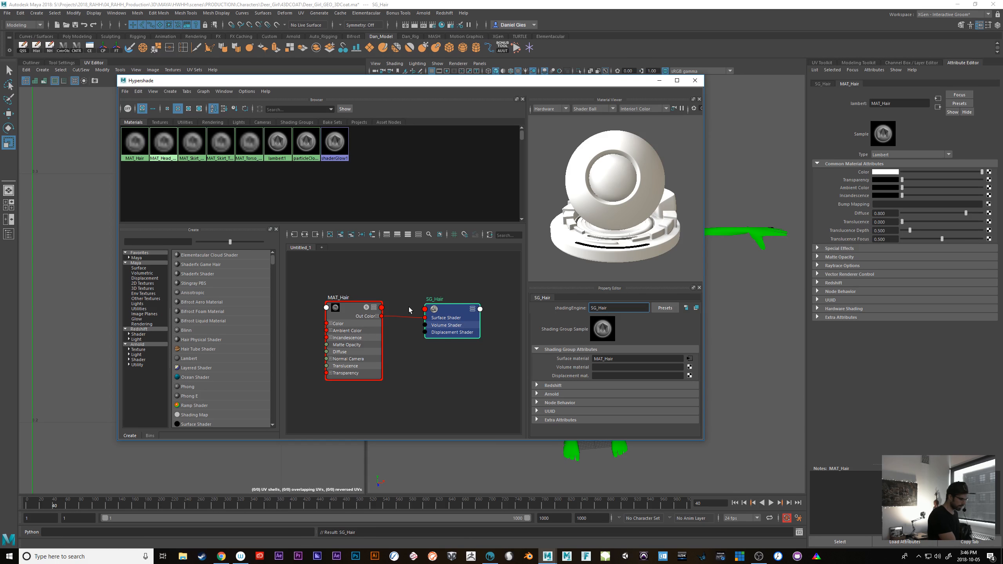
right_click_drag(160, 147, 173, 171)
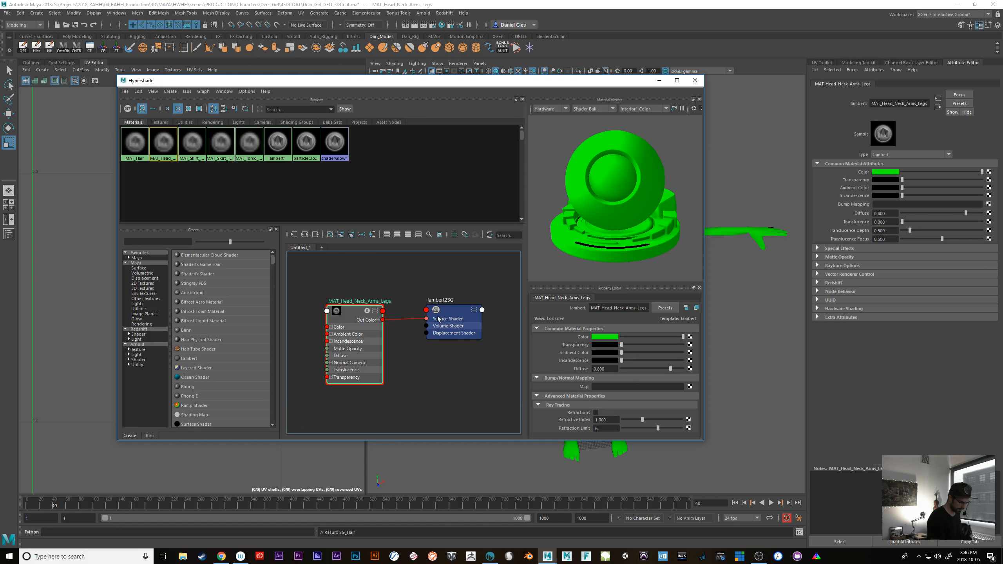
left_click(450, 313)
left_click_drag(626, 309, 501, 357)
type("S")
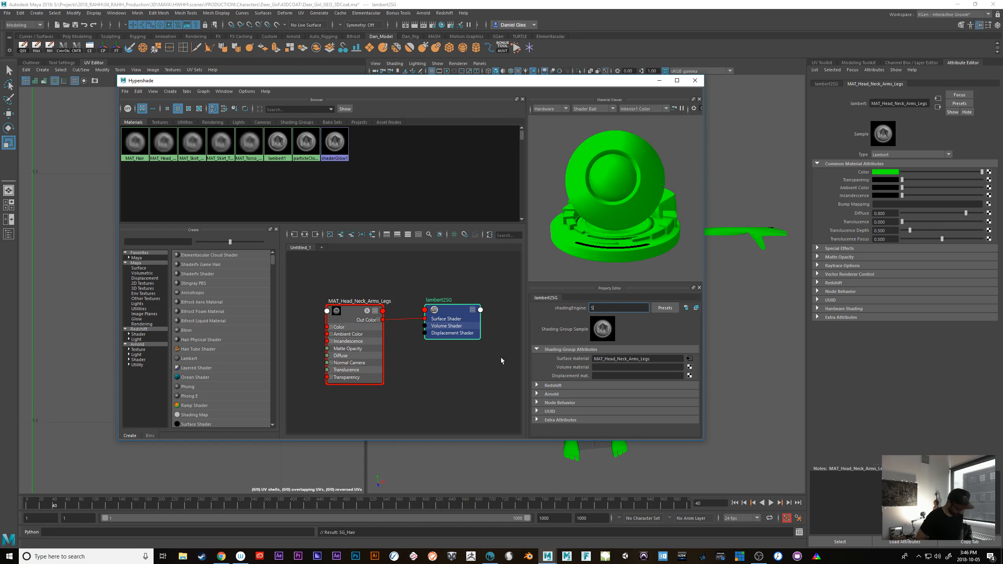
type("G_")
key("ctrl+v")
key("Return")
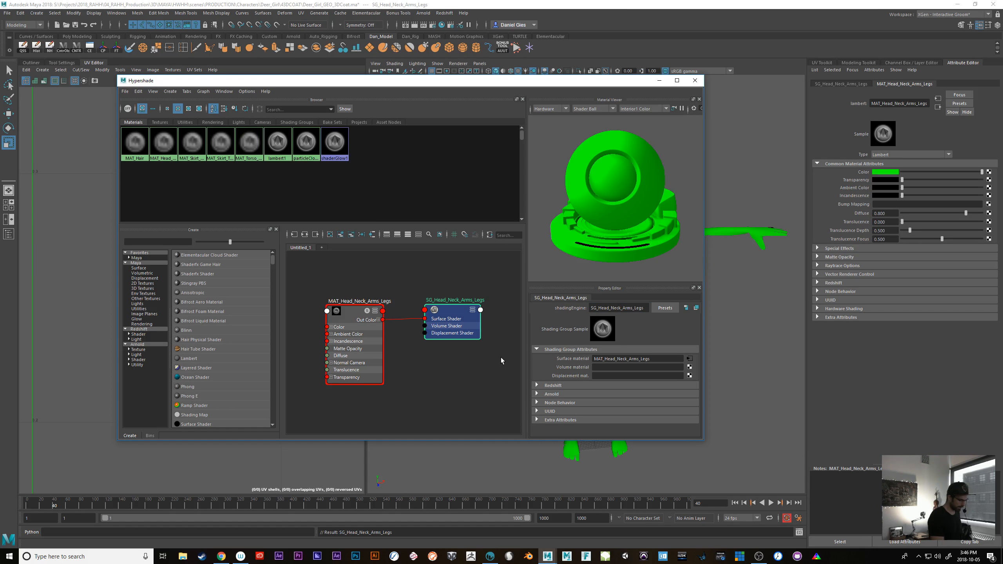
Graph the MAT_Skirt_Dress material and rename its shading group as SG_MAT_Skirt_Dress
left_click(187, 149)
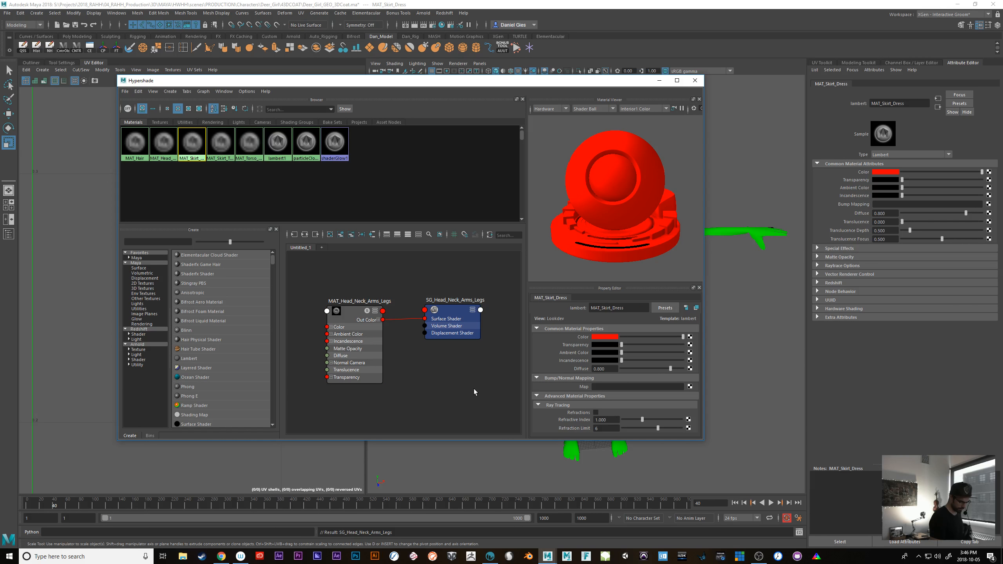
right_click_drag(191, 139, 214, 159)
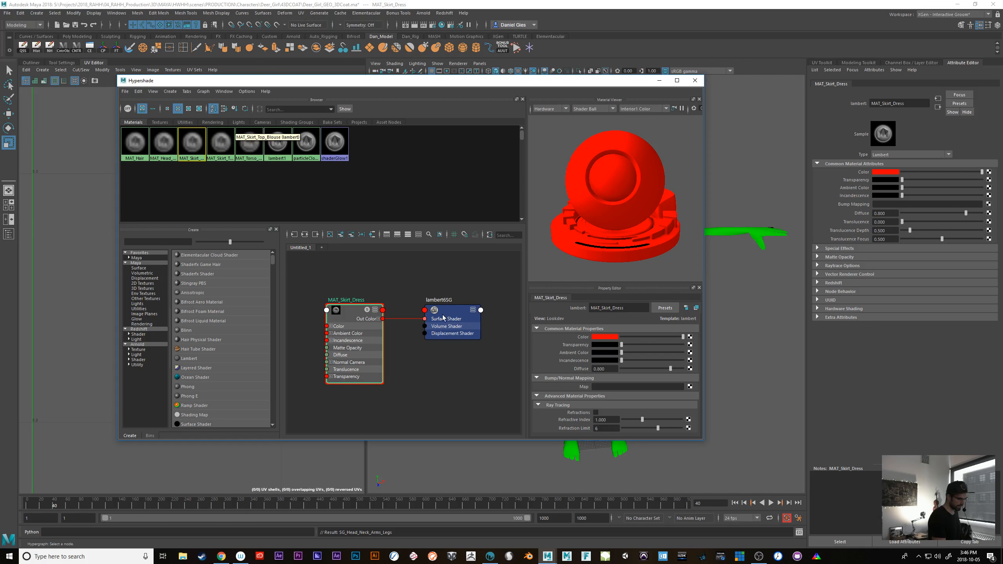
left_click(453, 310)
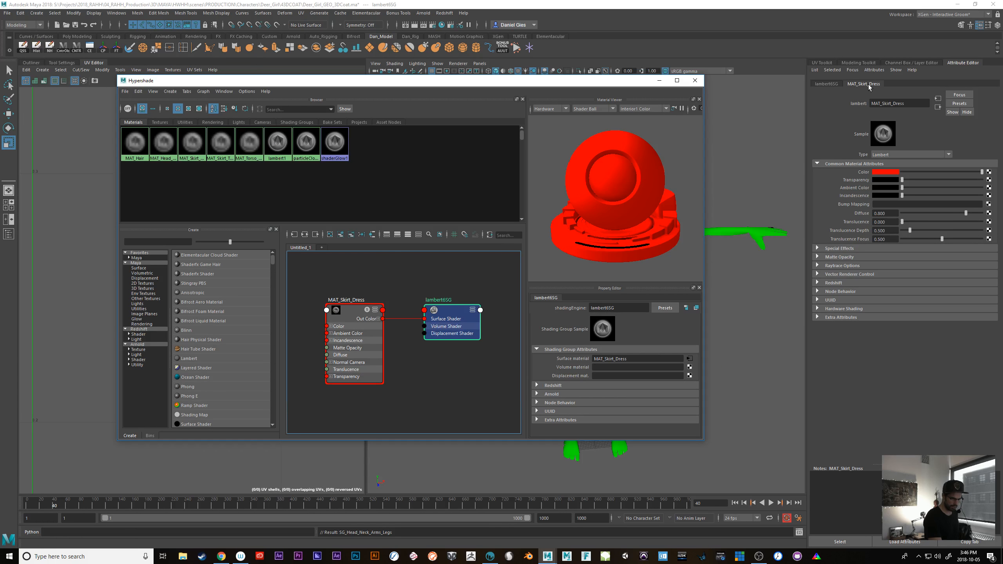
left_click(826, 83)
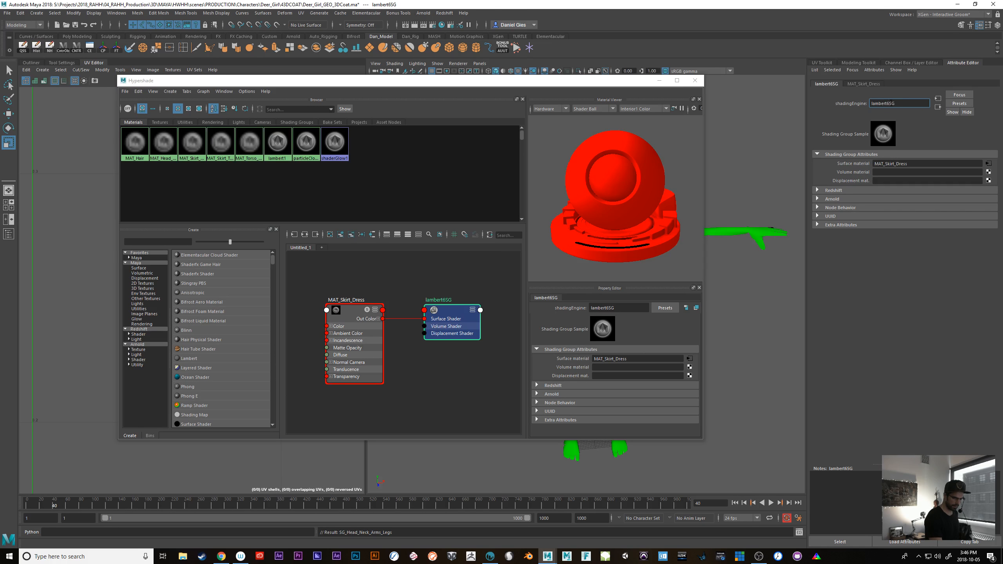
left_click(864, 85)
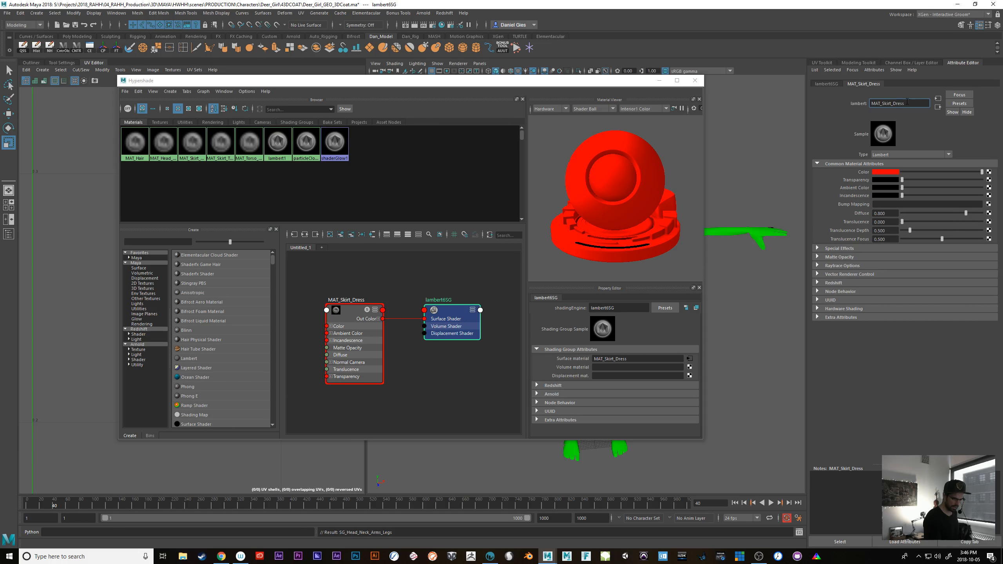
left_click_drag(907, 101, 862, 103)
key("ctrl+c")
left_click(826, 84)
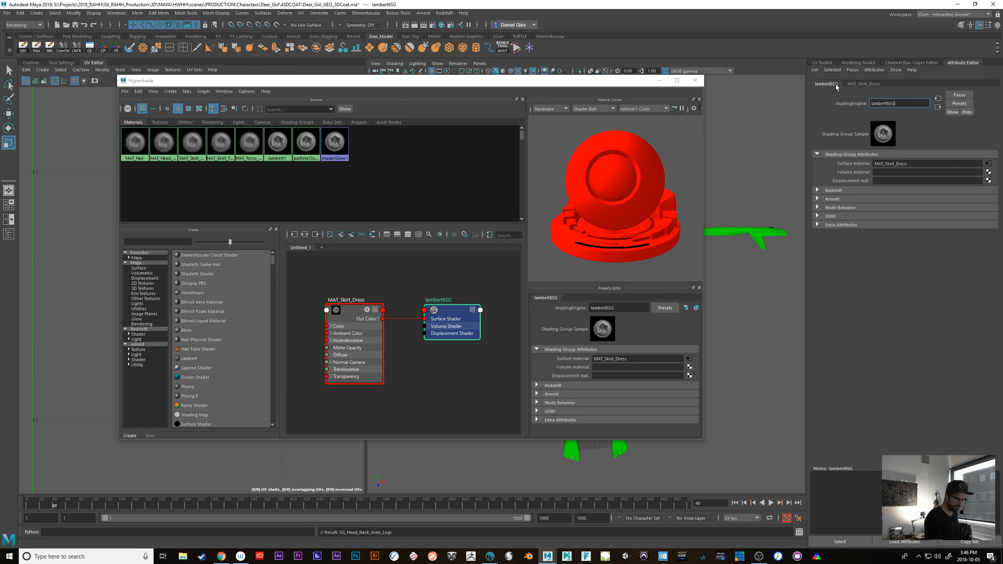
double_click(905, 103)
type("SG_")
key("ctrl+v")
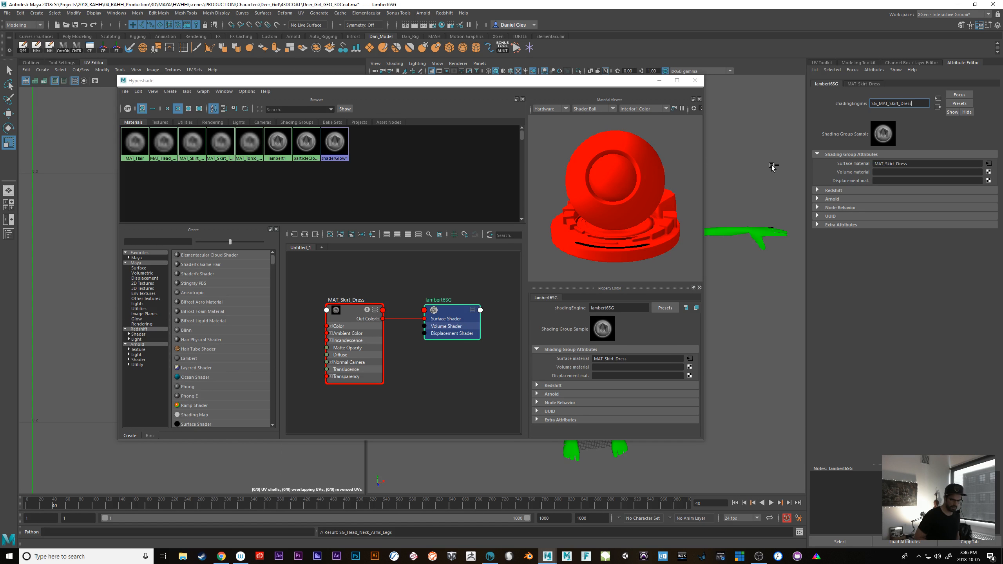
key("Return")
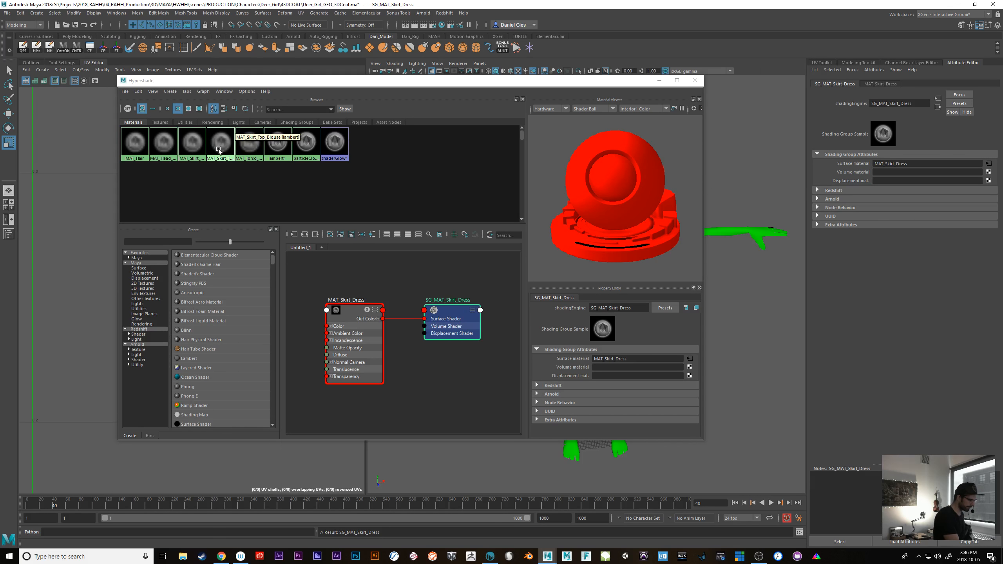
Graph the MAT_Torso_Sleeves_Trim_Antlers material together with its connected shading group
left_click(194, 148)
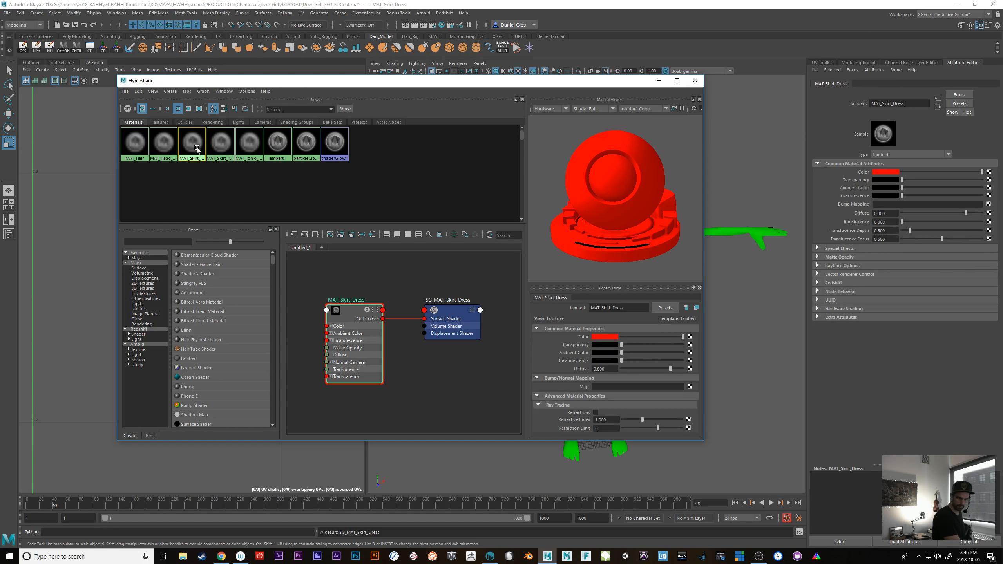
left_click(221, 143)
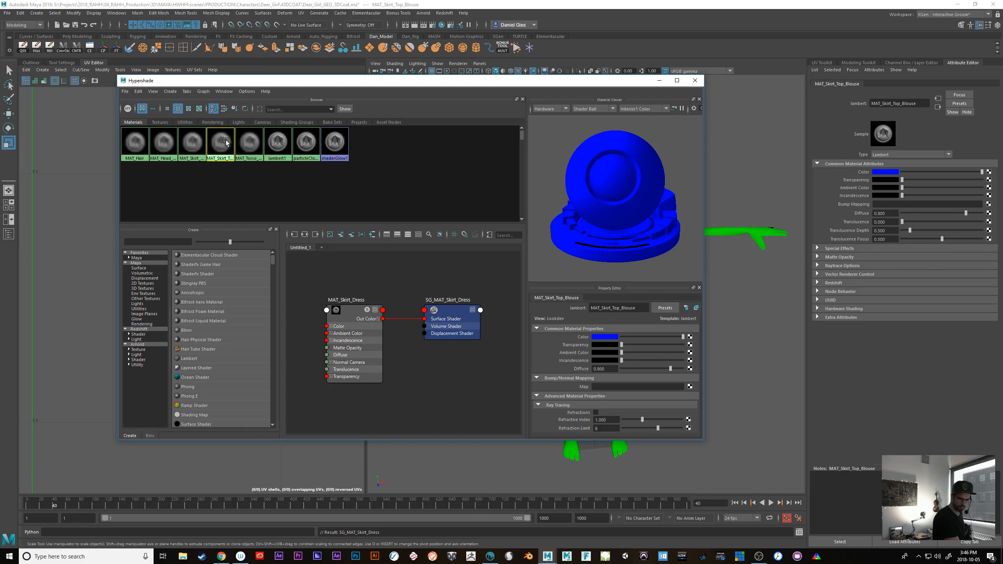
left_click(242, 143)
left_click(221, 147)
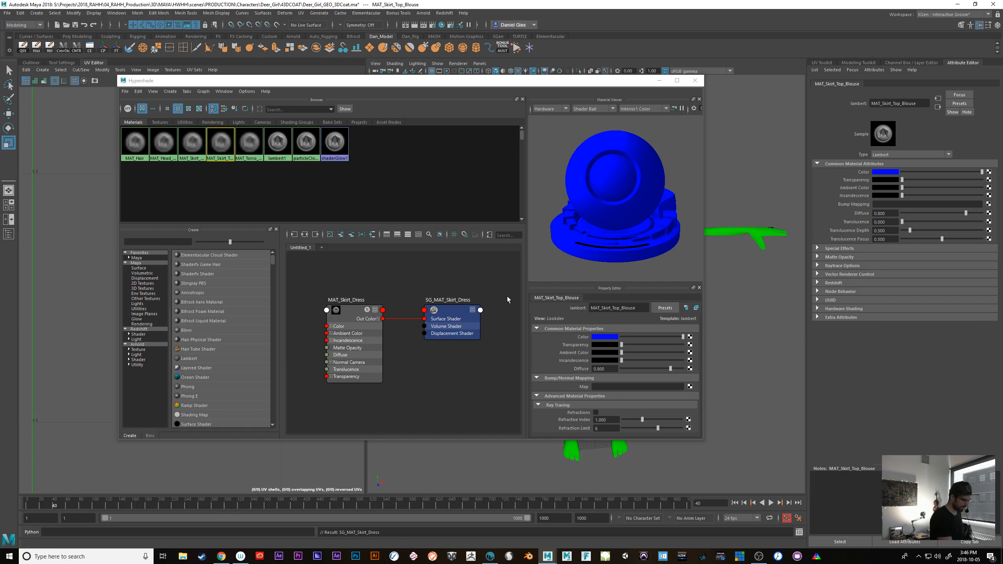
left_click(249, 143)
right_click(249, 147)
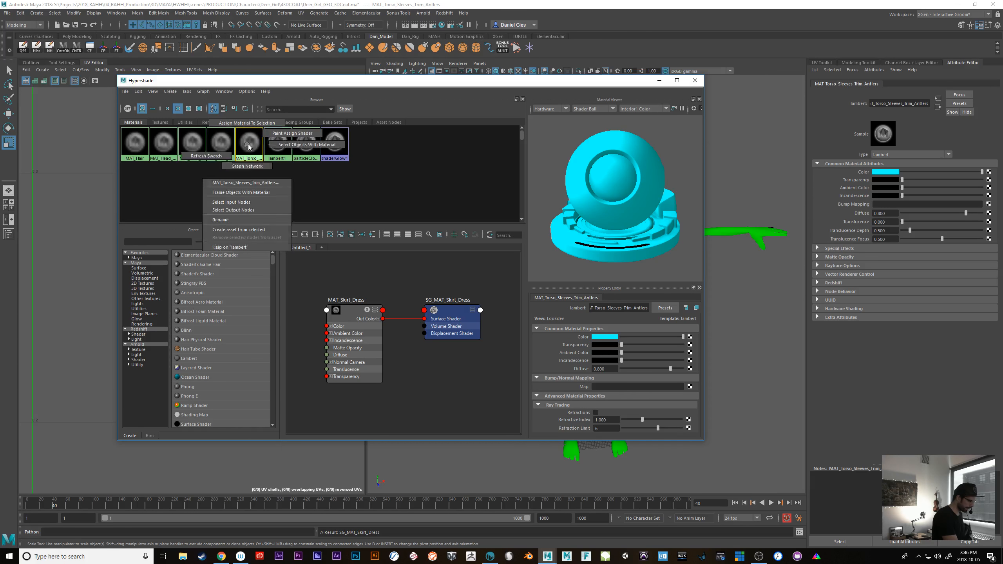
left_click(247, 166)
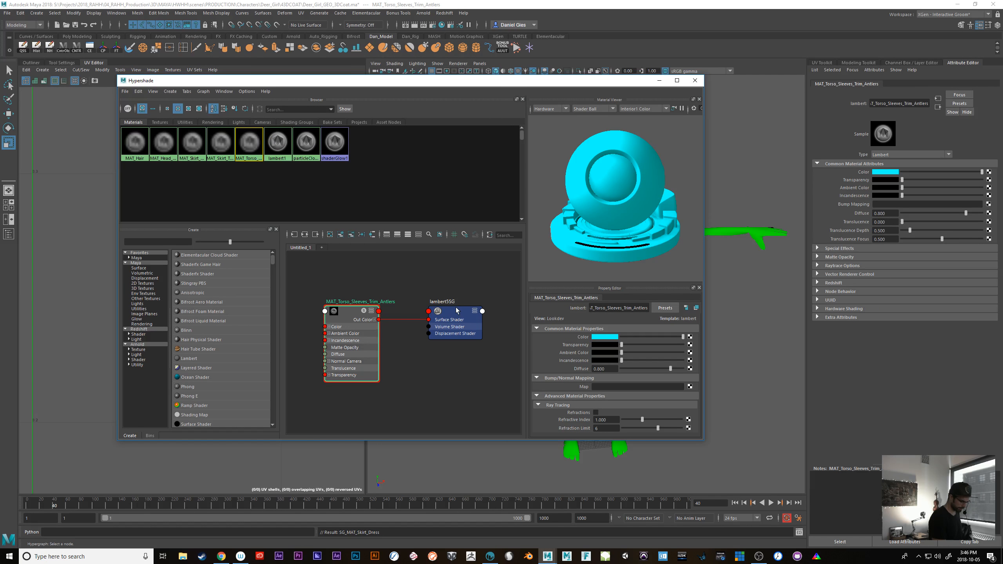
Rename the shading group connected to MAT_Torso_Sleeves_Trim_Antlers as SG_Torso_Sleeves_Trim_Antlers, reusing the material's name
left_click(457, 311)
left_click(885, 84)
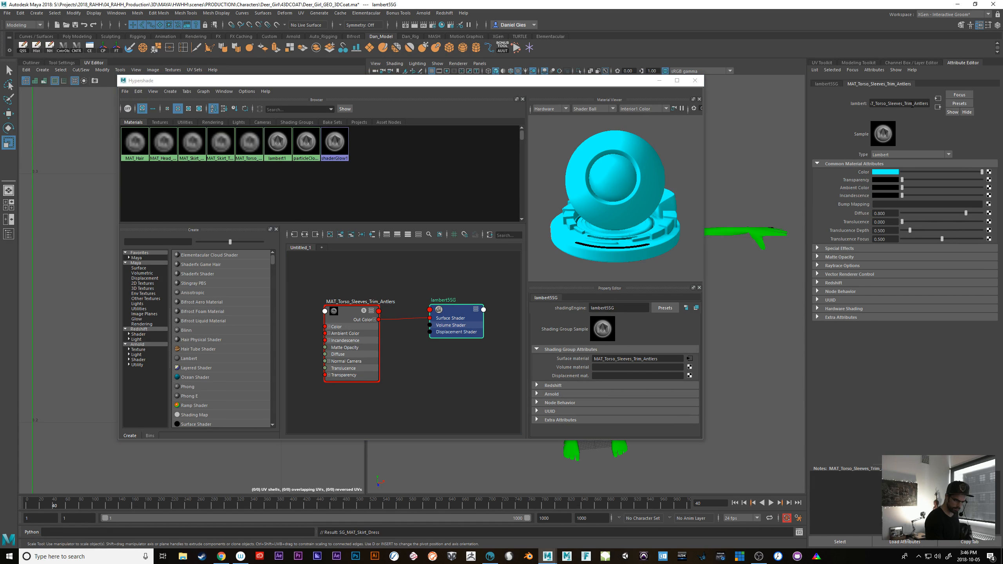
left_click_drag(874, 101, 862, 107)
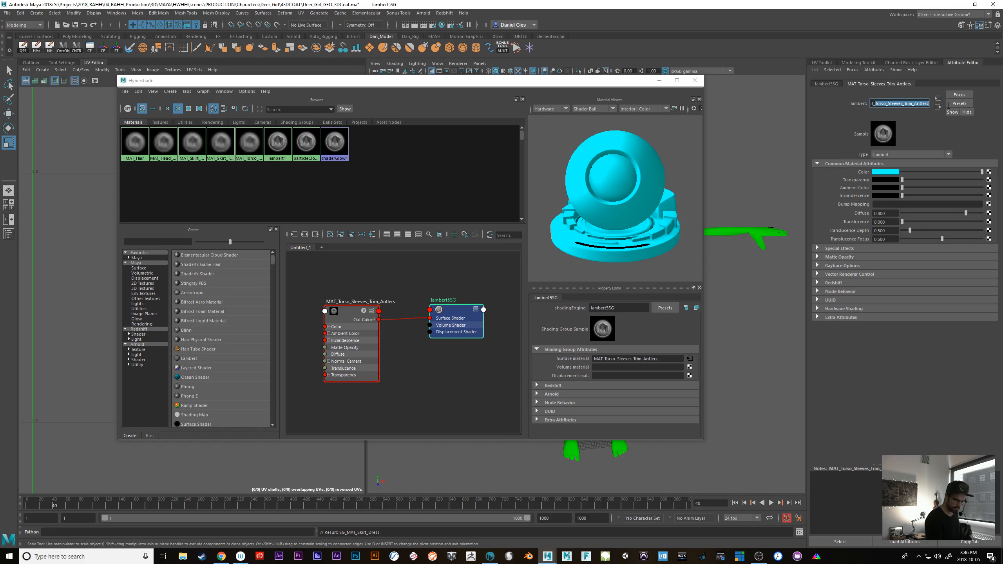
left_click(831, 83)
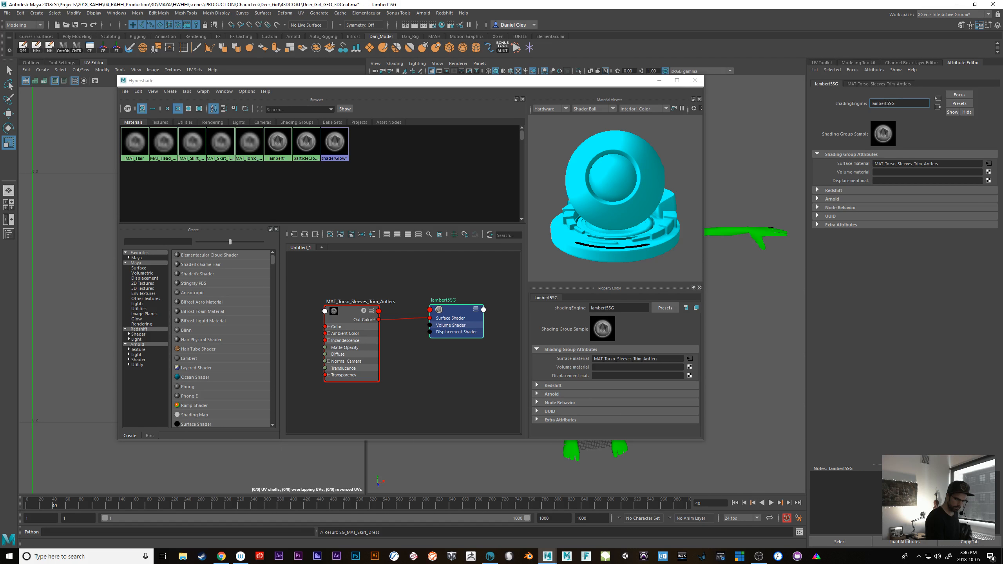
left_click_drag(905, 103, 785, 144)
type("Torso_Sleeves_Trim_Antlers")
type("SG_")
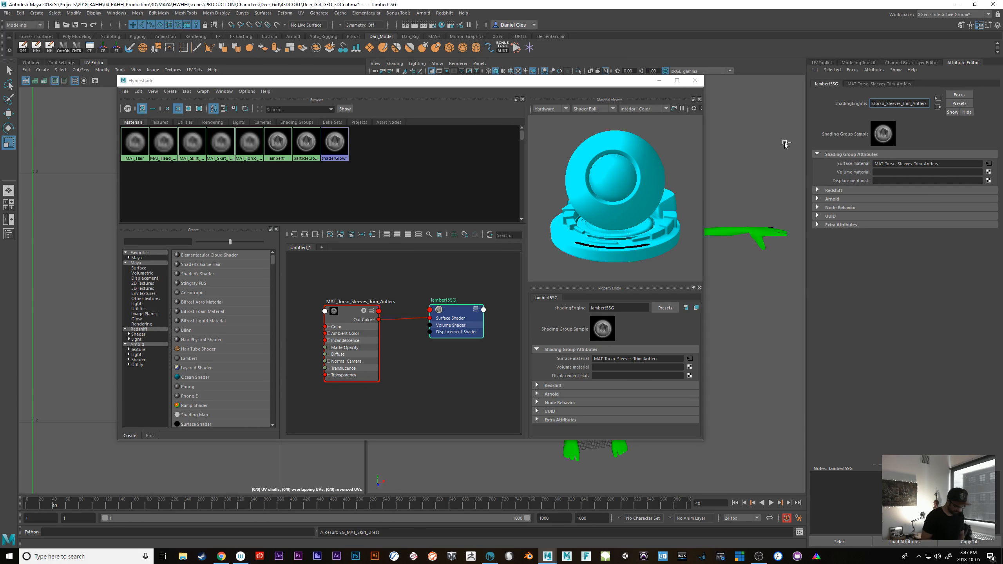
key("Return")
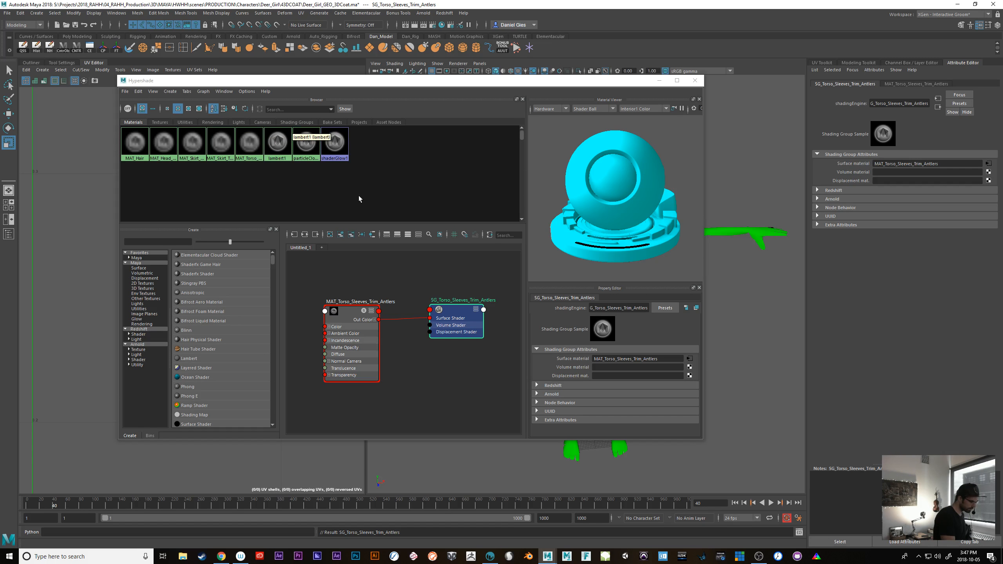
Graph the MAT_Skirt_Top_Blouse material and rename its shading group as SG_Skirt_Top_Blouse
right_click_drag(253, 142, 253, 159)
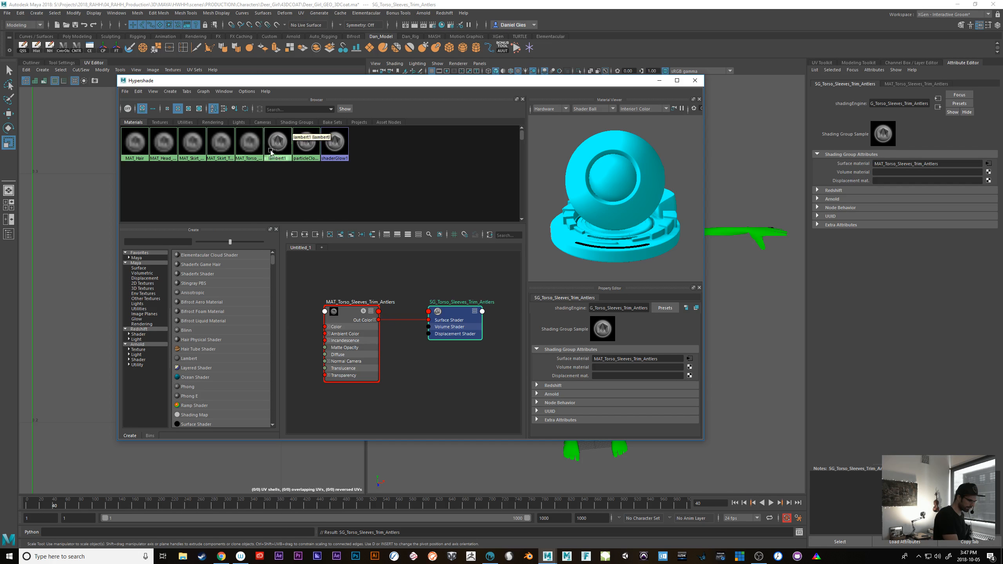
left_click(457, 318)
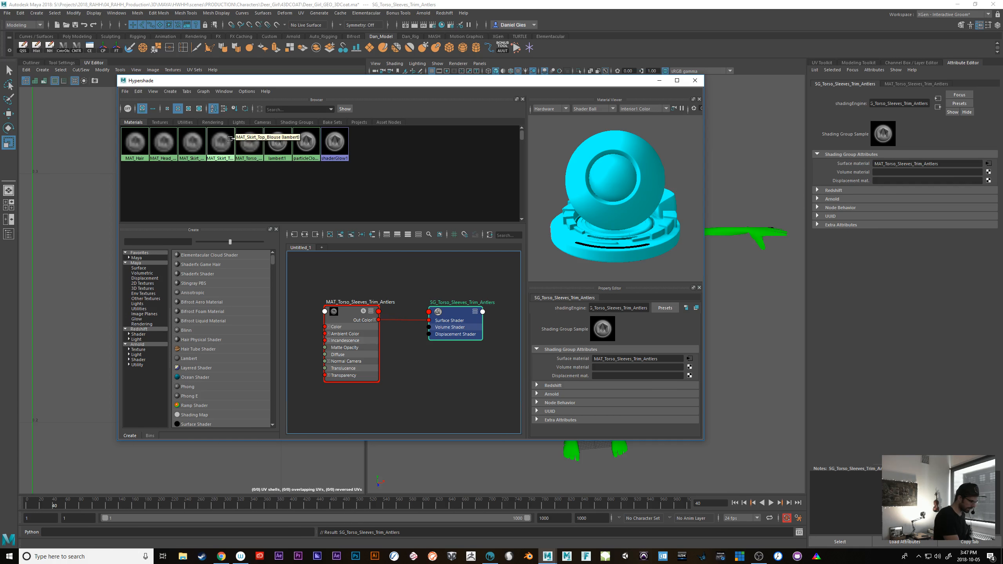
mouse_move(216, 141)
right_mouse_down()
mouse_move(218, 156)
mouse_move(219, 144)
right_mouse_up()
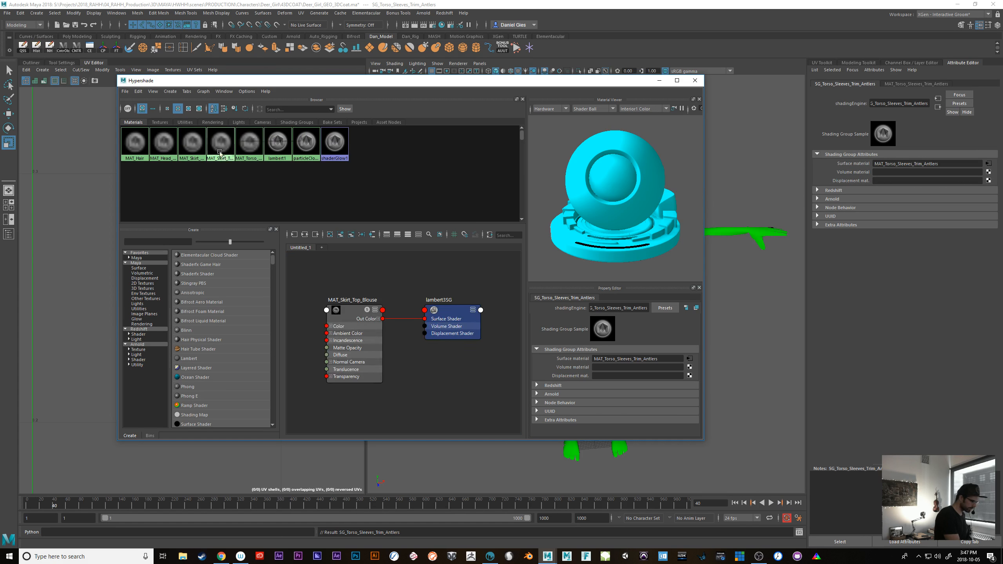
left_click(455, 311)
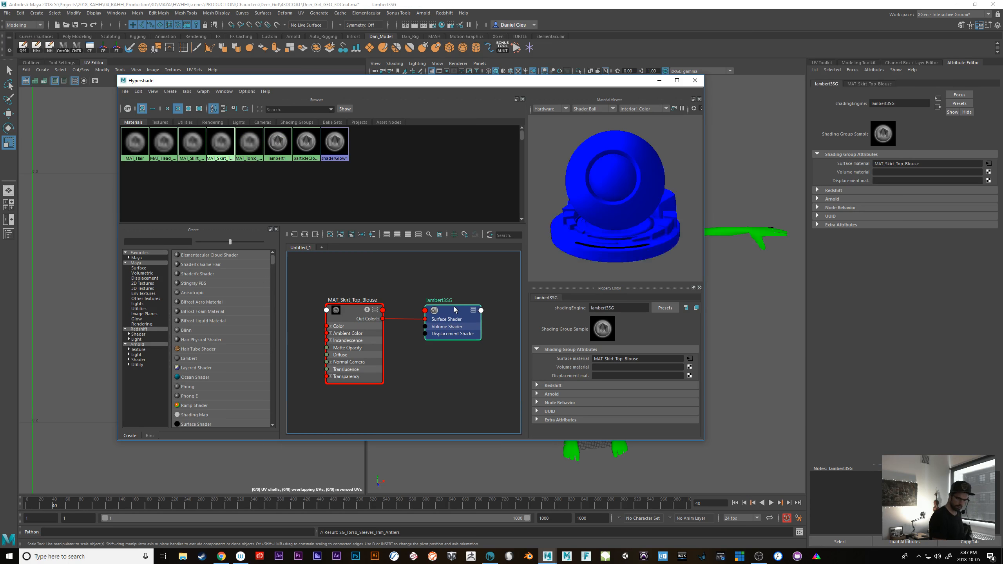
left_click(352, 312)
left_click_drag(916, 103, 882, 103)
key("ctrl+c")
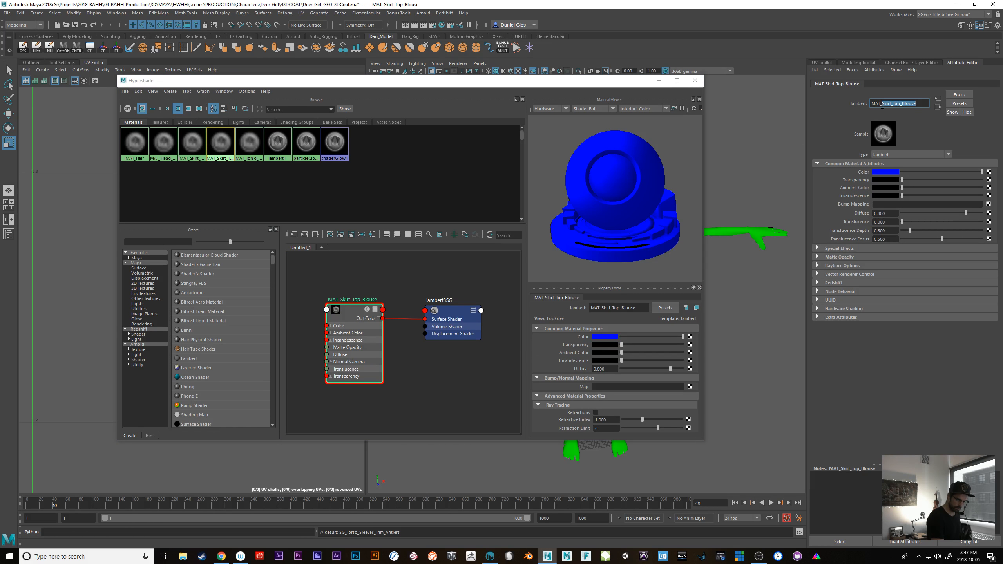
left_click(453, 311)
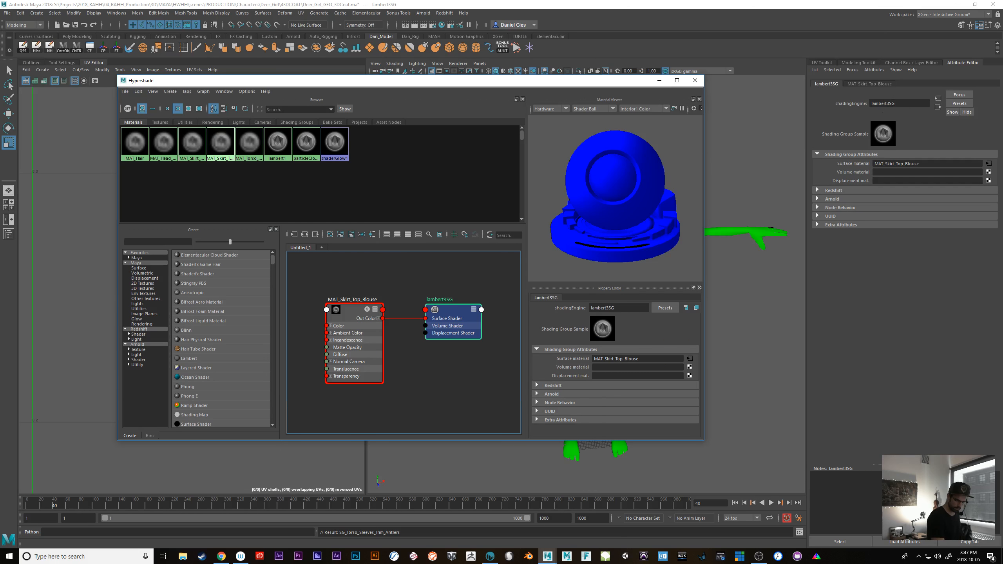
type("SG_")
key("ctrl+v")
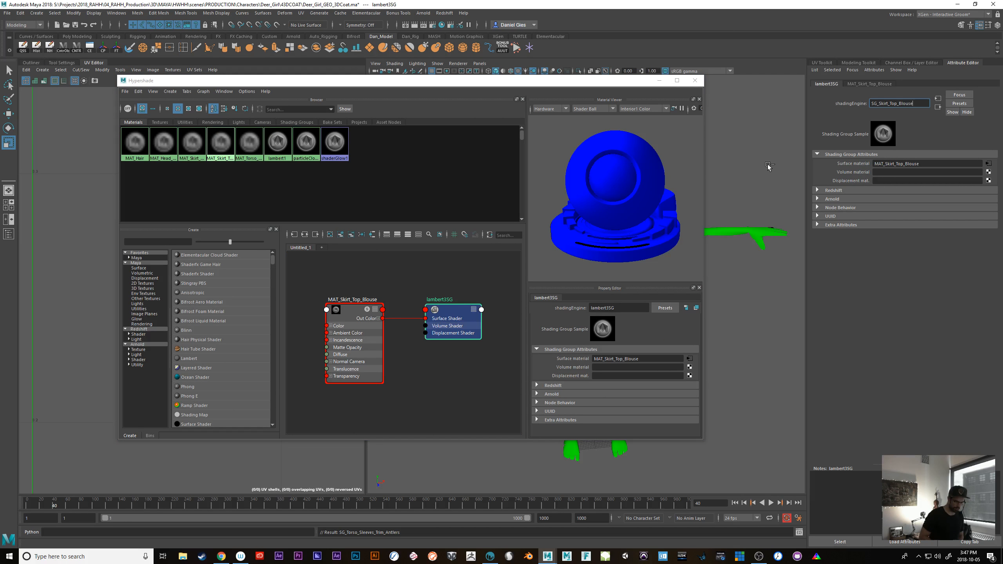
key("Return")
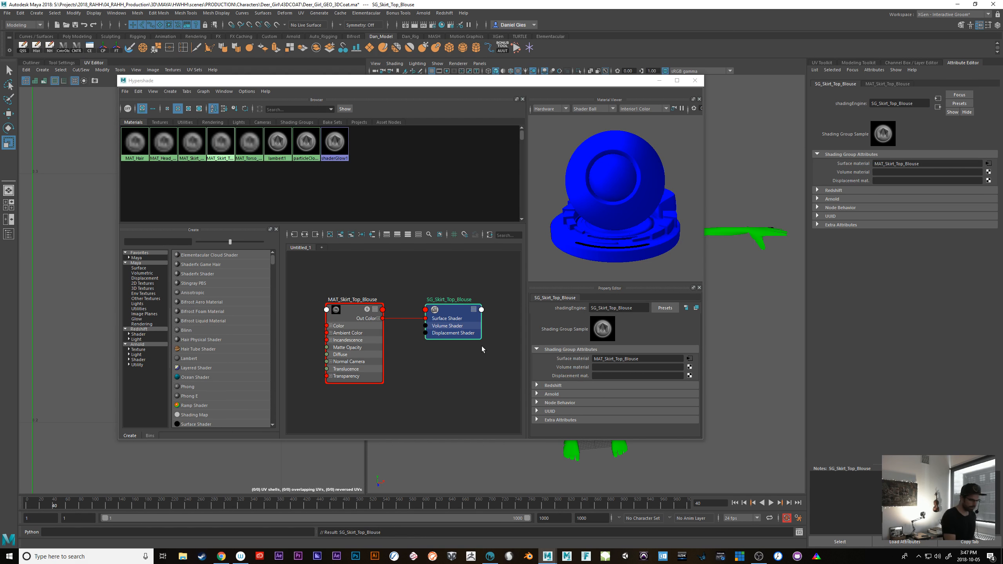
Check the shading group names of MAT_Skirt_Dress, MAT_Head_Neck_Arms_Legs and MAT_Hair by graphing each, and close the Hypershade
right_click(194, 140)
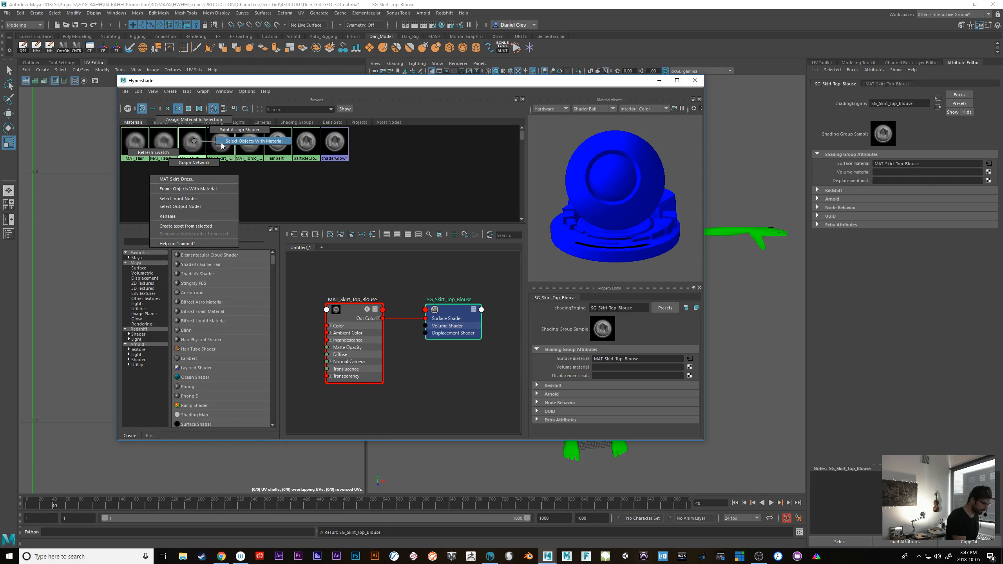
left_click(195, 162)
right_click(166, 143)
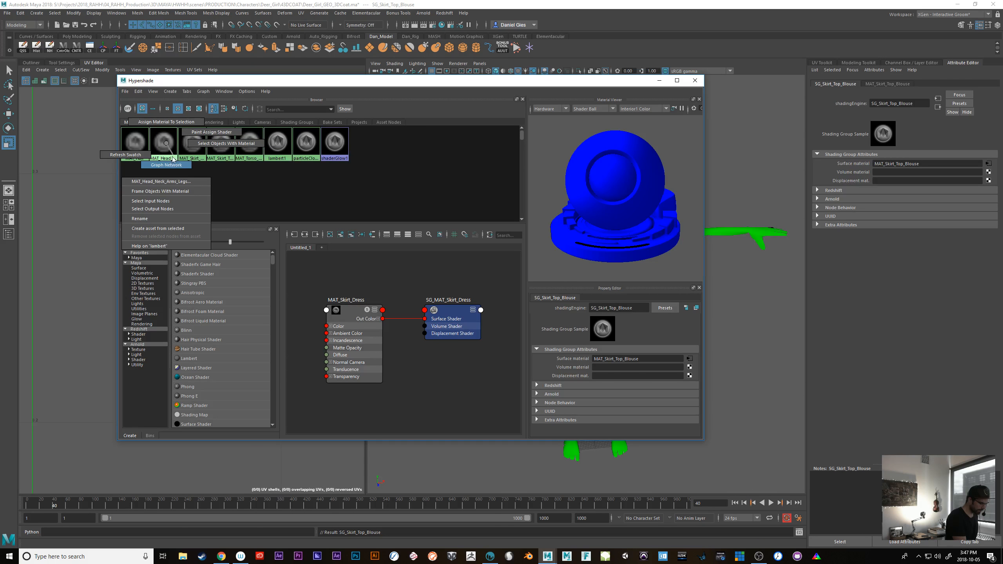
left_click(173, 160)
right_click(139, 140)
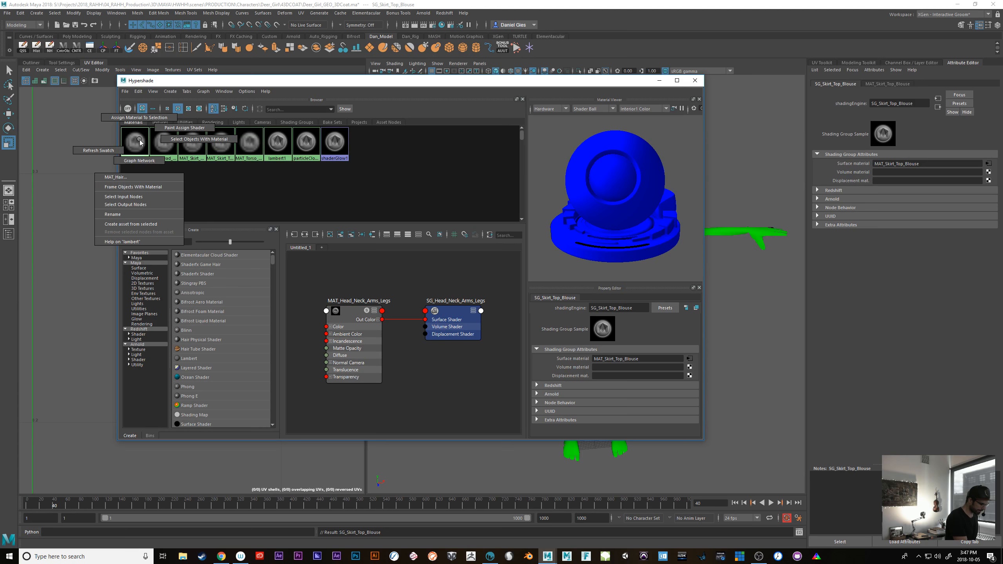
left_click(139, 160)
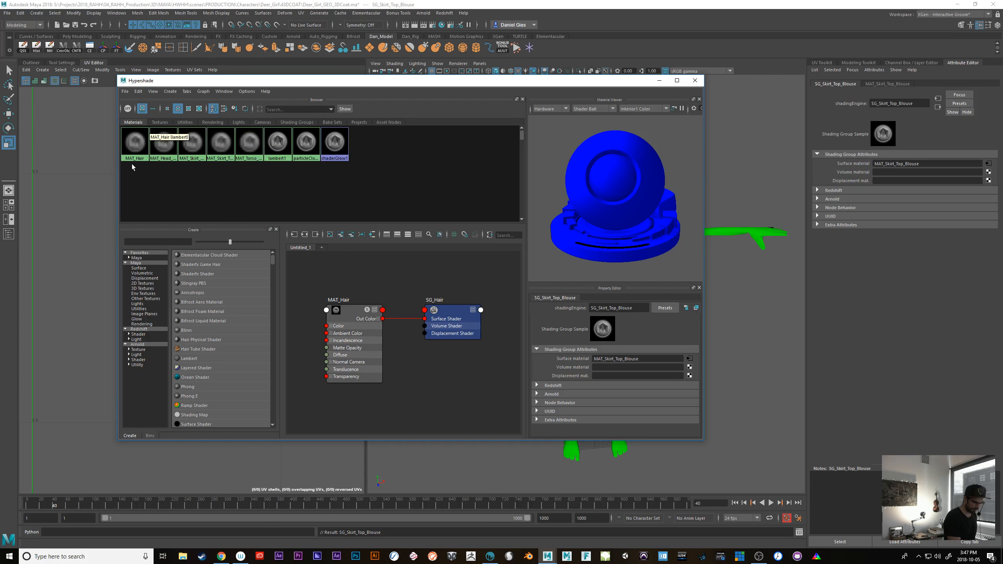
left_click(695, 81)
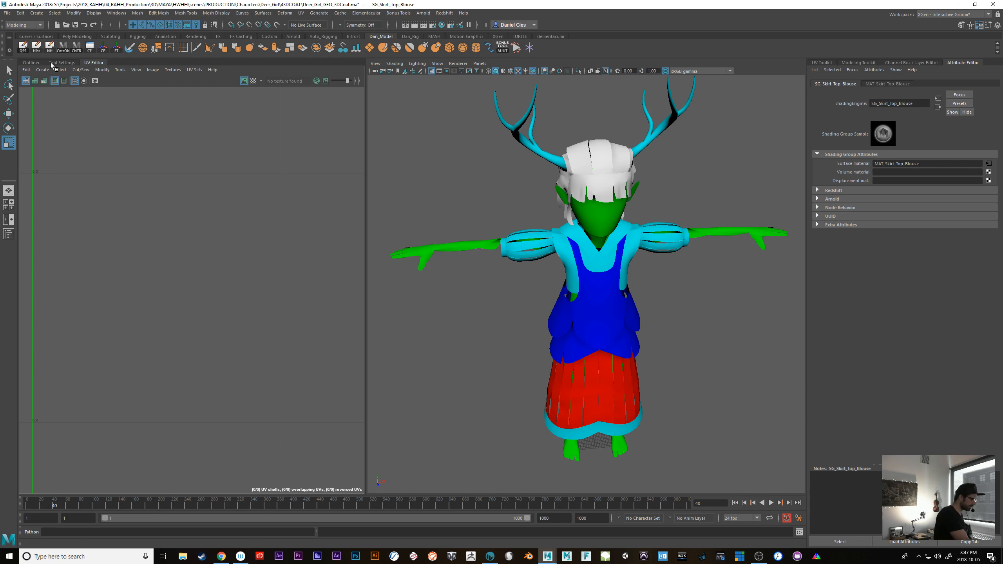
Select all meshes from GEO_DG_Skirt_Dress through GEO_DG_Antlers and export them as OBJ, overwriting DeerGirl_Ver_01.obj
left_click(32, 62)
left_click(59, 119)
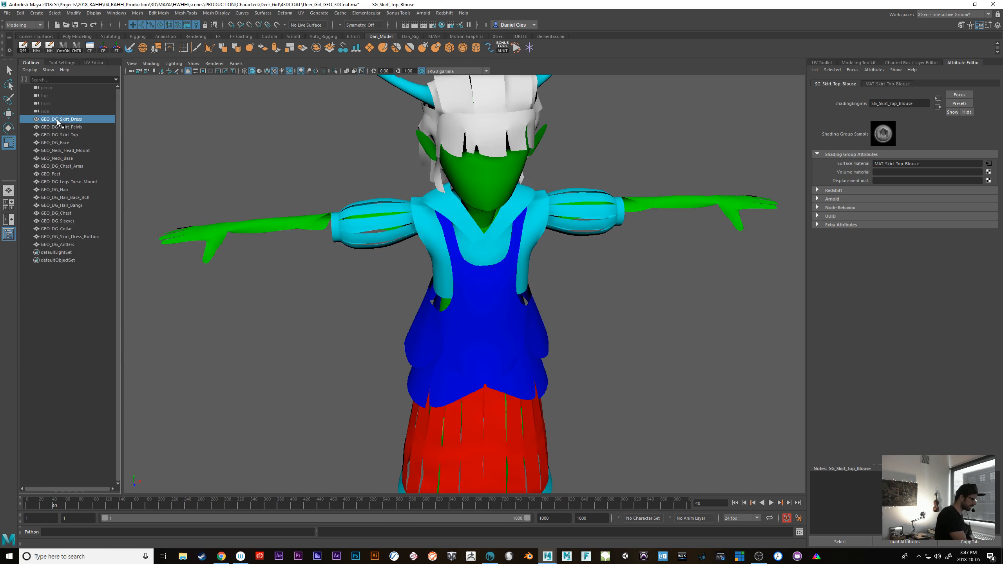
left_click(70, 245, "shift")
left_click(7, 13)
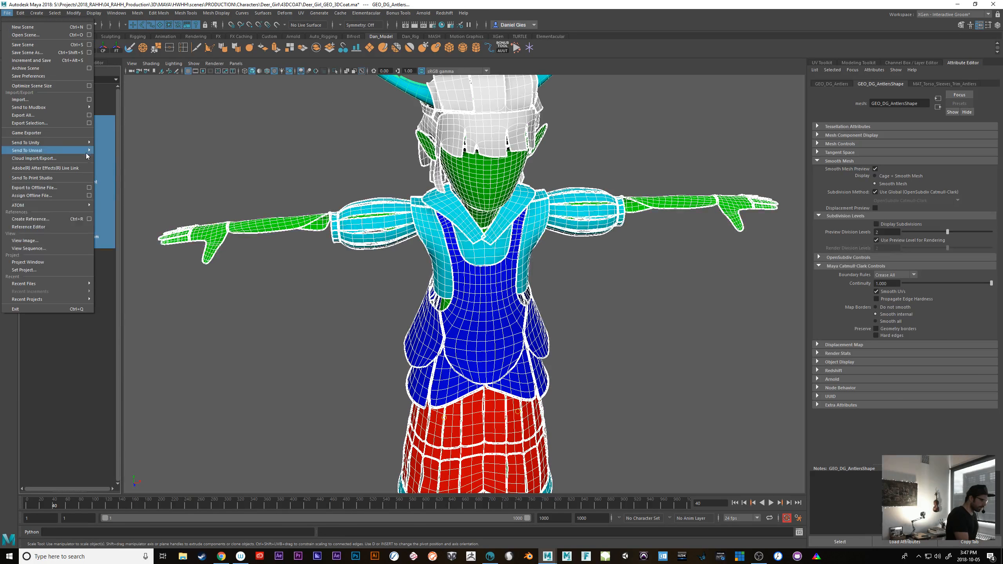
left_click(71, 124)
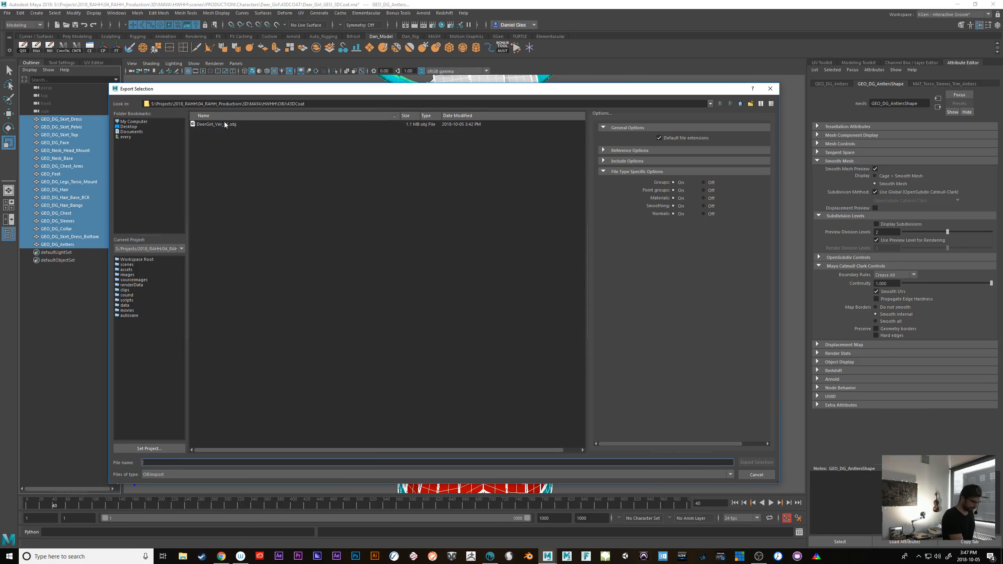
left_click(225, 124)
left_click(756, 462)
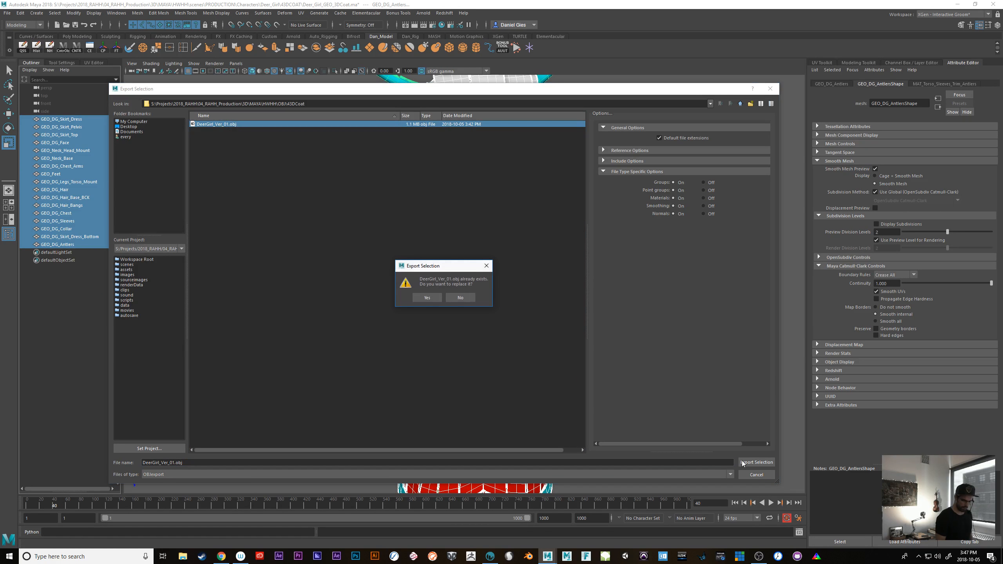
left_click(434, 301)
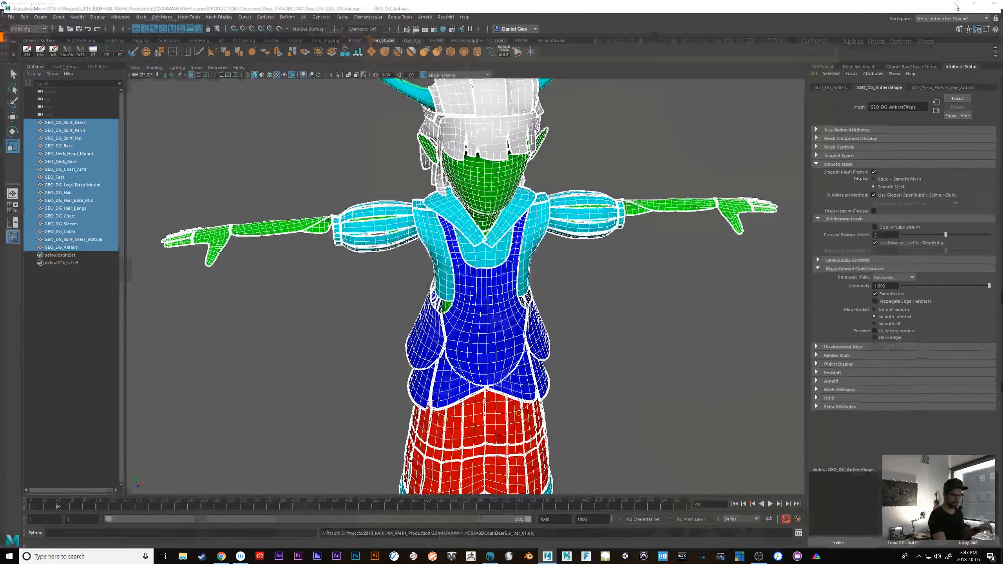
Switch to 3D-Coat and load the exported deer girl OBJ for per-pixel painting
left_click(547, 556)
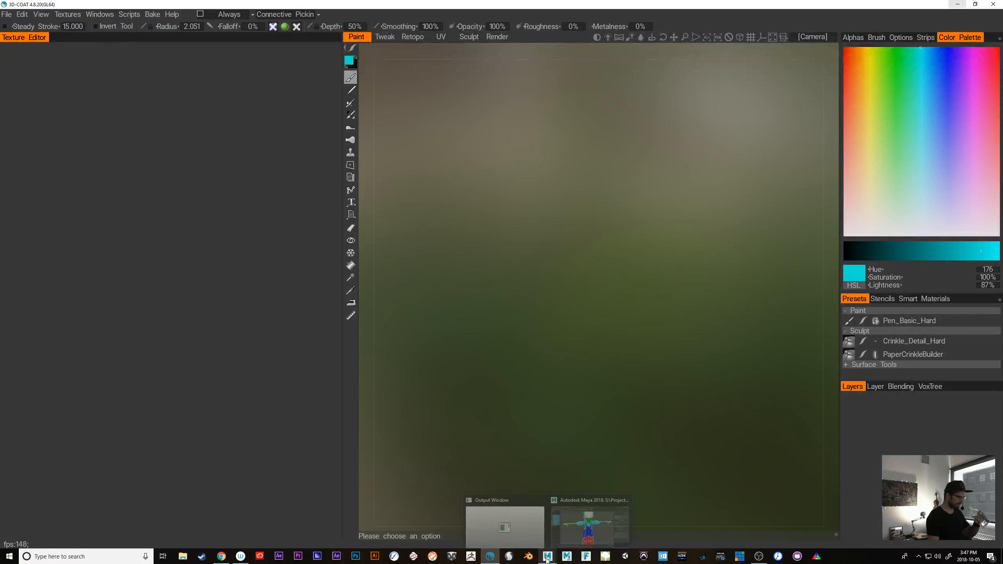
left_click(6, 14)
mouse_move(23, 100)
left_click(119, 101)
double_click(143, 87)
Import the model with initial subdivision 25920 and a texture size of 4096 for all UV sets
left_click(678, 172)
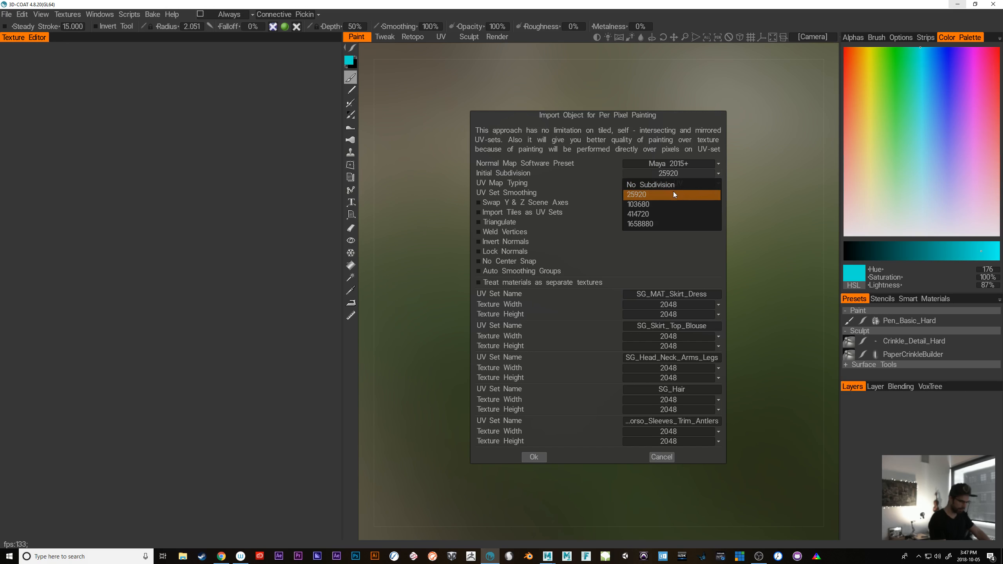
left_click(674, 191)
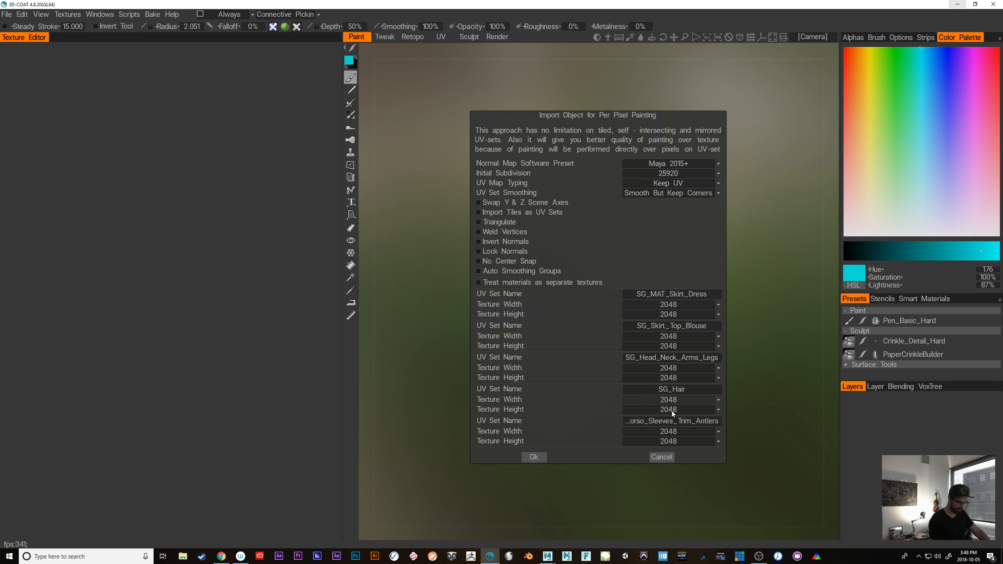
left_click(701, 306)
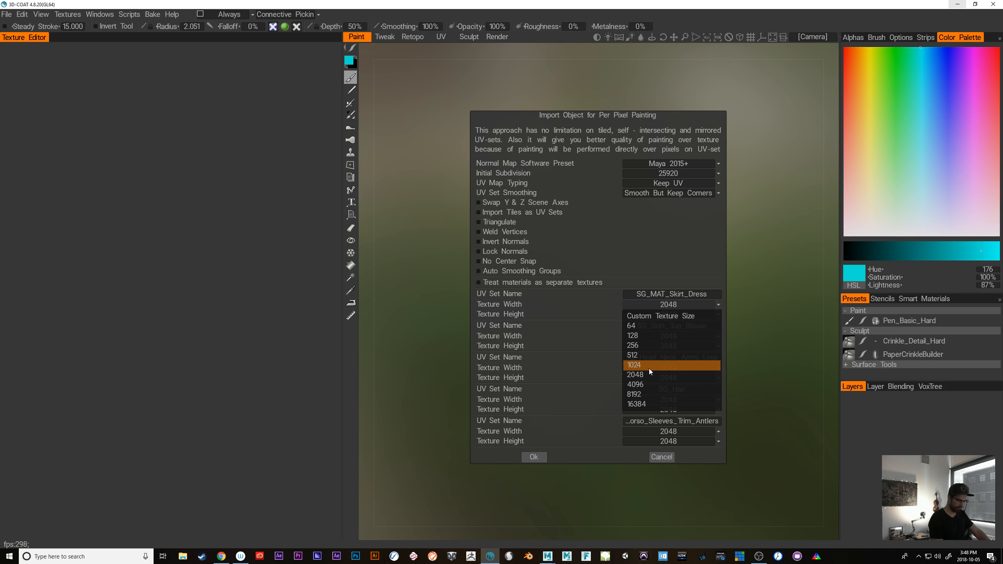
left_click(644, 384)
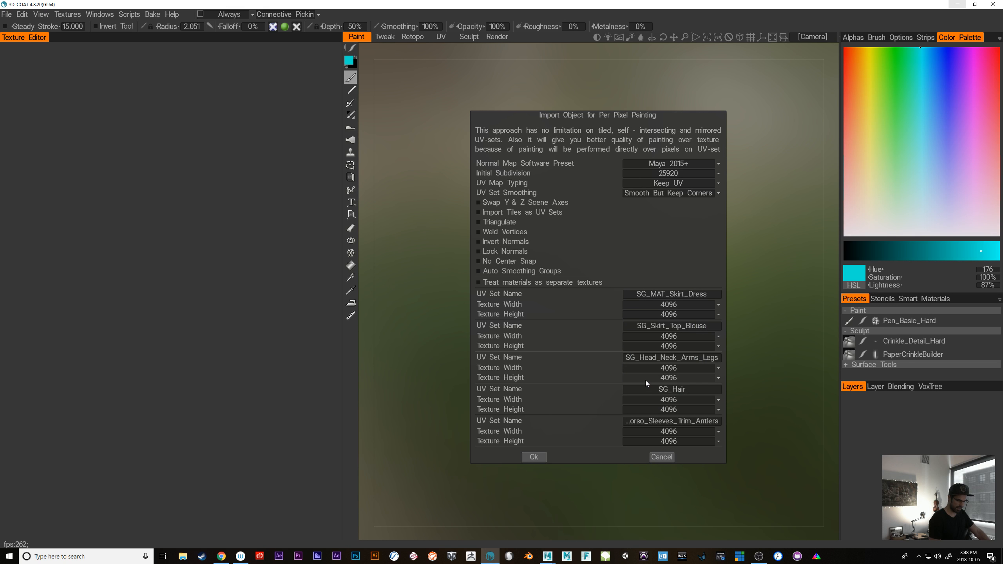
left_click(537, 459)
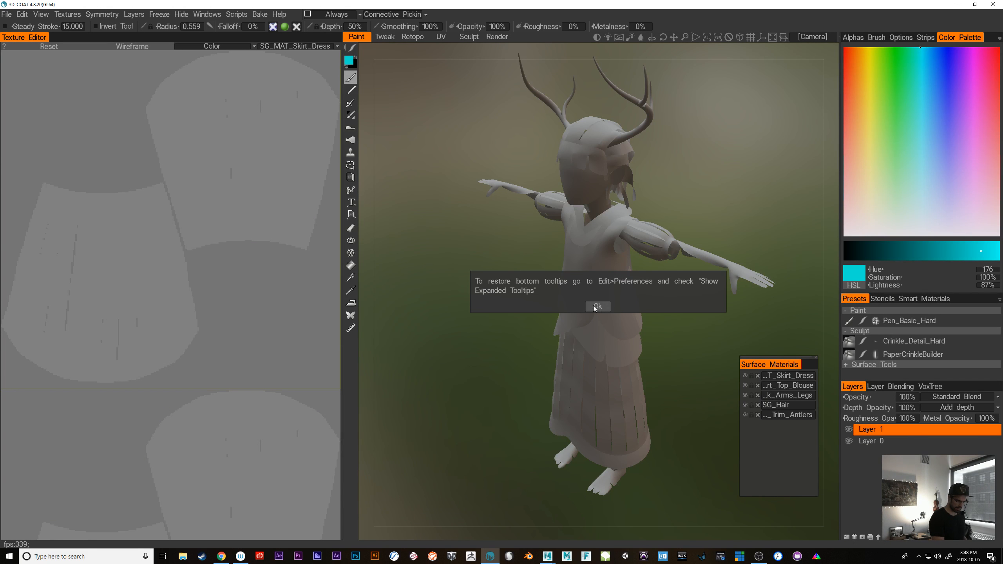
Move the Surface Materials list up beside the model's head and check the full name of its first material
left_click_drag(778, 365, 765, 150)
double_click(771, 158)
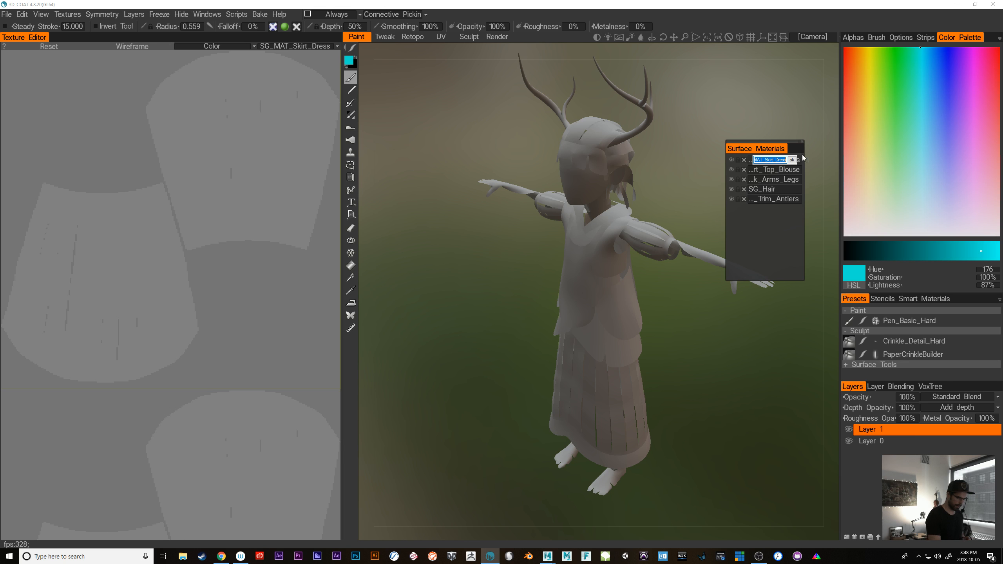
left_click(792, 159)
Show the UV wireframe of SG_MAT_Skirt_Dress in the Texture Editor and compare it with the skirt on the model
left_click(135, 46)
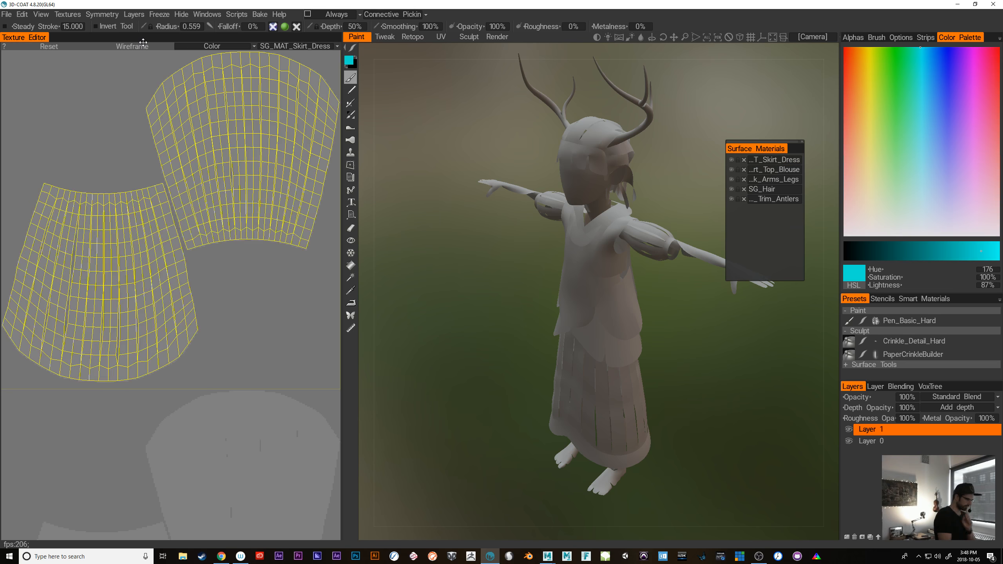
middle_click_drag(270, 297, 248, 340)
middle_click_drag(223, 273, 212, 357)
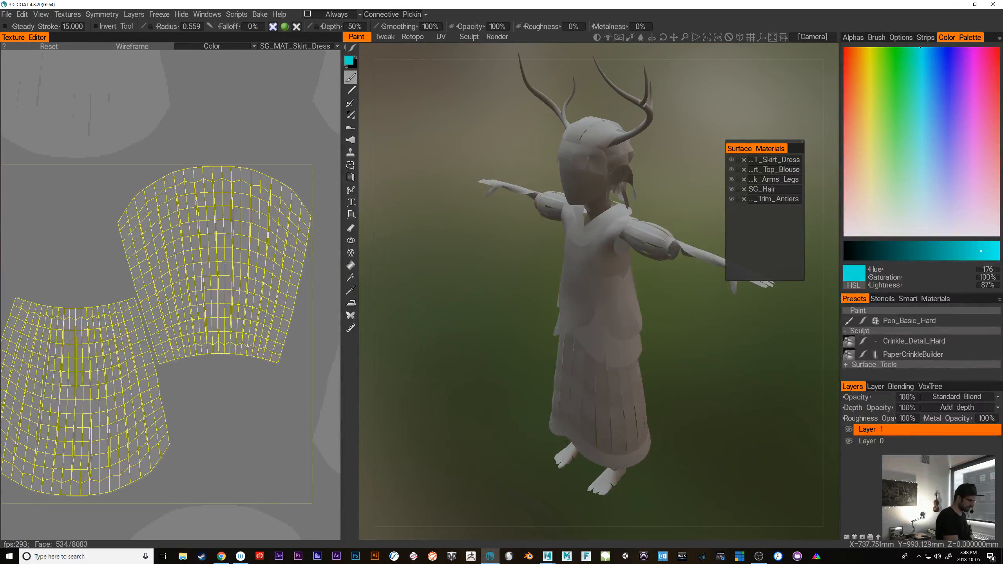
middle_click_drag(213, 417, 237, 369)
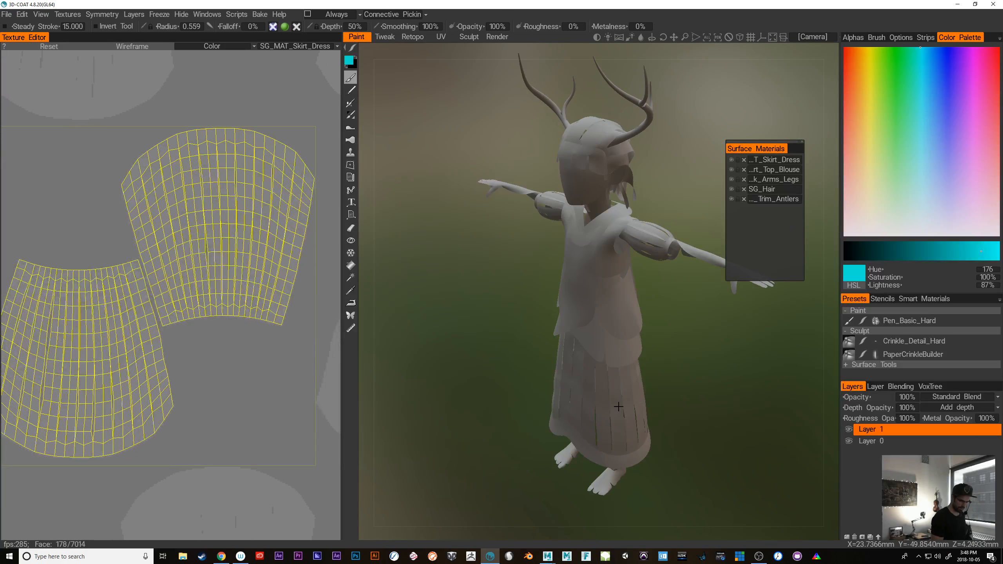
left_click_drag(634, 409, 666, 386, "alt")
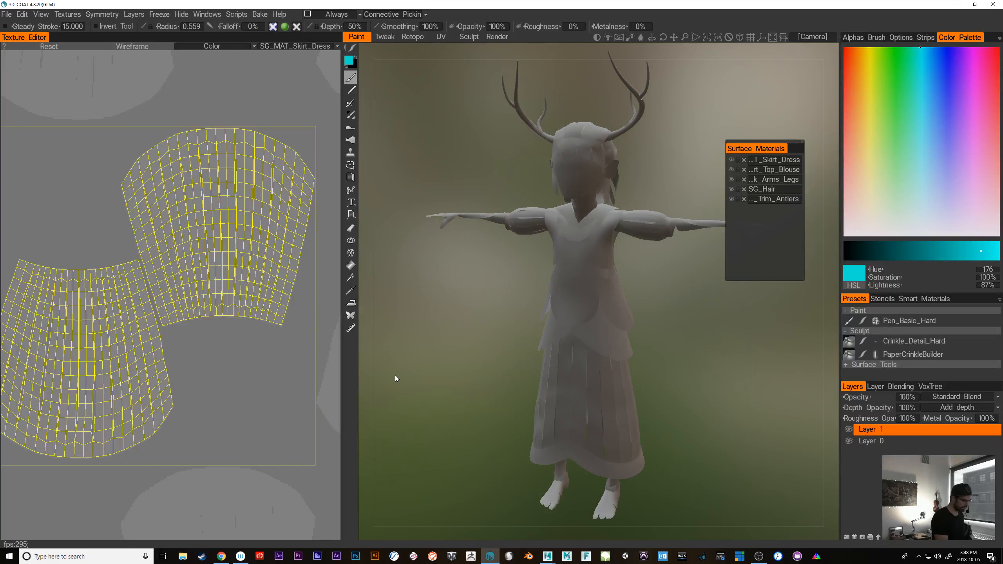
Display the SG_Skirt_Top_Blouse UV set in the Texture Editor and frame its layout
left_click(303, 47)
left_click(318, 58)
left_click(298, 48)
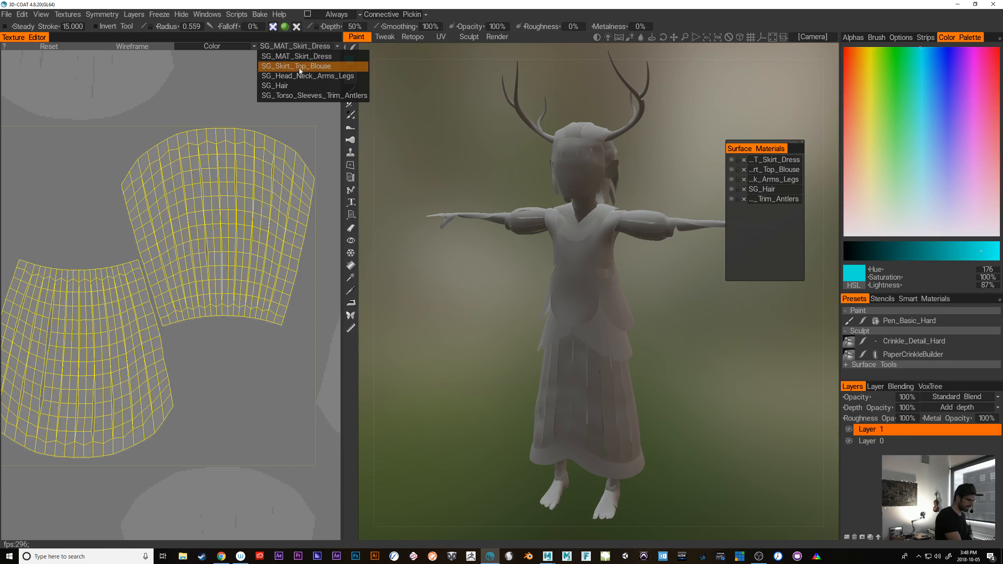
left_click(300, 67)
middle_click_drag(196, 270, 250, 270, "alt")
Display the SG_Torso_Sleeves_Trim_Antlers UV set and examine its UV shells up close
left_click(301, 47)
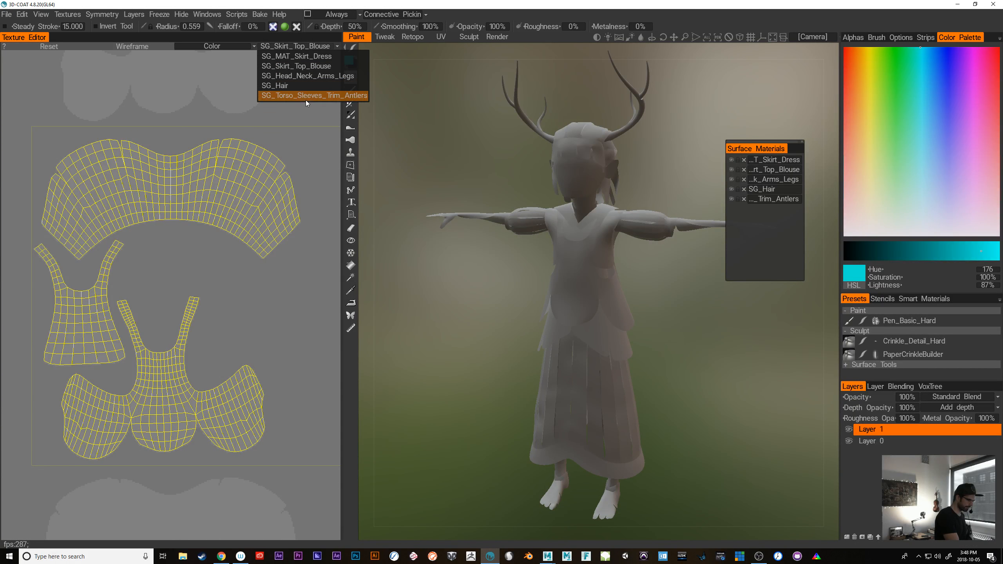
left_click(308, 97)
scroll(206, 411, "up", 4)
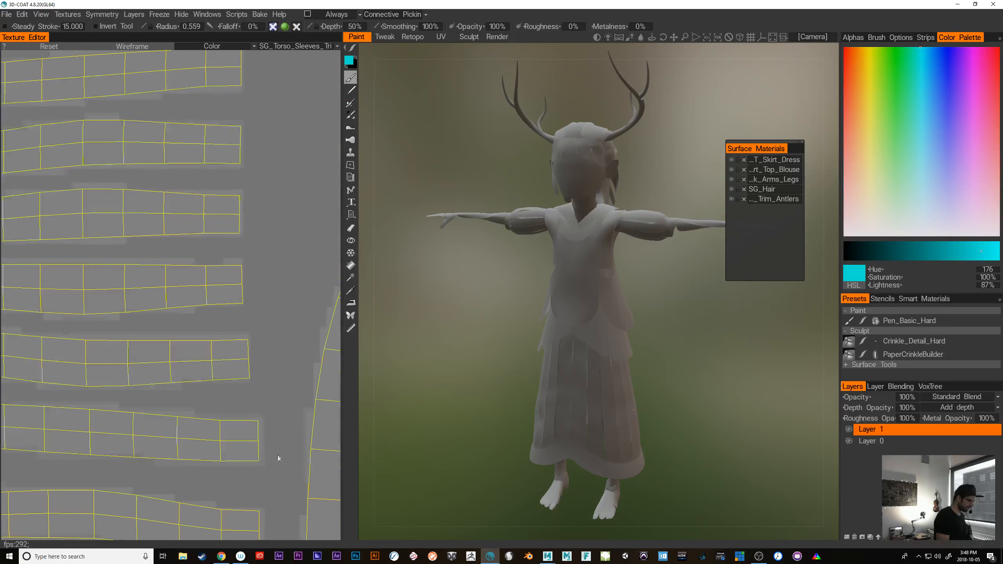
scroll(175, 421, "down", 3)
middle_click_drag(174, 419, 155, 419, "alt")
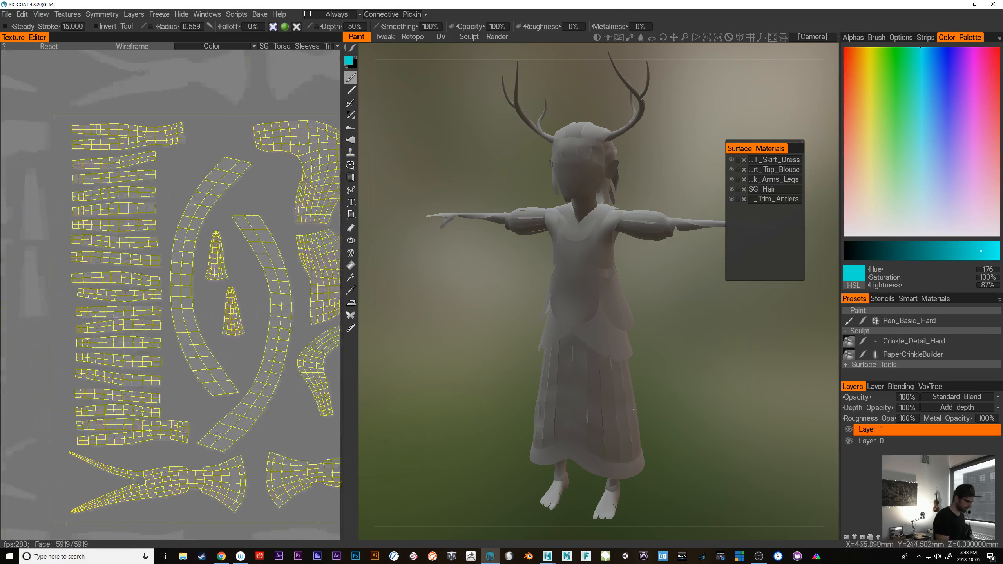
scroll(231, 465, "up", 3)
middle_click_drag(230, 464, 194, 470, "alt")
scroll(242, 437, "up", 2)
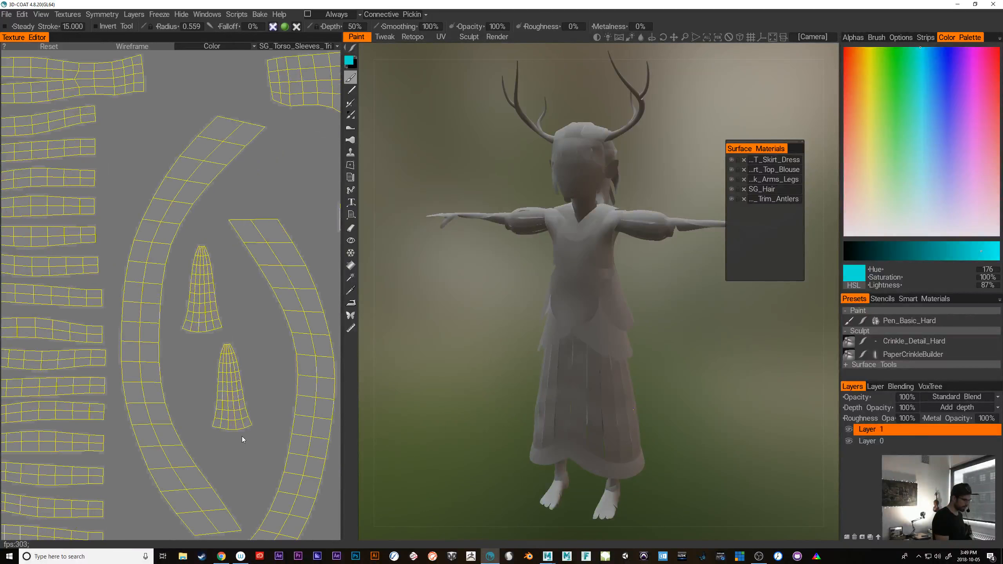
scroll(671, 367, "up", 6)
scroll(671, 367, "down", 6)
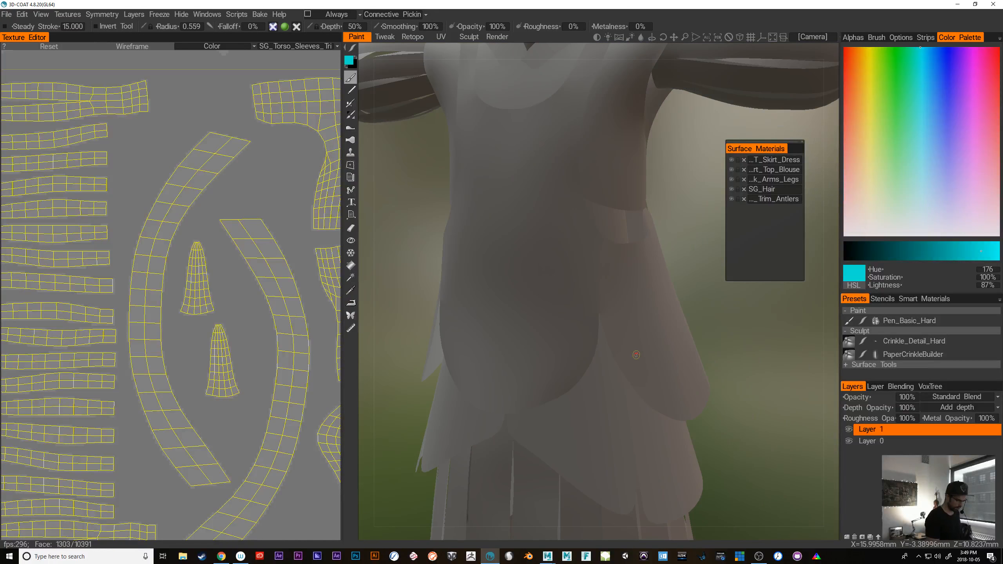
Show the wireframe on the 3D model and compare its mesh density with the UV layout
left_click_drag(692, 377, 729, 408, "alt")
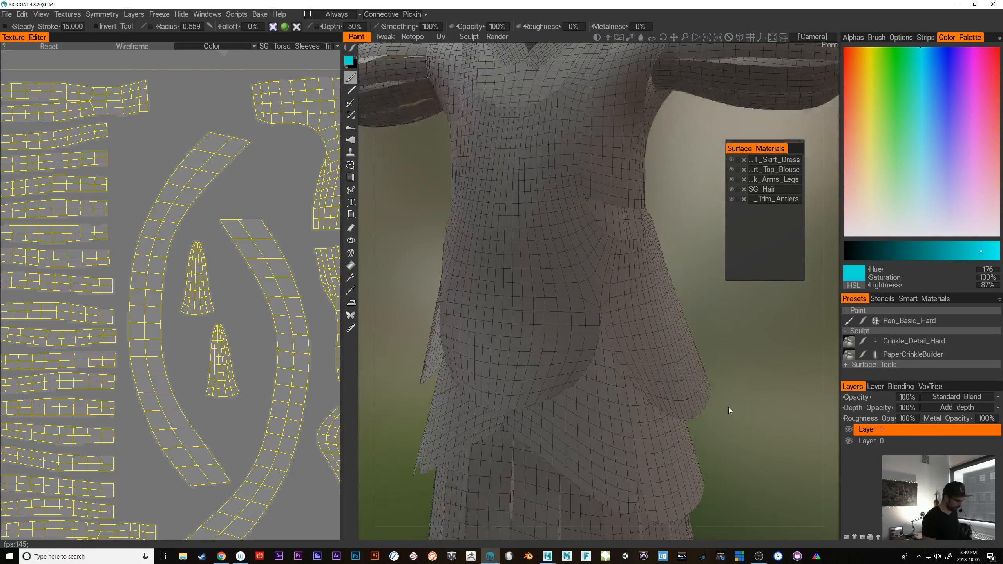
right_click_drag(729, 408, 666, 410, "alt")
middle_click_drag(575, 421, 604, 388, "alt")
scroll(210, 379, "down", 4)
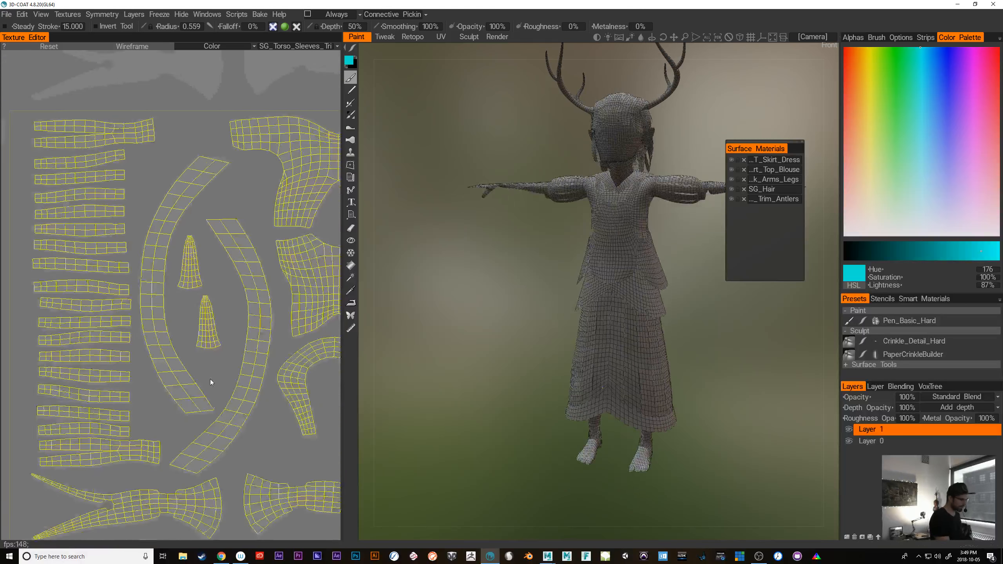
scroll(210, 379, "up", 2)
scroll(272, 432, "up", 4)
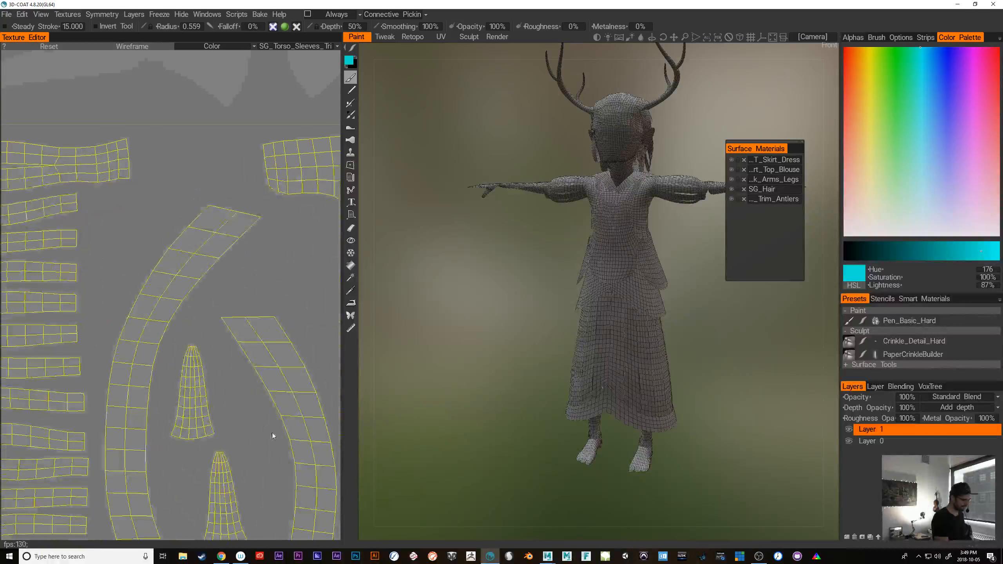
scroll(691, 388, "up", 4)
left_click_drag(692, 387, 670, 408, "alt")
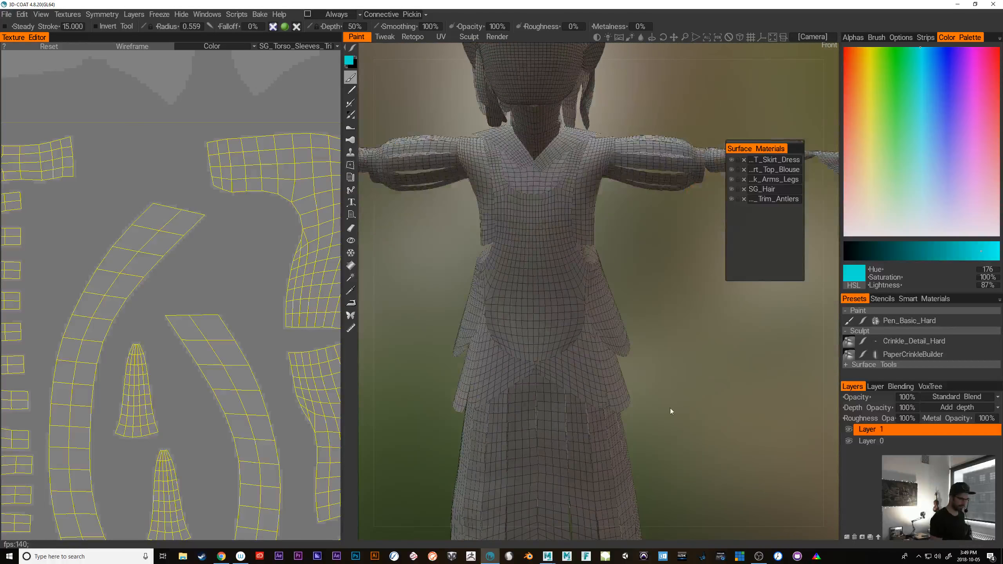
Start a new scene without saving and load DeerGirl_Ver_01.obj for per-pixel painting
left_click(6, 14)
left_click(11, 17)
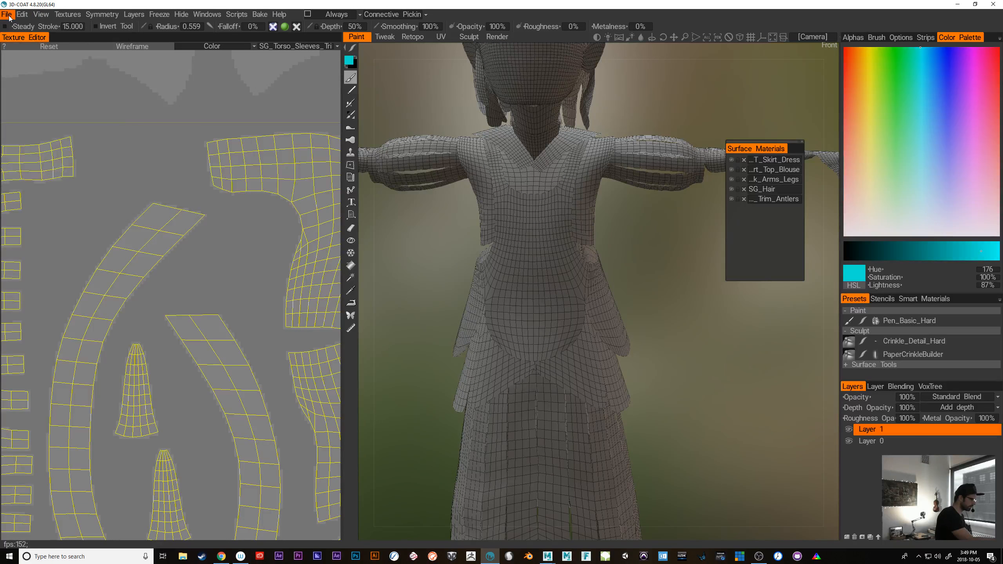
left_click(12, 17)
left_click(14, 27)
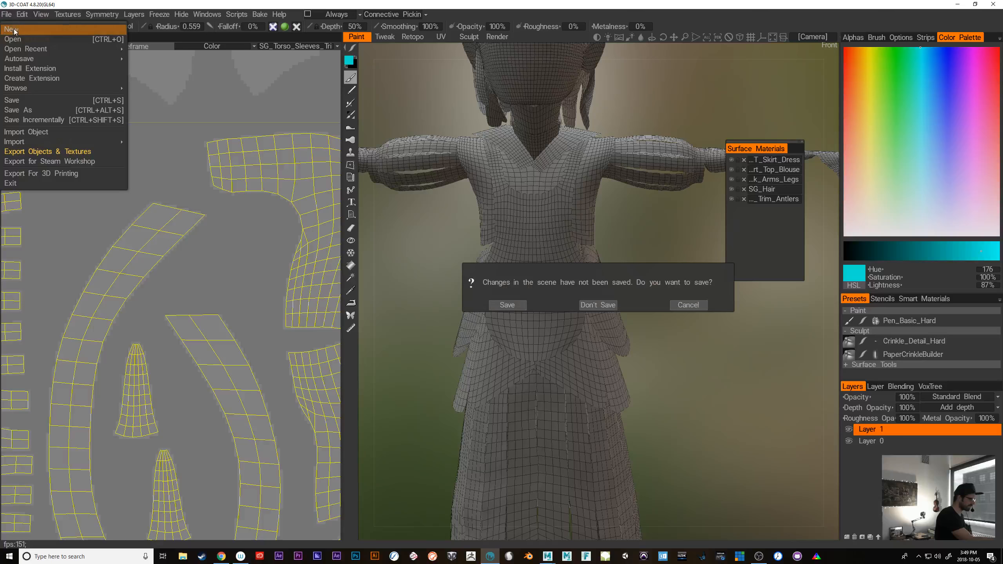
left_click(612, 306)
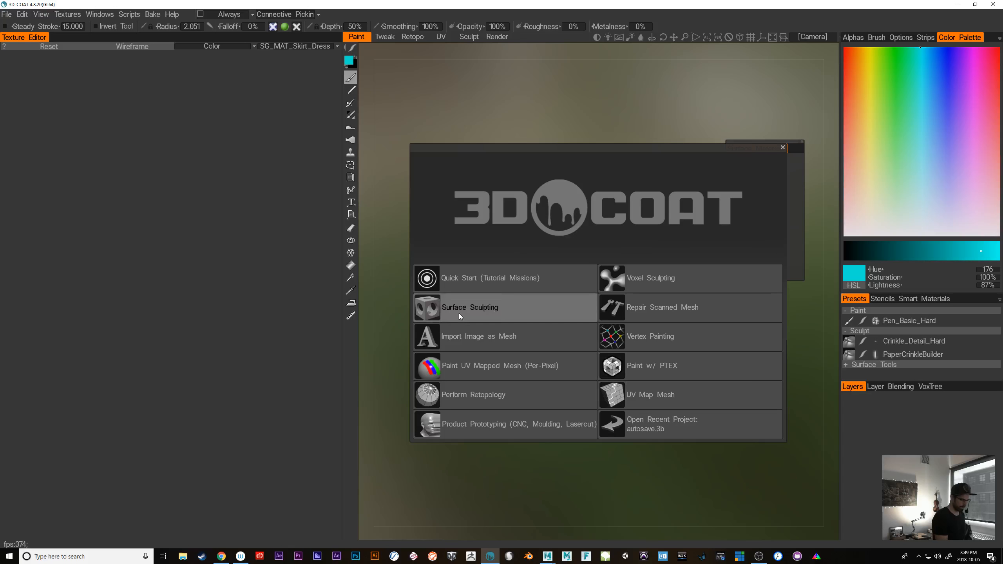
left_click(465, 361)
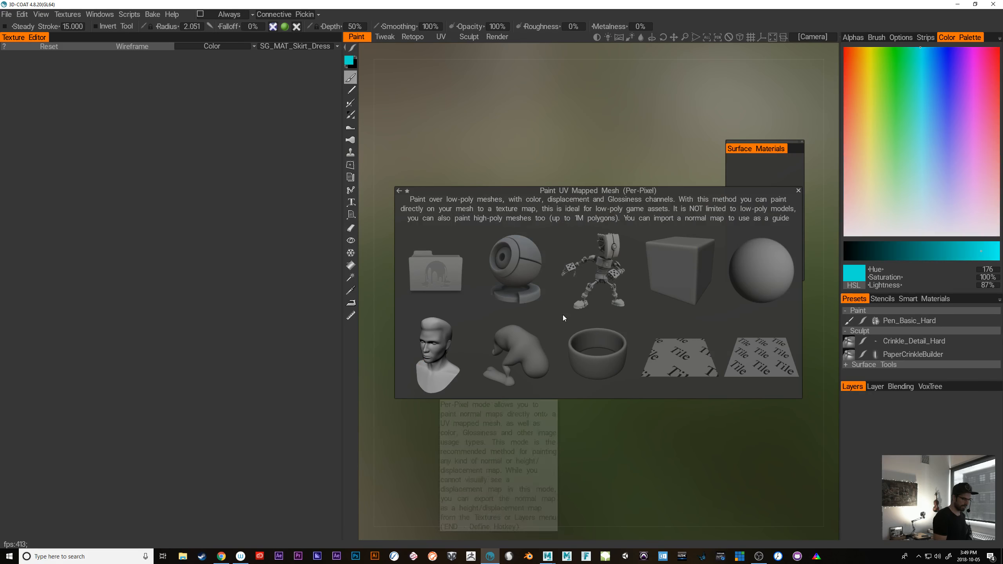
left_click(436, 272)
left_click(138, 72)
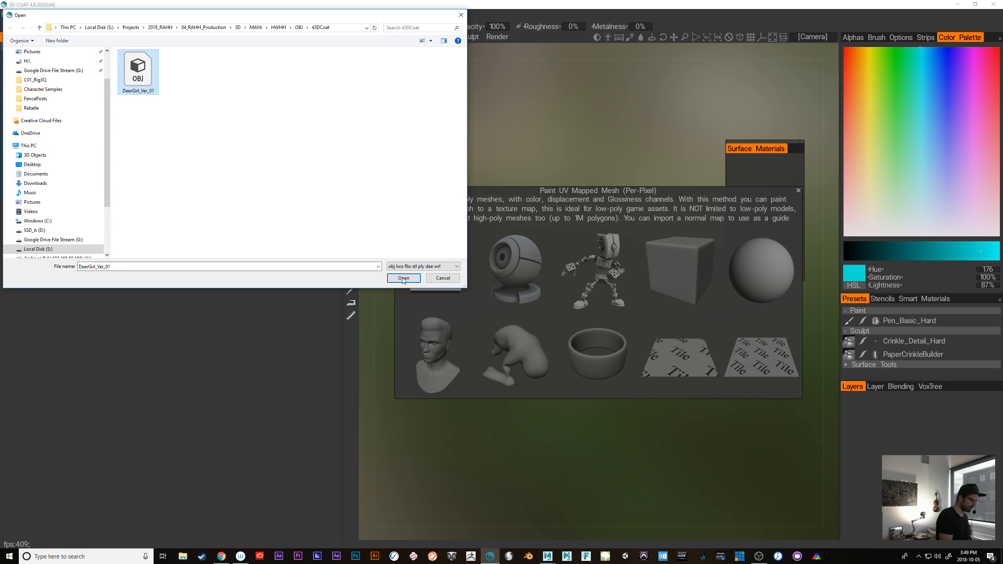
left_click(403, 278)
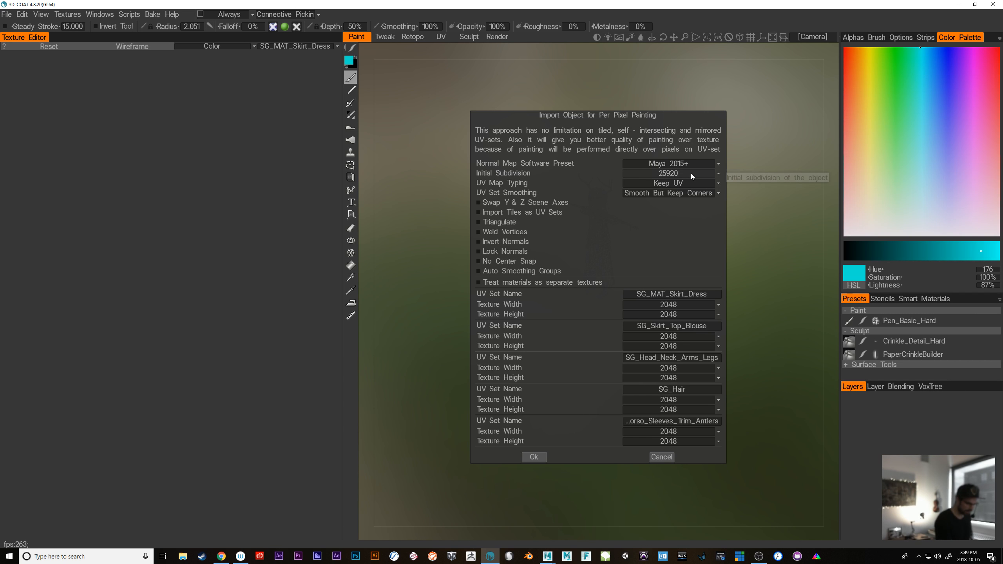
Enable treating materials as separate textures and import the model with Keep UV and 2048 textures
left_click(667, 183)
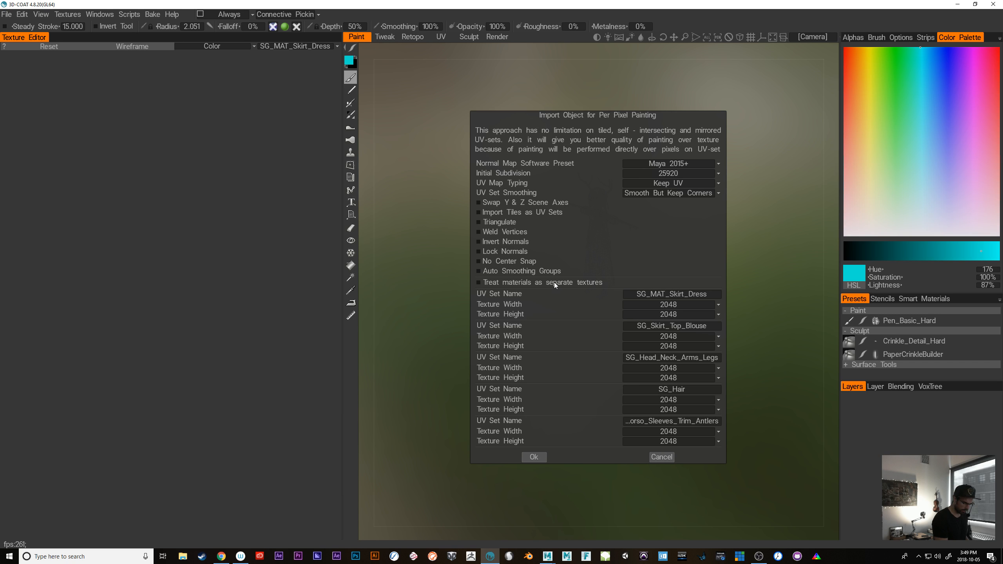
left_click(533, 283)
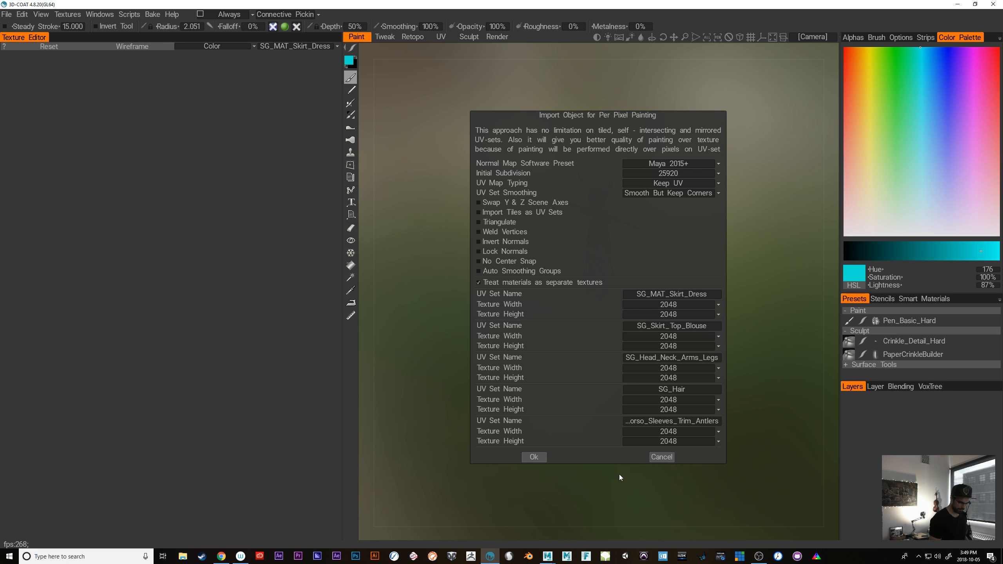
left_click(537, 458)
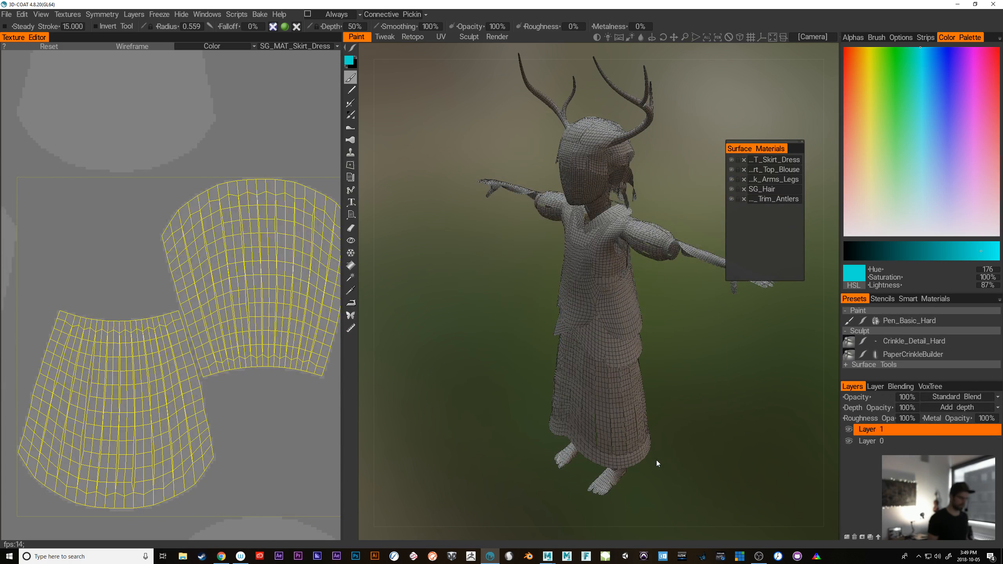
Discard the imported scene and reload the deer girl OBJ to bring up its per-pixel import settings again
left_click(6, 15)
left_click(16, 30)
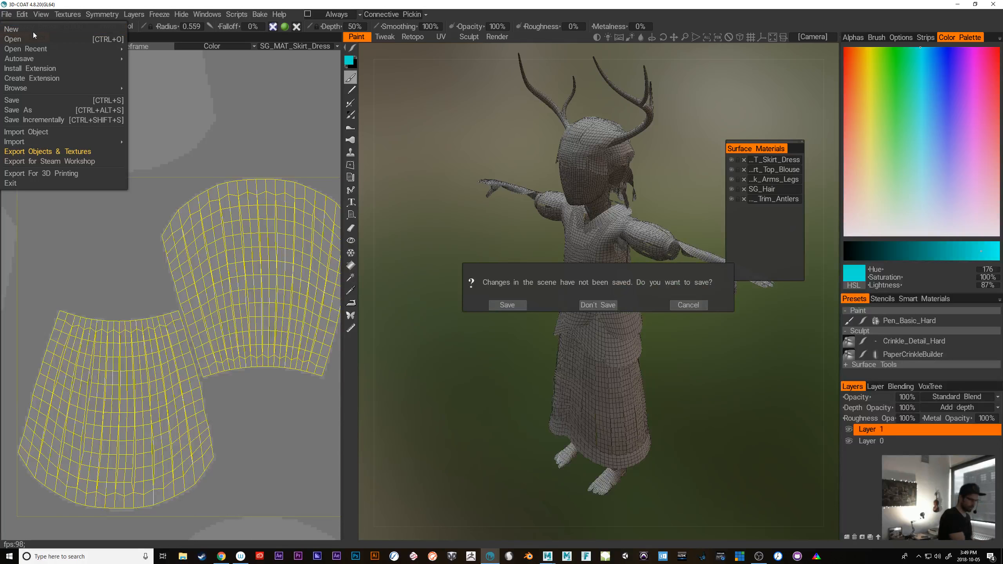
left_click(611, 305)
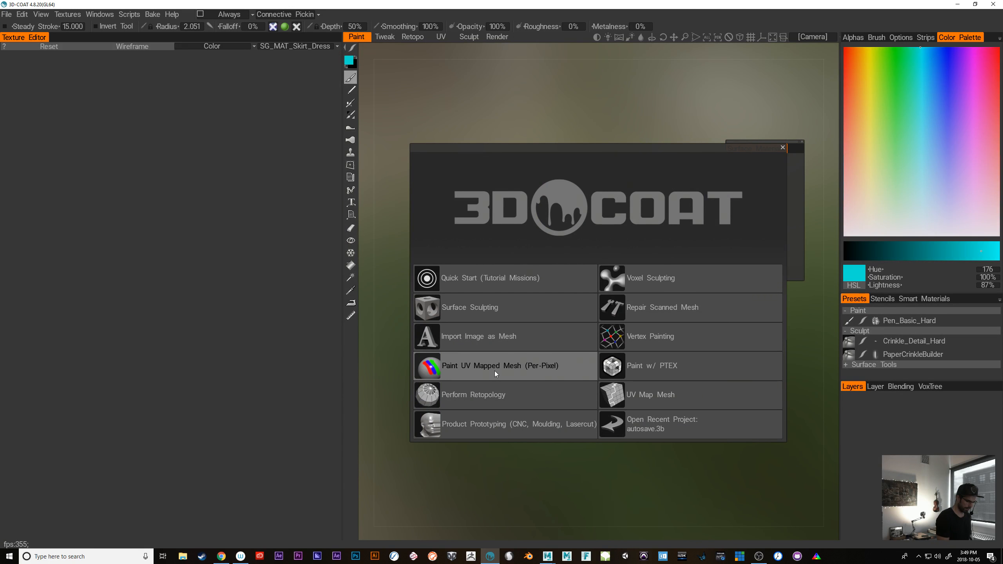
left_click(495, 372)
left_click(435, 274)
double_click(411, 277)
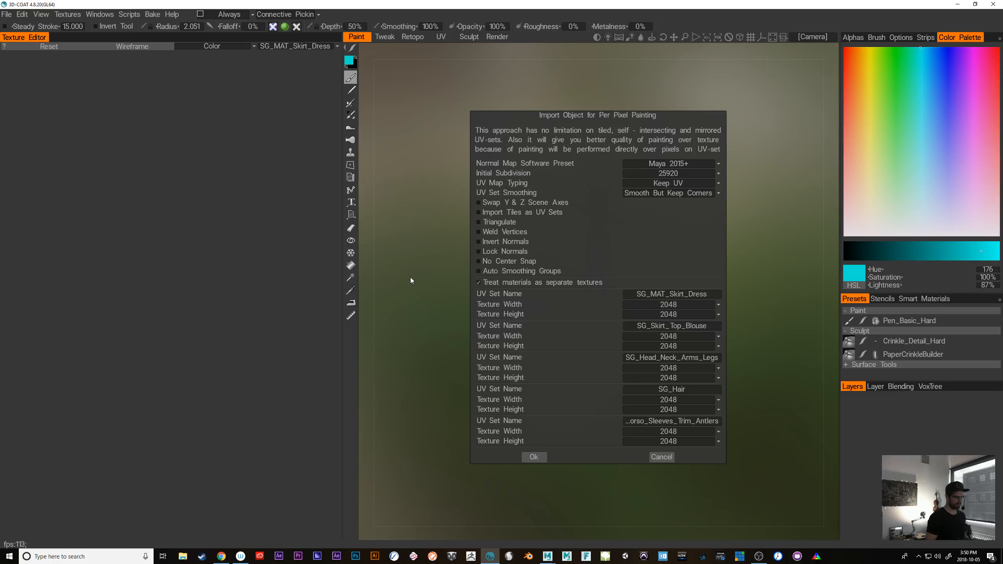
Switch to Maya, select the GEO_DG_Skirt_Top mesh and frame its UV shells in the UV Editor
left_click(549, 557)
left_click(580, 529)
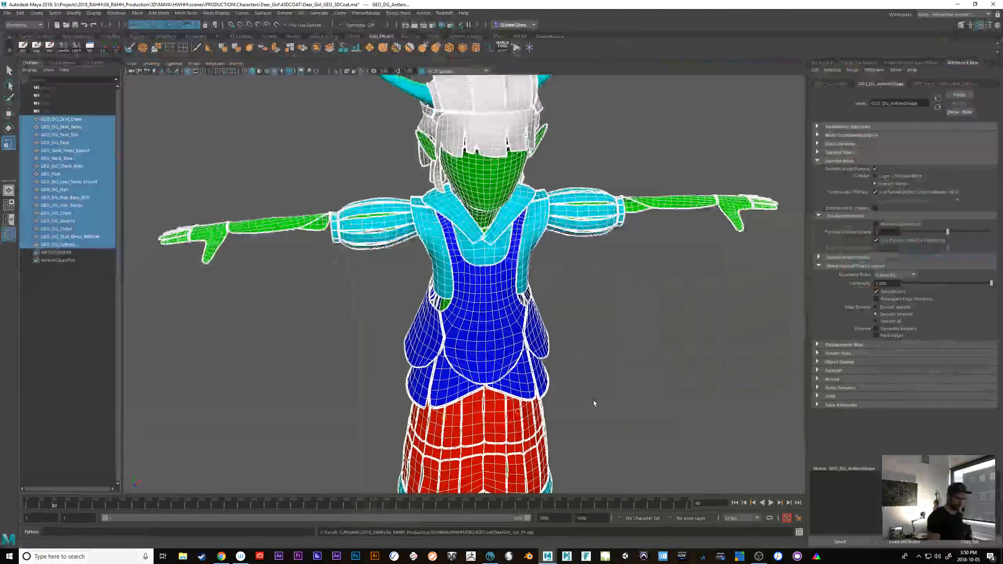
scroll(594, 403, "up", 5)
left_click(532, 327)
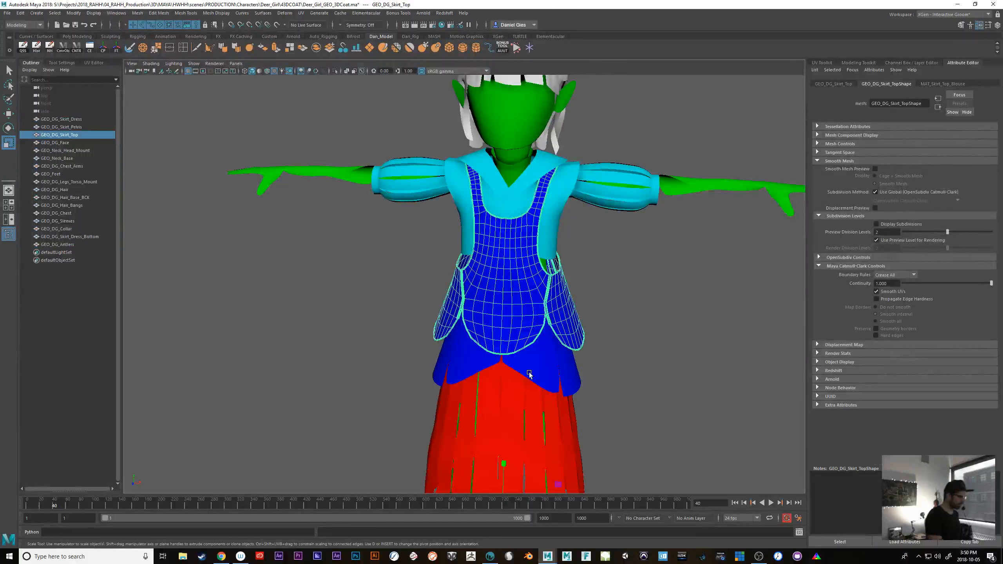
left_click(94, 62)
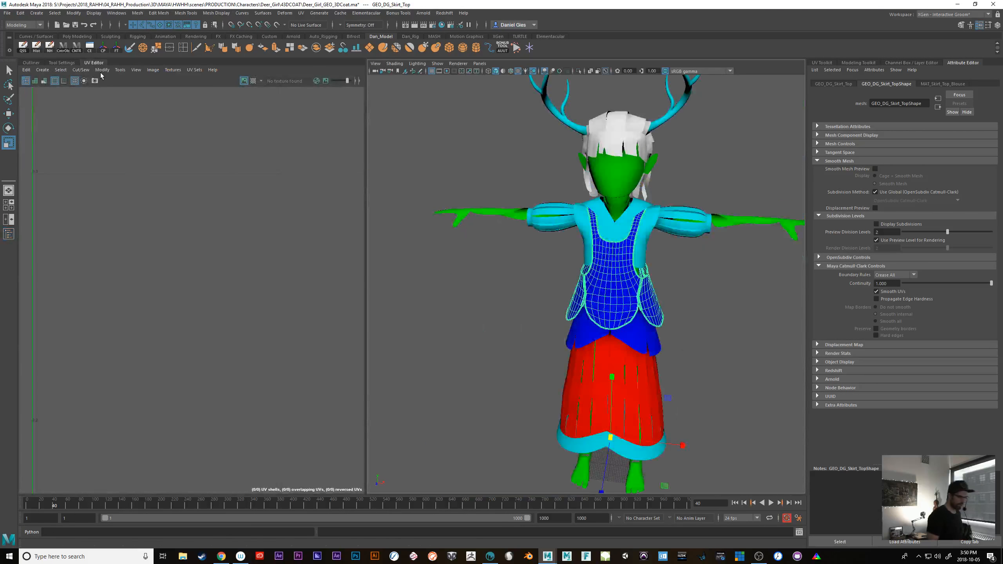
left_click(607, 308)
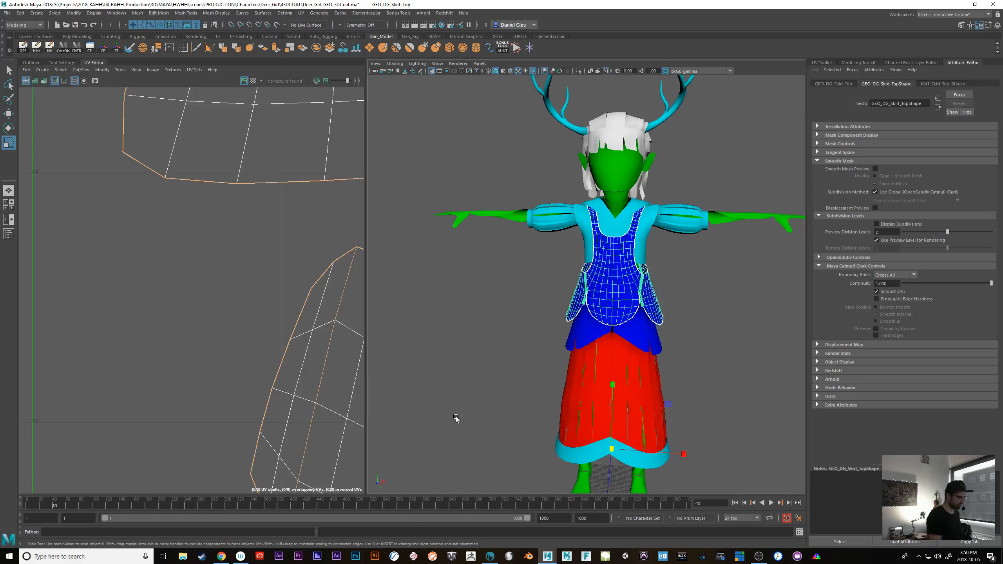
scroll(293, 388, "down", 3)
scroll(123, 376, "down", 4)
middle_click_drag(122, 376, 96, 443, "alt")
Smooth the GEO_DG_Skirt_Top mesh and inspect how its geometry and UV shells change
left_click(858, 62)
left_click(913, 244)
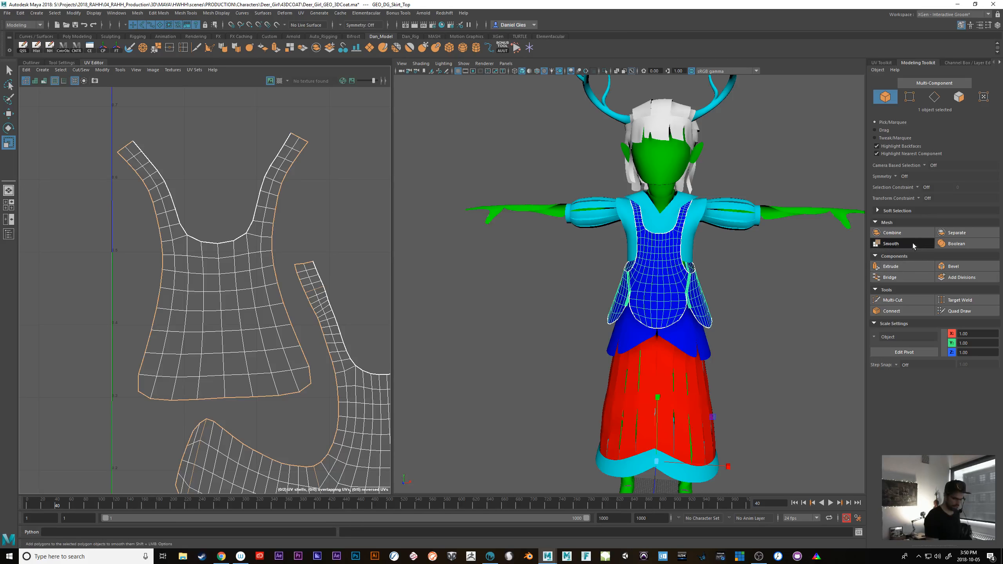
left_click_drag(540, 404, 536, 401, "alt")
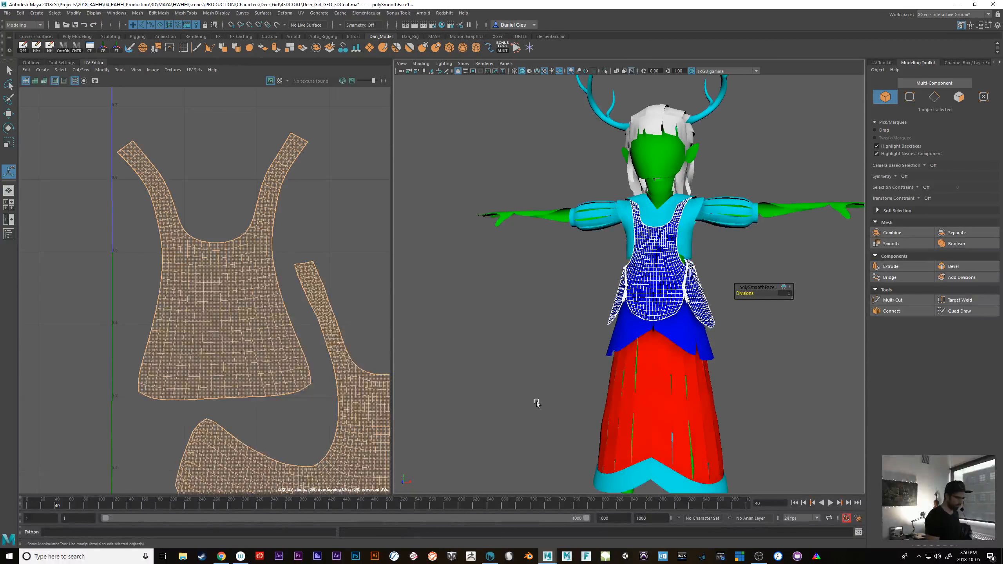
right_click_drag(536, 402, 644, 417, "alt")
left_click_drag(644, 418, 592, 424, "alt")
middle_click_drag(298, 396, 228, 290, "alt")
mouse_move(601, 412)
left_mouse_down("alt")
mouse_move(559, 415)
mouse_move(588, 421)
left_mouse_up("alt")
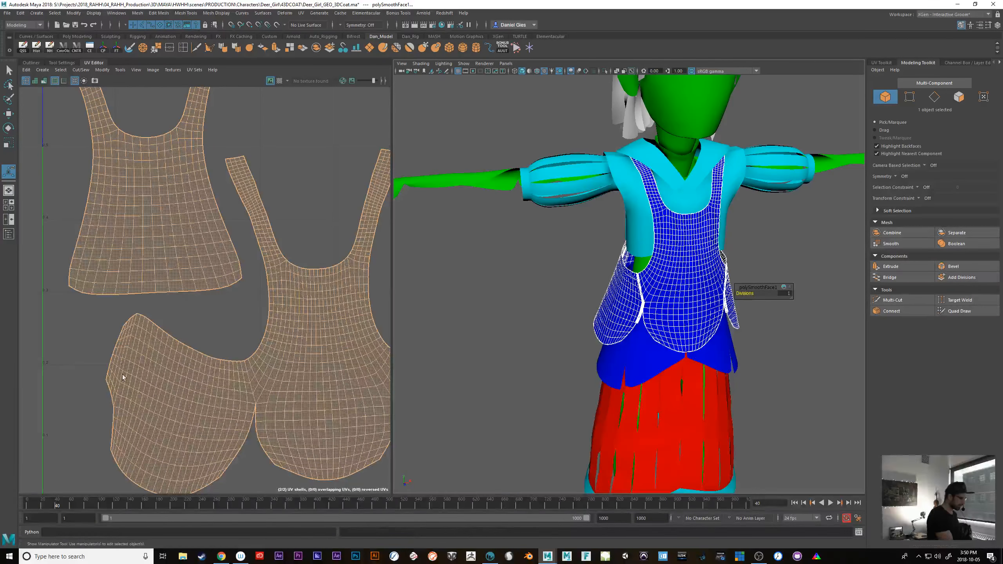
Undo the smoothing of the GEO_DG_Skirt_Top mesh
key("ctrl+z")
left_click_drag(544, 388, 526, 396, "alt")
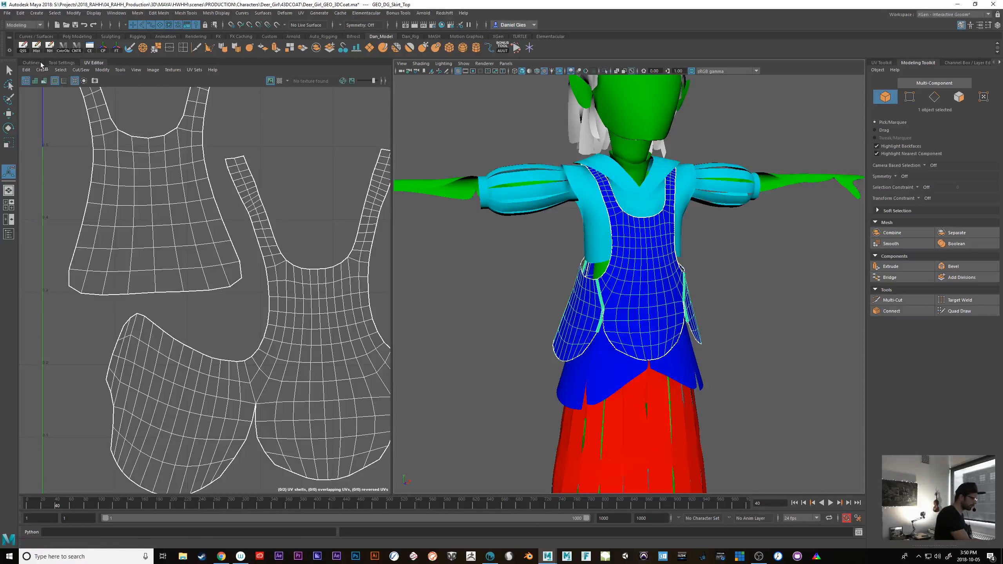
Start saving the scene as a new file, with Maya ASCII as the file type
key("a")
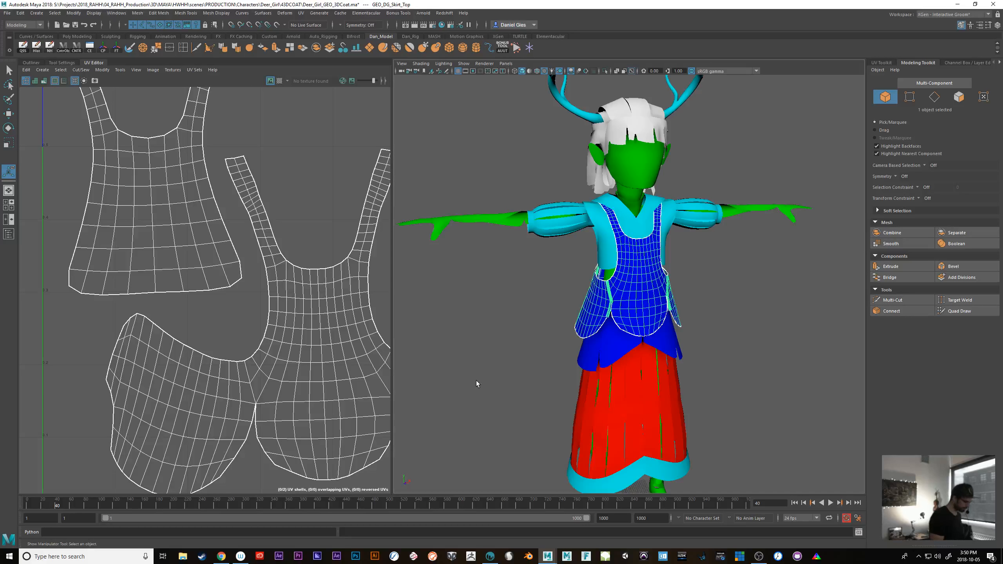
key("ctrl+shift+s")
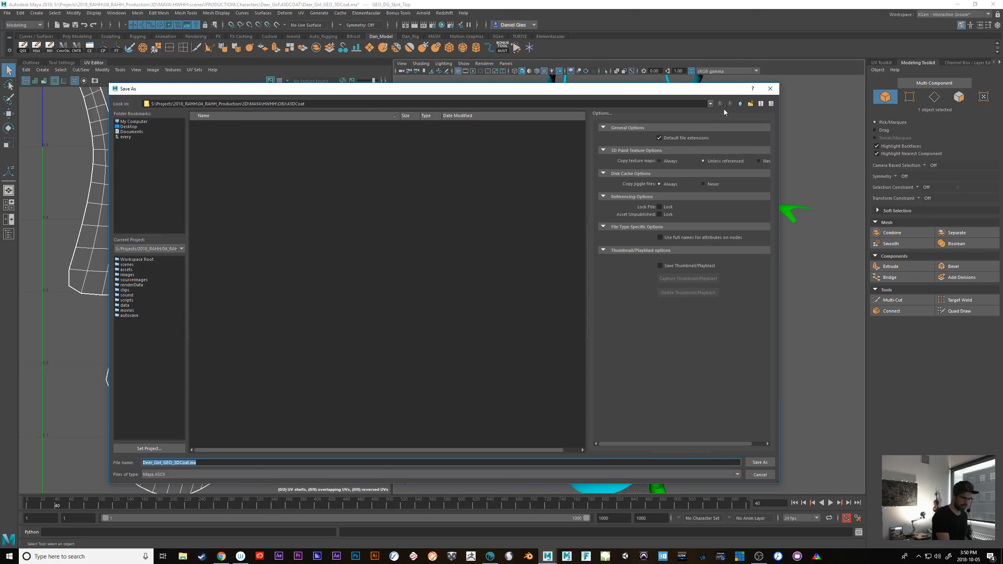
left_click(224, 474)
left_click(218, 487)
left_click(177, 475)
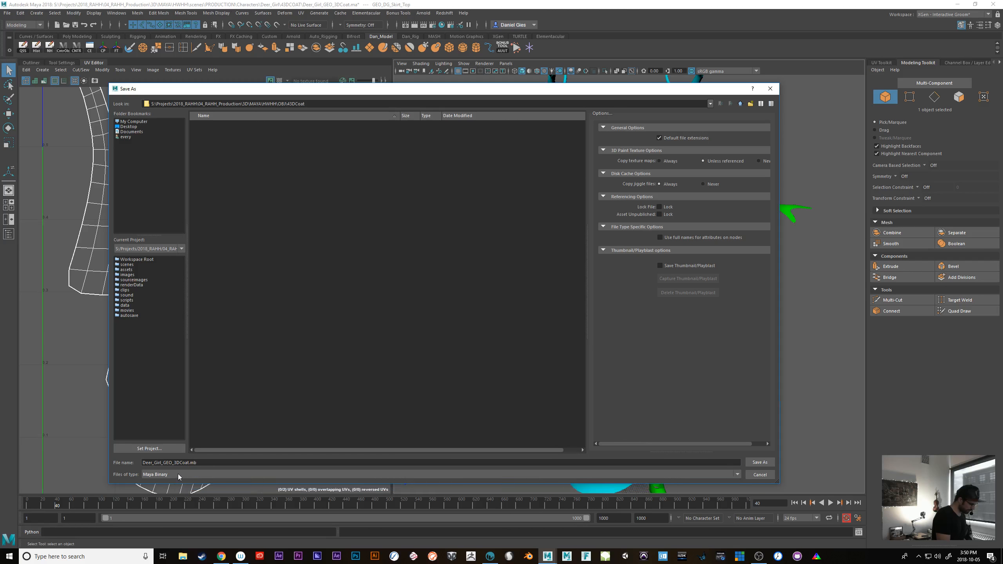
left_click(175, 481)
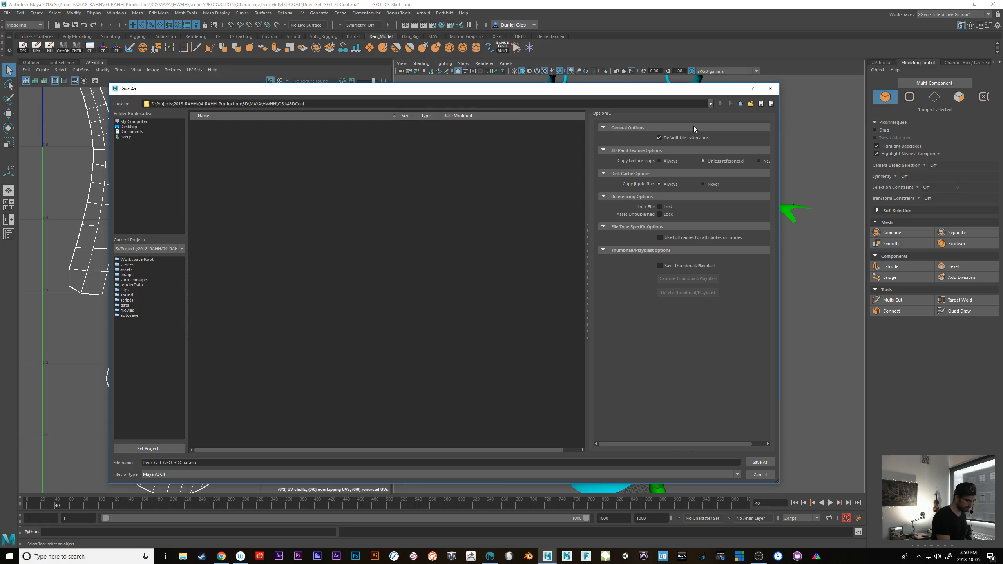
Browse the save location from the OBJ export folder to the Maya project's scenes folder
left_click(739, 104)
left_click(739, 103)
left_click(739, 104)
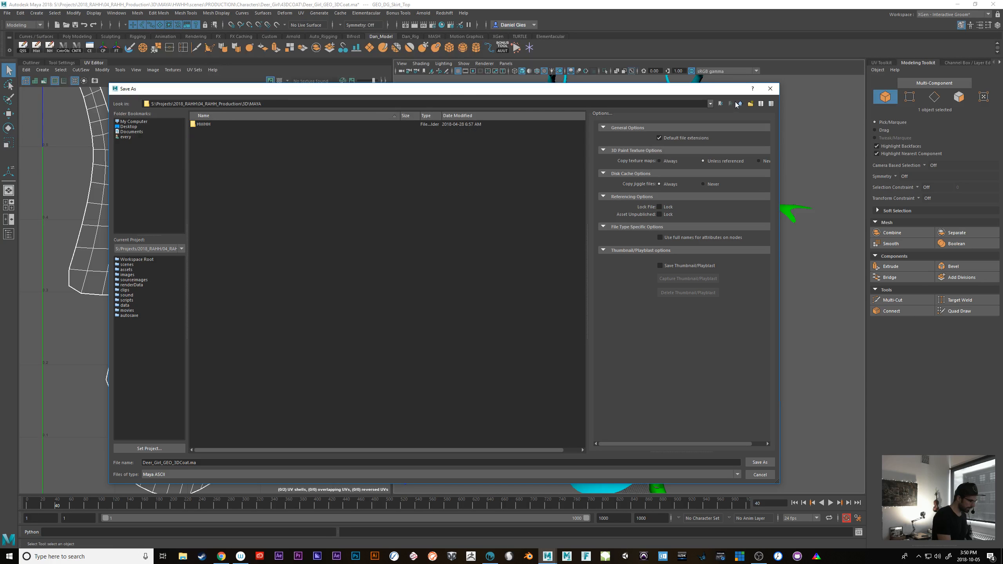
double_click(203, 124)
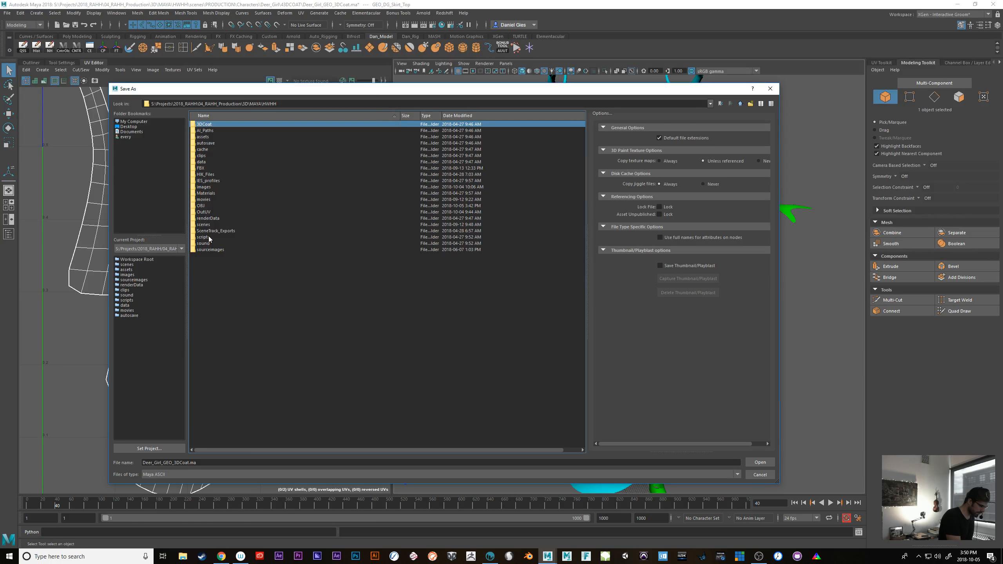
double_click(203, 224)
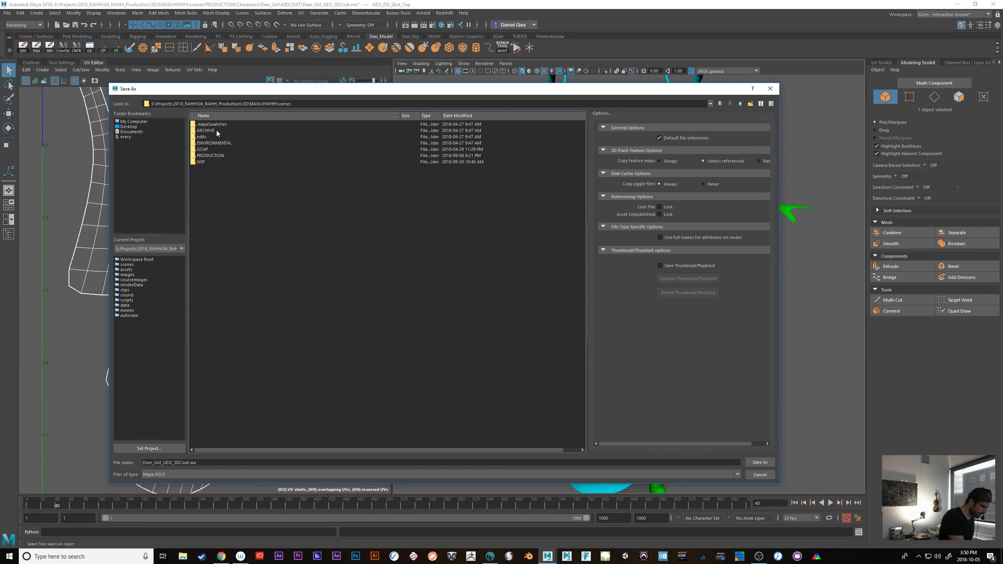
left_click(204, 162)
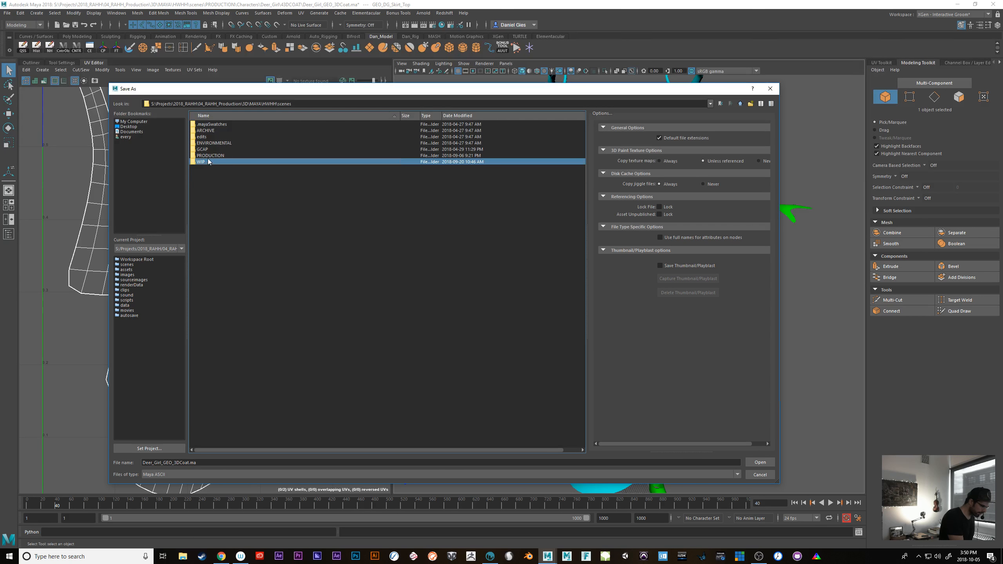
double_click(205, 163)
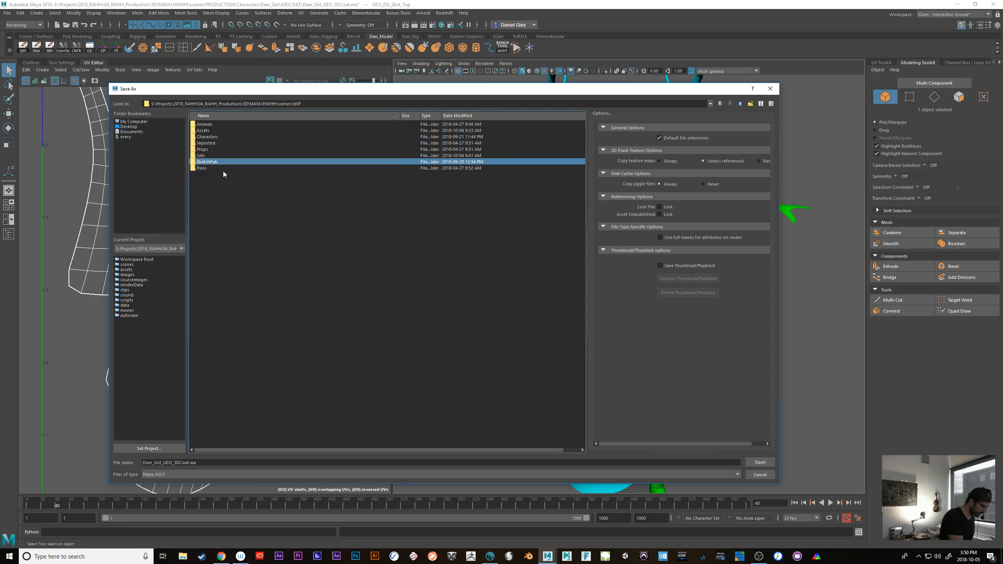
left_click(210, 138)
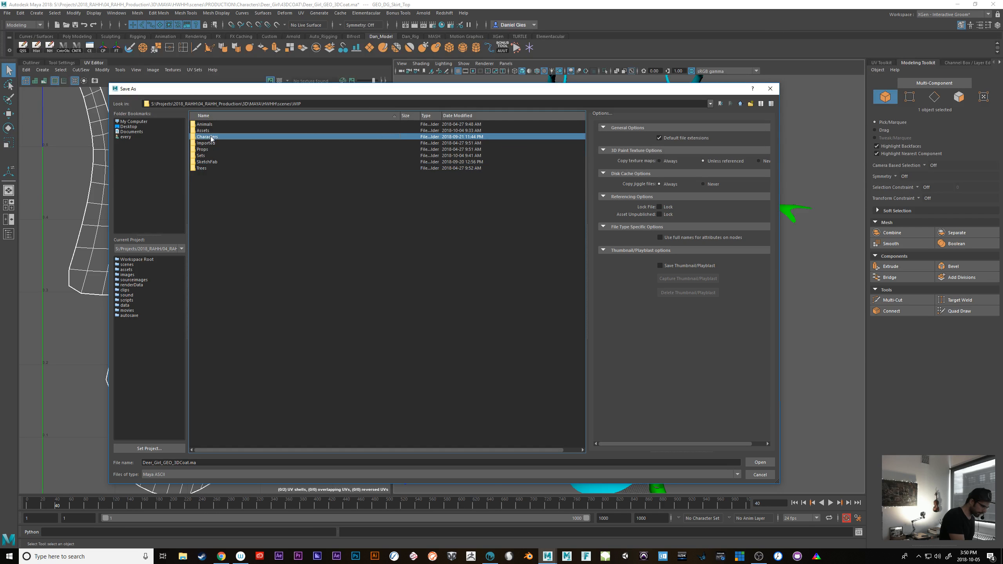
left_click(740, 104)
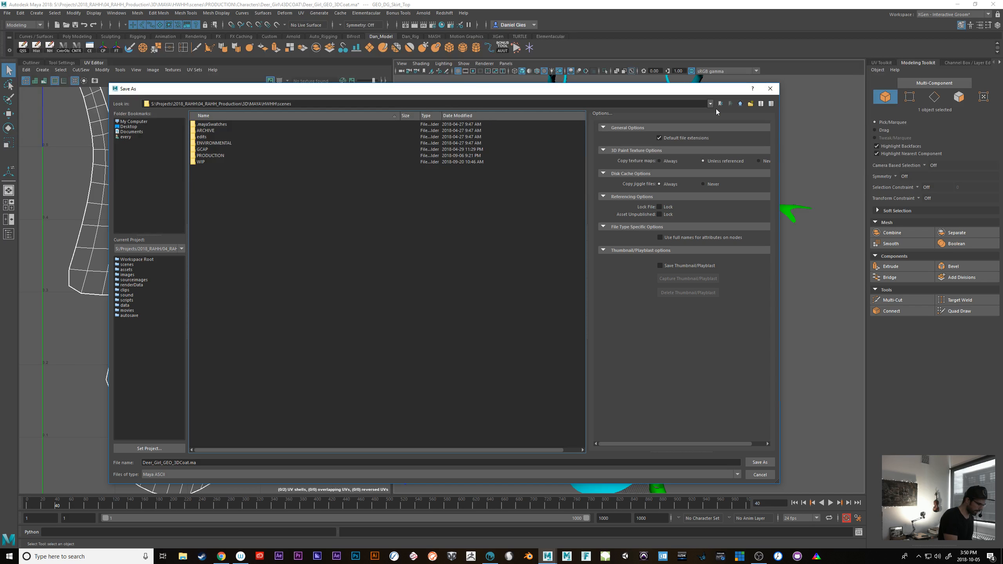
Set the save location to the 3D-Coat subfolder of the Deer_Girl folder under PRODUCTION and Characters
double_click(210, 156)
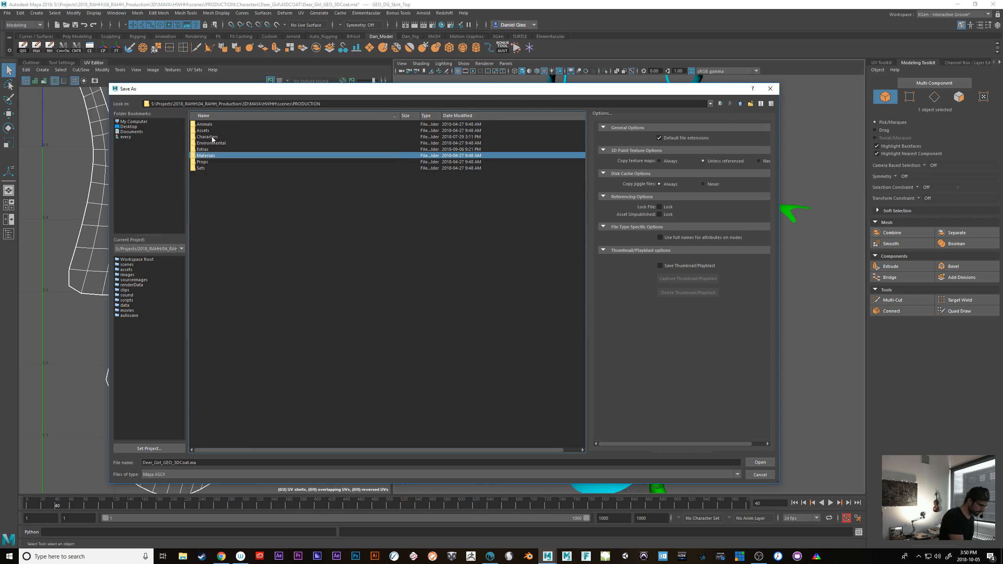
double_click(210, 137)
double_click(215, 131)
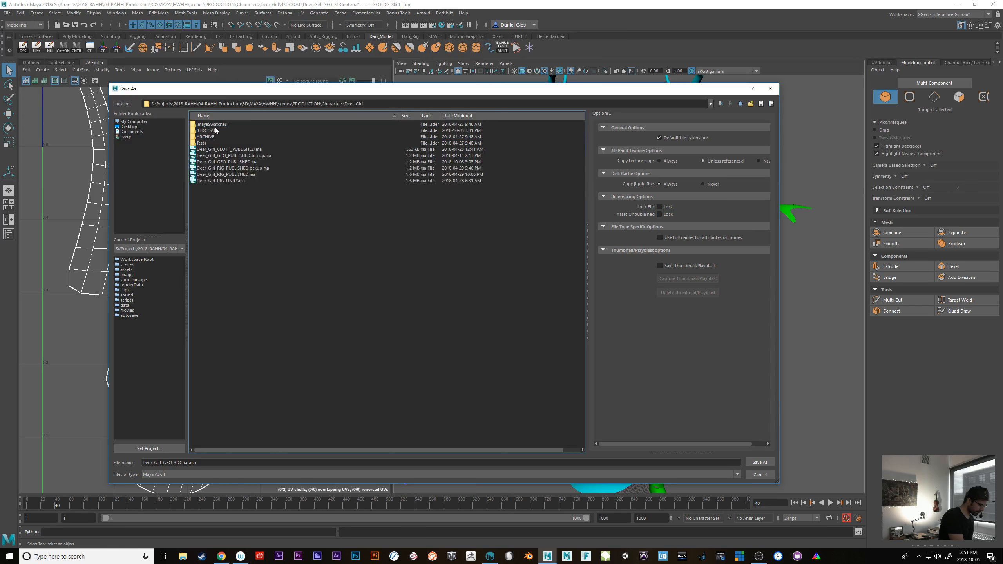
double_click(206, 131)
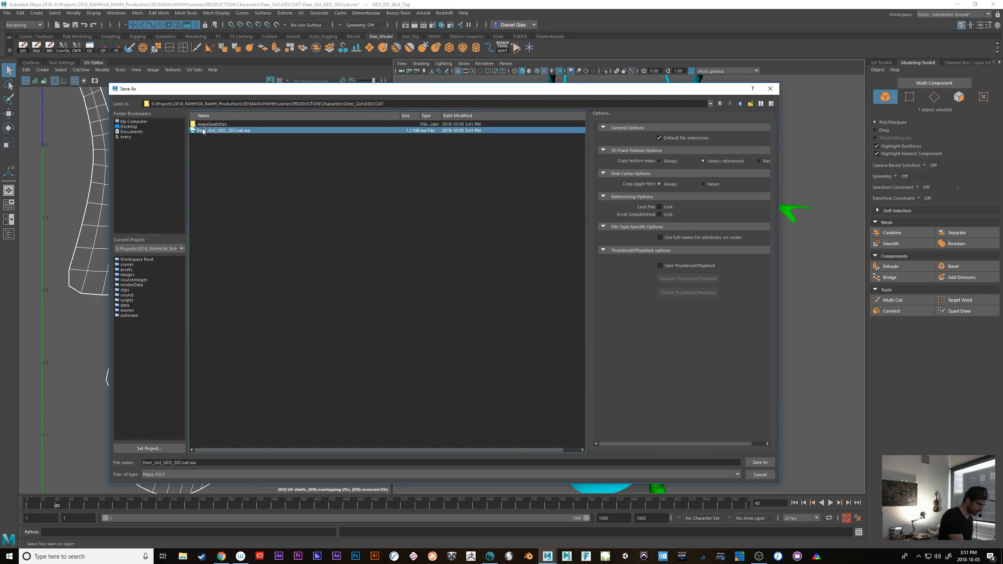
Save the scene as Deer_Girl_GEO_3DCoat_HiRes.ma
left_click(204, 462)
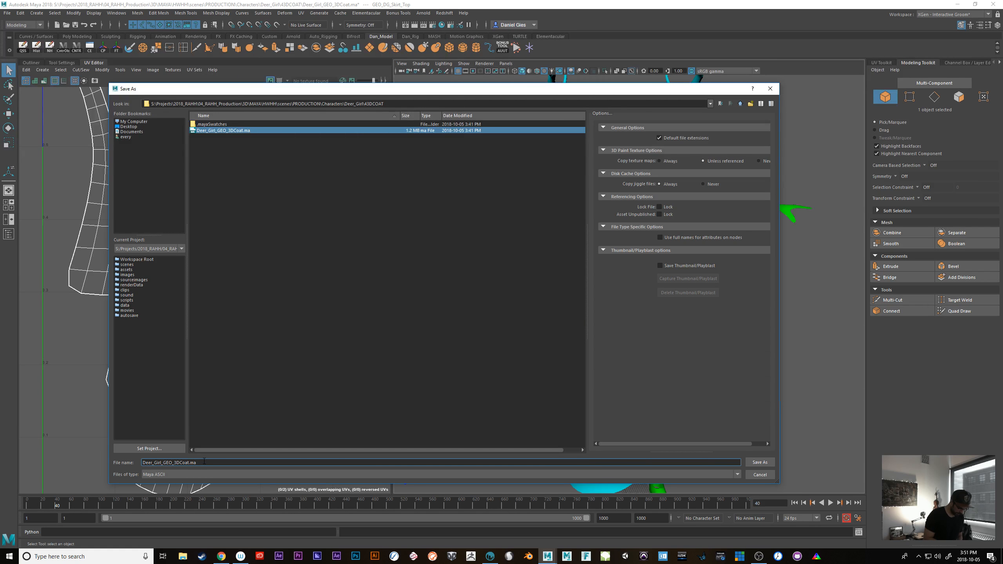
type("_HIRes")
key("Return")
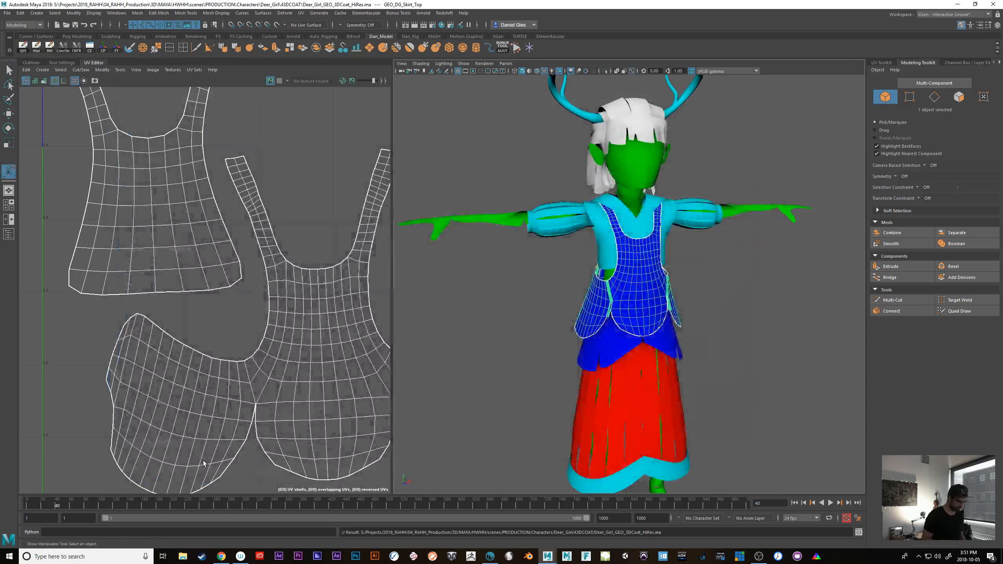
Try smoothing the GEO_DG_Skirt_Top mesh, compare its UV shell borders up close, and undo the smoothing
left_click(918, 243)
key("ctrl+z")
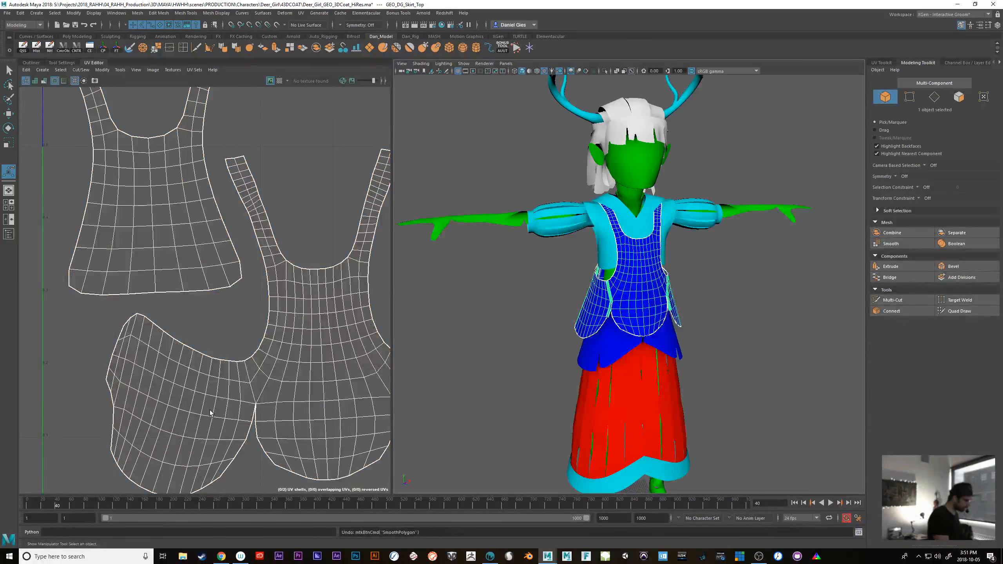
scroll(226, 389, "up", 3)
scroll(226, 390, "up", 3)
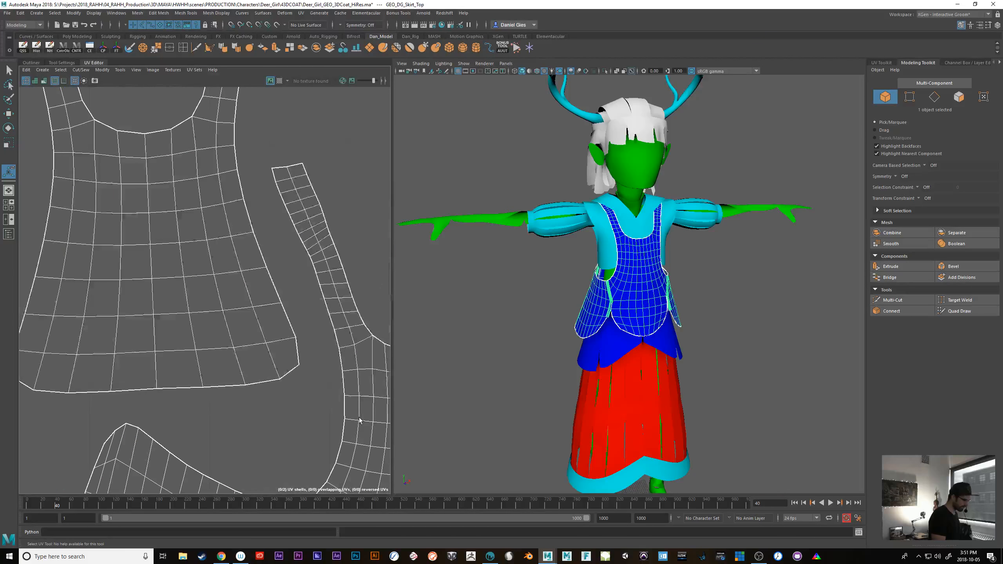
left_click(897, 244)
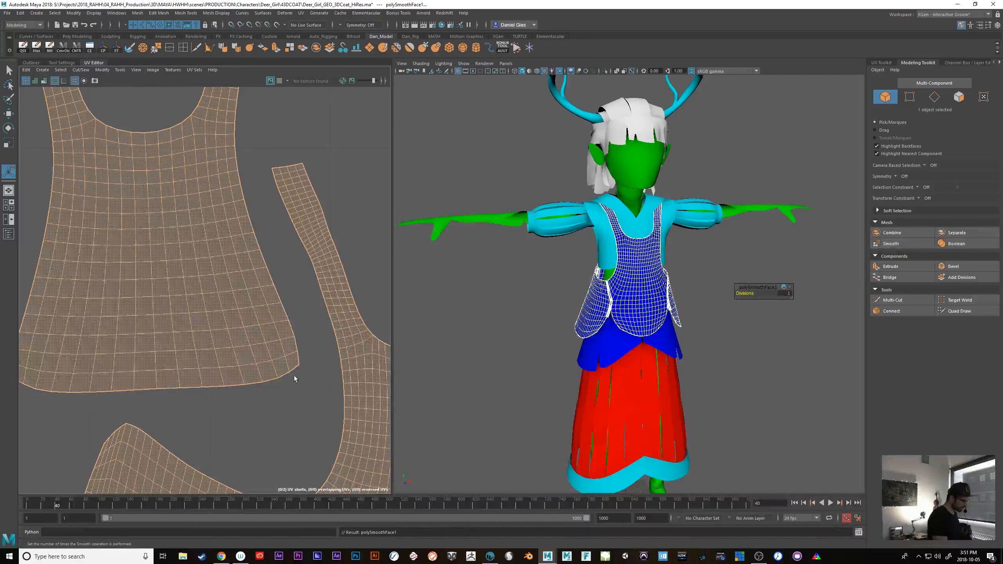
key("ctrl+z")
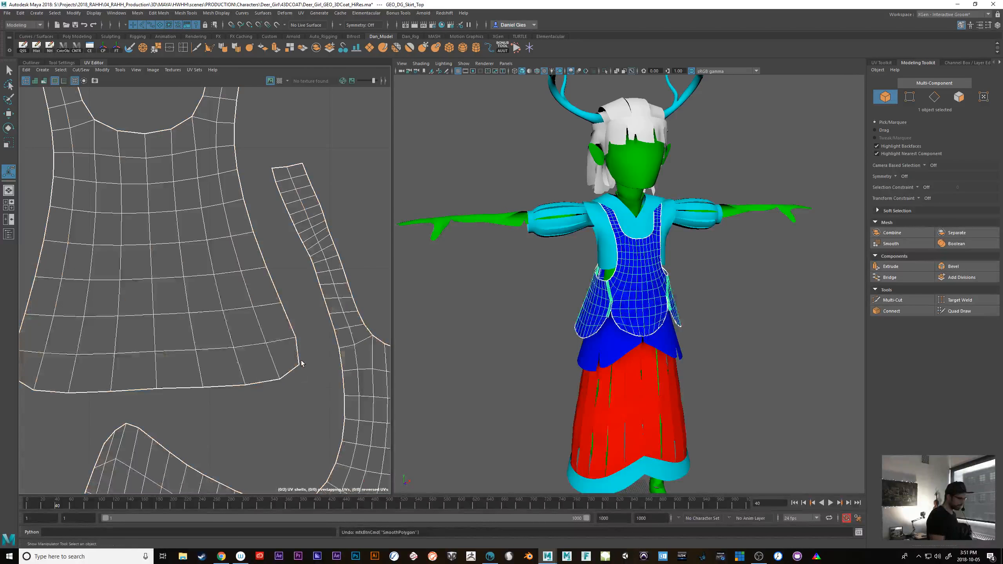
Review the Smooth options and smooth GEO_DG_Skirt_Top with one division level using OpenSubdiv Catmull-Clark
key("space")
left_click(565, 313)
left_click(628, 389)
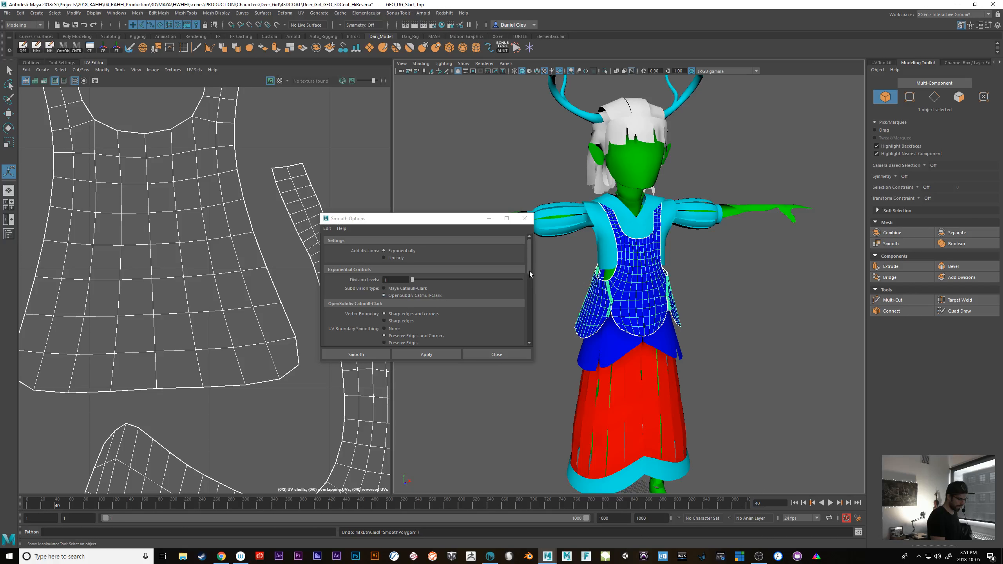
scroll(530, 273, "down", 3)
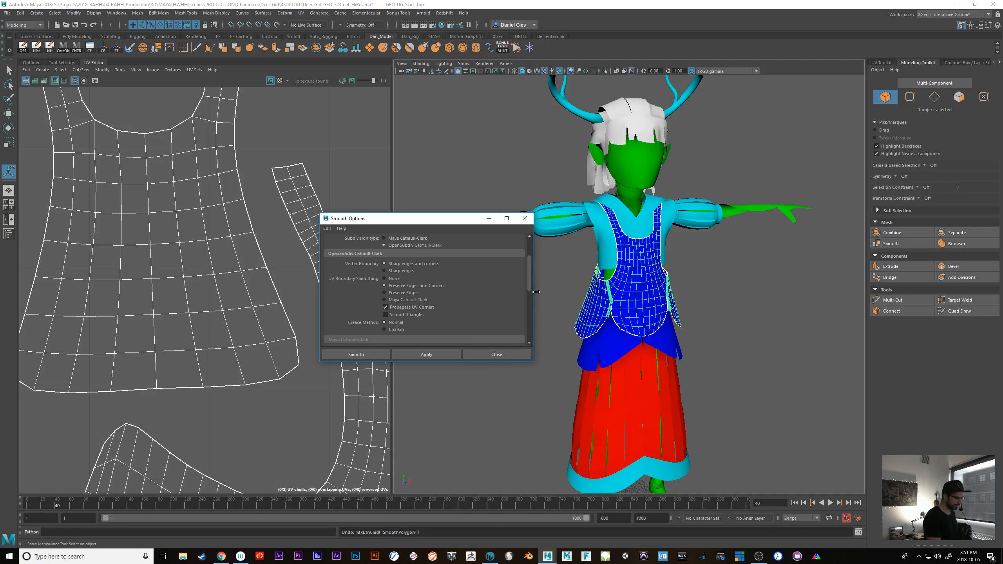
mouse_move(527, 287)
left_mouse_down()
mouse_move(528, 310)
mouse_move(531, 277)
left_mouse_up()
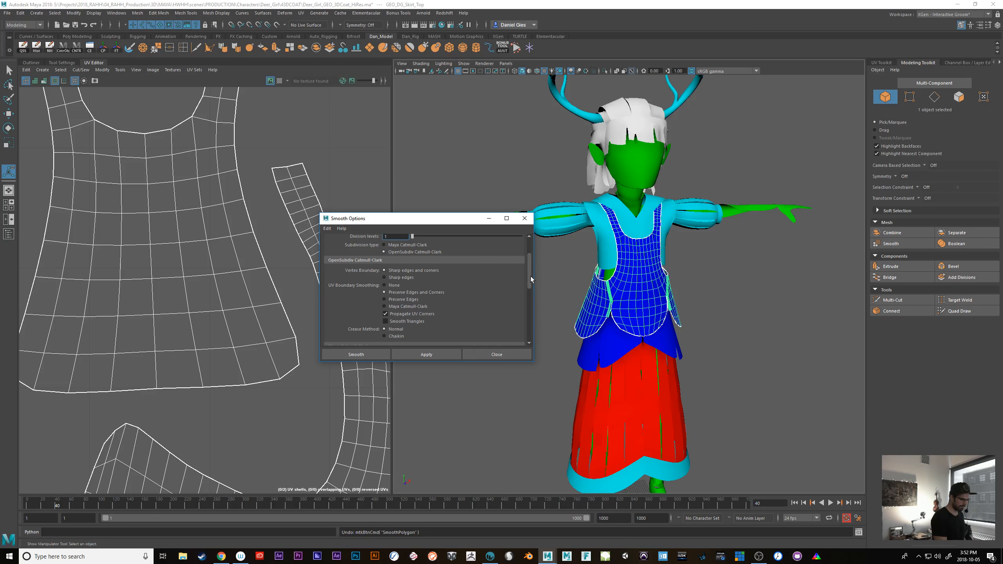
left_click_drag(531, 276, 528, 263)
left_click(433, 355)
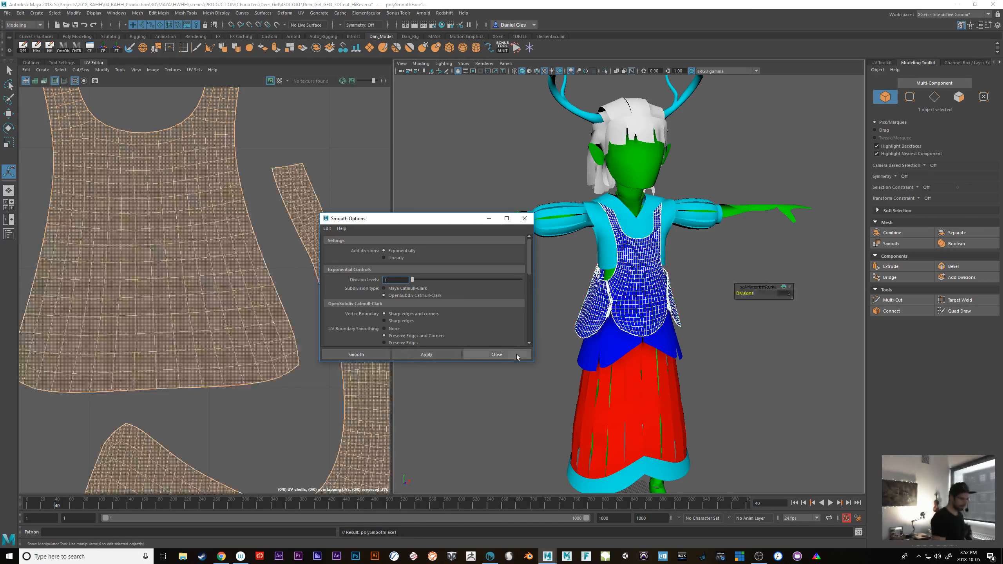
left_click(497, 355)
Smooth the GEO_DG_Skirt_Pelvis mesh with the same smoothing settings
left_click(690, 358)
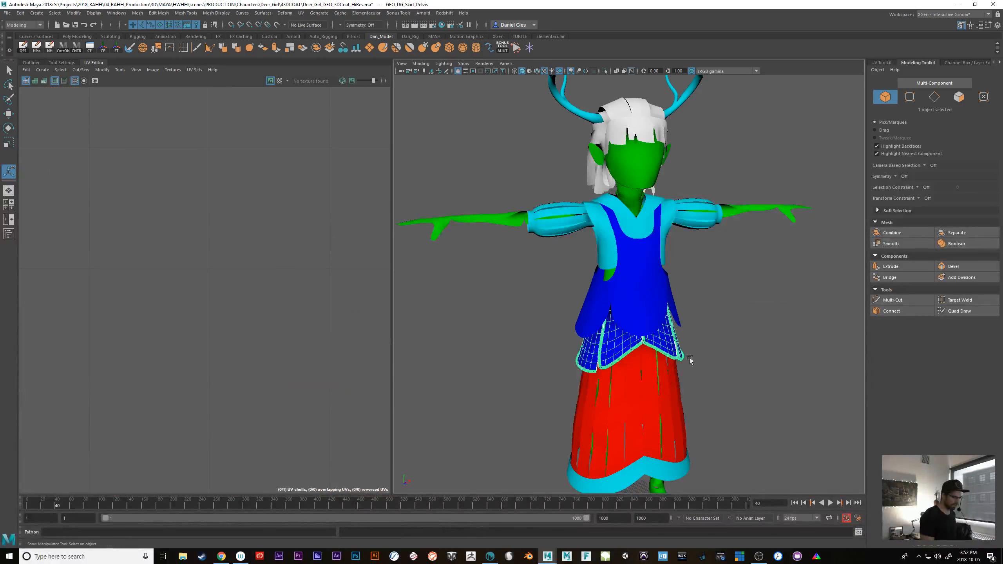
left_click_drag(689, 358, 683, 387, "alt")
middle_click_drag(683, 387, 617, 340, "alt")
key("g")
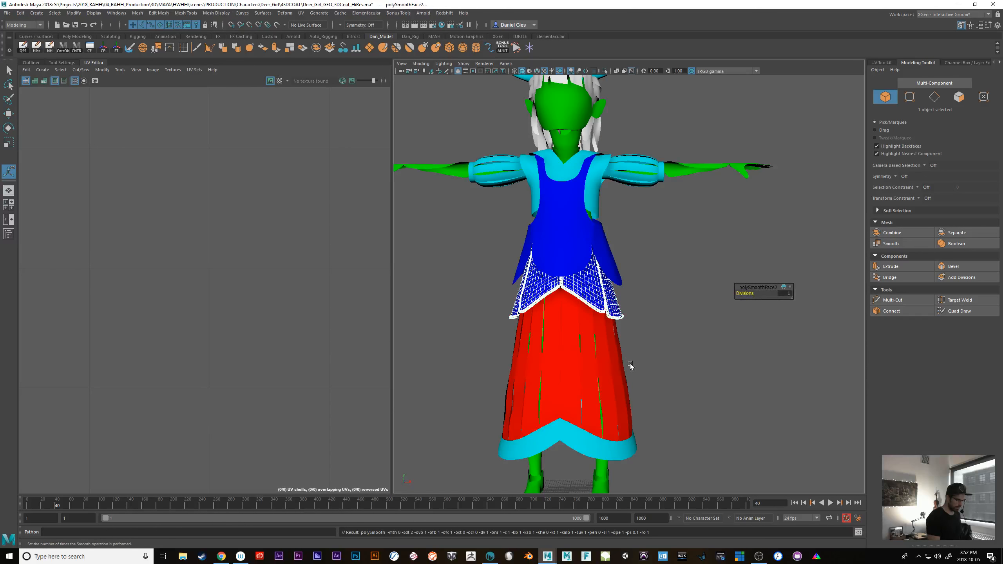
Smooth the long red skirt mesh and its cyan hem trim with the same settings
left_click_drag(630, 365, 681, 365, "alt")
left_click(591, 357)
key("g")
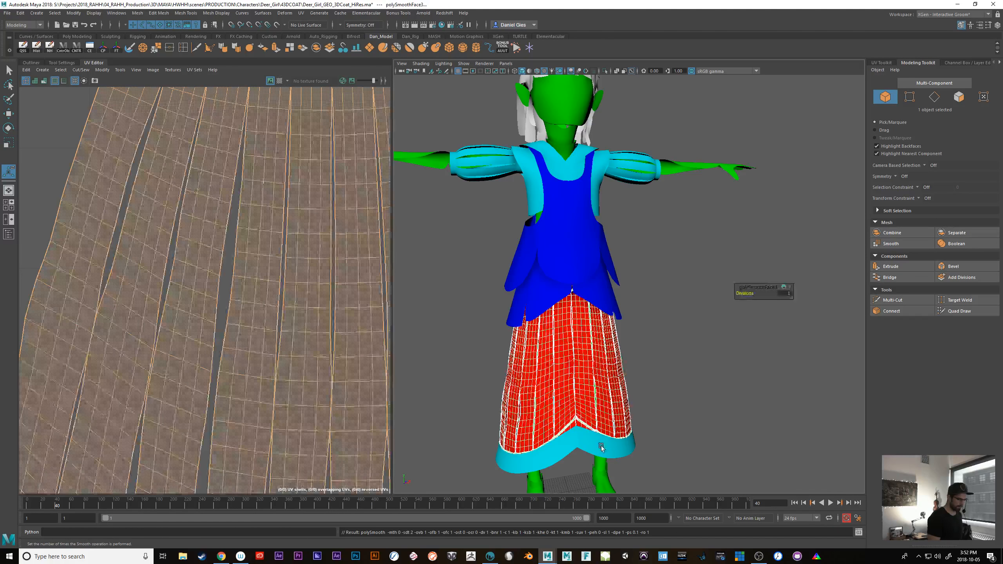
left_click(600, 449)
key("g")
middle_click_drag(659, 443, 642, 335, "alt")
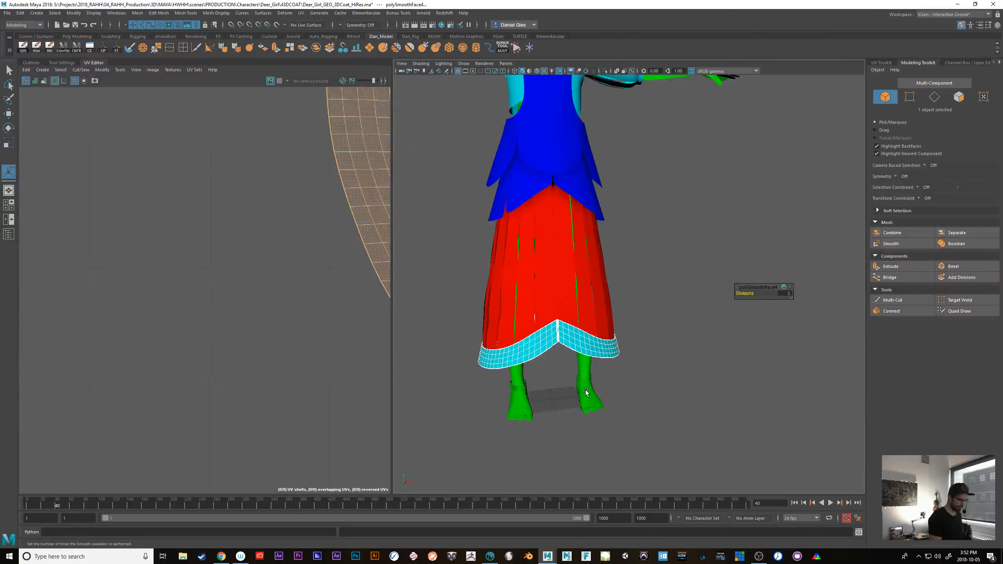
Smooth the character's foot and leg meshes below the skirt
left_click(586, 390)
key("g")
left_click(520, 373)
key("g")
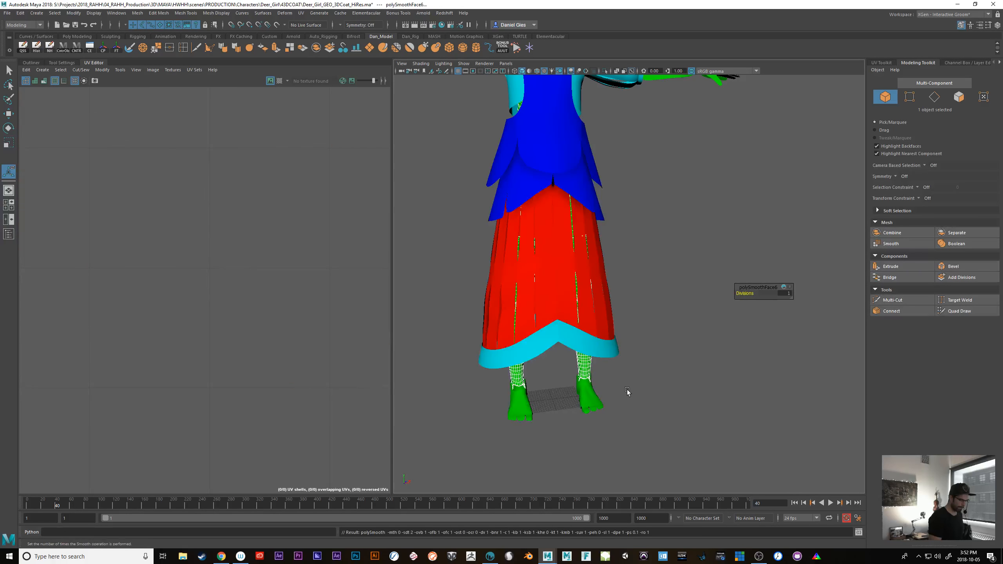
Smooth the cyan shirt mesh on the character's torso
middle_click_drag(619, 382, 604, 466, "alt")
middle_click_drag(591, 359, 585, 411, "alt")
left_click(559, 352)
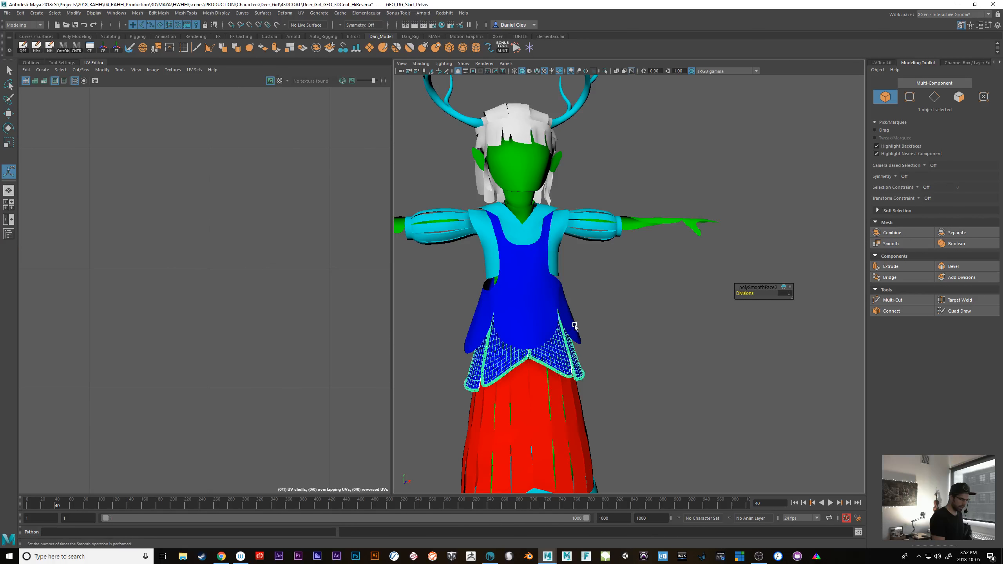
left_click(557, 253)
key("g")
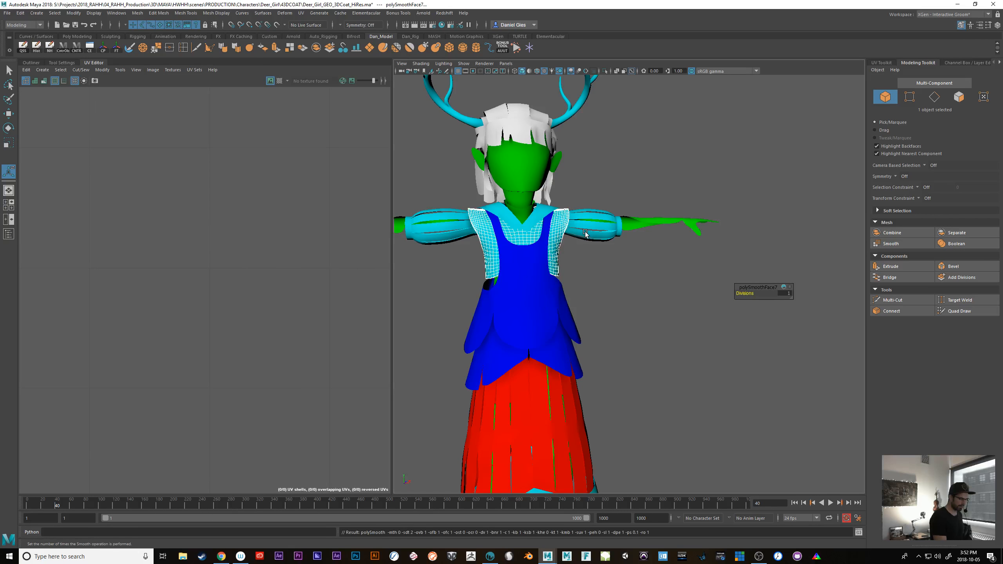
Smooth the puffy sleeve mesh and the GEO_DG_Chest_Arms mesh
left_click(585, 234)
key("g")
left_click(630, 224)
key("g")
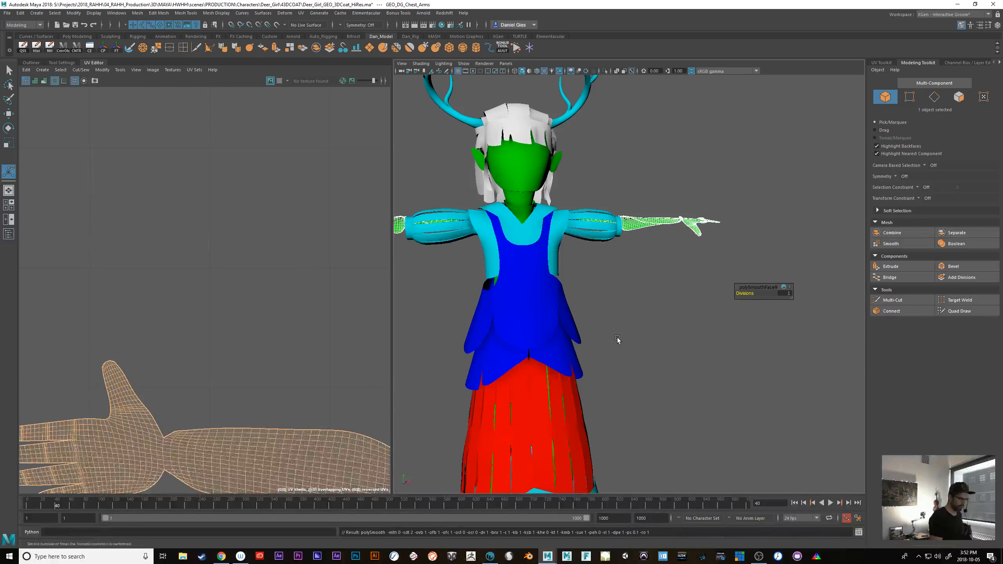
Smooth the GEO_Neck_Base and GEO_DG_Face meshes
middle_click_drag(618, 339, 630, 367, "alt")
left_click(540, 261)
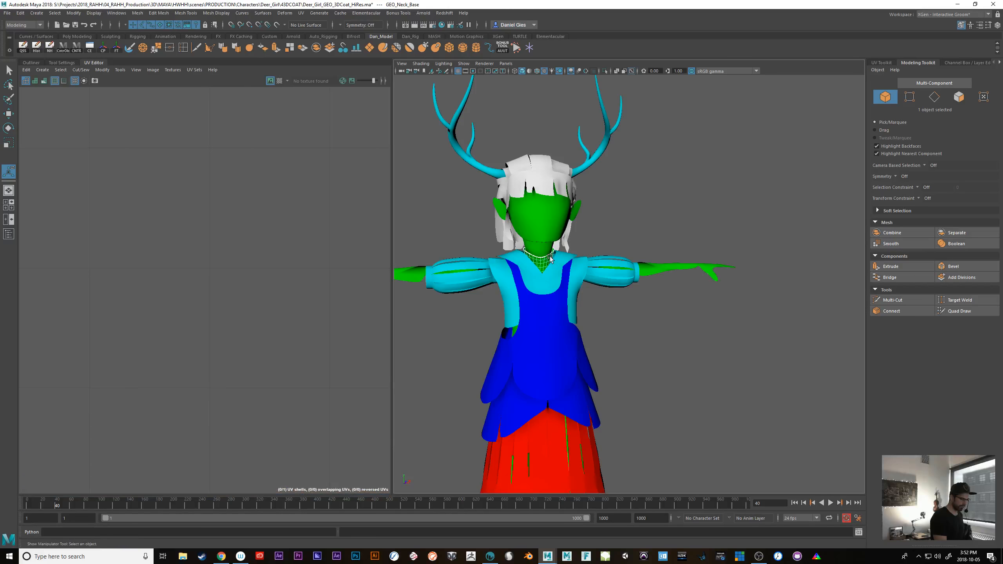
key("g")
left_click(552, 228)
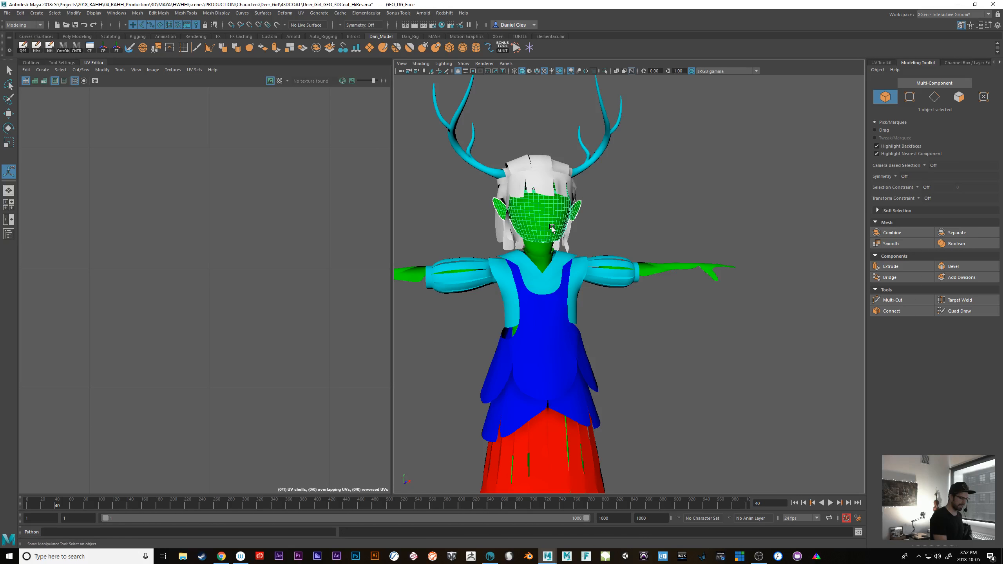
key("g")
scroll(514, 217, "up", 5)
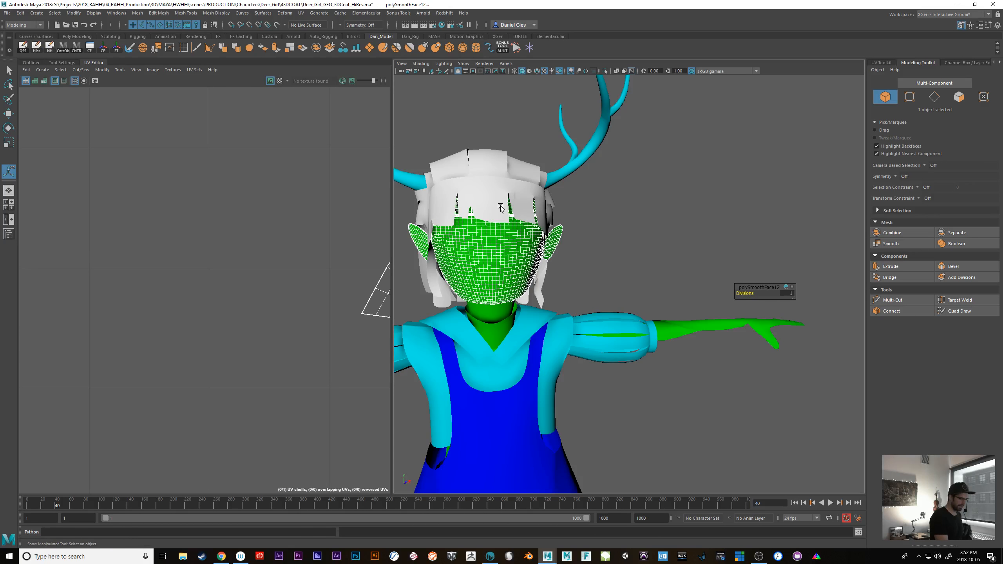
Smooth the main hair mesh and the antlers mesh on the character's head
left_click(492, 156)
key("g")
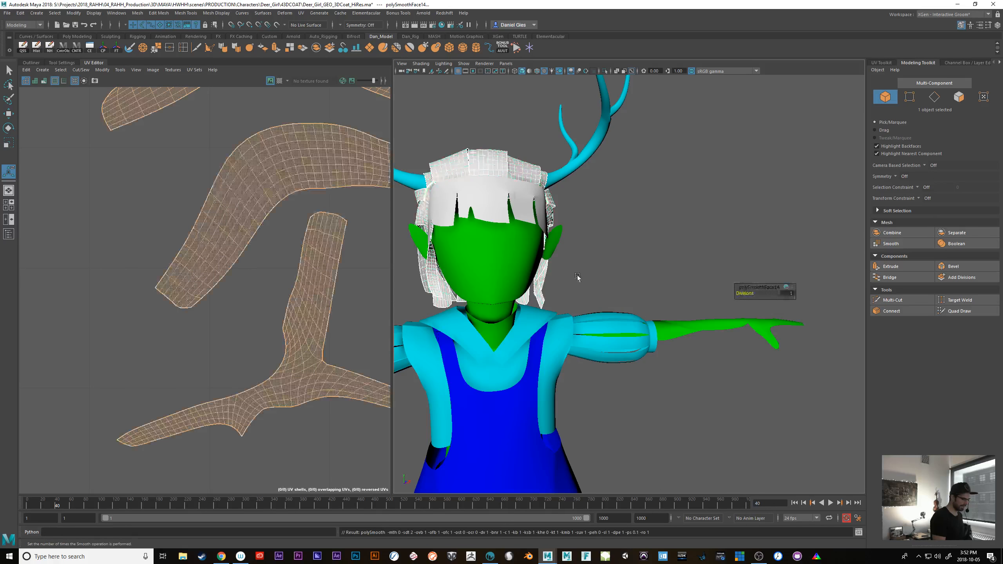
left_click(563, 180)
middle_click_drag(563, 181, 651, 275, "alt")
key("g")
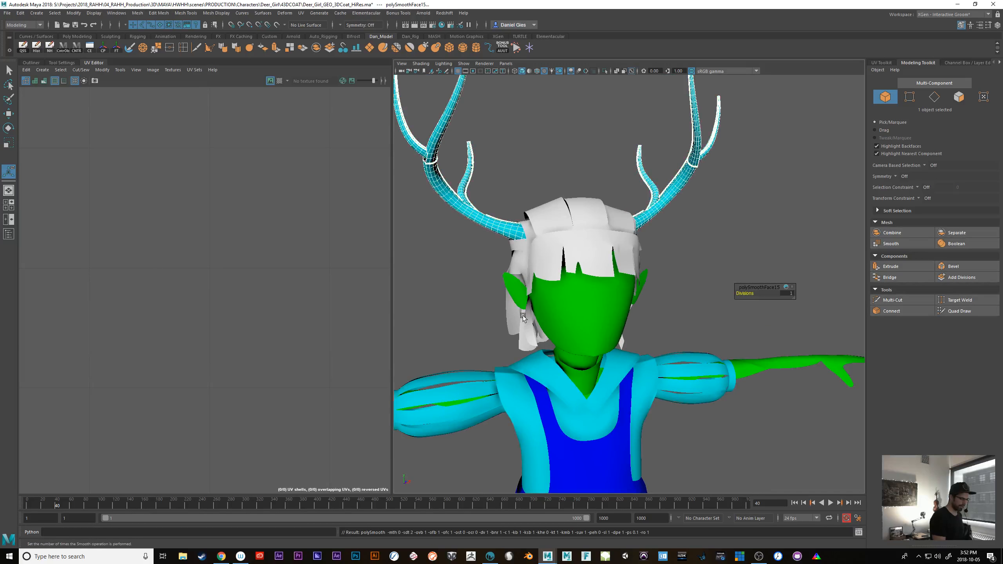
Smooth the GEO_DG_Hair_Base_BCK mesh at the back of the character's head
left_click(519, 323)
left_click(518, 294)
left_click_drag(686, 327, 612, 308, "alt")
left_click(678, 341)
left_click(612, 307)
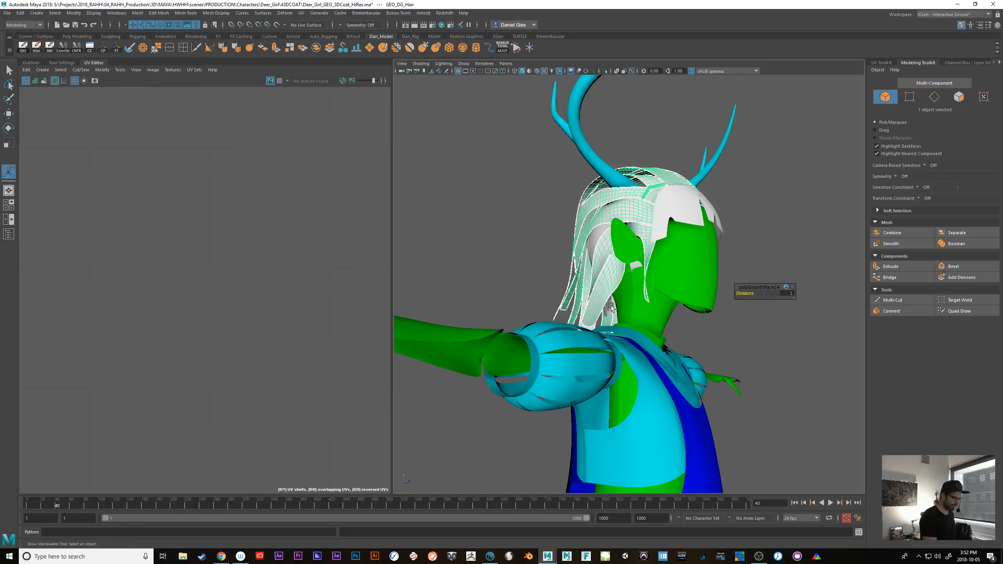
left_click_drag(747, 382, 757, 387, "alt")
left_click_drag(632, 389, 736, 425, "alt")
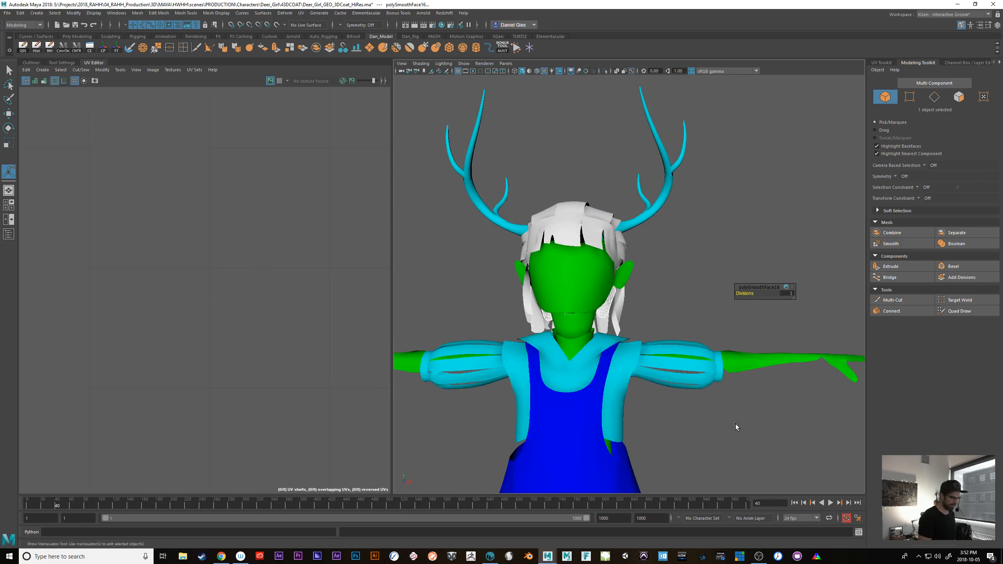
Check the smoothed character as a whole and delete the construction history on all objects
middle_click_drag(708, 421, 662, 279, "alt")
left_click_drag(678, 458, 681, 435, "alt")
right_click_drag(681, 435, 674, 371, "alt")
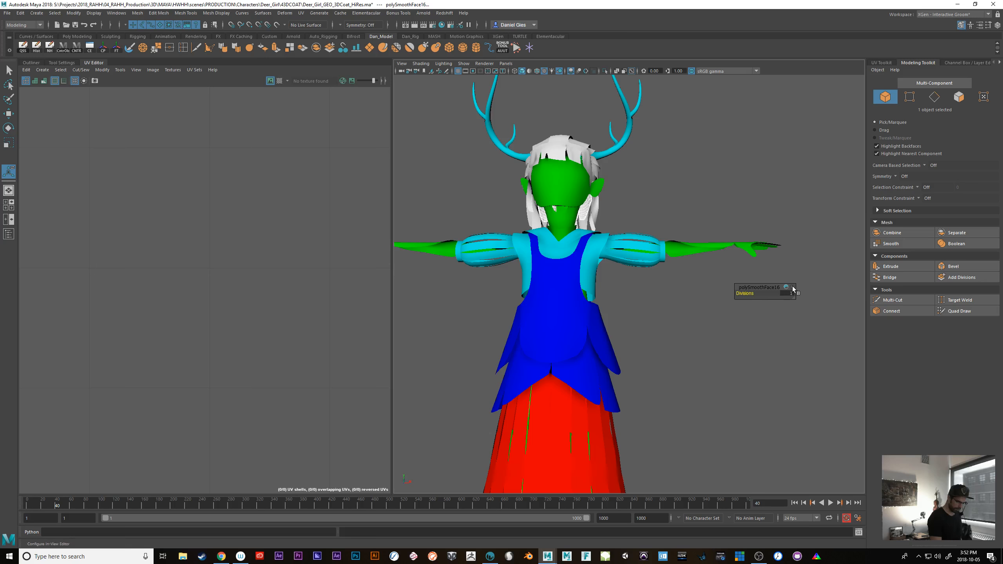
middle_click_drag(668, 404, 708, 389, "alt")
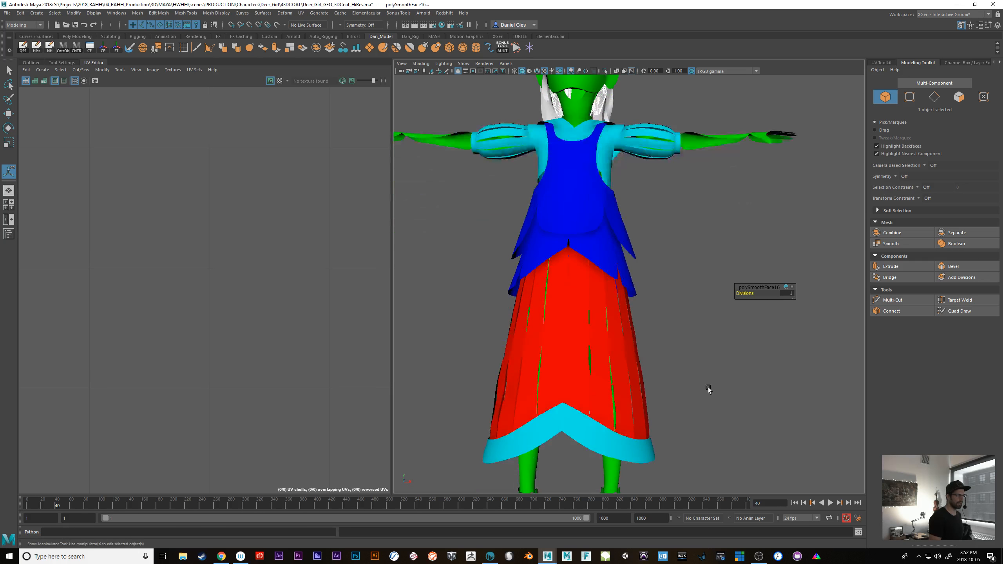
right_click_drag(674, 387, 661, 392, "alt")
left_click_drag(660, 392, 682, 407, "alt")
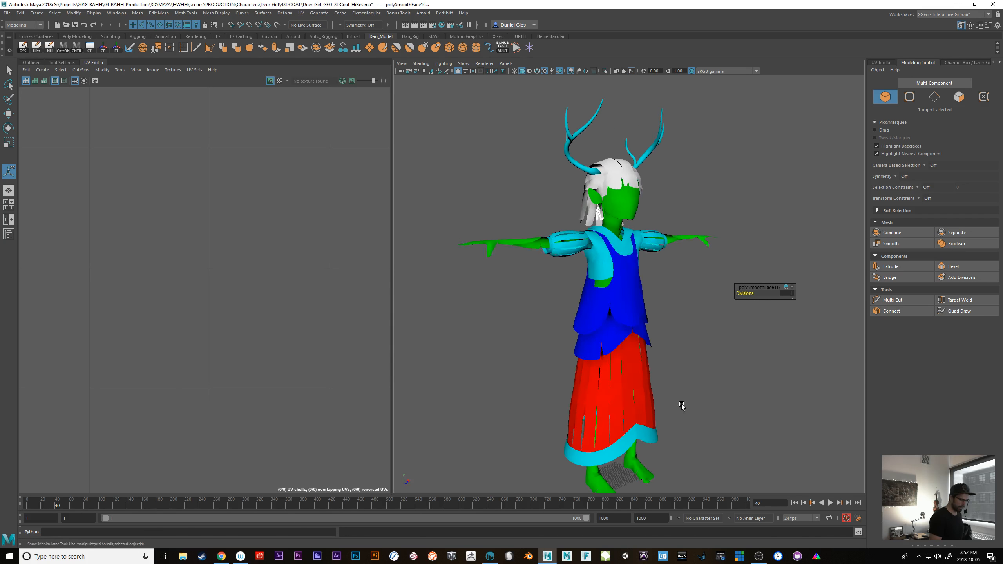
left_click(20, 13)
mouse_move(59, 113)
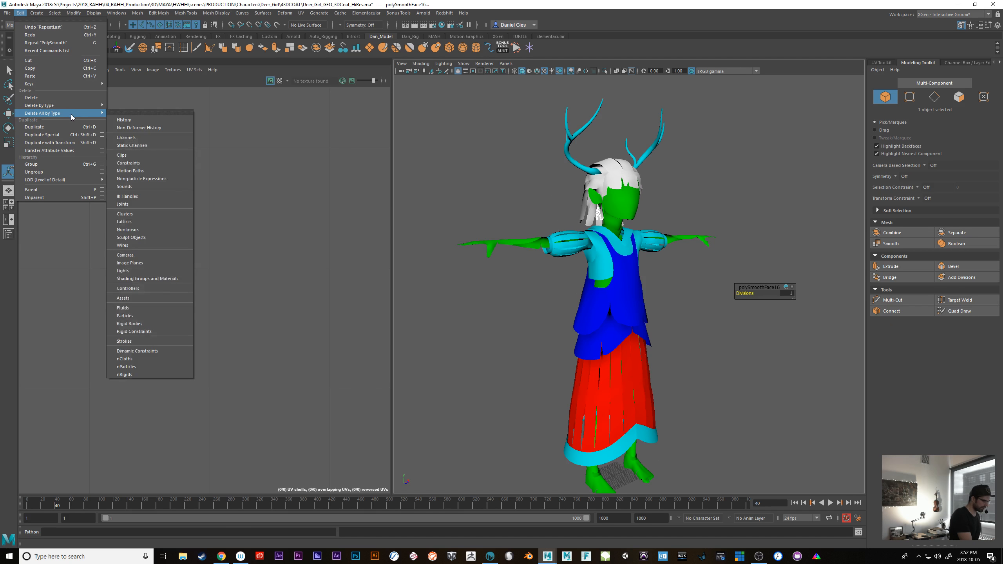
left_click(150, 120)
Select all the character meshes from GEO_DG_Skirt_Dress through GEO_DG_Antlers in the Outliner
left_click(31, 63)
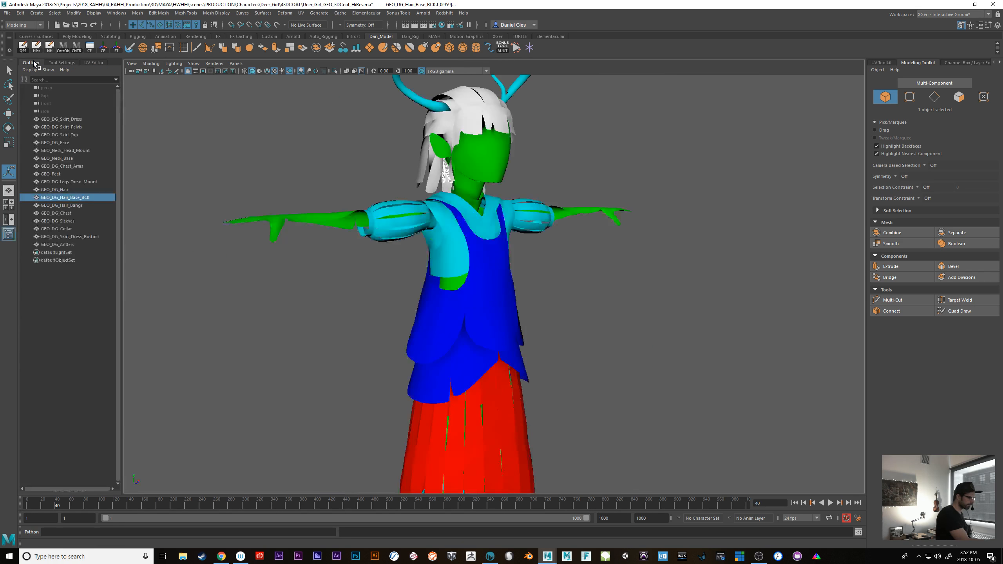
left_click(57, 119)
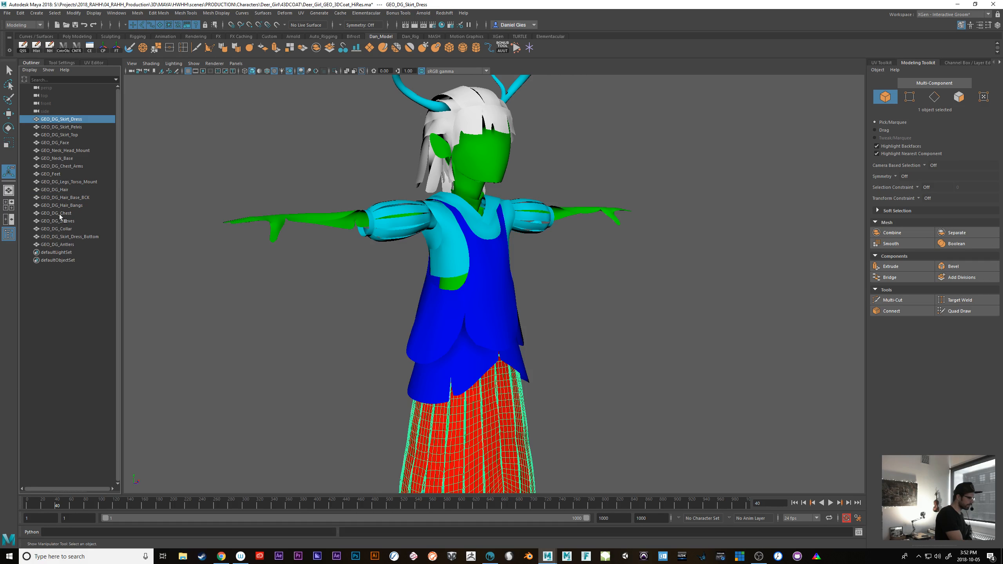
left_click(65, 245, "shift")
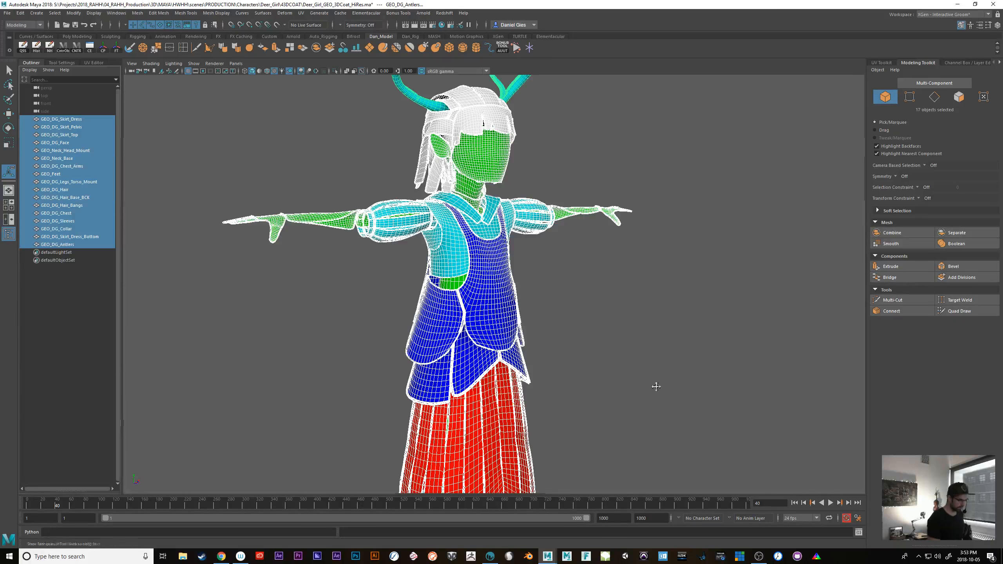
left_click_drag(656, 385, 674, 368, "alt")
right_click_drag(674, 369, 622, 379, "alt")
middle_click_drag(622, 380, 653, 402, "alt")
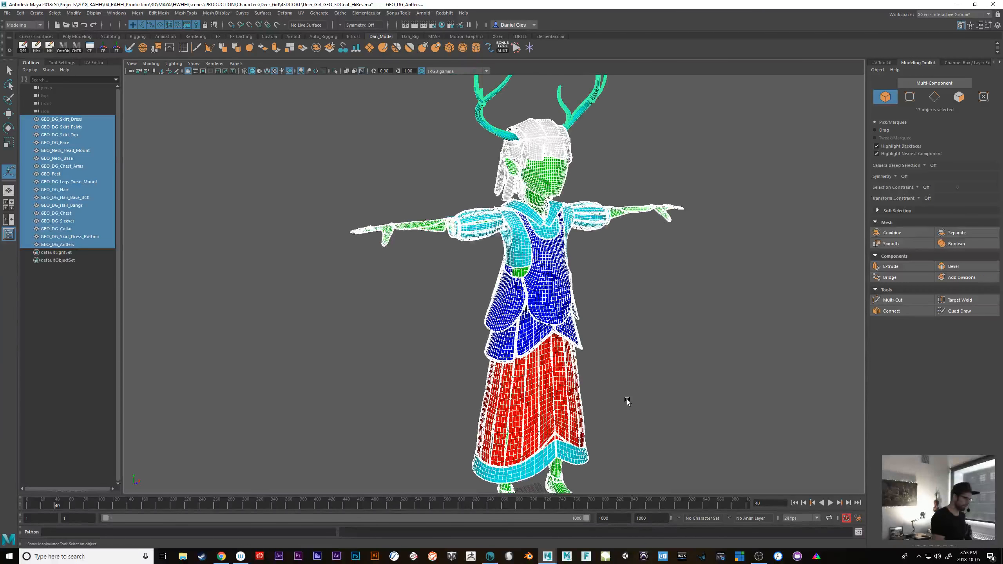
left_click(7, 13)
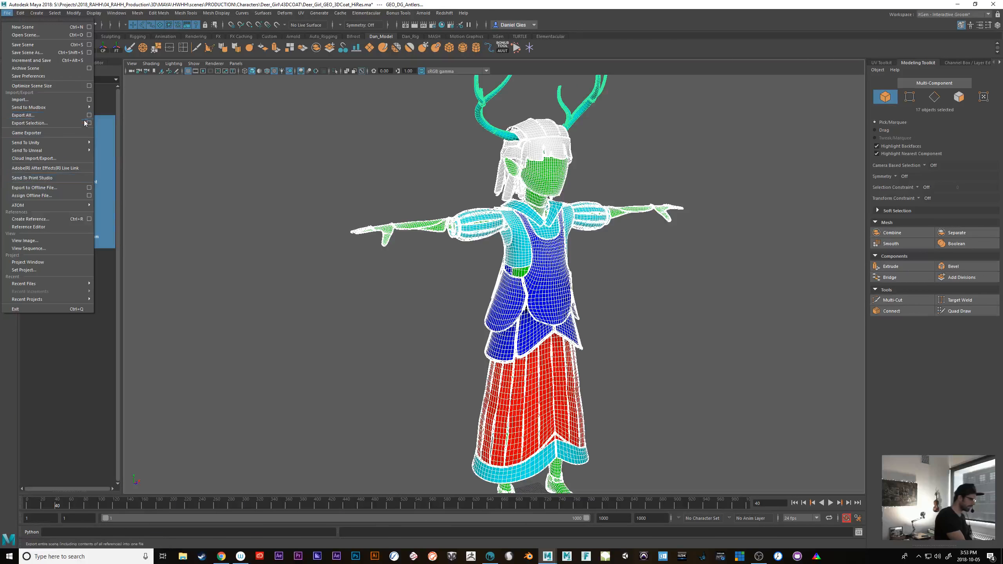
left_click(76, 124)
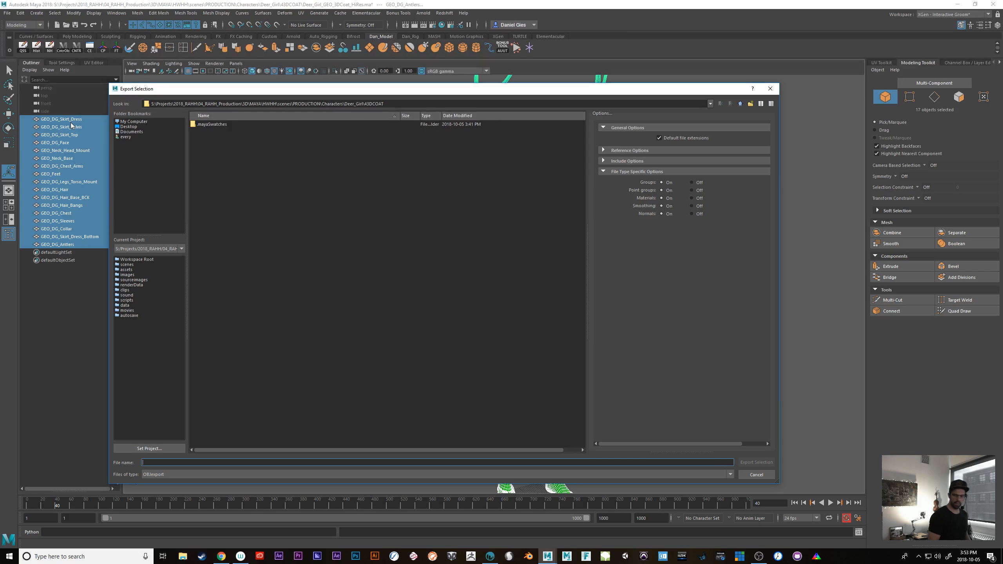
left_click(741, 103)
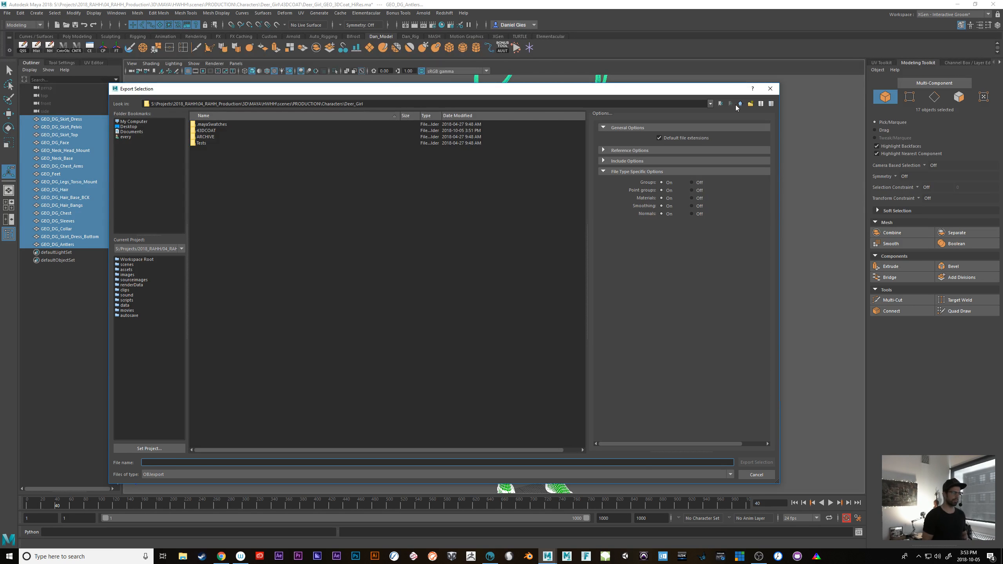
double_click(206, 130)
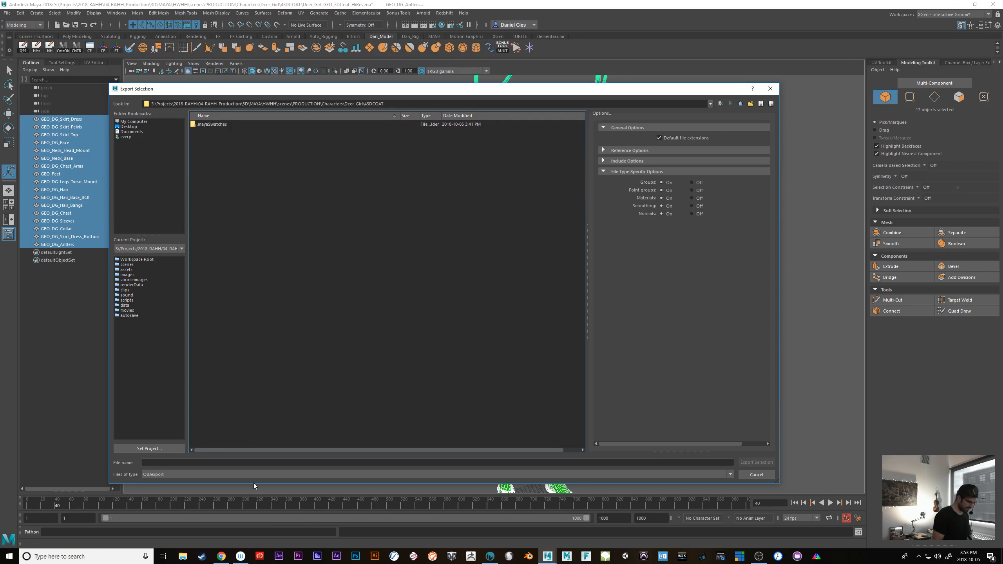
left_click(756, 475)
Try to export the selected meshes with OBJexport into the 3DCOAT folder inside Deer_Girl without giving a file name
left_click(7, 13)
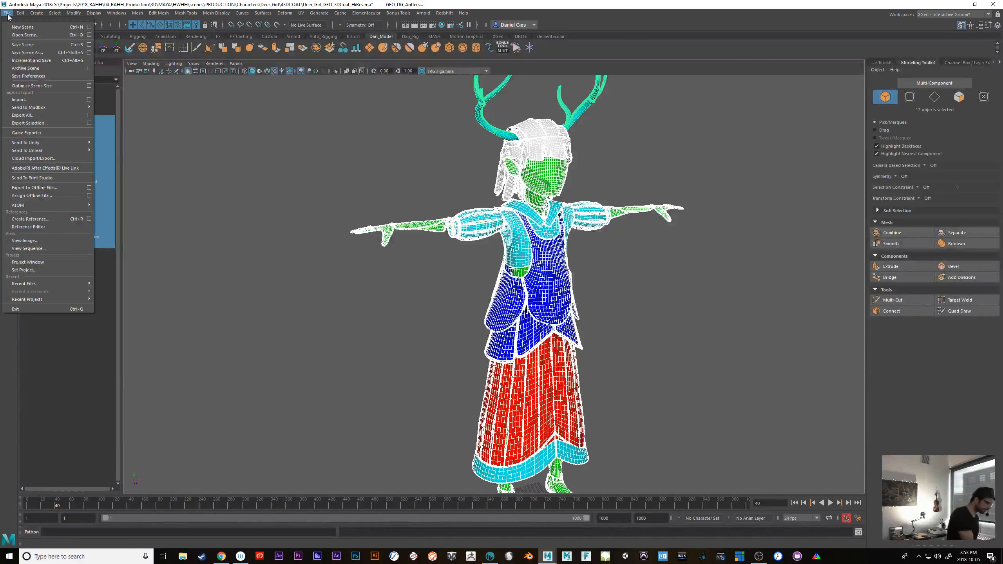
left_click(72, 123)
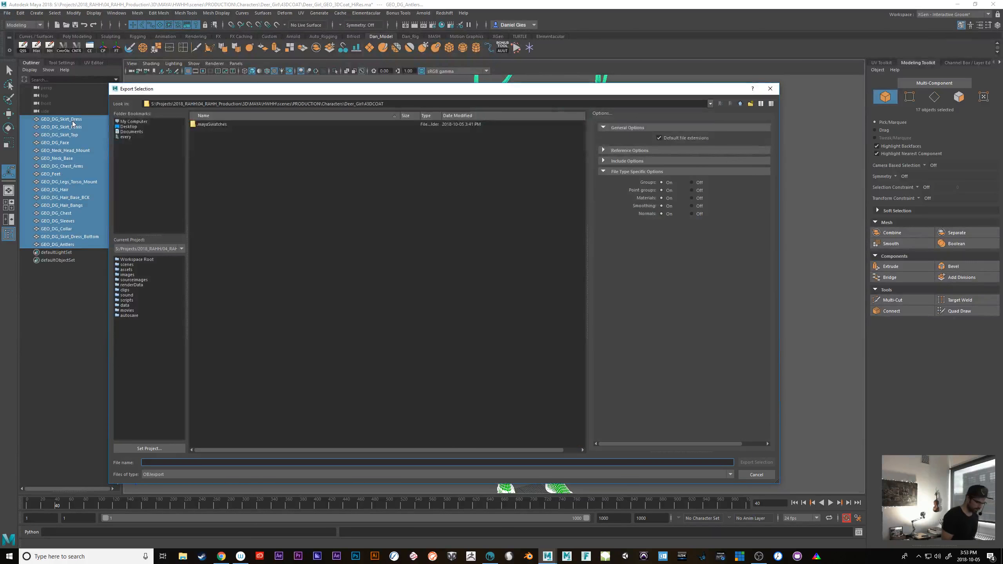
left_click(740, 103)
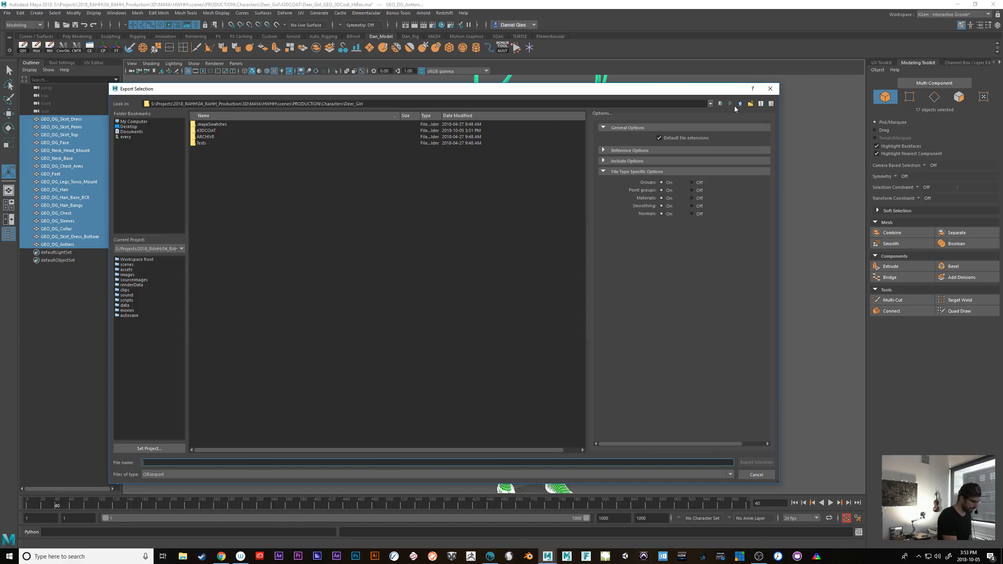
double_click(208, 131)
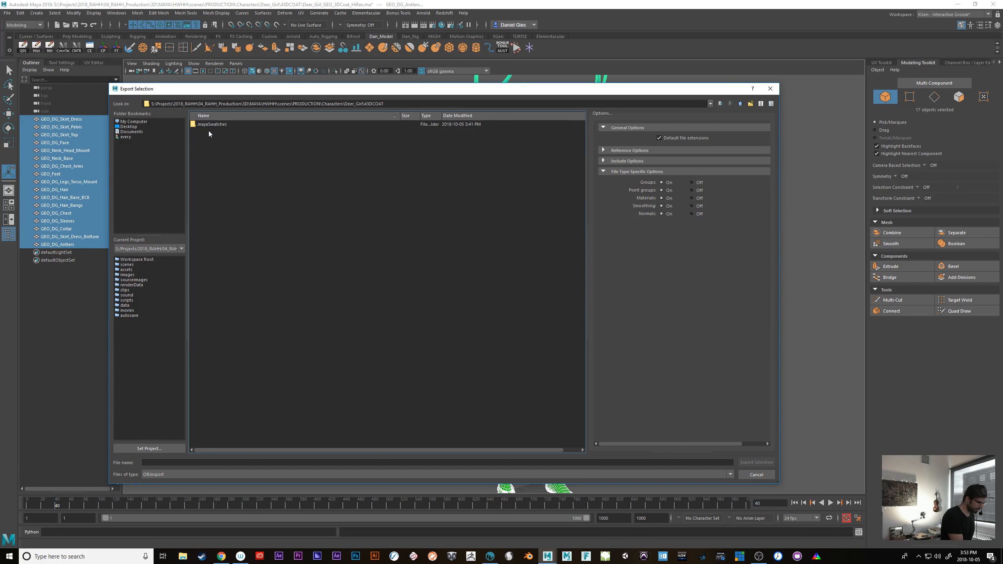
left_click(234, 474)
left_click(265, 472)
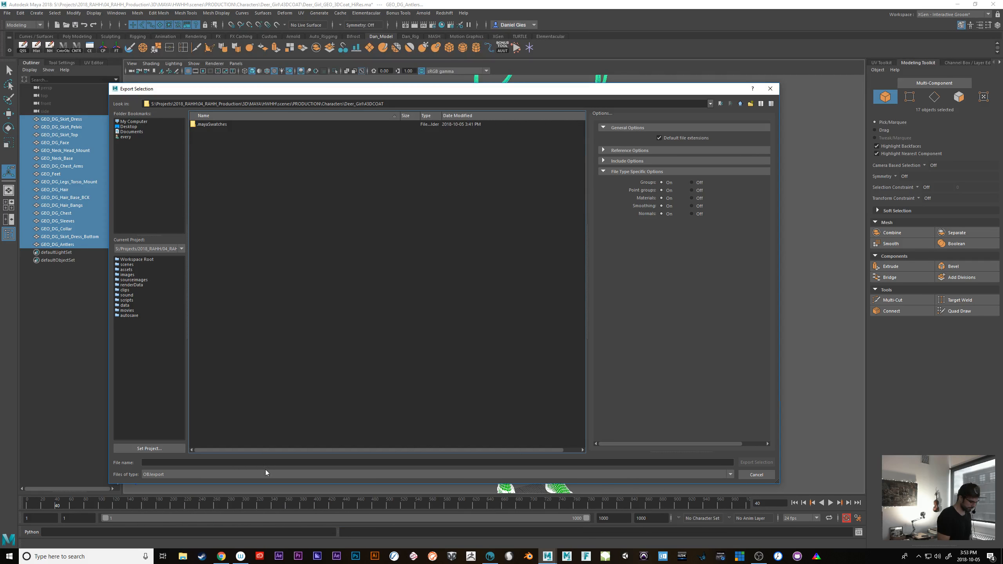
left_click(245, 463)
key("Return")
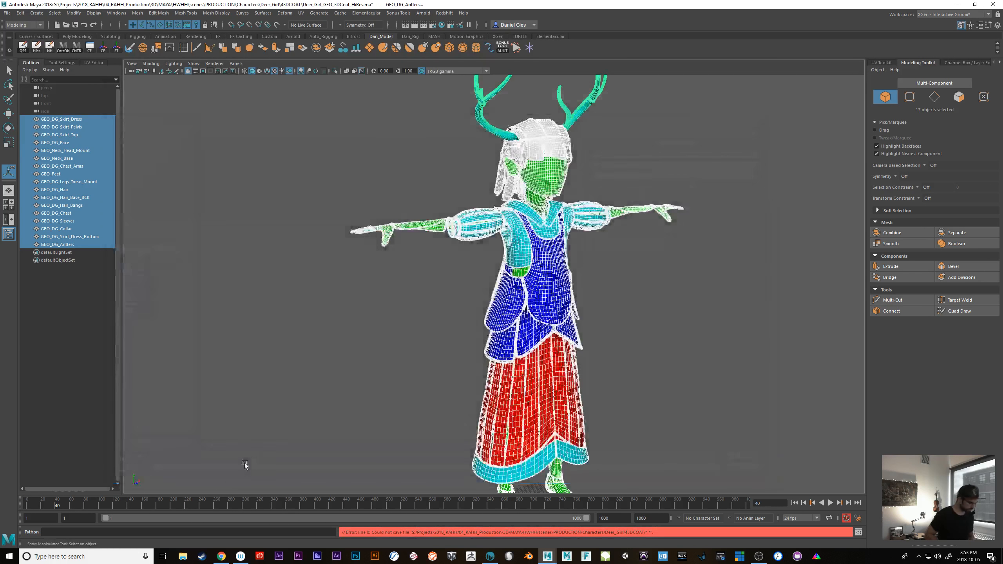
Reselect all meshes from GEO_DG_Skirt_Dress through GEO_DG_Antlers and start exporting the selection
left_click(323, 388)
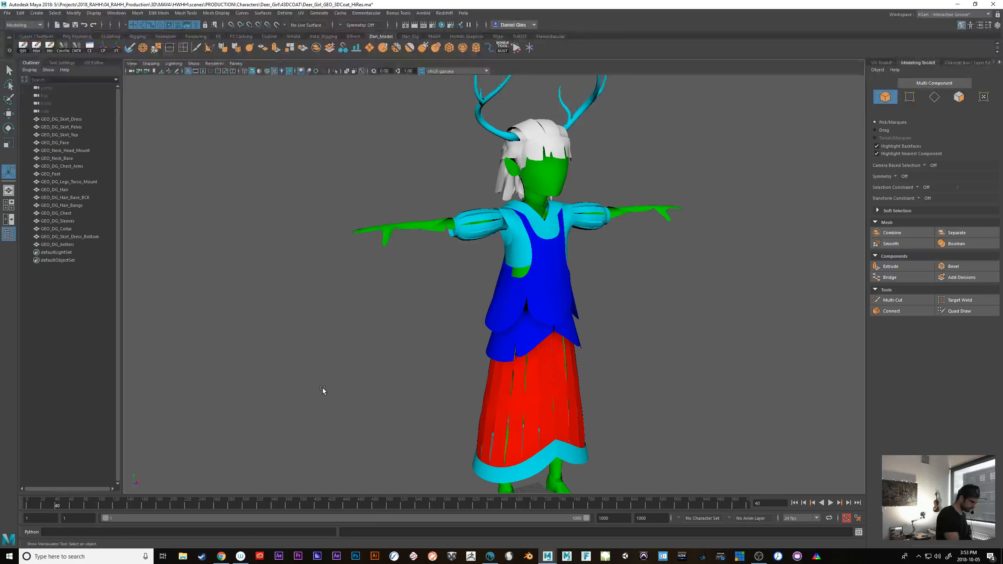
left_click(61, 121)
left_click(59, 245, "shift")
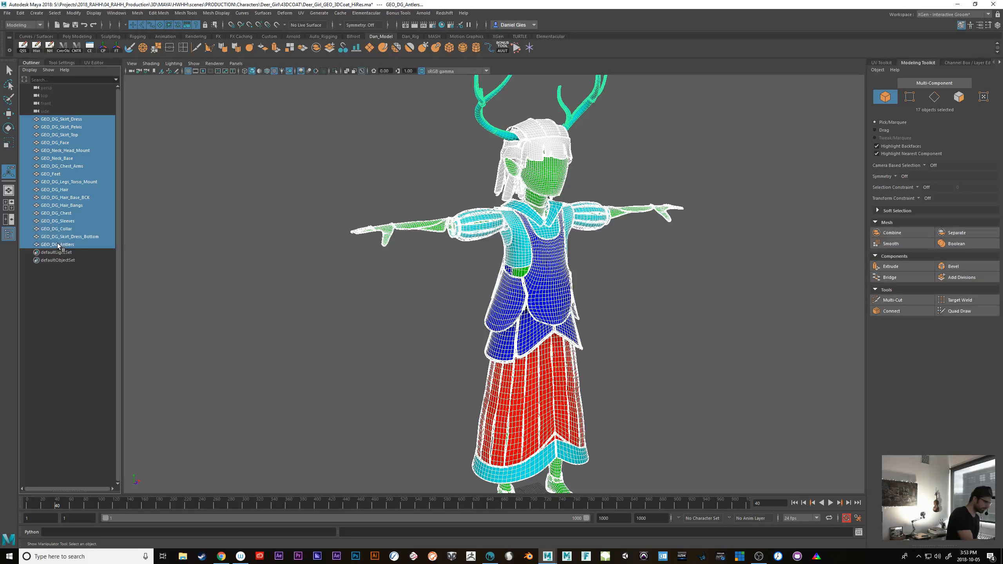
left_click(7, 13)
left_click(62, 125)
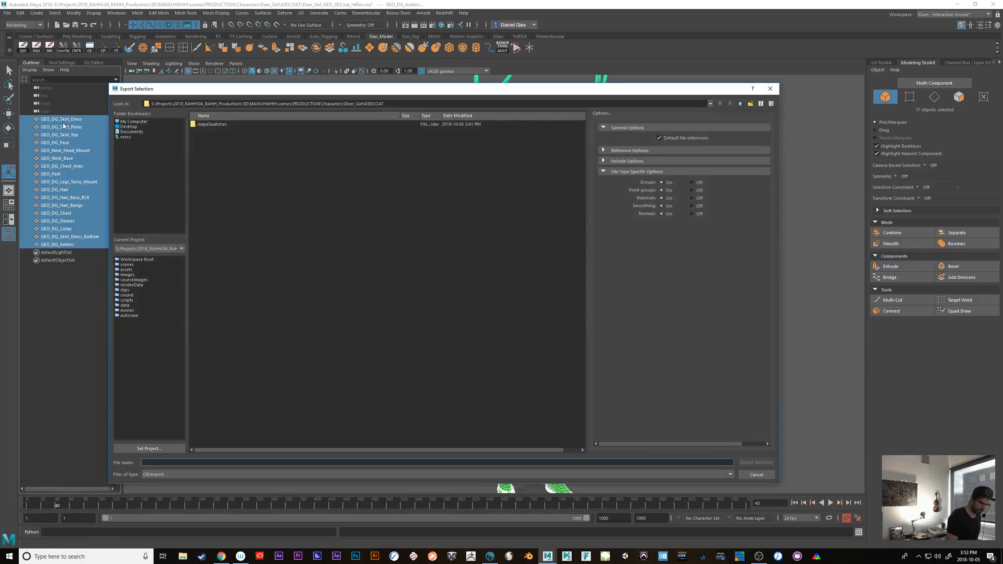
Set the export location to the project's OBJ 3DCoat folder and pick DeerGirl_Ver_01.obj as the base file name
left_click(741, 103)
left_click(742, 103)
left_click(741, 103)
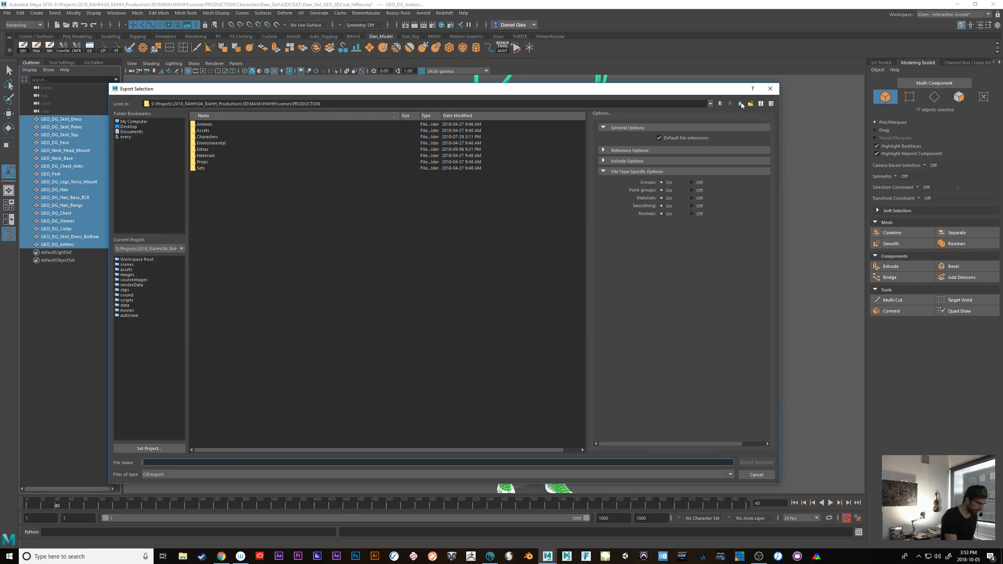
left_click(742, 104)
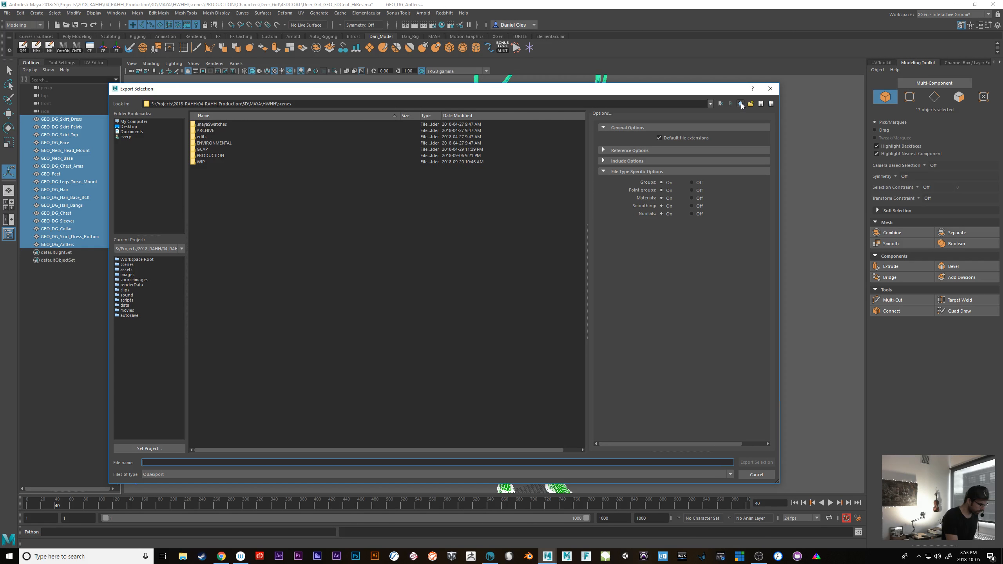
left_click(742, 103)
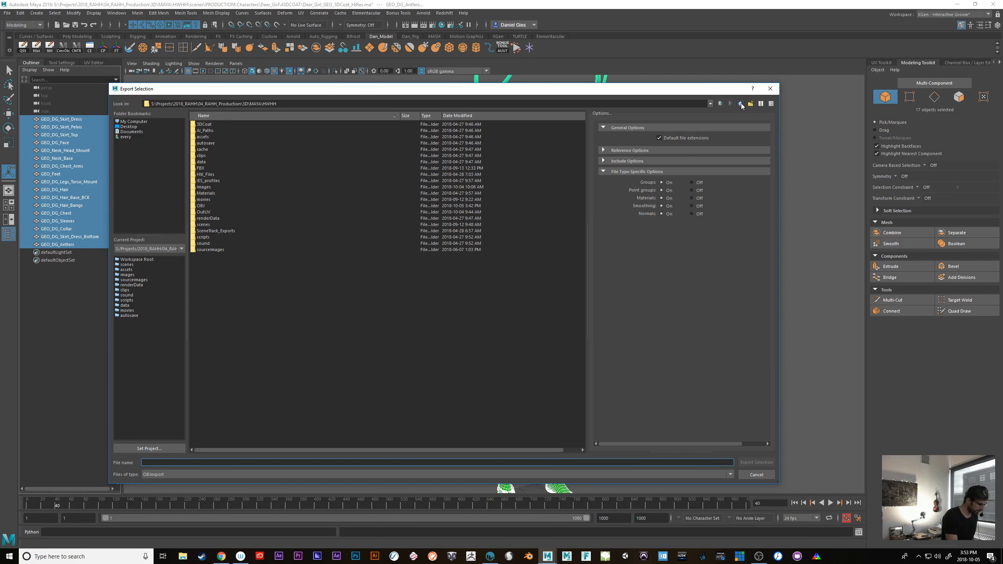
double_click(203, 205)
double_click(211, 124)
left_click(212, 124)
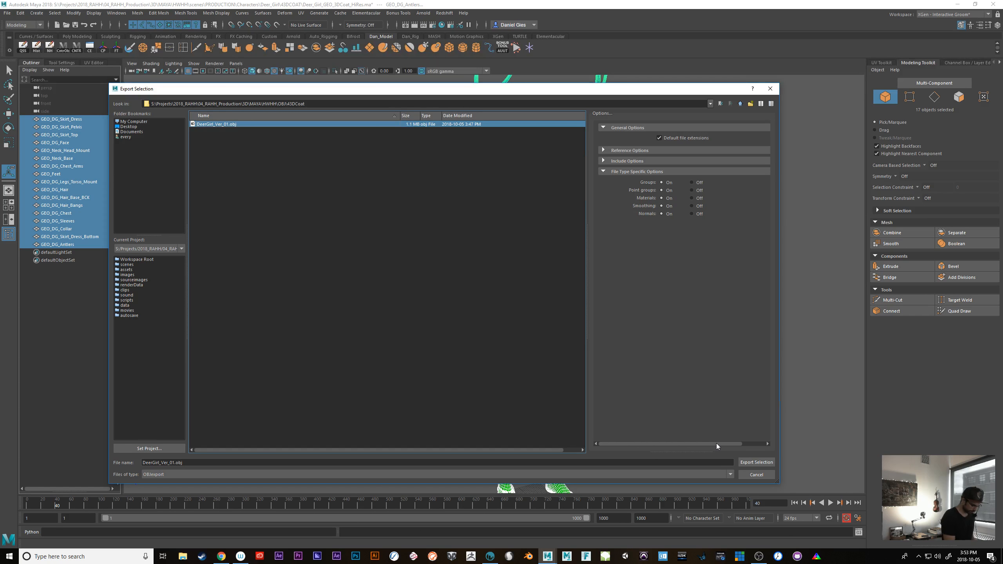
Change the file name to DeerGirl_Ver_02_HiRes.obj and export the selected meshes as OBJ
left_click(175, 463)
key("BackSpace")
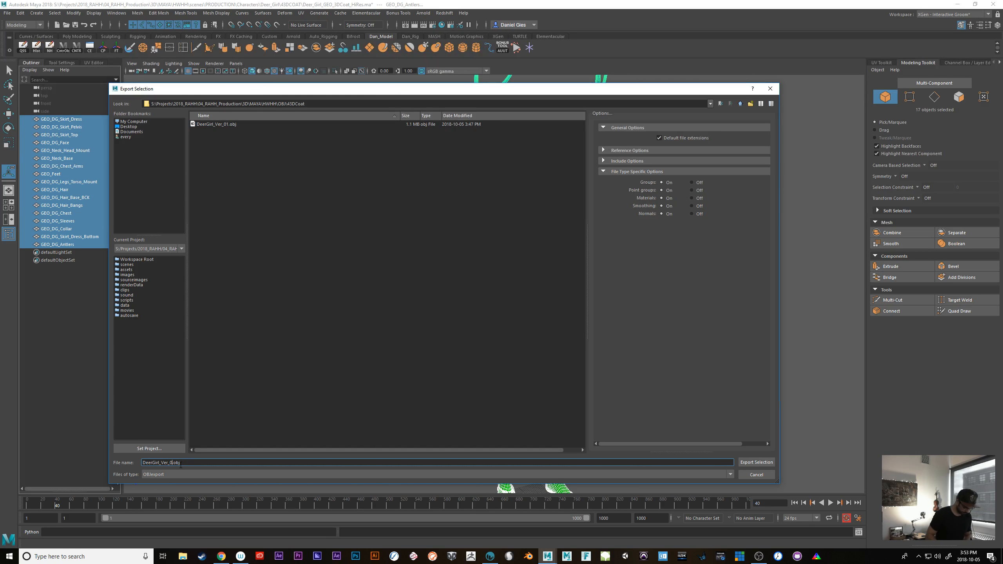
type("2_Hi")
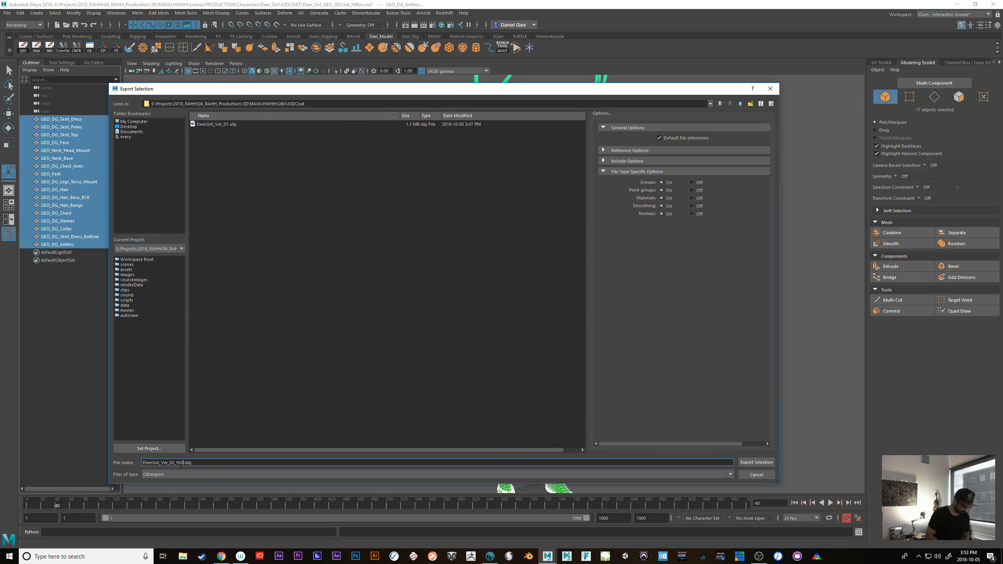
type("Res")
key("Return")
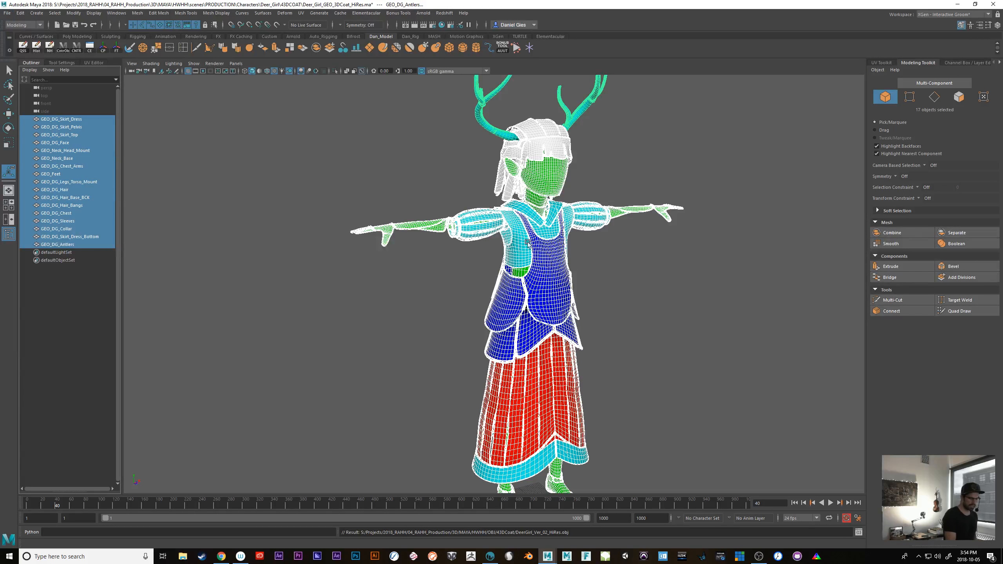
Switch from Maya to 3D-Coat and cancel the pending import of the earlier object
left_click_drag(632, 347, 580, 348, "alt")
scroll(605, 361, "up", 6)
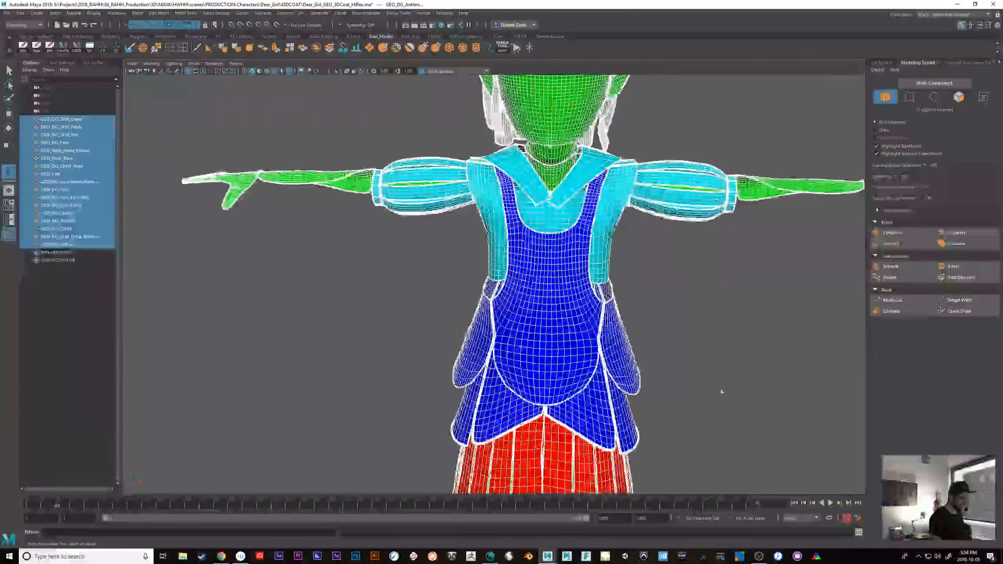
middle_click_drag(722, 391, 634, 432, "alt")
left_click_drag(633, 432, 656, 422, "alt")
left_click(958, 5)
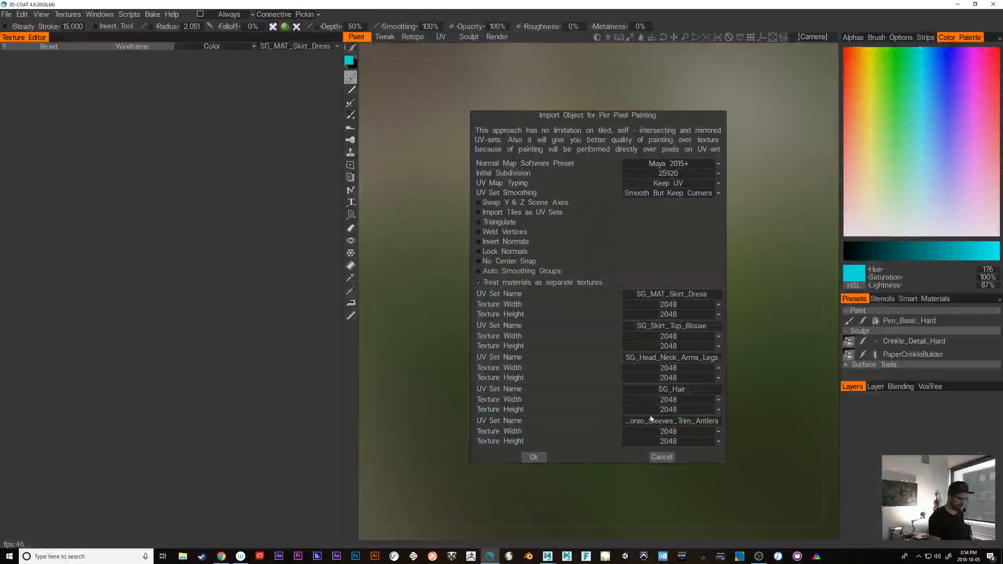
left_click(656, 457)
Start a new Paint UV Mapped Mesh (Per-Pixel) project and open DeerGirl_Ver_02_HiRes as its mesh
left_click(7, 14)
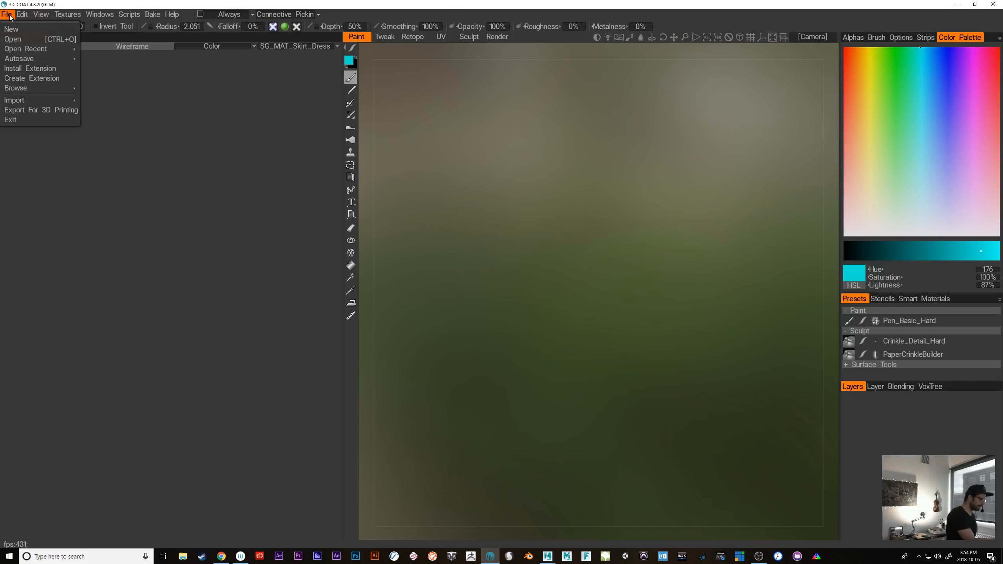
left_click(25, 27)
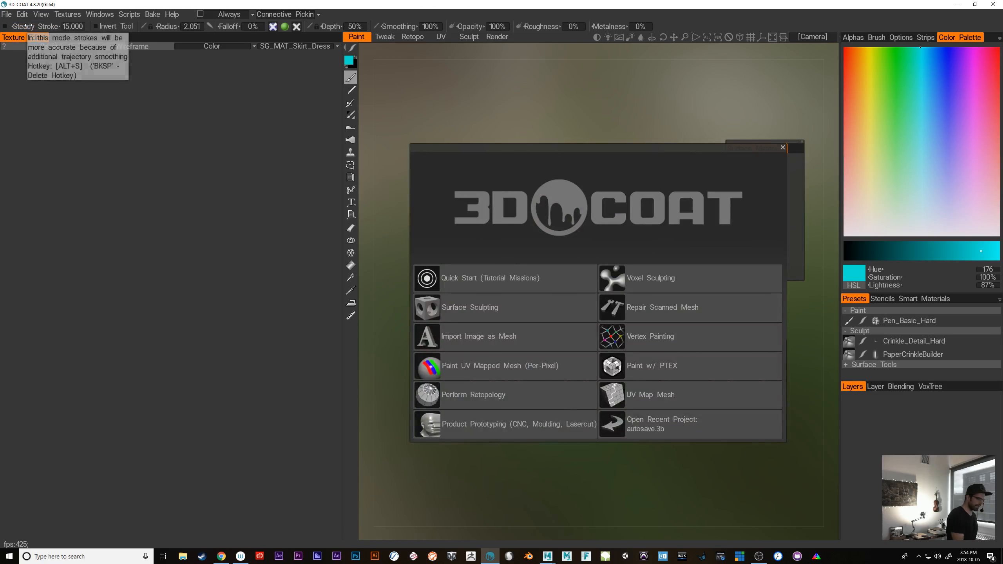
left_click(472, 367)
left_click(478, 366)
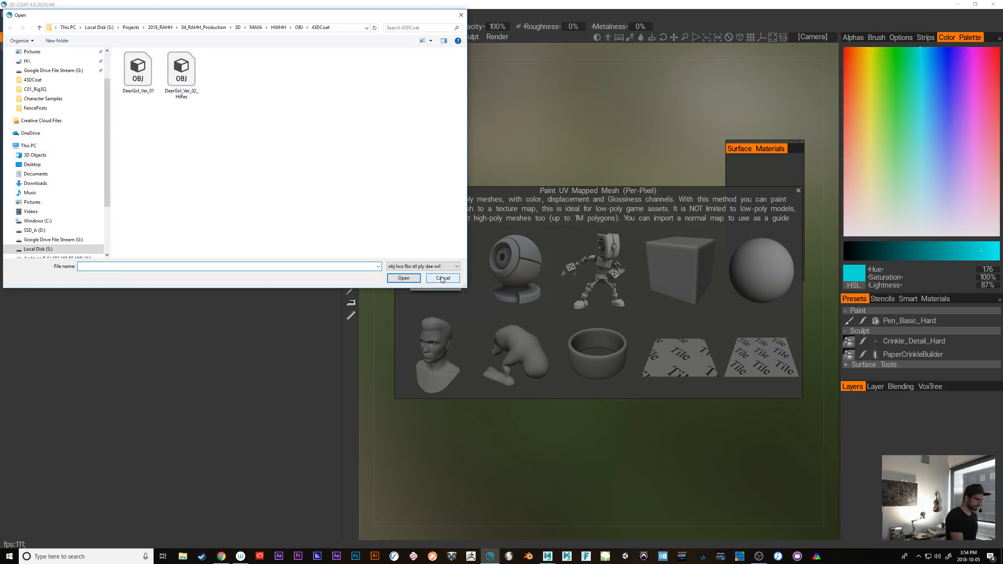
left_click(182, 75)
left_click(404, 278)
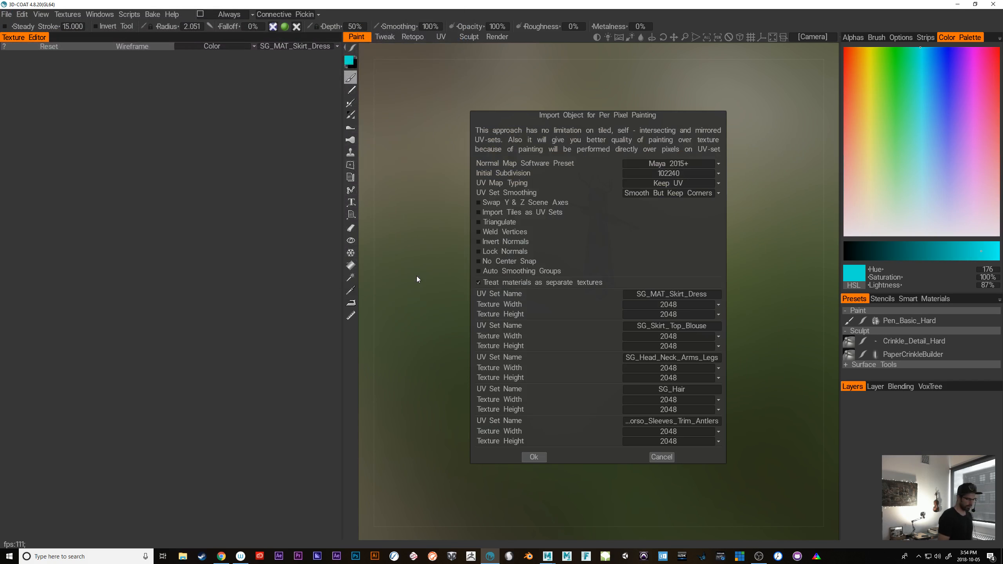
Import the mesh with 4096 textures for all UV sets, No Subdivision and No Smoothing
left_click(708, 305)
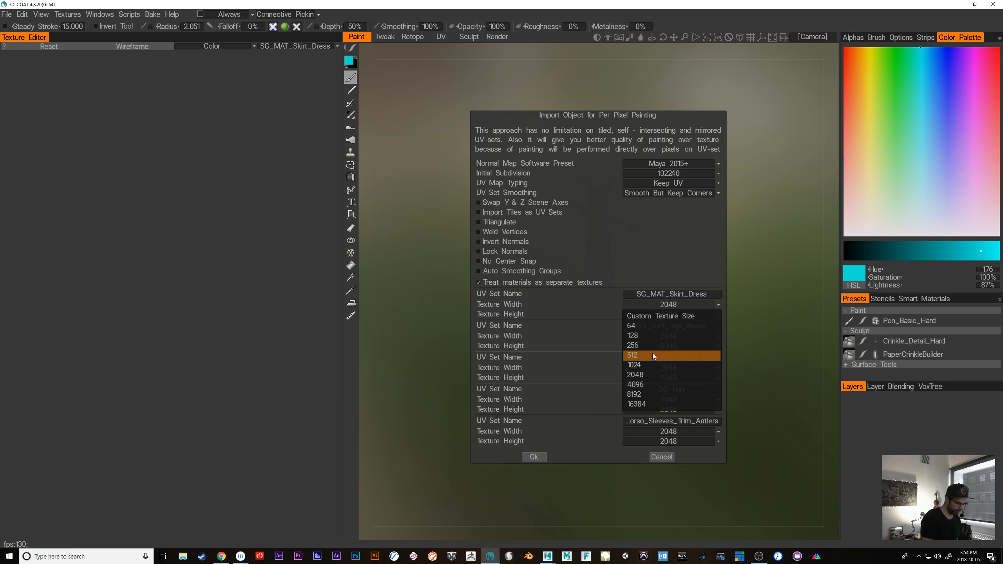
left_click(649, 384)
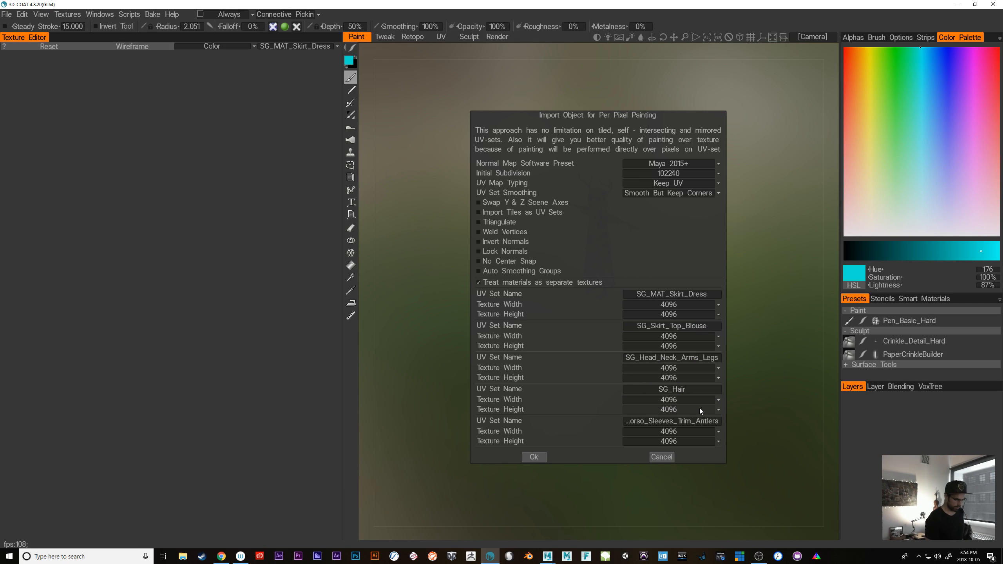
left_click(686, 173)
left_click(677, 184)
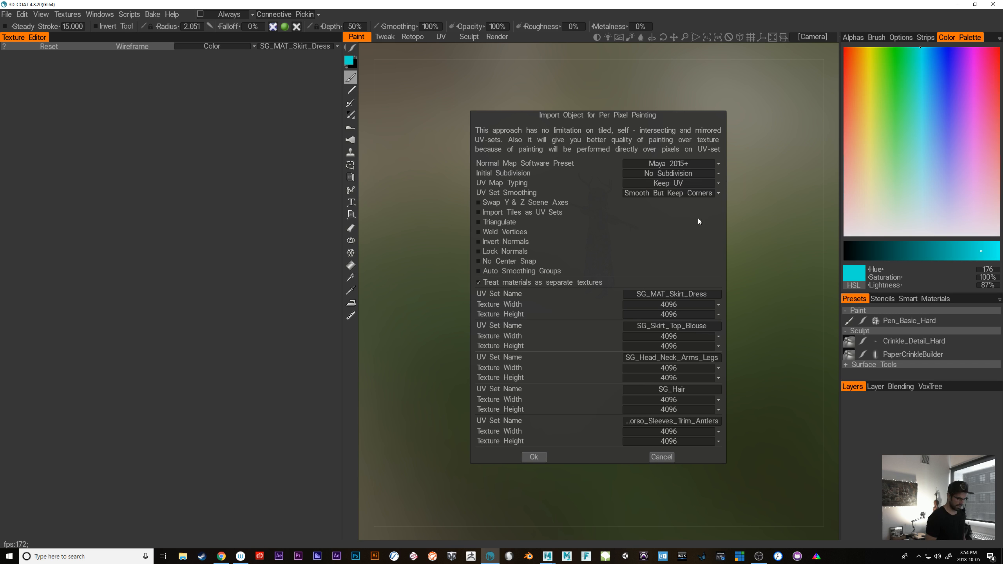
left_click(660, 193)
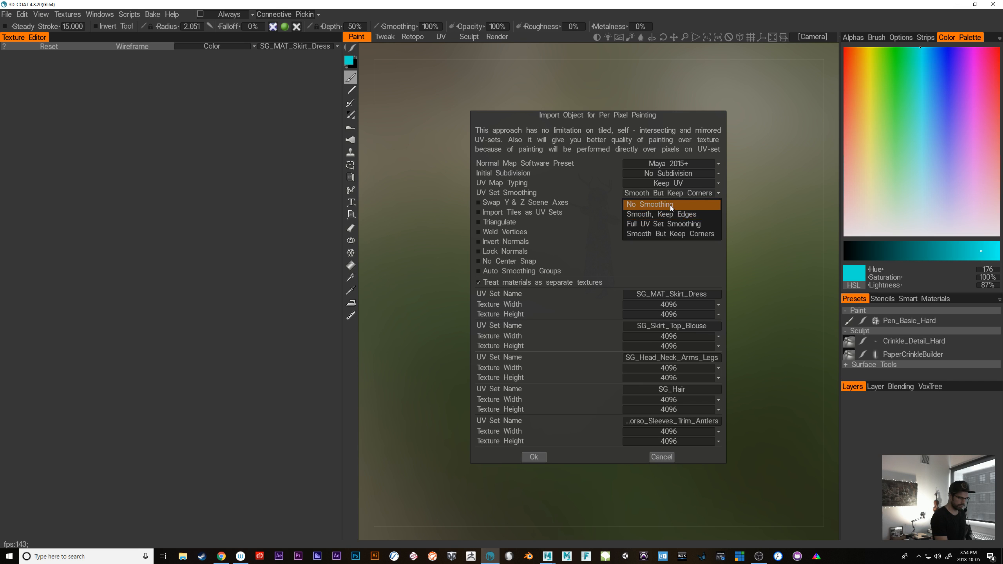
left_click(671, 206)
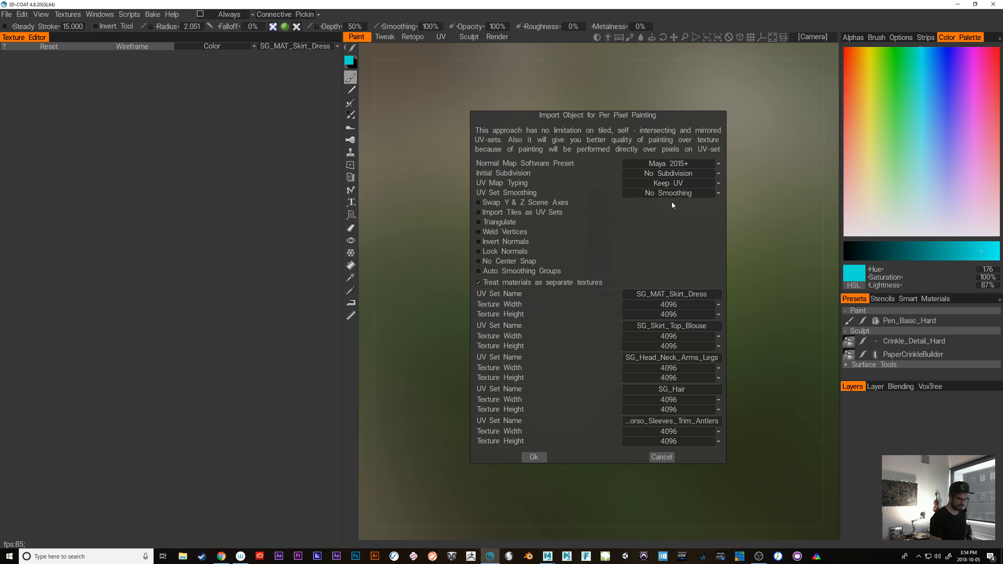
left_click(535, 457)
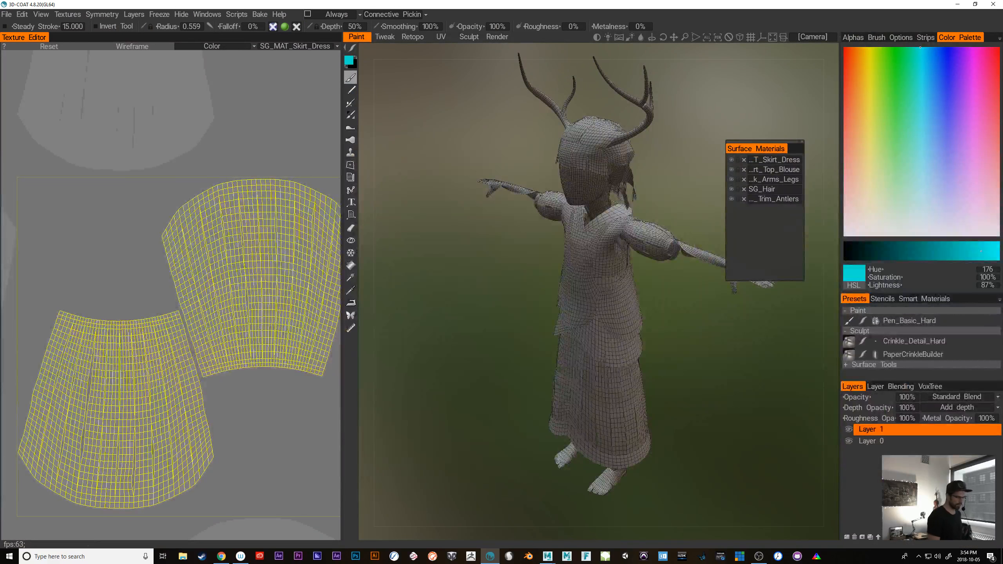
Inspect the imported deer girl mesh up close and hide its wireframe in the 3D view
left_click_drag(719, 343, 670, 383, "alt")
mouse_move(670, 384)
right_mouse_down("alt")
mouse_move(686, 421)
mouse_move(651, 389)
right_mouse_up("alt")
left_click_drag(651, 389, 718, 438, "alt")
right_click_drag(683, 395, 711, 408, "alt")
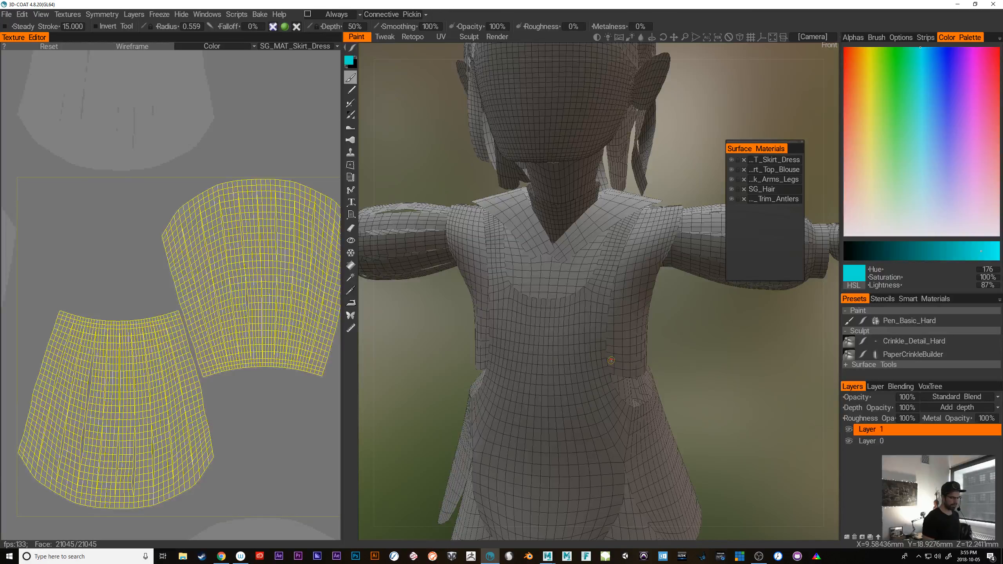
key("w")
right_click_drag(719, 399, 691, 384, "alt")
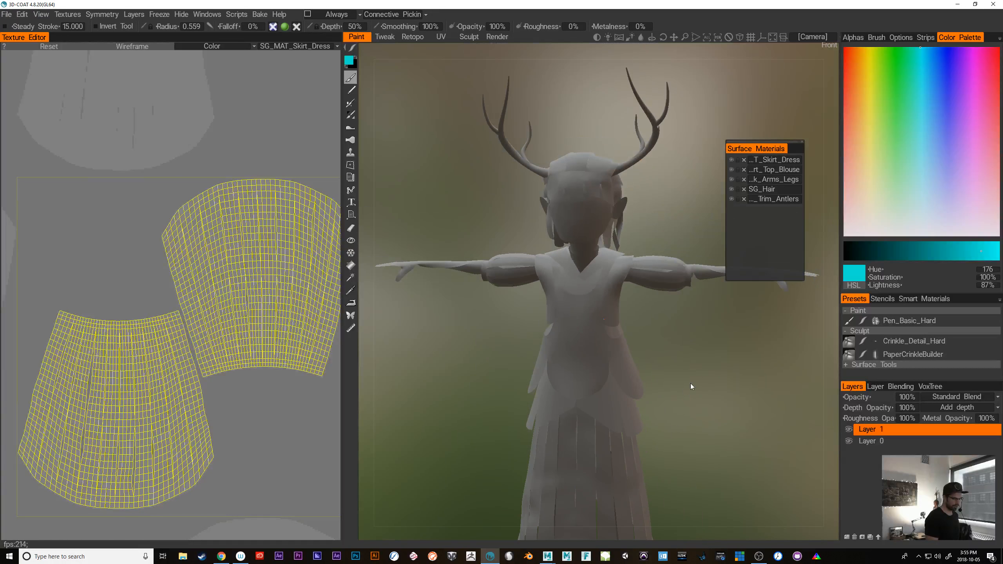
left_click_drag(694, 367, 706, 408, "alt")
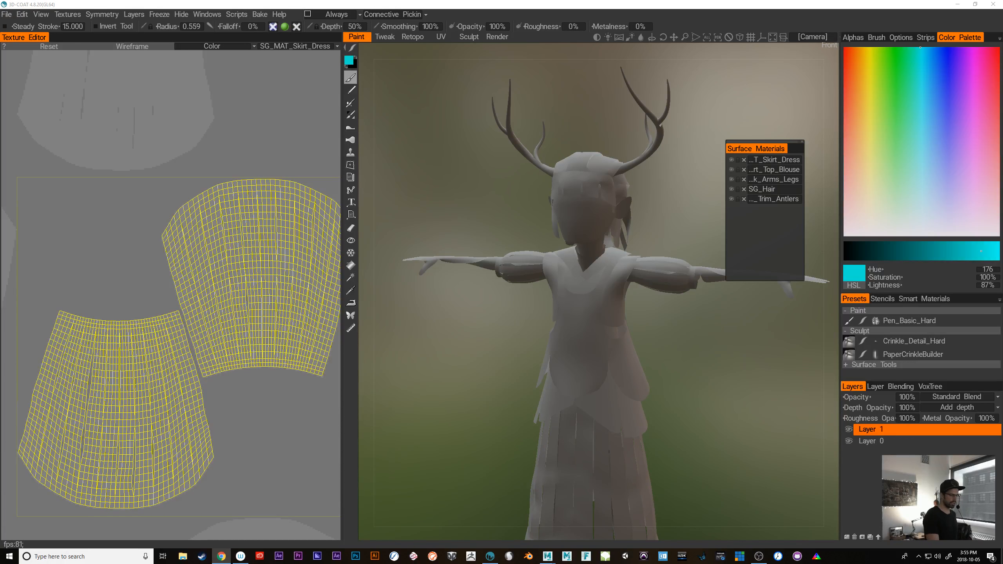
Move the Surface Materials window clear of the model's outstretched arm and check the whole figure's shading
left_click_drag(764, 144, 792, 84)
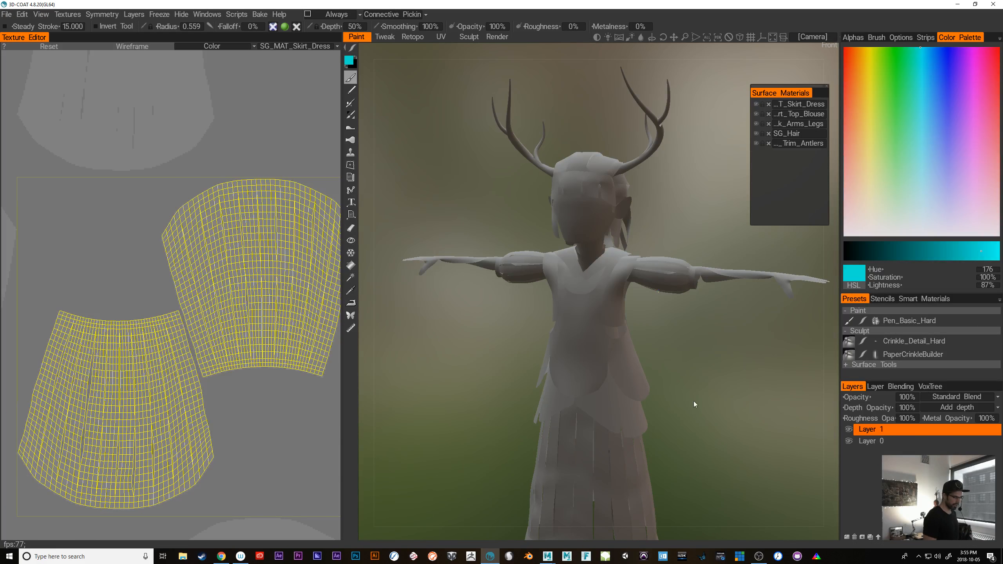
left_click_drag(694, 402, 700, 419, "alt")
middle_click_drag(700, 419, 711, 374, "alt")
right_click_drag(711, 375, 647, 395, "alt")
middle_click_drag(646, 394, 653, 424, "alt")
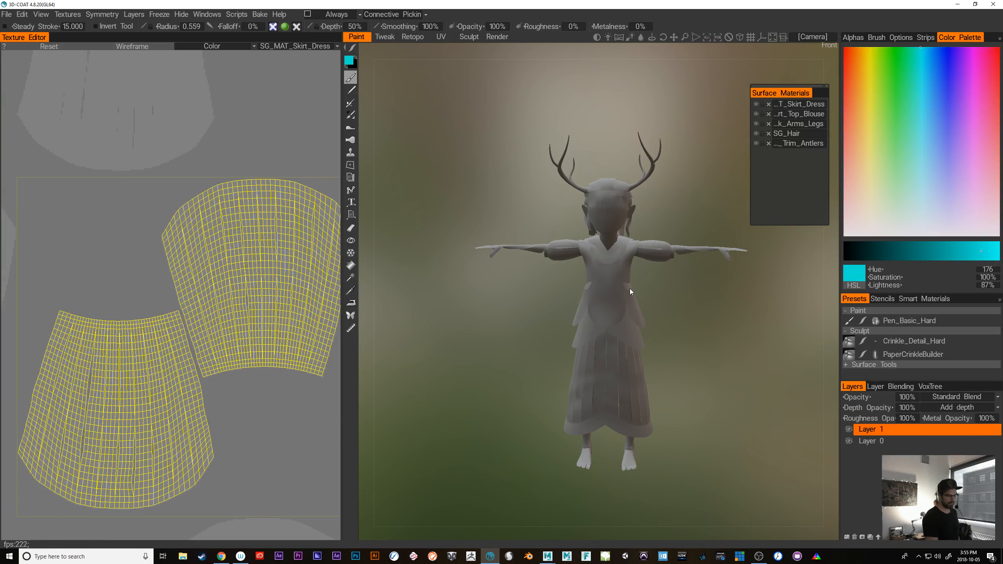
left_click_drag(685, 397, 692, 438, "alt")
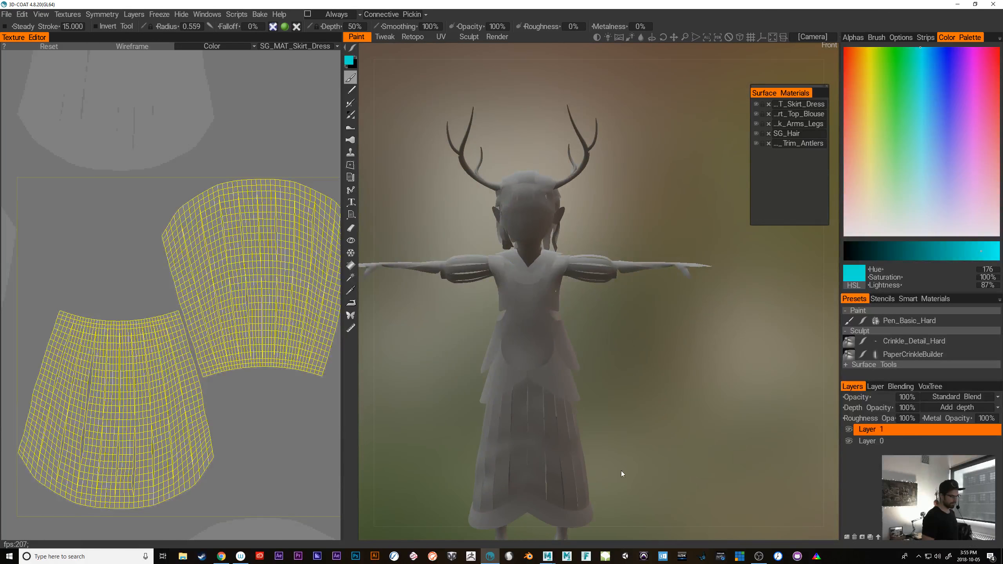
left_click_drag(621, 471, 677, 470, "alt")
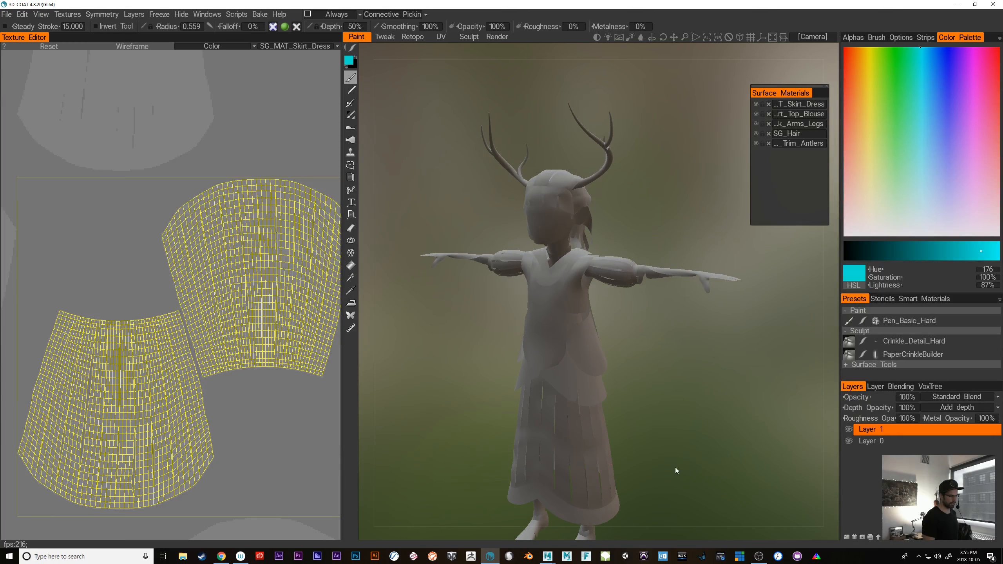
Add a new paint layer and name it AO
left_click(845, 536)
double_click(888, 429)
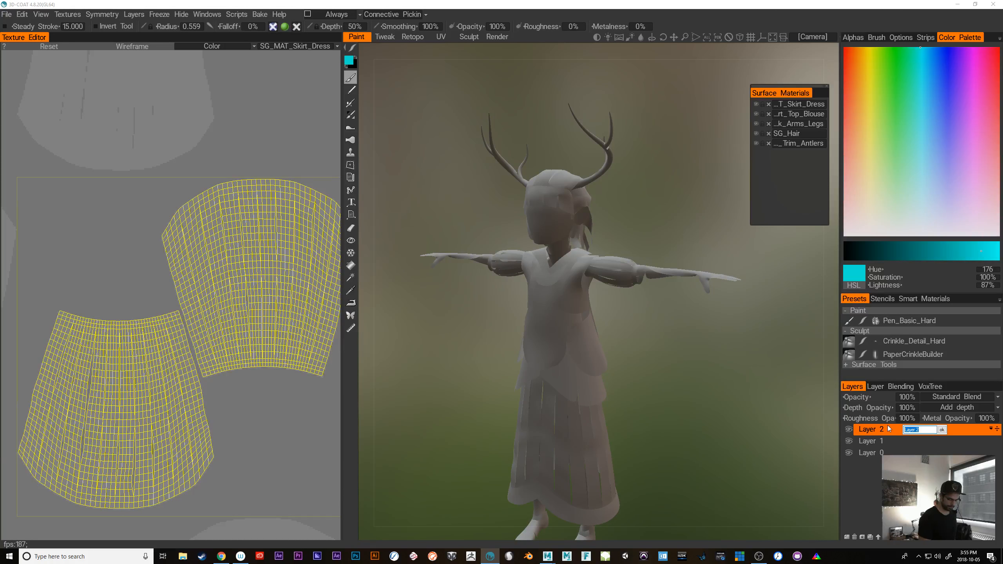
type("AO")
key("Return")
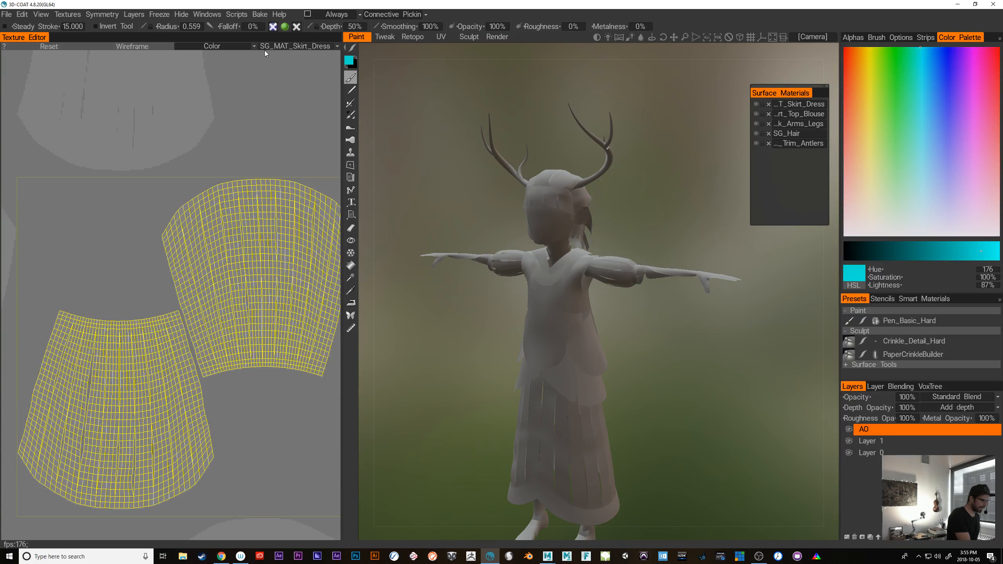
left_click(79, 16)
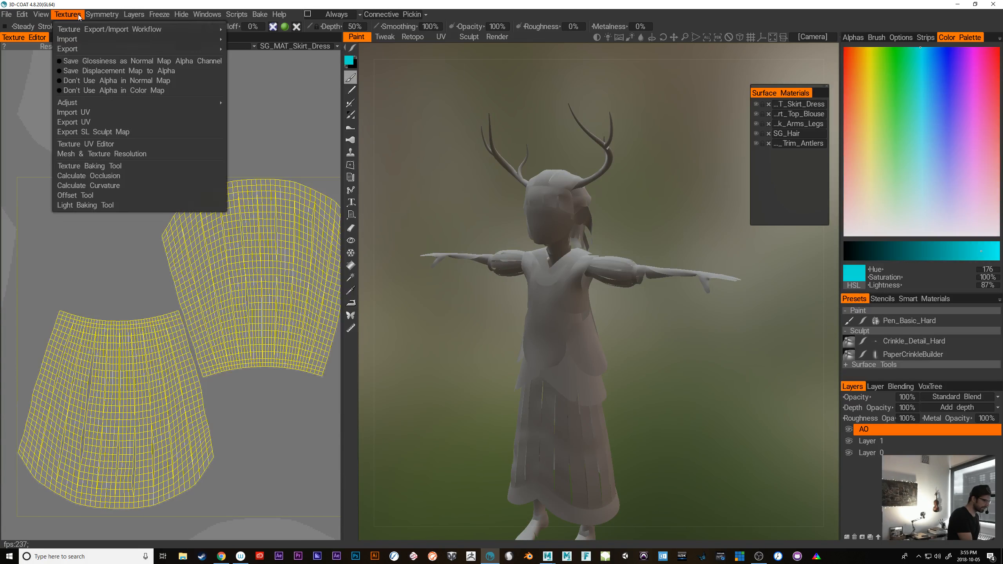
left_click(135, 46)
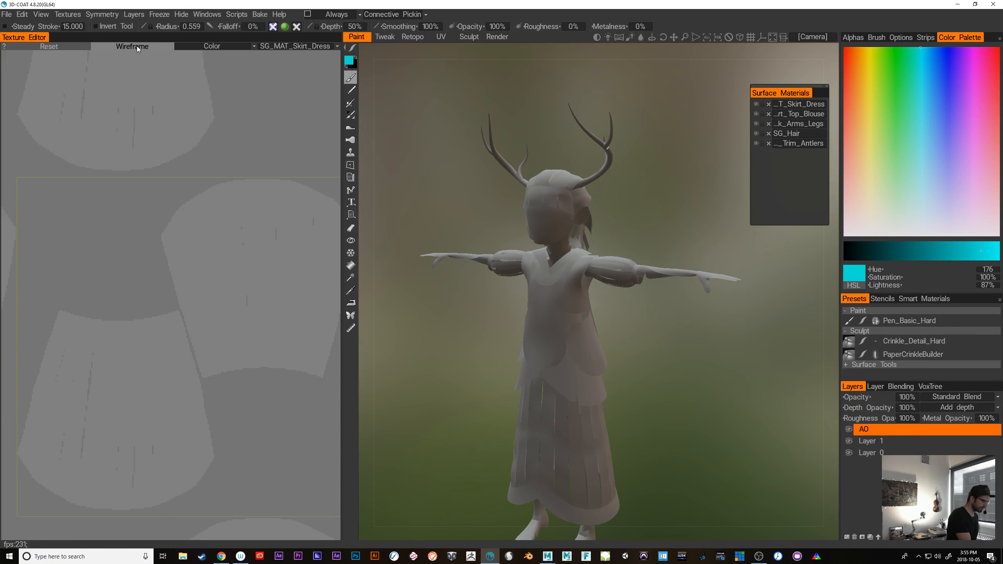
left_click(129, 45)
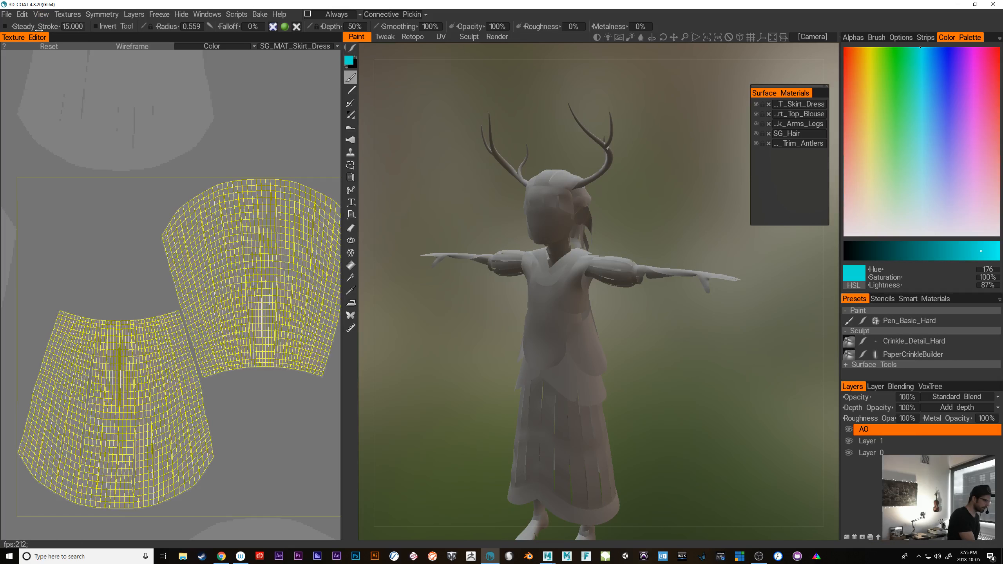
Calculate occlusion for the model with Sphere light sources and a light count of 2048, rendered into a new layer
left_click(67, 14)
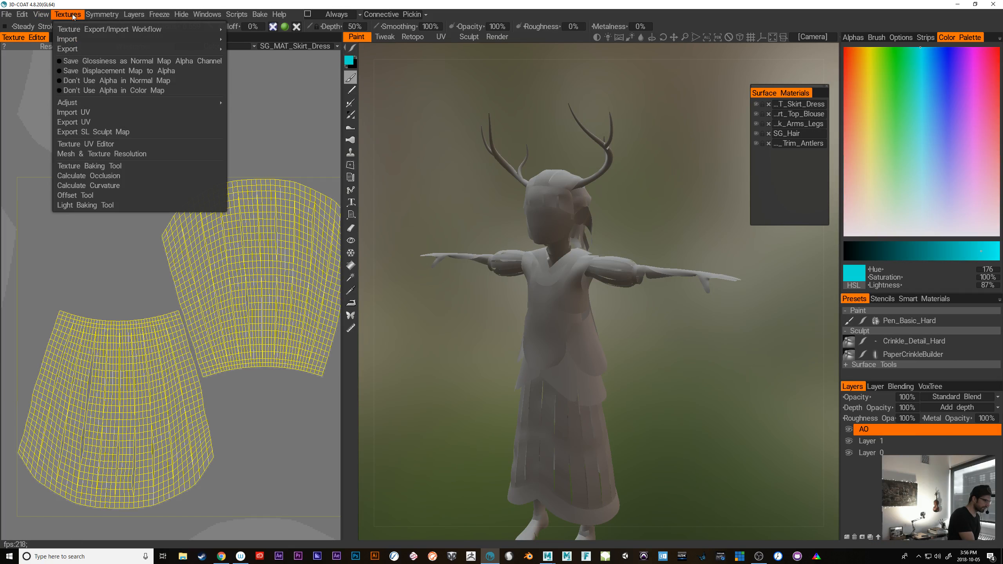
left_click(176, 176)
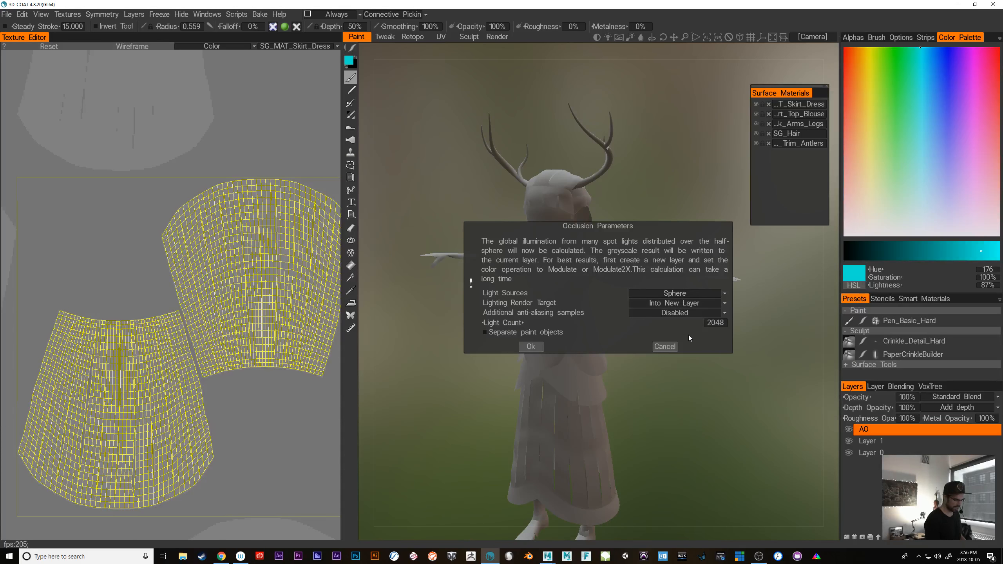
left_click(531, 348)
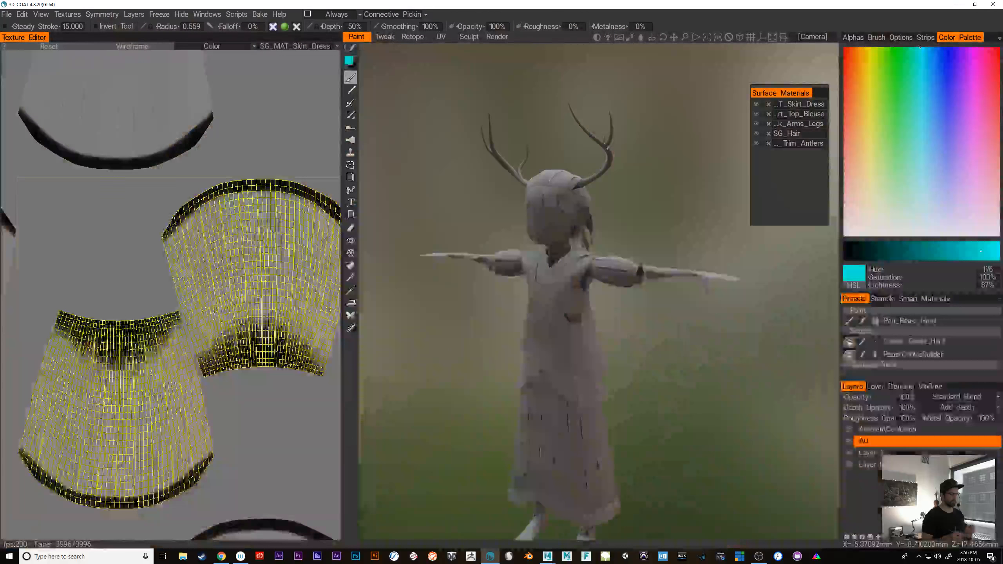
Delete the unused AO layer and leave the AmbientOcclusion layer visible
middle_click_drag(661, 382, 595, 368)
right_click_drag(546, 360, 678, 359, "alt")
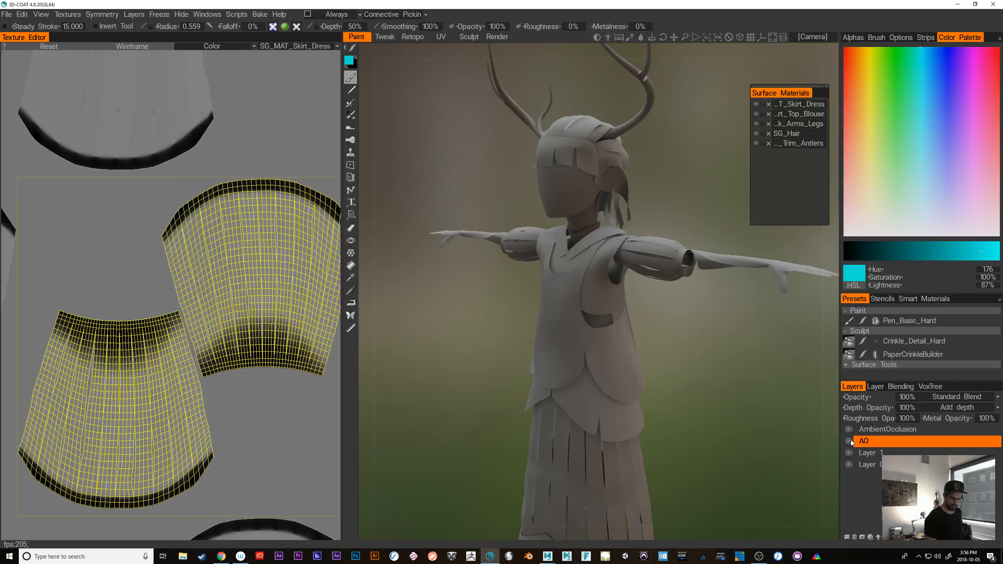
left_click(873, 430)
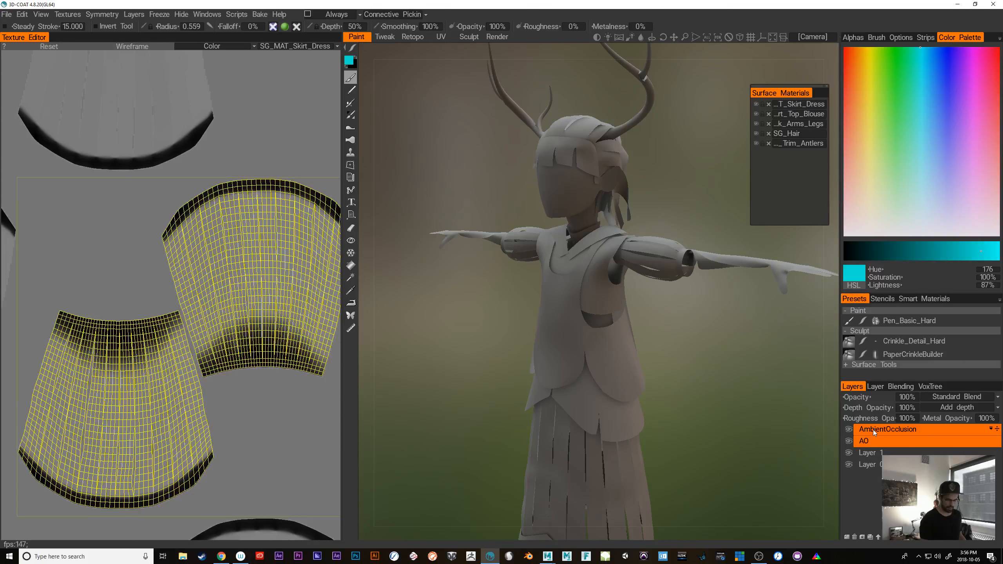
left_click(919, 444, "ctrl")
left_click(893, 442)
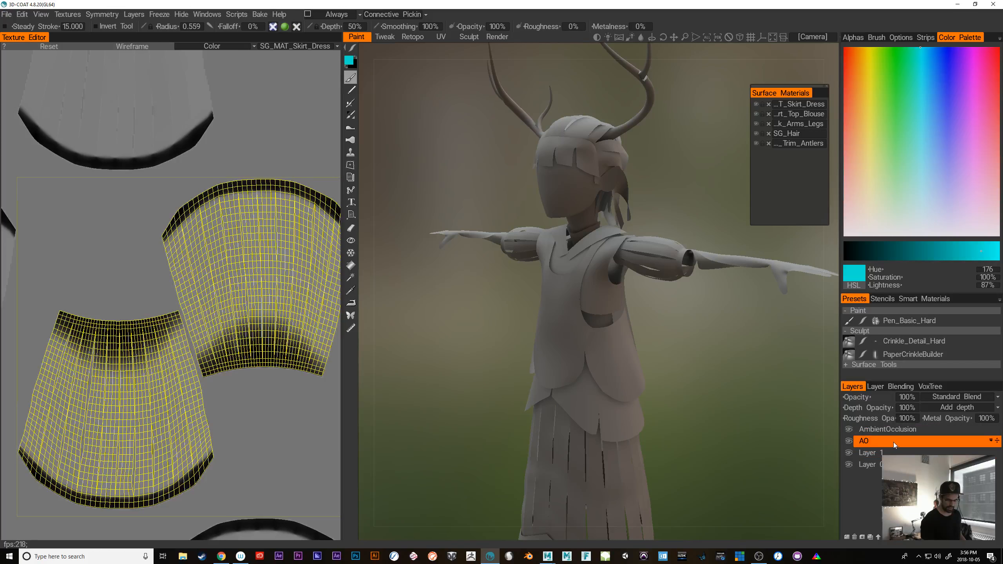
right_click(893, 443)
left_click(974, 443)
left_click(862, 537)
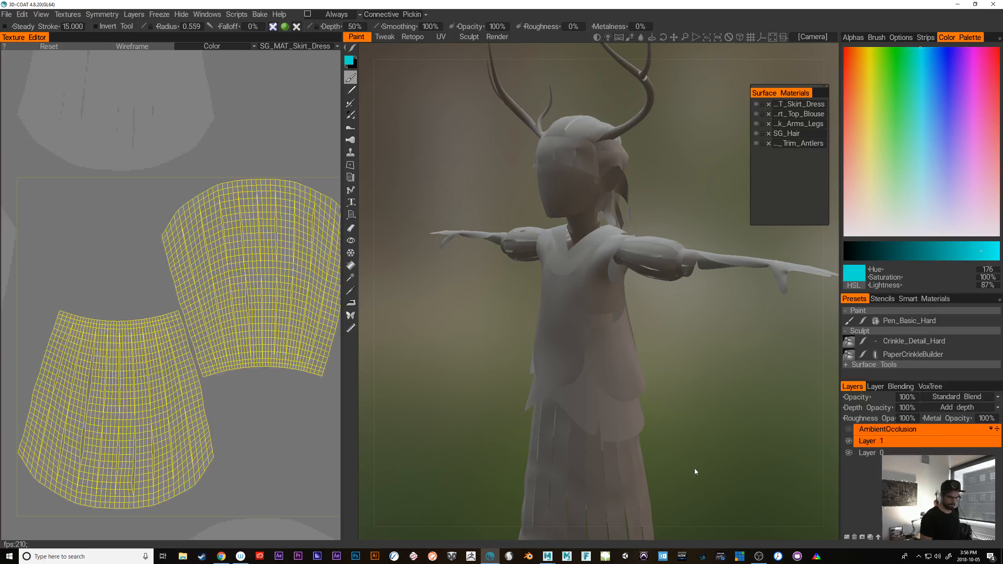
left_click(850, 430)
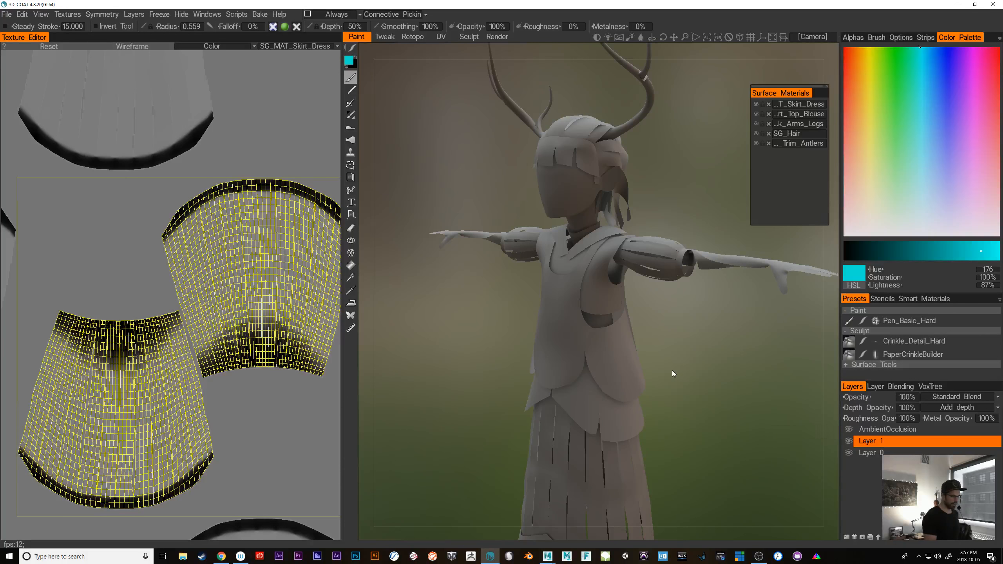
Face the model from the front and turn on X-axis mirror symmetry
left_click_drag(672, 370, 729, 370, "alt")
right_click_drag(728, 371, 668, 423, "alt")
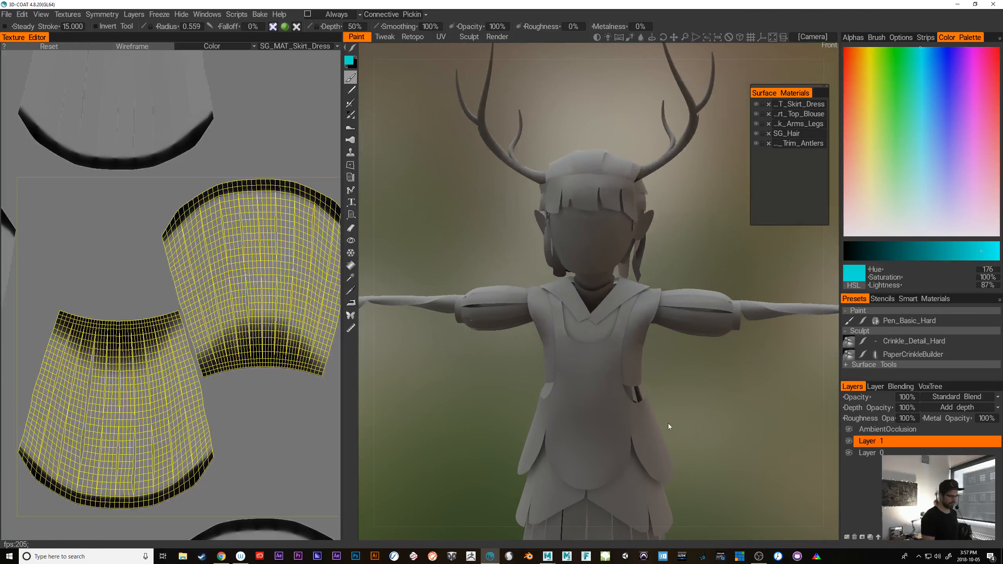
middle_click_drag(668, 423, 690, 404, "alt")
key("s")
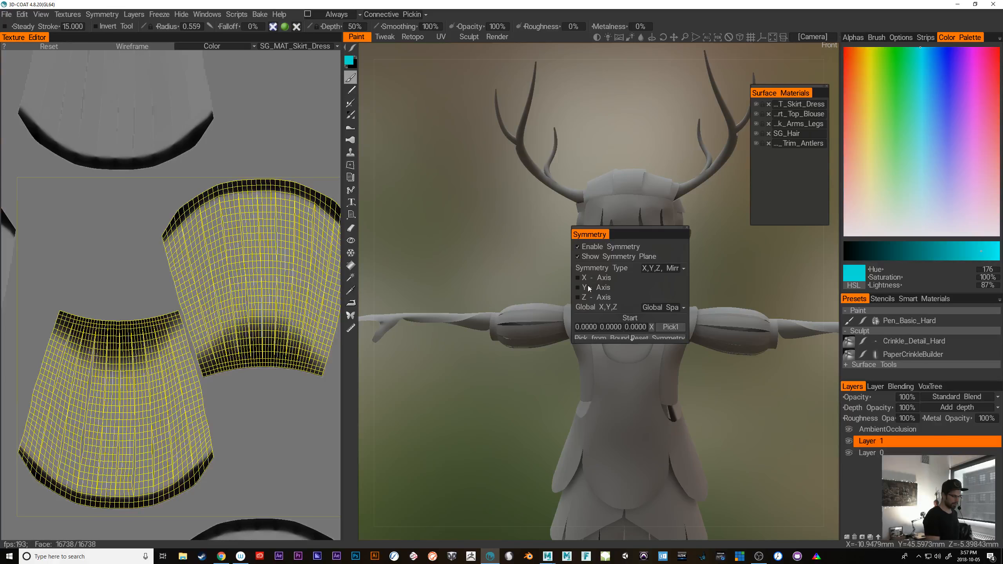
left_click(579, 279)
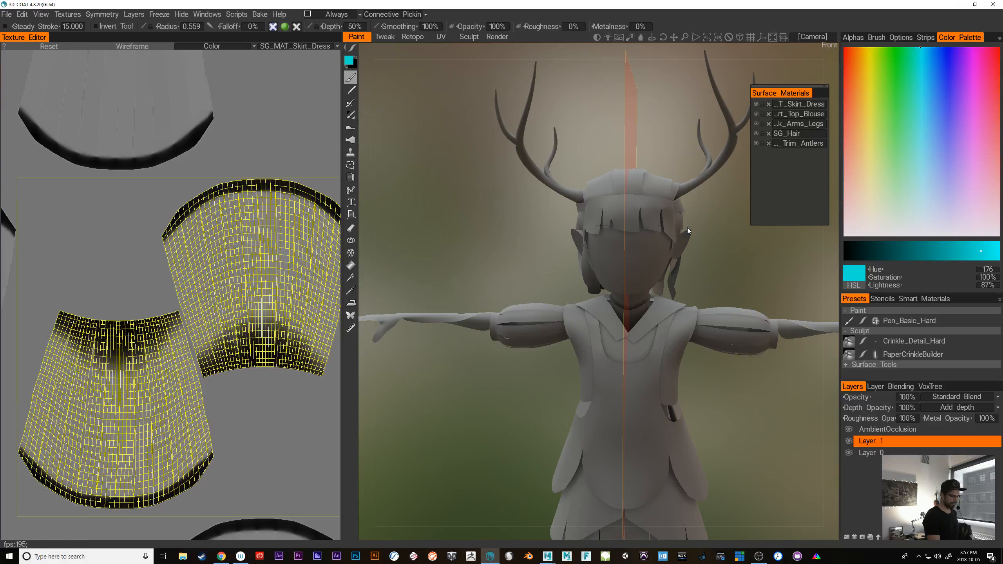
Paint a cyan test stroke across the middle of the face with symmetry on, and undo it
right_click_drag(637, 360, 742, 391, "alt")
left_click_drag(742, 391, 750, 393, "alt")
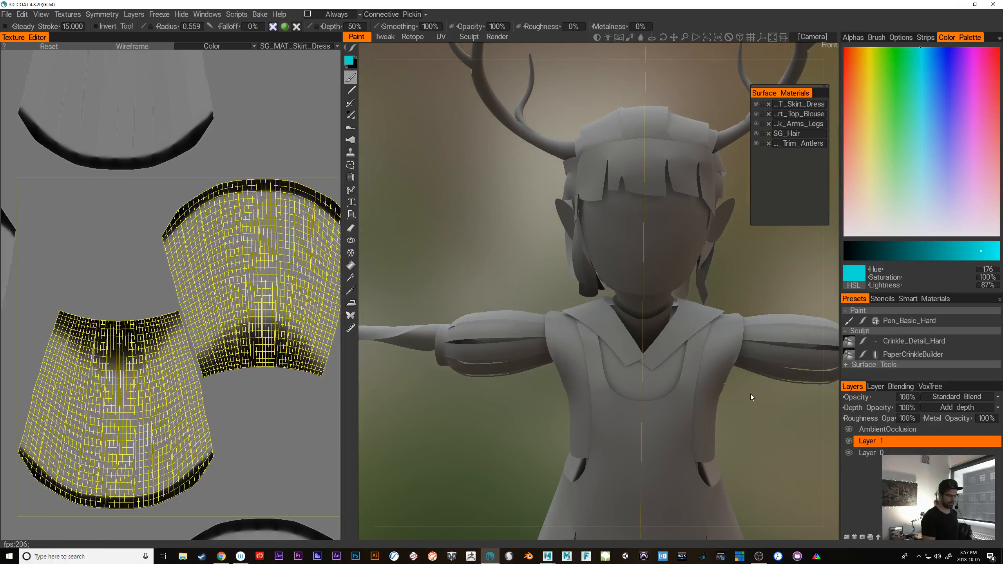
middle_click_drag(751, 393, 746, 410, "alt")
mouse_move(746, 410)
right_mouse_down("alt")
mouse_move(738, 427)
mouse_move(746, 426)
right_mouse_up("alt")
middle_click_drag(746, 427, 690, 442, "alt")
right_click_drag(690, 442, 668, 431, "alt")
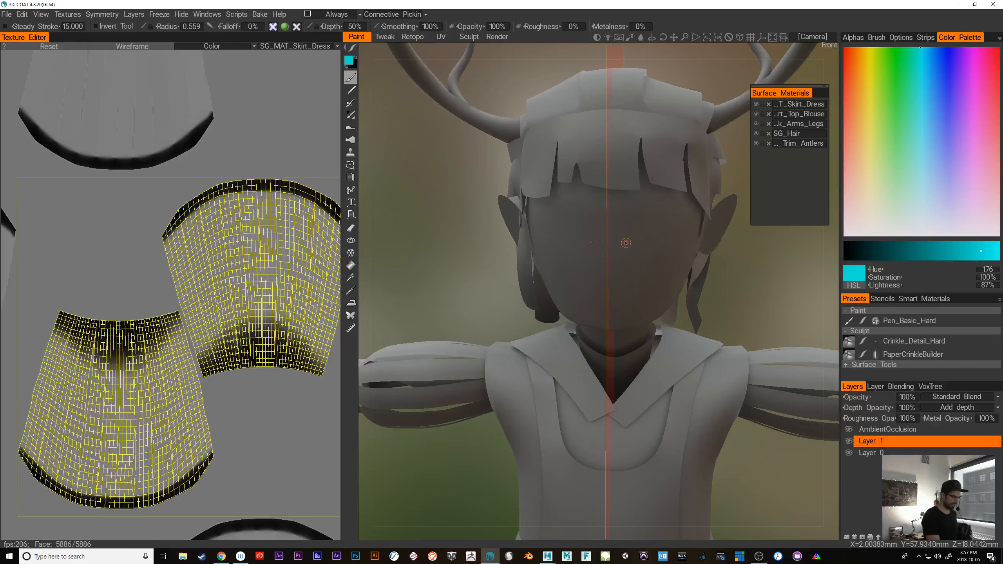
mouse_move(628, 240)
left_mouse_down()
mouse_move(643, 238)
mouse_move(660, 264)
mouse_move(680, 253)
left_mouse_up()
key("ctrl+z")
key("ctrl+z")
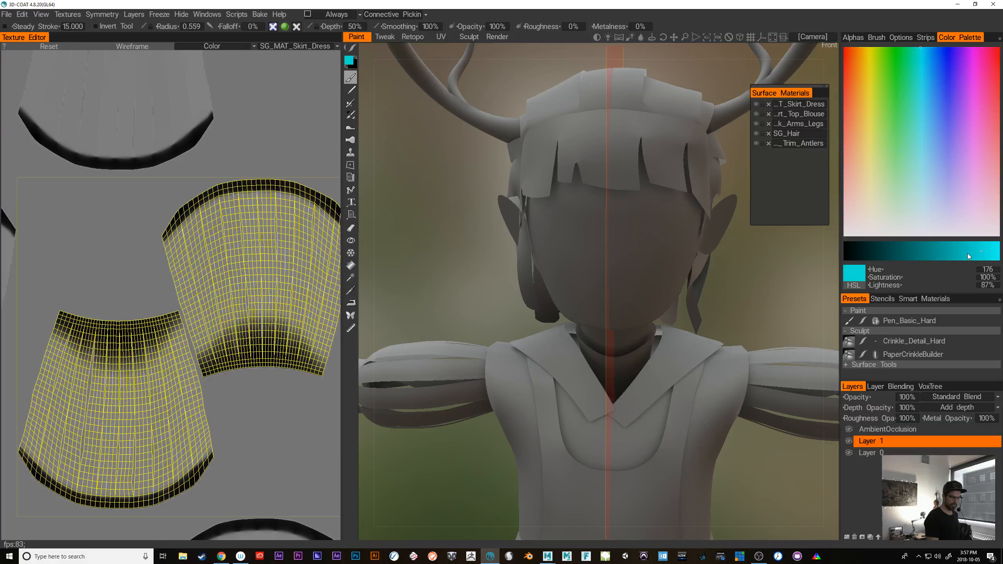
Pick a lighter cyan with hue 183 and saturation 63%, and widen the Surface Materials window to fit the full material names
left_click_drag(880, 147, 924, 120)
left_click_drag(773, 308, 671, 294, "alt")
middle_click_drag(524, 453, 455, 451, "alt")
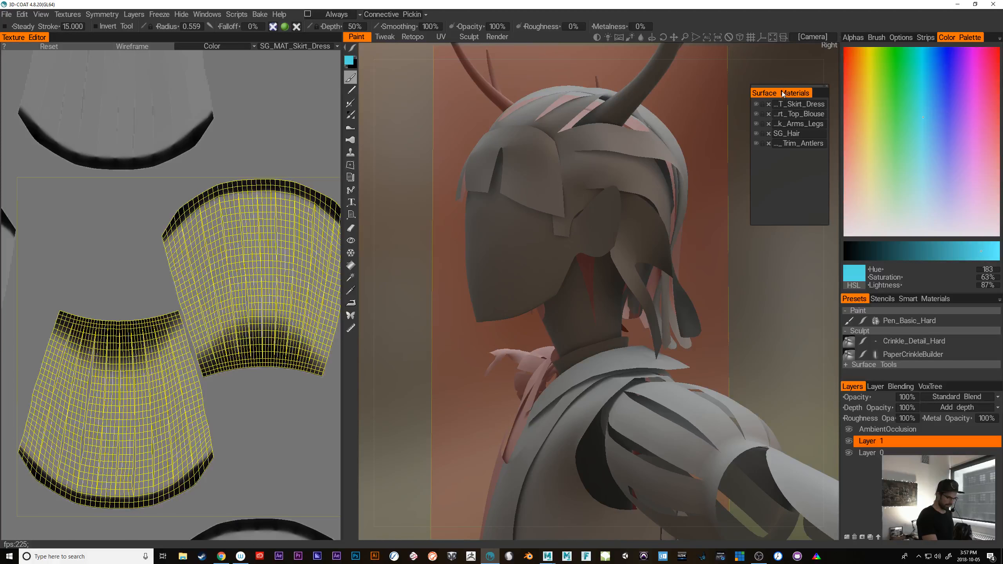
left_click_drag(784, 93, 745, 70)
left_click_drag(790, 202, 845, 186)
Hide the SG_MAT_Skirt_Dress, SG_Skirt_Top_Blouse and SG_Head_Neck_Arms_Legs materials and show them again
left_click(718, 82)
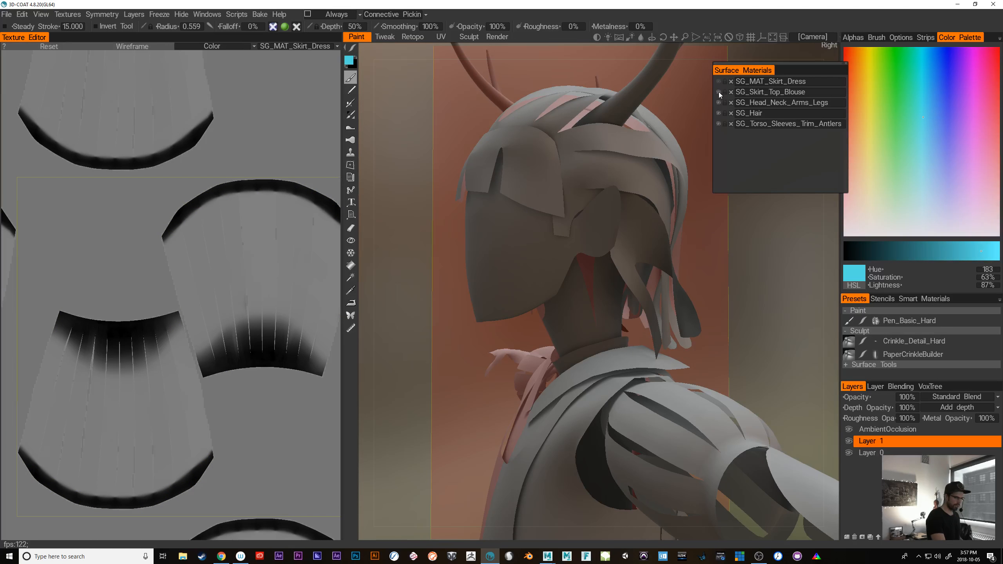
left_click(719, 92)
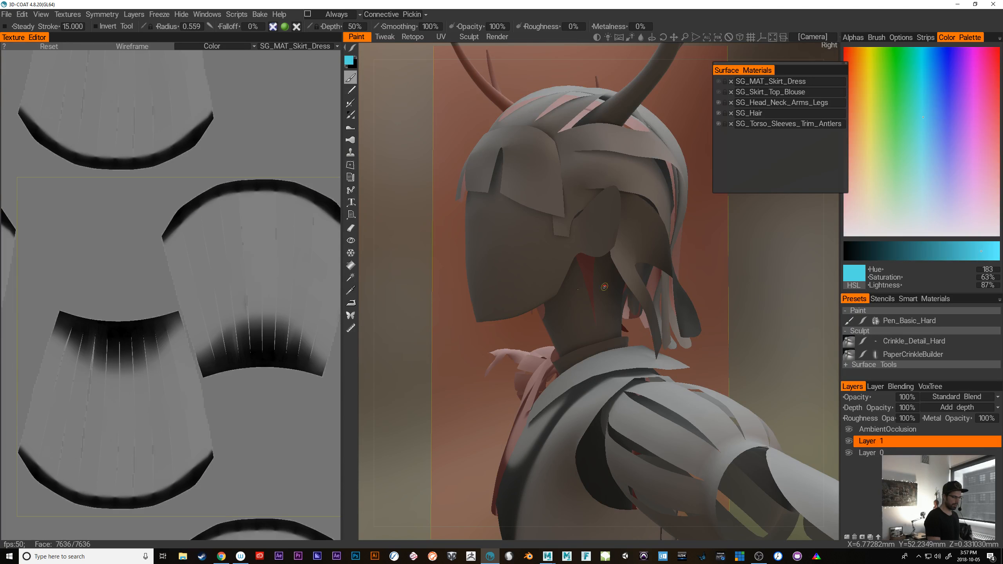
left_click(718, 103)
left_click(719, 103)
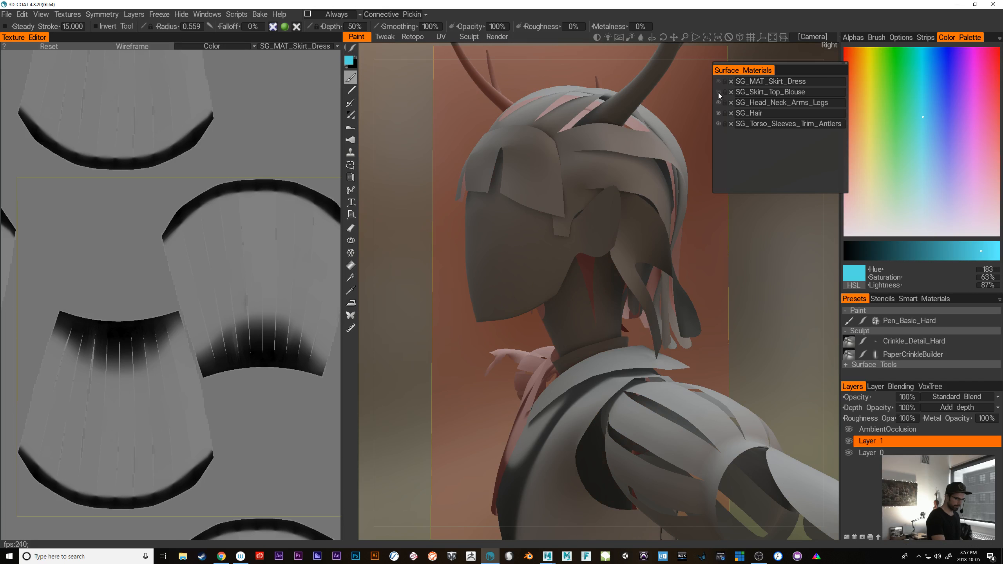
left_click(719, 92)
left_click(718, 82)
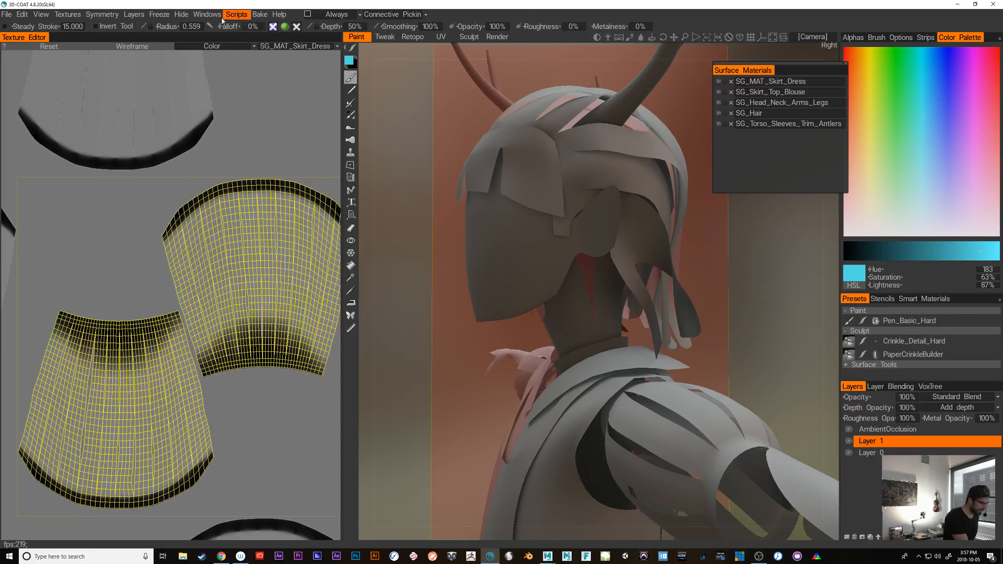
Show the Paint Objects window, look through its object list and place it directly beneath the Surface Materials window
left_click(210, 15)
mouse_move(241, 30)
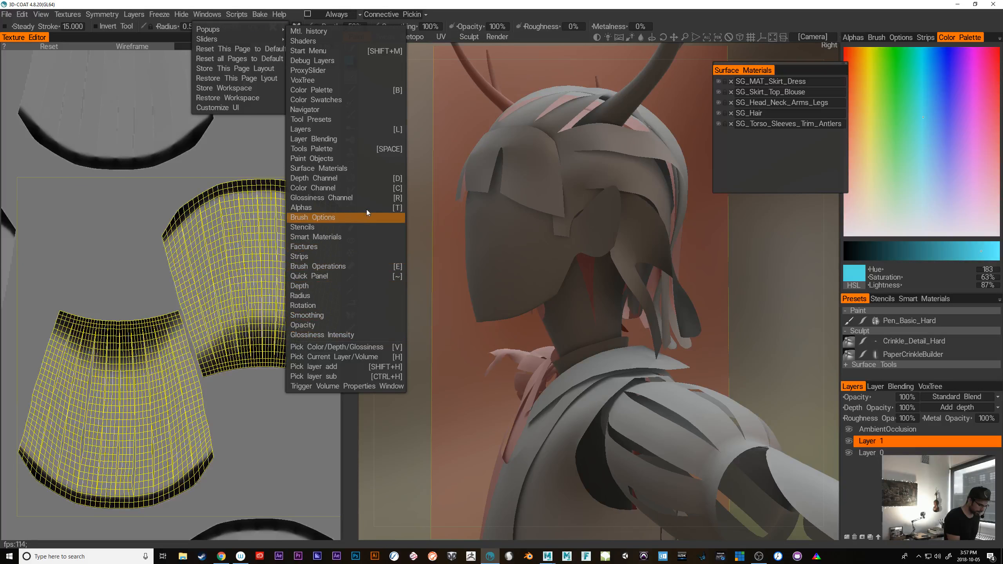
left_click(359, 160)
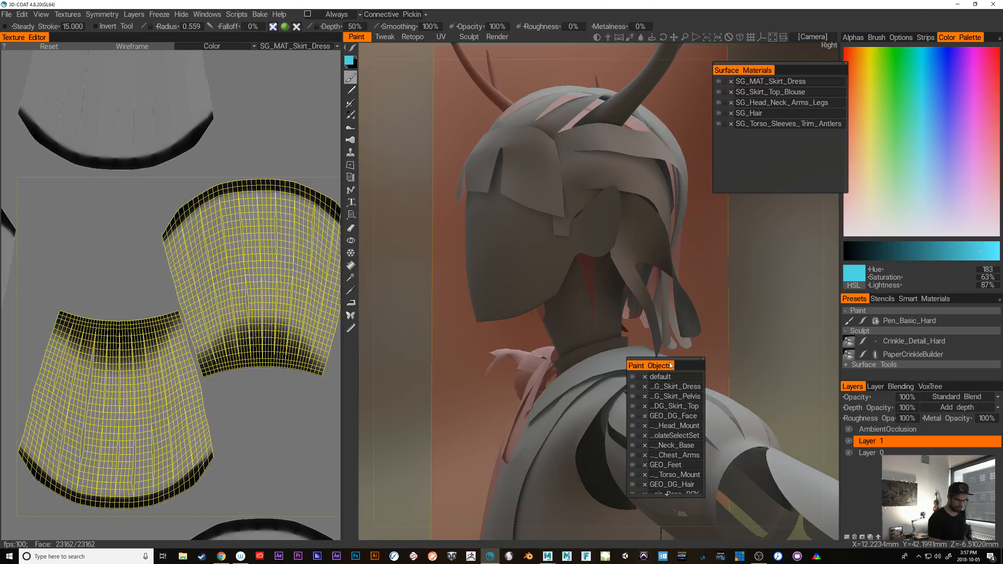
mouse_move(678, 358)
left_mouse_down()
mouse_move(758, 276)
mouse_move(789, 184)
left_mouse_up()
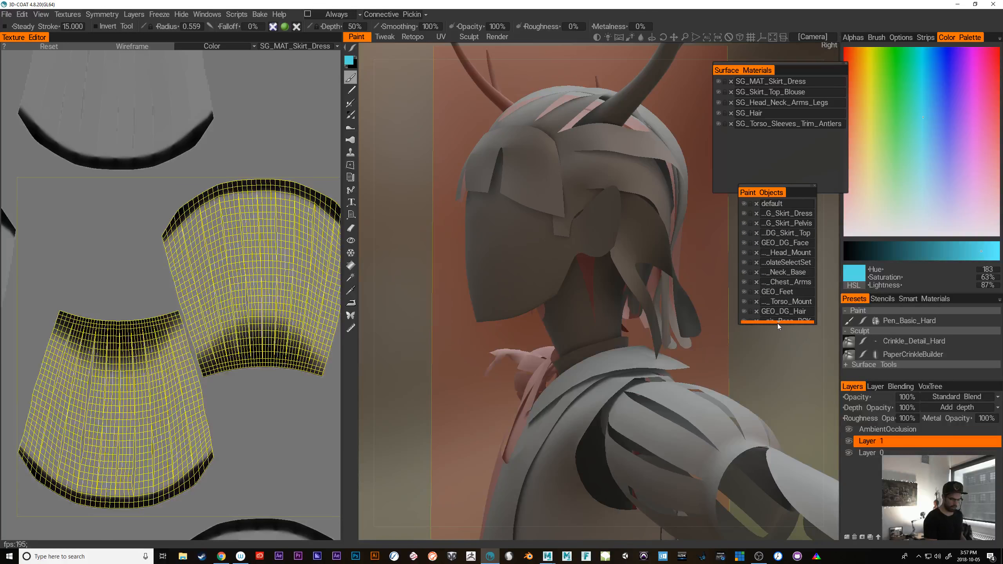
scroll(810, 322, "down", 3)
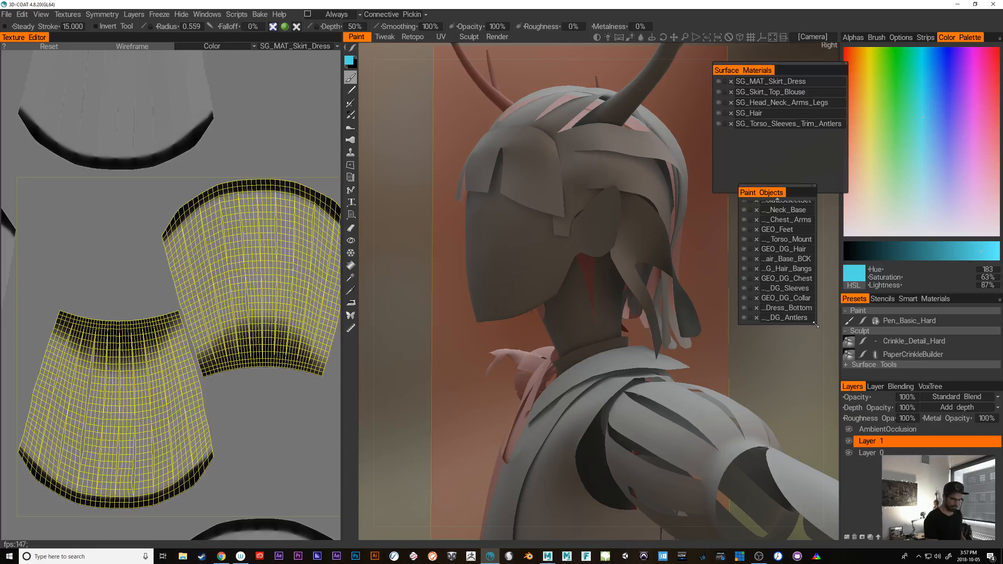
left_click_drag(816, 324, 842, 450)
left_click_drag(872, 421, 863, 409)
left_click_drag(771, 193, 770, 136)
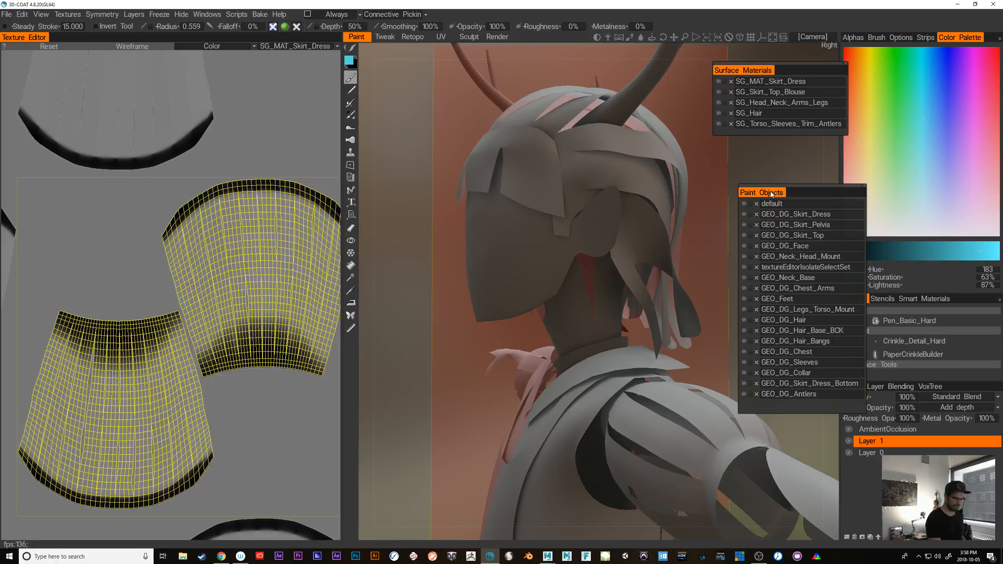
left_click_drag(771, 193, 743, 148)
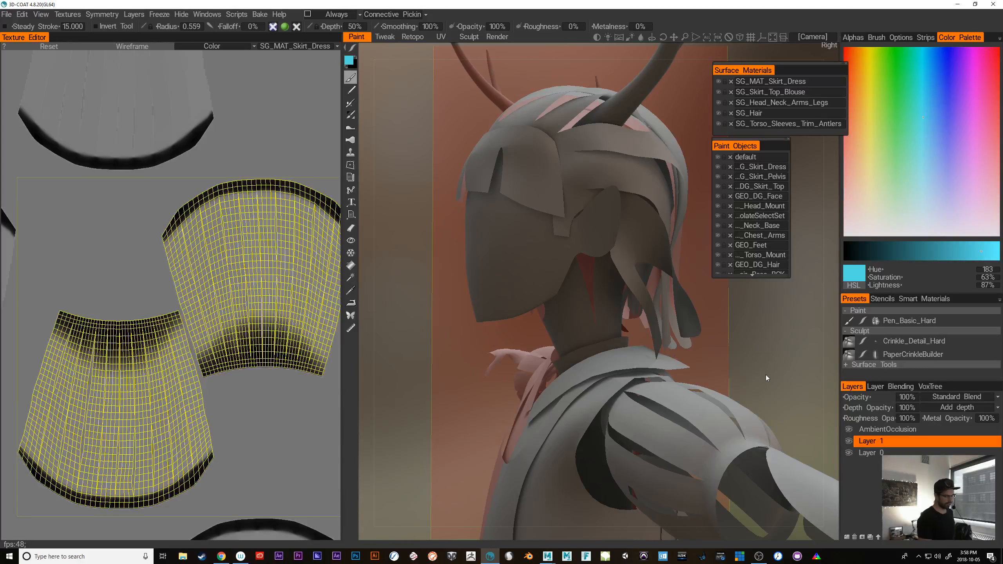
Face the model from the front, try a curved mirrored stroke on the cheek in light cyan and undo it
left_click_drag(765, 376, 793, 378)
right_click_drag(775, 350, 752, 341)
left_click_drag(752, 340, 750, 444)
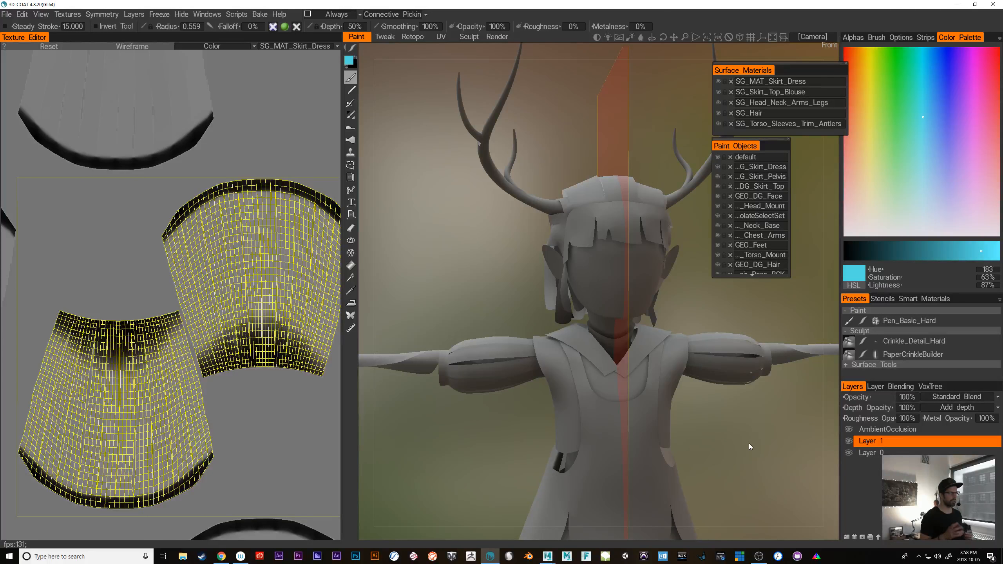
left_click_drag(725, 413, 713, 439)
mouse_move(714, 439)
right_mouse_down()
mouse_move(757, 453)
mouse_move(729, 443)
right_mouse_up()
left_click_drag(743, 366, 773, 370)
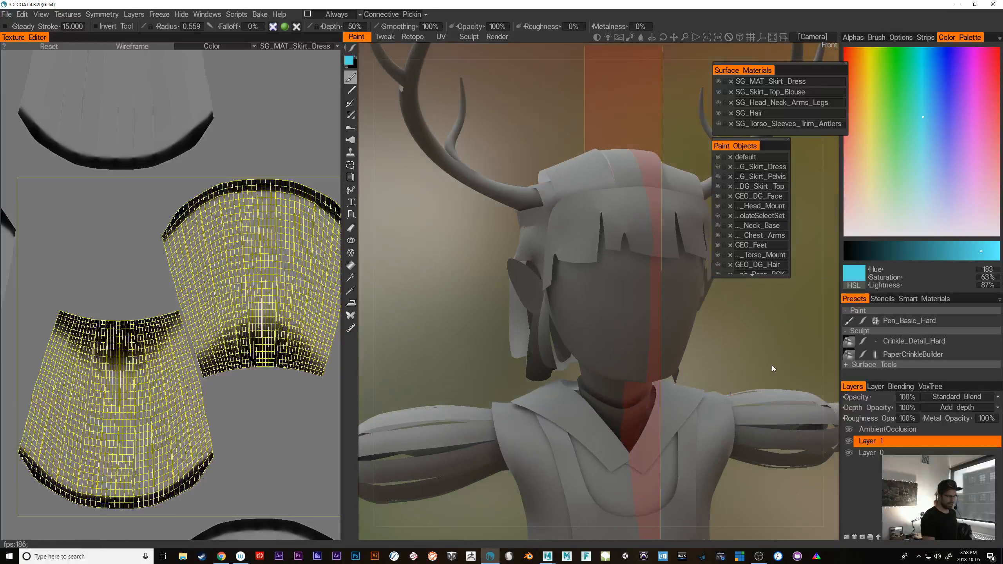
mouse_move(590, 294)
left_mouse_down()
mouse_move(618, 340)
mouse_move(637, 347)
left_mouse_up()
key("ctrl+z")
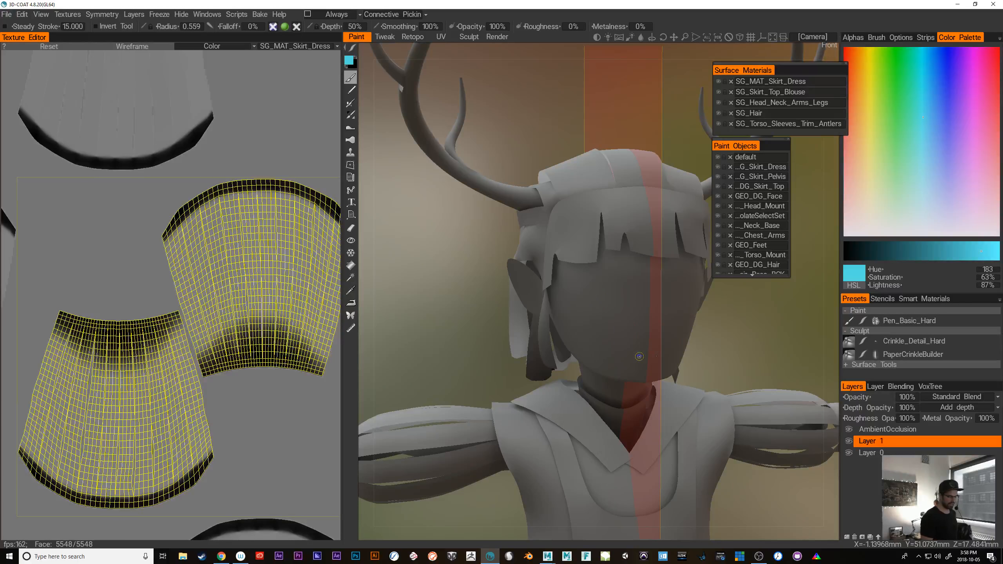
Set the paint colour to black with 0% lightness and try a curved mirrored stroke down the cheek
left_click_drag(877, 249, 844, 251)
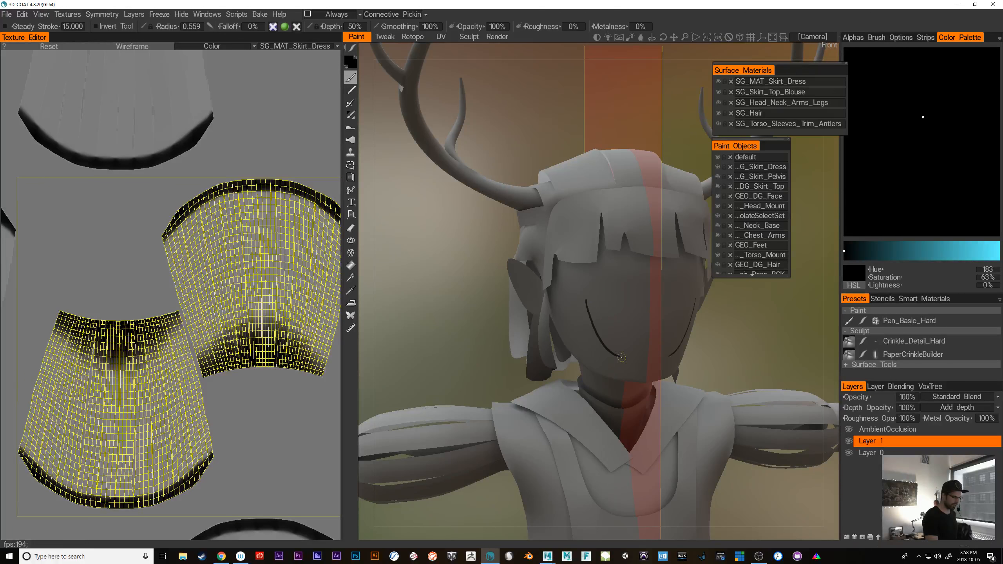
left_click_drag(756, 374, 751, 358)
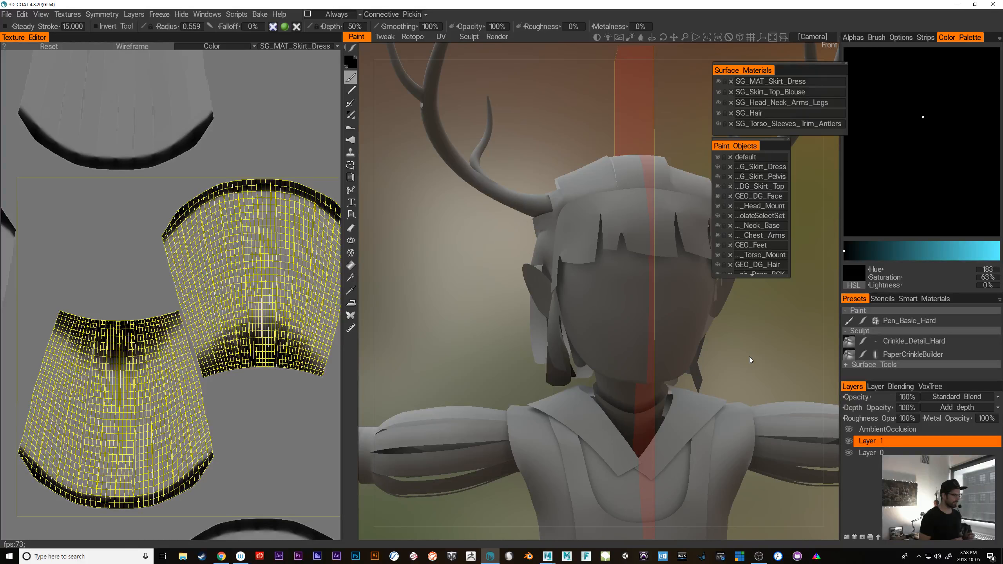
Examine the head and the mirror plane running through the face from several front angles
left_click_drag(760, 356, 772, 340)
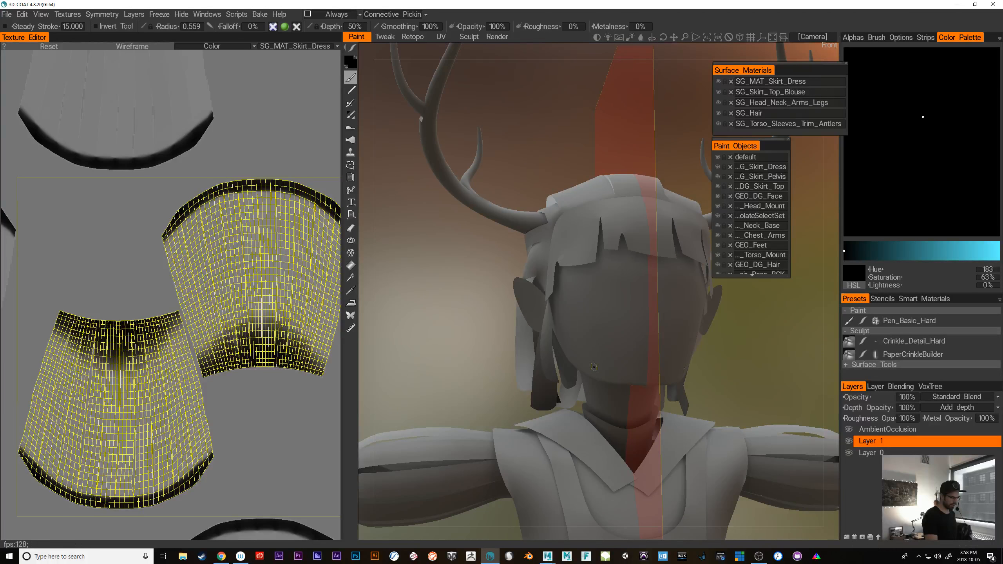
left_click_drag(770, 374, 722, 396)
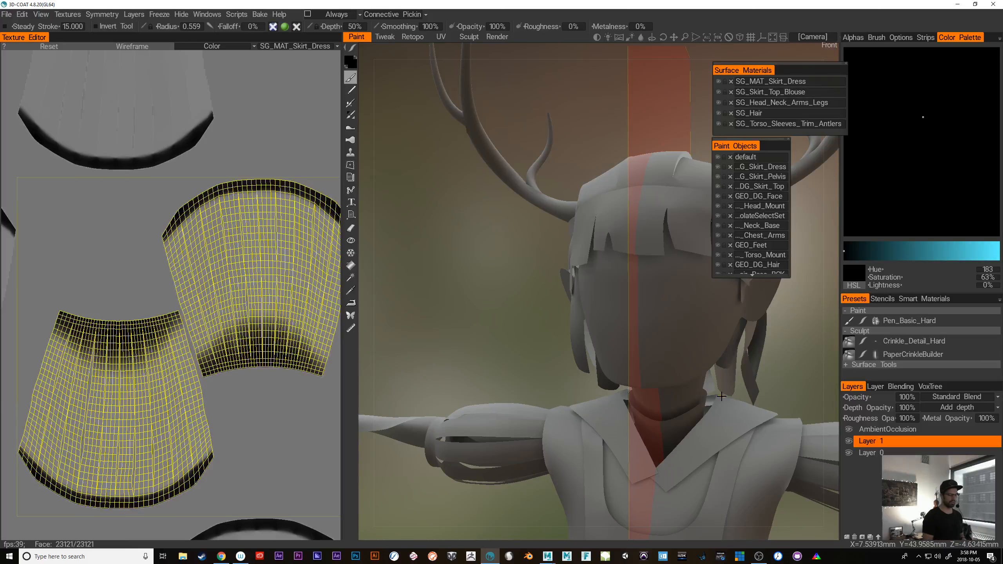
left_click_drag(779, 358, 737, 353)
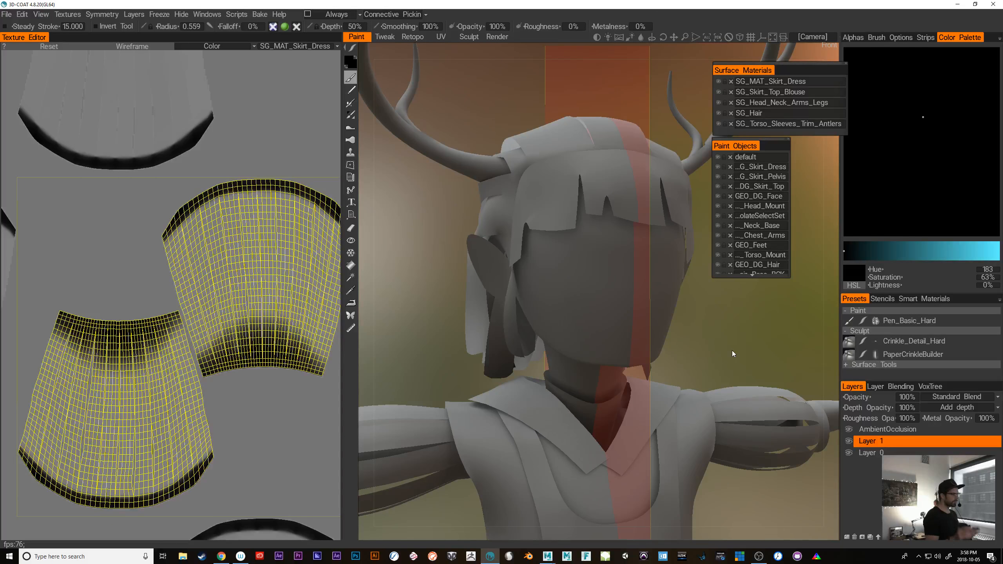
left_click_drag(724, 335, 702, 346)
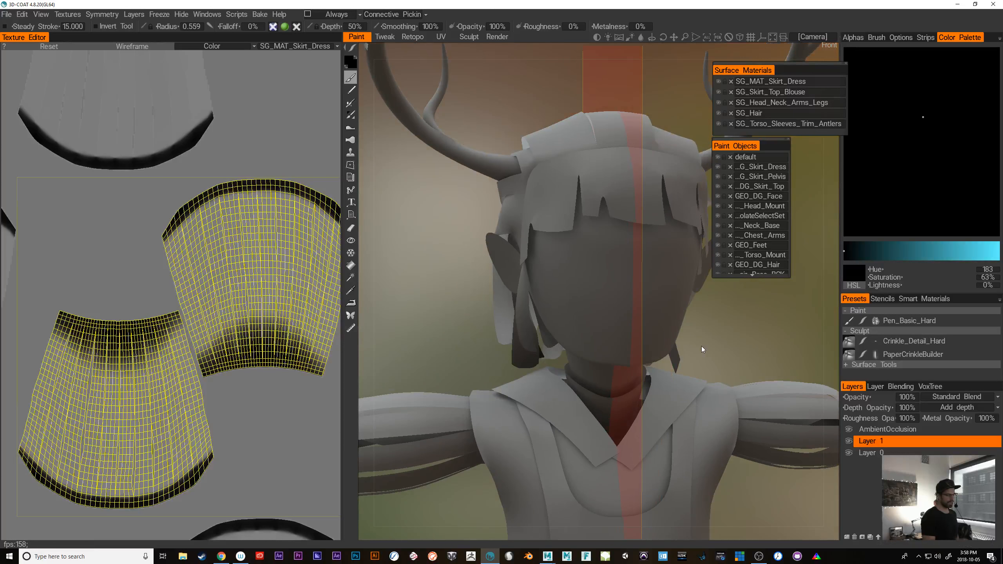
left_click_drag(739, 314, 707, 365)
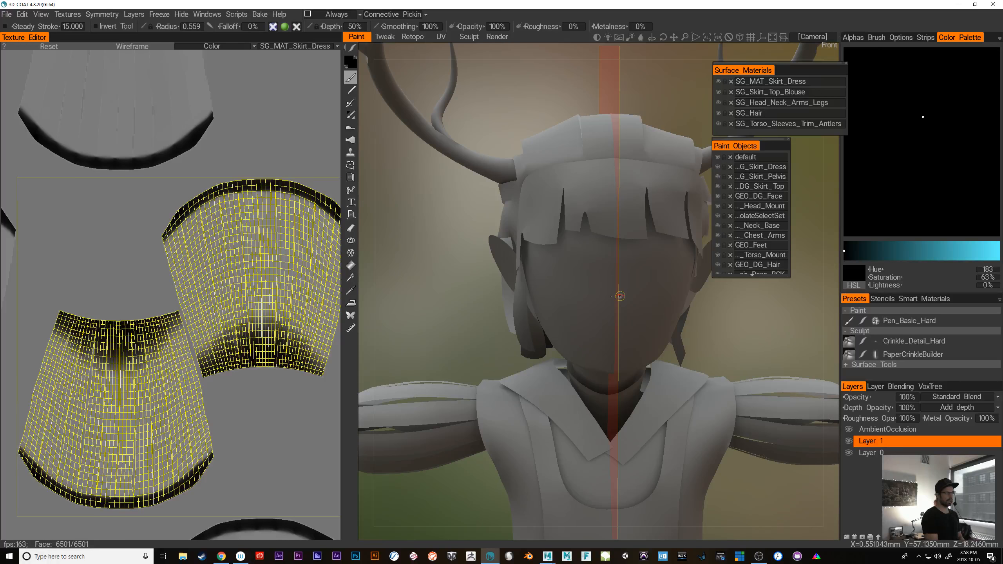
mouse_move(714, 342)
left_mouse_down()
mouse_move(762, 325)
mouse_move(735, 324)
left_mouse_up()
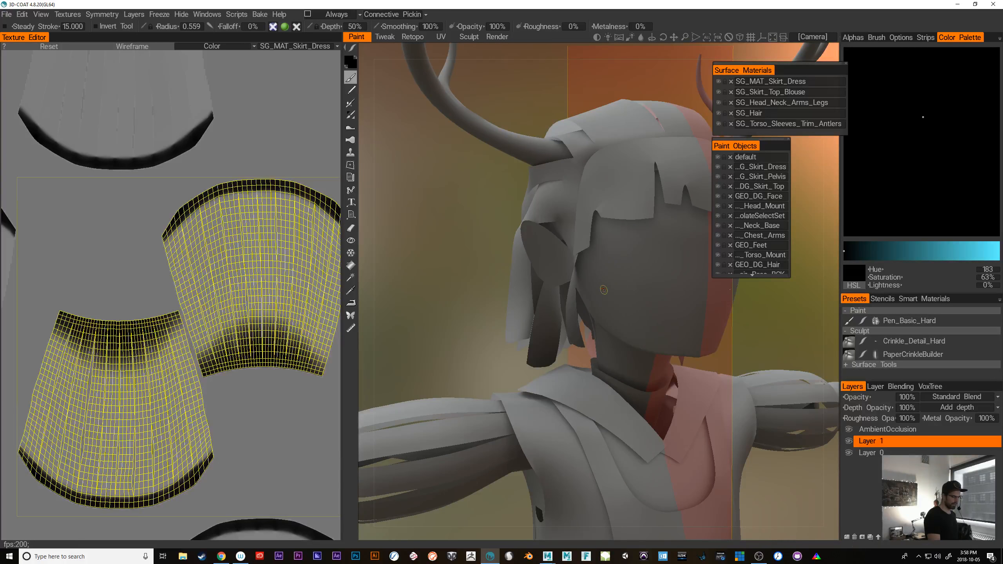
left_click_drag(779, 351, 727, 344)
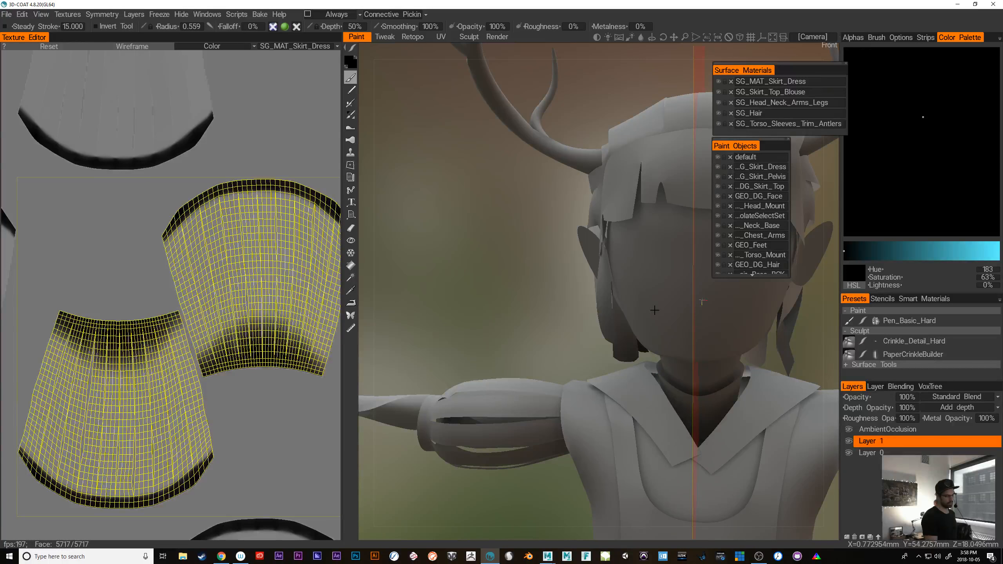
middle_click_drag(592, 322, 465, 328)
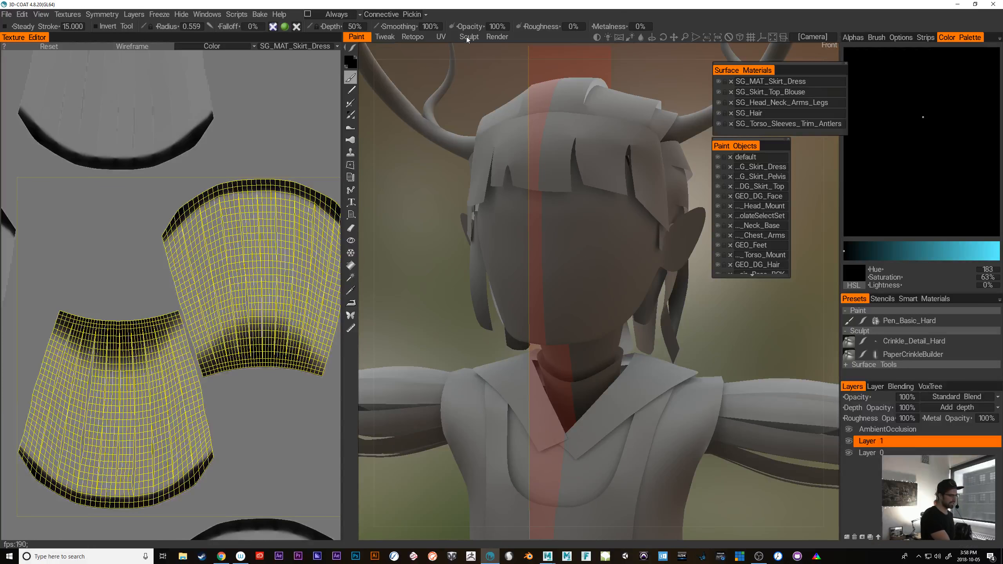
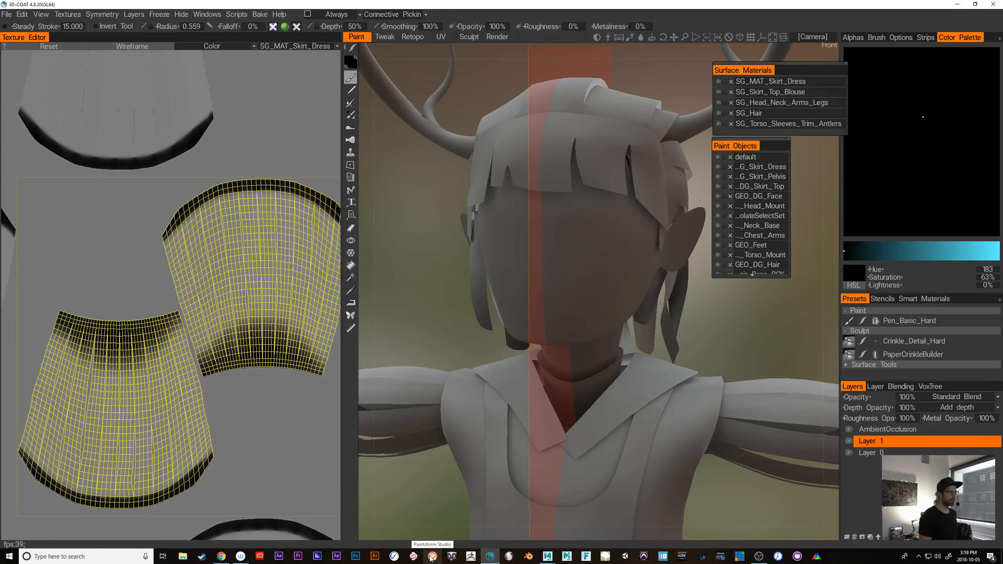
Widen the Texture Editor slightly and switch its UV set to SG_Head_Neck_Arms_Legs
middle_click_drag(747, 360, 700, 406)
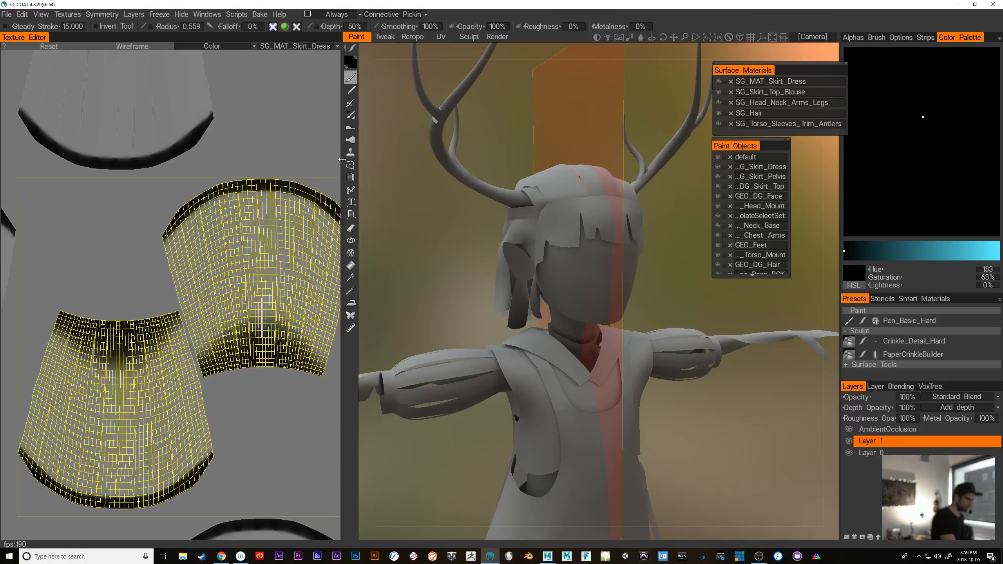
mouse_move(342, 159)
left_mouse_down()
mouse_move(203, 165)
mouse_move(356, 170)
left_mouse_up()
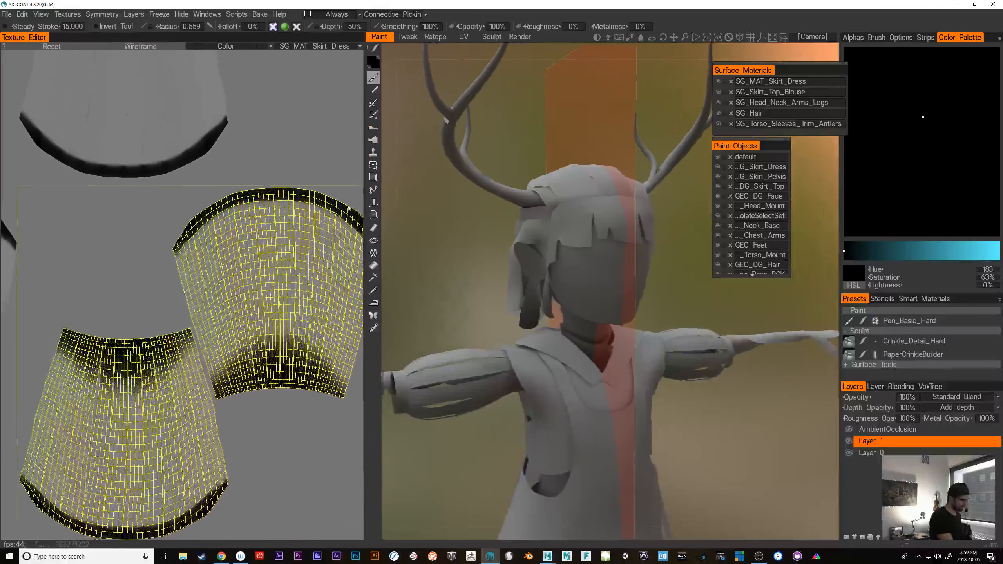
scroll(283, 387, "up", 4)
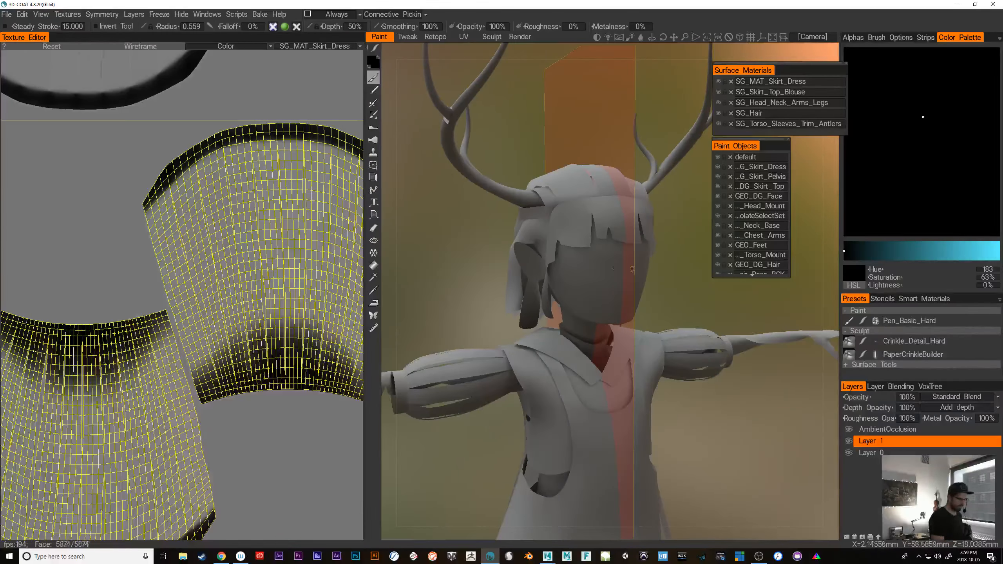
left_click(350, 47)
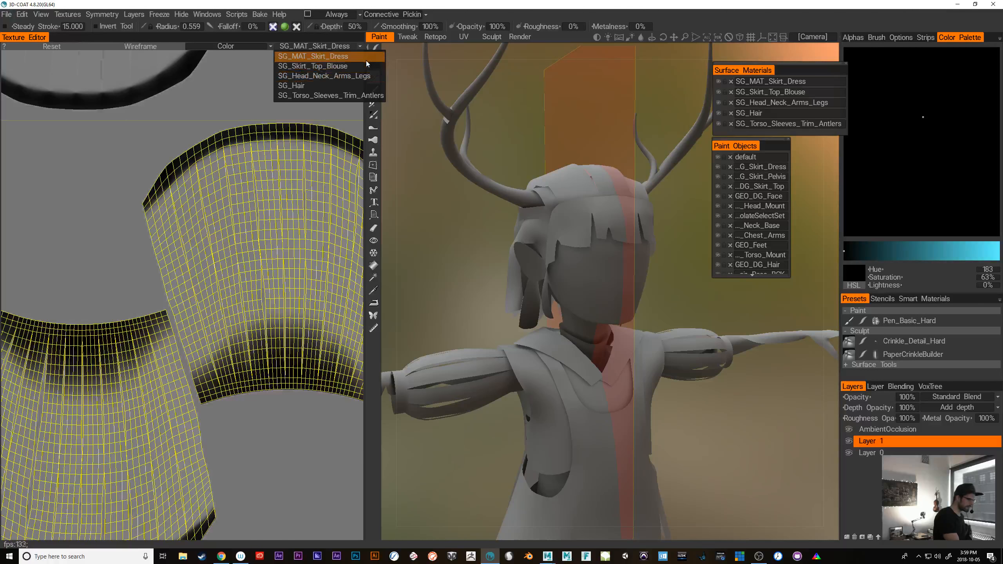
left_click(363, 82)
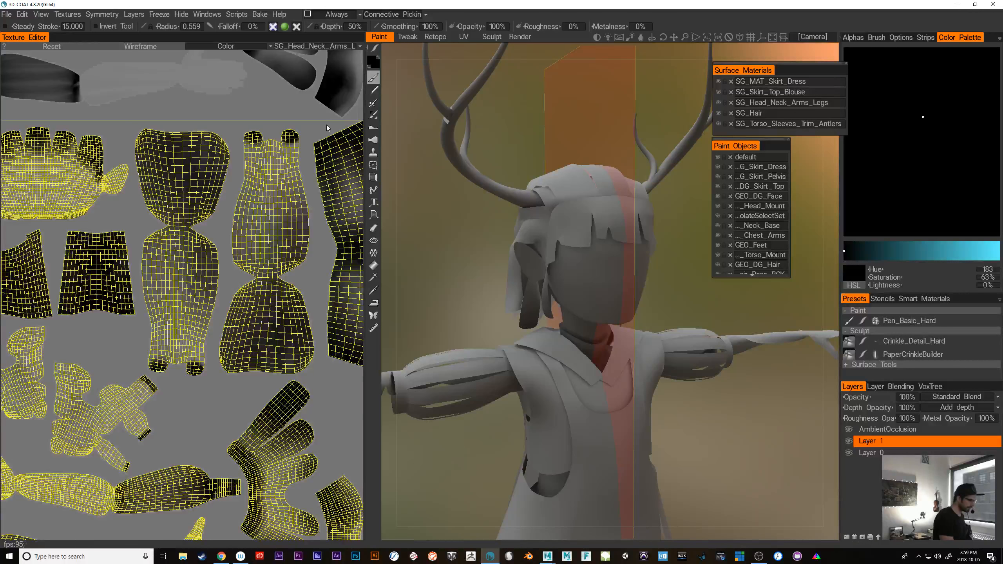
Hide the UV wireframe in the Texture Editor over an enlarged view of the face island
middle_click_drag(190, 383, 257, 401)
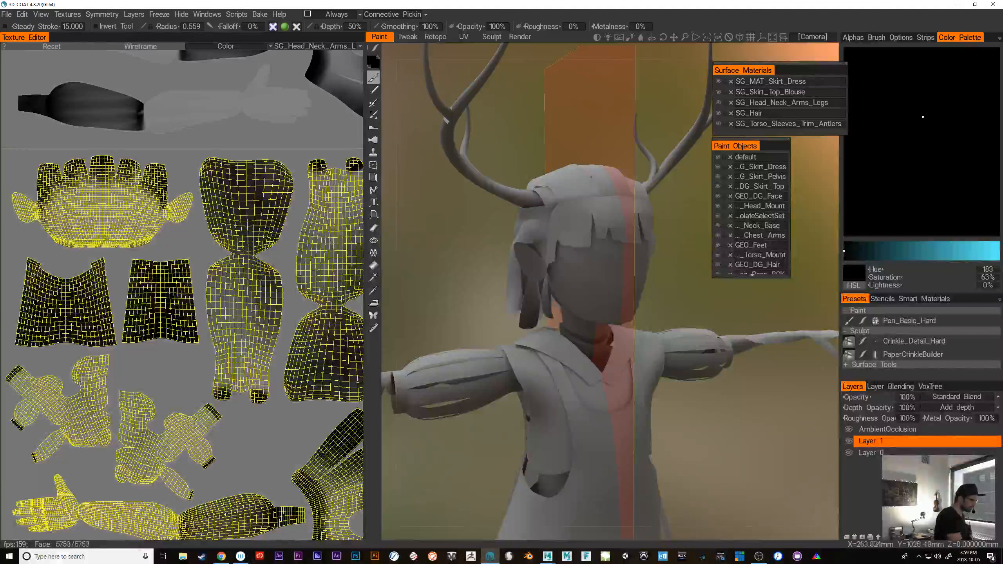
middle_click_drag(106, 313, 187, 342)
scroll(183, 233, "up", 8)
left_click(141, 47)
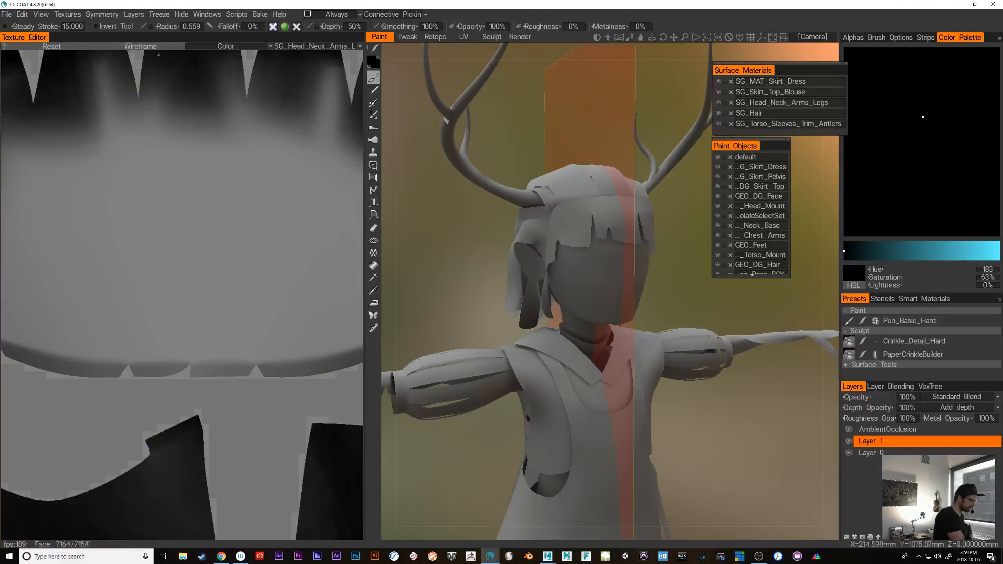
Try a black stroke along the lower edge of the face island in the Texture Editor and undo it
middle_click_drag(211, 403, 248, 409)
left_click_drag(183, 244, 249, 265)
key("ctrl+z")
mouse_move(602, 272)
left_mouse_down()
mouse_move(605, 284)
mouse_move(588, 276)
mouse_move(610, 299)
left_mouse_up()
left_click_drag(718, 310, 671, 305)
key("ctrl+z")
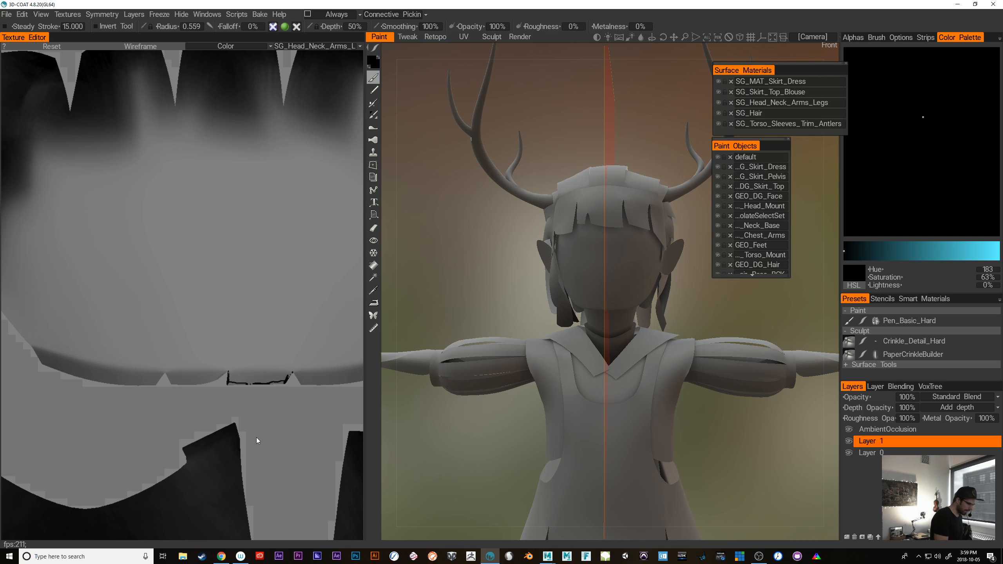
mouse_move(711, 356)
left_mouse_down()
mouse_move(626, 212)
mouse_move(620, 225)
left_mouse_up()
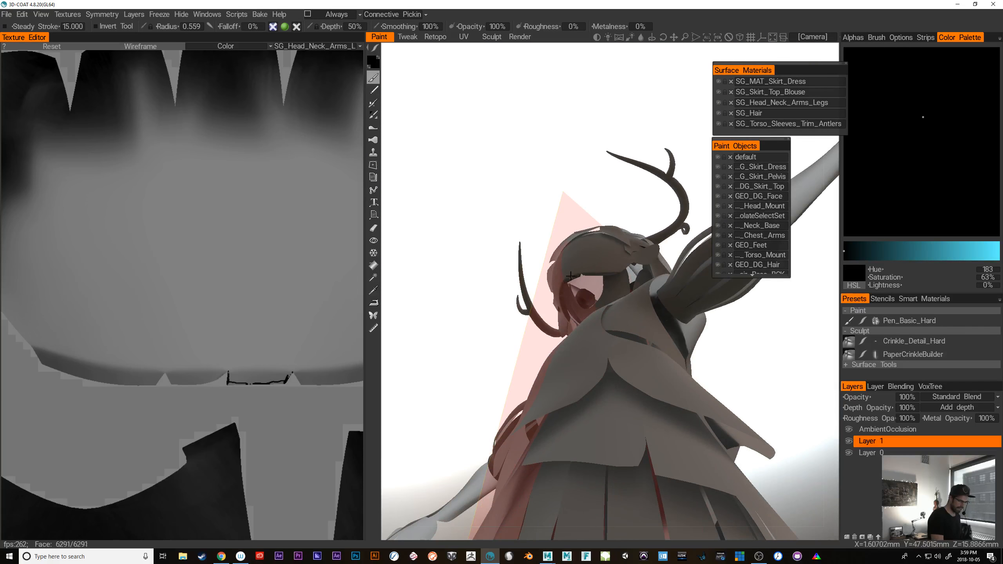
key("ctrl+z")
left_click_drag(529, 210, 573, 302)
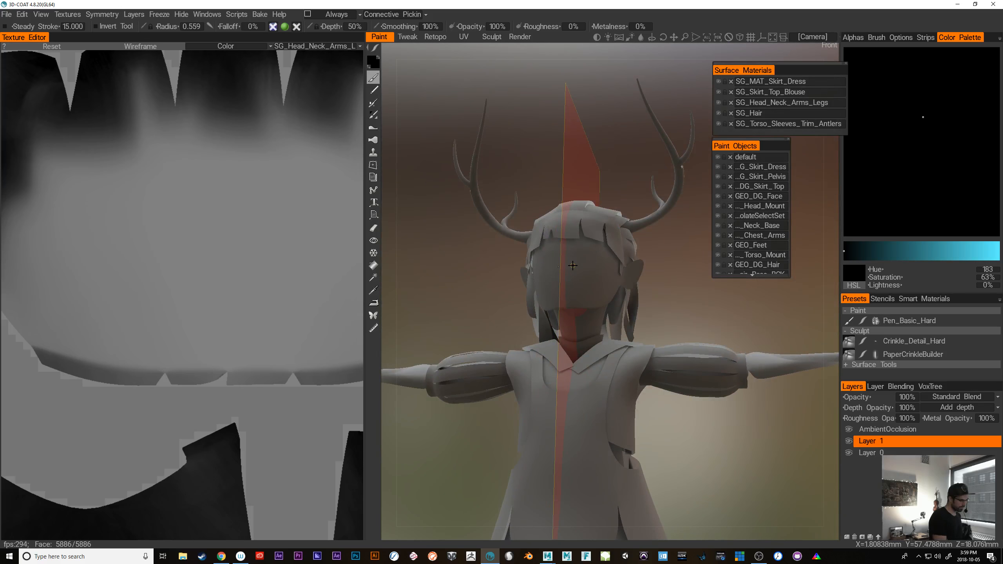
Show the UV wireframe in the Texture Editor again over the face island
key("w")
key("w")
scroll(193, 265, "down", 3)
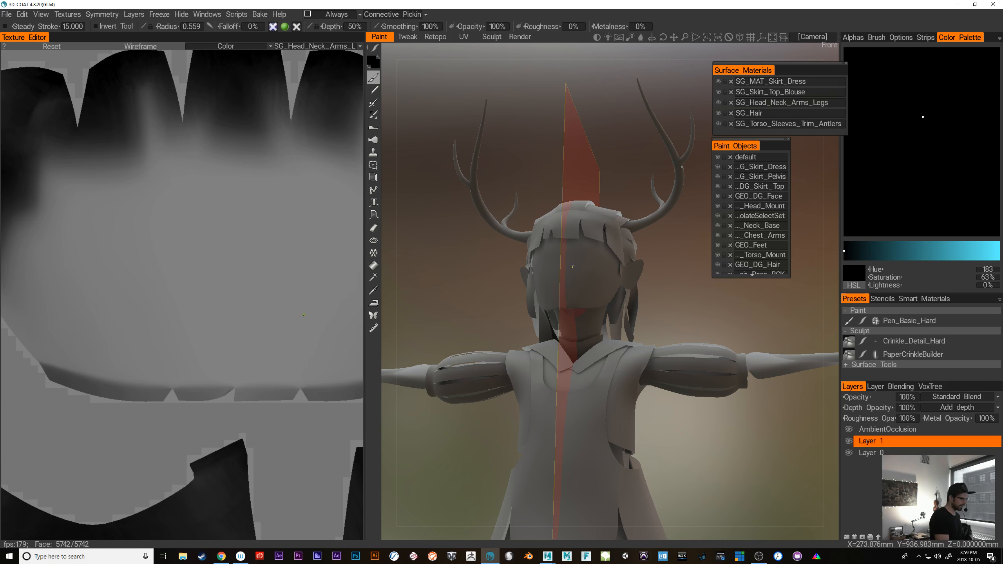
left_click(154, 50)
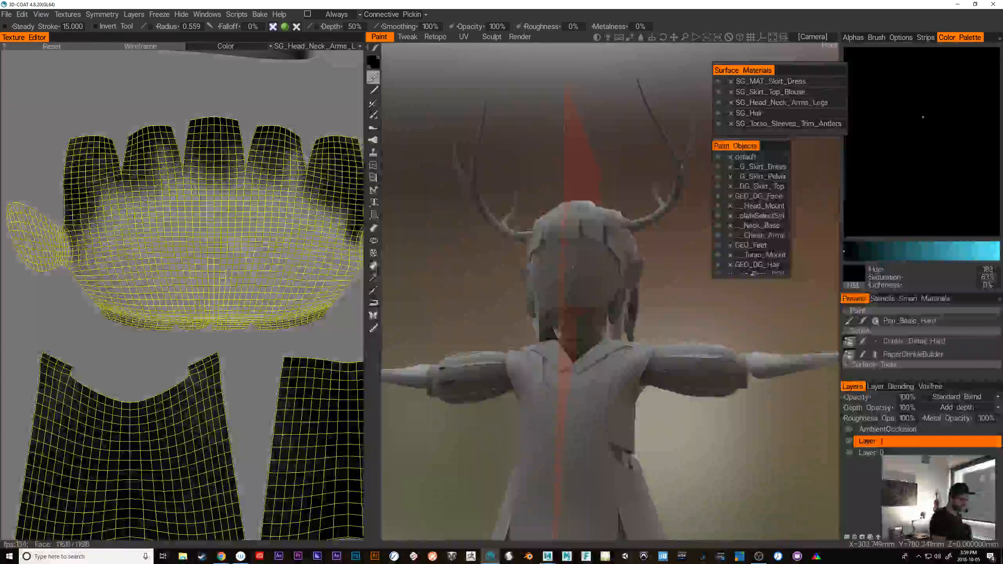
Lock every surface material except SG_Head_Neck_Arms_Legs
scroll(726, 446, "up", 2)
left_click_drag(732, 458, 696, 444)
right_click_drag(696, 443, 673, 417)
mouse_move(696, 426)
left_mouse_down()
mouse_move(755, 482)
mouse_move(783, 487)
left_mouse_up()
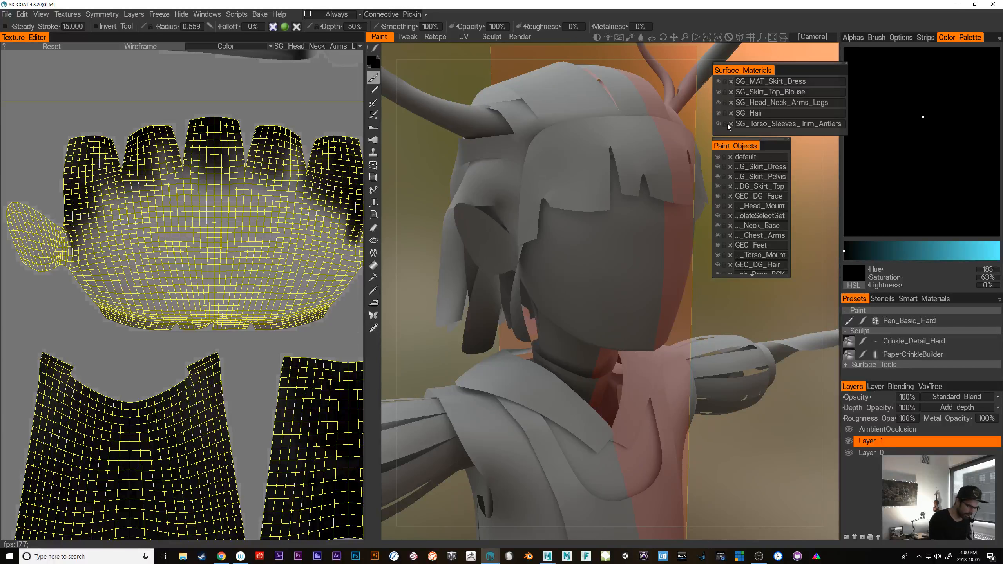
left_click_drag(726, 124, 726, 101)
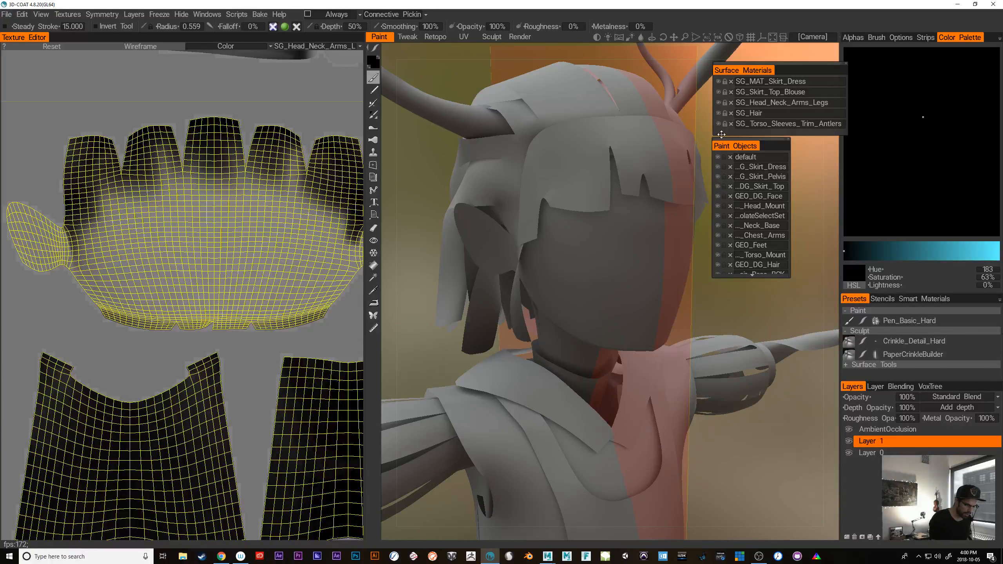
left_click(725, 102)
Face the model from the front and turn on its wireframe display in the viewport
left_click_drag(795, 431, 693, 439)
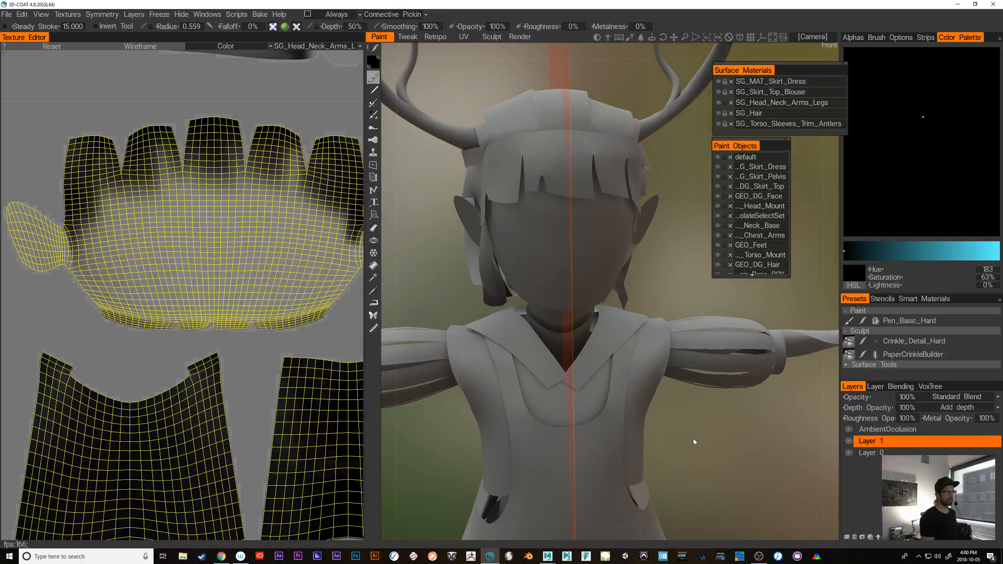
middle_click_drag(671, 422, 693, 435)
right_click_drag(693, 435, 712, 435)
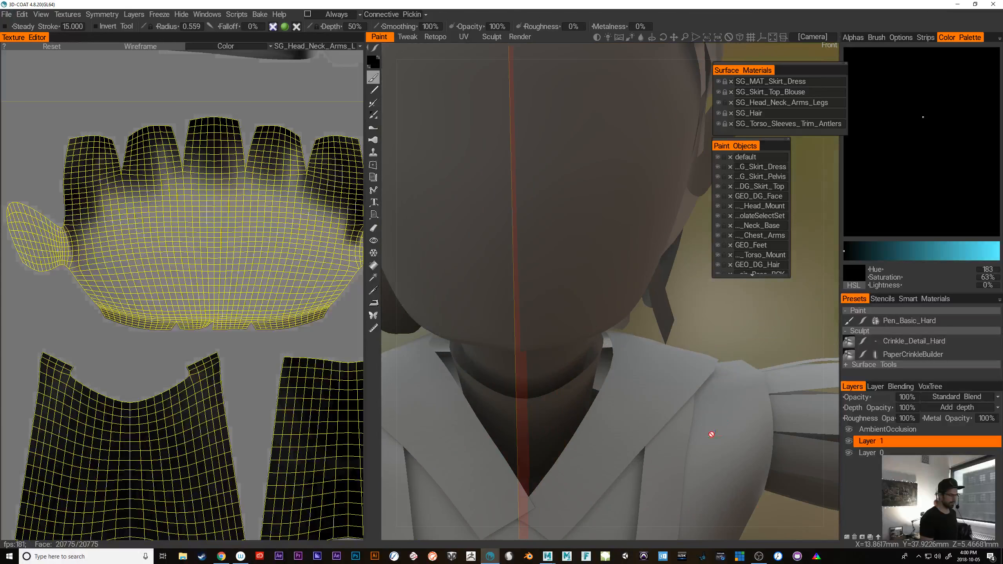
right_click_drag(752, 394, 712, 321)
key("w")
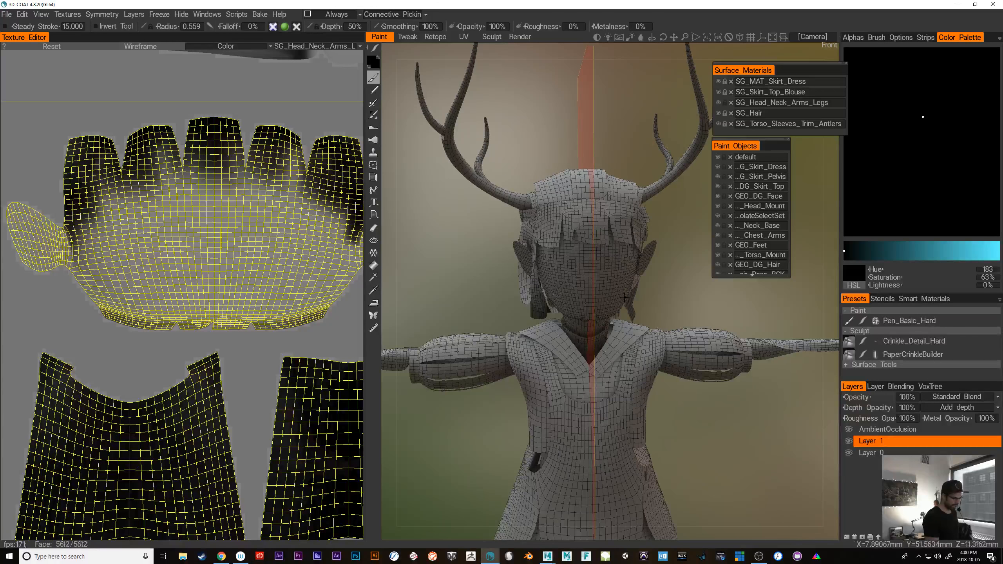
Try a short mirrored black stroke at eye height on the face and undo it
right_click_drag(640, 300, 664, 304)
middle_click_drag(663, 304, 689, 313)
left_click_drag(689, 314, 697, 309)
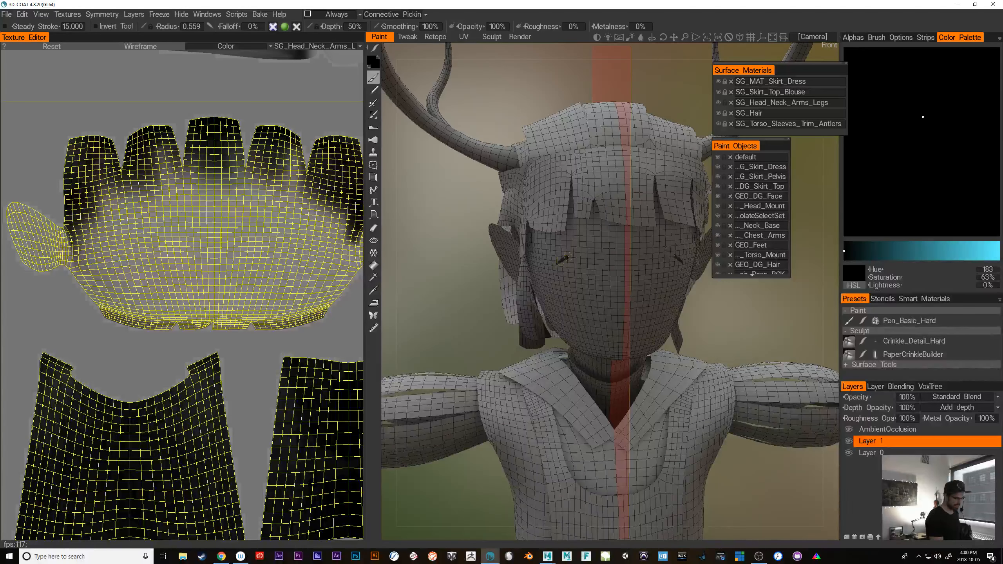
left_click_drag(557, 264, 600, 258)
key("ctrl+z")
key("ctrl+y")
key("ctrl+z")
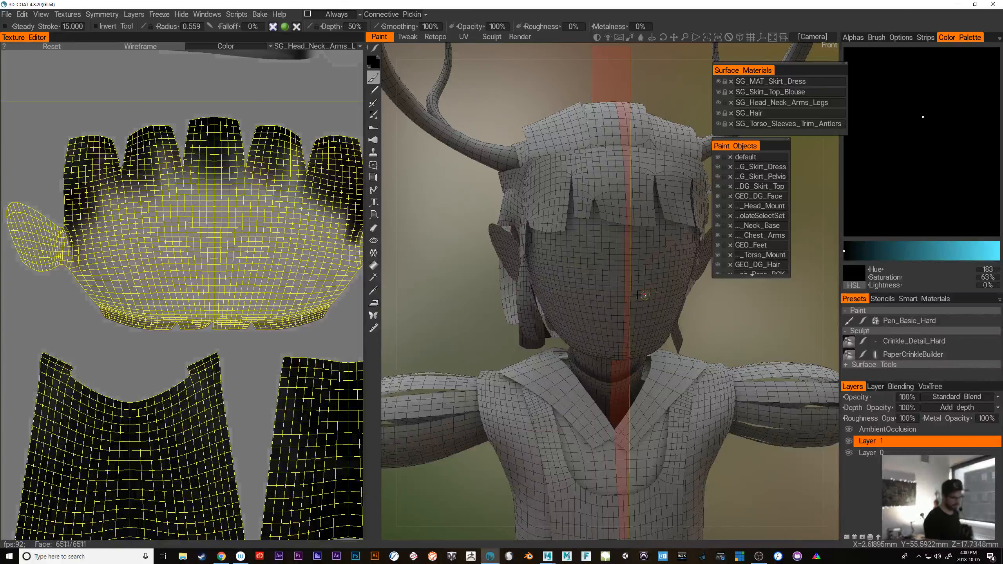
Choose the Pen_Basic_Hard preset, try wavy mirrored strokes on the face and undo them
middle_click_drag(711, 312, 729, 322)
left_click(908, 321)
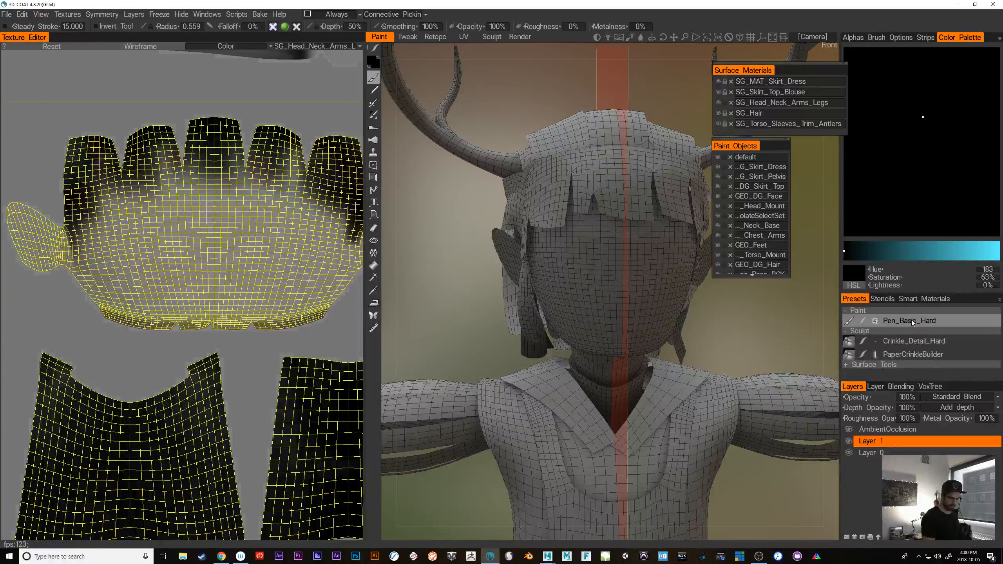
mouse_move(571, 273)
left_mouse_down()
mouse_move(594, 299)
mouse_move(610, 293)
left_mouse_up()
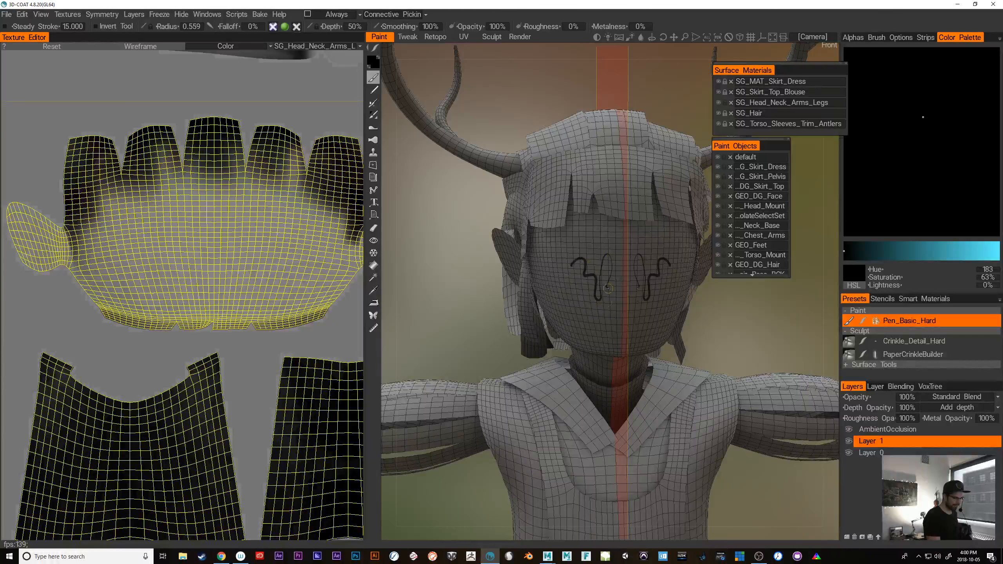
key("ctrl+z")
key("ctrl+y")
key("ctrl+z")
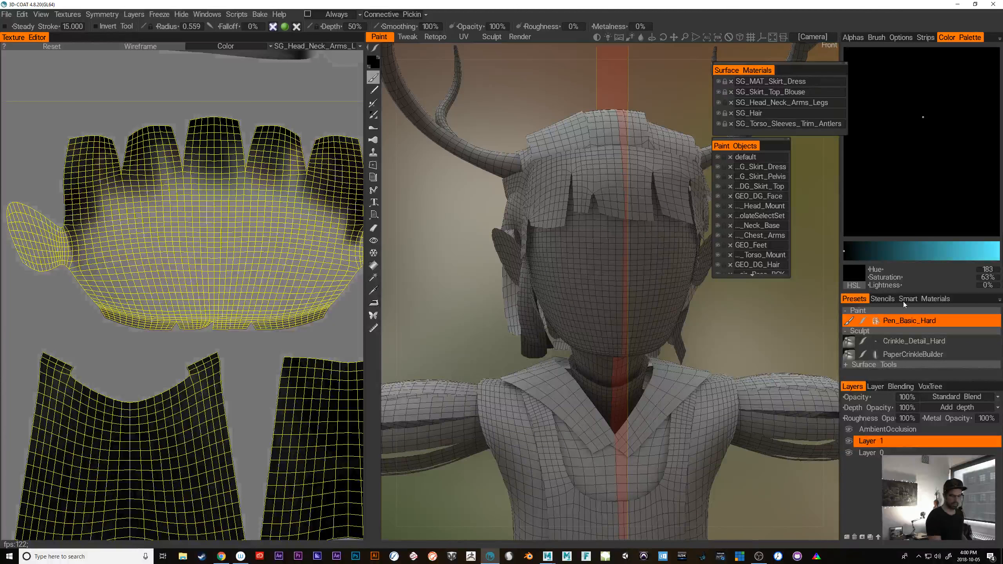
Show the Brush Options and make the Surface Materials window compact above the Paint Objects window
left_click(883, 36)
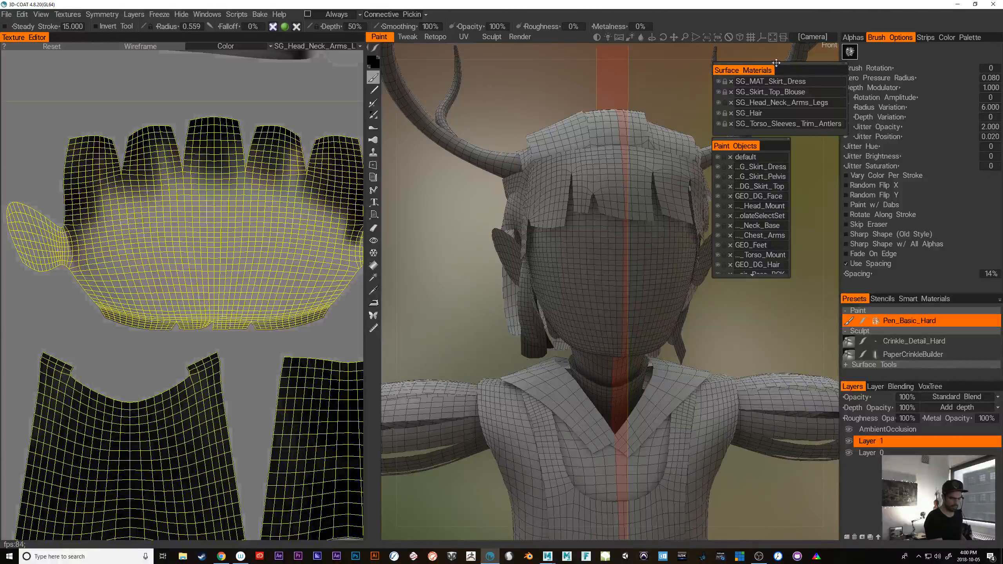
left_click_drag(755, 67, 743, 60)
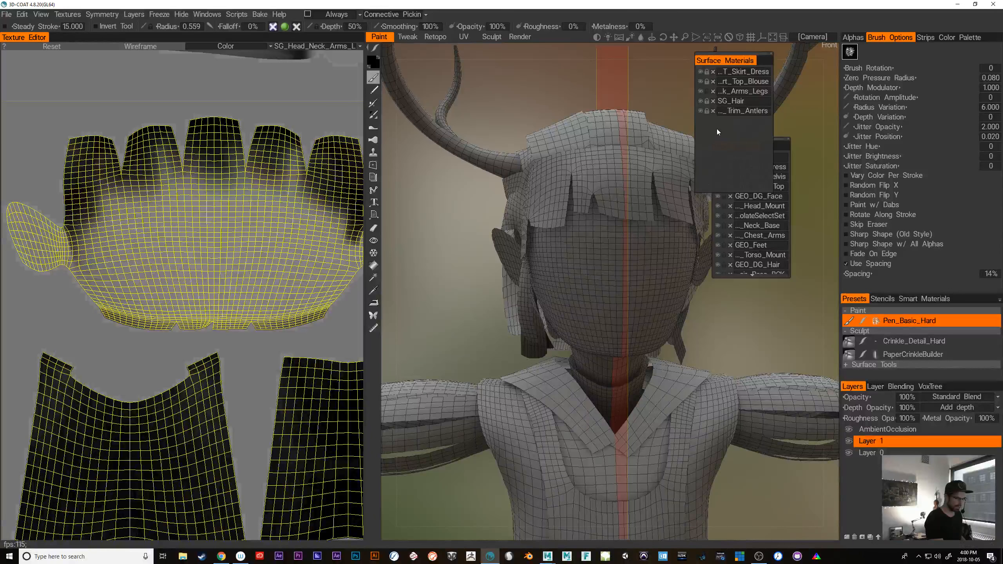
left_click_drag(706, 192, 708, 126)
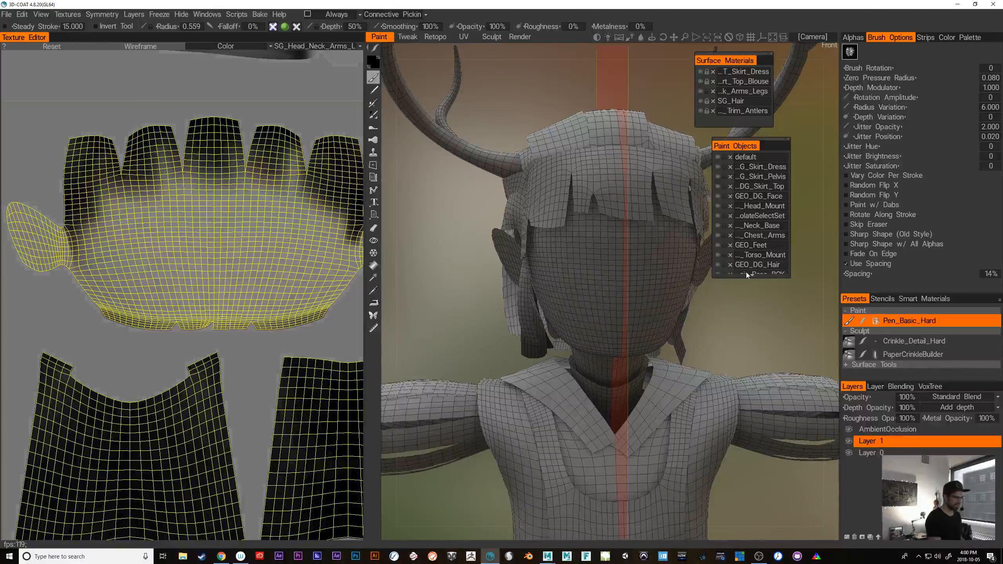
Switch to the circle stroke shape, undo an oversized first attempt and fill a smaller mirrored pair of black eyes on the face
key("space")
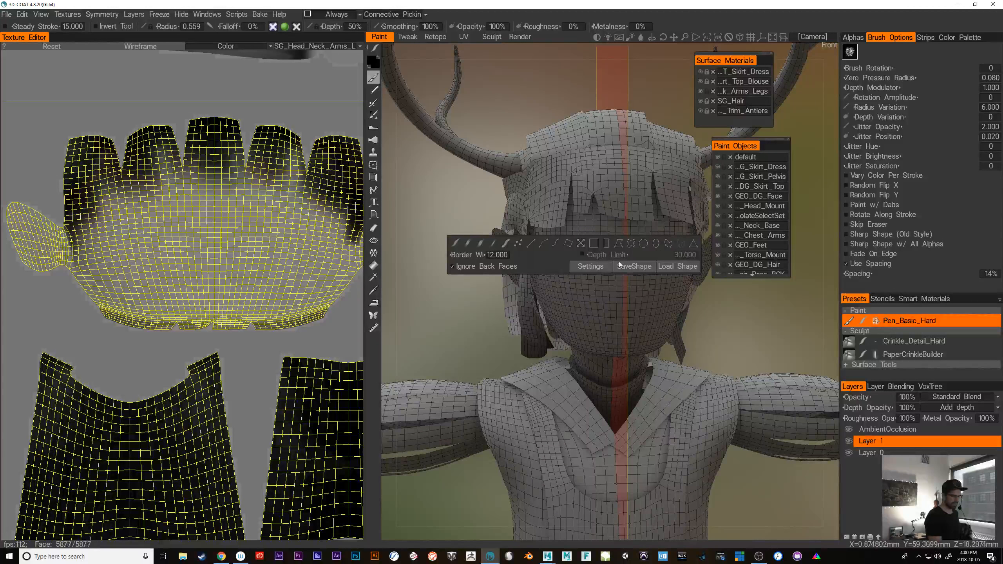
left_click(642, 246)
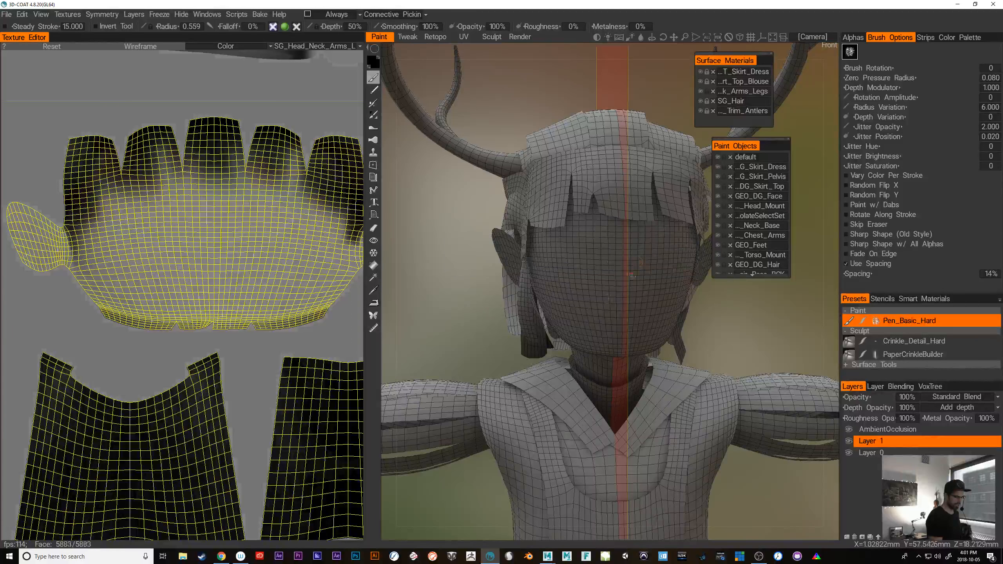
left_click_drag(565, 241, 596, 284)
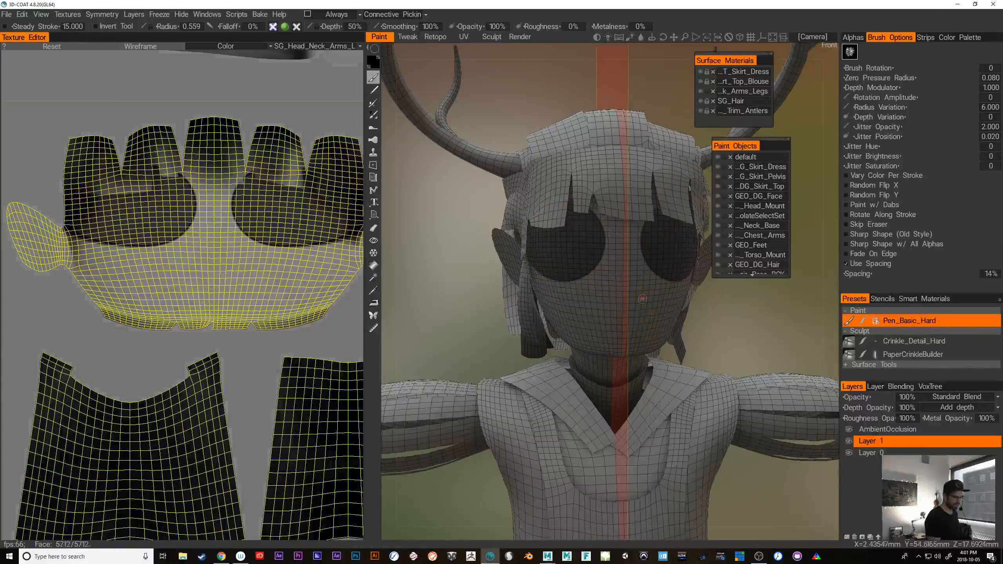
mouse_move(733, 326)
left_mouse_down()
mouse_move(696, 324)
mouse_move(661, 302)
mouse_move(745, 327)
mouse_move(702, 314)
left_mouse_up()
key("ctrl+z")
left_click_drag(589, 263, 606, 279)
Return to the freehand brush stroke mode, try a stroke near the eye and undo it
mouse_move(778, 355)
left_mouse_down()
mouse_move(790, 332)
mouse_move(770, 331)
left_mouse_up()
key("space")
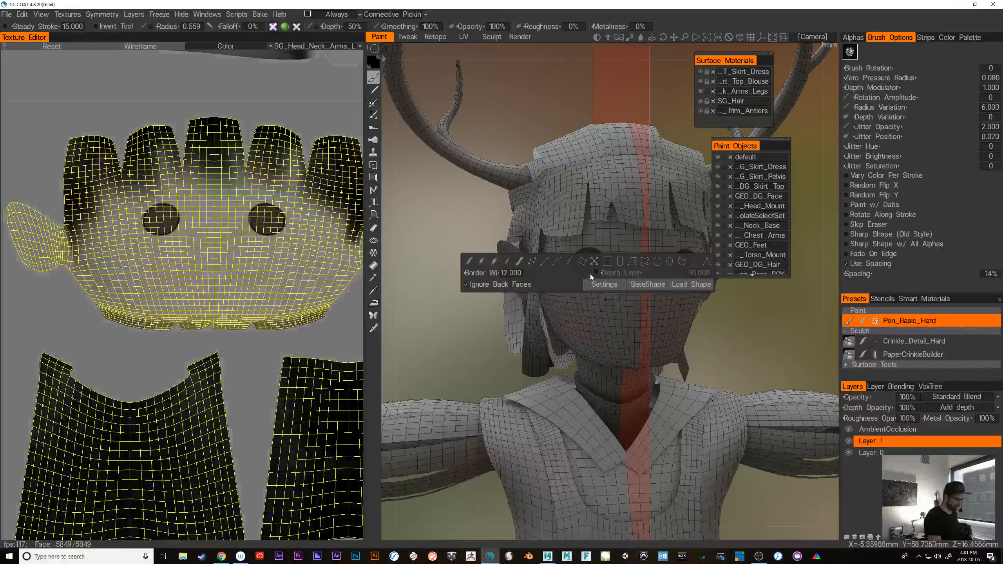
left_click(468, 261)
mouse_move(598, 280)
left_mouse_down()
mouse_move(589, 316)
mouse_move(596, 283)
mouse_move(588, 293)
left_mouse_up()
key("ctrl+z")
key("ctrl+z")
Face the head up close from the front and enable the depth and glossiness channels for painting
left_click_drag(701, 320, 750, 351)
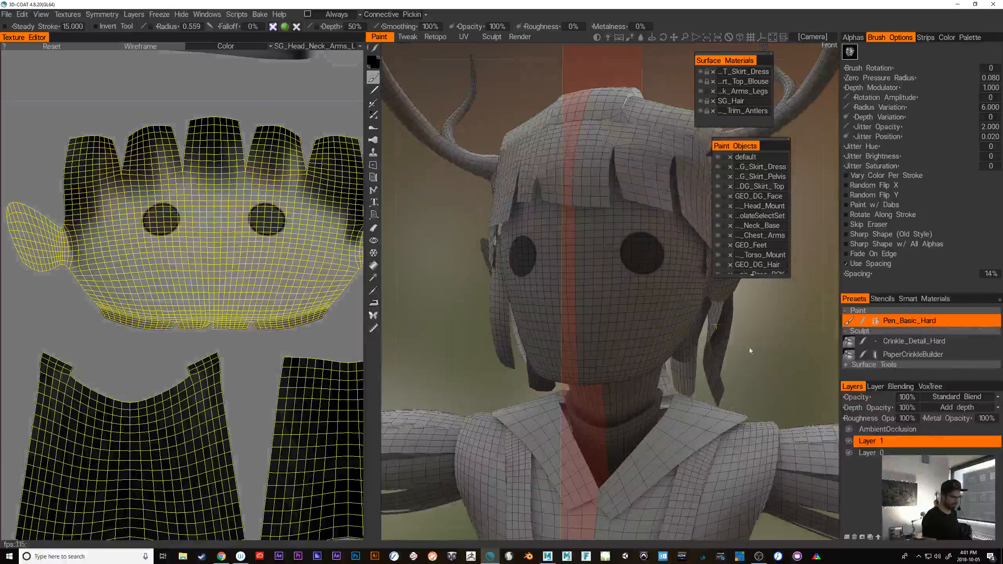
right_click_drag(750, 348, 772, 358, "alt")
left_click_drag(772, 359, 786, 363, "alt")
right_click_drag(761, 363, 674, 350, "alt")
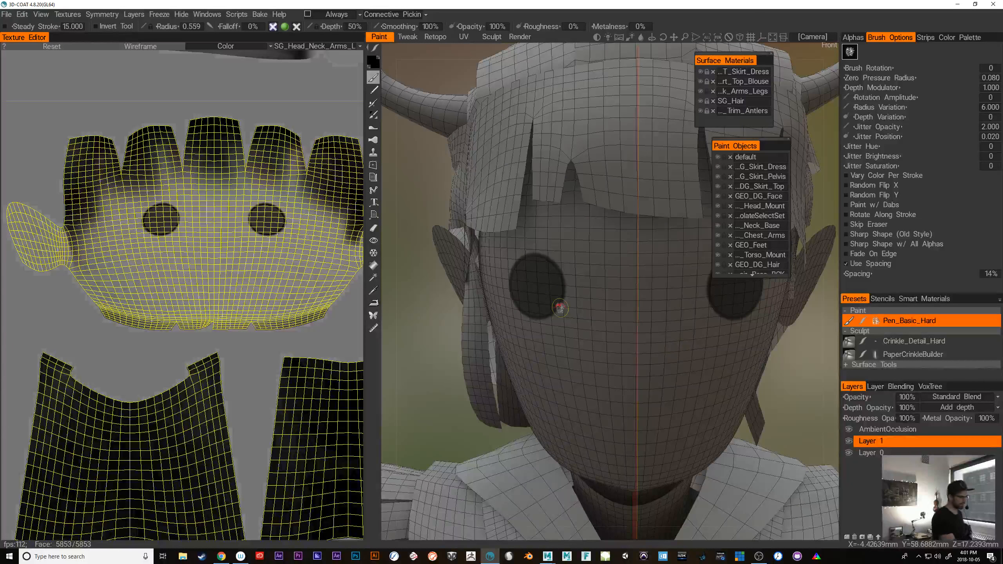
left_click(273, 27)
left_click(298, 28)
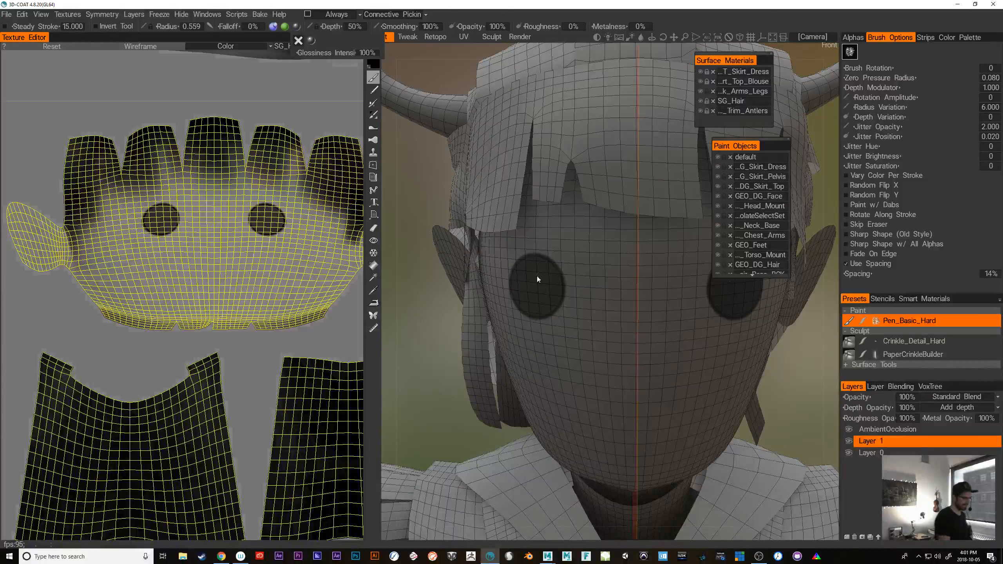
Try a stroke down the cheek beside the eye with depth and glossiness active and undo it
mouse_move(595, 293)
left_mouse_down()
mouse_move(579, 336)
mouse_move(585, 371)
left_mouse_up()
mouse_move(774, 398)
left_mouse_down()
mouse_move(798, 391)
mouse_move(760, 396)
mouse_move(746, 382)
left_mouse_up()
key("ctrl+z")
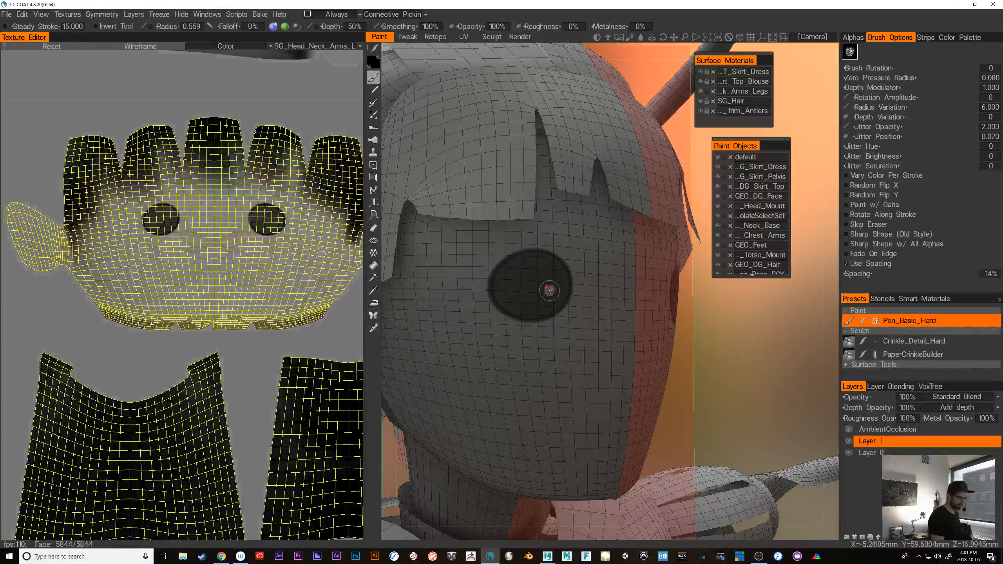
Brush over the inside of the black eye circle and toggle the depth channel off and on again
left_click_drag(525, 307, 544, 269)
left_click_drag(762, 381, 746, 376)
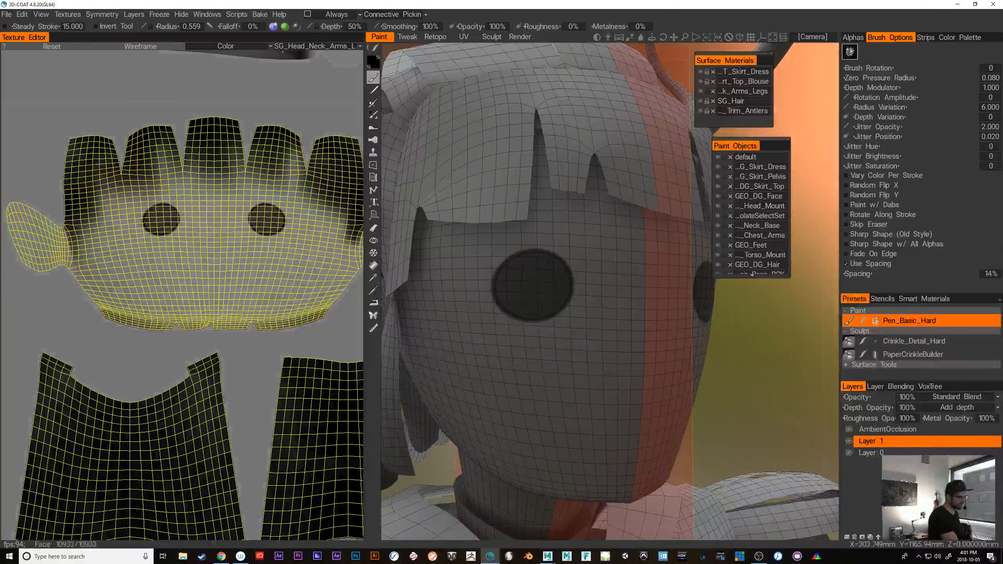
left_click(272, 28)
left_click(272, 27)
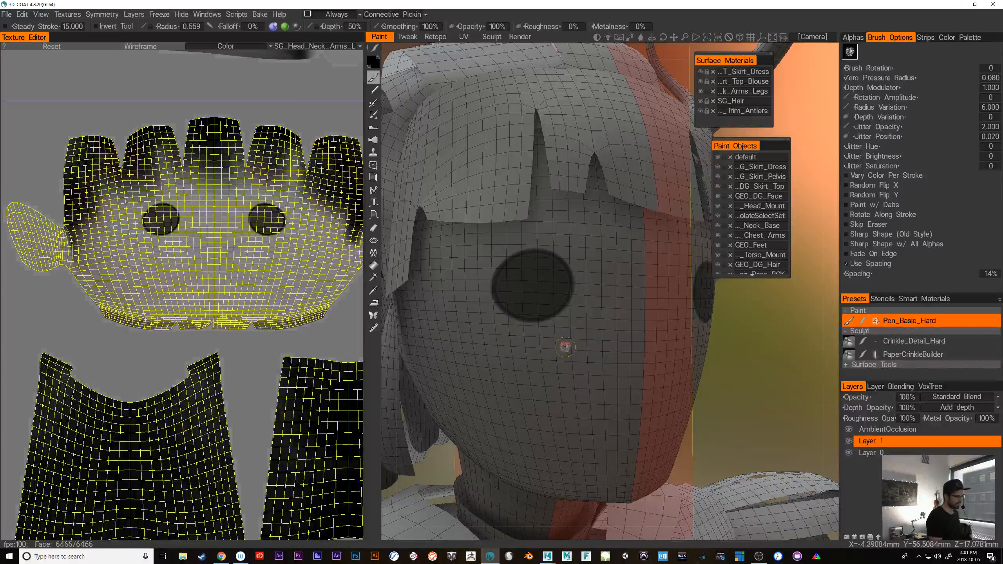
Try mirrored strokes beside the nose and down the cheeks with depth and glossiness active, undoing each of them
mouse_move(599, 327)
left_mouse_down()
mouse_move(585, 348)
mouse_move(611, 328)
mouse_move(612, 299)
left_mouse_up()
left_click_drag(805, 428, 759, 430, "shift")
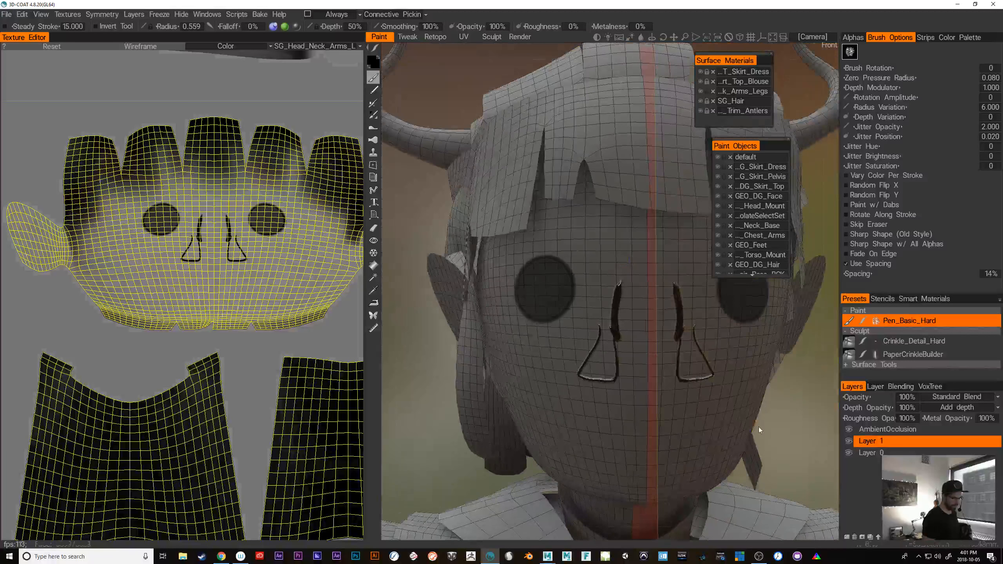
key("ctrl+z")
mouse_move(622, 289)
left_mouse_down()
mouse_move(585, 334)
mouse_move(550, 416)
left_mouse_up()
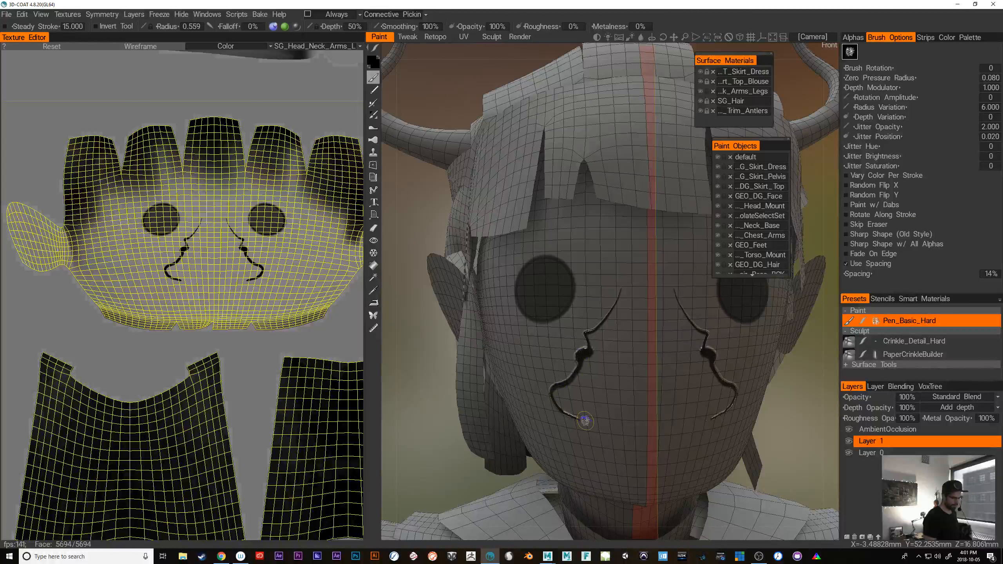
key("ctrl+z")
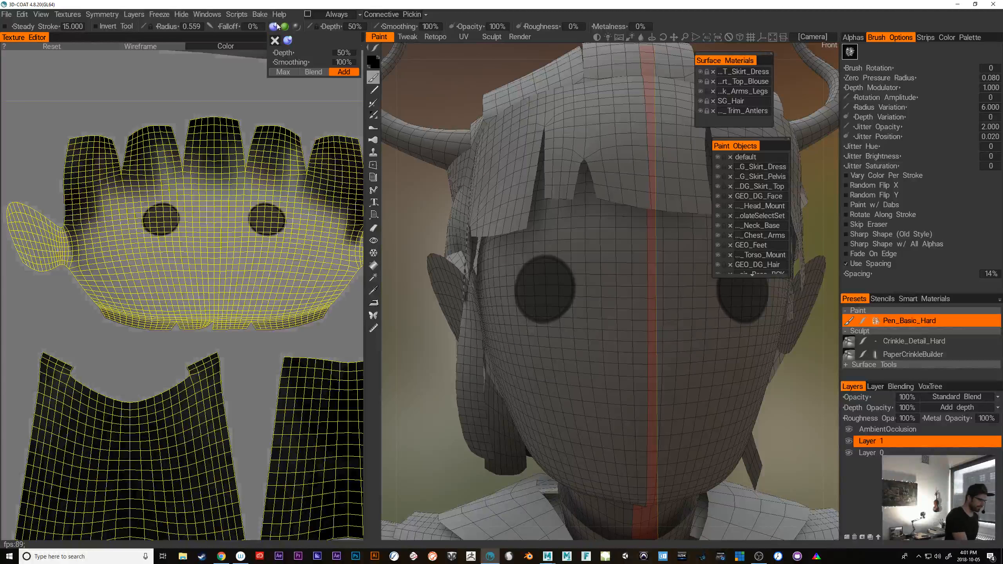
Disable the depth and glossiness channels, try a color-only stroke below the eye, and undo it along with the black eye circles
left_click(273, 27)
left_click(297, 28)
left_click_drag(597, 273, 550, 361)
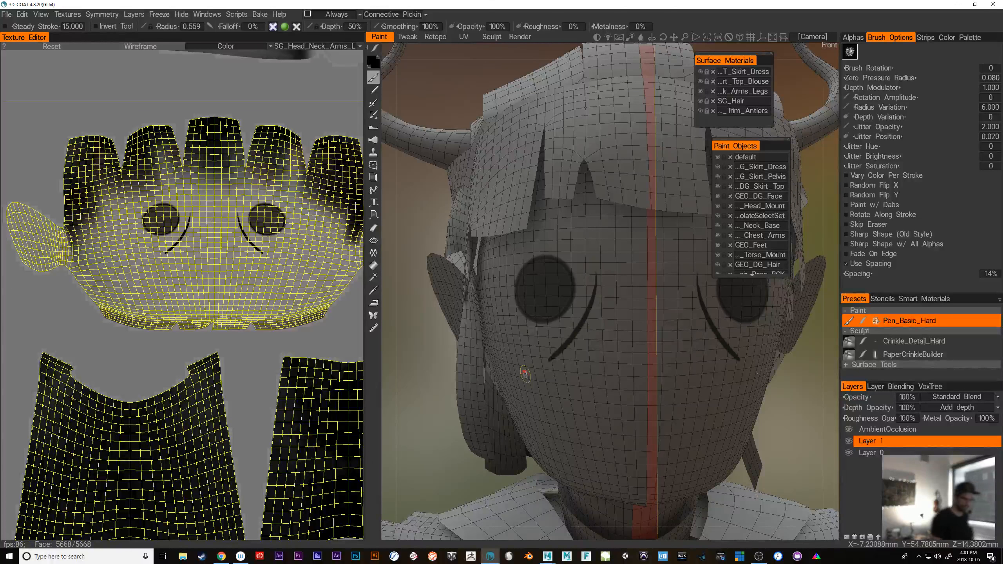
key("ctrl+z")
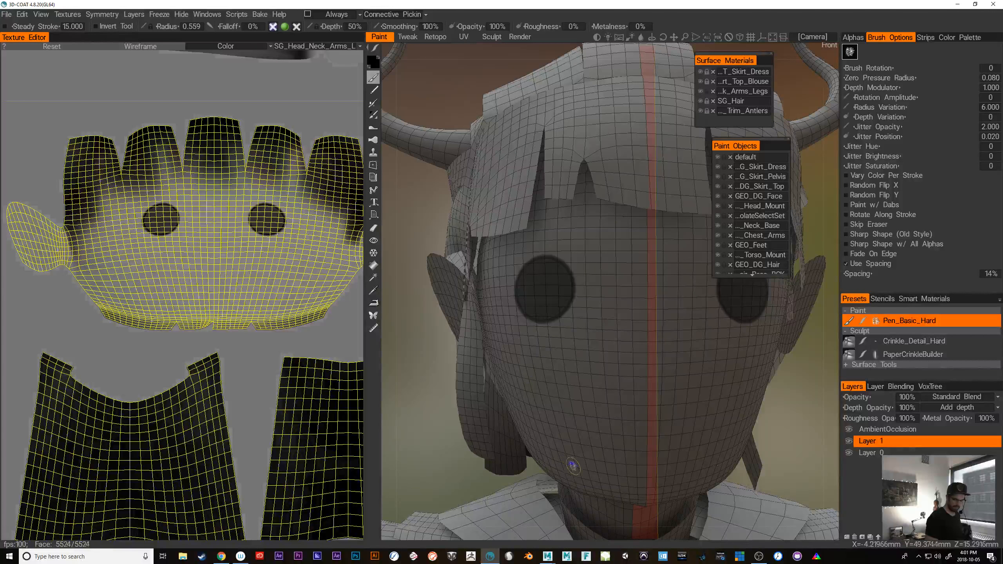
key("ctrl+z")
Paint a row of short dark hatch strokes along the jawline and hide the wireframe on the model
left_click_drag(767, 424, 791, 436)
right_click_drag(791, 435, 755, 423)
left_click_drag(754, 423, 741, 391)
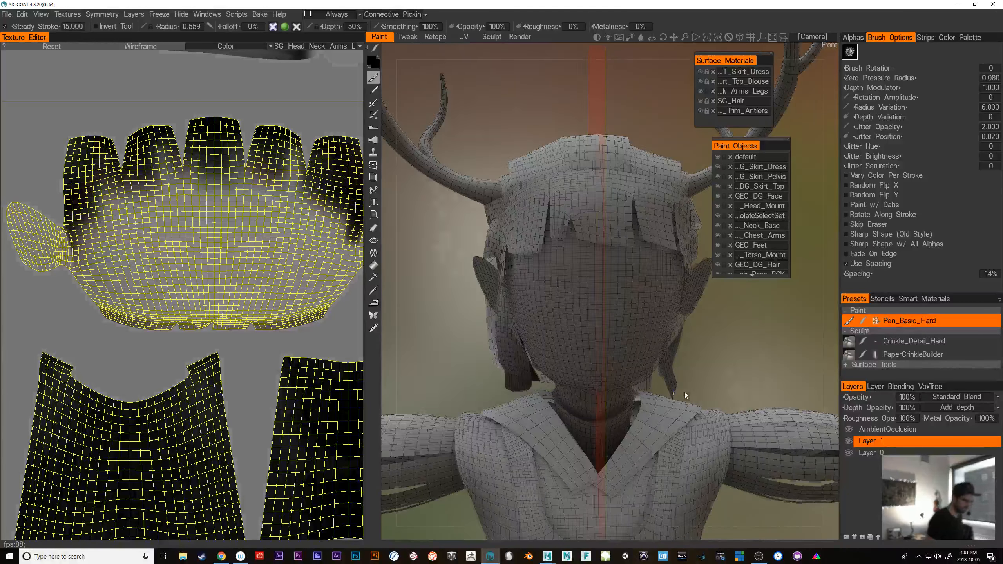
mouse_move(685, 392)
left_mouse_down("alt")
mouse_move(673, 345)
mouse_move(698, 351)
mouse_move(732, 332)
left_mouse_up("alt")
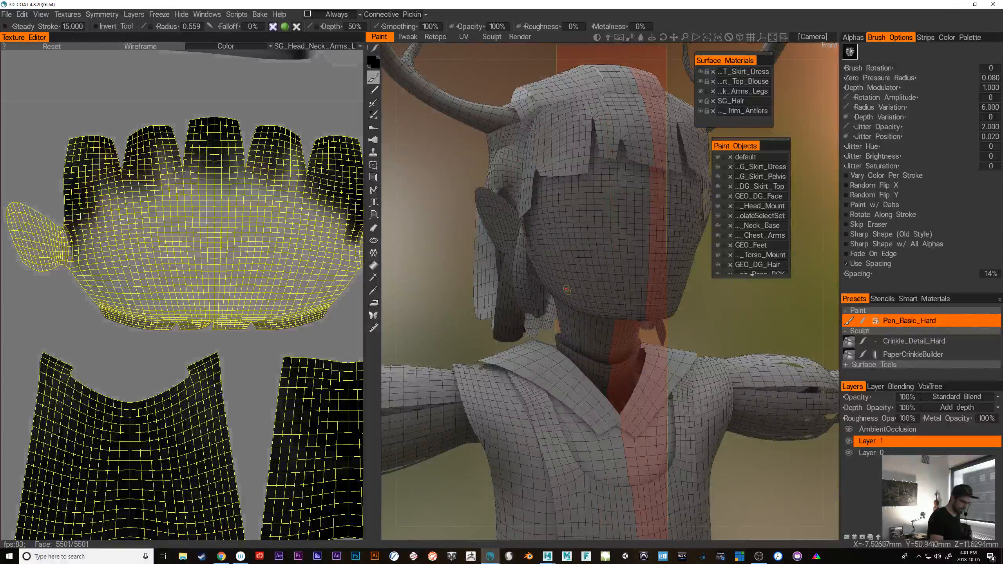
mouse_move(562, 283)
left_mouse_down()
mouse_move(584, 311)
mouse_move(594, 303)
mouse_move(617, 314)
left_mouse_up()
key("w")
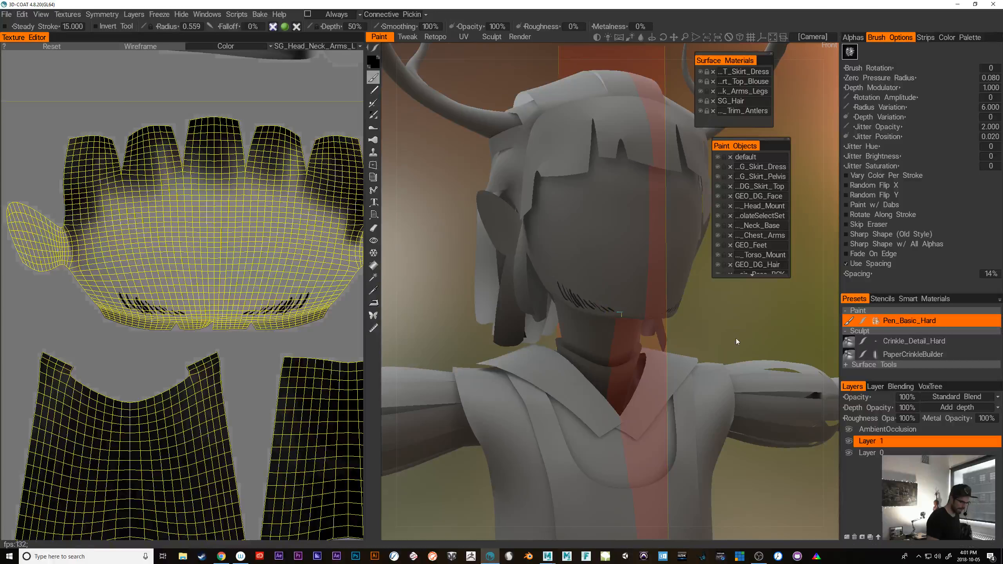
mouse_move(742, 341)
left_mouse_down()
mouse_move(735, 345)
mouse_move(757, 349)
left_mouse_up()
right_click_drag(757, 350, 782, 346)
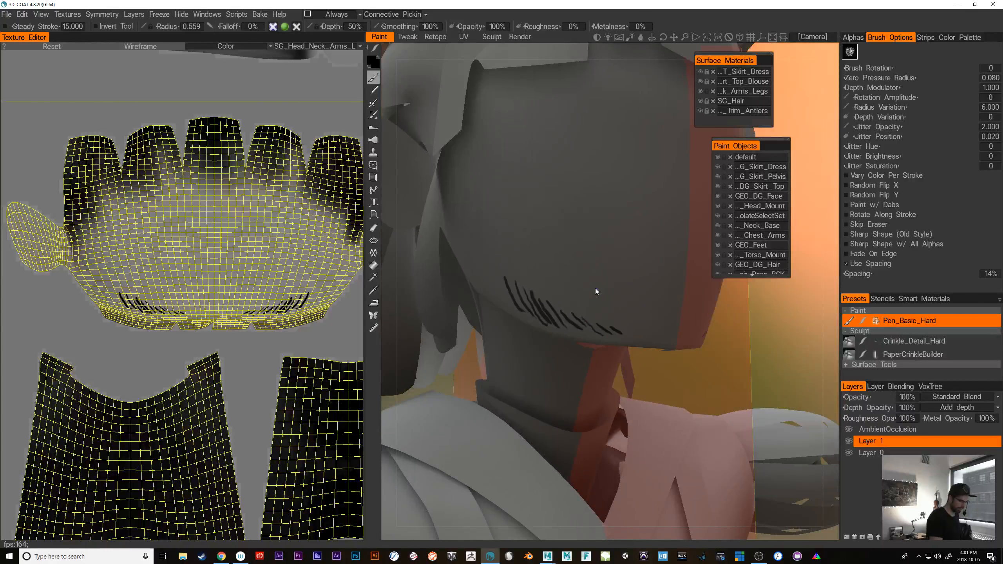
Undo all the hatch strokes along the jawline
key("ctrl+z")
key("ctrl+z")
key("ctrl+z")
key("ctrl+z")
key("ctrl+z")
key("ctrl+z")
key("ctrl+z")
key("ctrl+z")
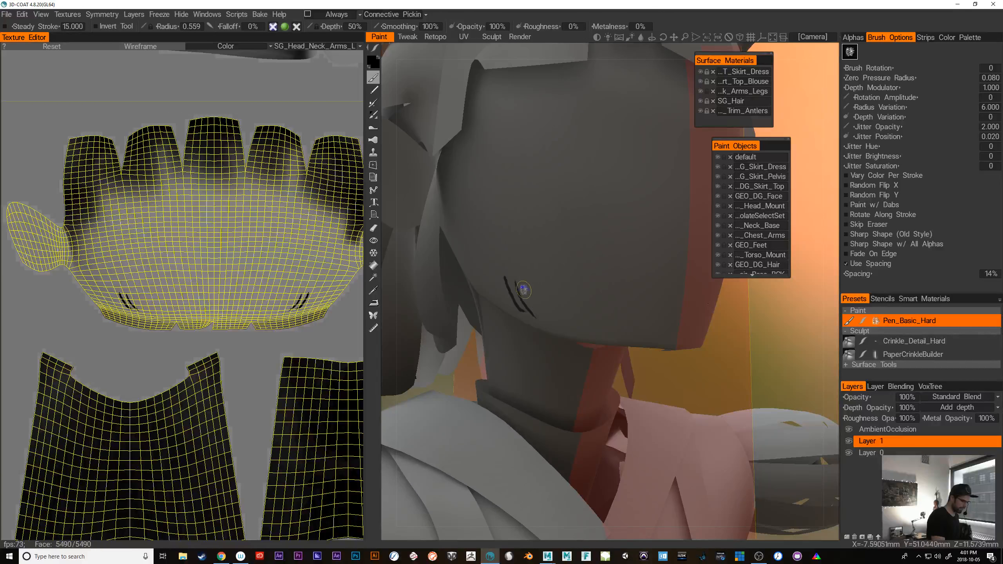
key("ctrl+z")
key("ctrl+z")
key("ctrl+z")
Reduce the brush radius to 0.245 and try finer hatch strokes along the lower edge of the jaw
right_click_drag(514, 285, 506, 283)
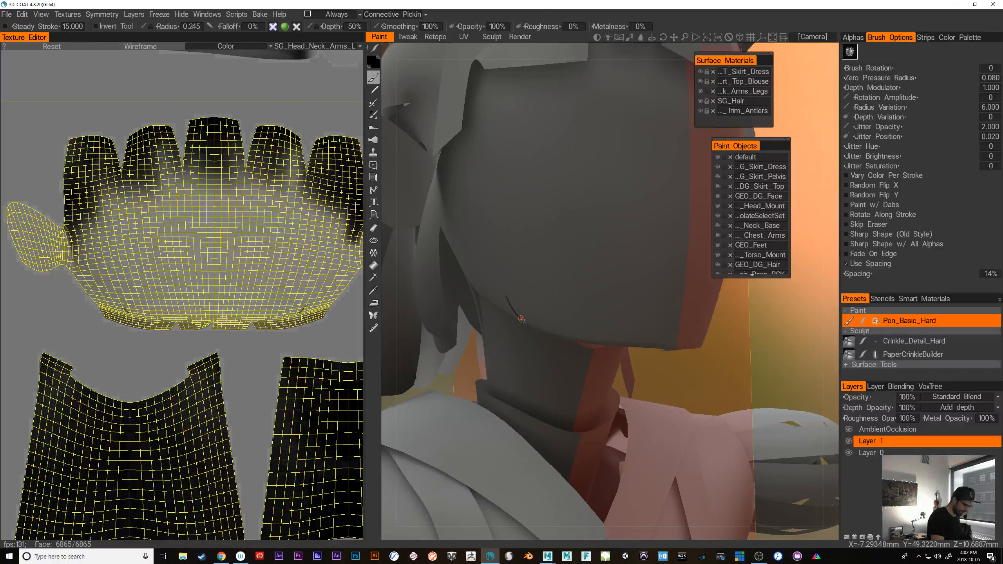
left_click_drag(511, 302, 549, 332)
left_click_drag(544, 324, 557, 335)
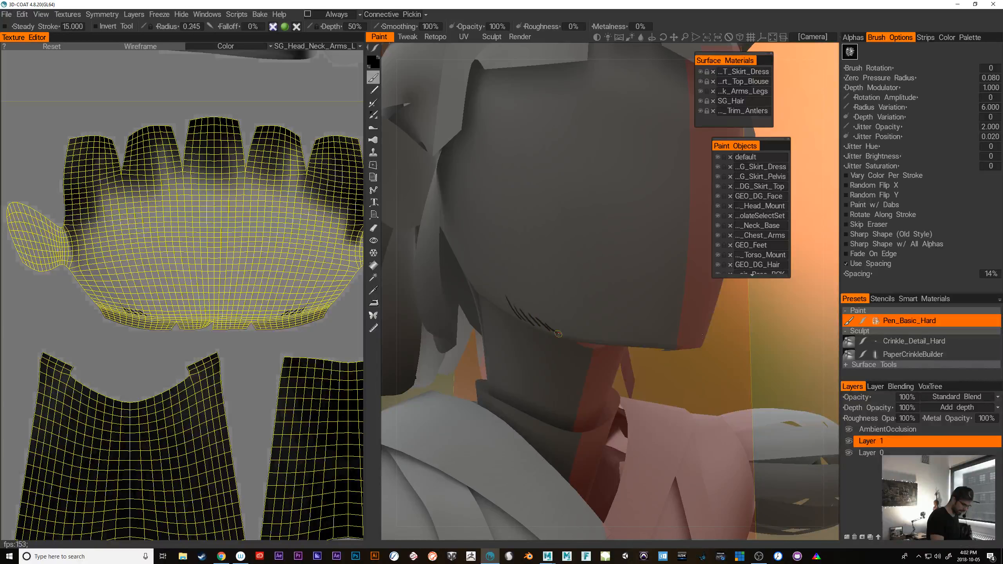
Paint a dark line along the ear's upper edge and a curved fold line inside the ear
left_click_drag(741, 399, 680, 401)
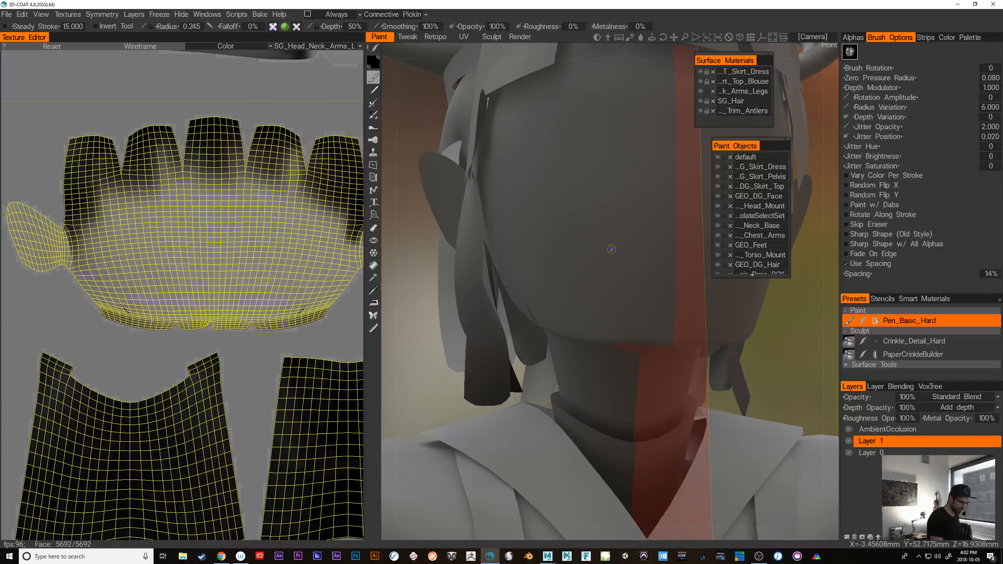
mouse_move(602, 307)
left_mouse_down("alt")
mouse_move(609, 330)
mouse_move(681, 378)
mouse_move(645, 396)
mouse_move(694, 410)
mouse_move(622, 272)
left_mouse_up("alt")
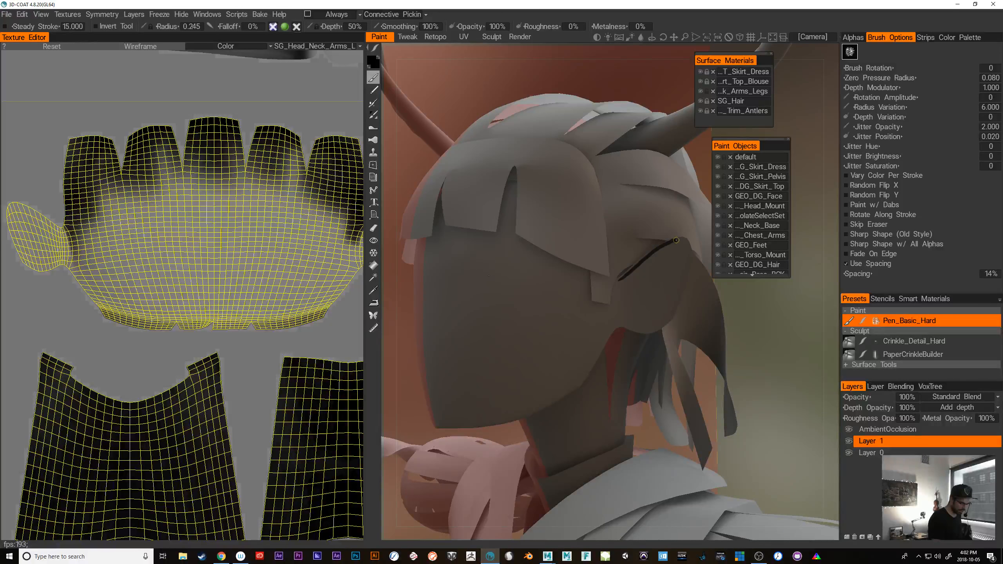
left_click_drag(676, 240, 683, 241)
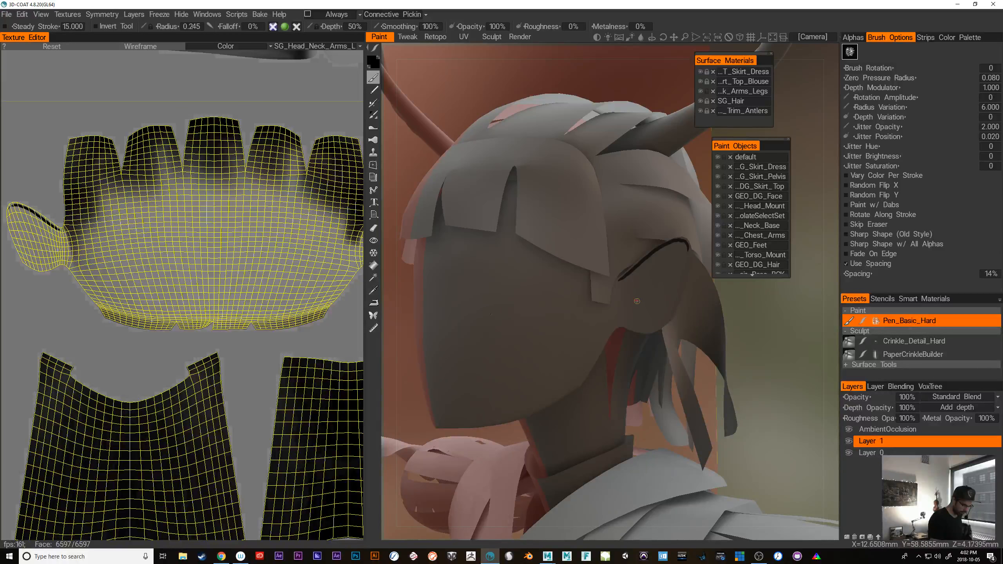
left_click_drag(640, 284, 652, 266)
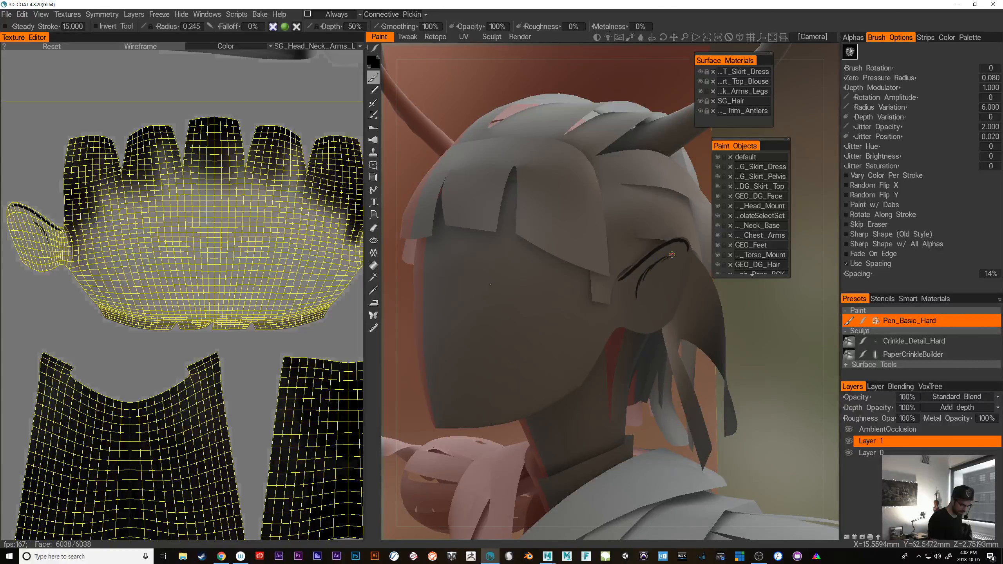
Outline the ear's lower and rear edges in black and add short fold marks inside it
left_click_drag(741, 385, 759, 389)
middle_click_drag(759, 389, 712, 359)
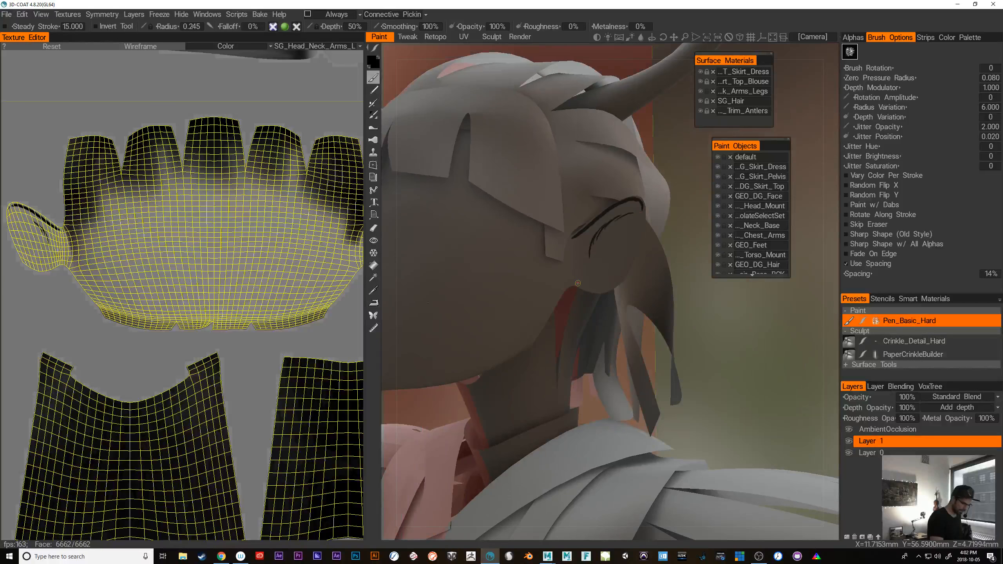
left_click_drag(574, 282, 579, 285)
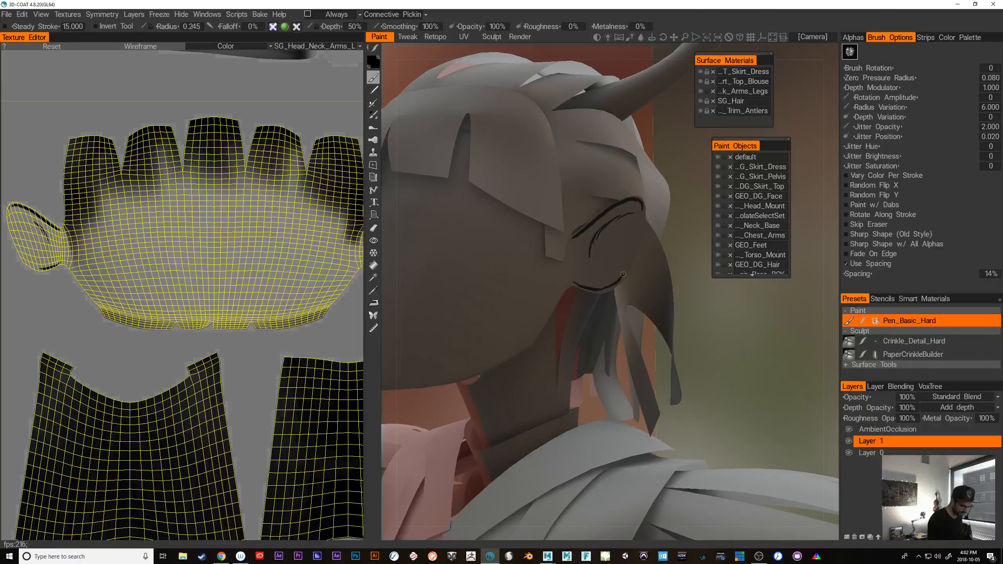
left_click_drag(624, 272, 639, 237)
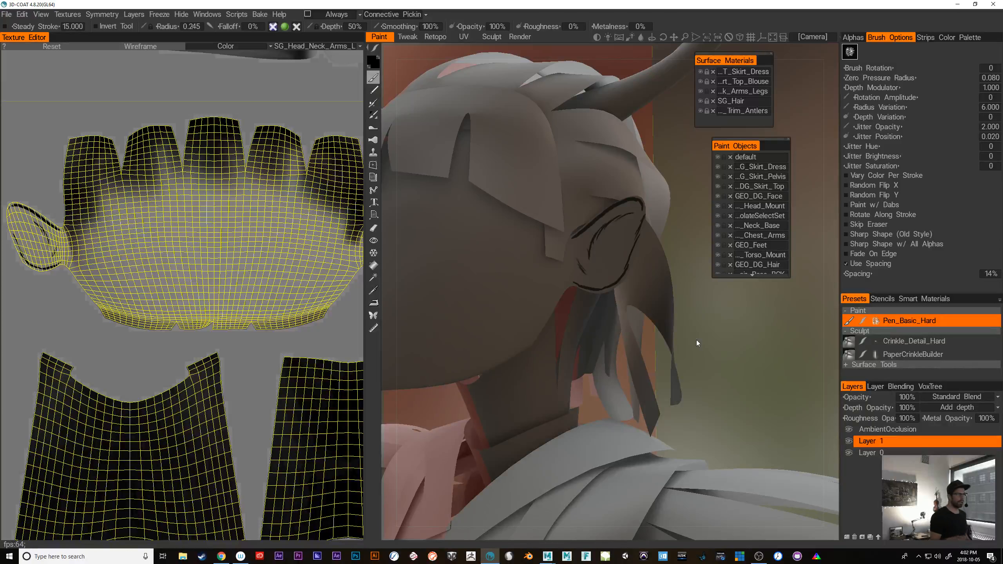
Thicken the ear's inner fold with short hatch strokes running up toward the tip
mouse_move(697, 341)
left_mouse_down()
mouse_move(739, 347)
mouse_move(698, 342)
mouse_move(720, 352)
mouse_move(699, 340)
left_mouse_up()
left_click_drag(561, 265, 557, 245)
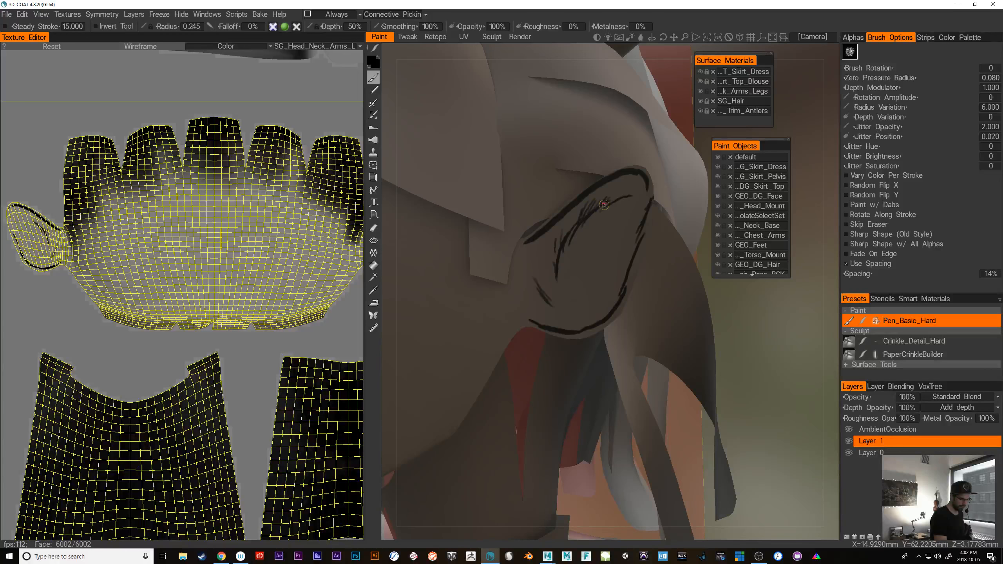
left_click_drag(610, 203, 642, 190)
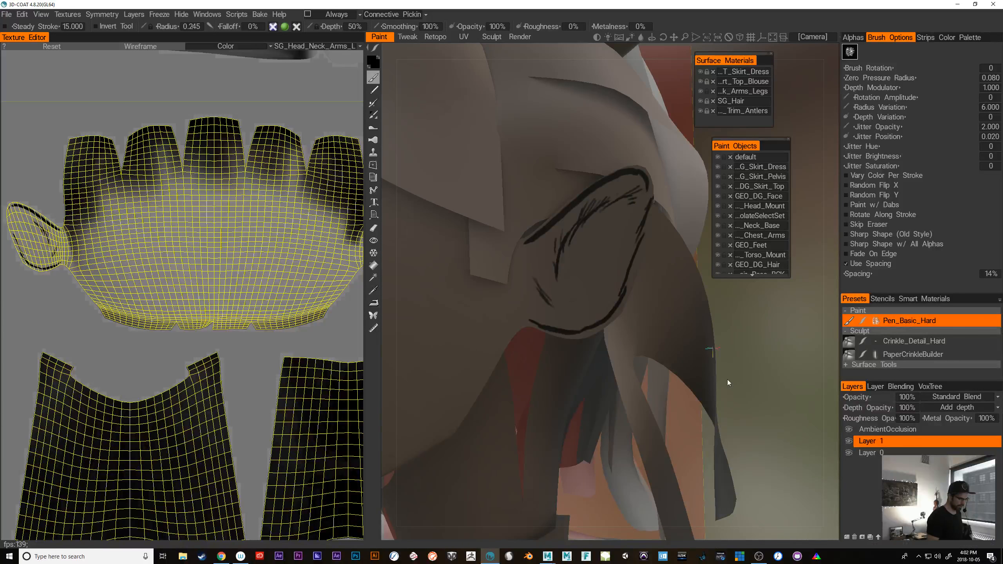
Examine the mirrored line work on the ears from both sides of the head
right_click_drag(728, 380, 632, 390)
left_click_drag(632, 390, 690, 395)
mouse_move(690, 394)
right_mouse_down()
mouse_move(746, 380)
mouse_move(683, 371)
right_mouse_up()
left_click_drag(683, 372, 704, 367)
right_click_drag(714, 363, 751, 365)
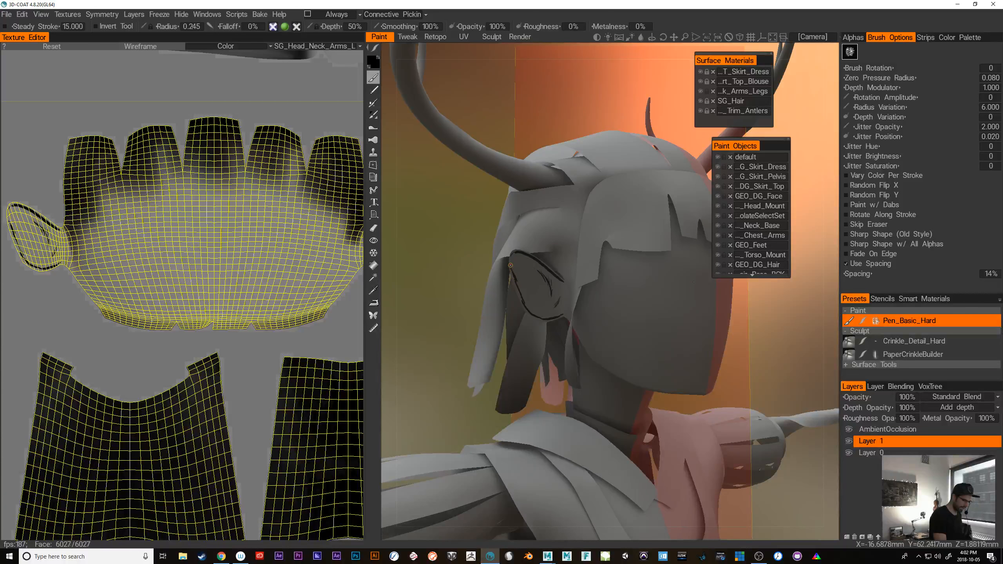
left_click_drag(735, 356, 668, 350, "alt")
right_click_drag(667, 350, 711, 360, "alt")
mouse_move(711, 359)
left_mouse_down("alt")
mouse_move(770, 377)
mouse_move(730, 365)
left_mouse_up("alt")
Turn off symmetry and inspect the head and both painted ears without the symmetry plane
key("s")
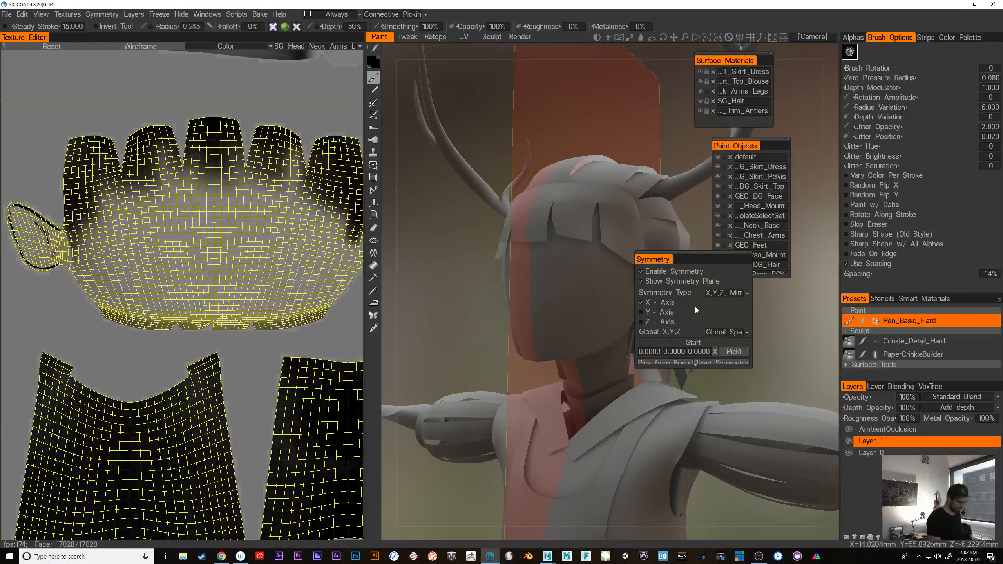
left_click(642, 272)
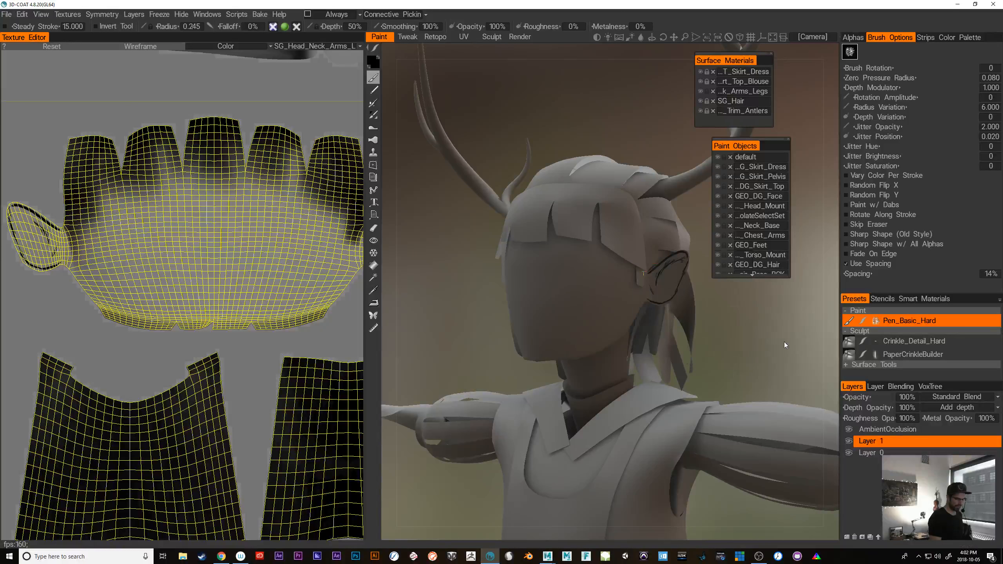
left_click_drag(785, 343, 687, 319, "alt")
right_click_drag(687, 320, 749, 331, "alt")
left_click_drag(750, 331, 709, 337, "alt")
right_click_drag(709, 337, 733, 343, "alt")
left_click_drag(733, 342, 748, 352, "alt")
right_click_drag(749, 352, 724, 360, "alt")
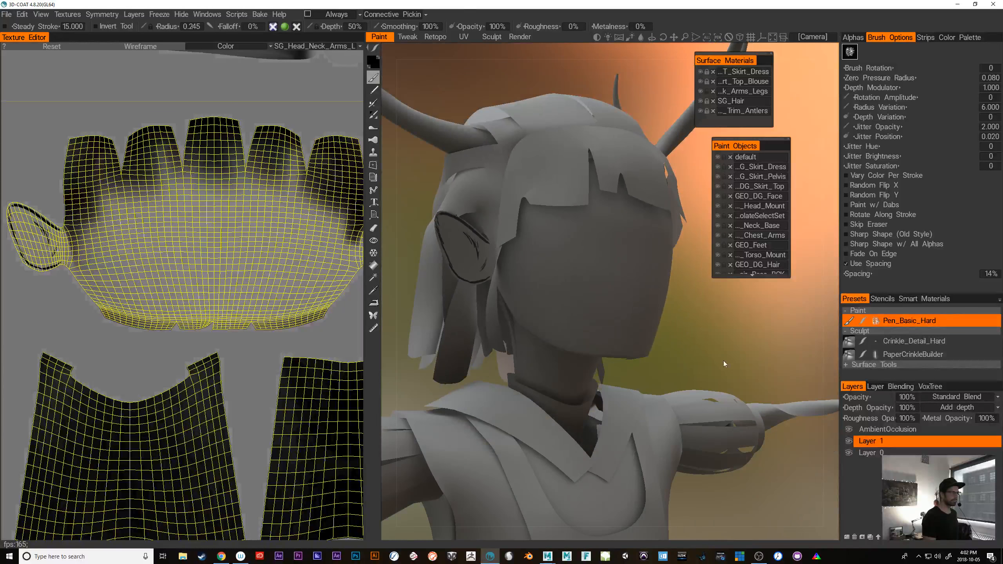
left_click_drag(724, 361, 740, 341, "alt")
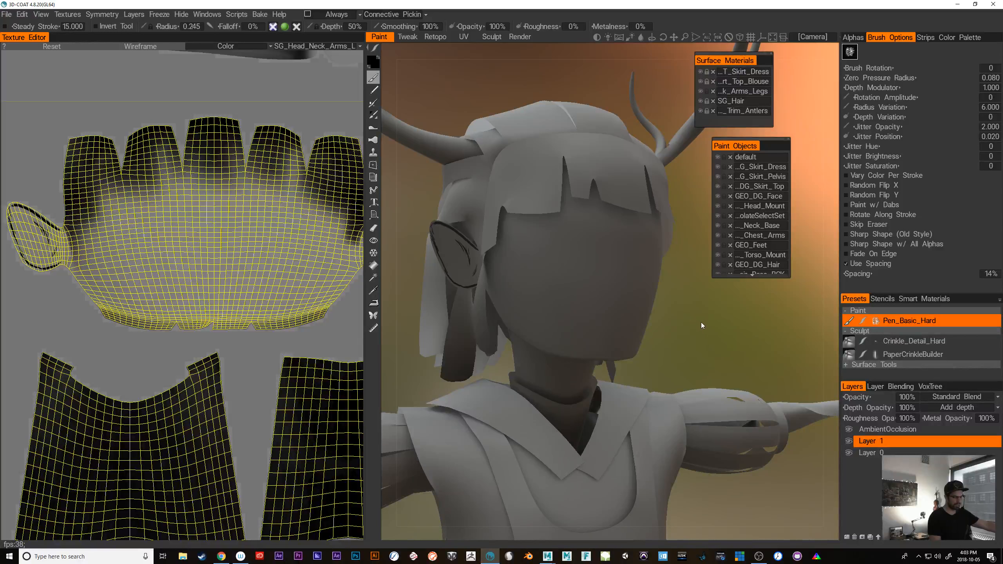
left_click_drag(712, 358, 695, 341, "alt")
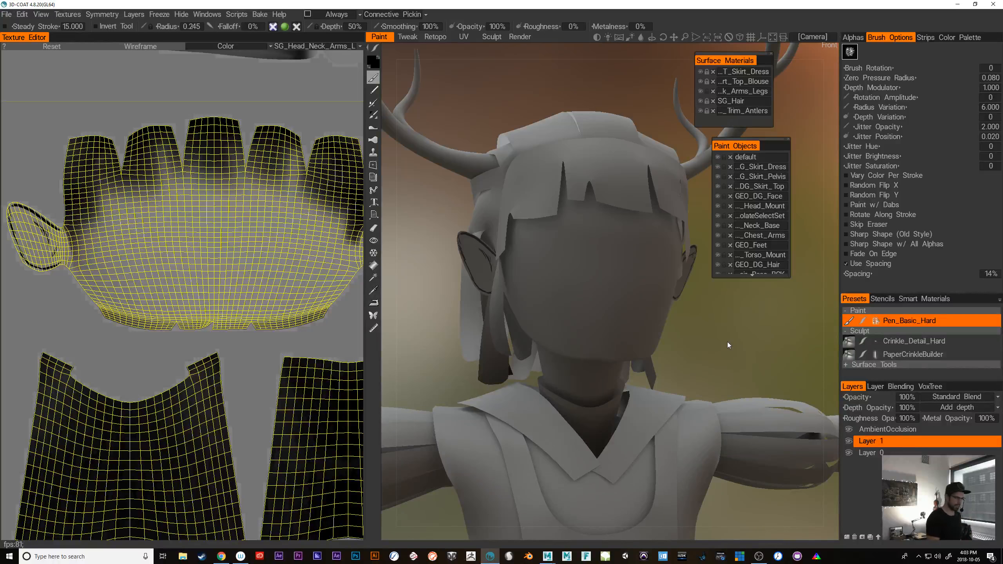
Re-enable symmetry across the X axis with the head facing front
scroll(707, 334, "up", 2)
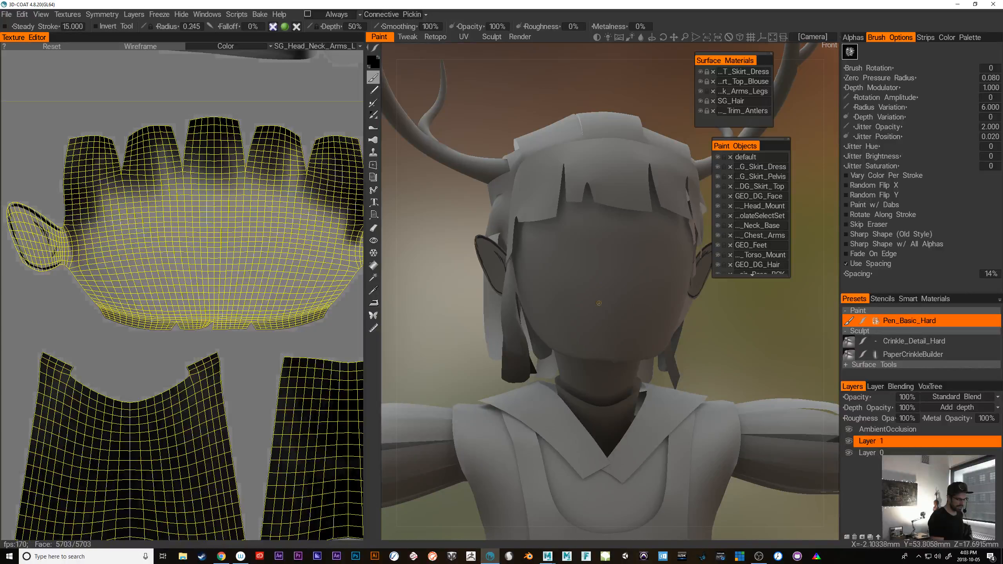
key("s")
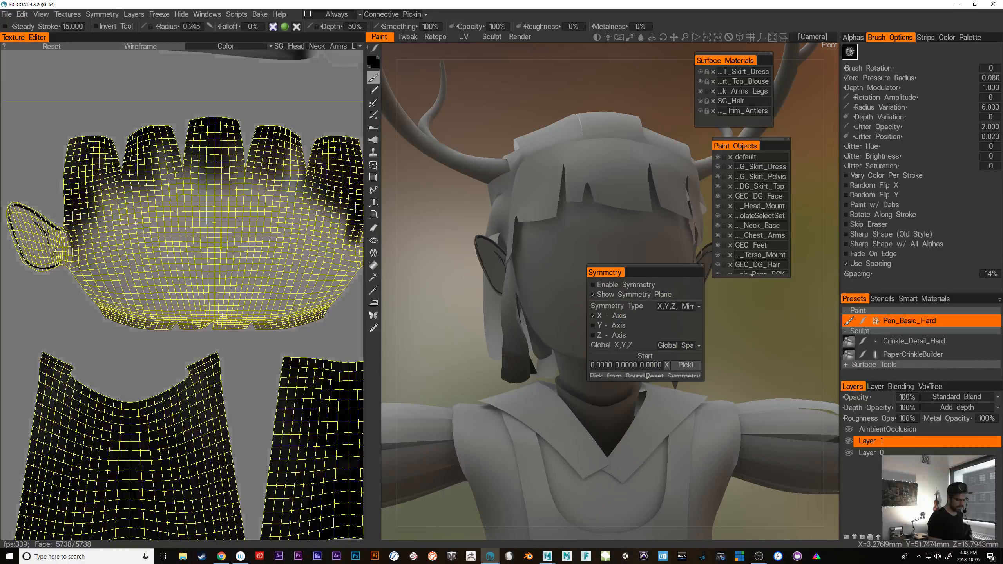
left_click(593, 285)
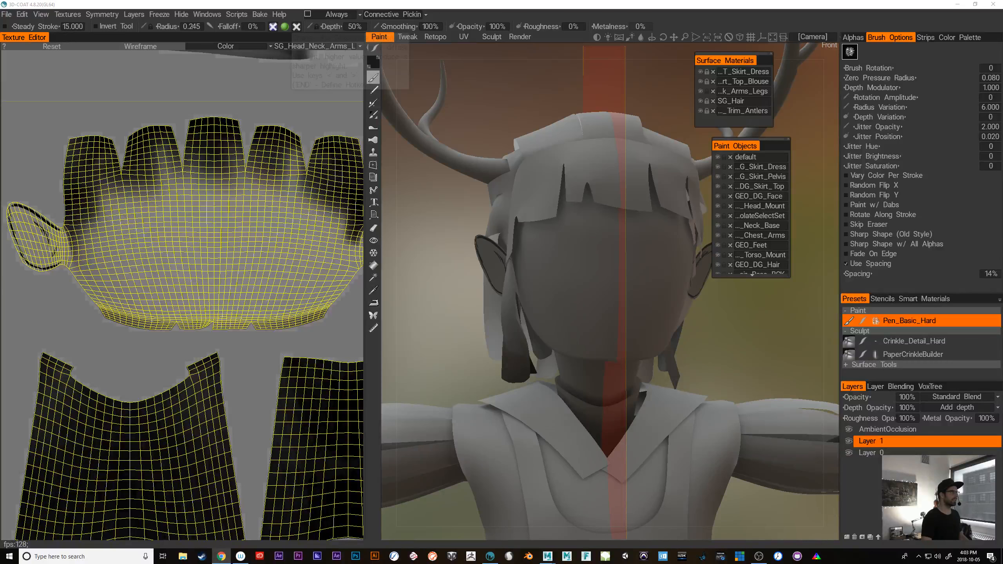
Switch to Sketchfab in Chrome and open the "WIP: Hairy Hilll - Deer Girl - Ver.01" model from the edFilms profile
left_click(221, 557)
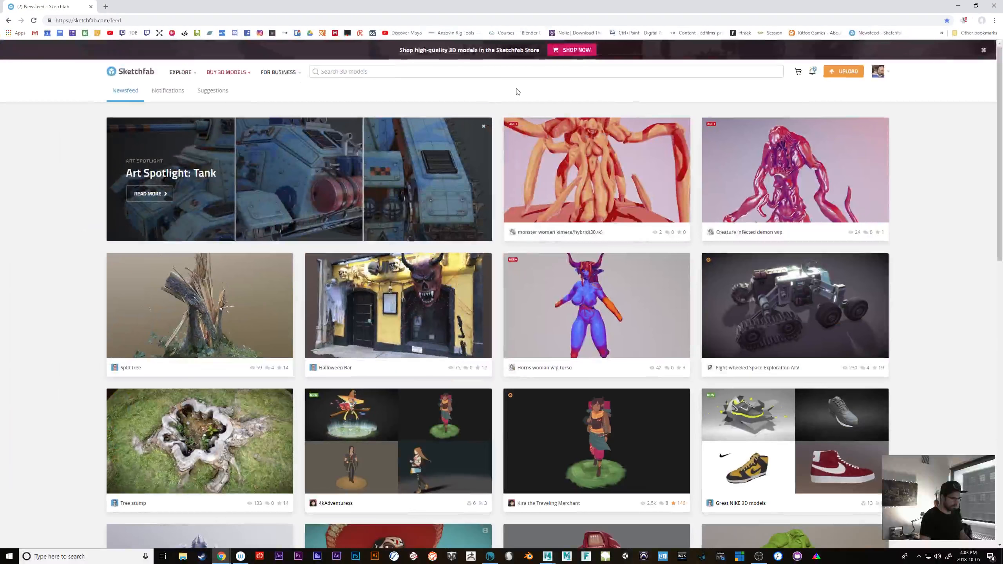
left_click(877, 73)
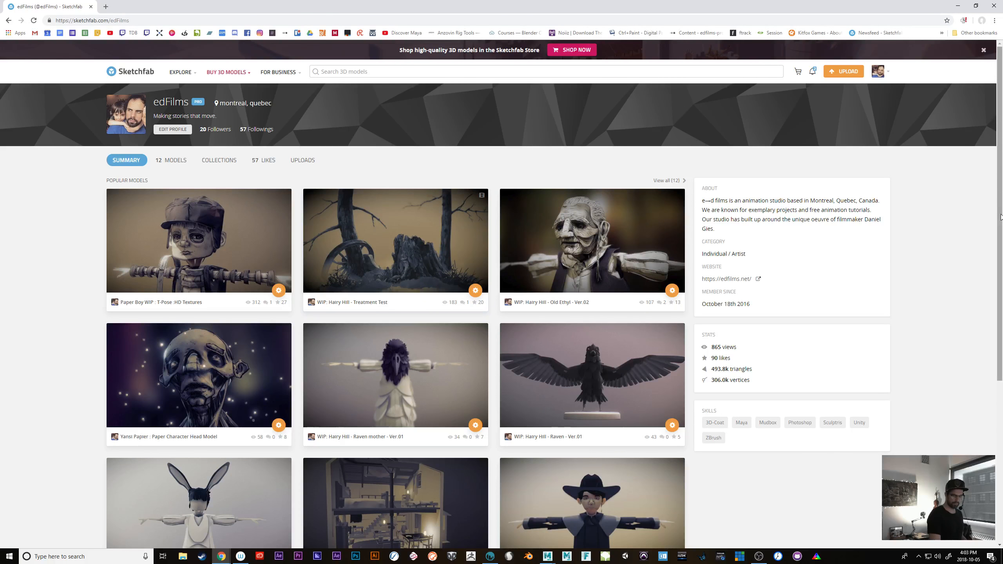
scroll(989, 343, "down", 5)
scroll(989, 343, "down", 2)
scroll(988, 372, "up", 5)
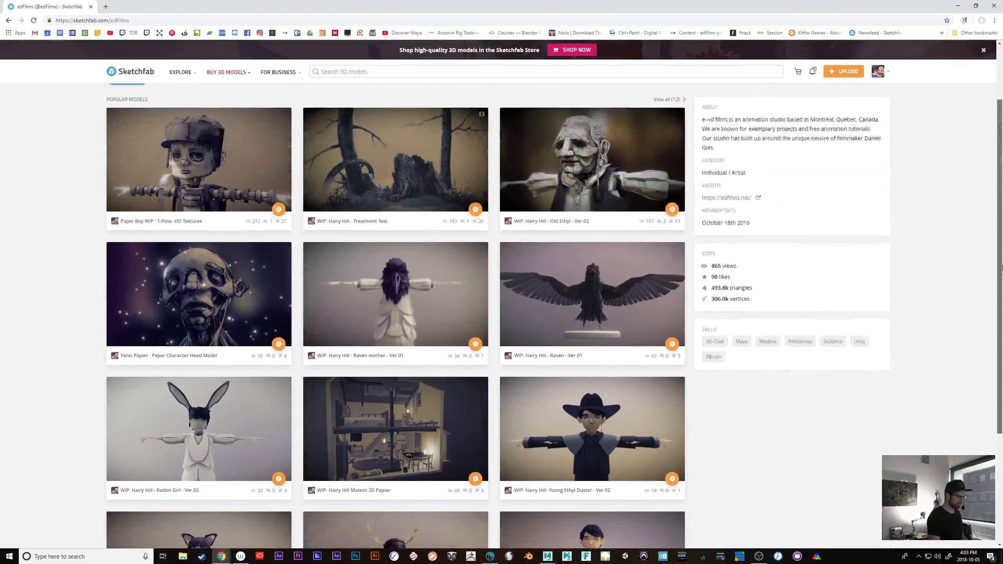
scroll(986, 403, "down", 5)
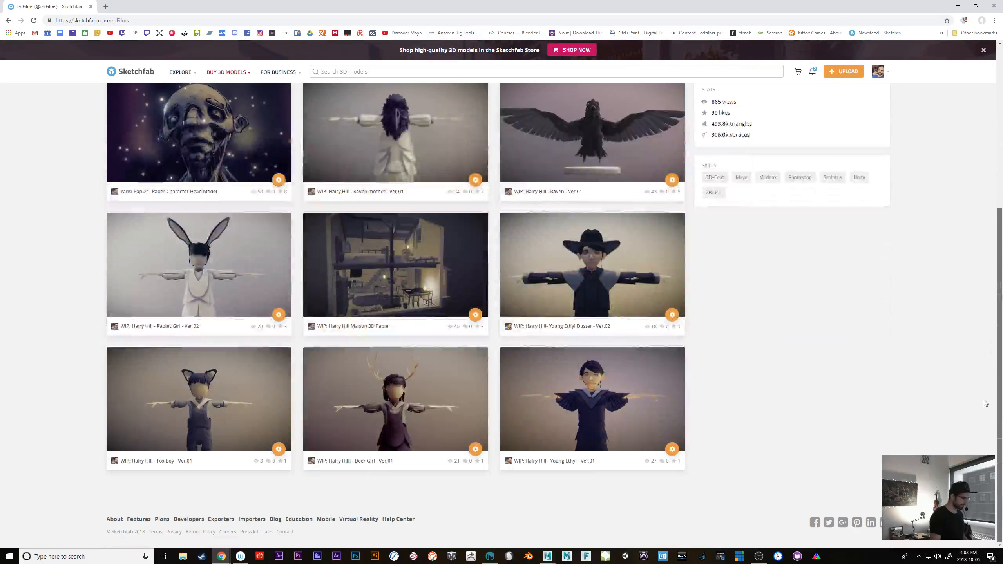
left_click(411, 416)
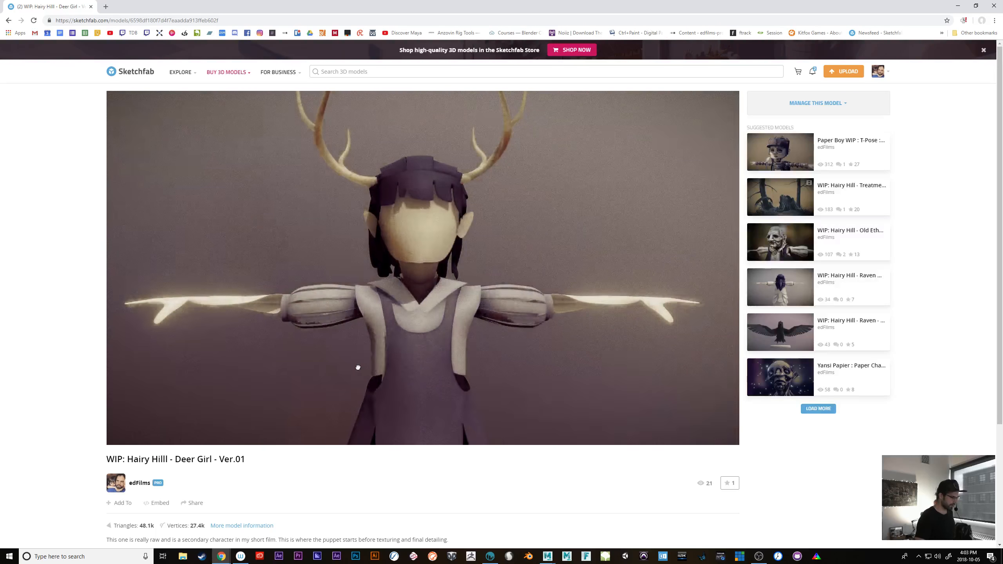
Open the "WIP: Hairy Hill - Old Ethyl - Ver.02" model from the deer girl's suggested models and examine its textured face
mouse_move(507, 370)
left_mouse_down()
mouse_move(381, 365)
mouse_move(544, 377)
mouse_move(558, 366)
mouse_move(543, 373)
left_mouse_up()
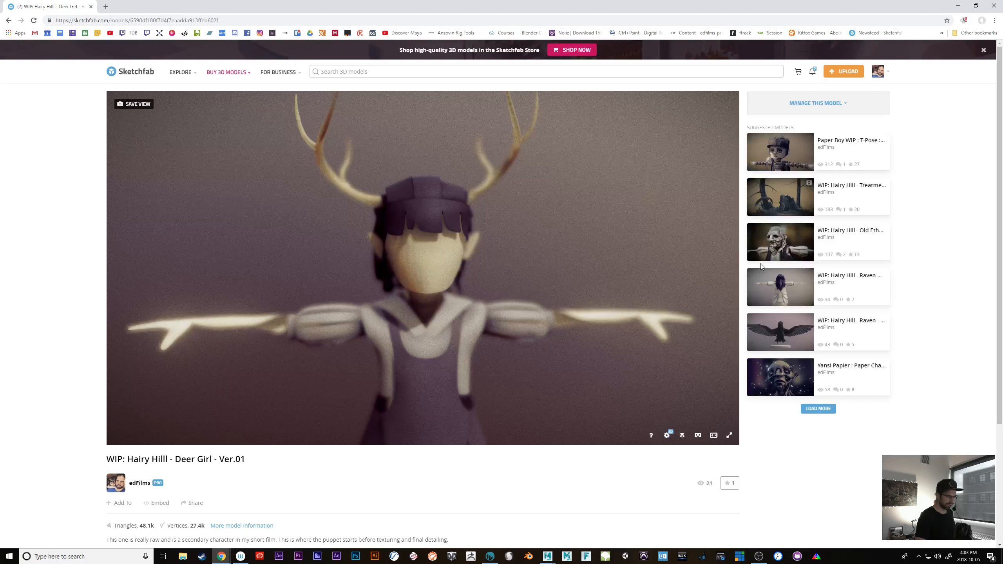
left_click(792, 234)
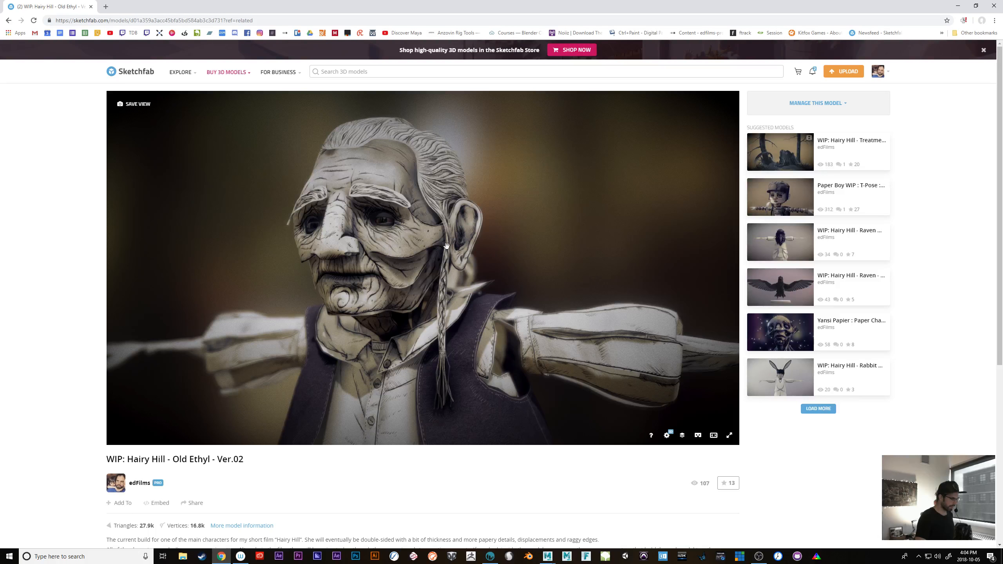
mouse_move(533, 247)
left_mouse_down()
mouse_move(585, 244)
mouse_move(605, 255)
mouse_move(584, 258)
mouse_move(596, 264)
left_mouse_up()
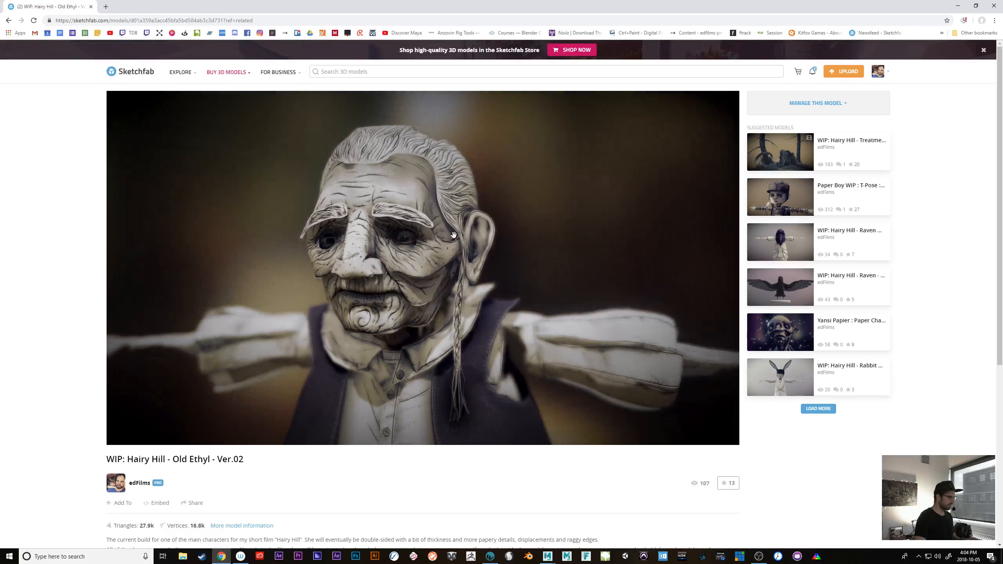
left_click(423, 269)
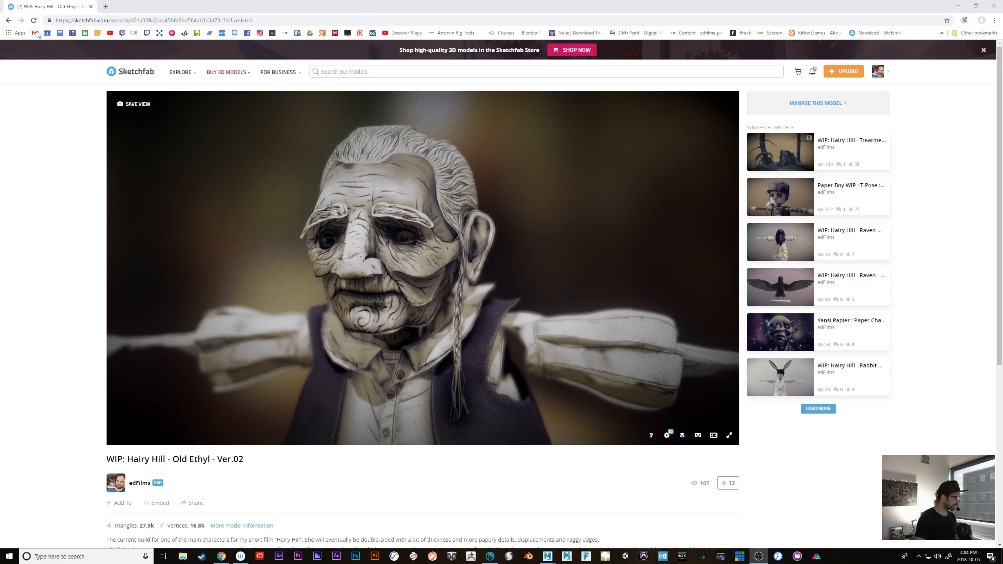
Open the "WIP: Hairy Hill - Young Ethyl - Ver,01" model from the edFilms profile
left_click(9, 20)
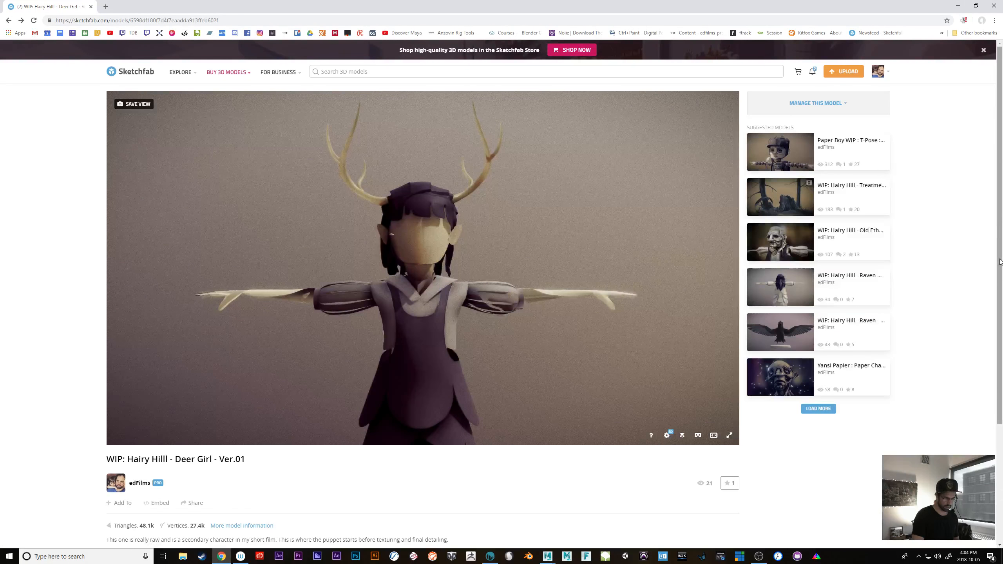
scroll(1000, 262, "down", 1)
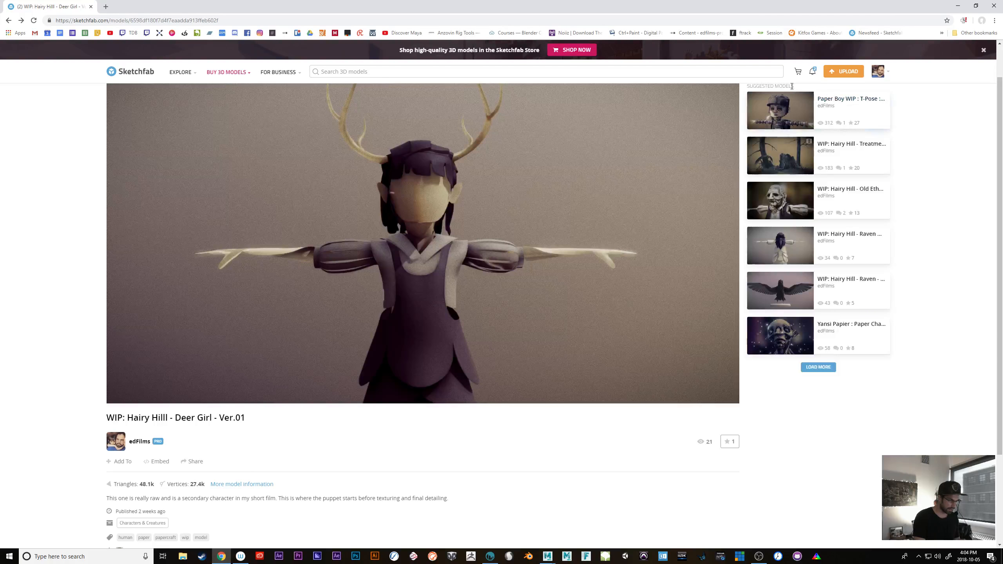
left_click(879, 73)
left_click(849, 92)
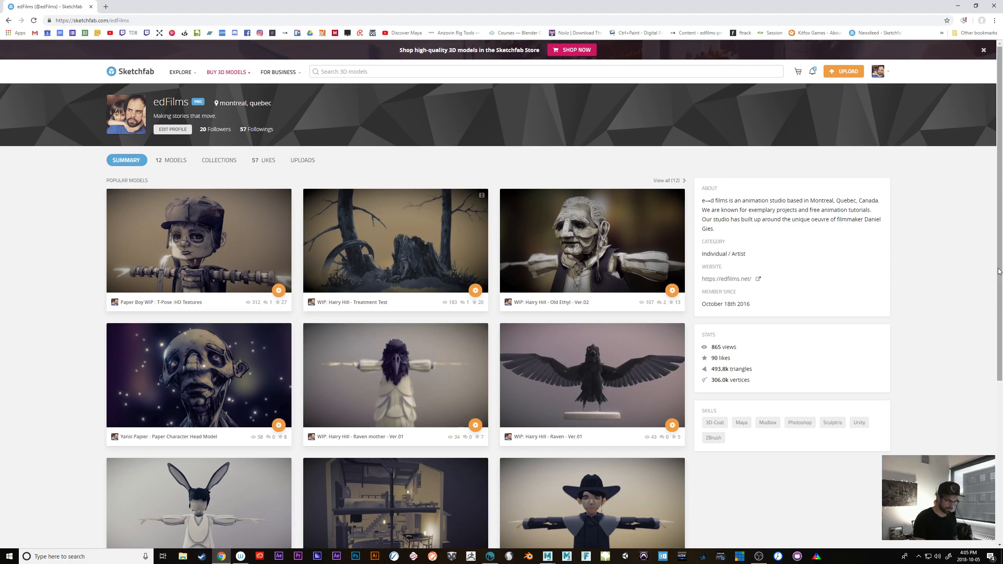
left_click_drag(998, 277, 995, 406)
left_click(578, 427)
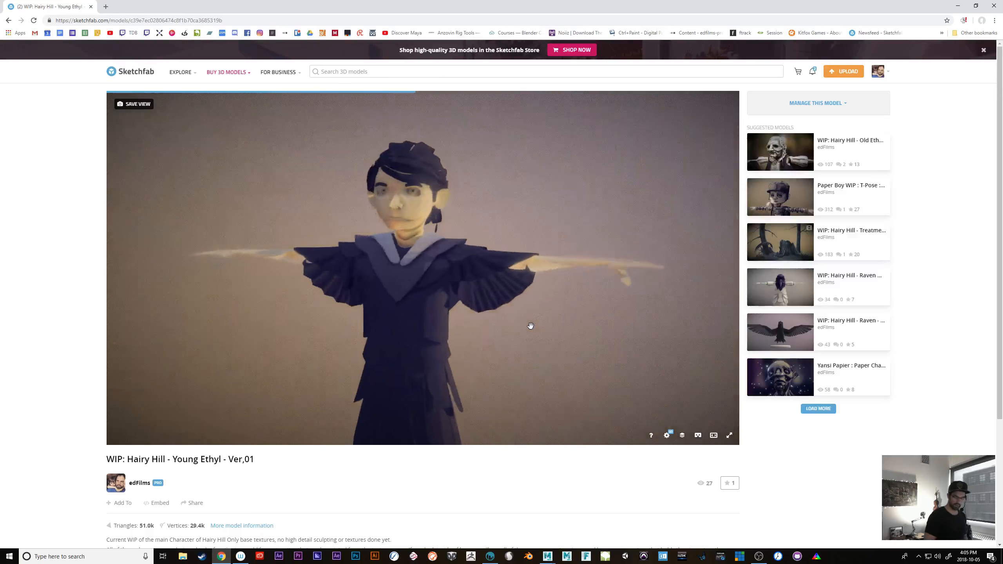
Examine the Young Ethyl model's shoulders, collar and neck up close
scroll(538, 254, "up", 5)
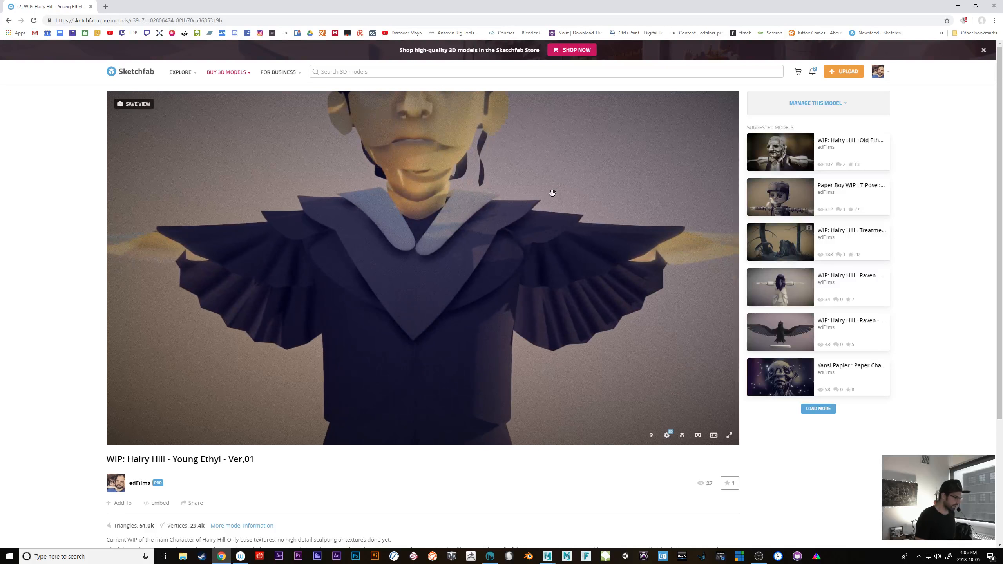
right_click_drag(556, 175, 549, 262)
scroll(561, 283, "up", 4)
left_click_drag(562, 285, 490, 277)
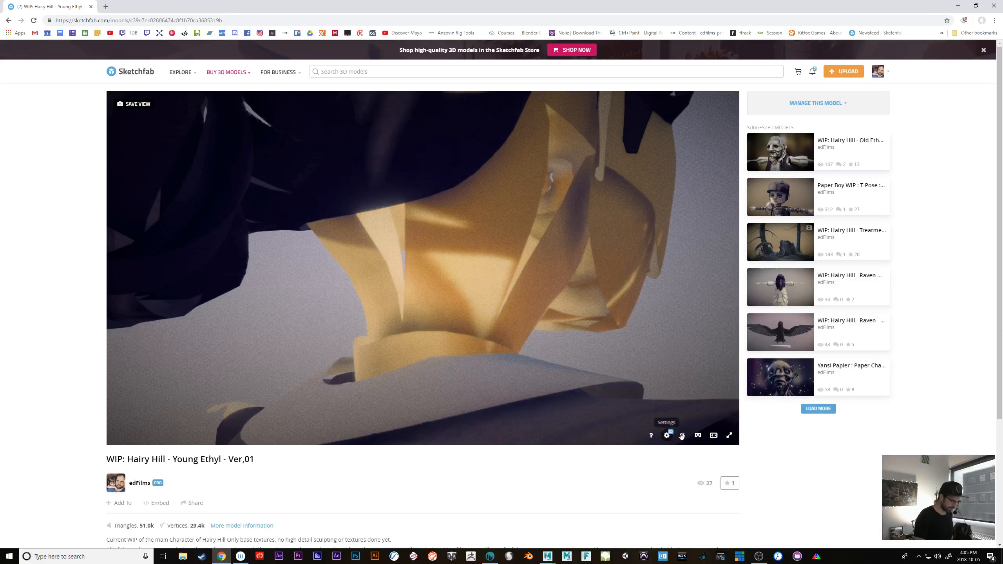
Compare the final render with No Post-Processing, and display Young Ethyl's head as a wireframe from the front
left_click(683, 435)
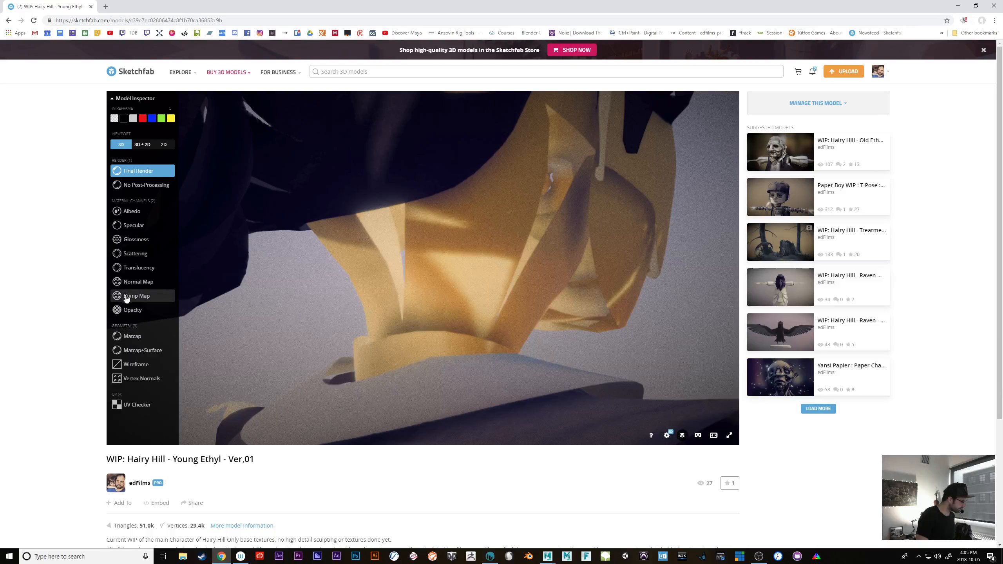
left_click(130, 187)
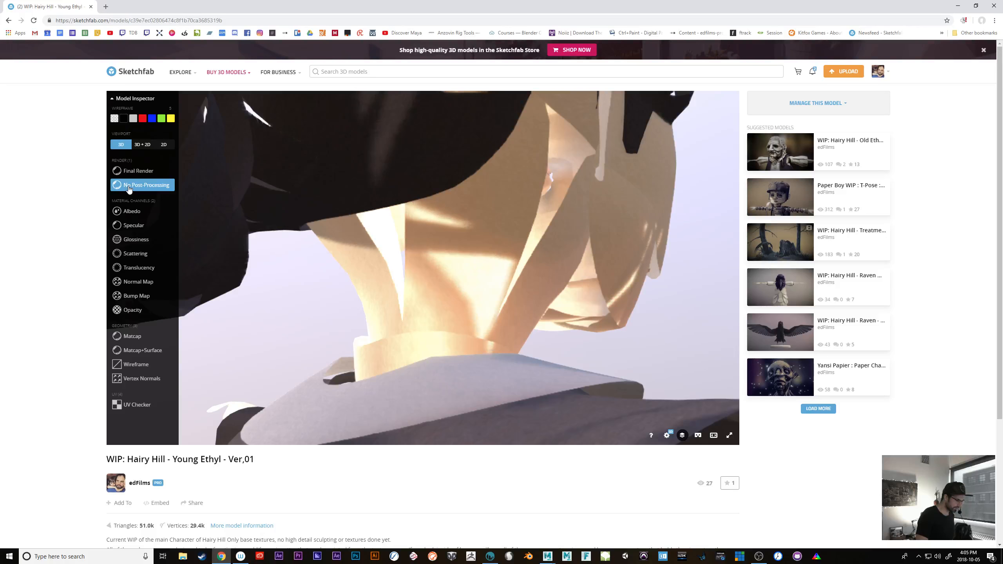
left_click(134, 171)
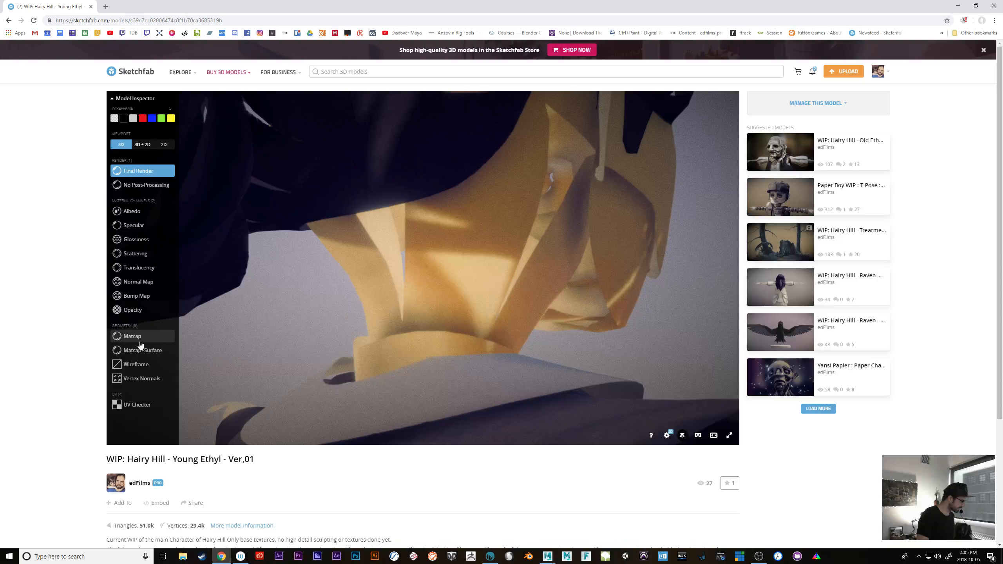
left_click(137, 364)
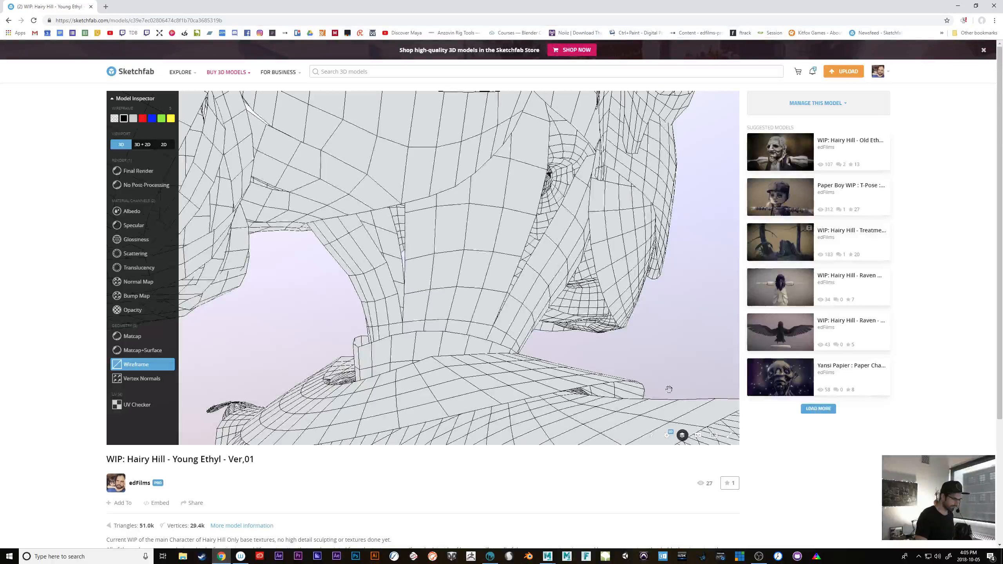
left_click_drag(669, 390, 563, 351)
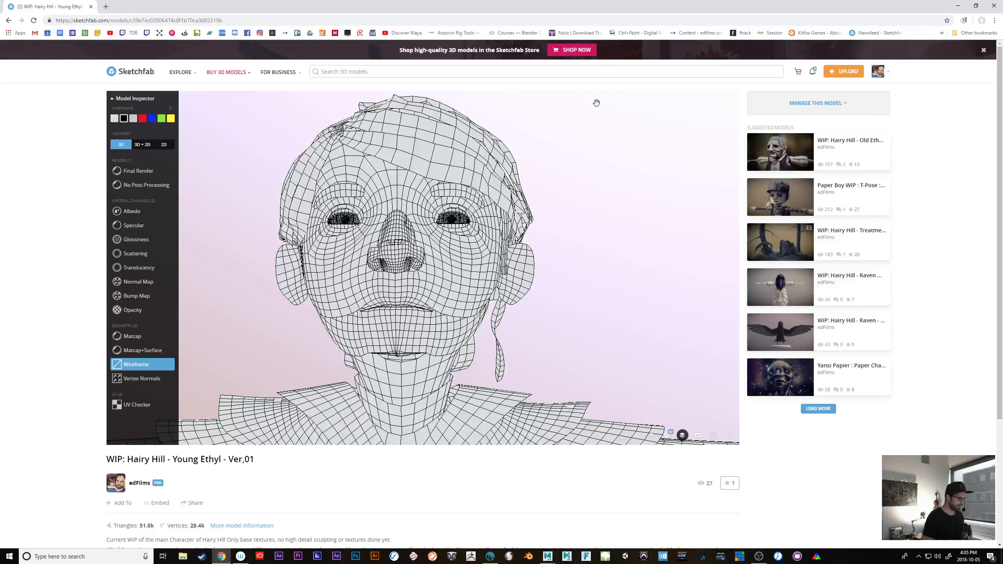
Switch from Chrome back to the deer girl in 3D-Coat
left_click(958, 5)
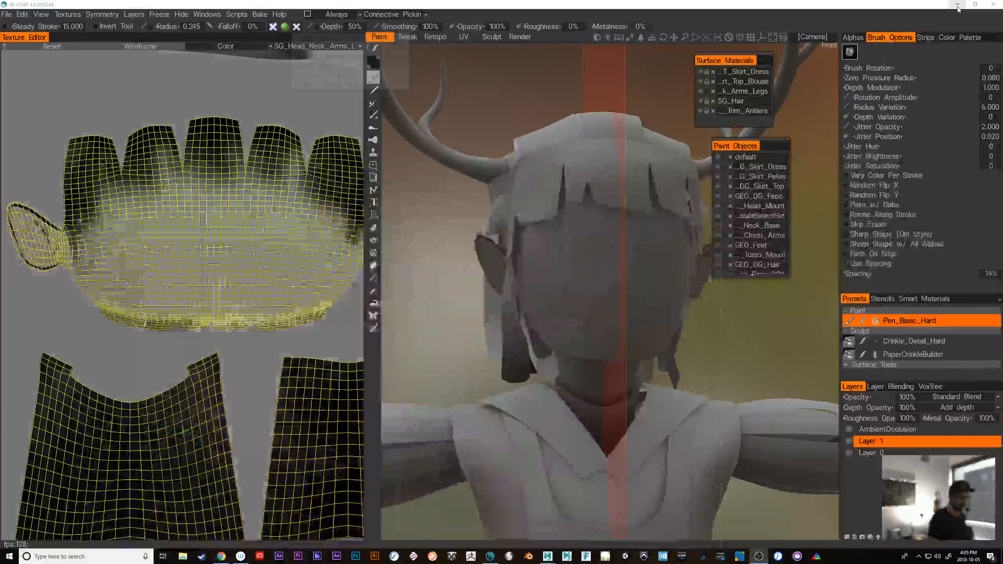
left_click(221, 557)
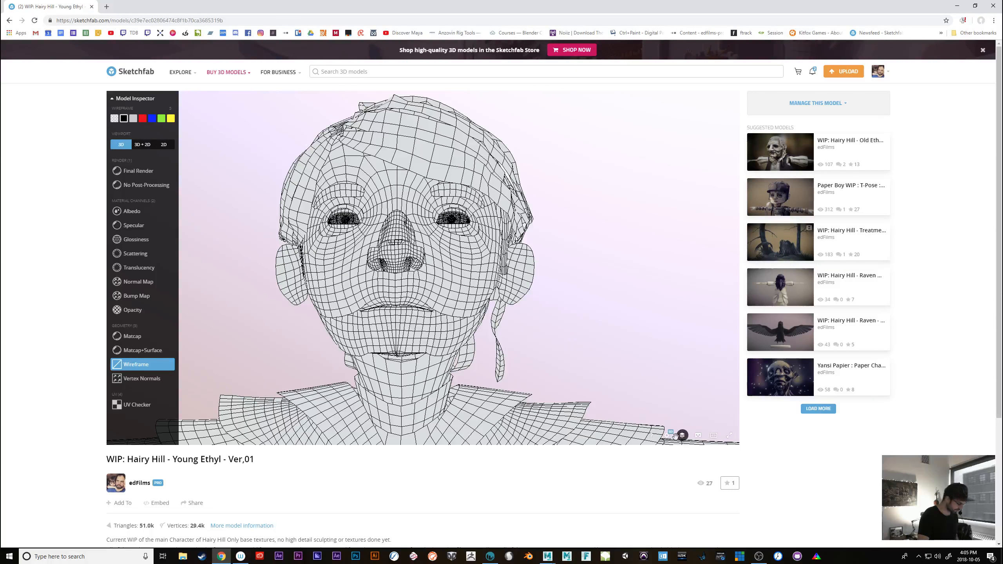
left_click(222, 556)
left_click(225, 557)
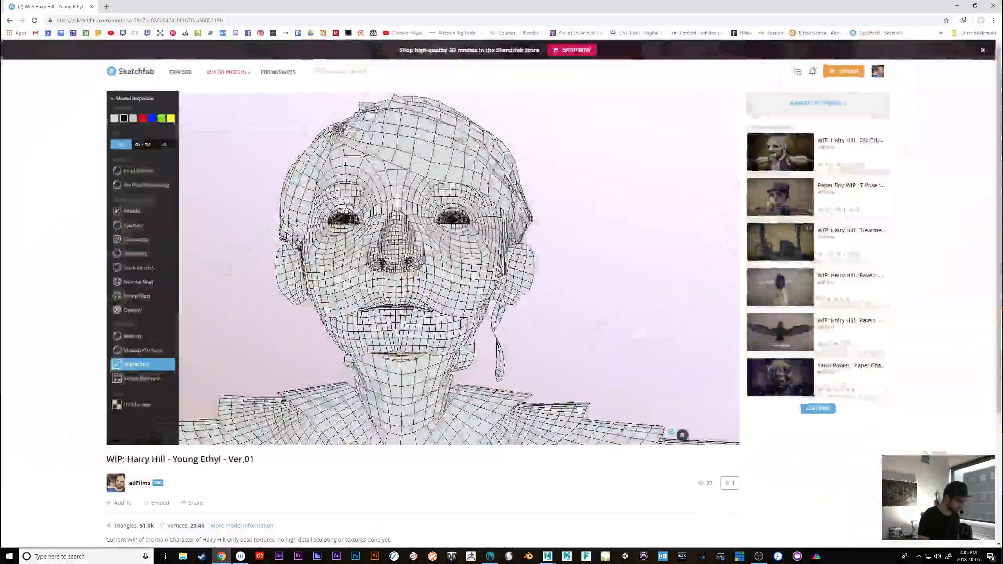
left_click_drag(150, 6, 193, 0)
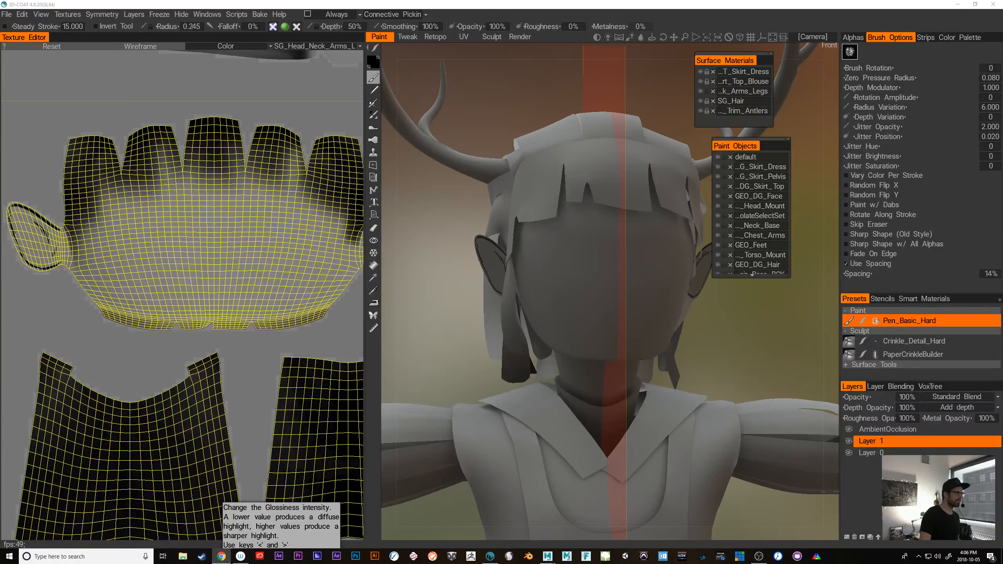
left_click(765, 325)
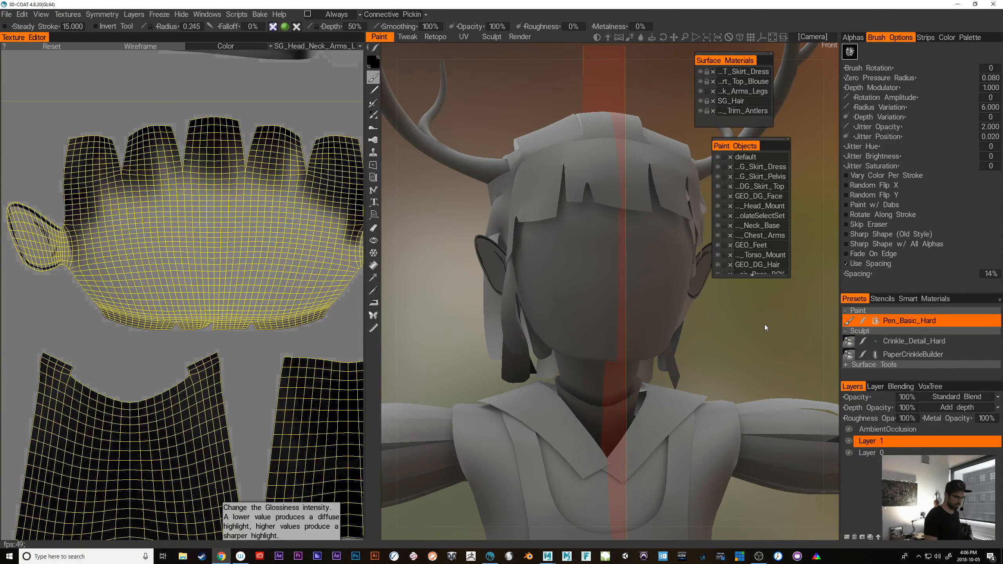
left_click_drag(753, 334, 746, 334, "alt")
middle_click_drag(762, 345, 727, 330, "alt")
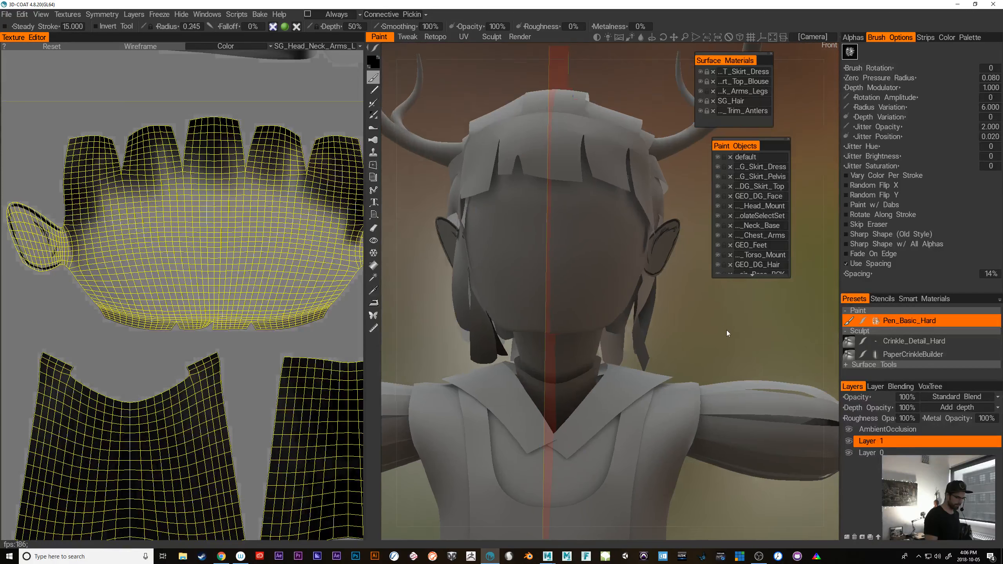
right_click_drag(727, 330, 737, 334, "alt")
middle_click_drag(737, 334, 771, 358, "alt")
right_click_drag(771, 358, 755, 360, "alt")
left_click_drag(755, 362, 768, 355, "alt")
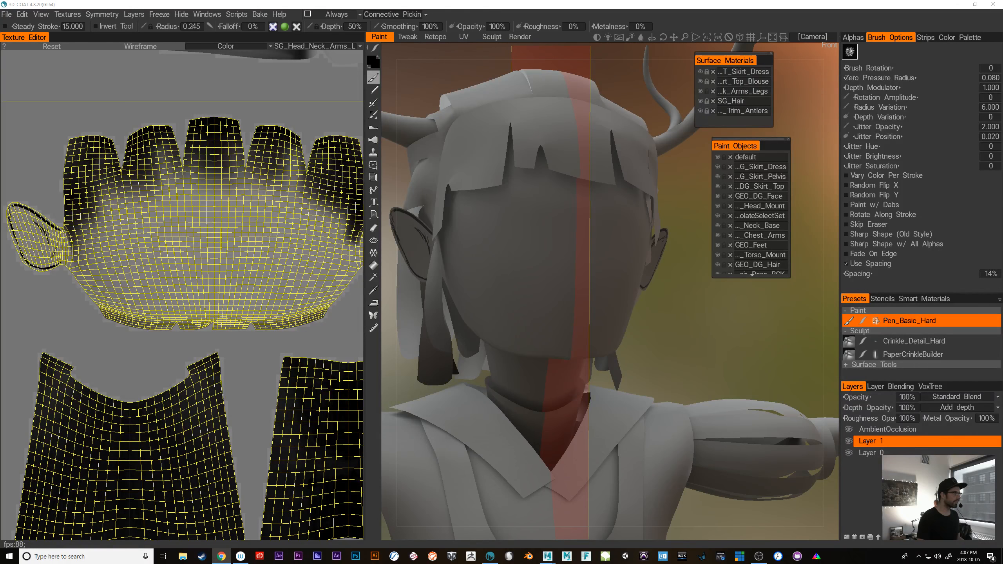
Find and view the paint-over post of the seated deer girl on Instagram, and return to 3D-Coat
left_click_drag(332, 0, 328, 44)
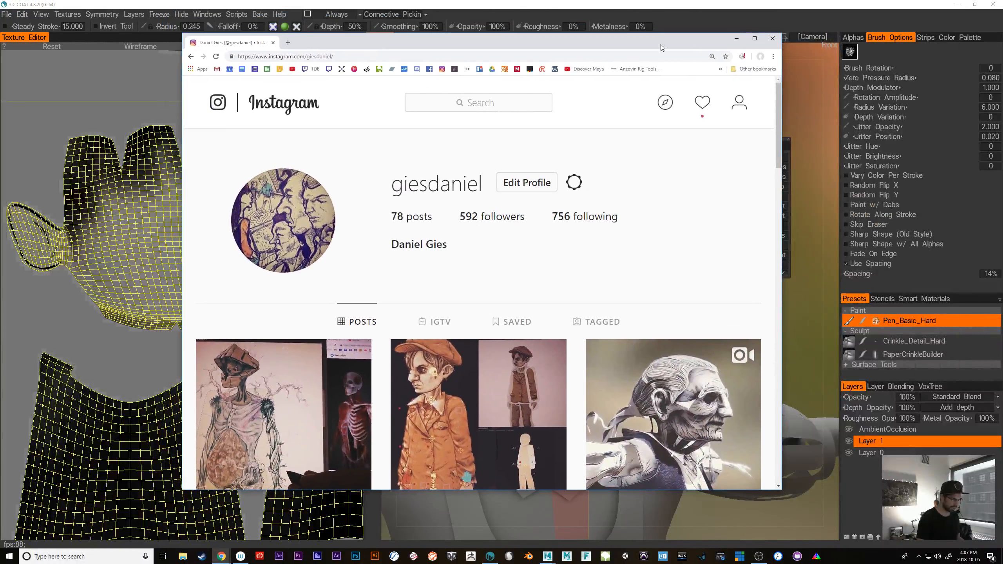
left_click_drag(777, 96, 797, 469)
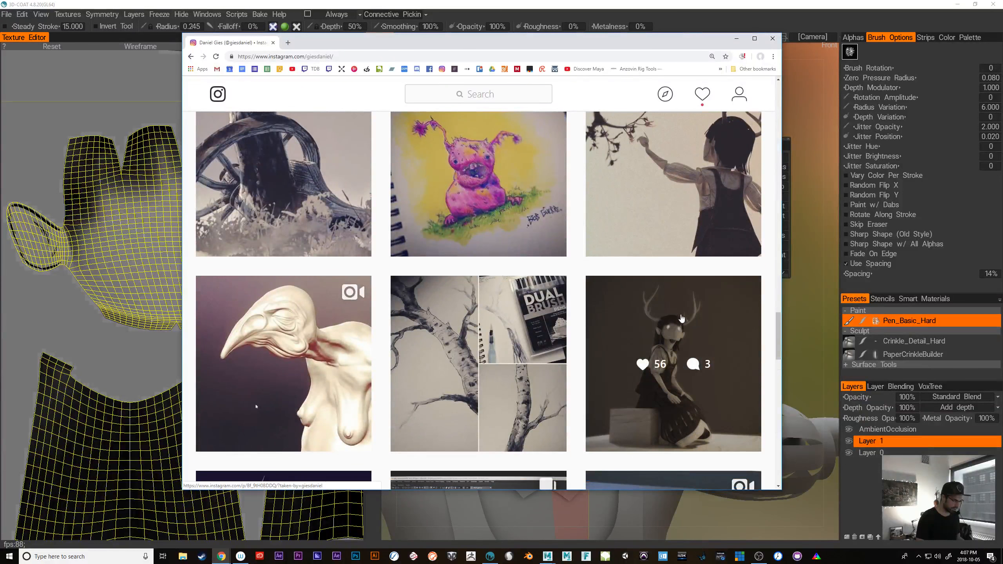
left_click(682, 318)
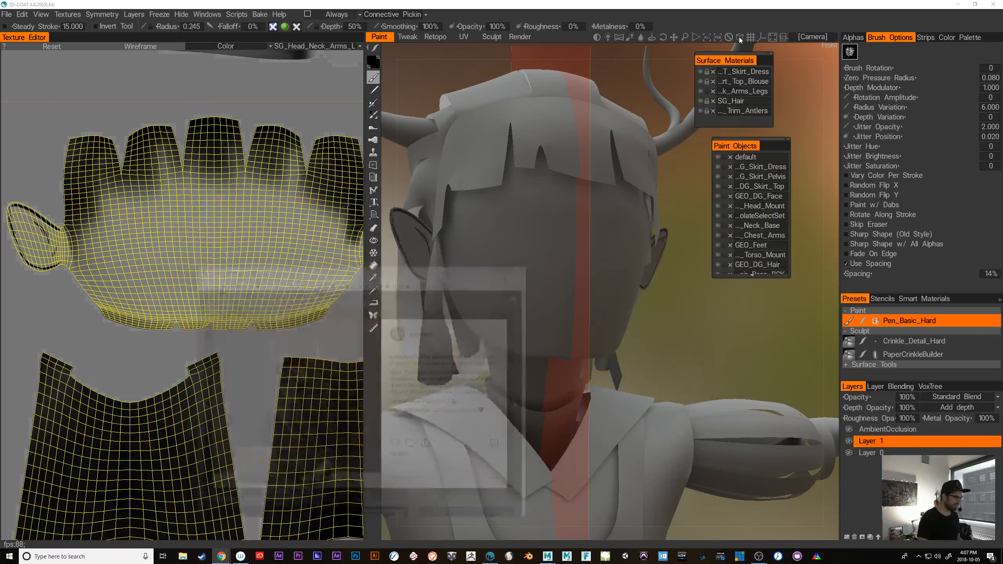
left_click(737, 38)
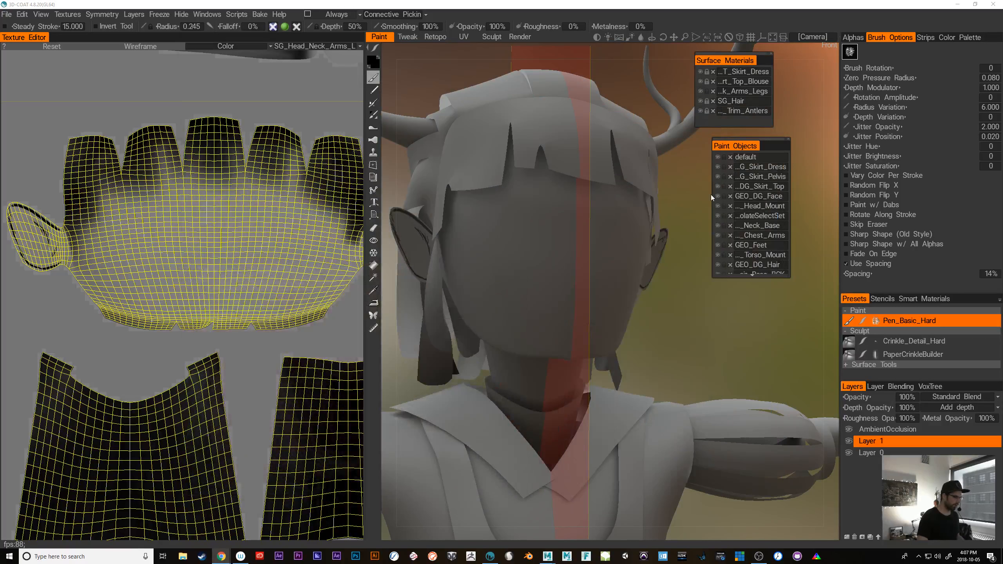
Paint a thin dark line along the jaw edge just below the deer girl's ear
left_click(703, 338)
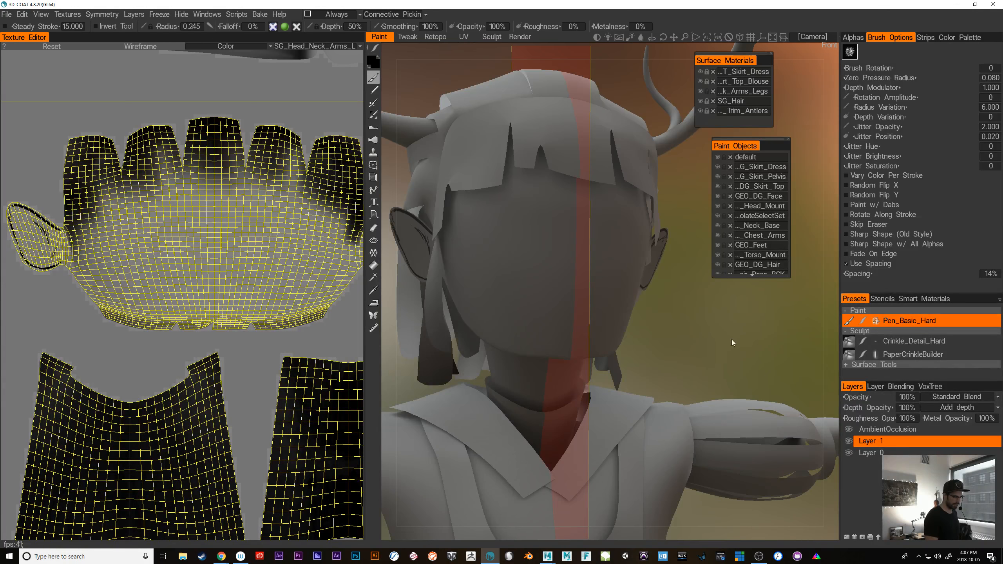
mouse_move(732, 339)
left_mouse_down()
mouse_move(770, 355)
mouse_move(748, 340)
left_mouse_up()
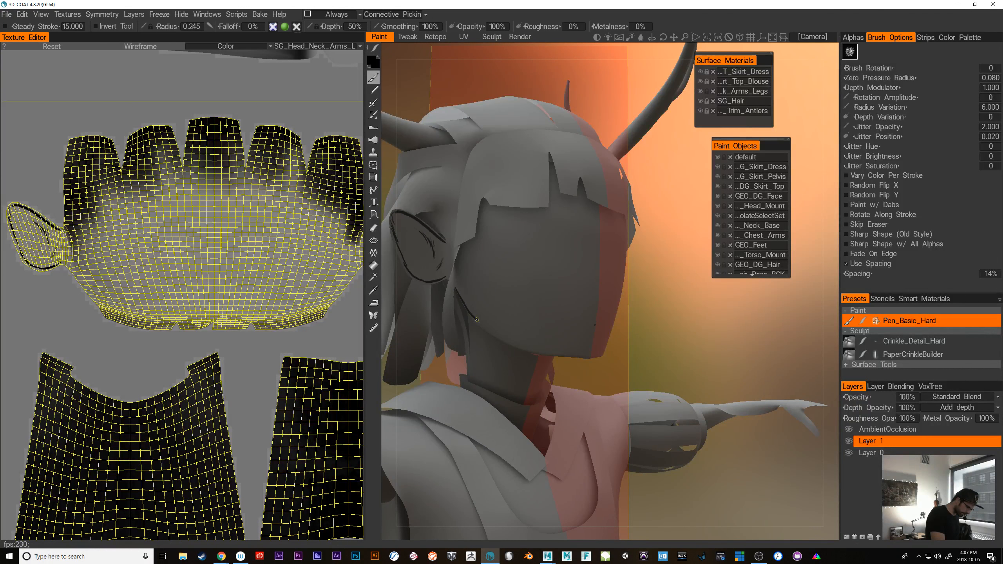
right_click_drag(712, 330, 726, 311)
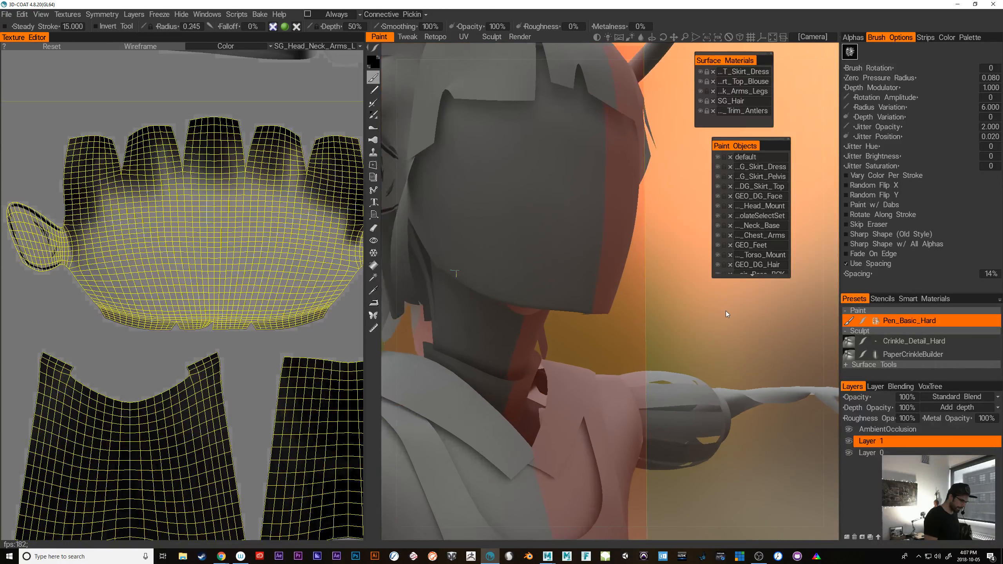
left_click_drag(728, 310, 765, 319)
left_click_drag(448, 227, 486, 283)
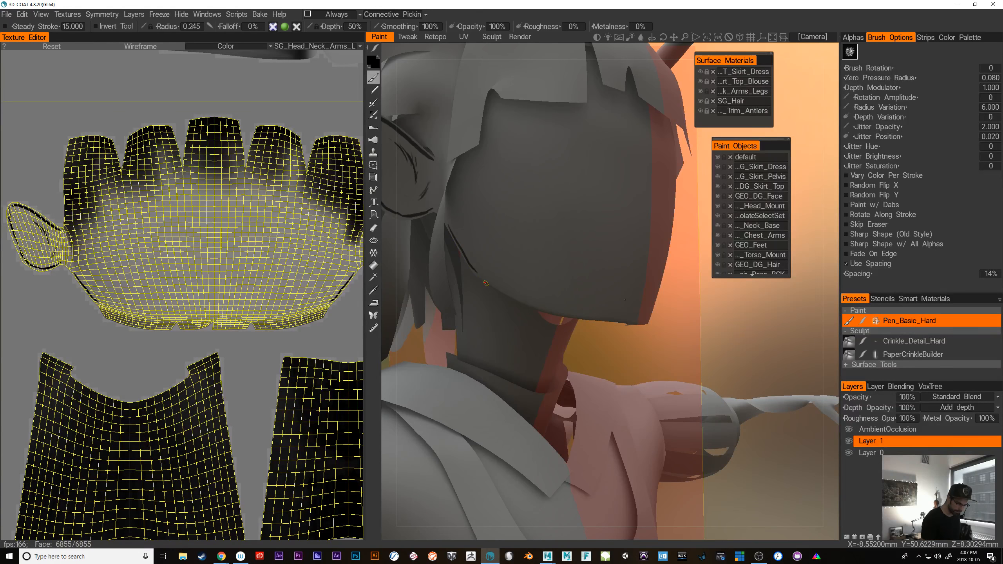
Enlarge the paint object list and hide GEO_DG_Hair and GEO_DG_Hair_Bangs to expose the face and ear
scroll(786, 275, "down", 4)
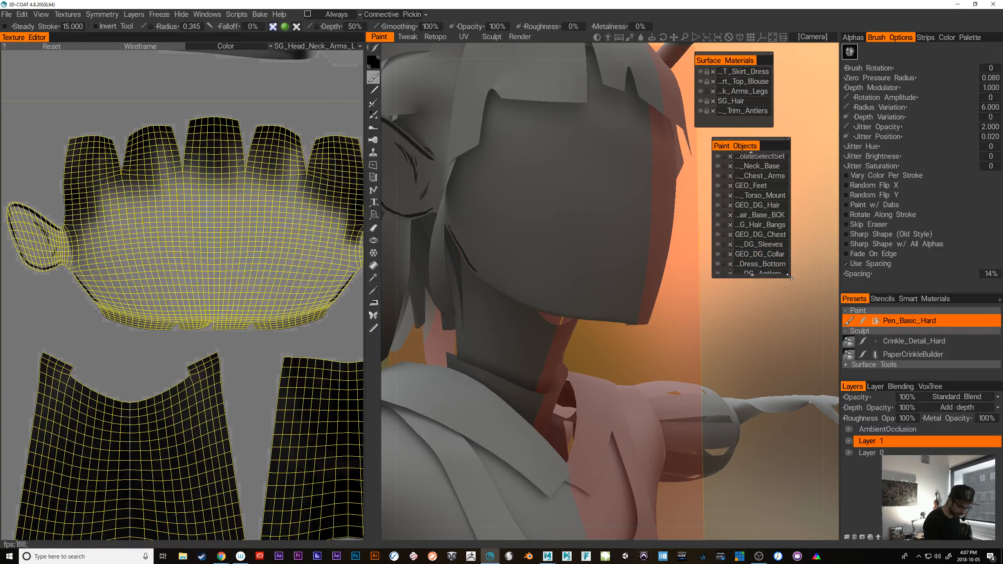
mouse_move(789, 278)
left_mouse_down()
mouse_move(824, 374)
mouse_move(825, 361)
left_mouse_up()
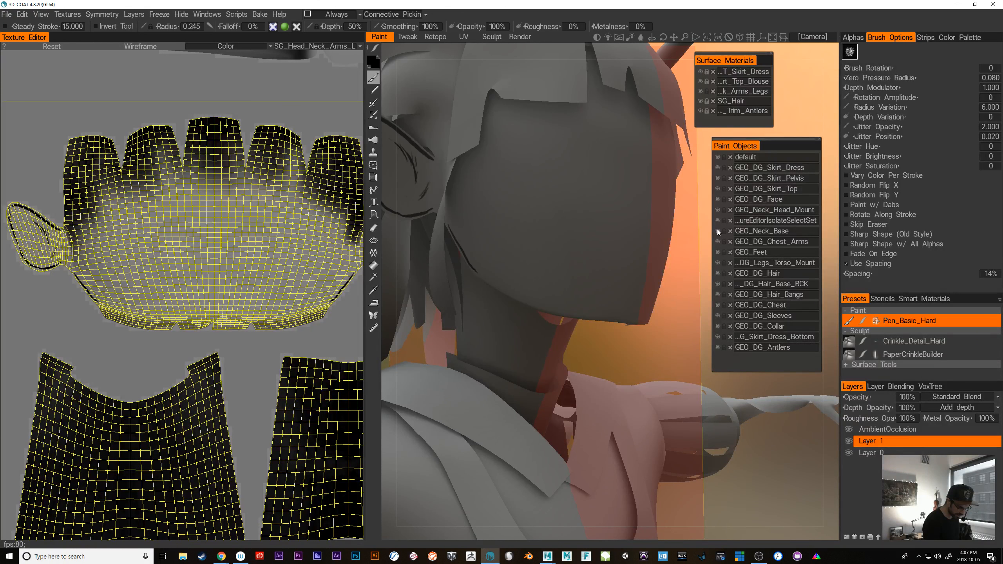
left_click(718, 274)
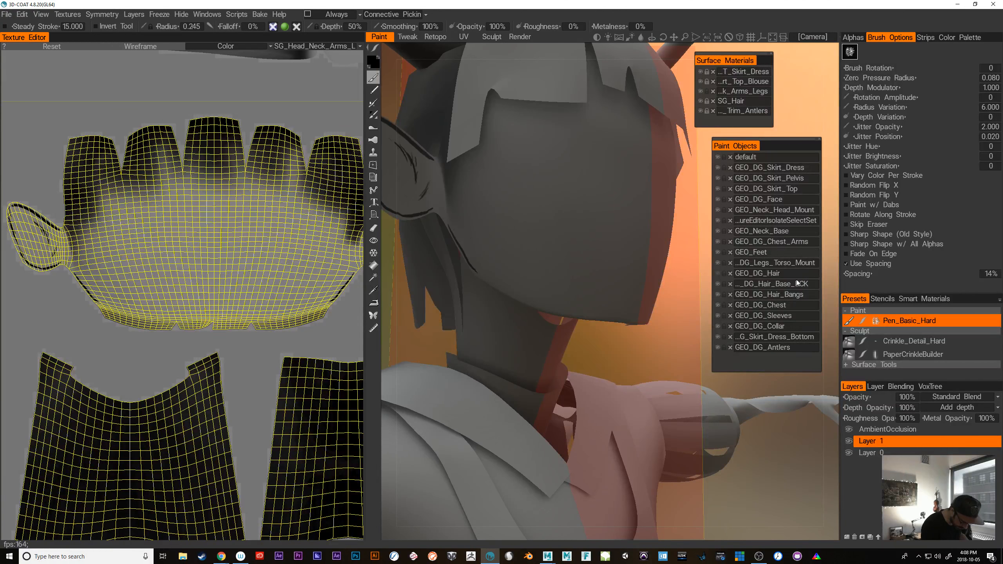
left_click(718, 295)
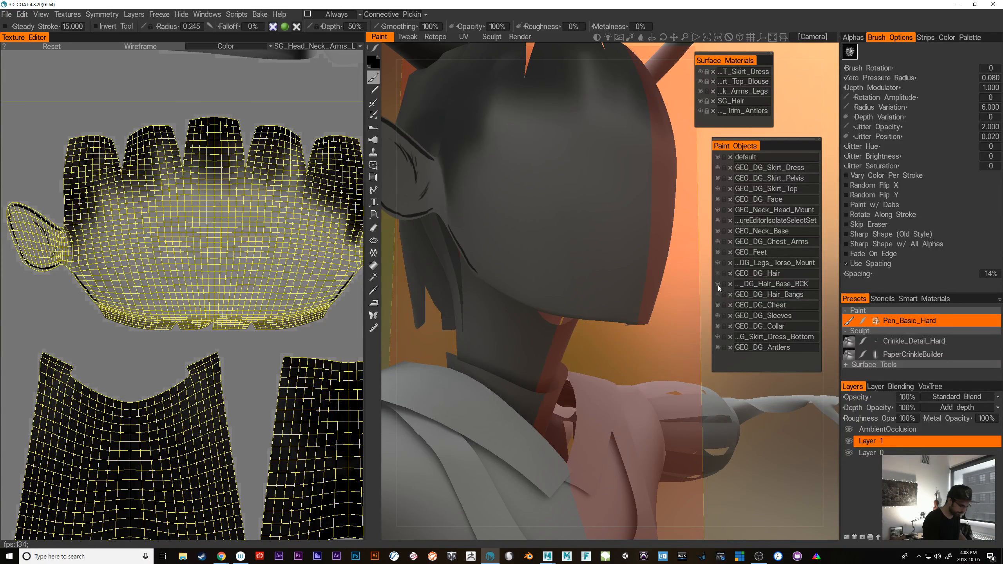
left_click_drag(650, 354, 635, 346, "alt")
middle_click_drag(635, 345, 624, 405, "alt")
mouse_move(624, 405)
left_mouse_down("alt")
mouse_move(719, 406)
mouse_move(702, 409)
mouse_move(732, 395)
mouse_move(687, 416)
mouse_move(682, 382)
left_mouse_up("alt")
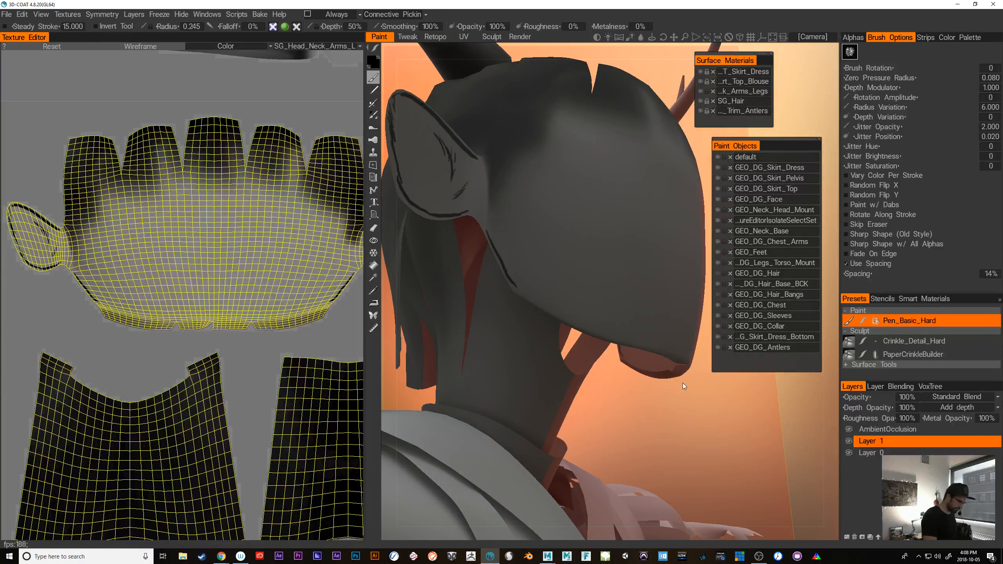
Thicken the dark line below the deer girl's ear and extend it along the jaw edge with a 0.312 brush radius
left_click_drag(468, 211, 520, 292)
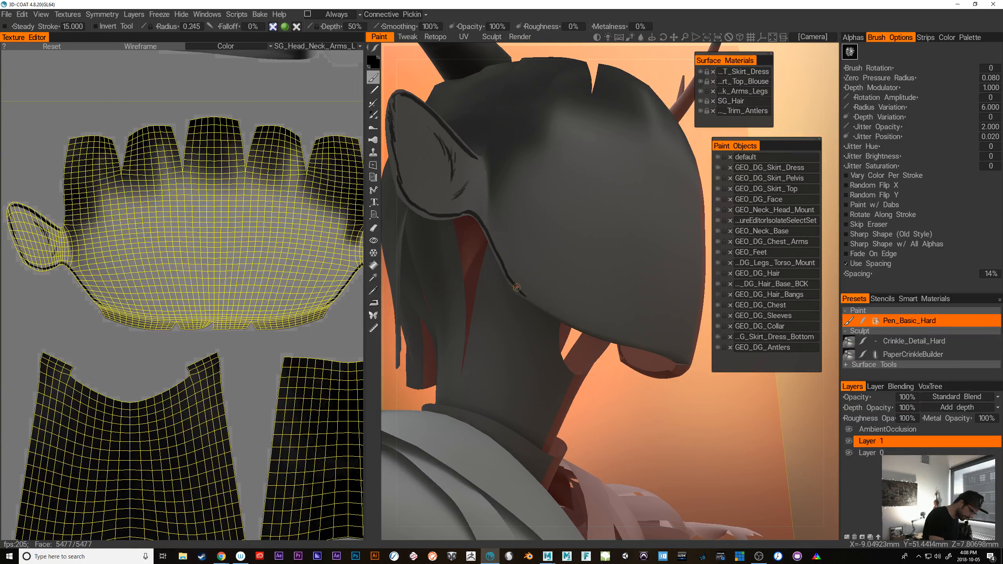
left_click_drag(806, 391, 675, 390, "alt")
middle_click_drag(674, 390, 681, 413, "alt")
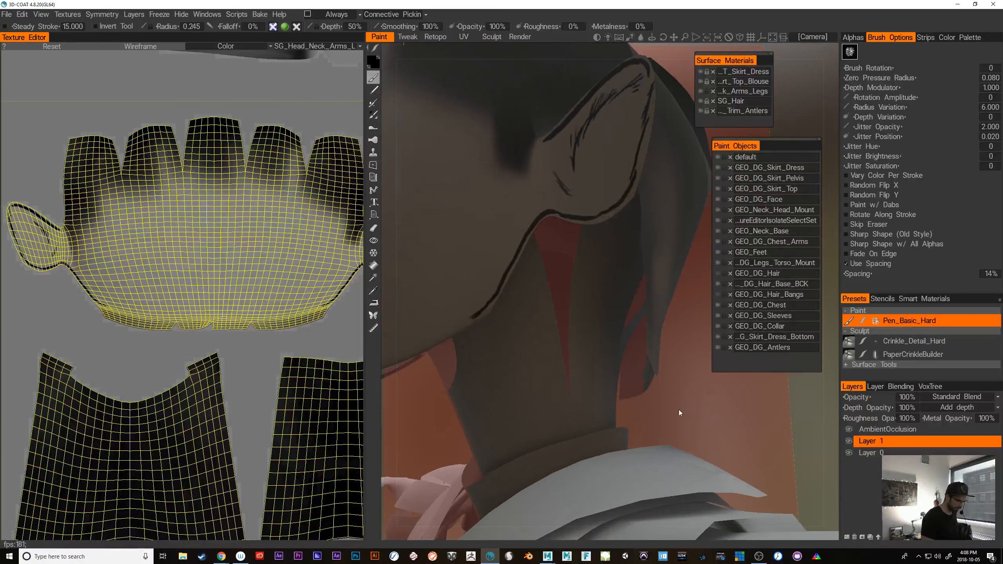
right_click_drag(681, 412, 716, 395, "alt")
left_click_drag(738, 400, 647, 319, "alt")
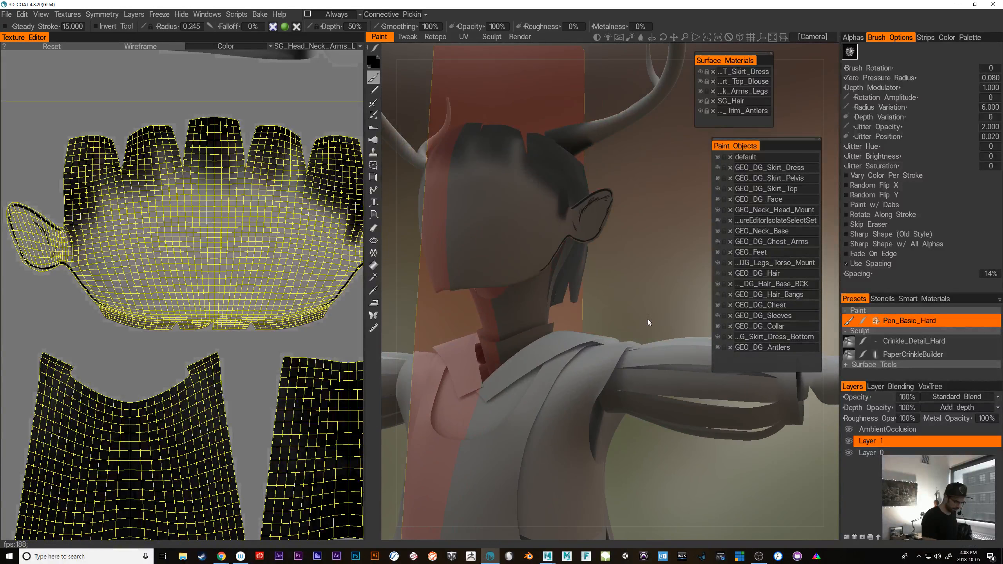
right_click_drag(648, 319, 638, 328, "alt")
middle_click_drag(638, 328, 673, 389, "alt")
right_click_drag(673, 388, 683, 403, "alt")
left_click_drag(684, 404, 650, 314, "alt")
mouse_move(605, 296)
right_mouse_down()
mouse_move(634, 296)
mouse_move(608, 296)
mouse_move(479, 382)
right_mouse_up()
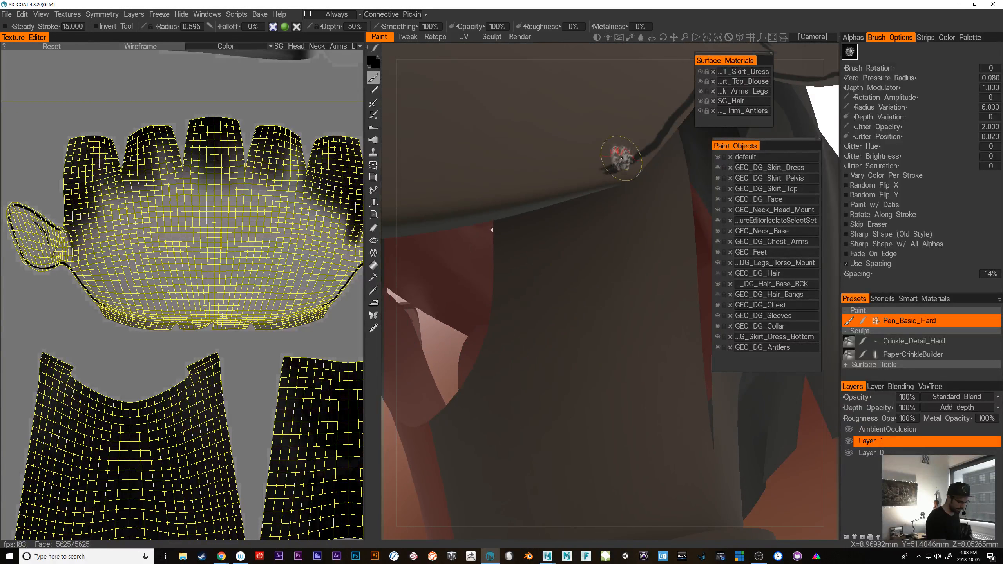
left_click_drag(624, 161, 583, 180)
right_click_drag(600, 171, 597, 173)
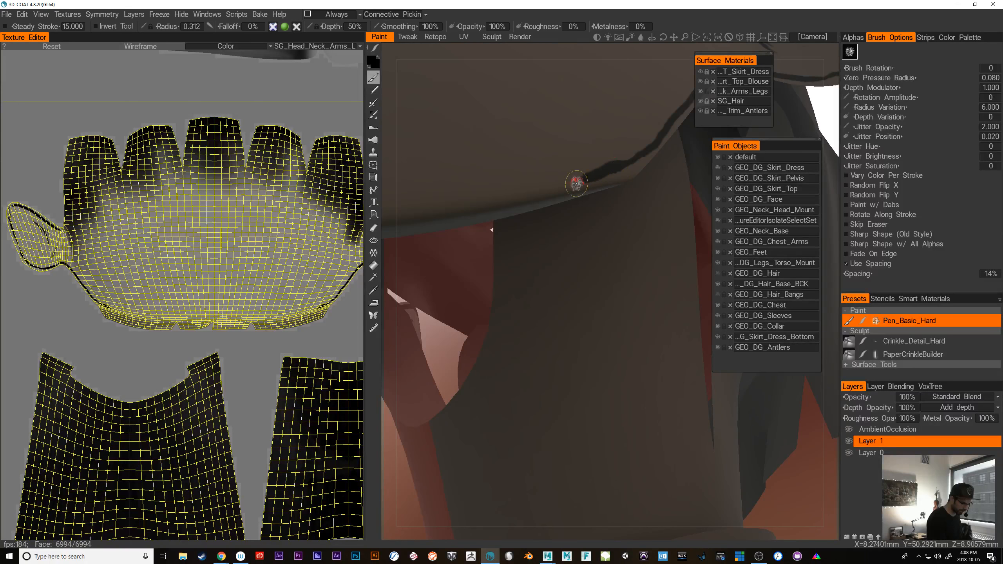
left_click_drag(582, 183, 633, 159)
mouse_move(581, 185)
left_mouse_down()
mouse_move(631, 162)
mouse_move(506, 205)
left_mouse_up()
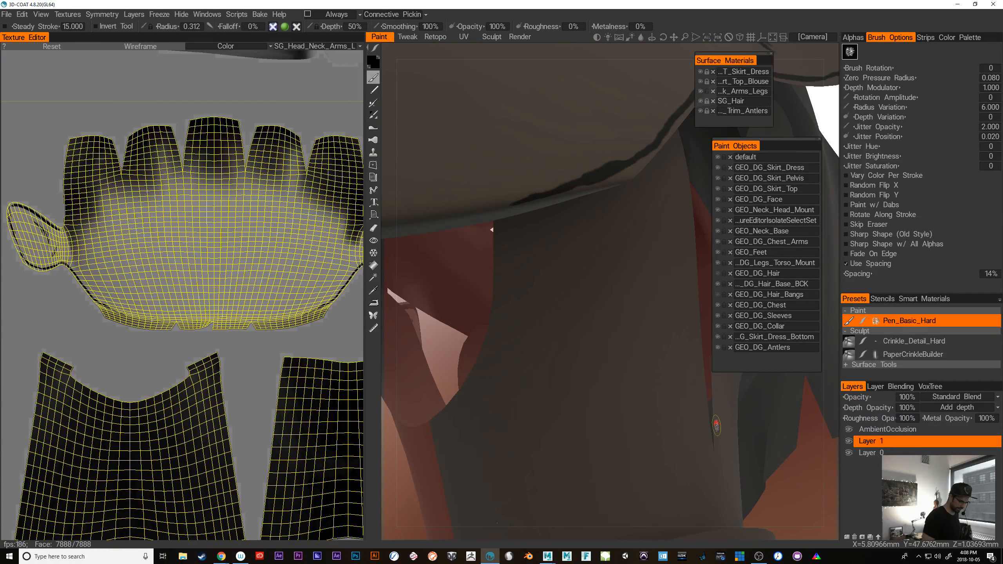
Continue the dark outline along the lower edge of the face to the centre of the chin
right_click_drag(763, 461, 706, 421, "alt")
left_click_drag(706, 420, 677, 427, "alt")
right_click_drag(677, 427, 713, 445, "alt")
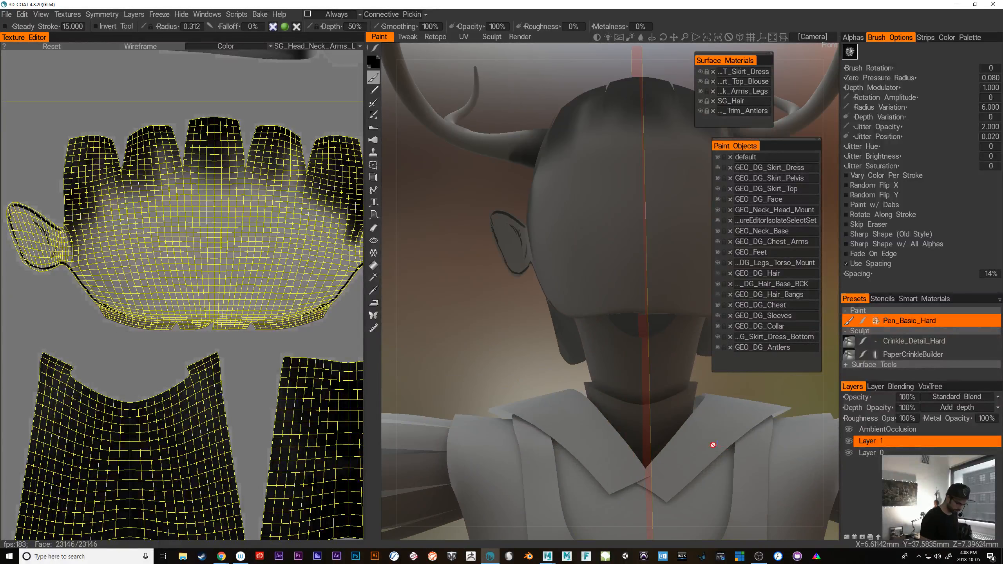
left_click_drag(592, 414, 676, 393, "alt")
right_click_drag(675, 393, 677, 398, "alt")
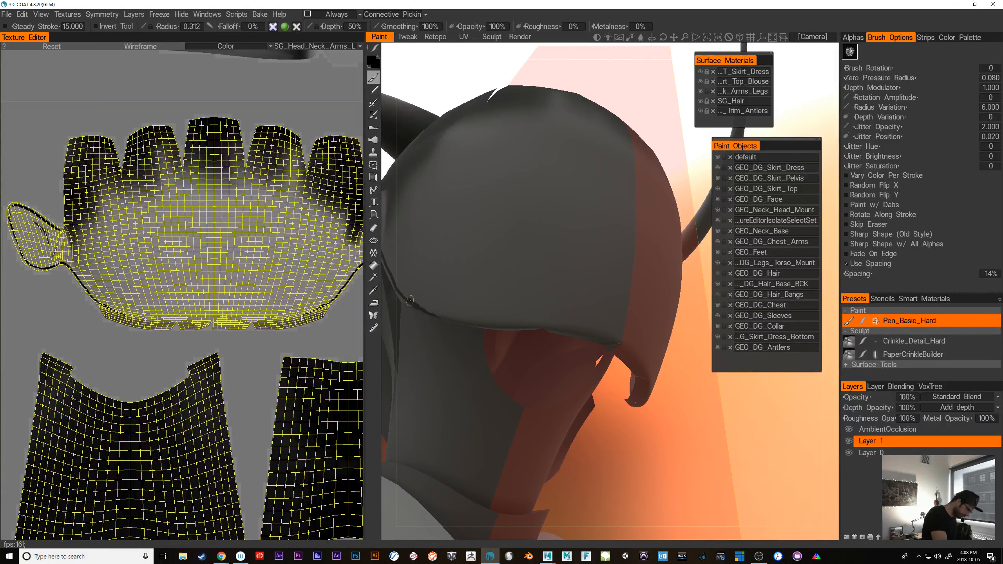
mouse_move(410, 301)
left_mouse_down()
mouse_move(463, 317)
mouse_move(579, 325)
mouse_move(620, 342)
left_mouse_up()
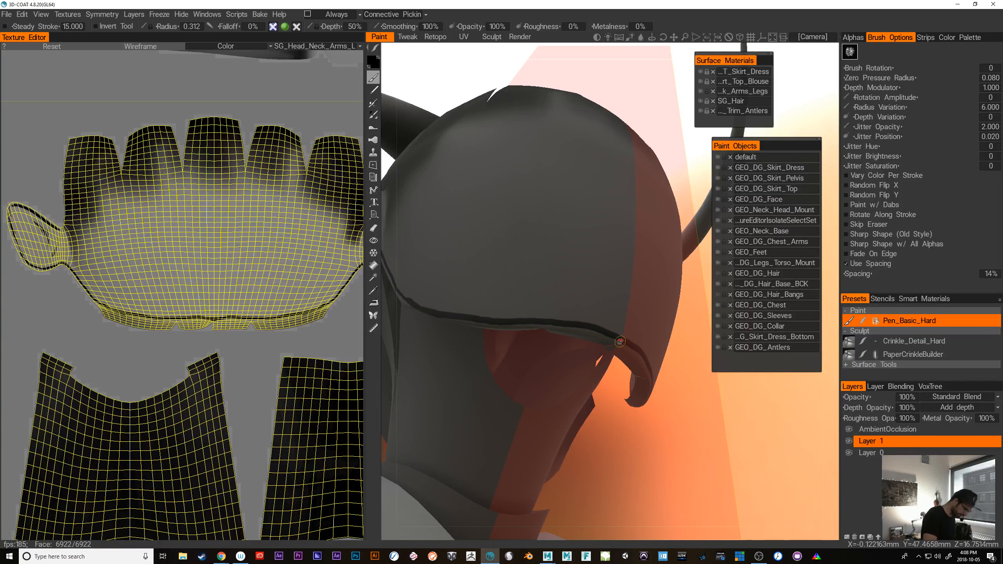
Examine the painted jaw and chin outline from both sides and from the front
left_click_drag(788, 447, 731, 472, "alt")
right_click_drag(731, 472, 713, 438, "alt")
mouse_move(713, 437)
left_mouse_down("alt")
mouse_move(686, 387)
mouse_move(672, 399)
left_mouse_up("alt")
right_click_drag(672, 399, 698, 418, "alt")
left_click_drag(698, 419, 767, 403, "alt")
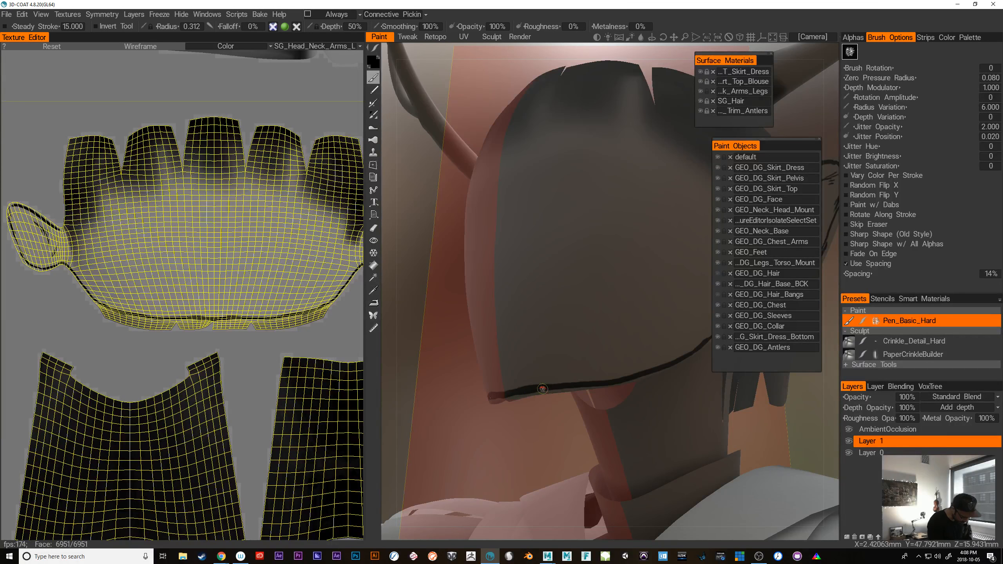
left_click_drag(525, 434, 484, 449, "alt")
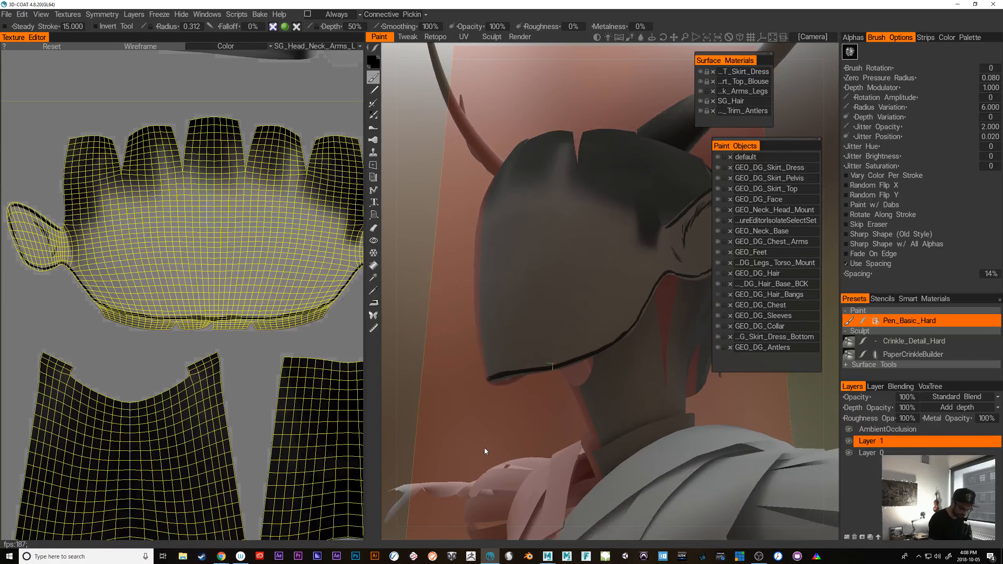
mouse_move(484, 449)
right_mouse_down("alt")
mouse_move(481, 432)
mouse_move(493, 450)
right_mouse_up("alt")
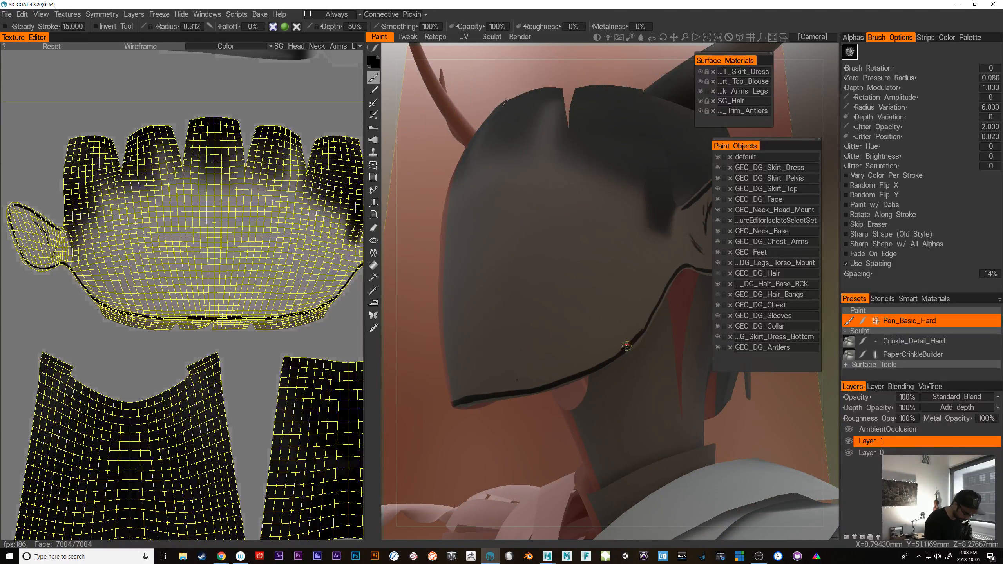
left_click_drag(585, 420, 666, 430, "alt")
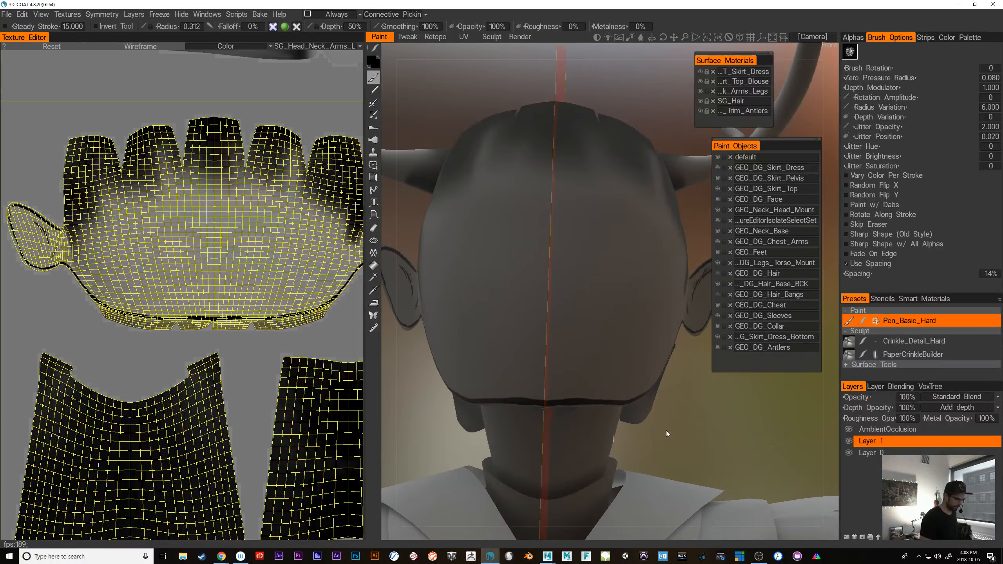
Show the GEO_DG_Hair_Bangs and GEO_DG_Hair objects again around the face
right_click_drag(666, 431, 648, 445, "alt")
left_click_drag(648, 444, 661, 386, "alt")
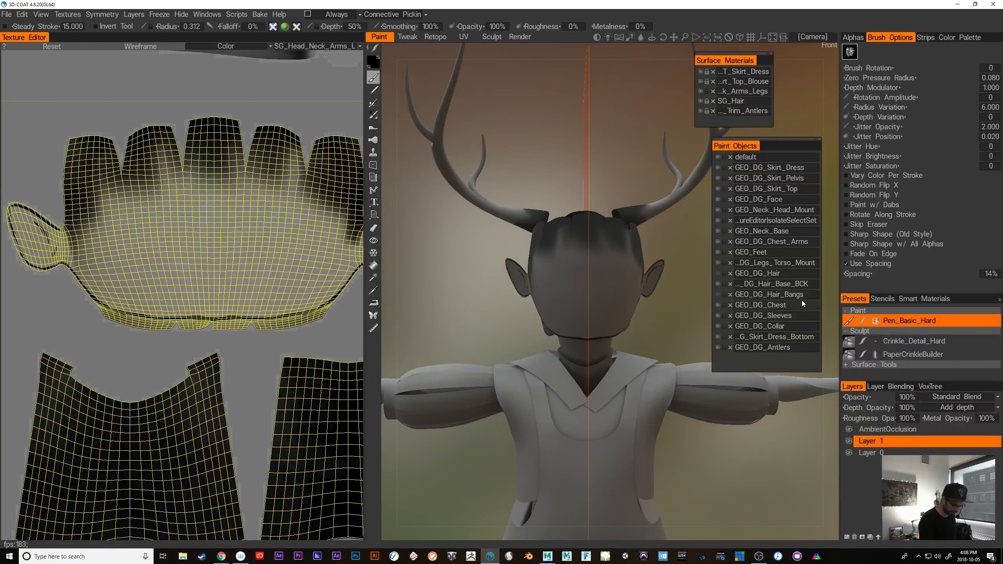
left_click(718, 295)
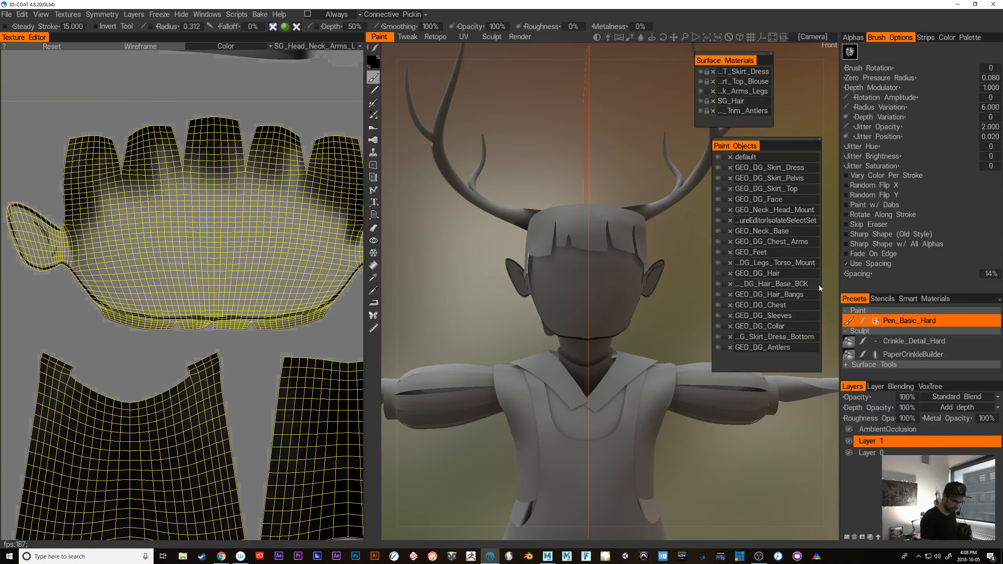
left_click(718, 274)
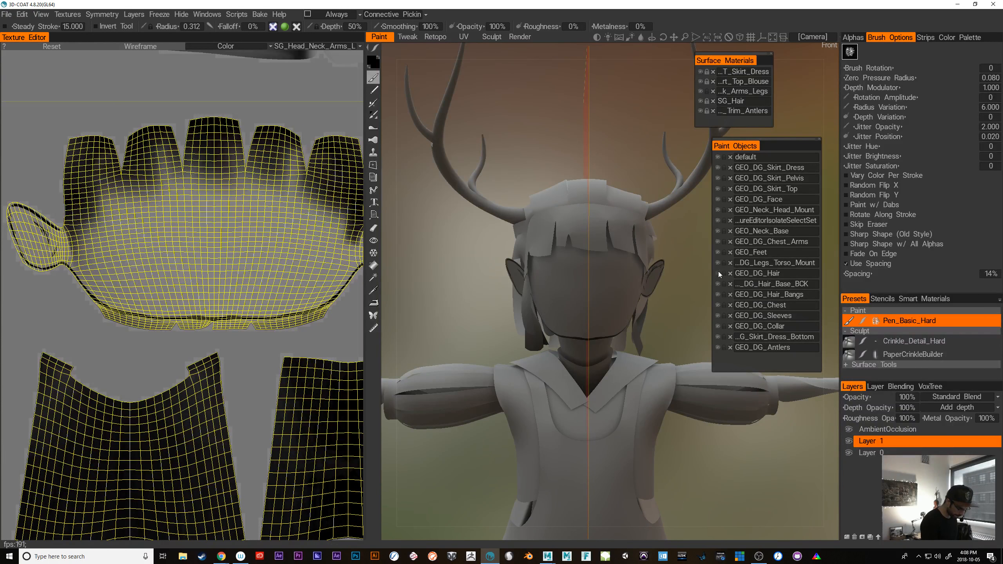
Try mirrored arched closed-eye lines and round eye outlines on the face below the bangs, undoing each attempt
left_click_drag(707, 447, 686, 422, "alt")
mouse_move(686, 422)
right_mouse_down("alt")
mouse_move(699, 413)
mouse_move(689, 425)
right_mouse_up("alt")
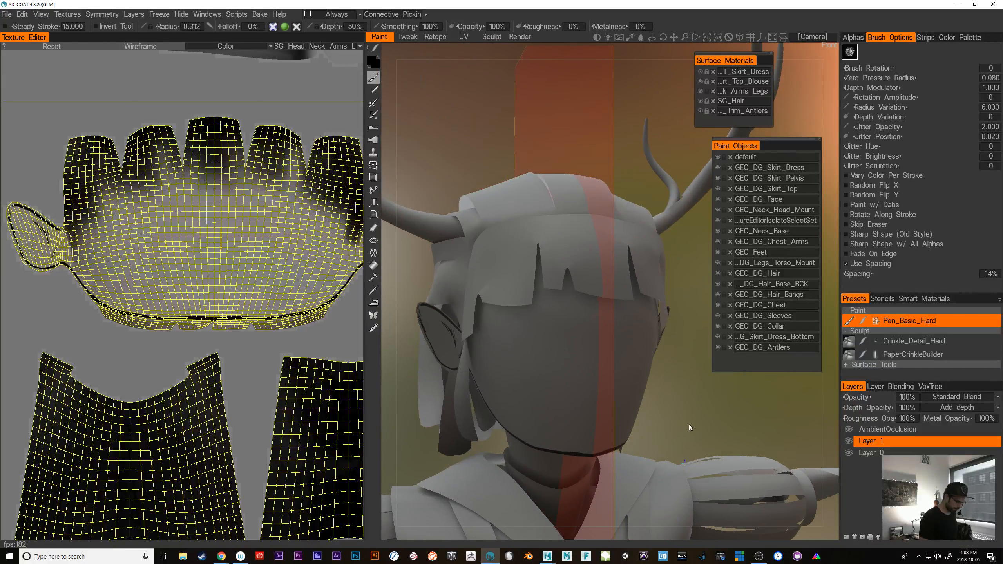
left_click_drag(689, 425, 684, 422, "alt")
right_click_drag(686, 422, 721, 423, "alt")
left_click_drag(721, 422, 751, 411, "alt")
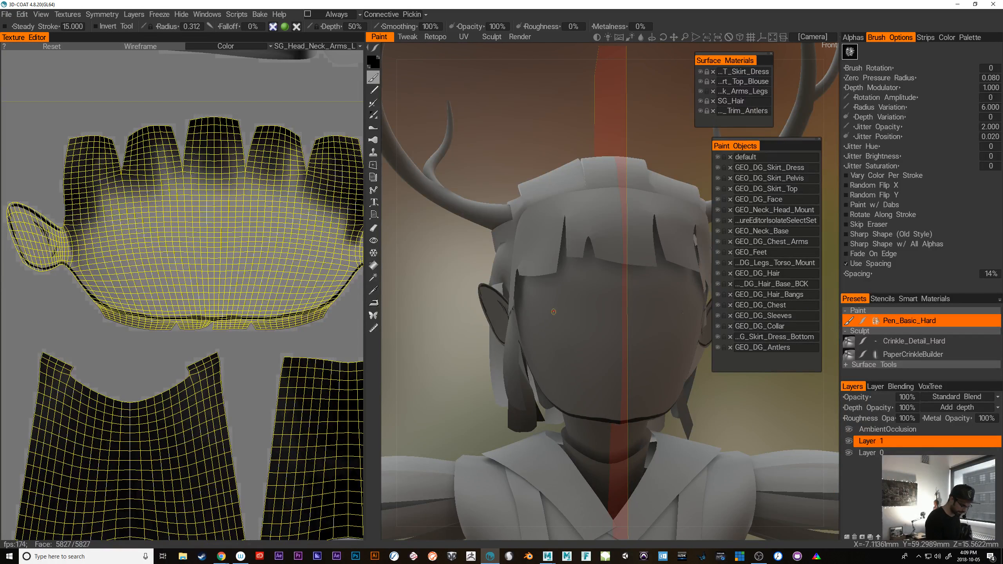
left_click_drag(548, 316, 585, 313)
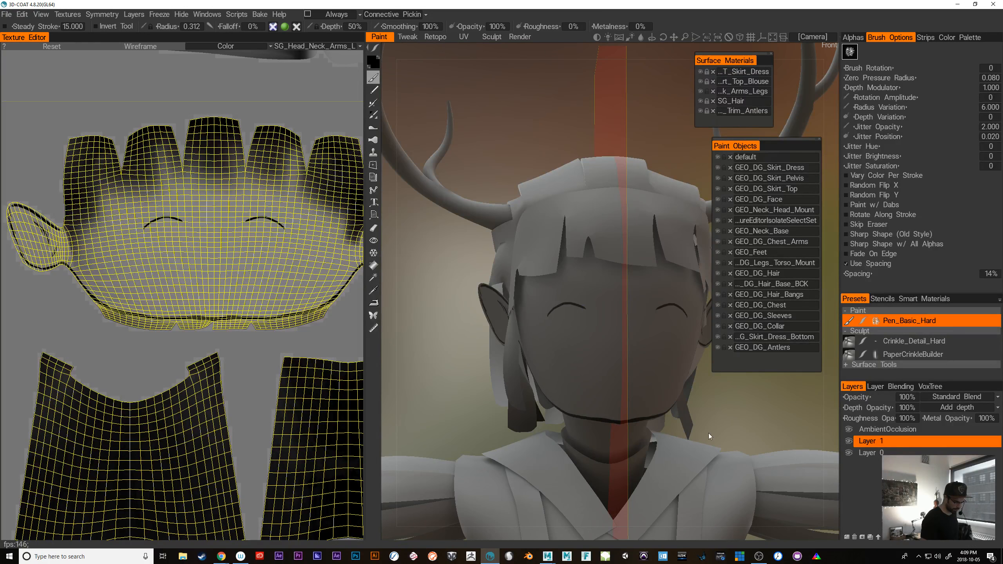
key("ctrl+z")
mouse_move(709, 433)
left_mouse_down("alt")
mouse_move(734, 413)
mouse_move(699, 424)
left_mouse_up("alt")
left_click_drag(521, 331, 575, 331)
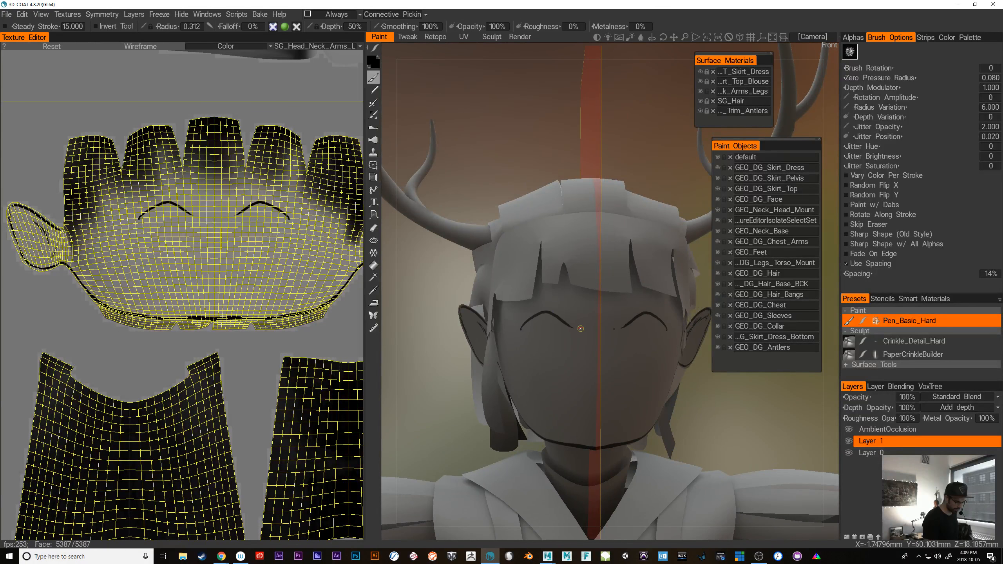
key("ctrl+z")
left_click_drag(550, 372, 551, 370)
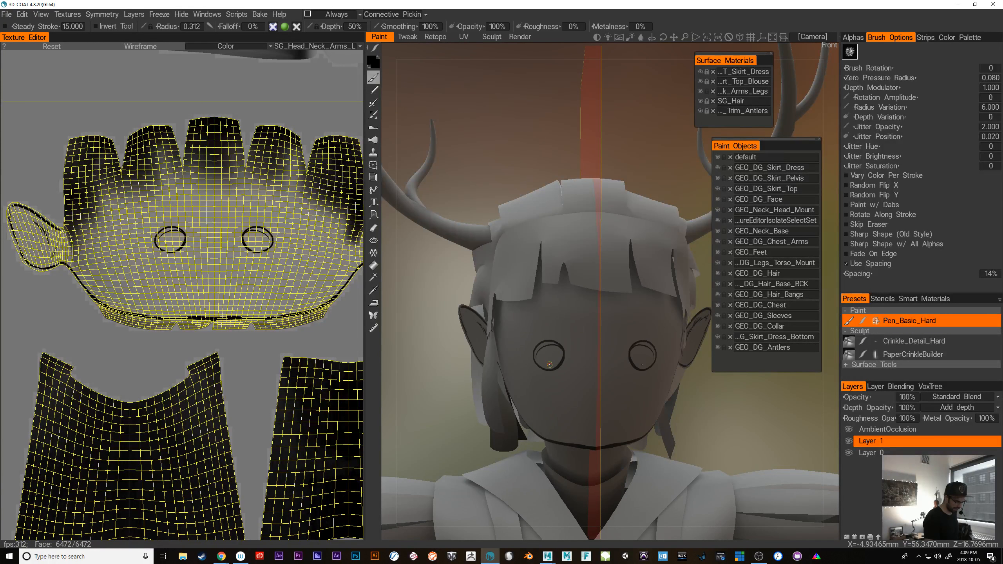
key("ctrl+z")
Try thin mirrored eyes made of an arched upper lid and a short curved lower lid below the bangs
mouse_move(564, 332)
left_mouse_down()
mouse_move(534, 328)
mouse_move(580, 338)
mouse_move(532, 347)
mouse_move(692, 355)
left_mouse_up()
key("ctrl+z")
key("ctrl+z")
key("ctrl+z")
key("ctrl+z")
middle_click_drag(590, 411, 542, 412, "alt")
left_click_drag(542, 412, 441, 421, "alt")
left_click_drag(770, 439, 658, 455, "alt")
right_click_drag(658, 454, 695, 414, "alt")
left_click_drag(694, 414, 688, 412, "alt")
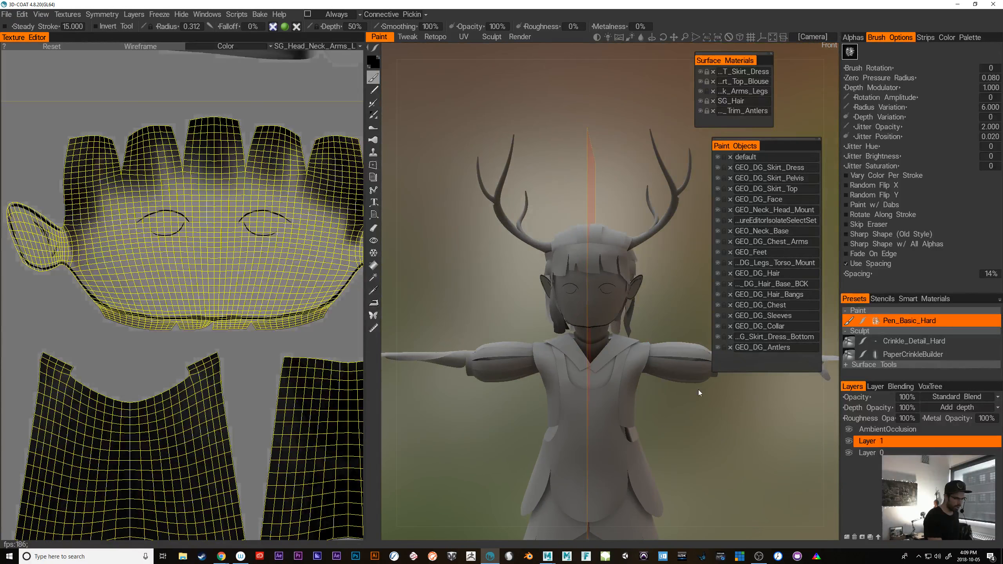
Hide the environment image behind the model and check the face against the plain background
left_click(739, 38)
middle_click_drag(692, 446, 643, 386, "alt")
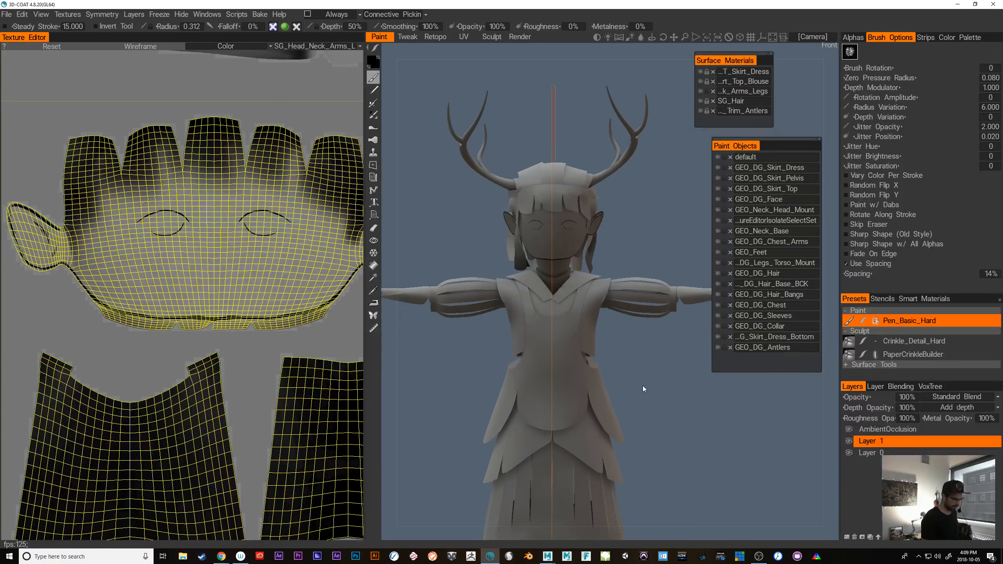
right_click_drag(644, 387, 746, 454, "alt")
middle_click_drag(658, 415, 733, 468, "alt")
mouse_move(733, 467)
left_mouse_down("alt")
mouse_move(724, 470)
mouse_move(742, 472)
left_mouse_up("alt")
right_click_drag(742, 474, 766, 477, "alt")
middle_click_drag(631, 291, 691, 341, "alt")
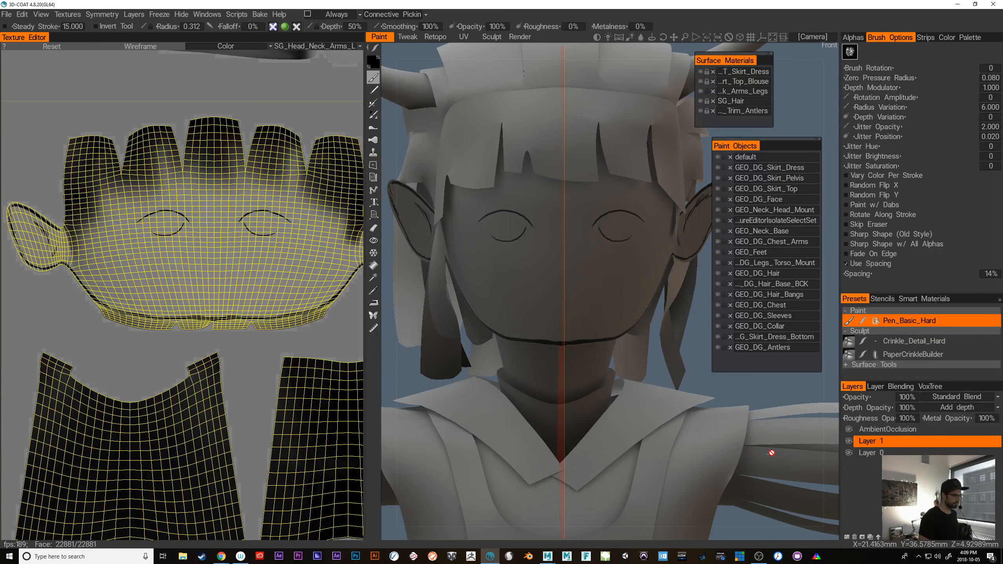
right_click_drag(753, 429, 663, 381, "alt")
mouse_move(677, 319)
left_mouse_down("alt")
mouse_move(664, 320)
mouse_move(665, 333)
left_mouse_up("alt")
right_click_drag(666, 332, 675, 335, "alt")
middle_click_drag(676, 334, 671, 370, "alt")
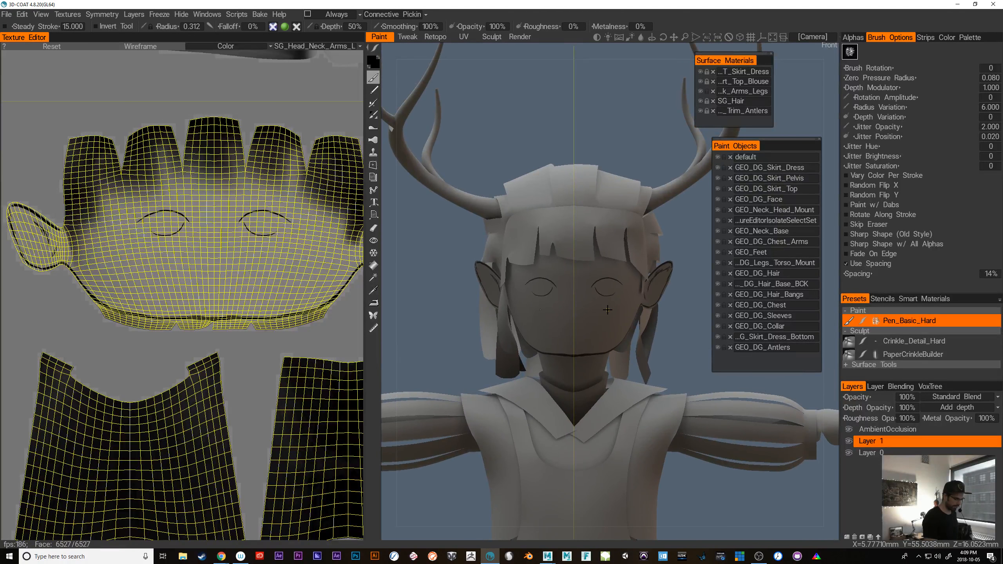
Undo the thin eye sketch and paint mirrored almond-shaped eye outlines with upper lid lines just below the bangs
key("ctrl+z")
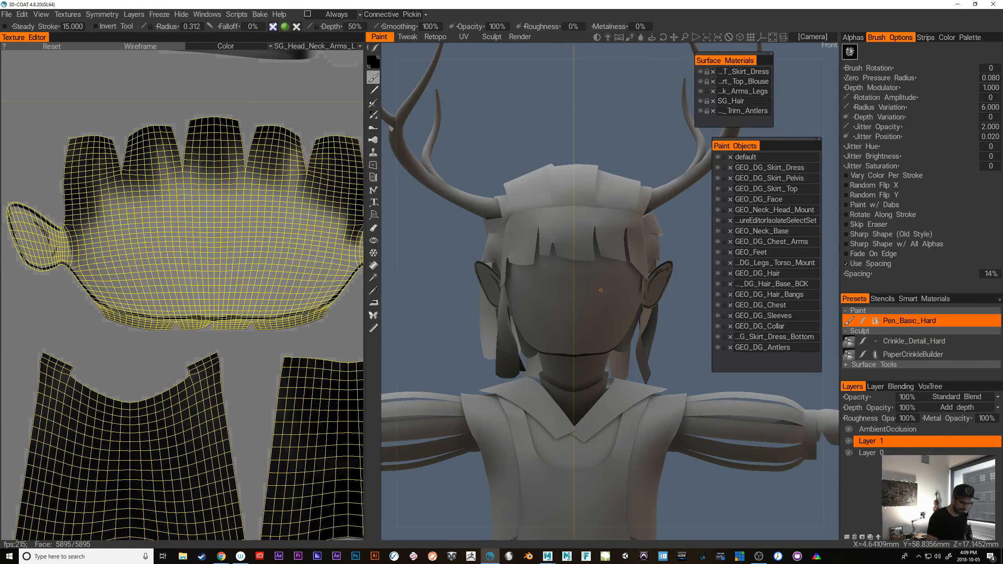
mouse_move(591, 275)
left_mouse_down()
mouse_move(618, 264)
mouse_move(607, 266)
mouse_move(624, 273)
mouse_move(620, 283)
left_mouse_up()
key("ctrl+z")
key("ctrl+z")
left_click_drag(686, 354, 691, 355)
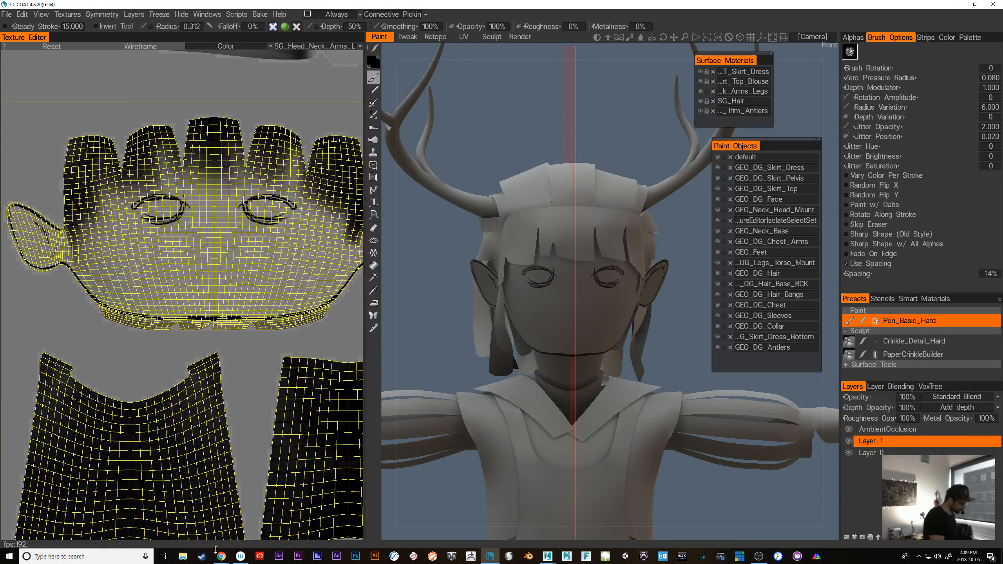
Switch to Chrome to view the Instagram paint-over of the seated deer girl, and return to 3D-Coat
mouse_move(221, 555)
left_click(244, 525)
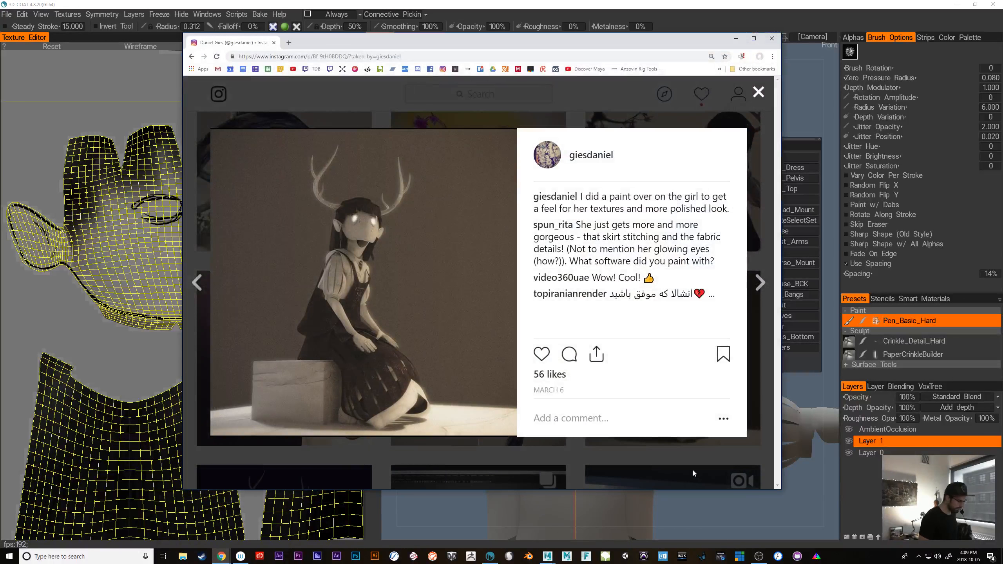
left_click(735, 39)
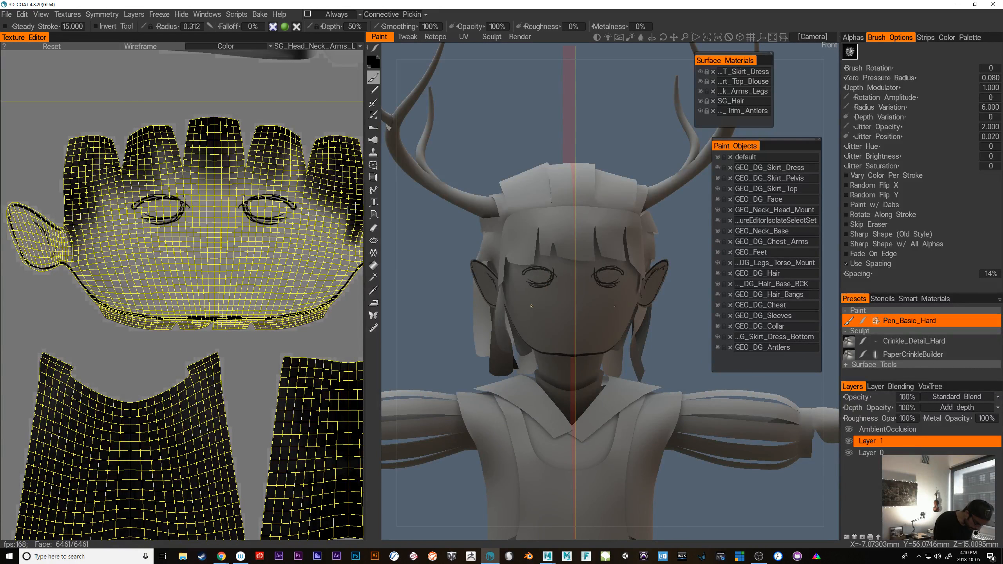
Paint short diagonal hatch strokes beneath both eyes using the mirrored brush
left_click_drag(537, 291, 534, 298)
left_click_drag(540, 291, 539, 297)
left_click_drag(545, 291, 543, 294)
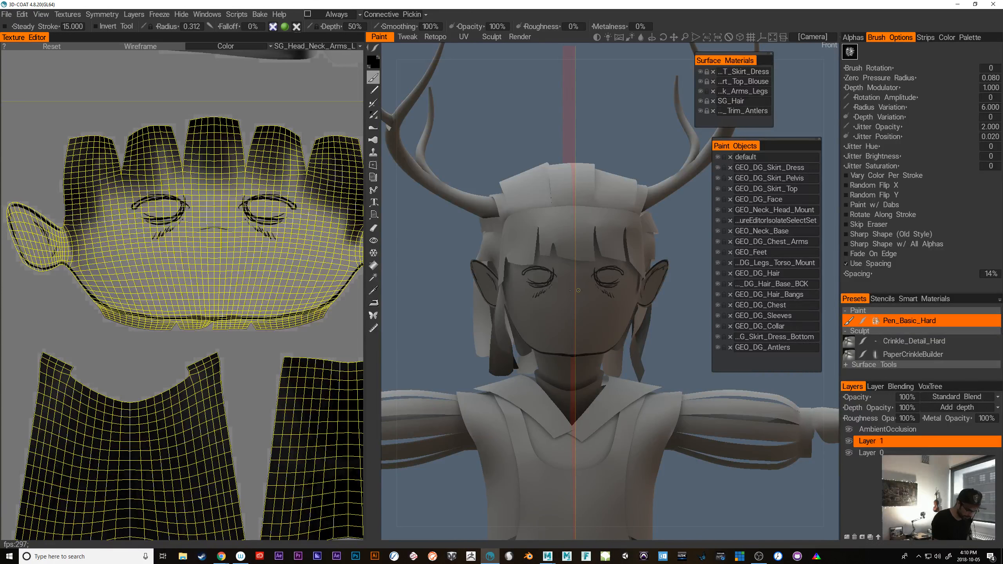
Turn off symmetry for painting and close the symmetry settings
key("s")
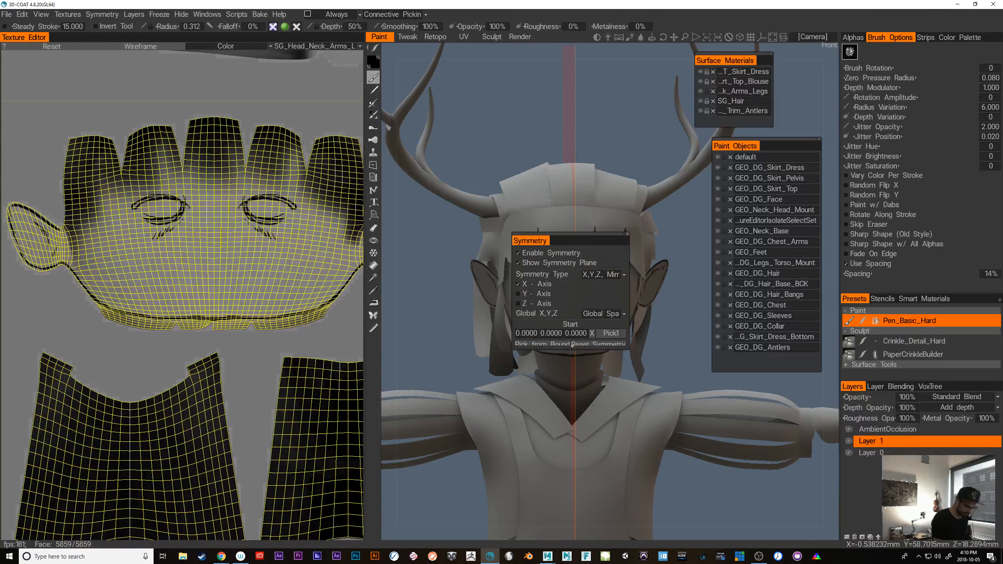
left_click(517, 253)
left_click_drag(627, 234, 676, 180)
left_click(676, 179)
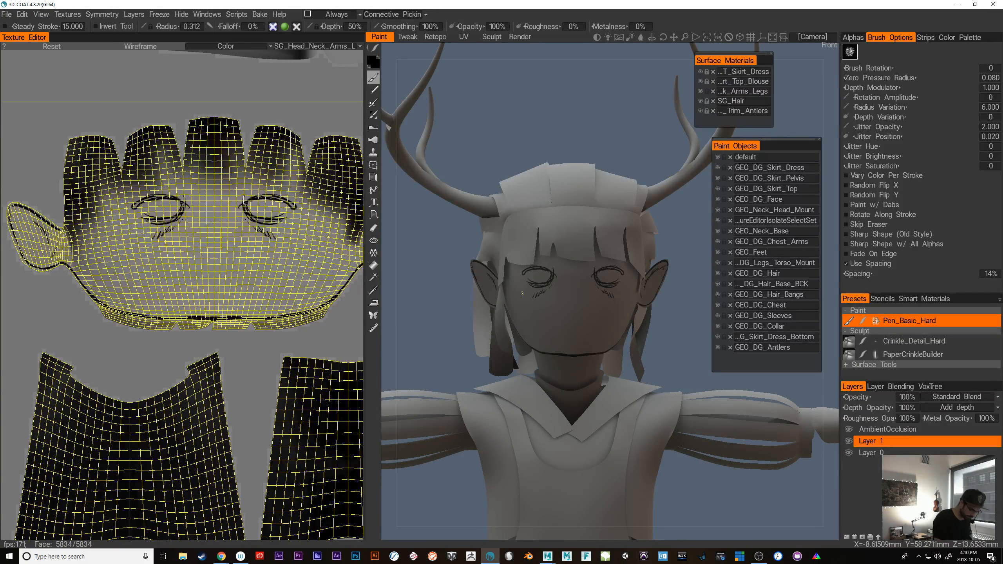
Darken both eye outlines individually and add hatching and scattered freckles across the nose and cheeks
mouse_move(522, 274)
left_mouse_down()
mouse_move(546, 270)
mouse_move(534, 283)
left_mouse_up()
mouse_move(594, 274)
left_mouse_down()
mouse_move(622, 273)
mouse_move(604, 286)
left_mouse_up()
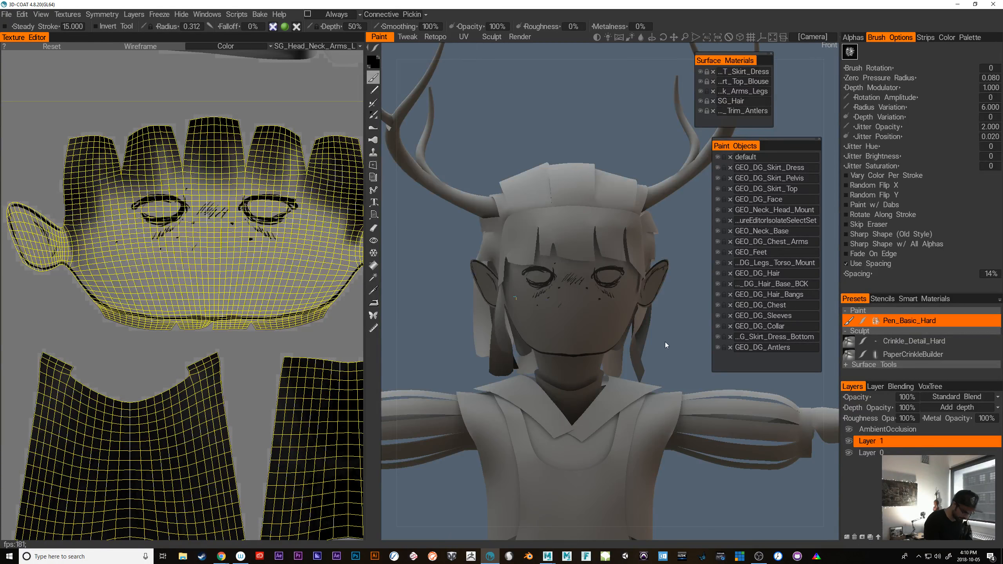
left_click_drag(665, 342, 614, 338)
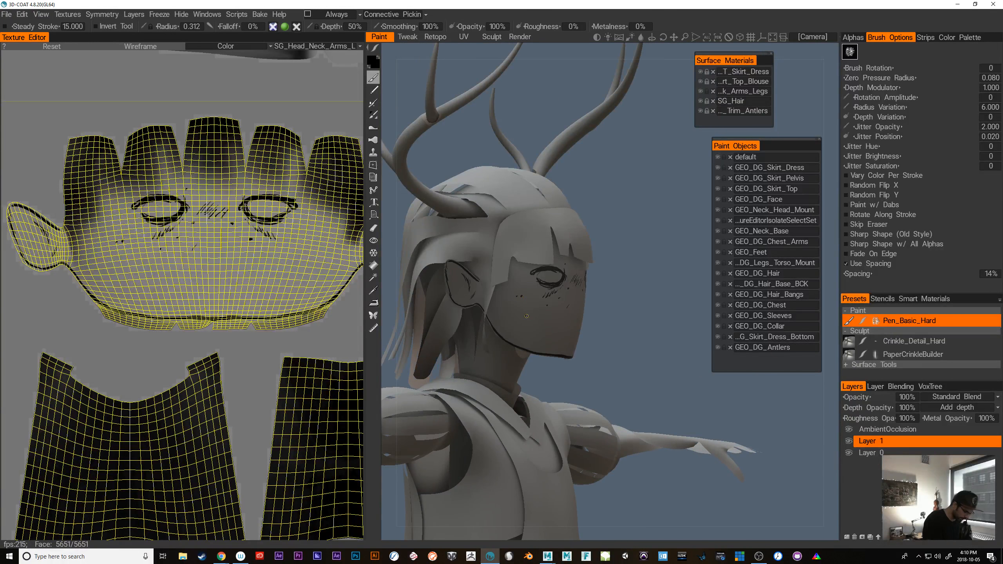
left_click_drag(527, 317, 614, 298)
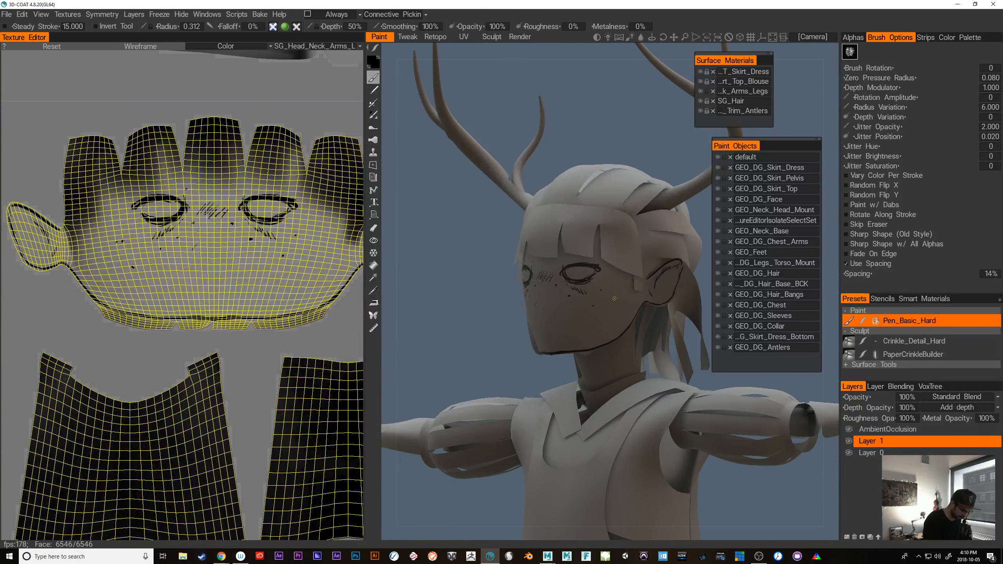
Paint short hatch strokes inside both of the deer girl's ears
left_click_drag(486, 382, 500, 347, "shift")
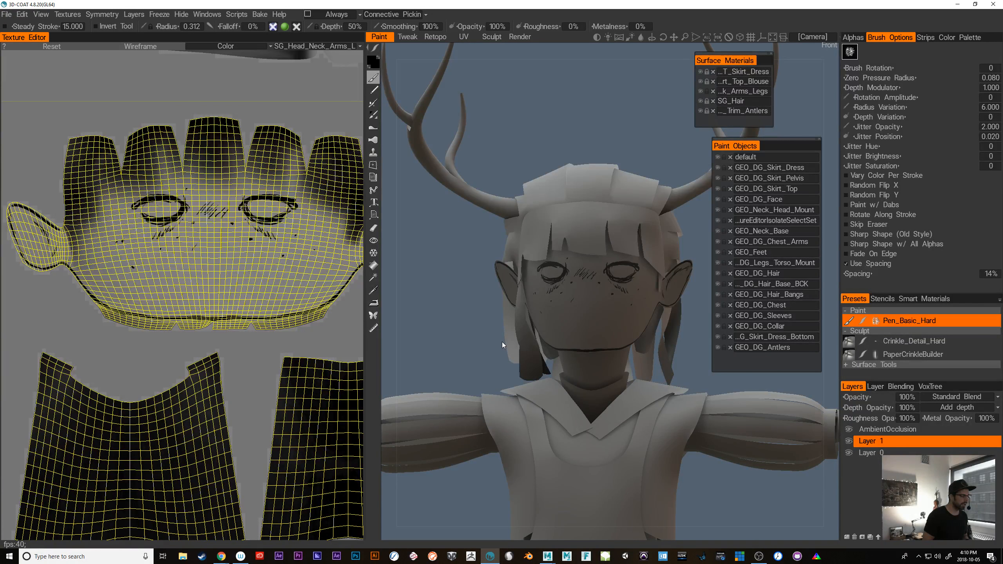
left_click_drag(763, 477, 741, 486)
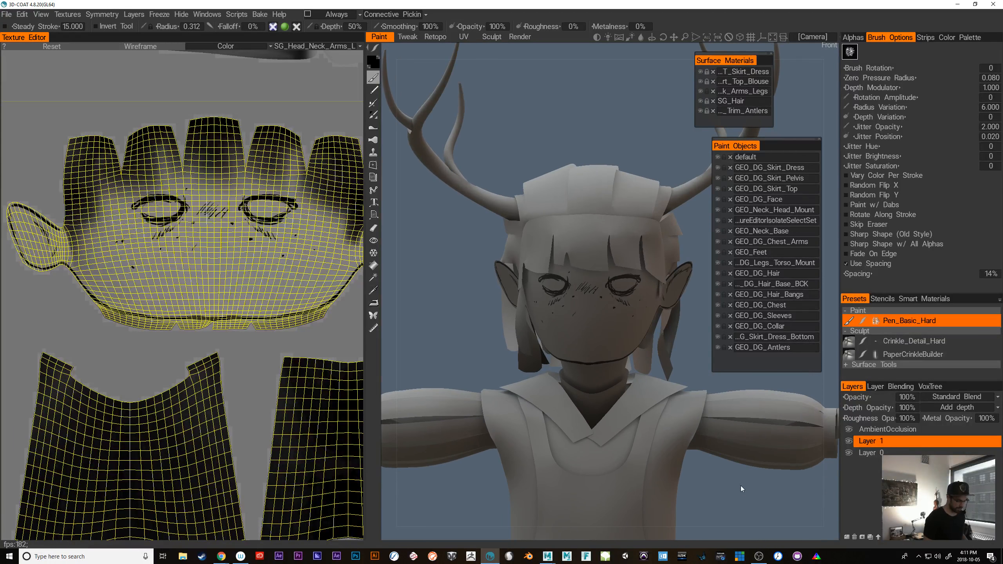
scroll(685, 360, "up", 4)
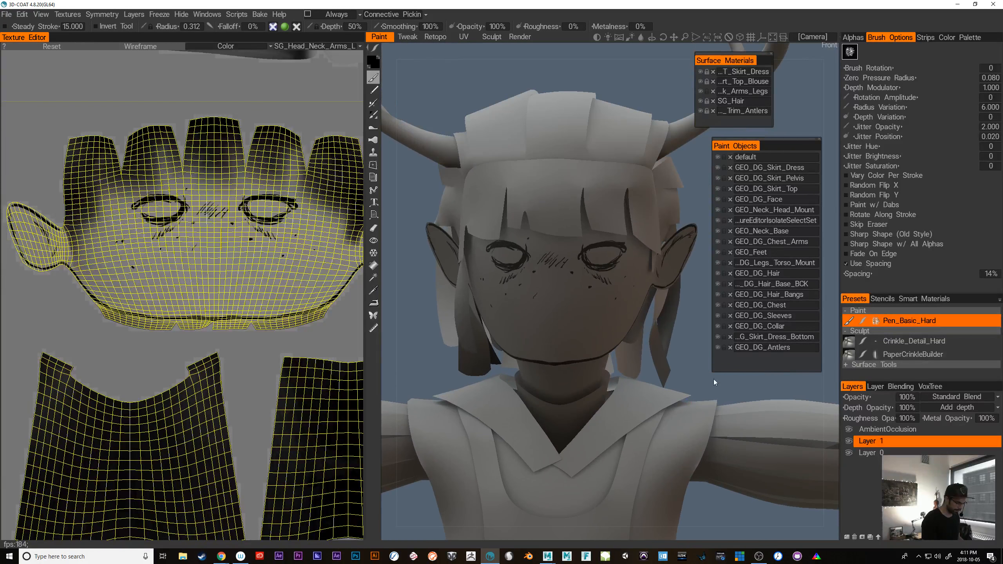
mouse_move(685, 378)
left_mouse_down()
mouse_move(678, 358)
mouse_move(717, 357)
mouse_move(722, 345)
left_mouse_up()
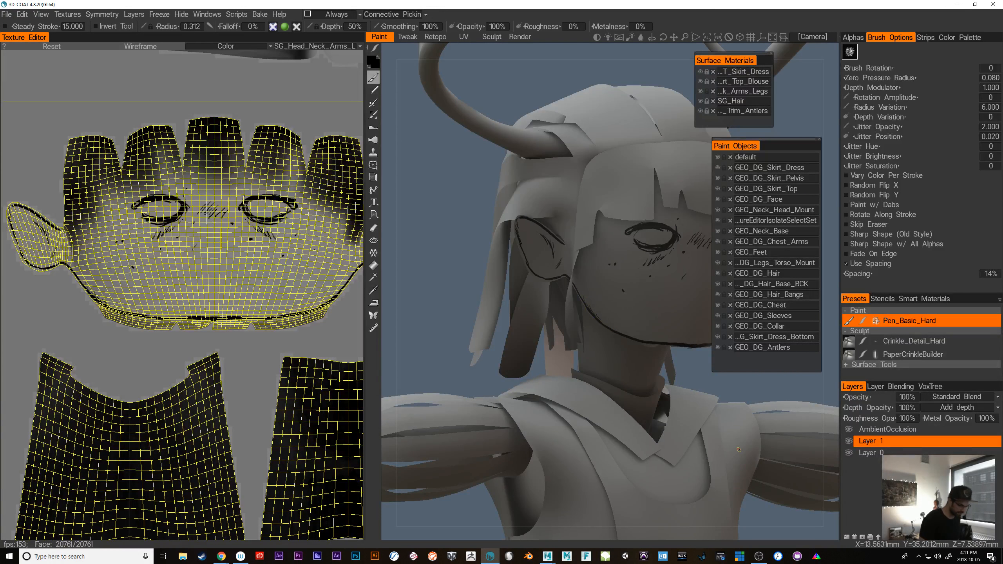
left_click_drag(696, 373, 705, 358)
middle_click_drag(705, 358, 660, 353)
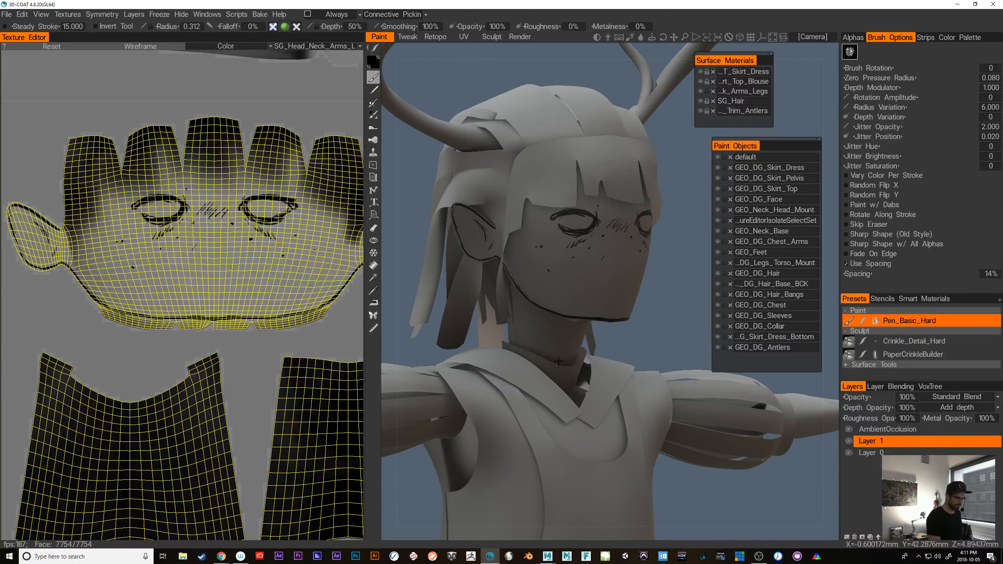
mouse_move(661, 353)
left_mouse_down()
mouse_move(673, 353)
mouse_move(662, 341)
left_mouse_up()
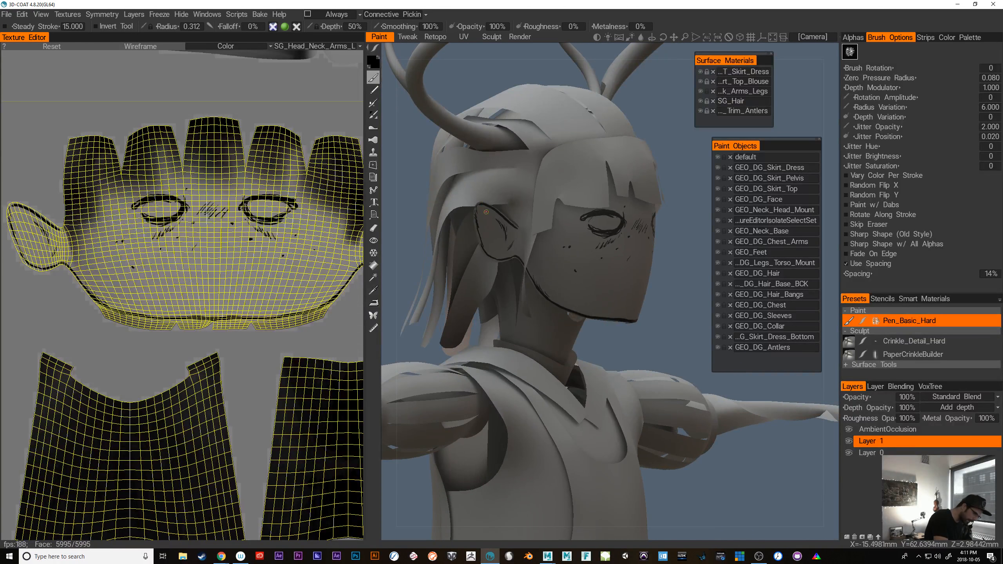
left_click_drag(491, 214, 500, 228)
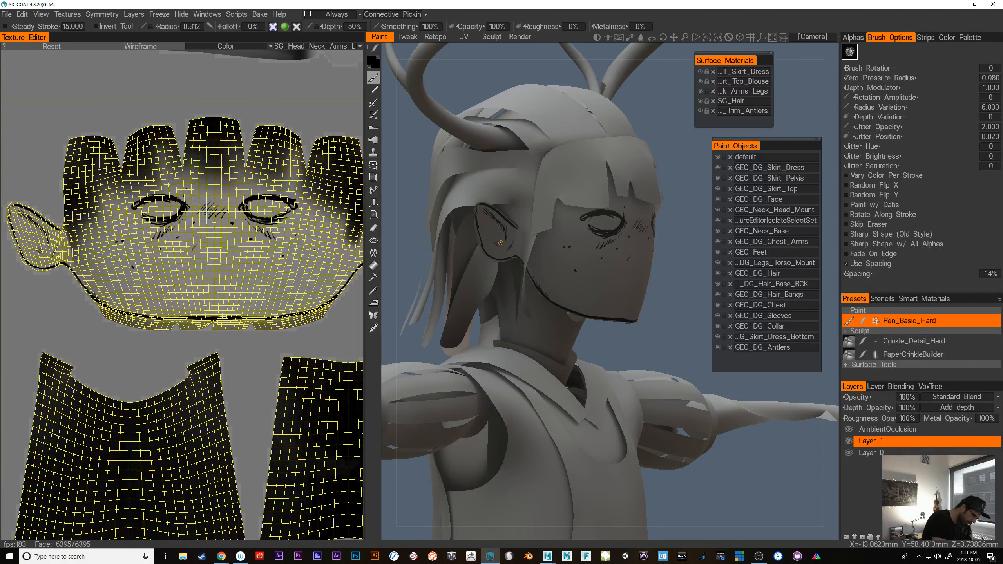
left_click_drag(693, 336, 613, 324)
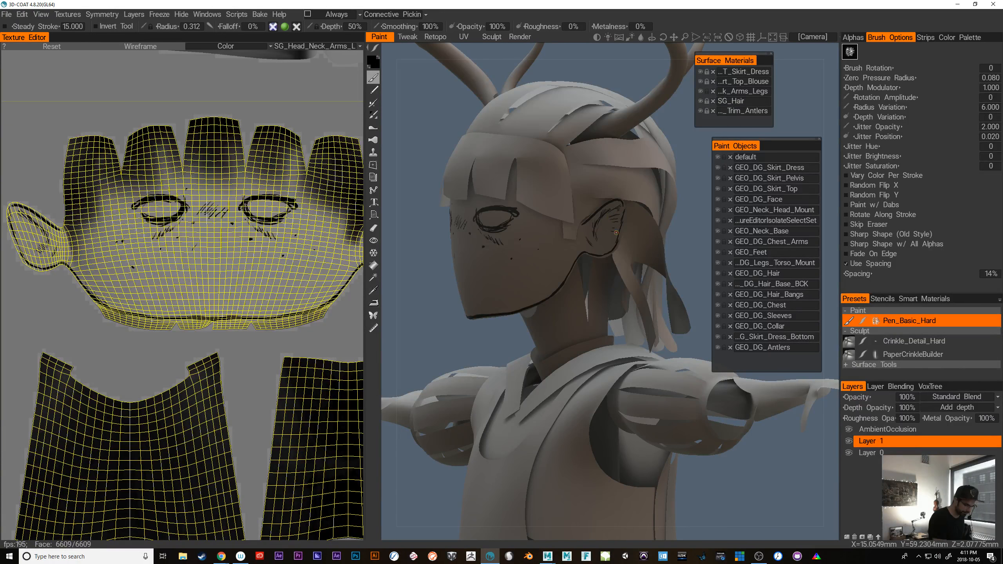
Try a few hatch strokes and a thin curved mouth line above the chin, undoing the strokes
left_click_drag(470, 348, 561, 358)
middle_click_drag(519, 340, 417, 326)
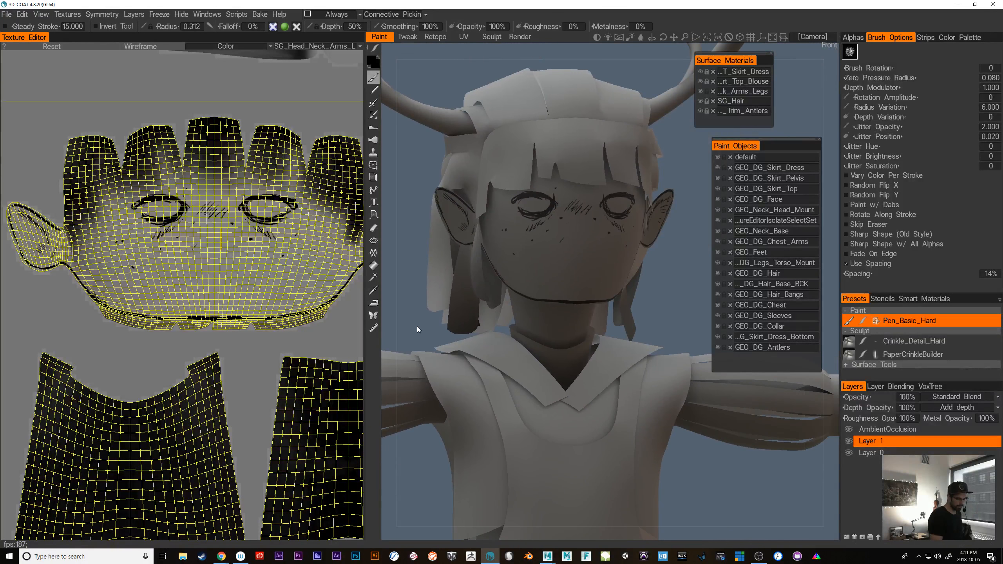
middle_click_drag(721, 456, 691, 450)
mouse_move(690, 450)
left_mouse_down()
mouse_move(676, 455)
mouse_move(692, 453)
left_mouse_up()
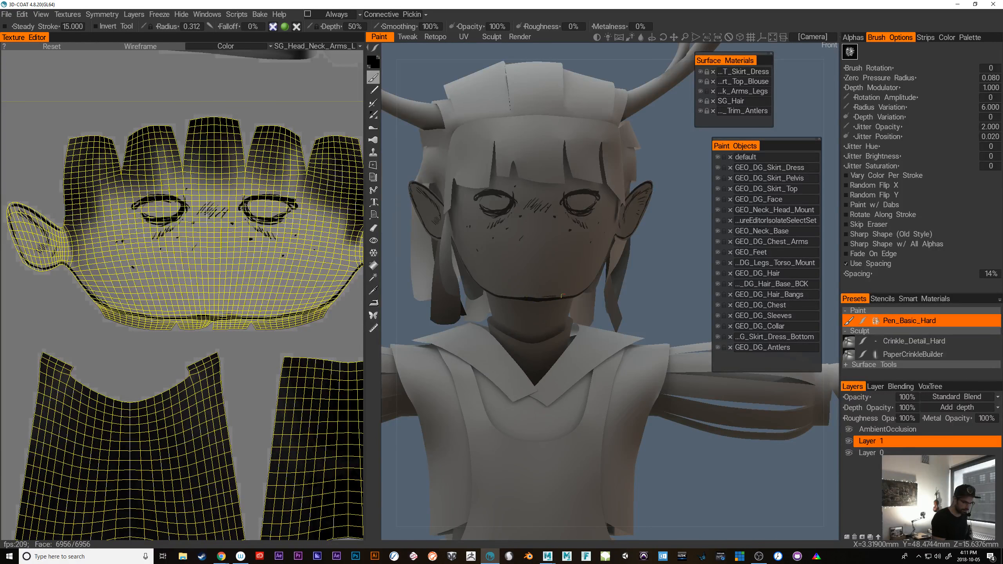
mouse_move(562, 296)
middle_mouse_down()
mouse_move(664, 308)
mouse_move(532, 284)
mouse_move(621, 298)
middle_mouse_up()
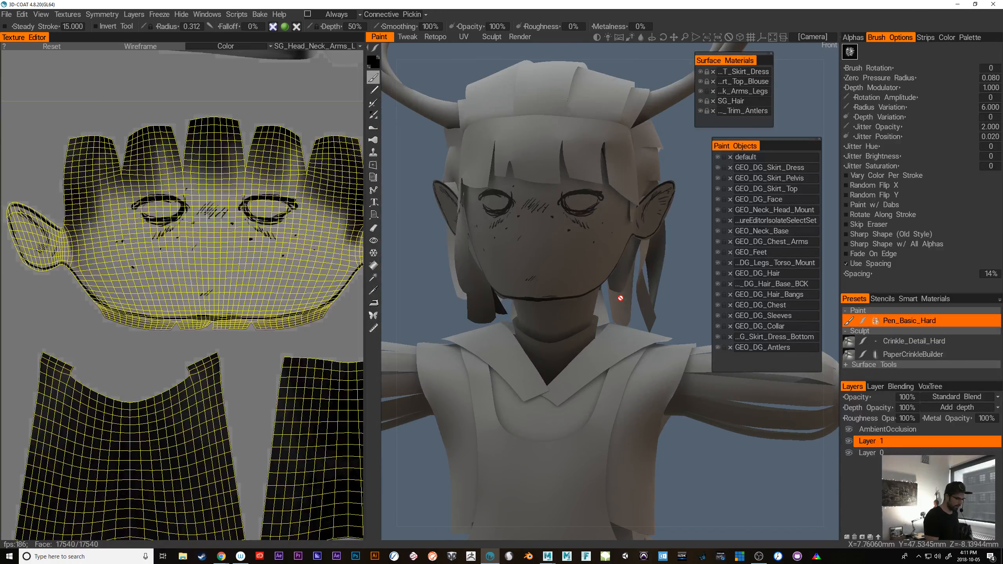
key("ctrl+z")
left_click_drag(658, 310, 696, 298)
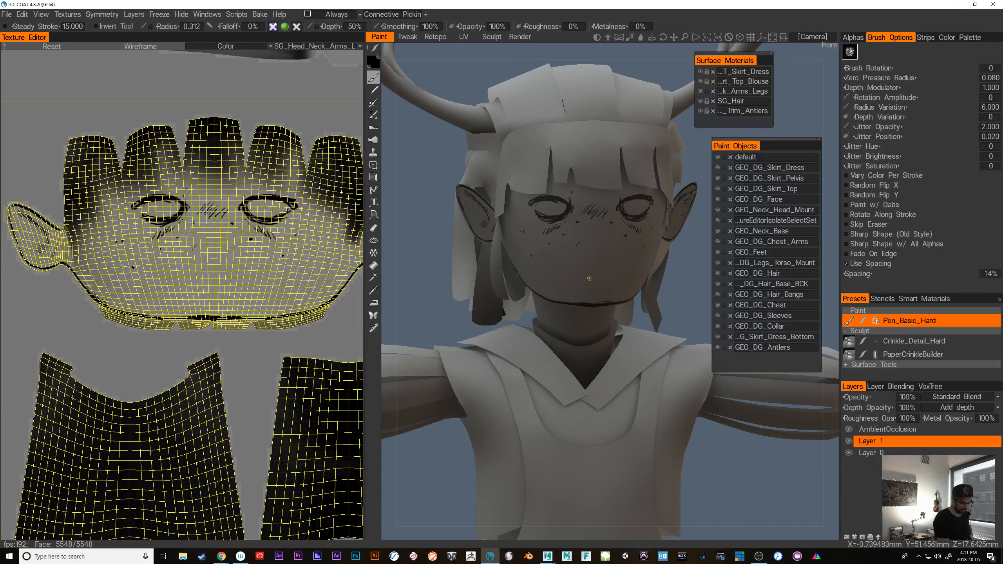
left_click_drag(570, 275, 610, 273)
key("ctrl+z")
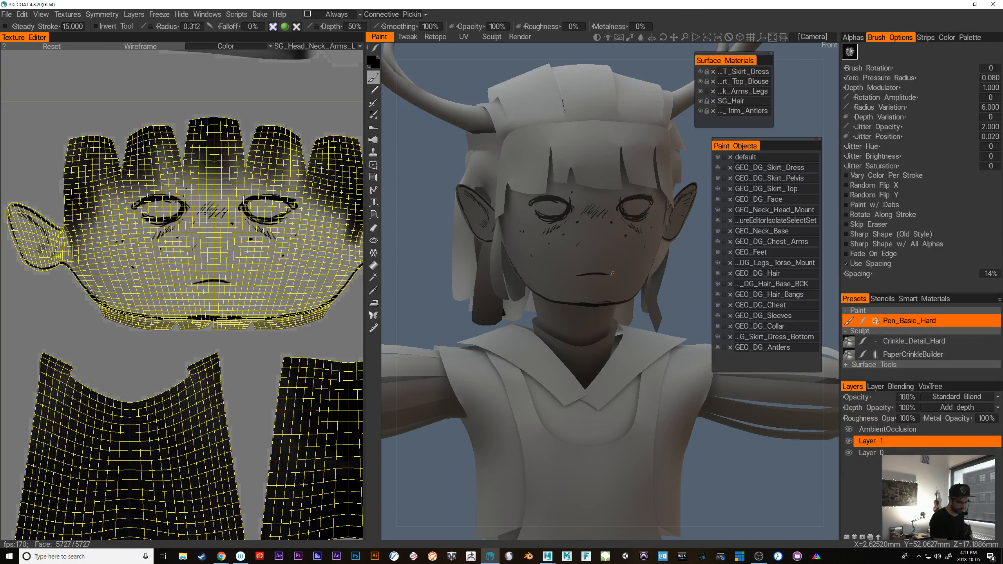
key("ctrl+z")
Check the symmetry settings, try another curved mouth line on the lower face, and undo it
left_click_drag(673, 308, 661, 318)
right_click_drag(661, 318, 671, 351)
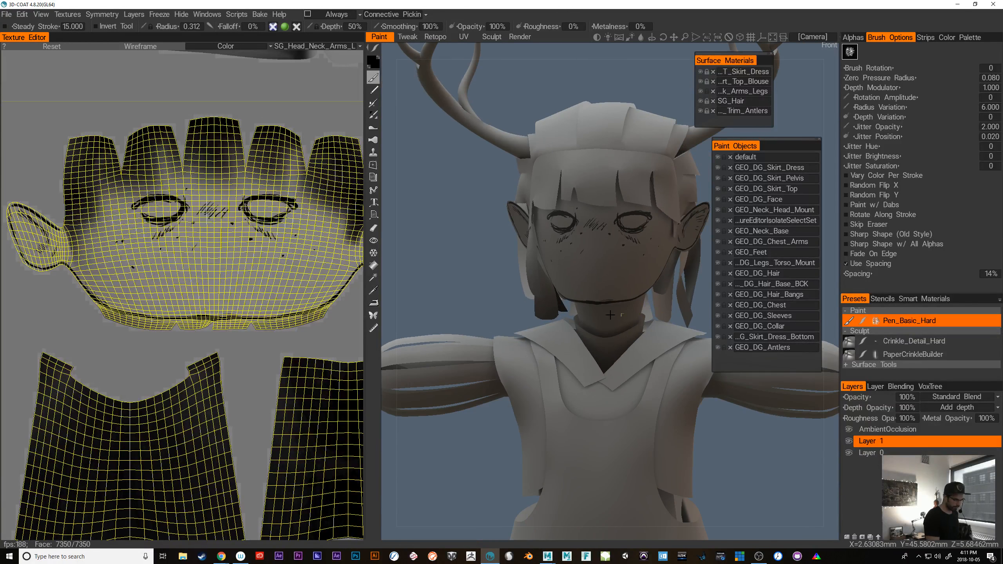
left_click_drag(756, 453, 766, 440)
middle_click_drag(766, 440, 730, 439)
left_click_drag(729, 439, 804, 456)
middle_click_drag(759, 444, 668, 411)
left_click_drag(629, 288, 615, 282, "alt")
key("s")
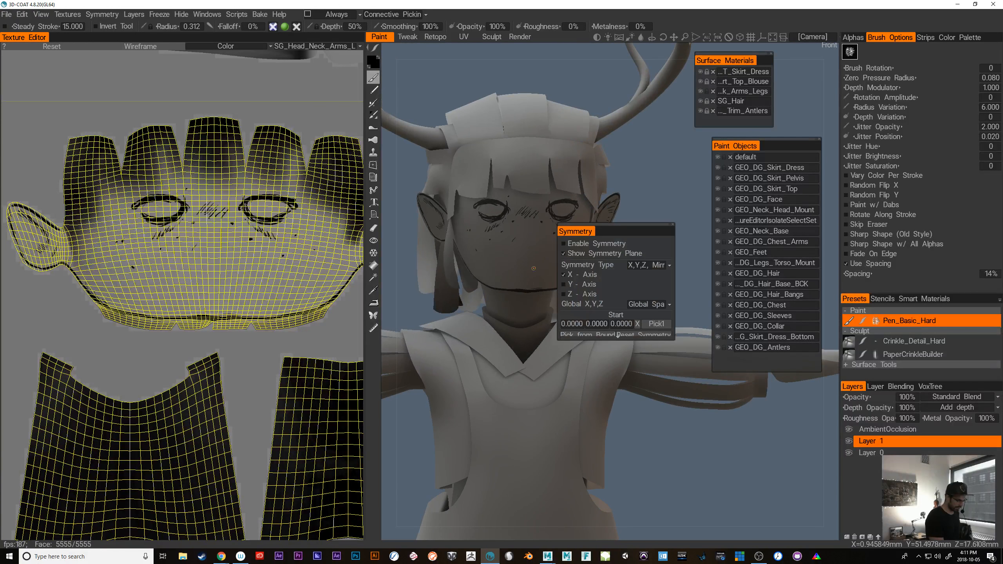
left_click_drag(507, 270, 547, 264)
key("ctrl+z")
key("ctrl+z")
key("ctrl+z")
mouse_move(658, 300)
left_mouse_down("alt")
mouse_move(677, 297)
mouse_move(644, 296)
left_mouse_up("alt")
key("ctrl+z")
Paint a row of short diagonal hatch strokes across the center of the lower face as the mouth
left_click_drag(517, 242, 517, 246)
left_click_drag(525, 242, 521, 246)
left_click_drag(529, 242, 525, 247)
left_click_drag(532, 242, 529, 246)
left_click_drag(536, 242, 532, 245)
mouse_move(664, 286)
left_mouse_down("alt")
mouse_move(680, 297)
mouse_move(661, 296)
left_mouse_up("alt")
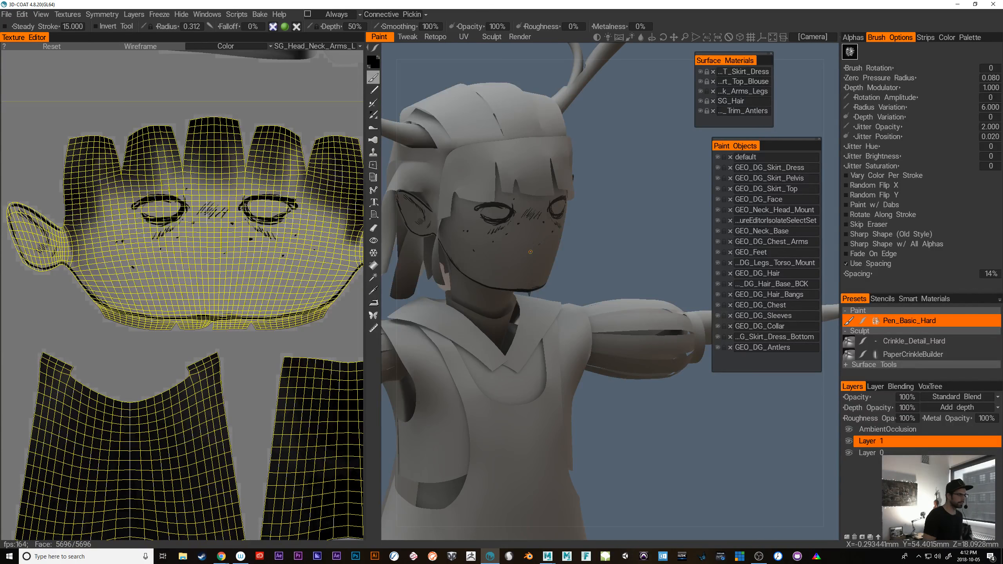
mouse_move(635, 408)
left_mouse_down("alt")
mouse_move(609, 358)
mouse_move(647, 374)
left_mouse_up("alt")
mouse_move(512, 217)
left_mouse_down()
mouse_move(532, 210)
mouse_move(717, 452)
mouse_move(665, 437)
mouse_move(733, 431)
mouse_move(664, 431)
mouse_move(694, 466)
mouse_move(660, 444)
mouse_move(655, 330)
mouse_move(709, 362)
mouse_move(661, 376)
left_mouse_up()
Enable symmetry and rework the upper outer outlines of both eyes with mirrored strokes
left_click_drag(466, 261, 480, 248)
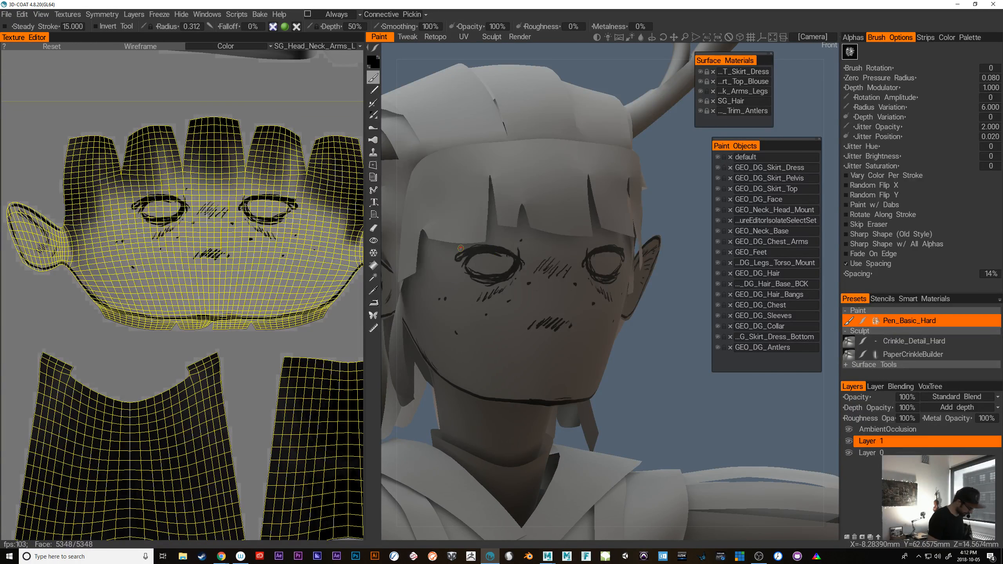
key("s")
left_click(409, 211)
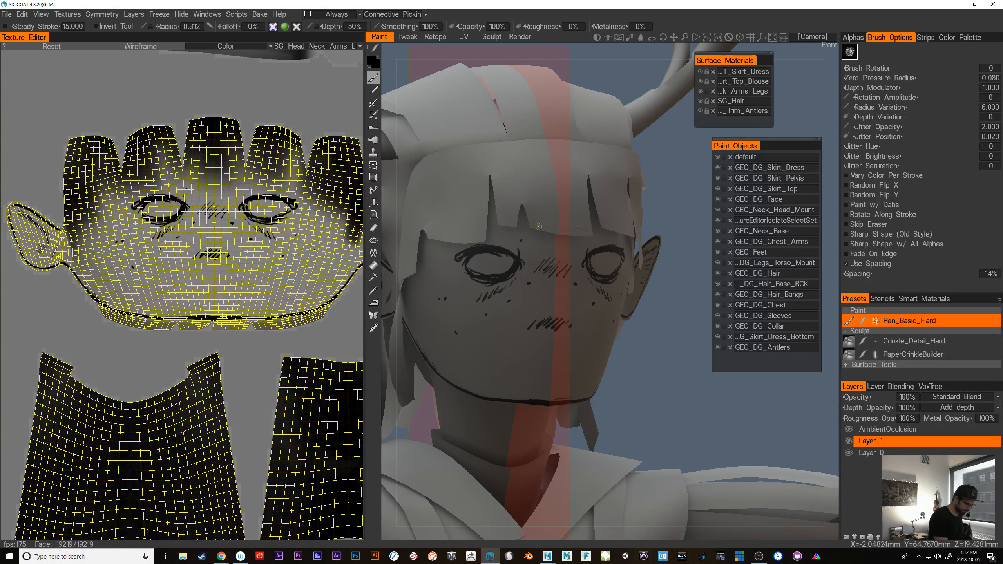
left_click_drag(484, 248, 466, 266)
Try a mirrored stroke above the upper eyelids and undo it
left_click_drag(708, 416, 831, 418)
middle_click_drag(529, 401, 401, 398, "alt")
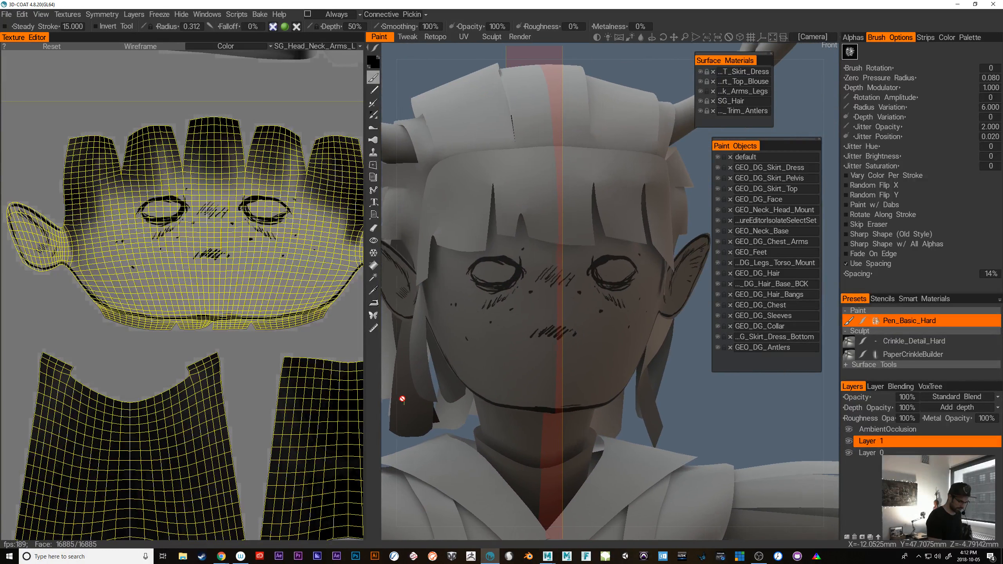
mouse_move(591, 253)
left_mouse_down()
mouse_move(583, 264)
mouse_move(599, 251)
left_mouse_up()
key("ctrl+z")
key("ctrl+z")
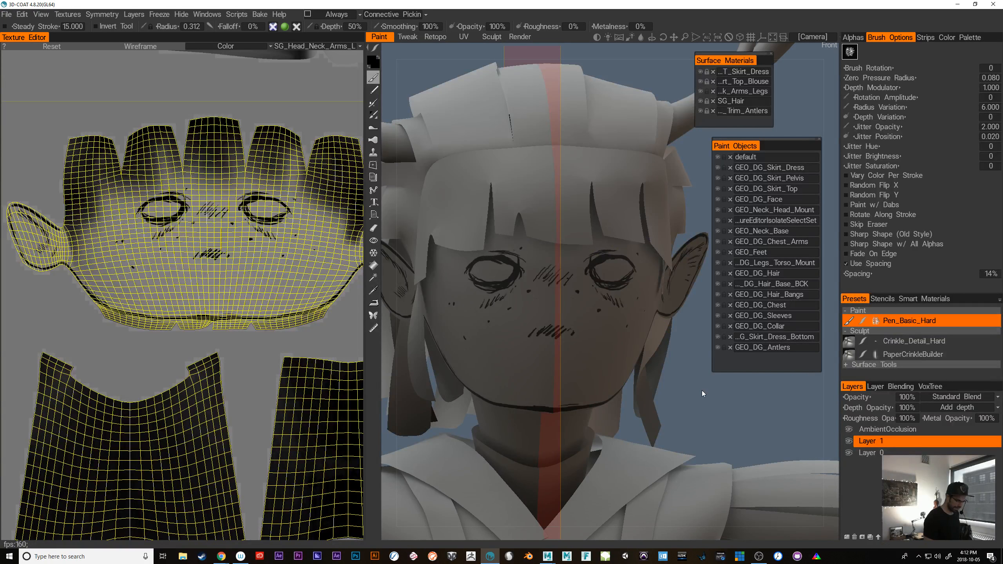
key("ctrl+z")
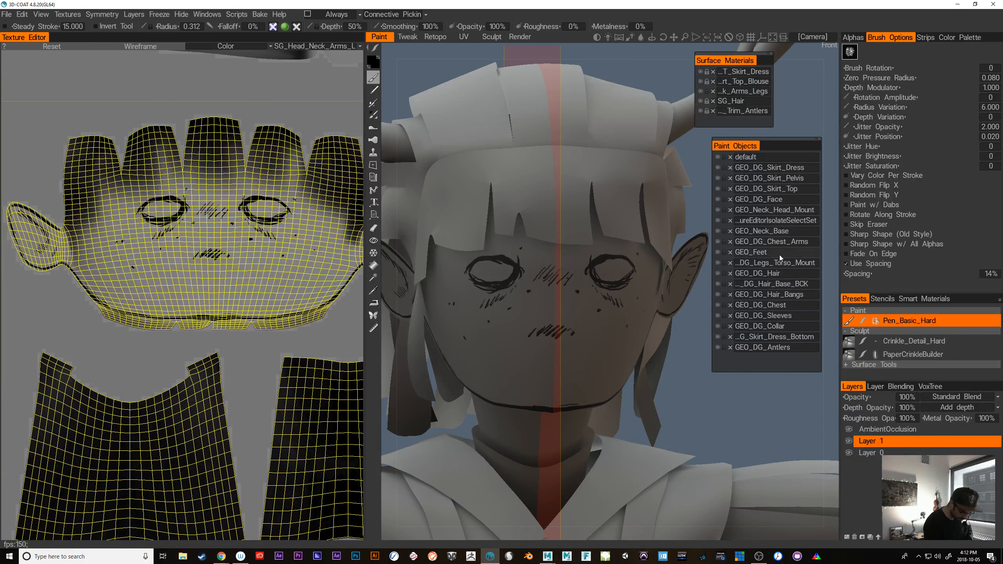
Hide the GEO_DG_Hair_Bangs object to expose the forehead for painting
left_click(720, 295)
middle_click_drag(661, 376, 671, 396, "alt")
left_click_drag(670, 399, 729, 403, "alt")
Try mirrored eyebrow strokes above both eyes and undo them
left_click_drag(564, 263, 568, 256)
left_click_drag(562, 263, 596, 251)
left_click_drag(585, 256, 613, 256)
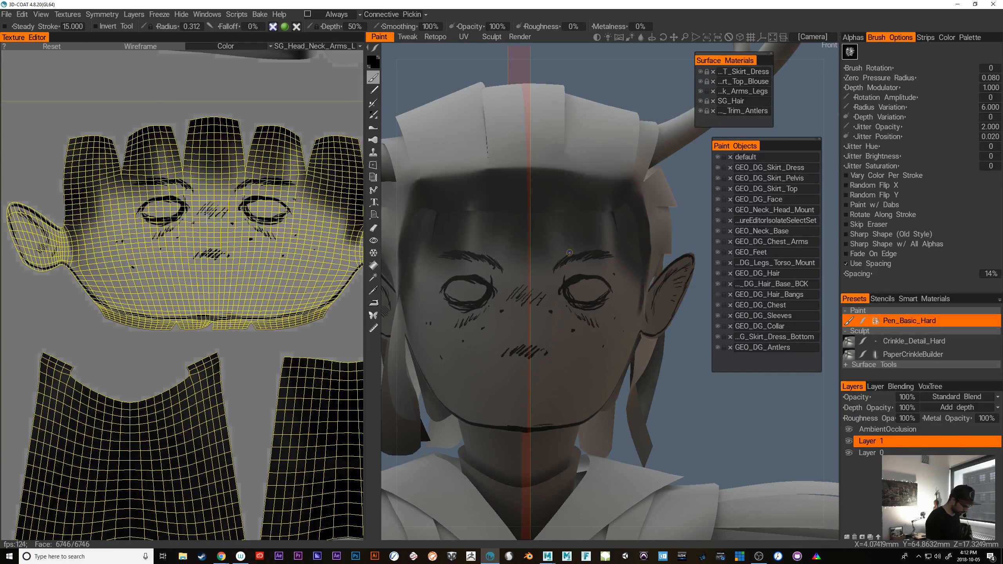
left_click_drag(559, 256, 604, 256, "ctrl")
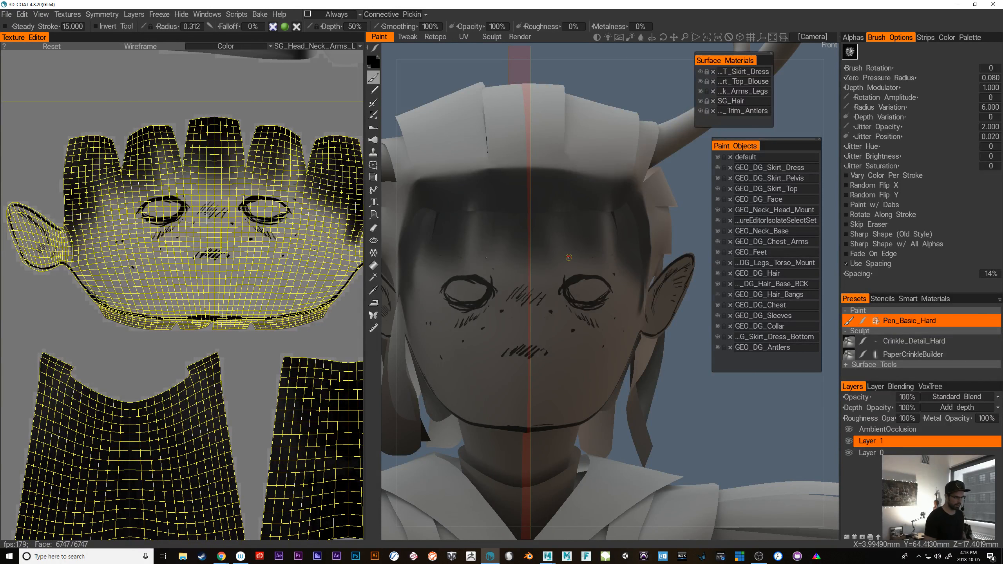
left_click(759, 557)
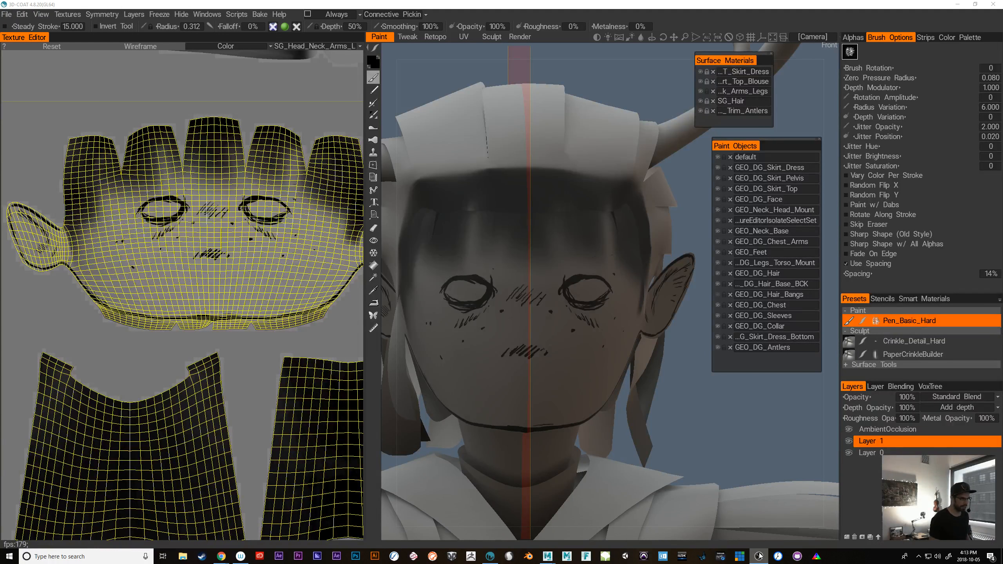
Paint feathered, arched eyebrows above both eyes using short overlapping mirrored strokes
left_click(553, 280)
left_click_drag(551, 278, 564, 268)
left_click_drag(555, 277, 578, 262)
left_click_drag(566, 272, 590, 262)
left_click_drag(580, 270, 599, 262)
left_click_drag(590, 269, 609, 264)
left_click_drag(601, 268, 613, 265)
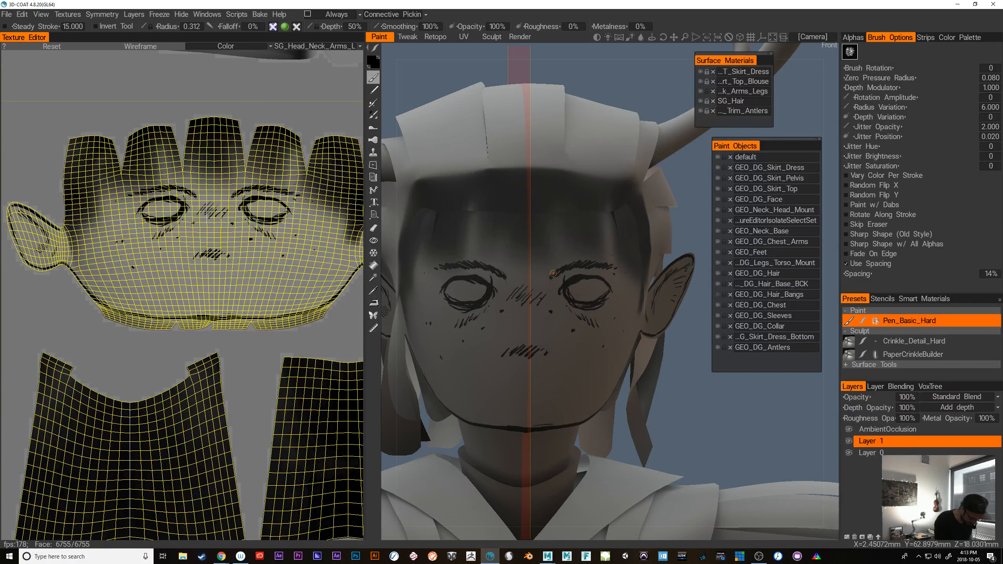
Unhide GEO_DG_Hair_Bangs, then lock the Arms_Legs surface material and unlock SG_Hair for painting
mouse_move(729, 426)
left_mouse_down()
mouse_move(697, 426)
mouse_move(760, 428)
mouse_move(729, 428)
mouse_move(734, 420)
mouse_move(600, 425)
mouse_move(751, 414)
mouse_move(740, 405)
mouse_move(721, 416)
mouse_move(699, 396)
left_mouse_up()
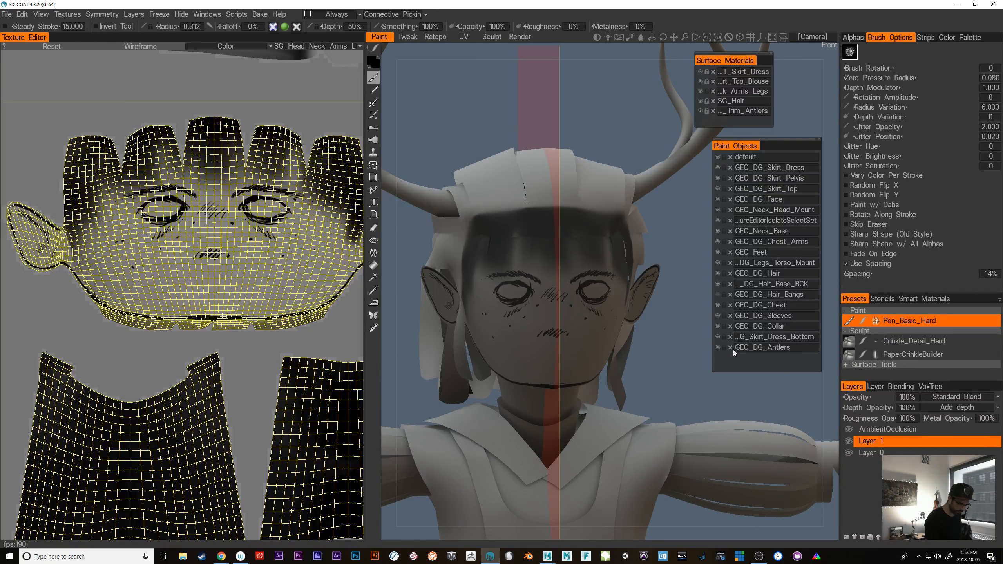
left_click(719, 293)
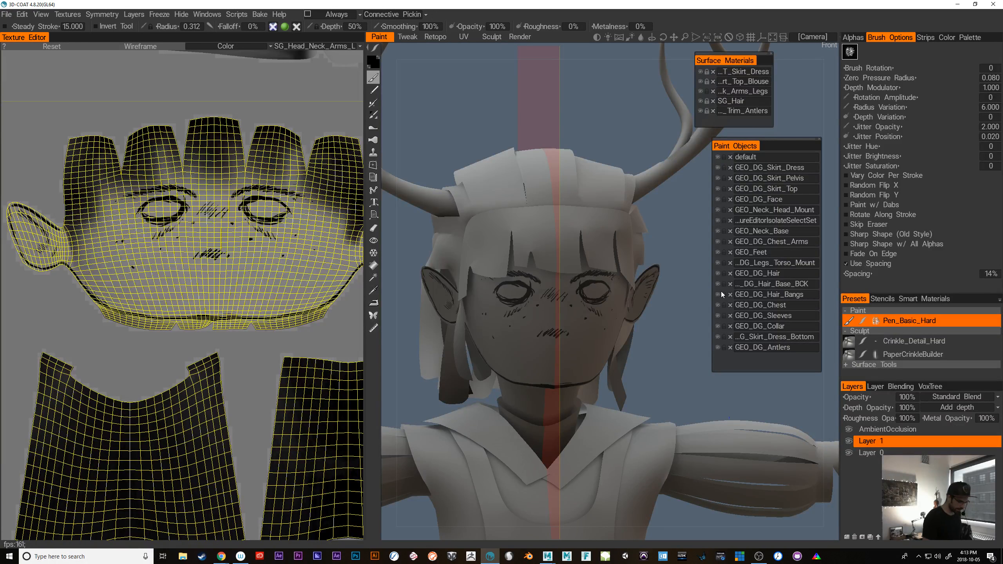
left_click_drag(672, 396, 716, 394)
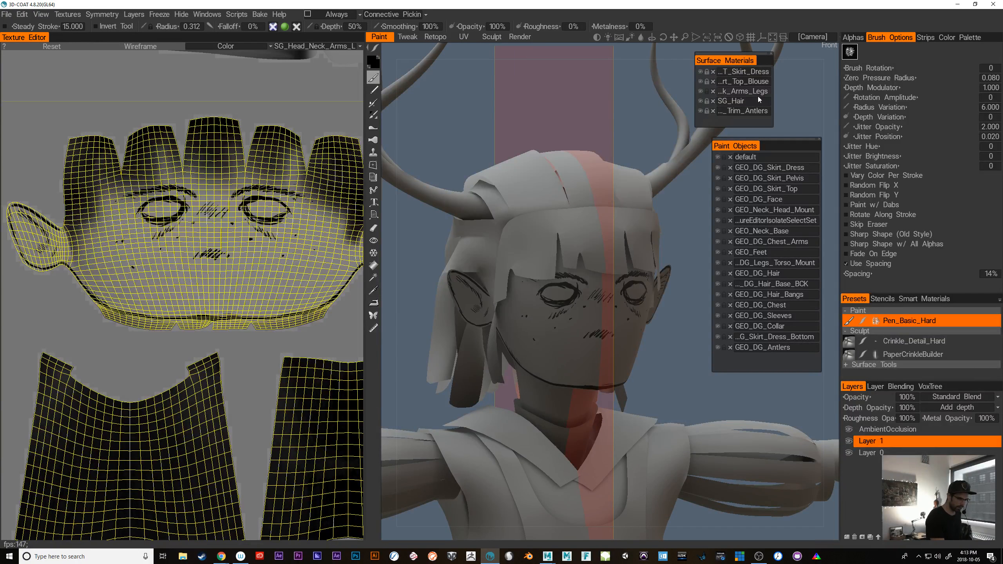
left_click(707, 91)
Paint mirrored hair strand lines down the bangs, with short hatch strokes near the notch between the locks
mouse_move(663, 401)
left_mouse_down()
mouse_move(641, 390)
mouse_move(703, 402)
mouse_move(655, 394)
left_mouse_up()
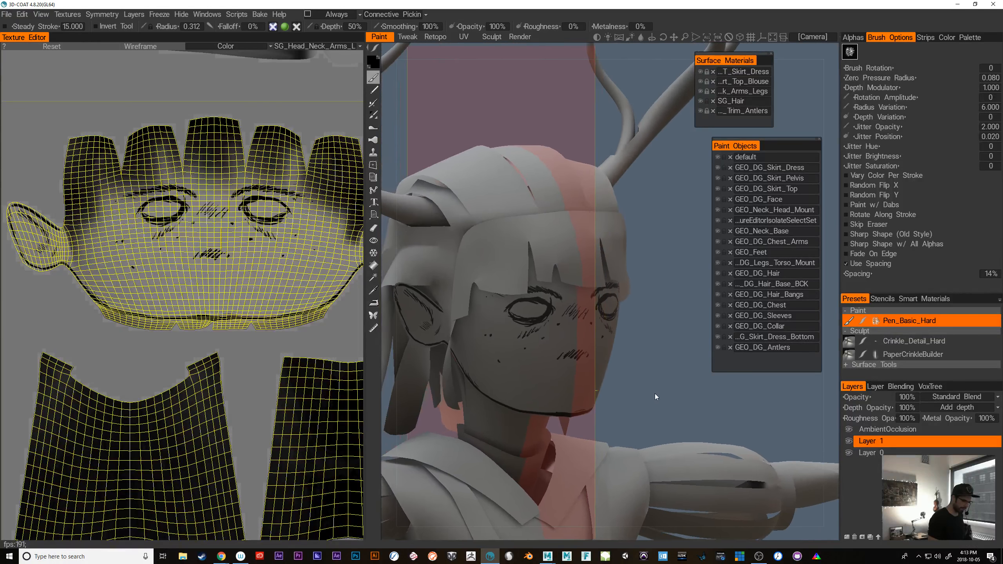
right_click_drag(656, 393, 646, 350)
left_click_drag(520, 215, 532, 264)
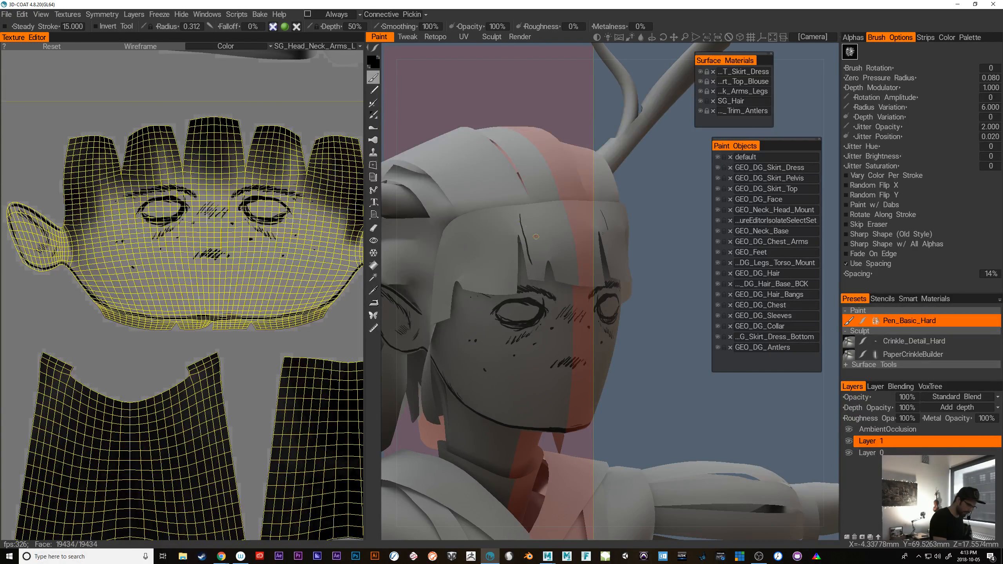
key("ctrl+z")
mouse_move(523, 210)
left_mouse_down()
mouse_move(531, 276)
mouse_move(536, 256)
mouse_move(540, 277)
left_mouse_up()
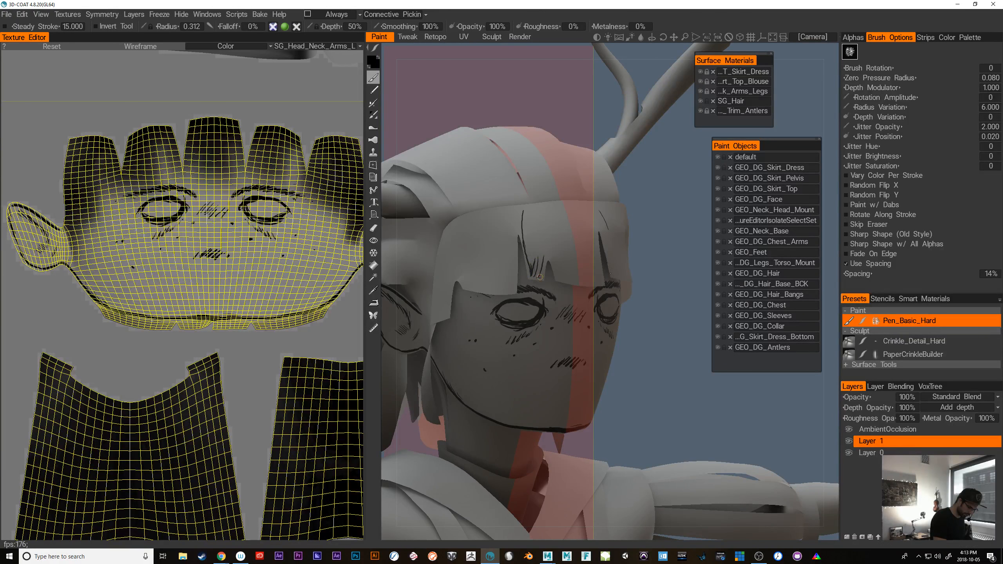
left_click_drag(549, 238, 548, 254)
left_click_drag(551, 214, 553, 266)
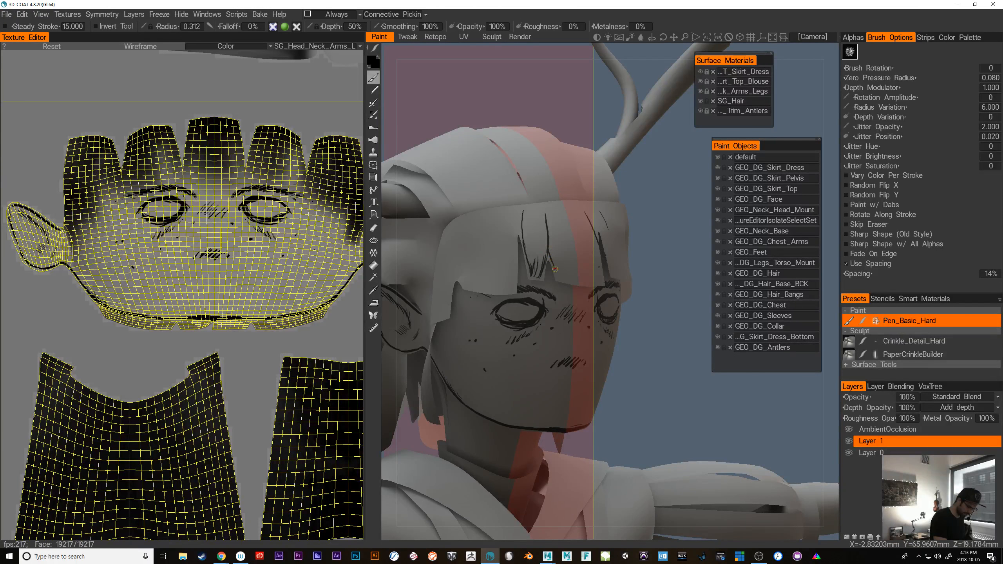
Turn off mirror symmetry and paint individual vertical strand lines on the front locks of the bangs
mouse_move(683, 399)
left_mouse_down()
mouse_move(626, 402)
mouse_move(618, 374)
left_mouse_up()
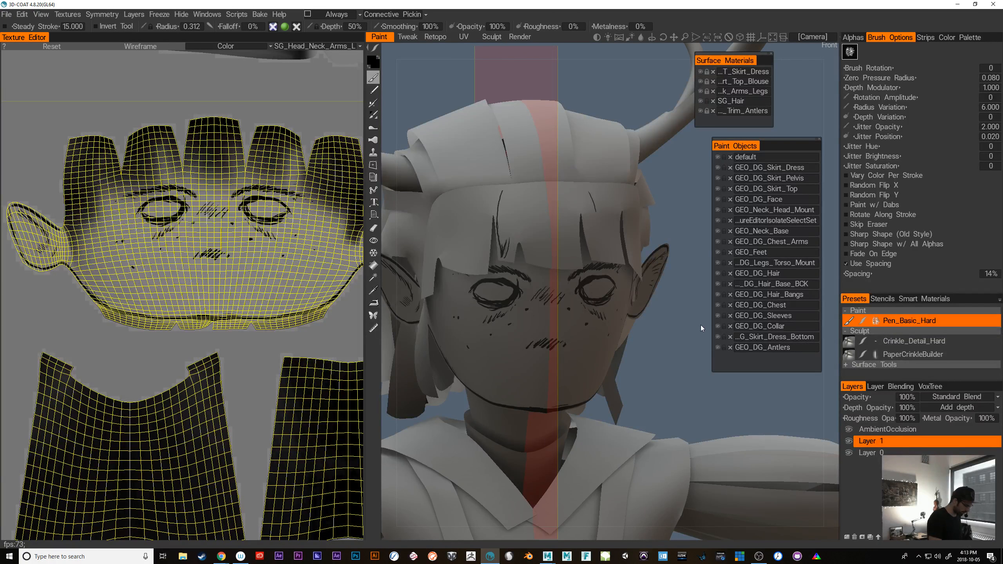
key("s")
left_click(648, 287)
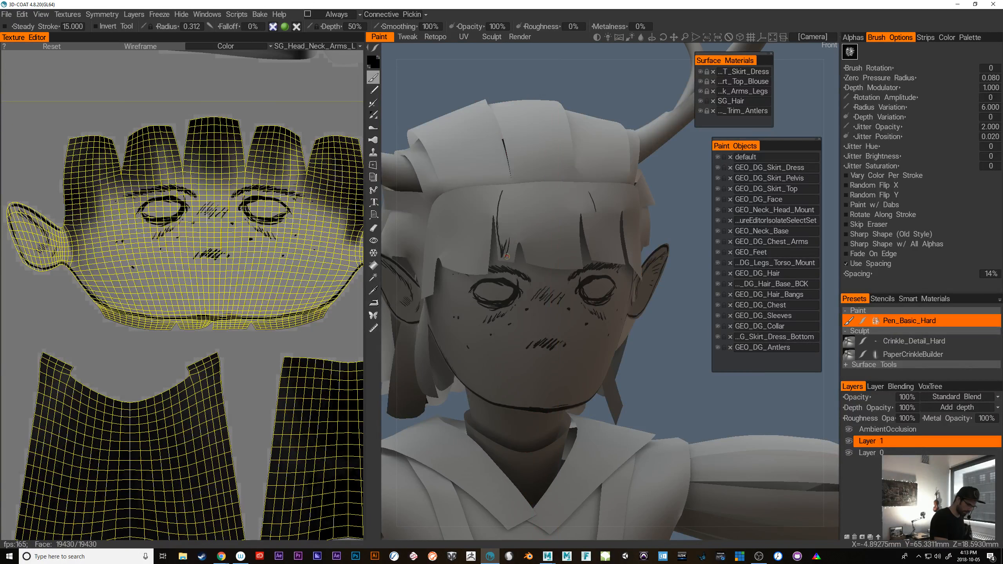
left_click_drag(518, 224, 510, 256)
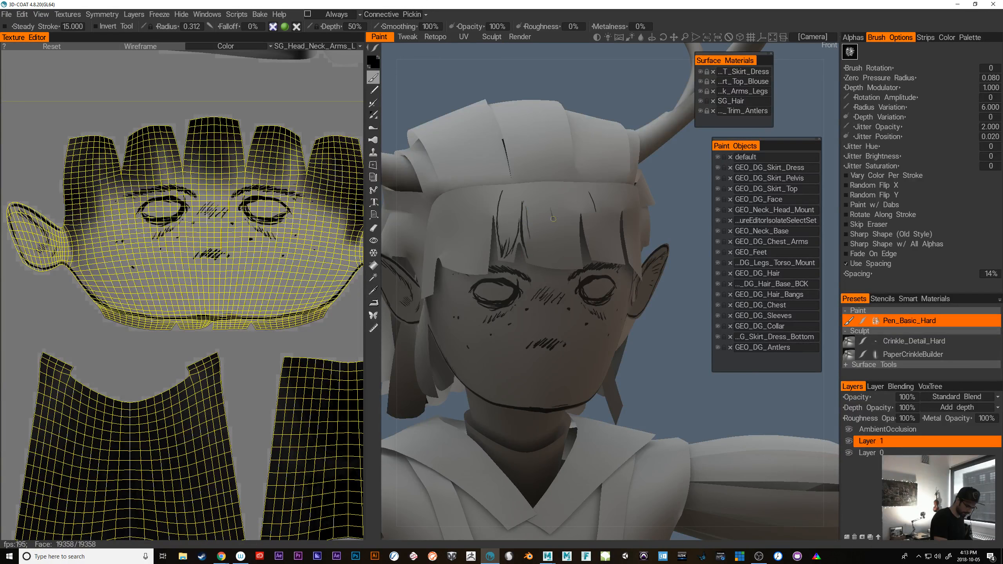
left_click_drag(553, 219, 552, 263)
left_click_drag(562, 216, 559, 256)
mouse_move(577, 207)
left_mouse_down()
mouse_move(569, 270)
mouse_move(575, 257)
left_mouse_up()
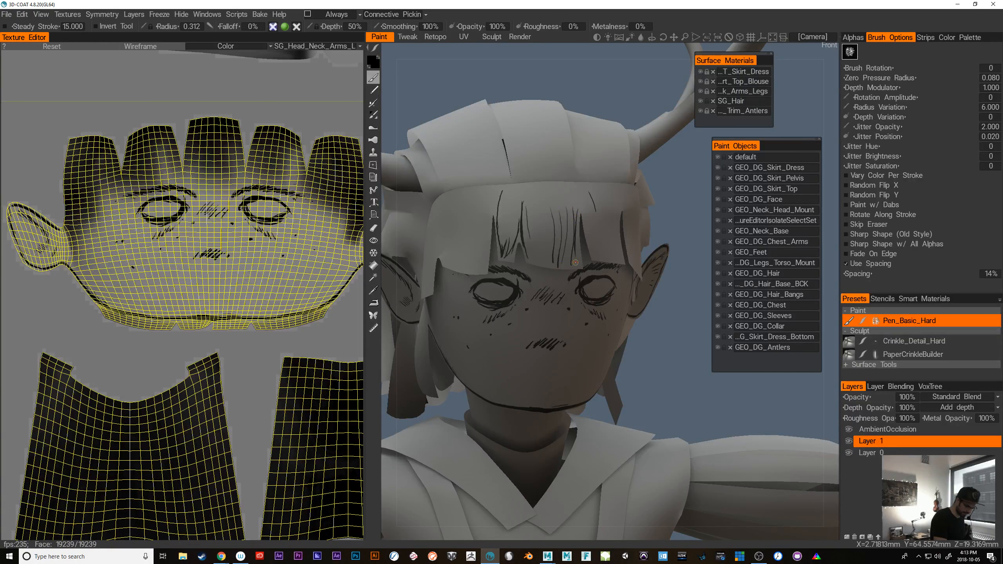
Continue the hair strand lines from the middle of the bangs toward the character's left side with long downward strokes
left_click_drag(553, 368, 504, 385, "alt")
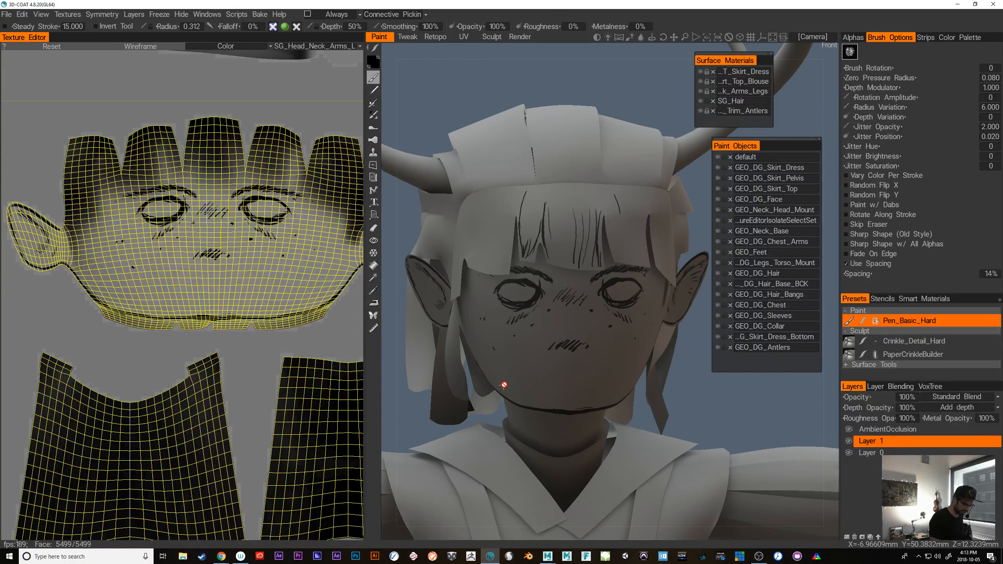
mouse_move(572, 225)
left_mouse_down()
mouse_move(567, 263)
mouse_move(679, 380)
left_mouse_up()
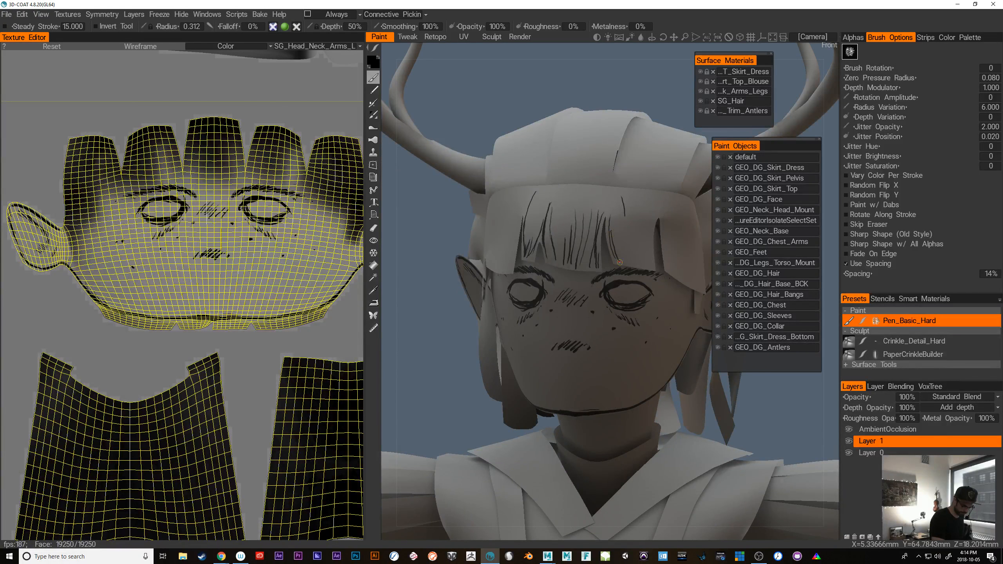
left_click_drag(621, 200, 628, 264)
left_click_drag(630, 230, 635, 267)
left_click_drag(651, 220, 647, 269)
Paint long strand lines down the outer locks of the bangs above the character's left eye and temple
left_click_drag(668, 308, 572, 292, "alt")
left_click_drag(569, 241, 582, 279)
mouse_move(593, 238)
left_mouse_down()
mouse_move(609, 297)
mouse_move(631, 309)
left_mouse_up()
left_click_drag(623, 247, 628, 290)
mouse_move(614, 222)
left_mouse_down()
mouse_move(625, 273)
mouse_move(610, 253)
mouse_move(604, 292)
left_mouse_up()
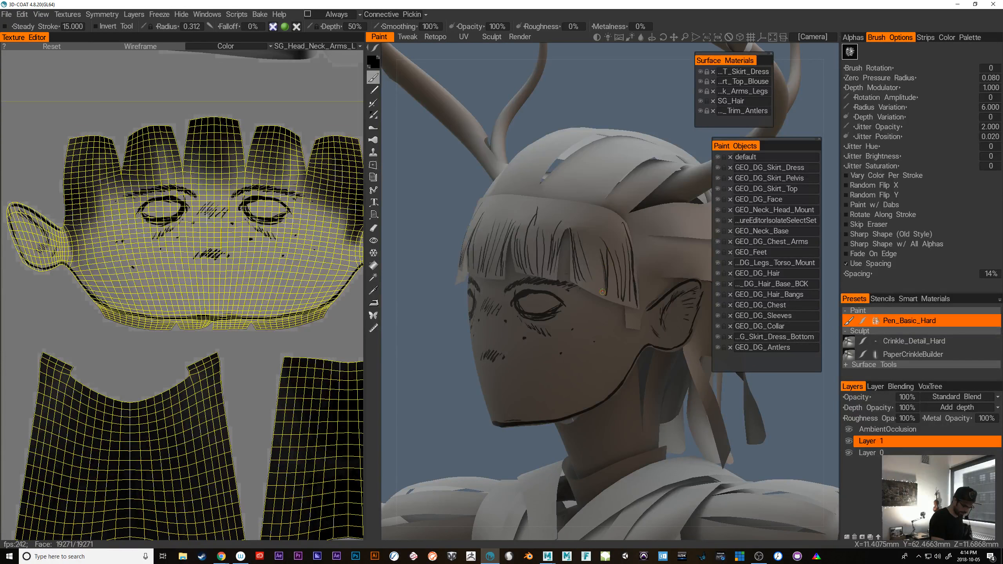
left_click_drag(598, 257, 590, 288)
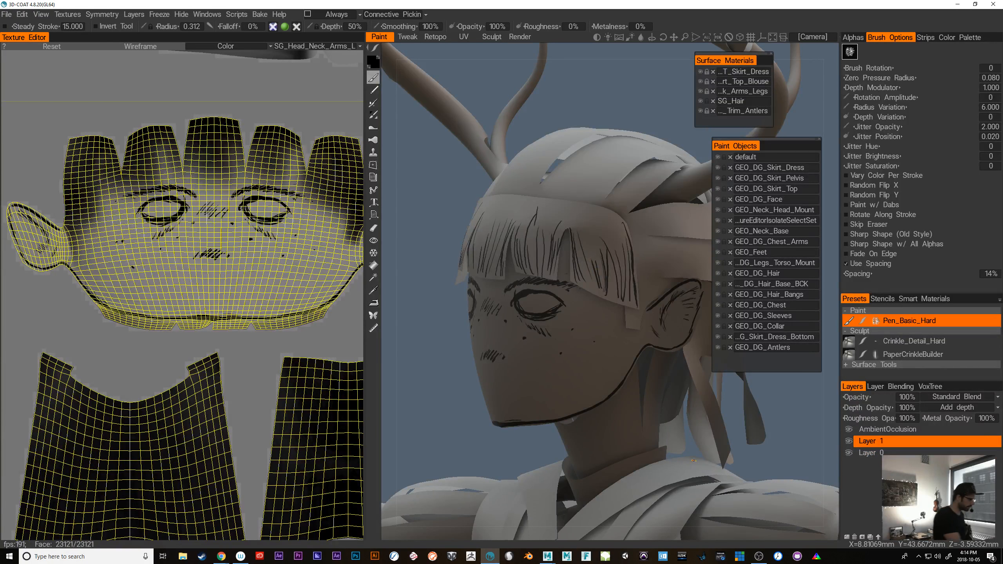
Start exporting the color/albedo map of the SG_Head_Neck_Arms_Legs UV set with png as the file type
left_click(6, 14)
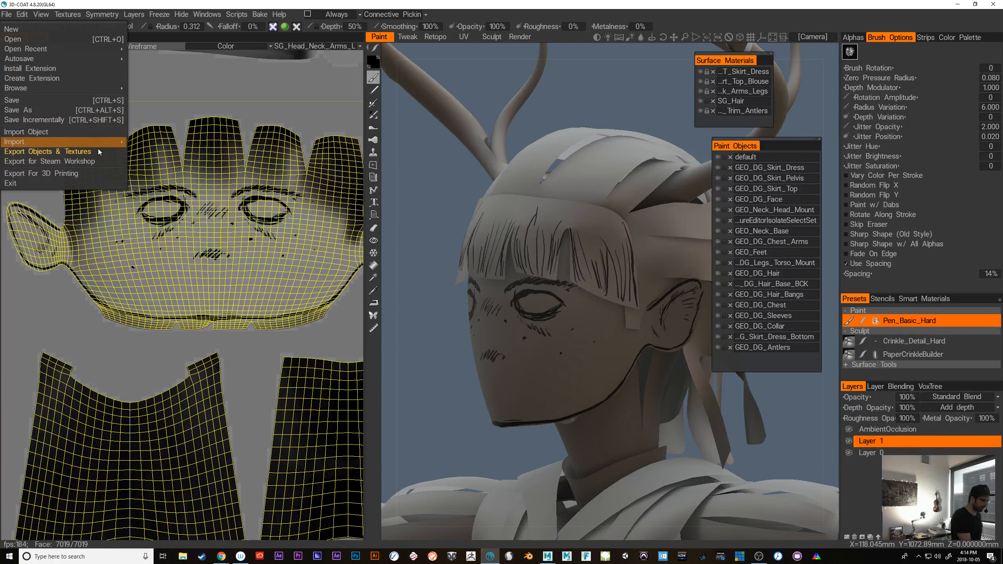
left_click(67, 14)
mouse_move(79, 48)
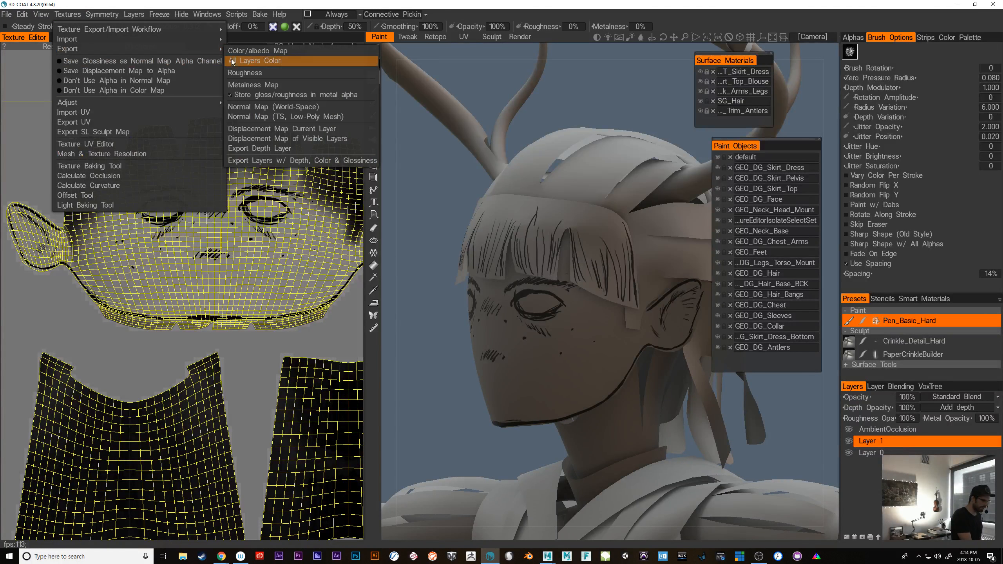
left_click(320, 52)
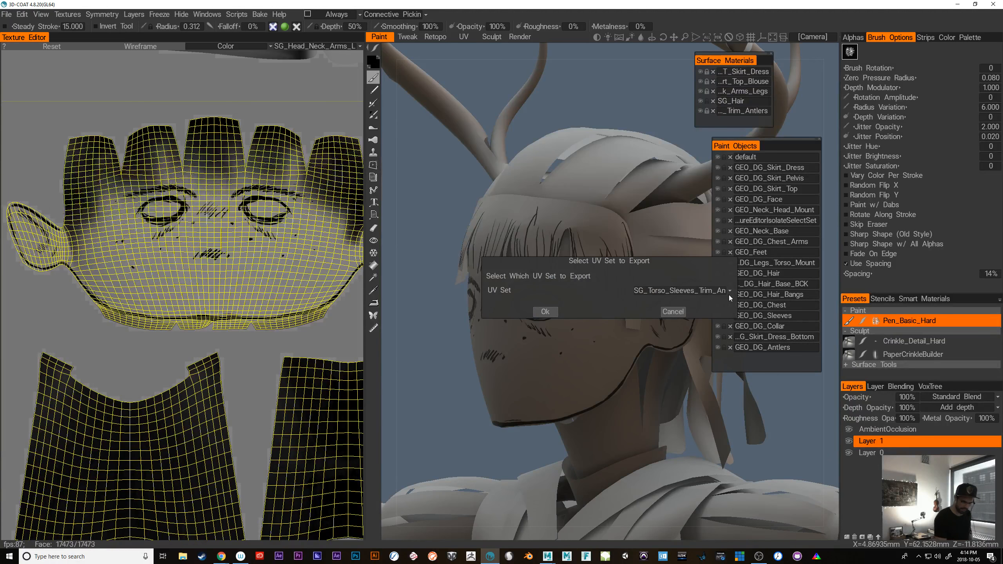
left_click(729, 291)
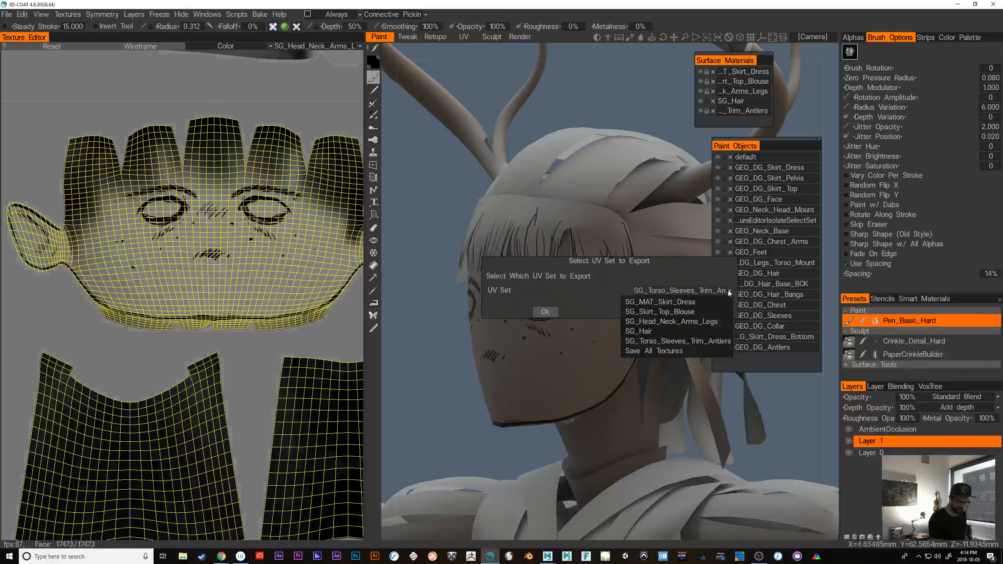
left_click(713, 322)
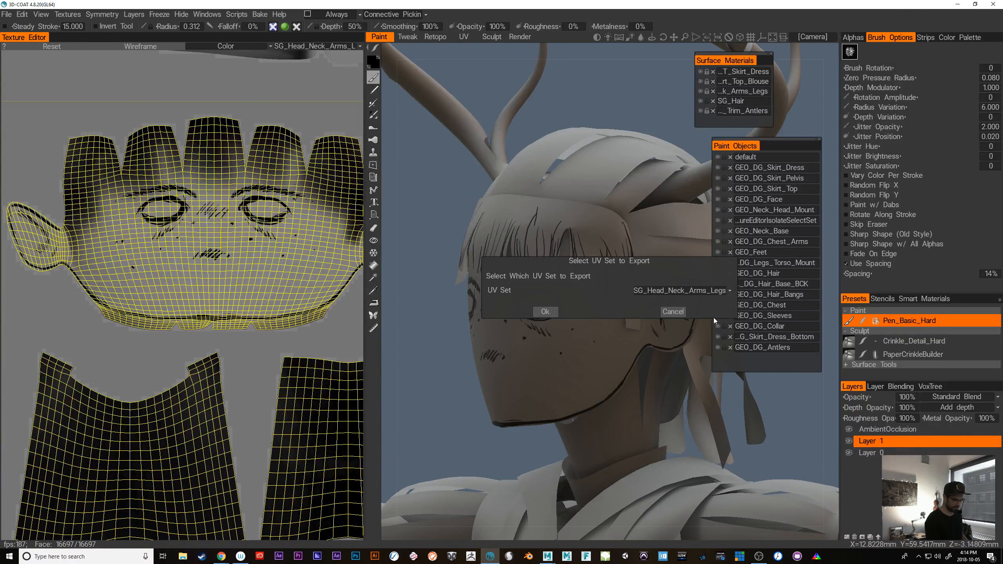
left_click(547, 312)
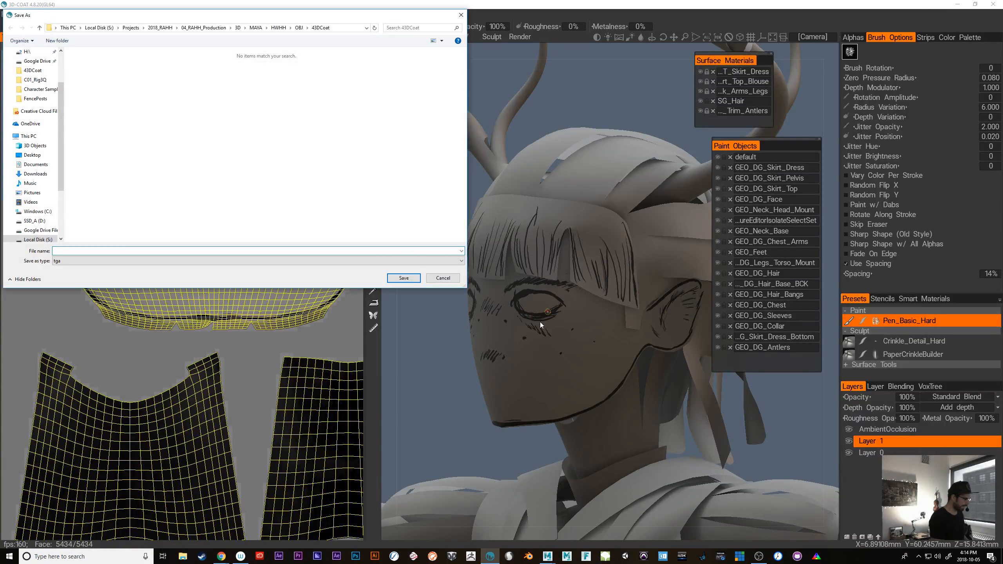
left_click(118, 260)
left_click(70, 284)
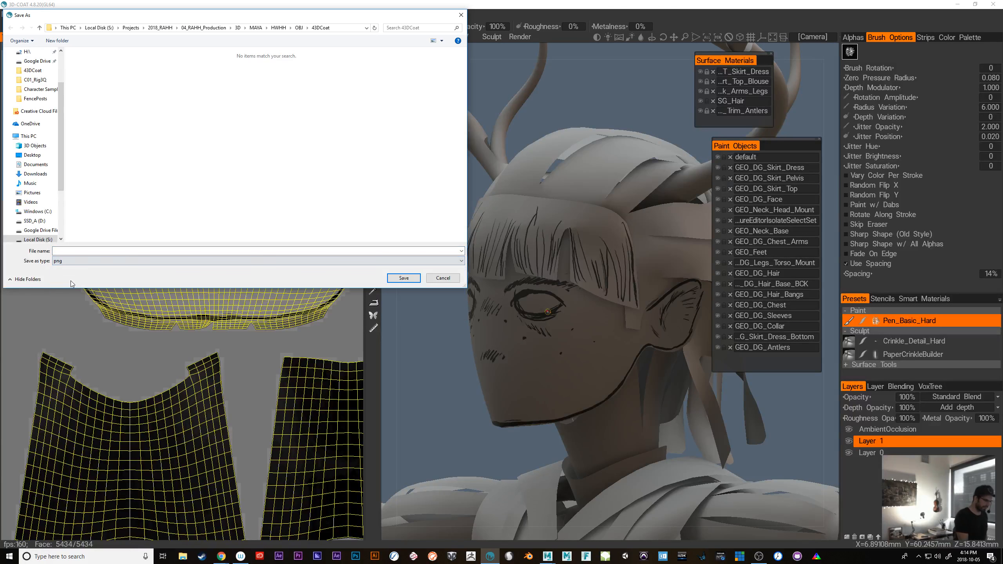
Browse the export location to the Characters folder inside HWHH's 3DCoat folder
left_click(299, 28)
left_click(279, 28)
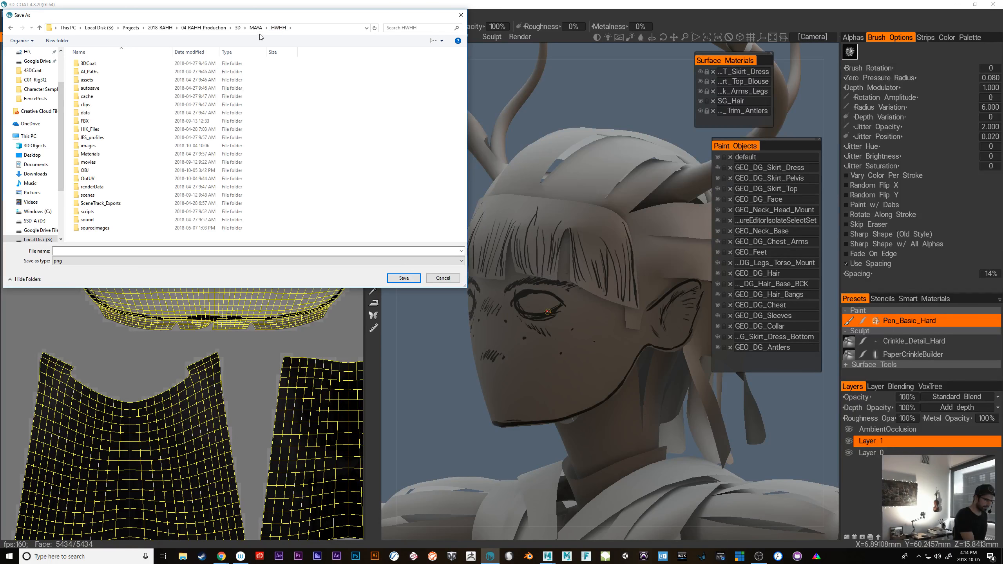
left_click(256, 27)
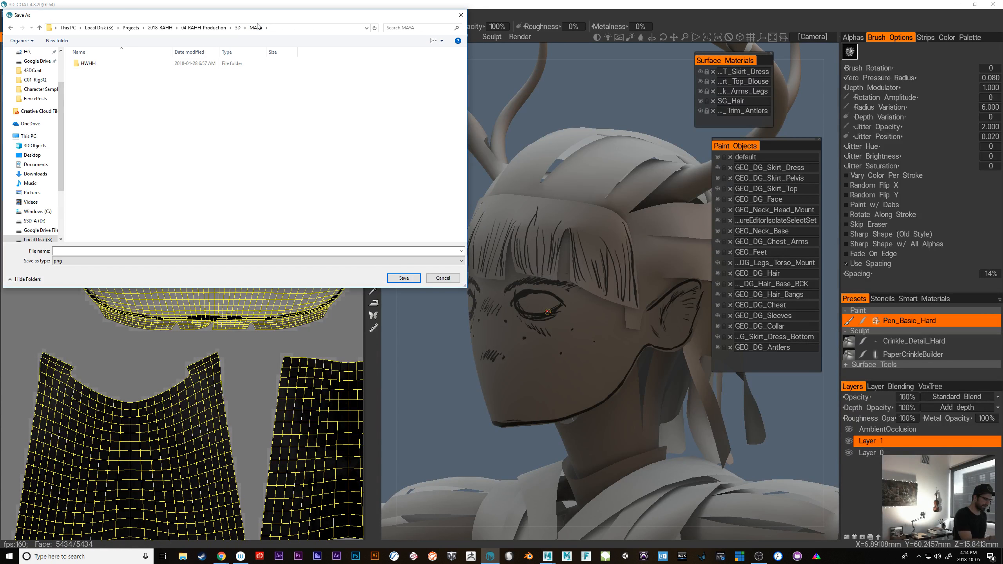
double_click(91, 63)
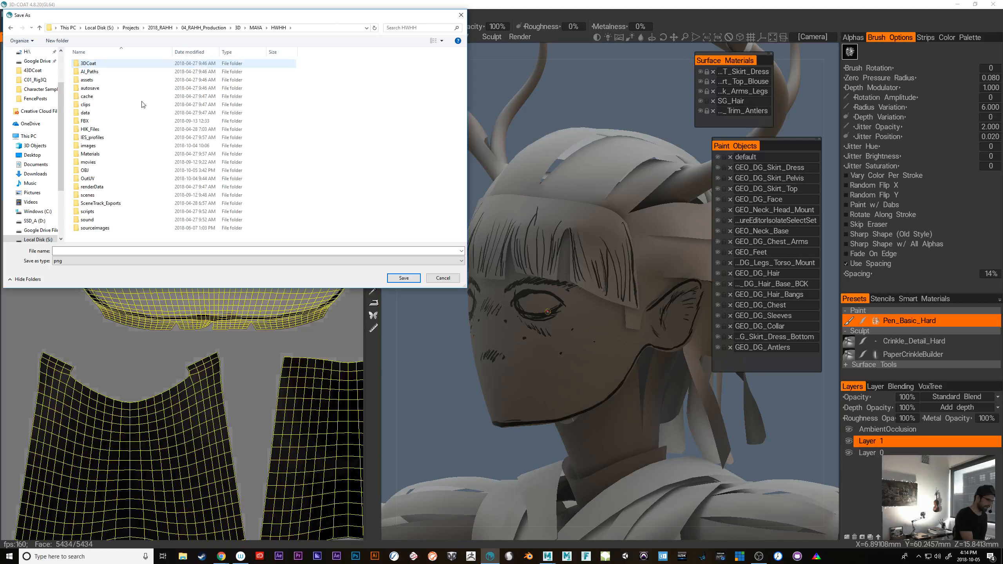
double_click(99, 65)
double_click(96, 65)
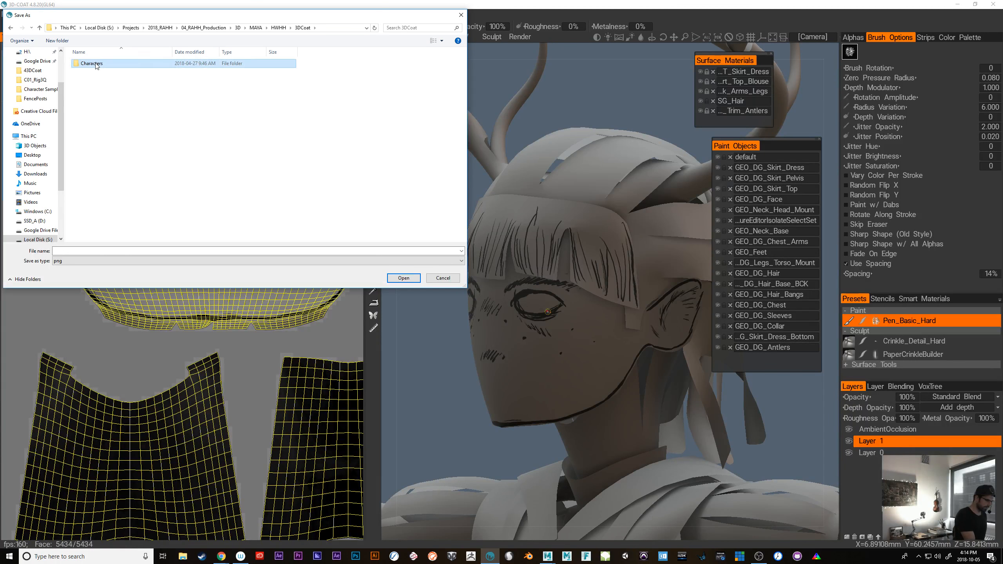
Create a folder named DeerGirl inside Characters and open it
right_click(91, 92)
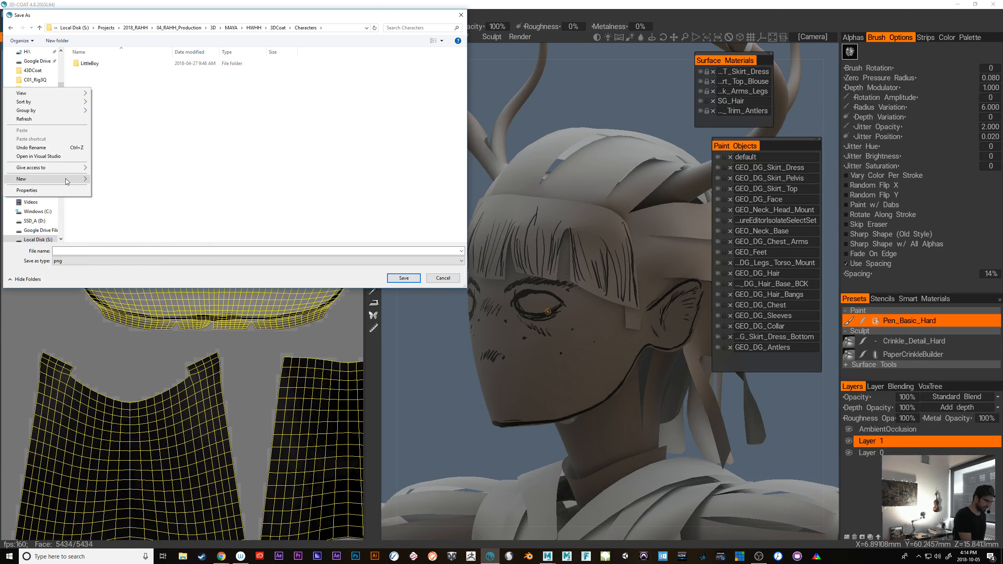
mouse_move(91, 179)
left_click(127, 179)
type("D")
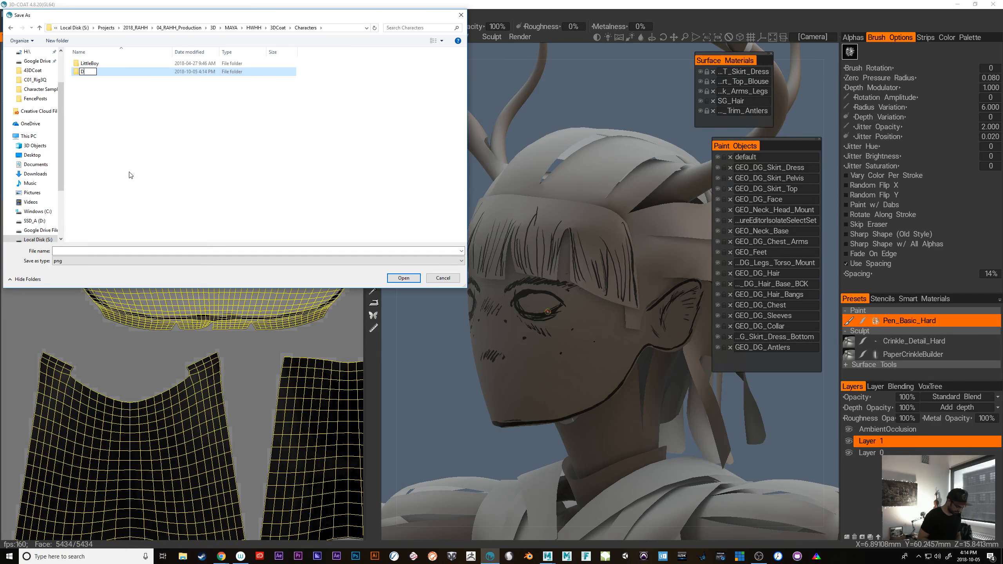
type("eerGirl")
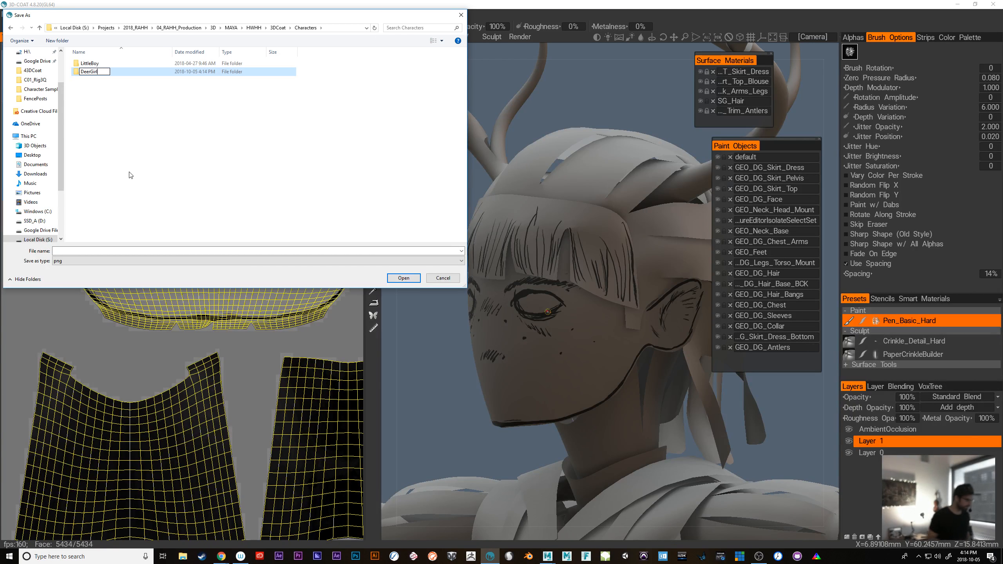
key("Return")
key("Return")
Create an Exports folder inside DeerGirl and save the color map there under a name beginning with FaceNec
right_click(78, 106)
mouse_move(128, 196)
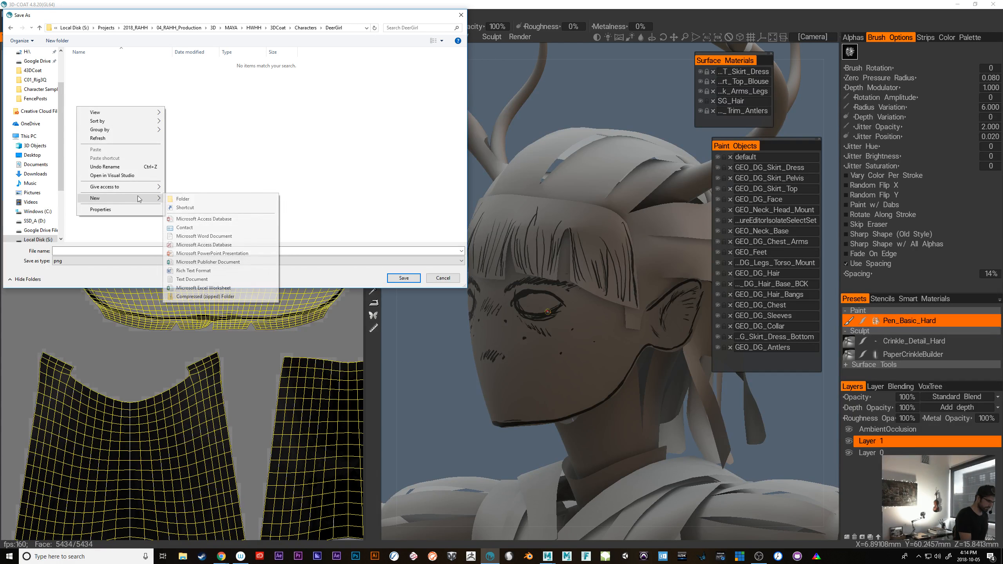
left_click(190, 197)
type("Exp")
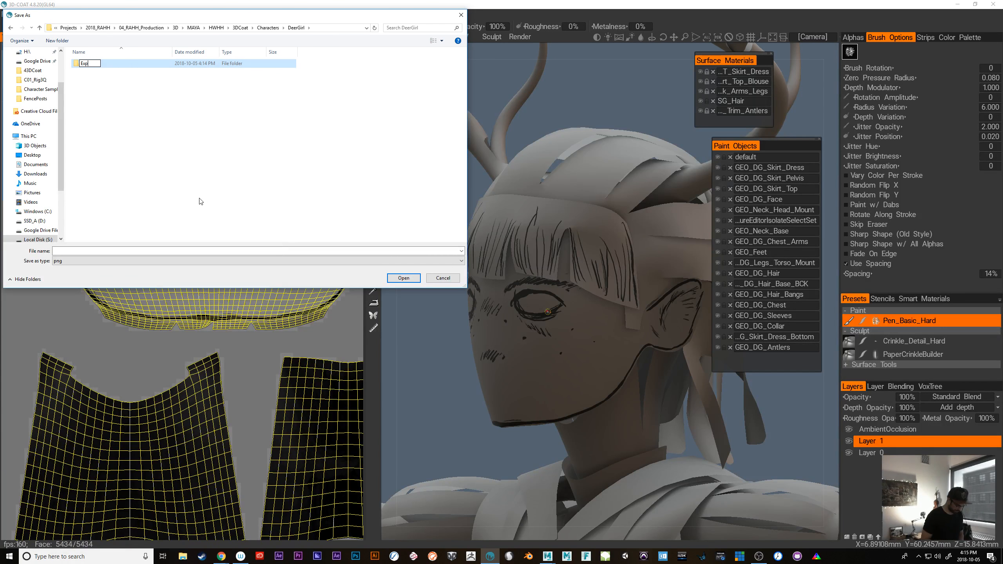
key("Return")
key("Return")
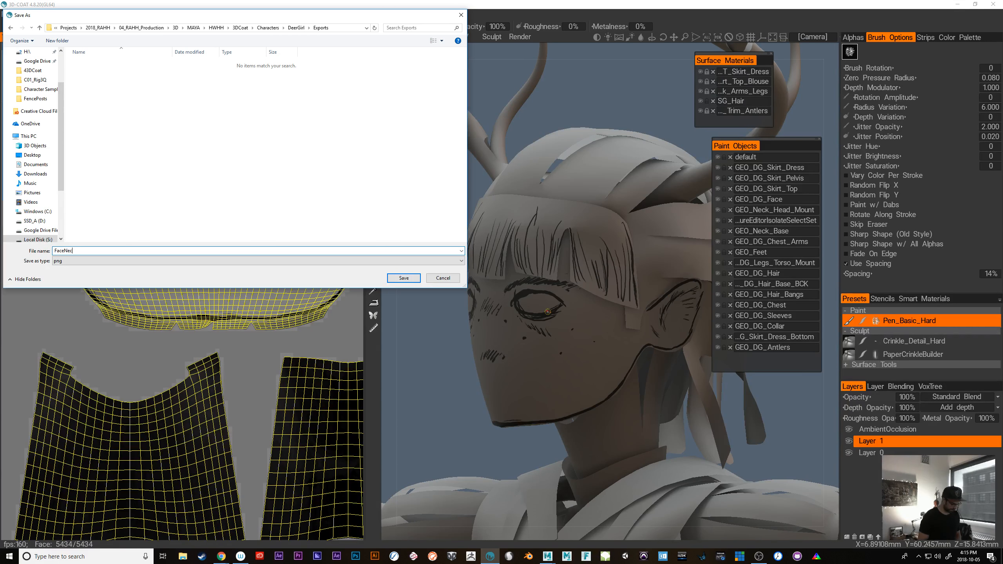
key("Return")
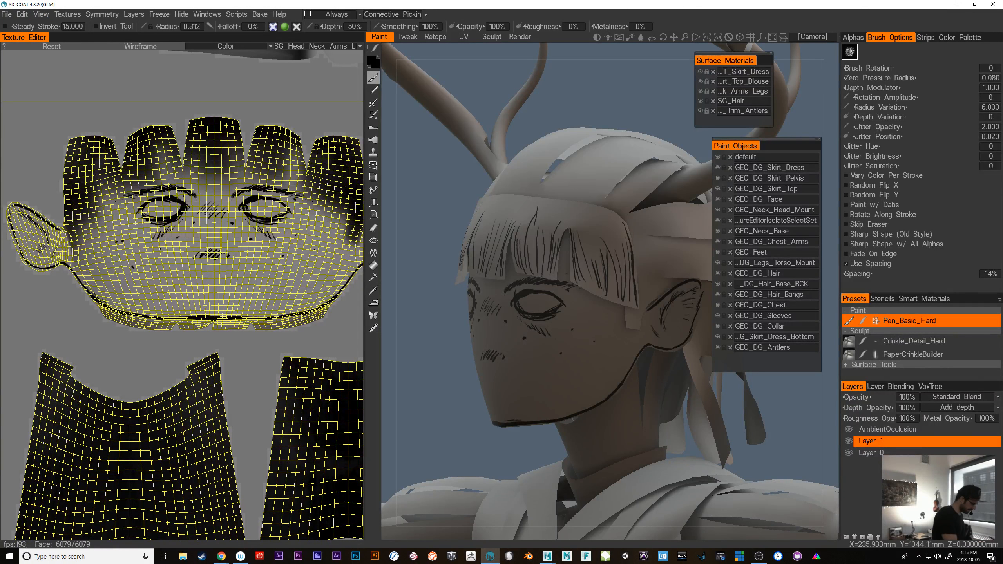
Start saving the project and browse to the DeerGirl folder under 3DCoat's Characters folder
key("ctrl+s")
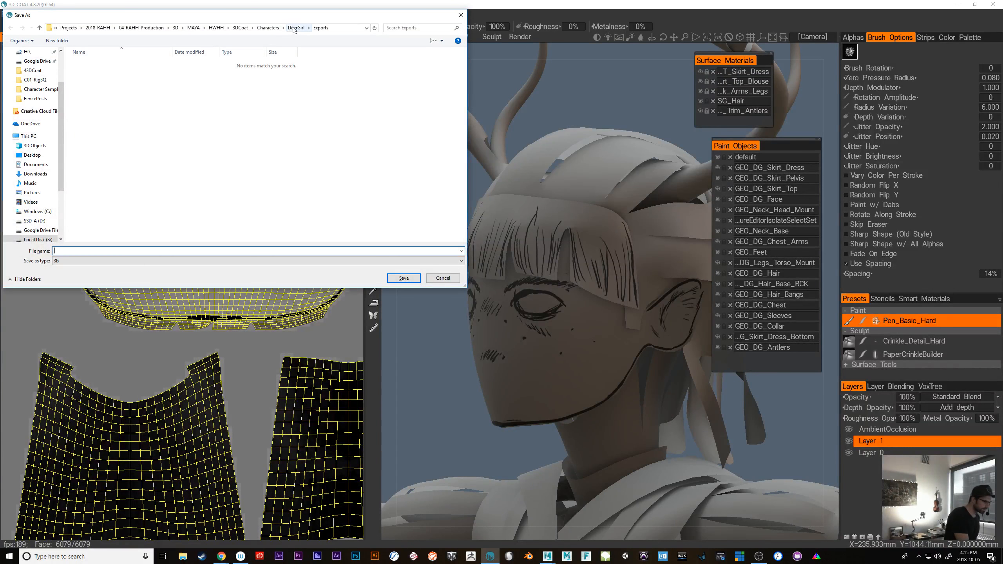
left_click(240, 28)
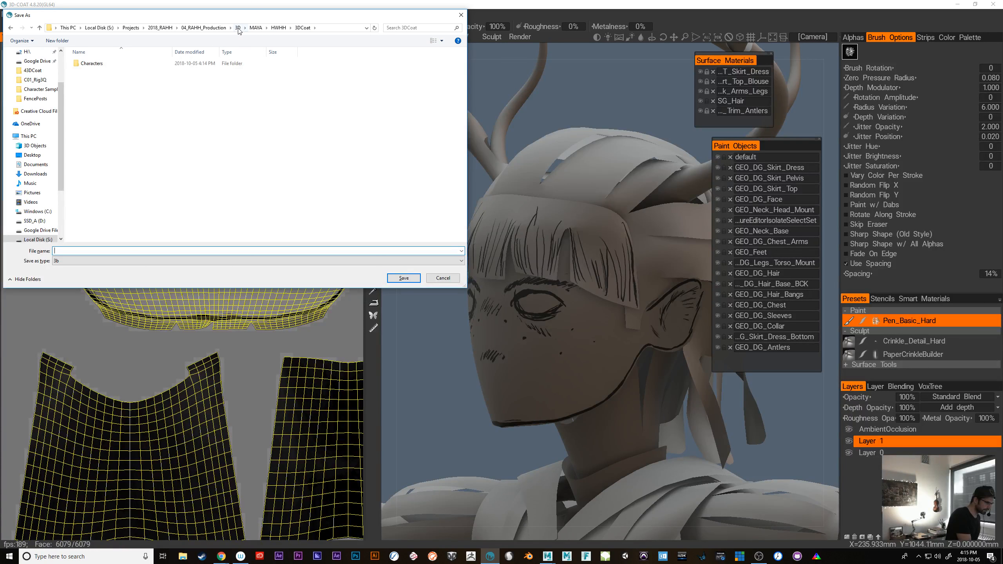
left_click(237, 28)
double_click(95, 81)
double_click(98, 65)
double_click(98, 64)
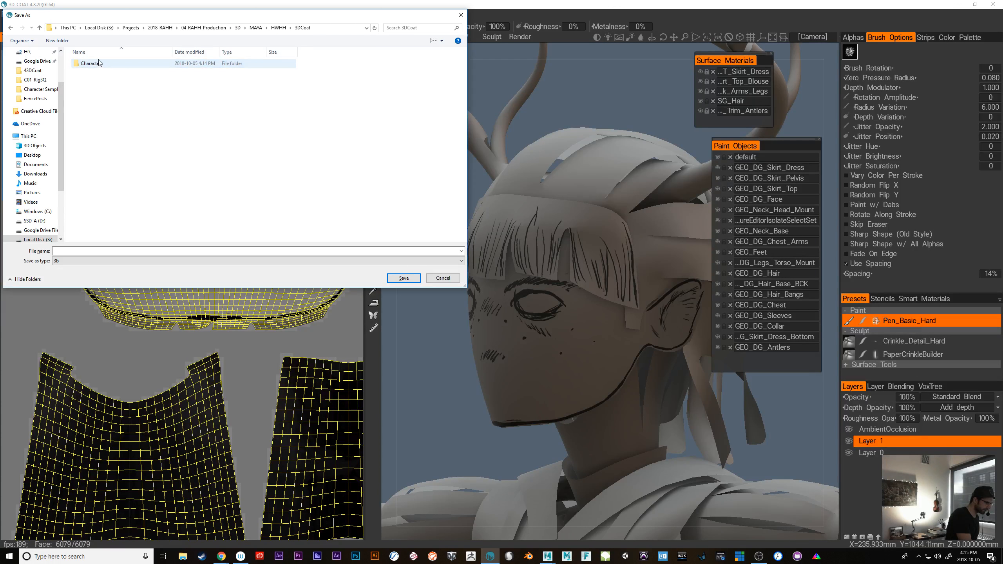
double_click(97, 65)
left_click(97, 64)
double_click(97, 64)
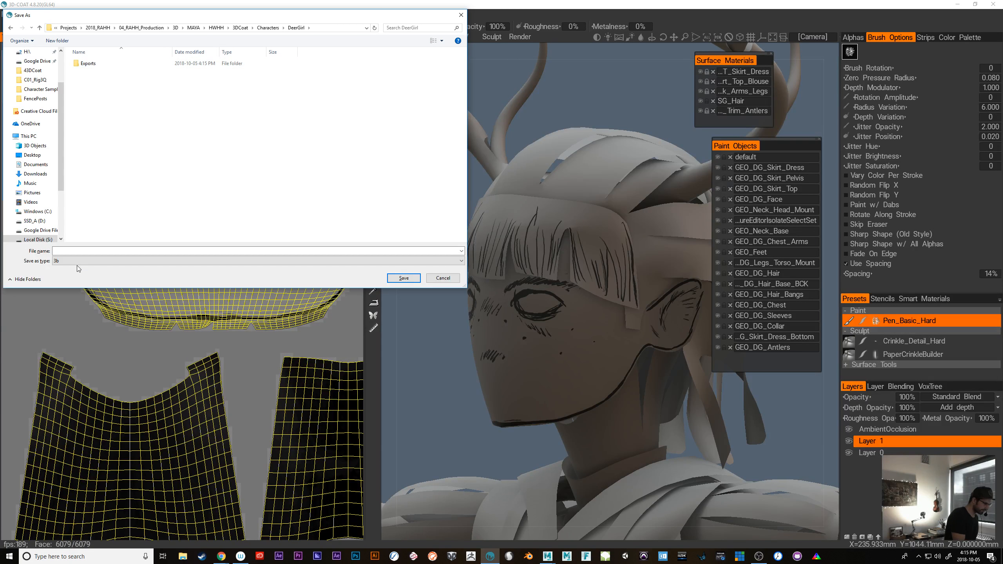
Save the project as DeerGirl.001 in 3b format
left_click(79, 250)
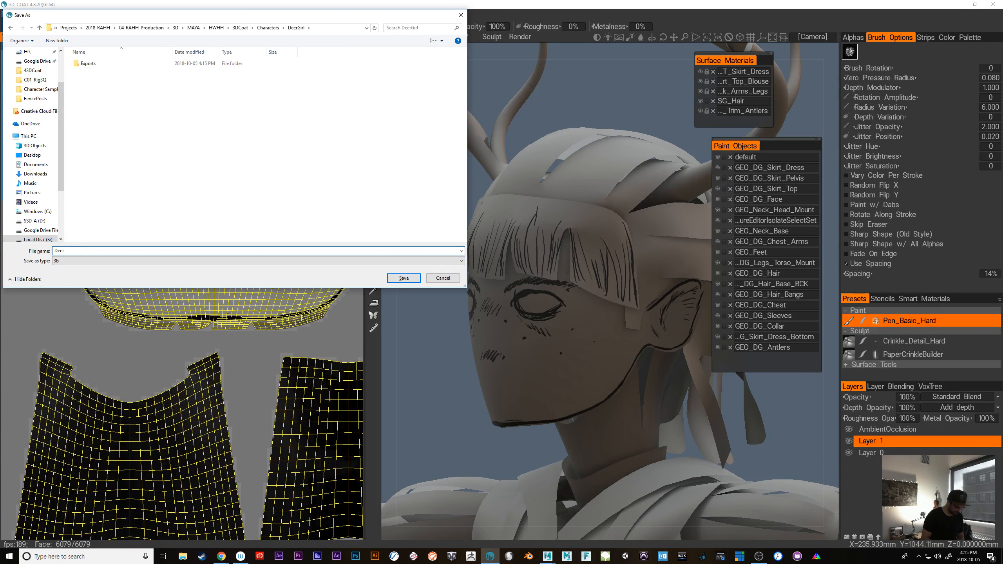
type("DeerGirl")
type("_001")
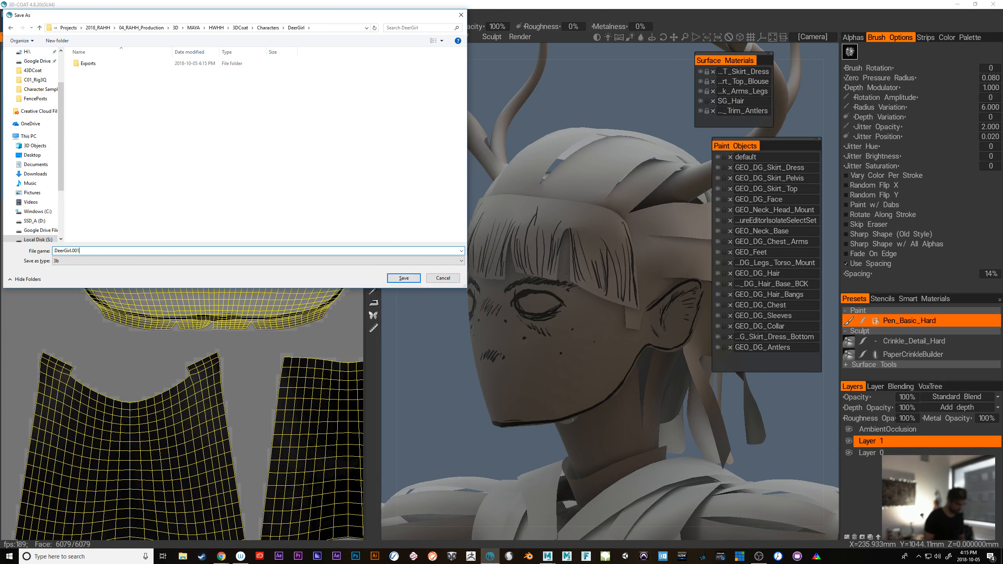
key("Return")
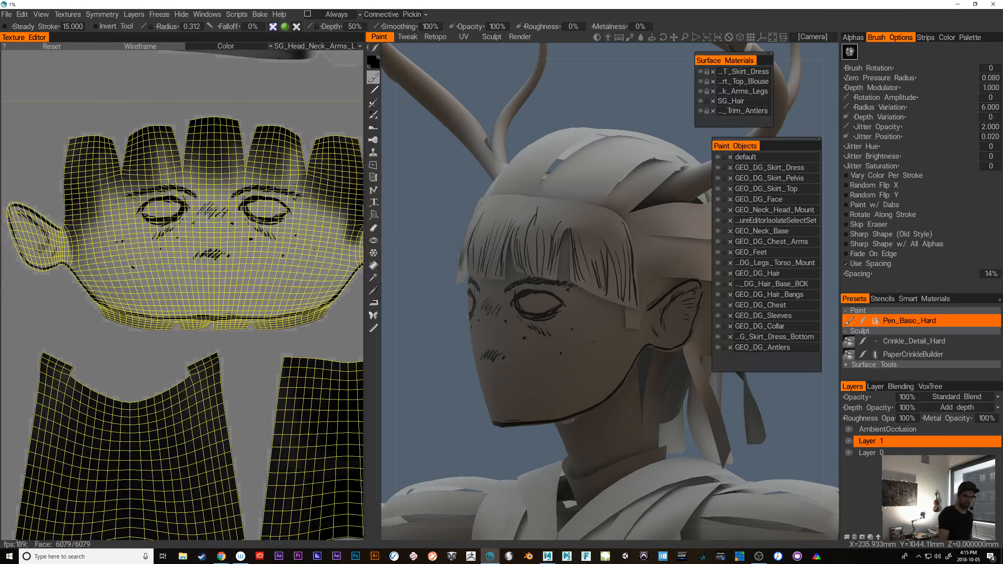
Minimize 3D-Coat and launch Rebelle 3
left_click(959, 4)
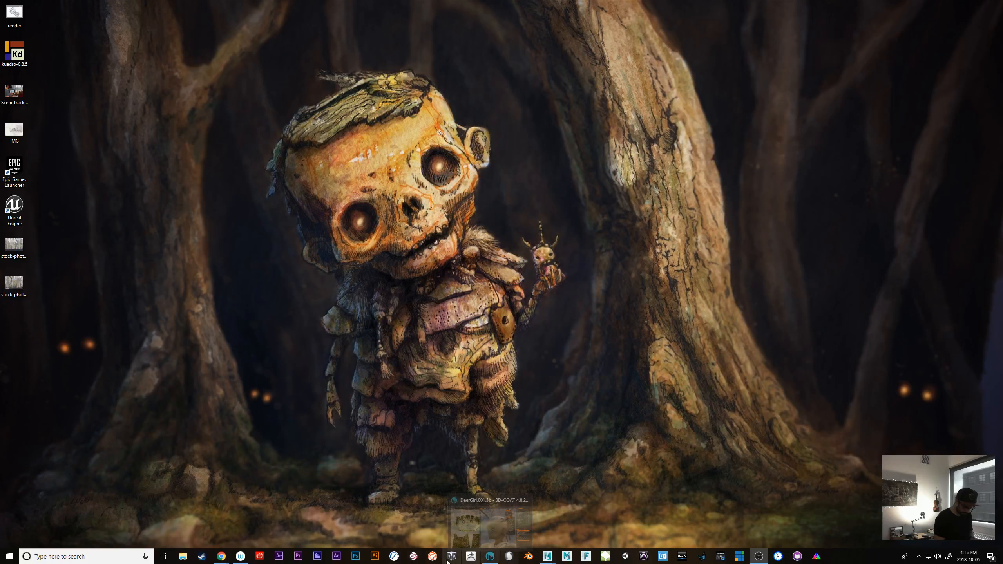
left_click(393, 556)
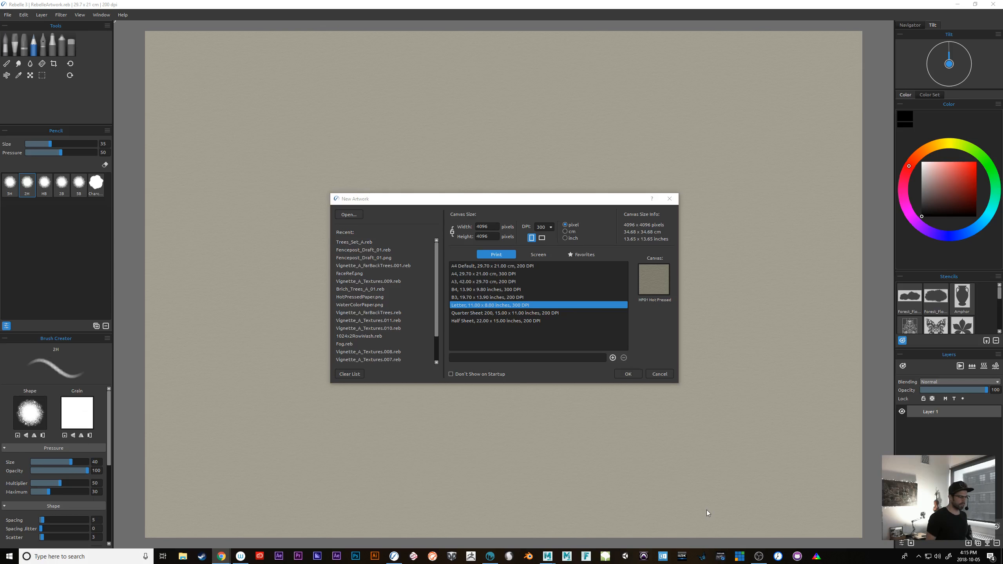
Create a new 4096 by 4096 pixel artwork at 300 DPI and start importing an image
left_click(629, 375)
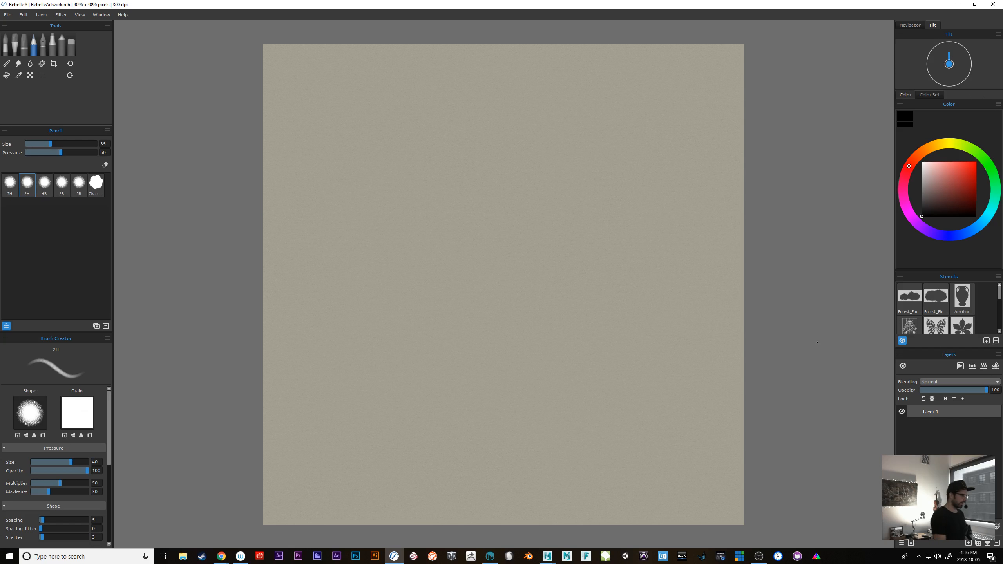
left_click(7, 16)
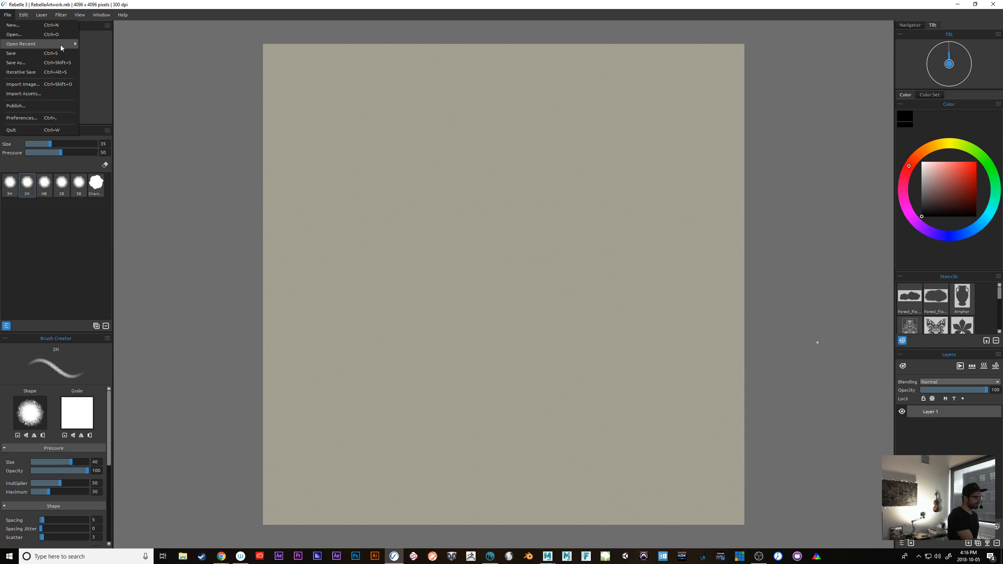
mouse_move(60, 40)
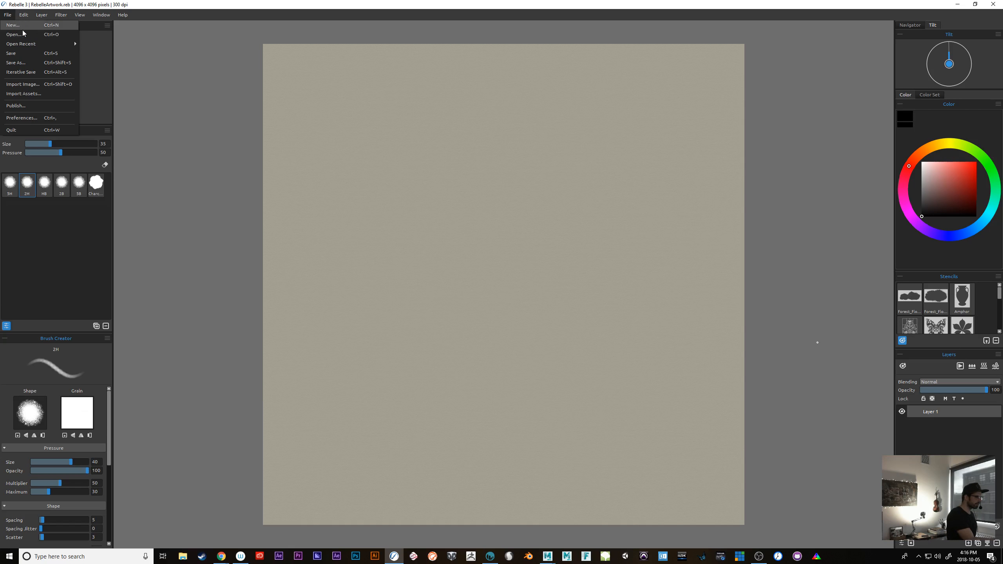
left_click(52, 84)
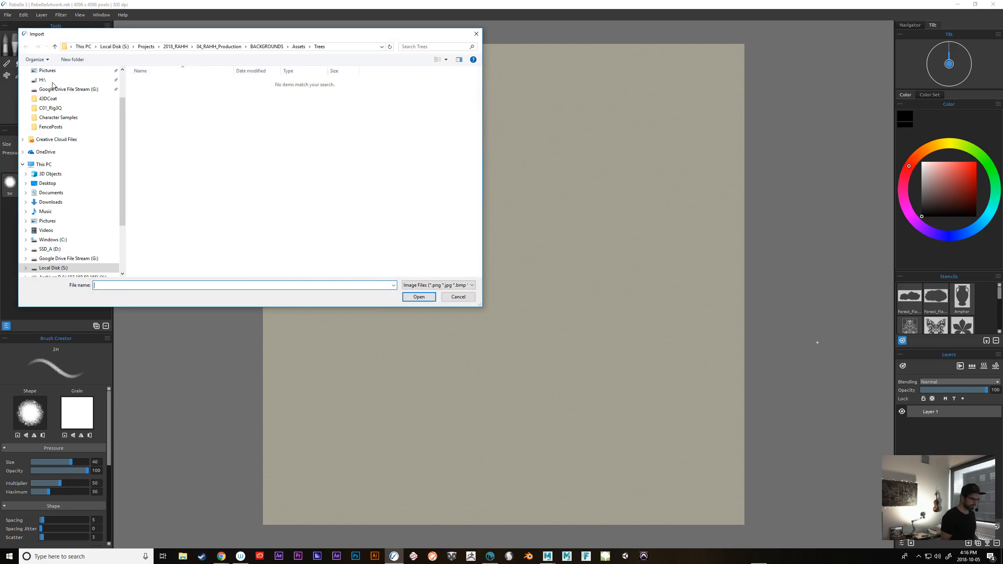
Import the FaceNeck image from the Exports folder inside 3DCoat's Characters/DeerGirl folder of the HWHH Maya project
left_click(237, 47)
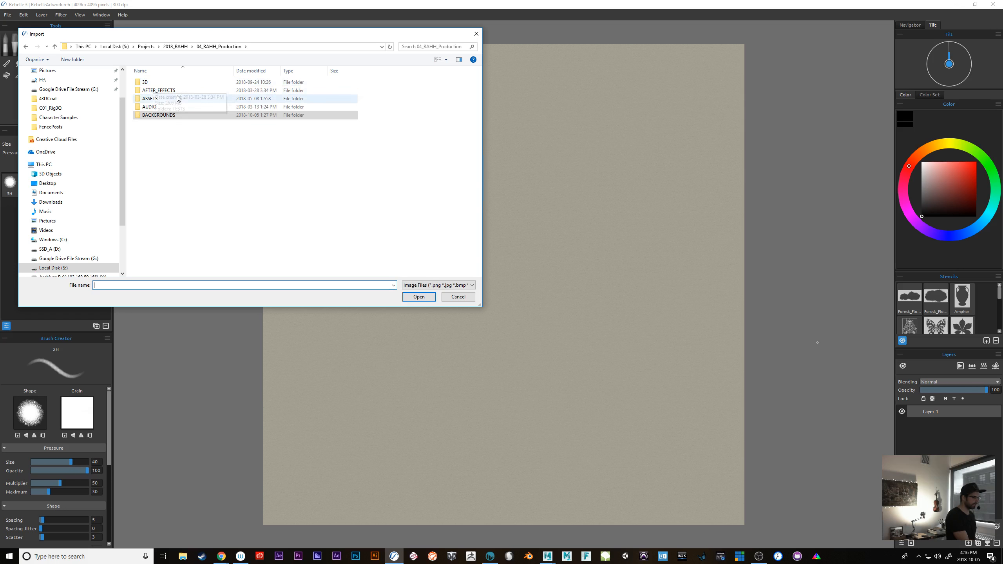
double_click(147, 83)
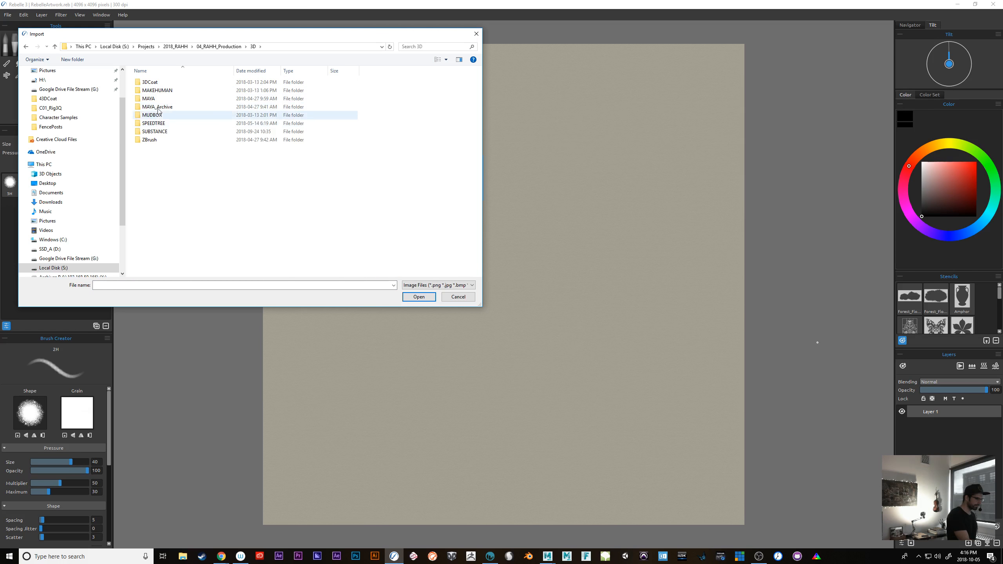
double_click(159, 99)
left_click(154, 84)
double_click(153, 84)
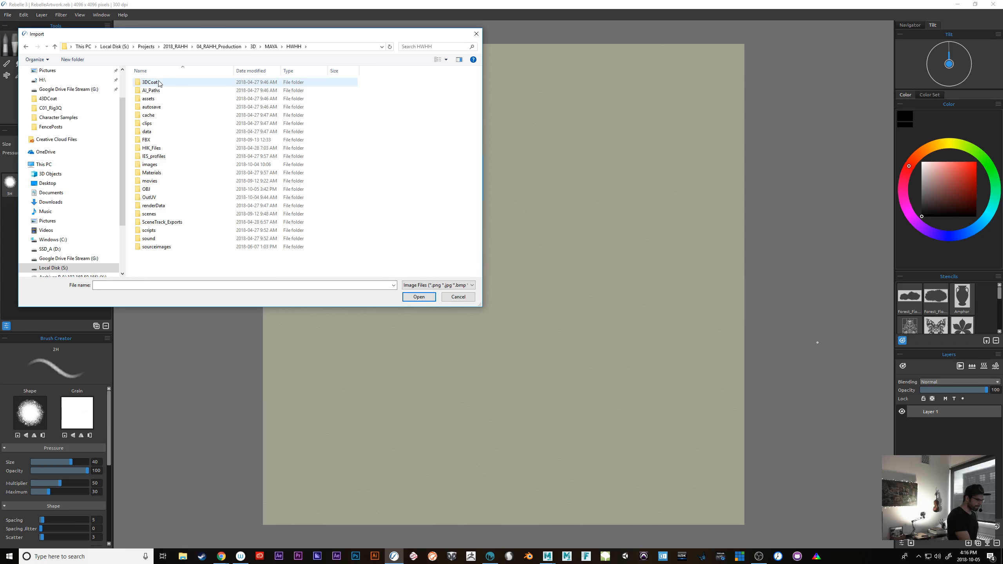
double_click(160, 83)
double_click(169, 85)
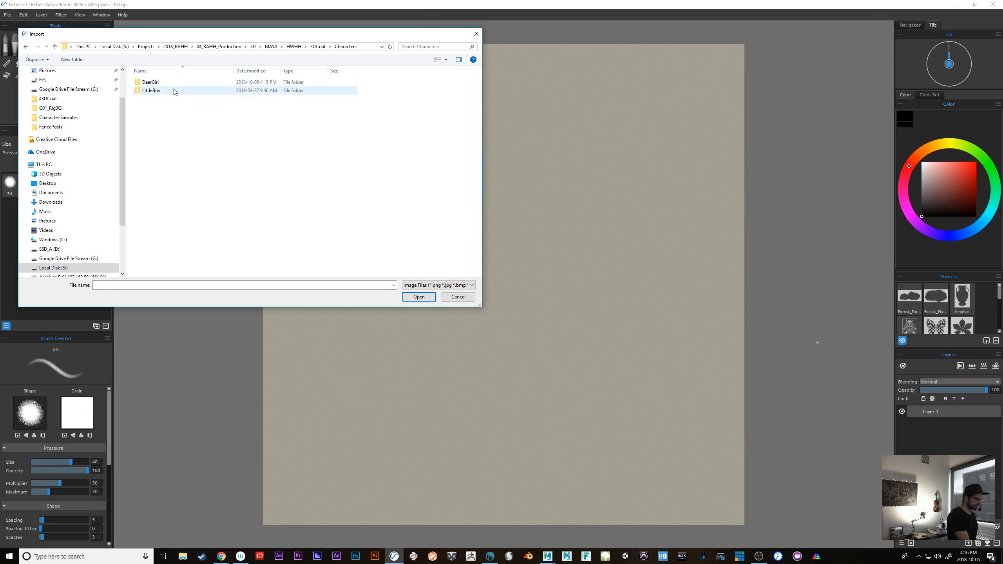
double_click(158, 83)
double_click(156, 84)
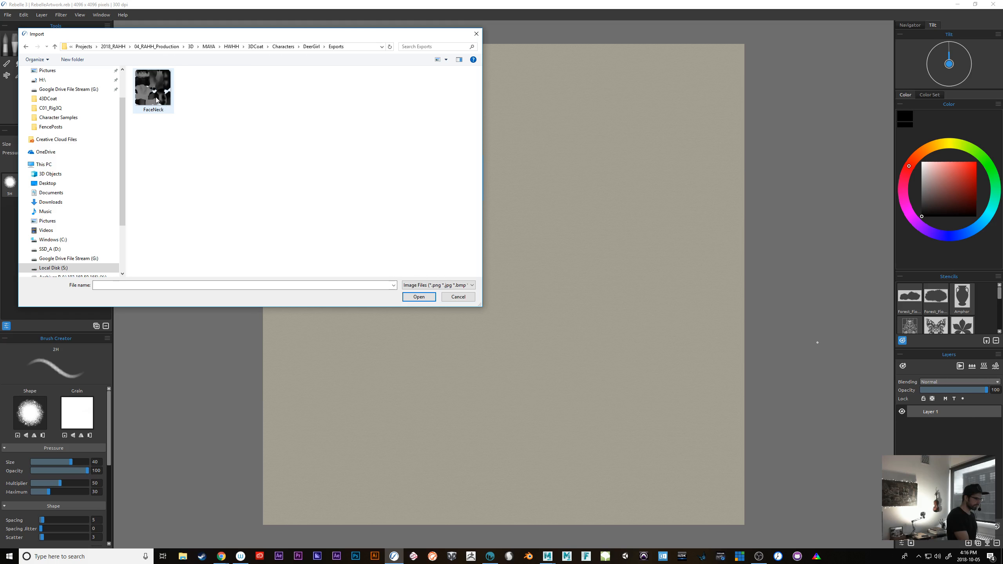
double_click(158, 99)
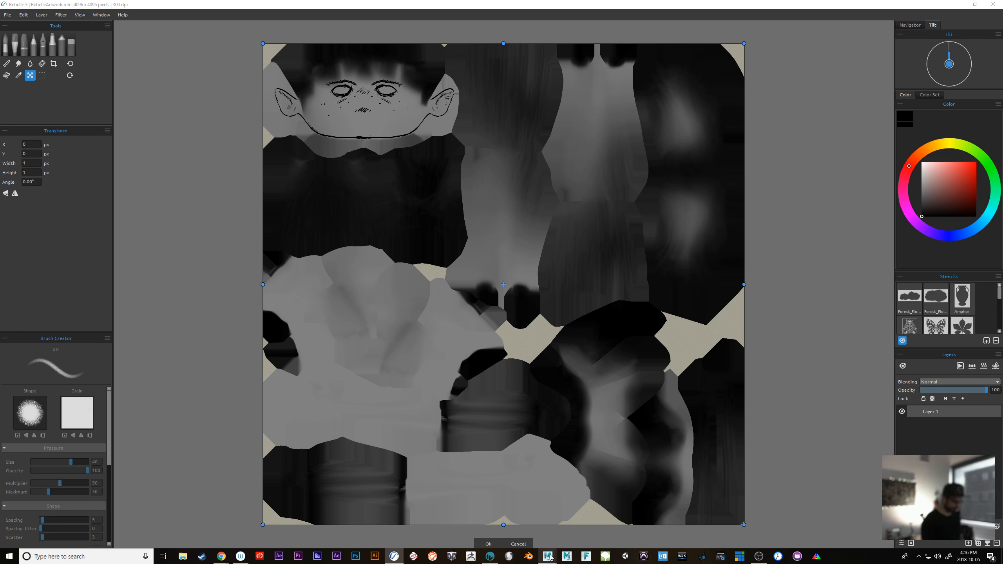
Switch to Maya, clear the selection and open the Hypershade
left_click(593, 521)
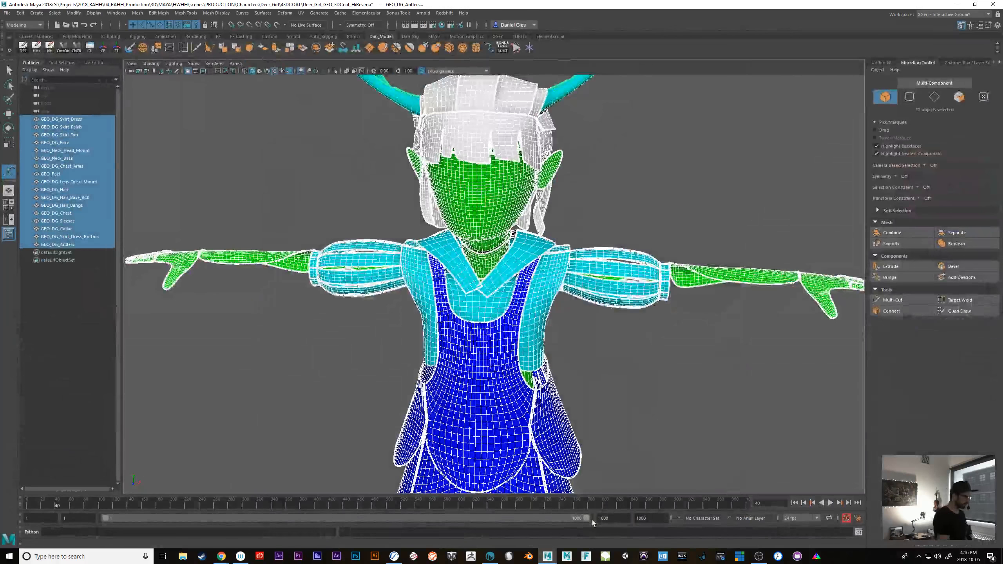
left_click(152, 157)
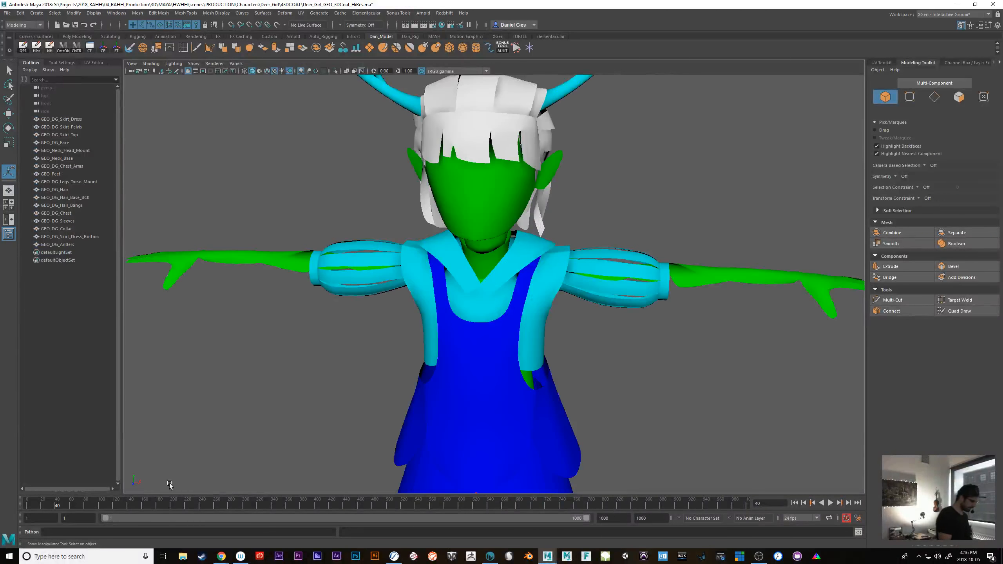
key("space")
left_click(339, 279)
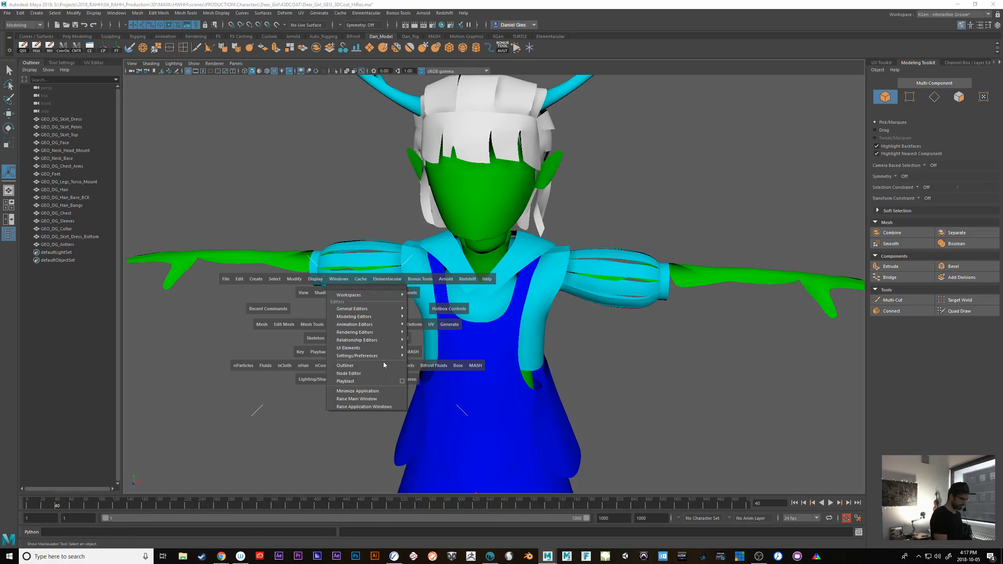
mouse_move(375, 332)
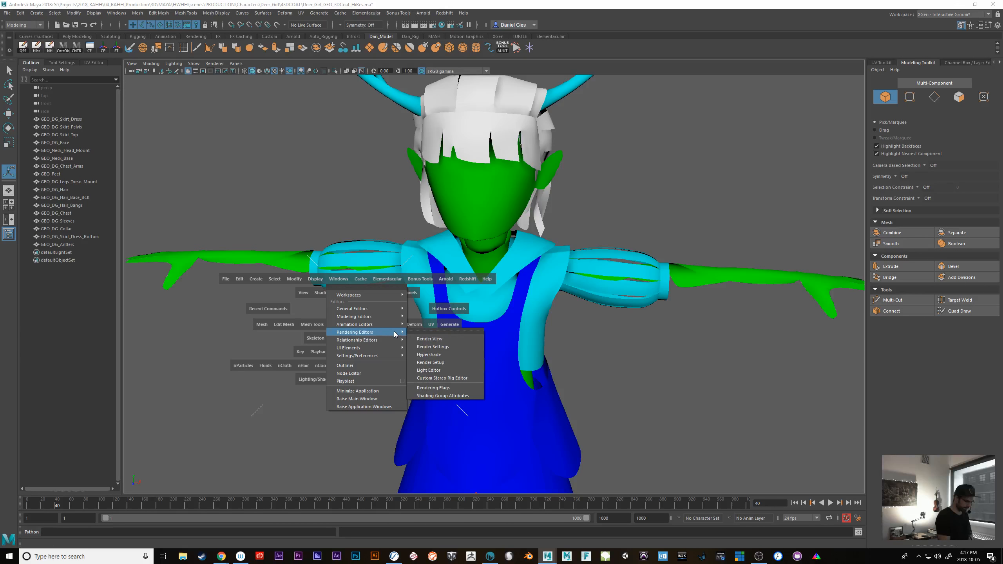
left_click(454, 359)
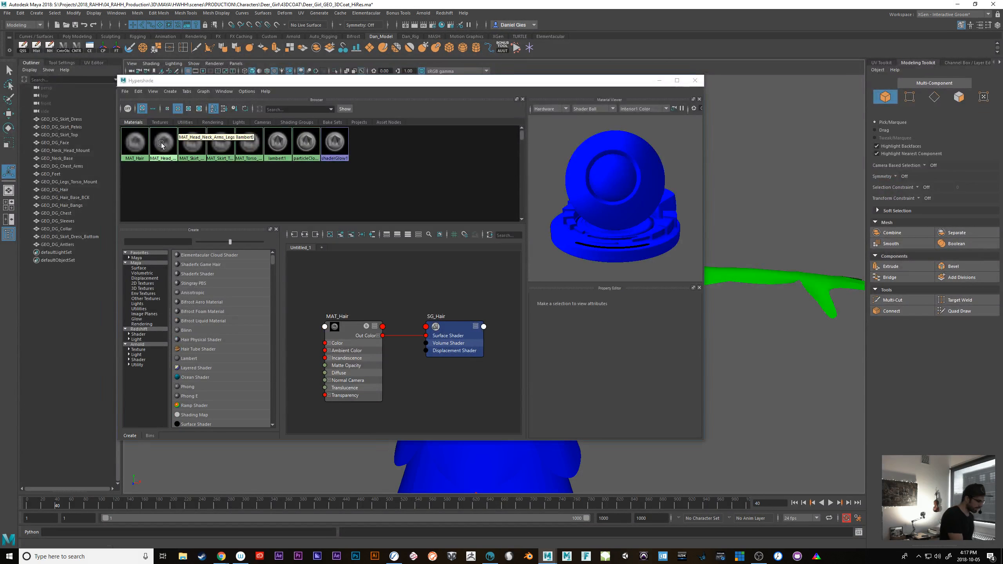
Select all objects that use the MAT_Head_Neck_Arms_Legs material and minimize the Hypershade
right_click(161, 146)
left_click(221, 143)
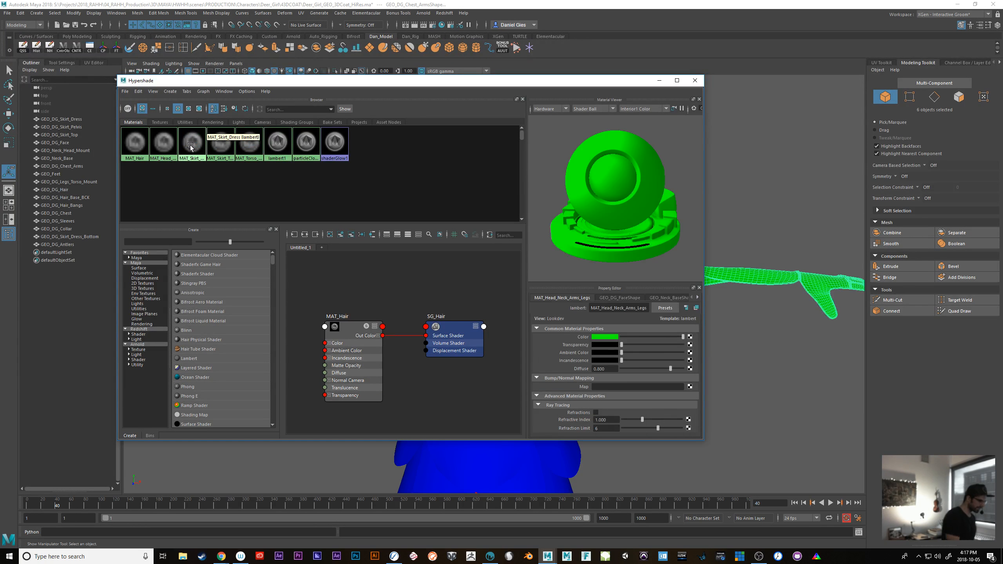
left_click(660, 81)
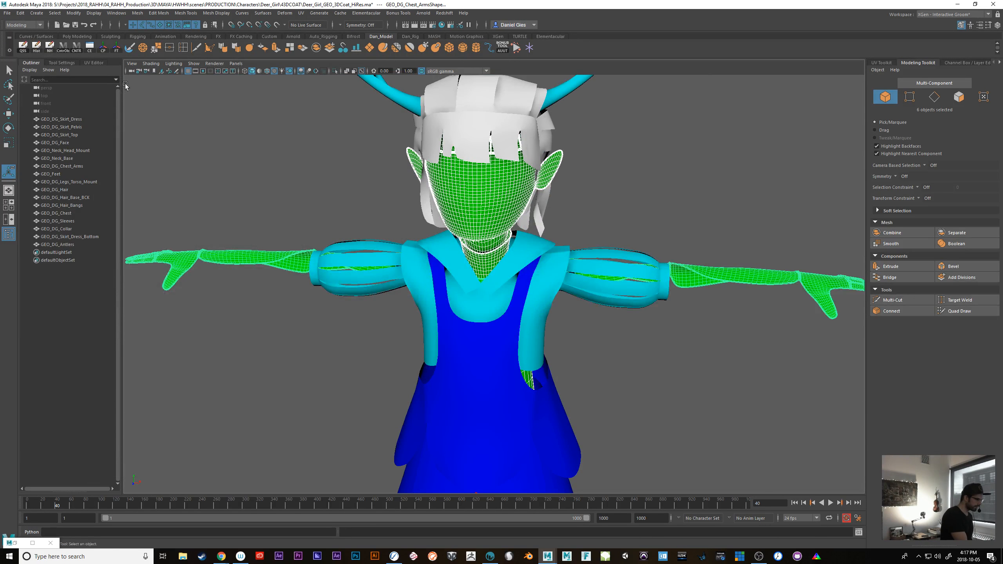
Show the complete UV layout of the selected head, neck, arm and leg meshes in the UV Editor
left_click(93, 63)
right_click_drag(177, 177, 144, 169)
scroll(326, 389, "down", 3)
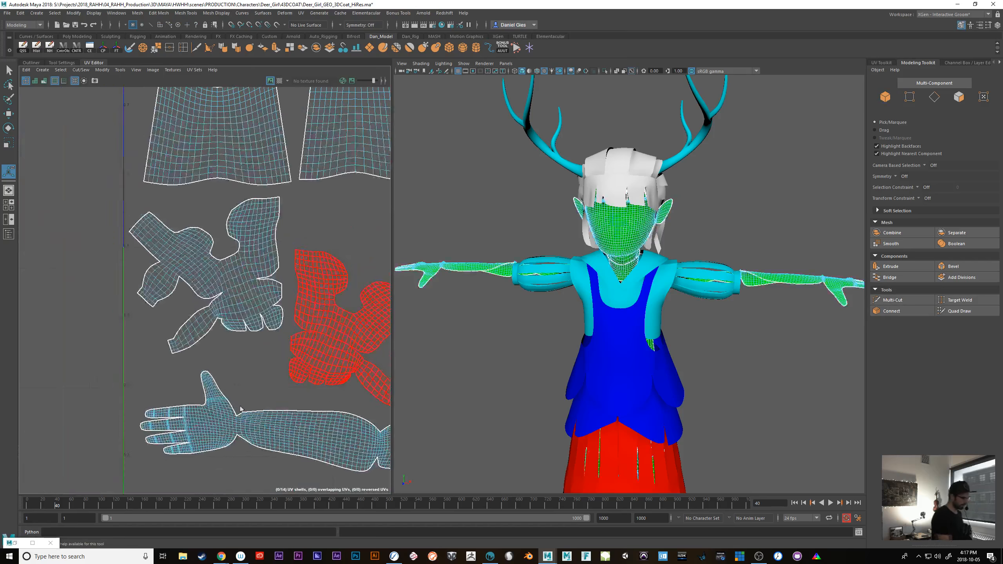
middle_click_drag(331, 417, 149, 430, "alt")
scroll(299, 396, "down", 4)
middle_click_drag(299, 396, 233, 379, "alt")
scroll(247, 362, "down", 1)
Set the UV snapshot's output file to DeerGirl_Head_Neck in the OutUV folder and try to save the snapshot
left_click(153, 70)
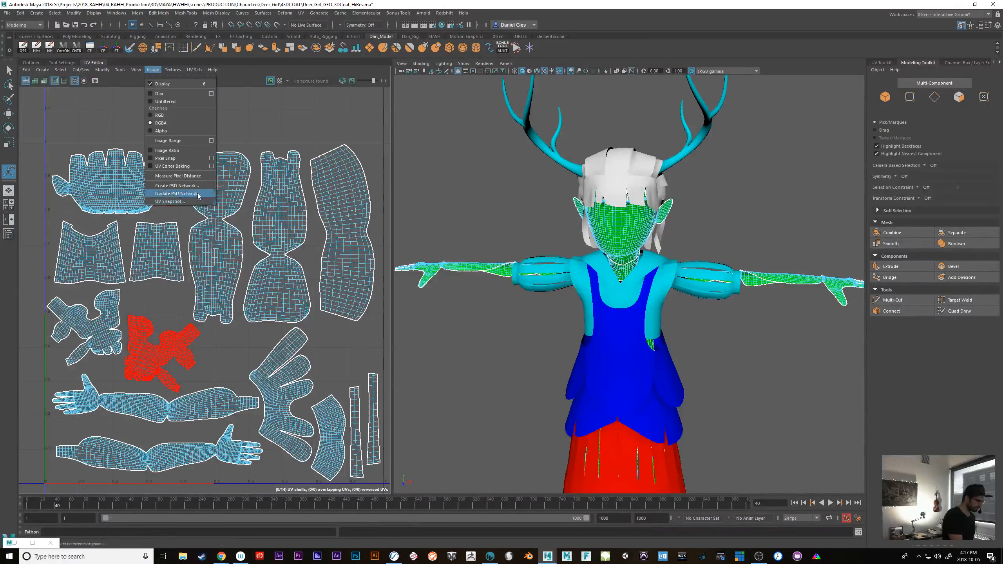
left_click(170, 201)
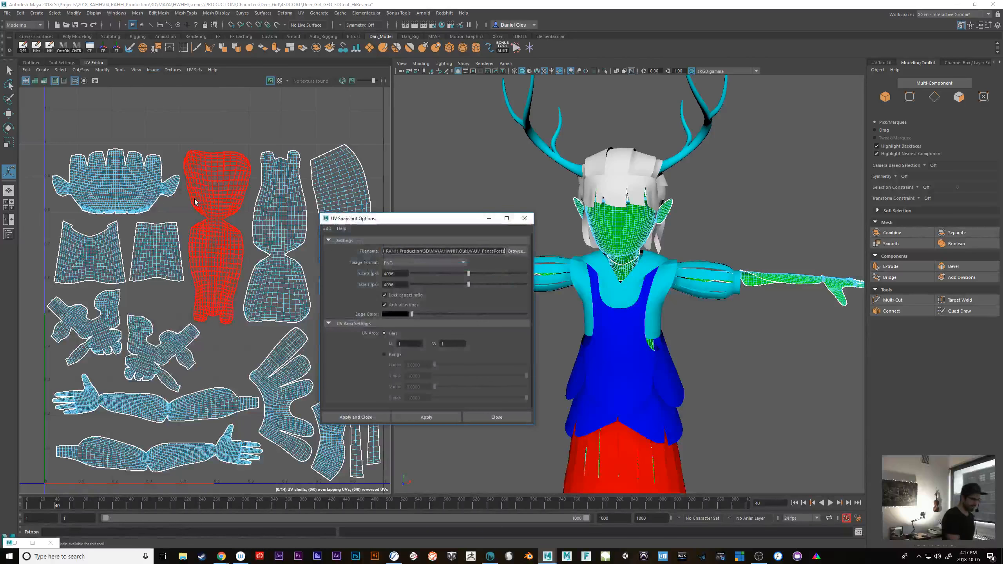
left_click(517, 250)
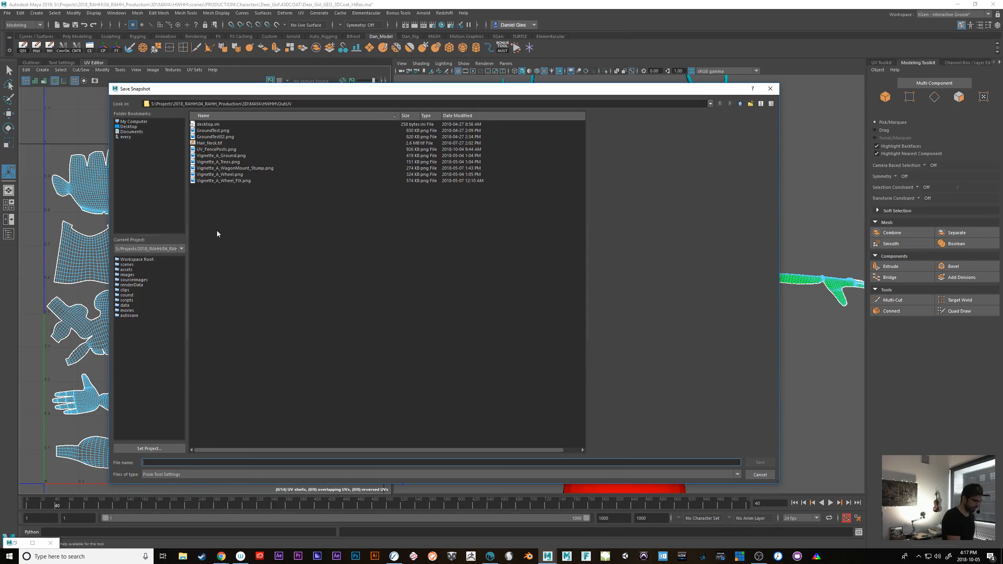
type("DeerGirl_Head_Neck")
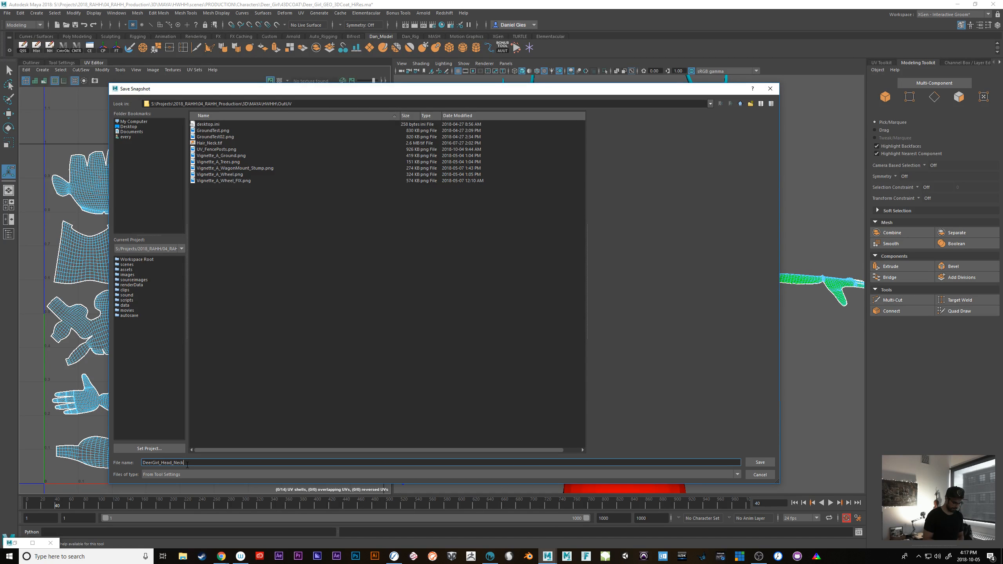
key("Return")
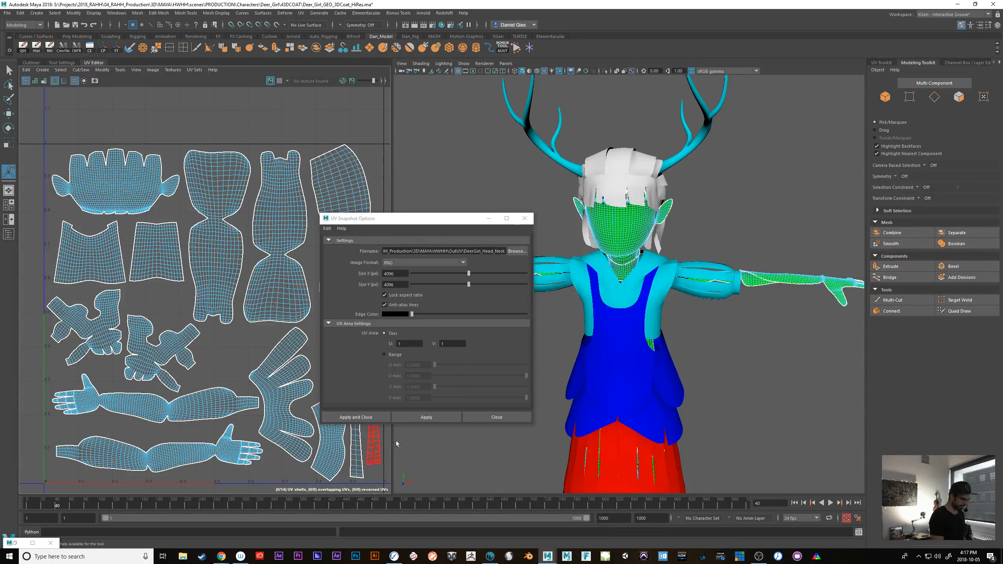
left_click(373, 418)
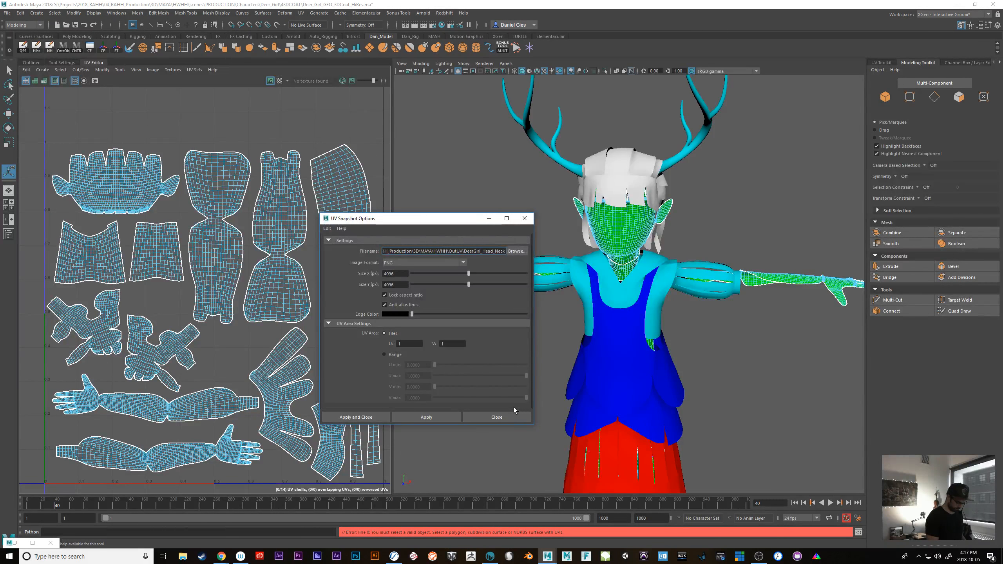
left_click(514, 418)
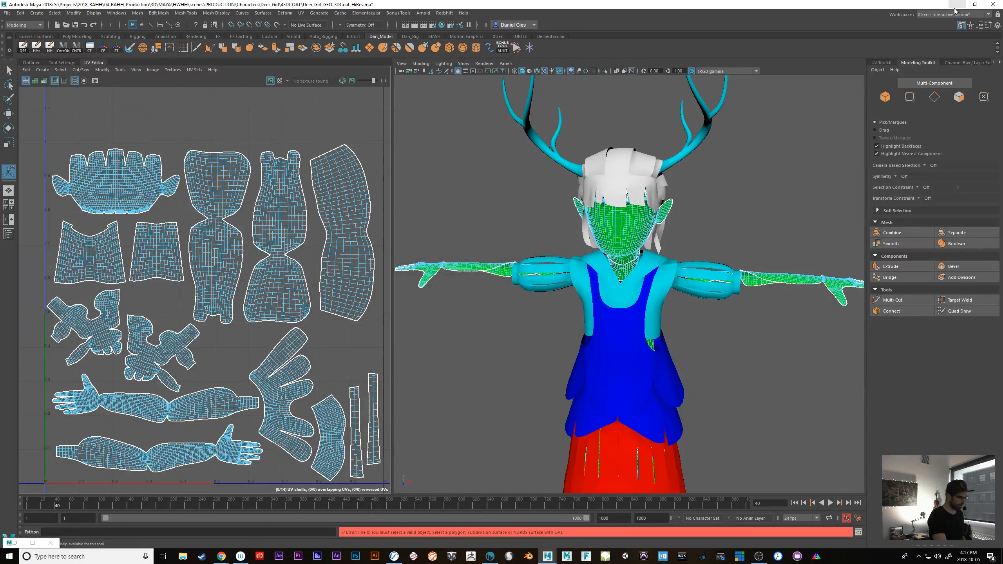
Return to object mode and save the 4096 by 4096 PNG UV snapshot of the selected meshes as DeerGirl_Head_Neck
key("F8")
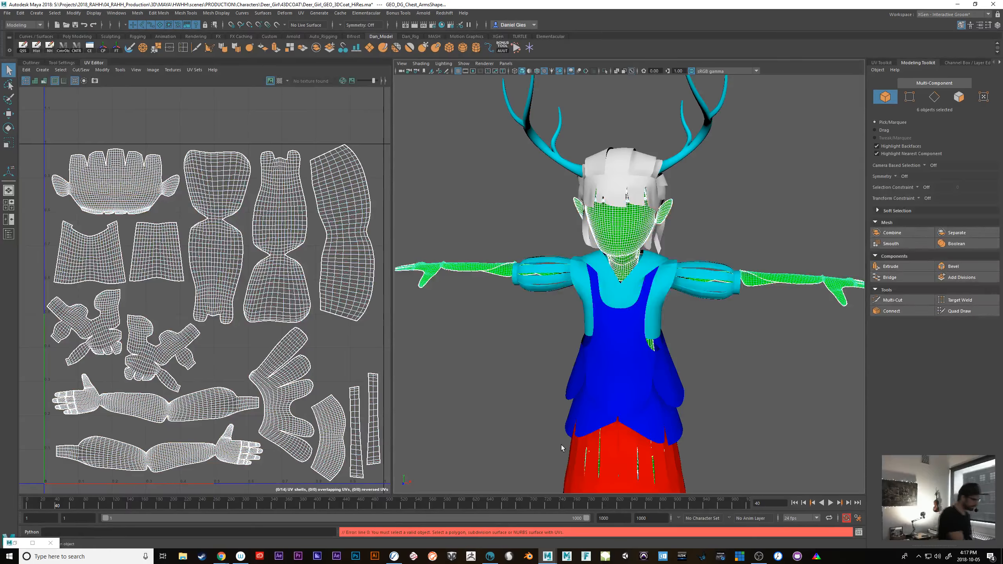
left_click(153, 69)
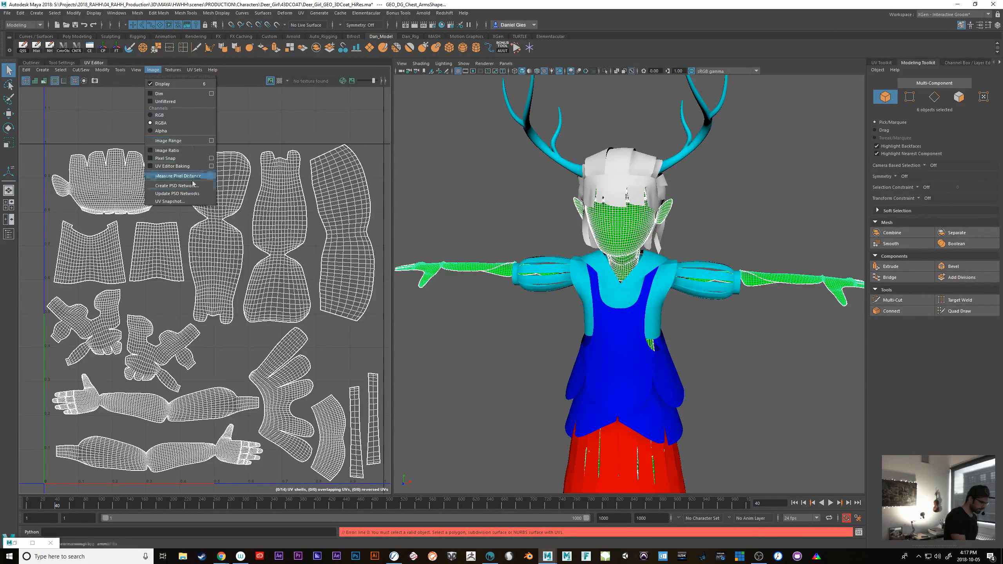
left_click(170, 201)
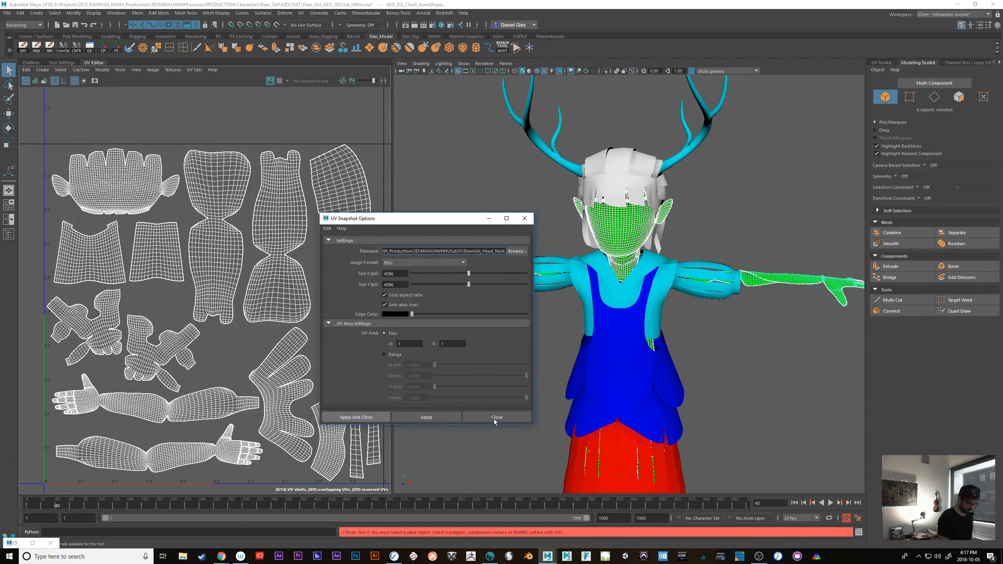
left_click(488, 286)
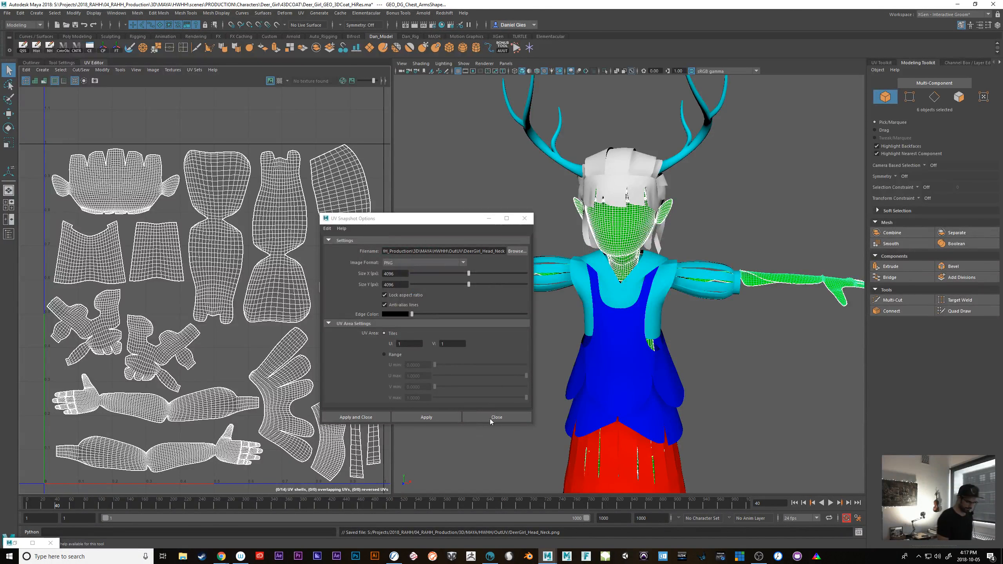
left_click(507, 417)
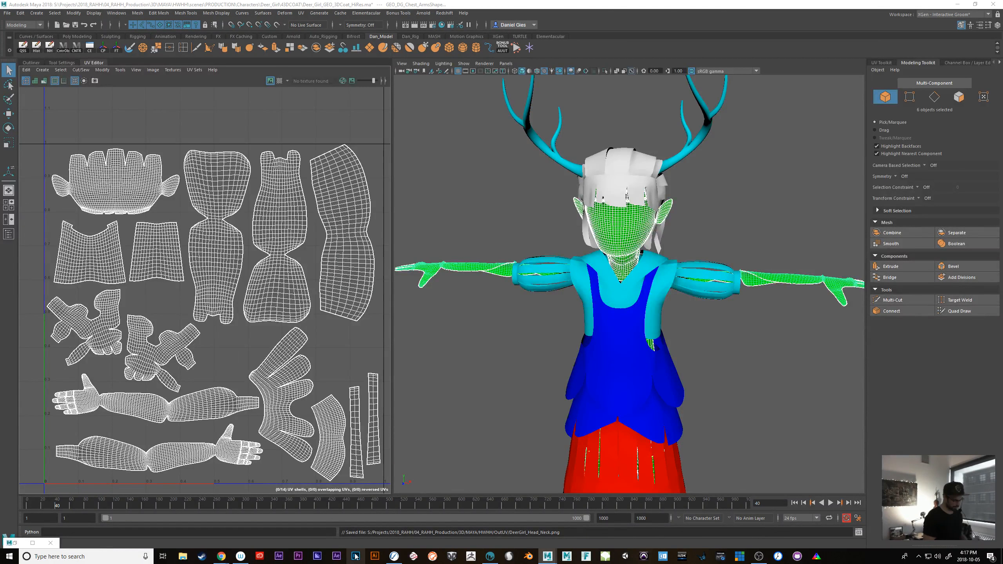
Bring the 3D-Coat window to the front
left_click(490, 556)
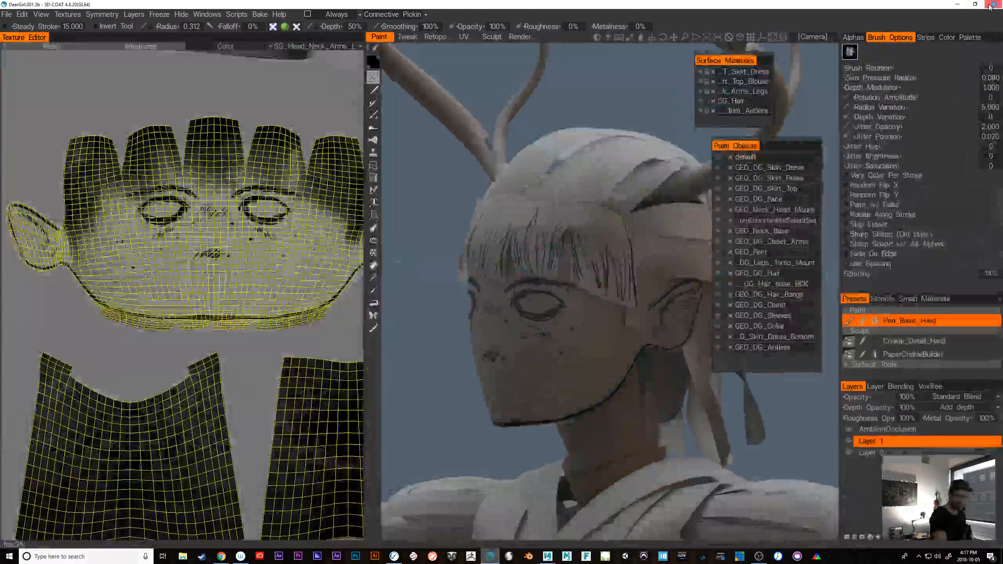
left_click(490, 556)
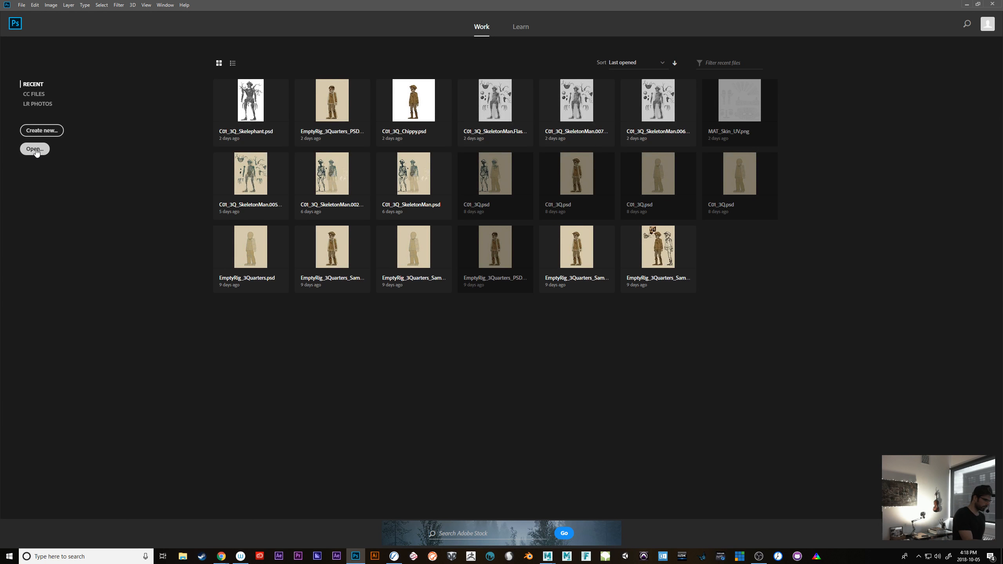
Open the DeerGirl_Head_Neck UV snapshot from the OutUV folder of the HWHH Maya project
left_click(35, 149)
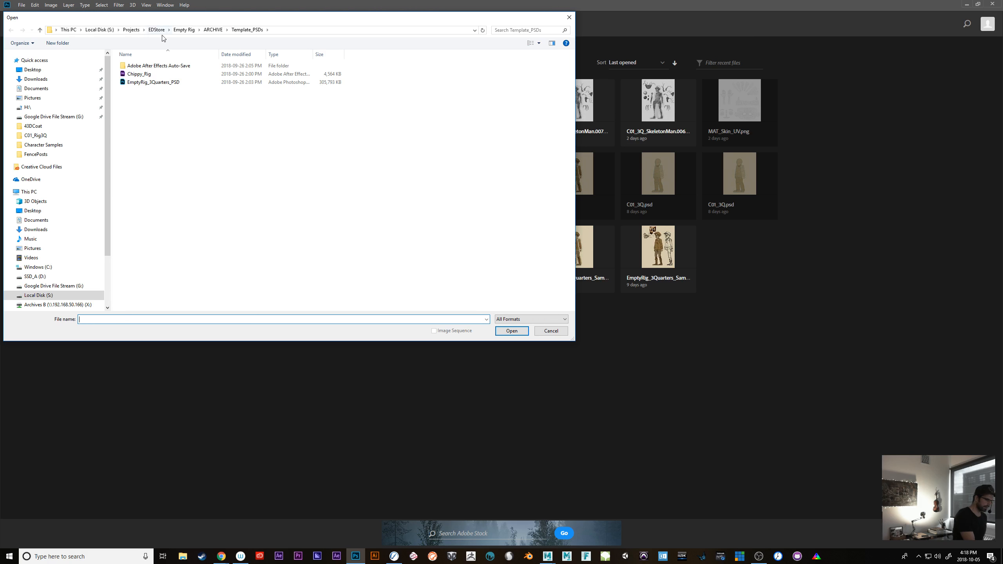
left_click(57, 295)
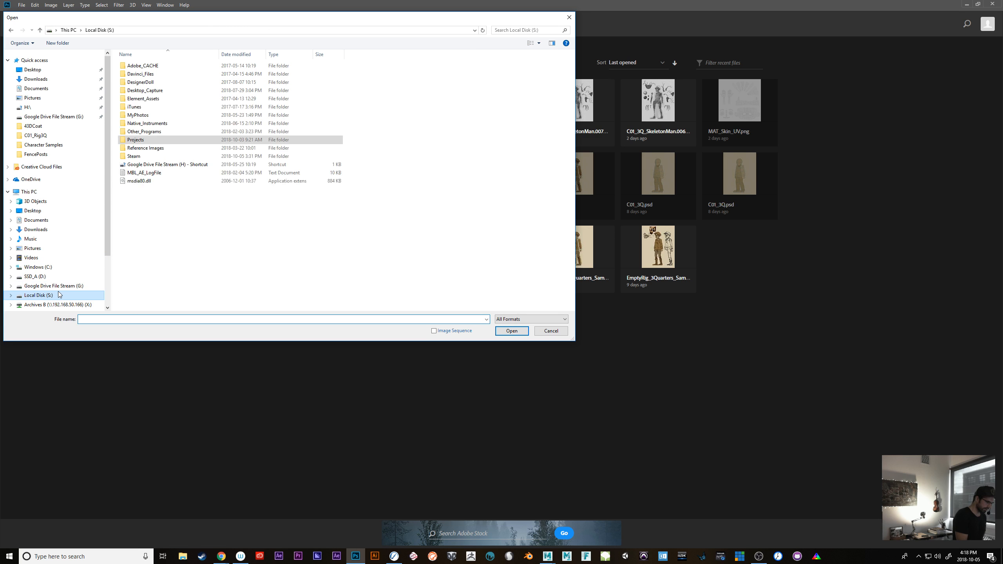
double_click(143, 139)
double_click(154, 121)
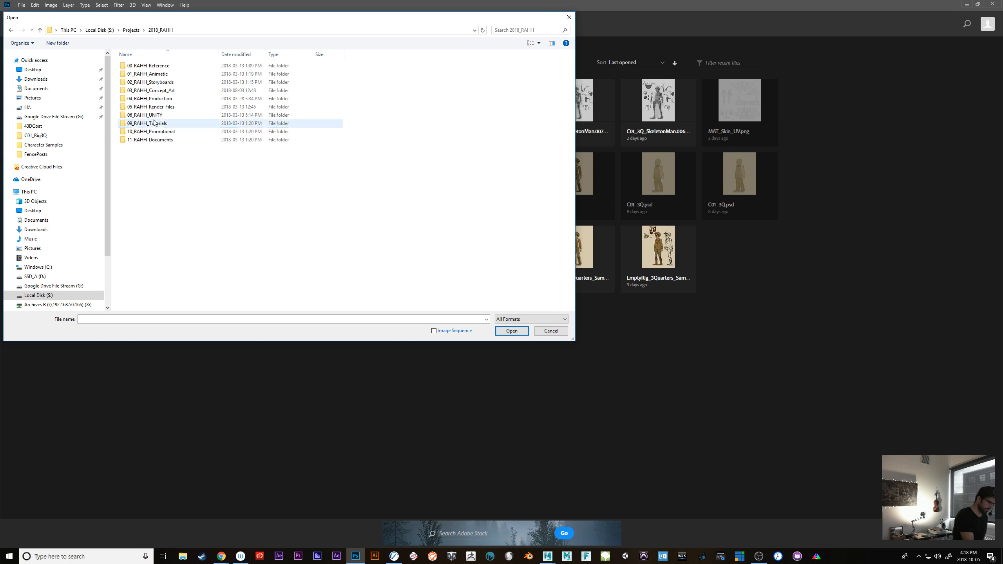
double_click(167, 98)
double_click(143, 68)
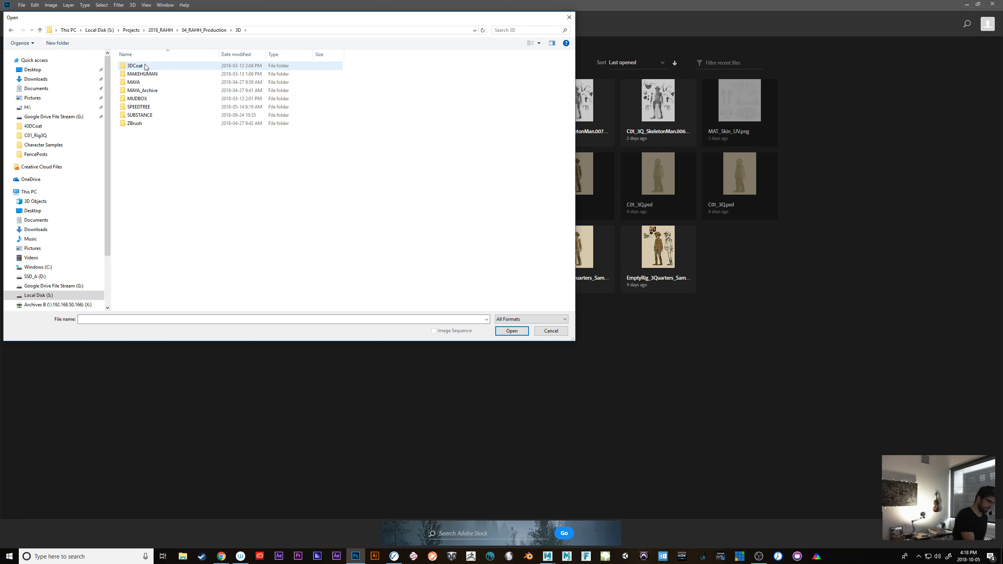
double_click(144, 83)
double_click(135, 66)
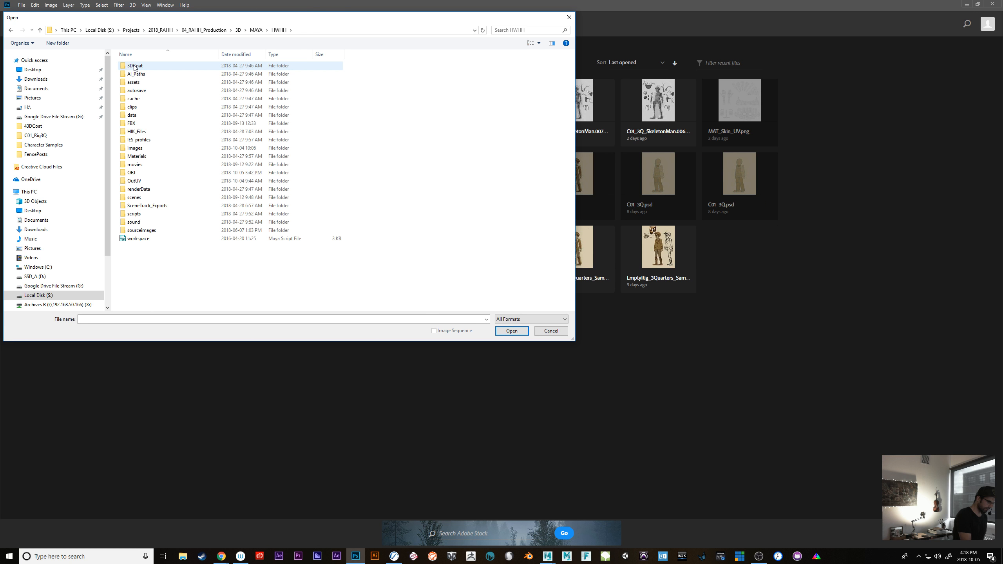
double_click(141, 181)
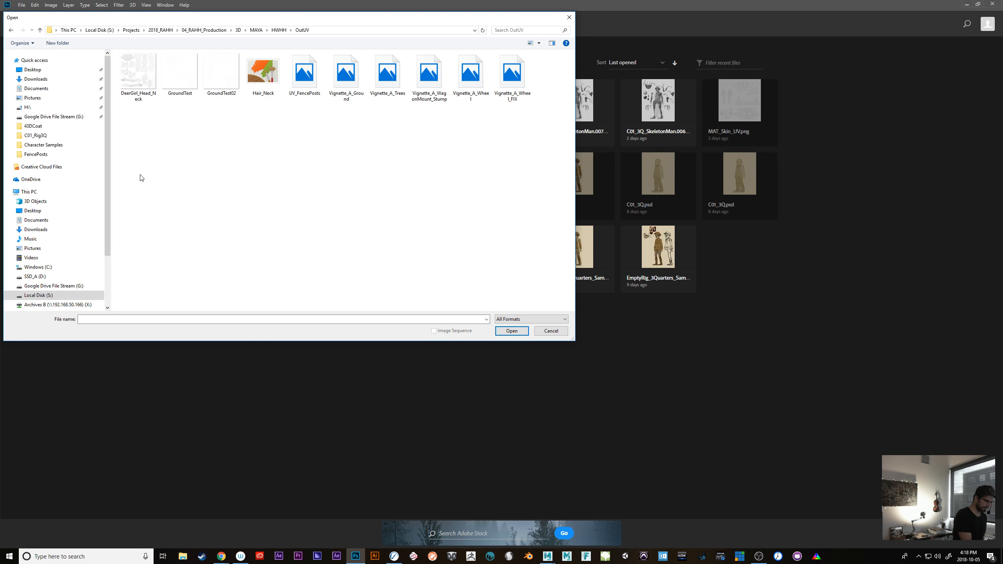
left_click(144, 75)
double_click(145, 75)
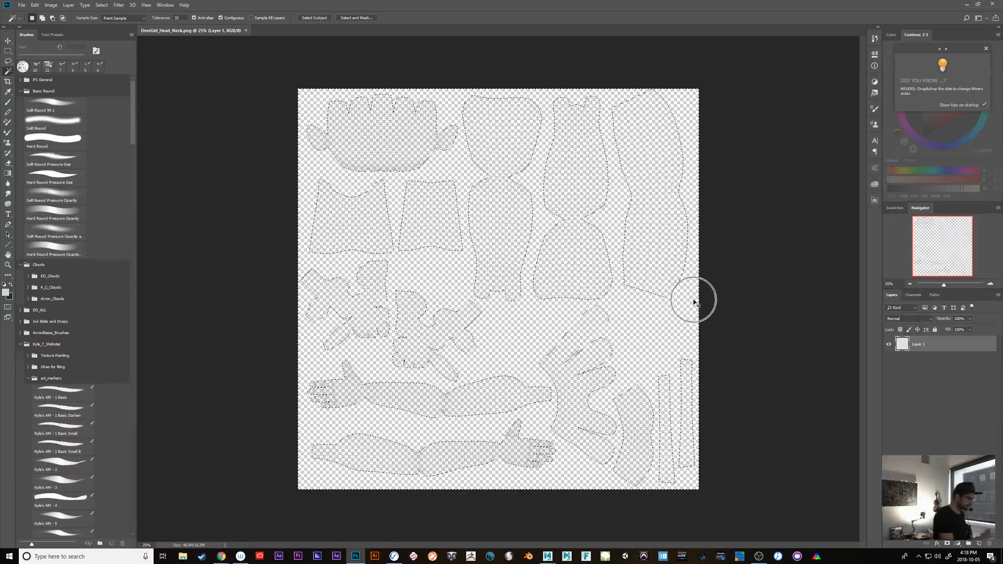
left_click(21, 5)
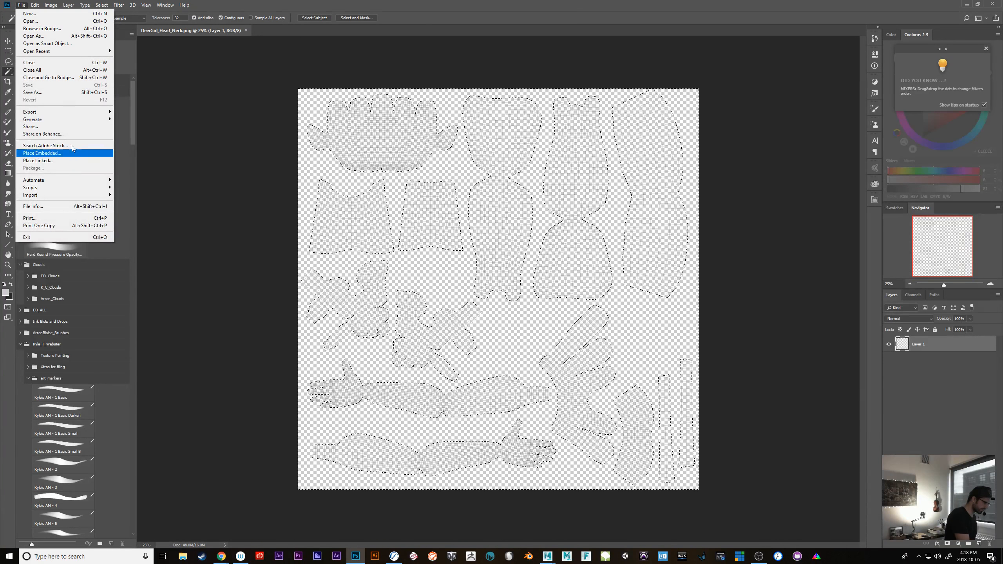
left_click(72, 161)
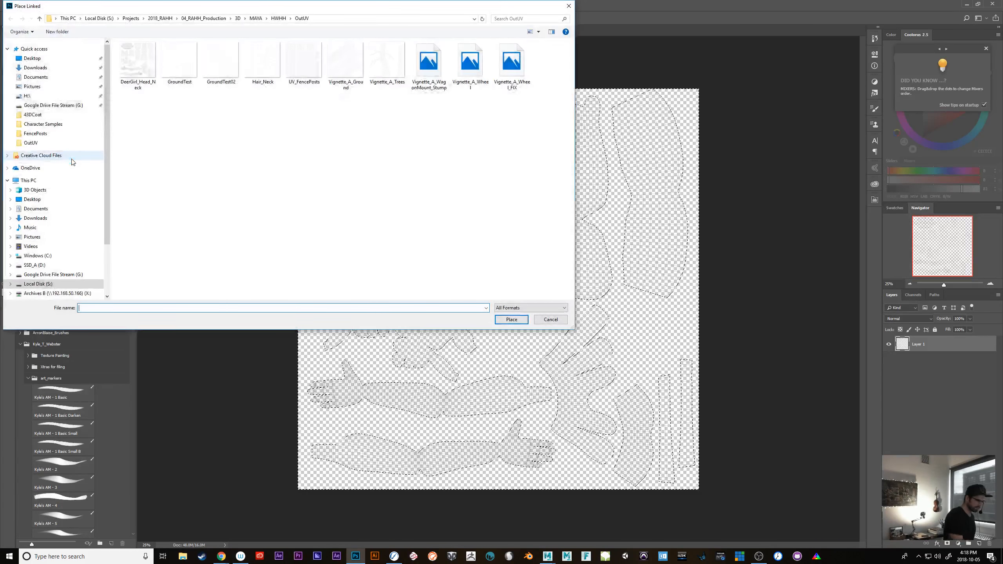
left_click(553, 320)
Place the FaceNeck color map from the DeerGirl character's 3DCoat files as an embedded layer over the UV snapshot
left_click(20, 5)
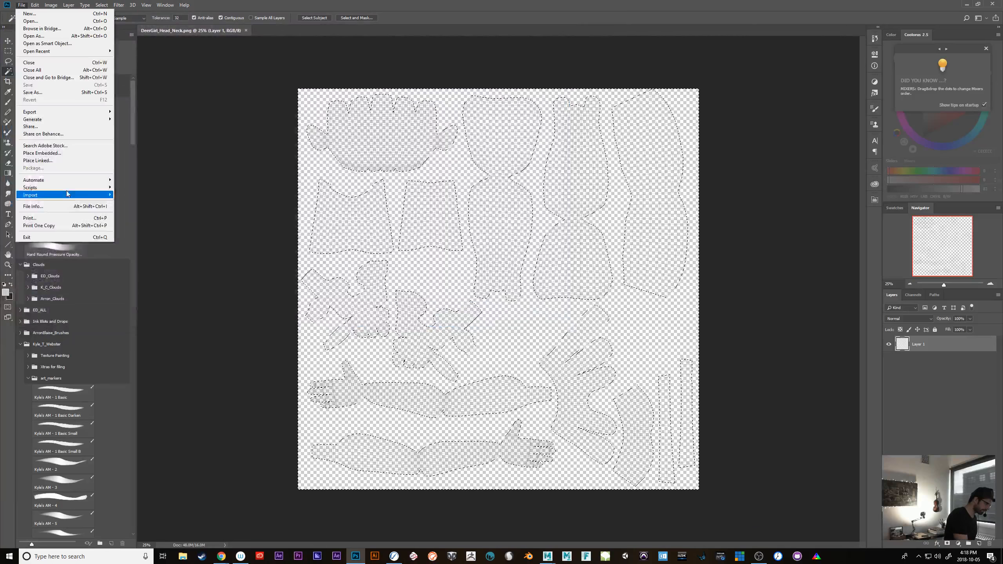
left_click(82, 152)
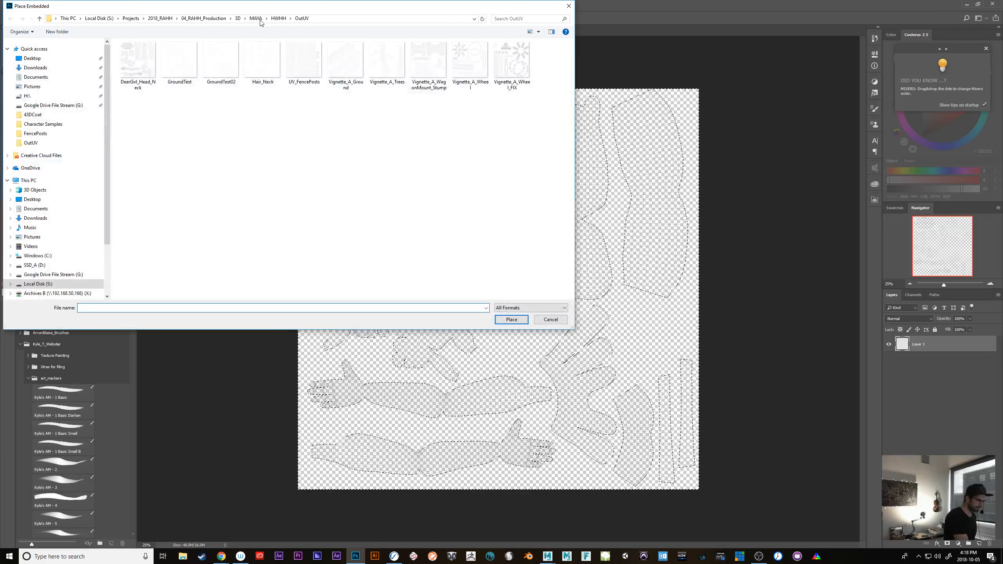
left_click(278, 18)
left_click(255, 18)
left_click(239, 18)
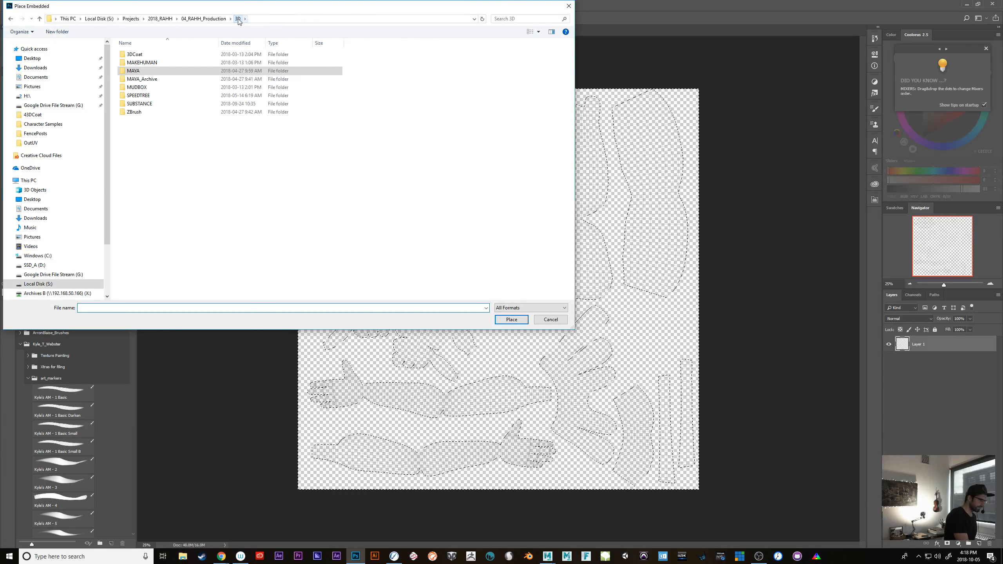
double_click(137, 71)
double_click(137, 55)
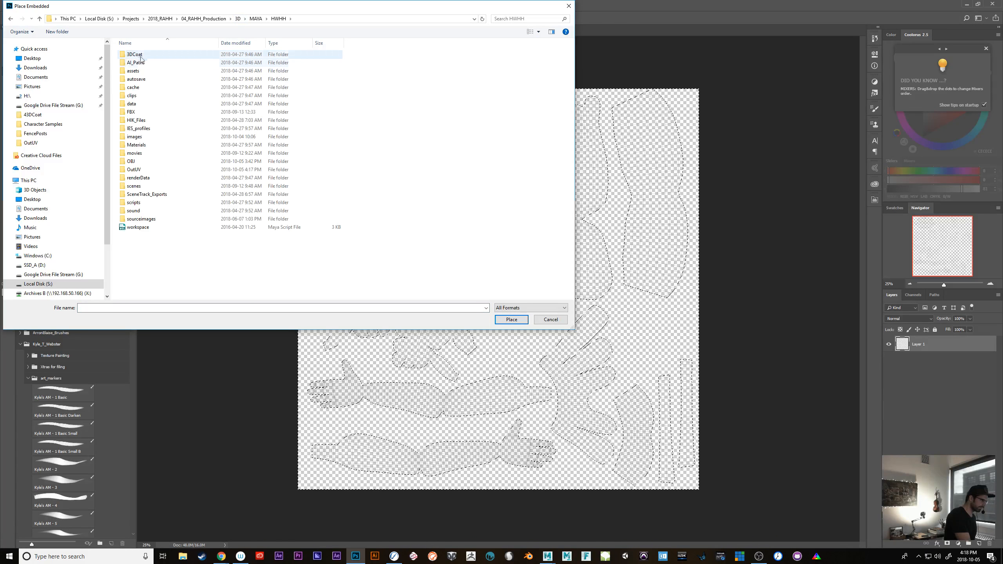
double_click(138, 54)
double_click(142, 54)
double_click(143, 55)
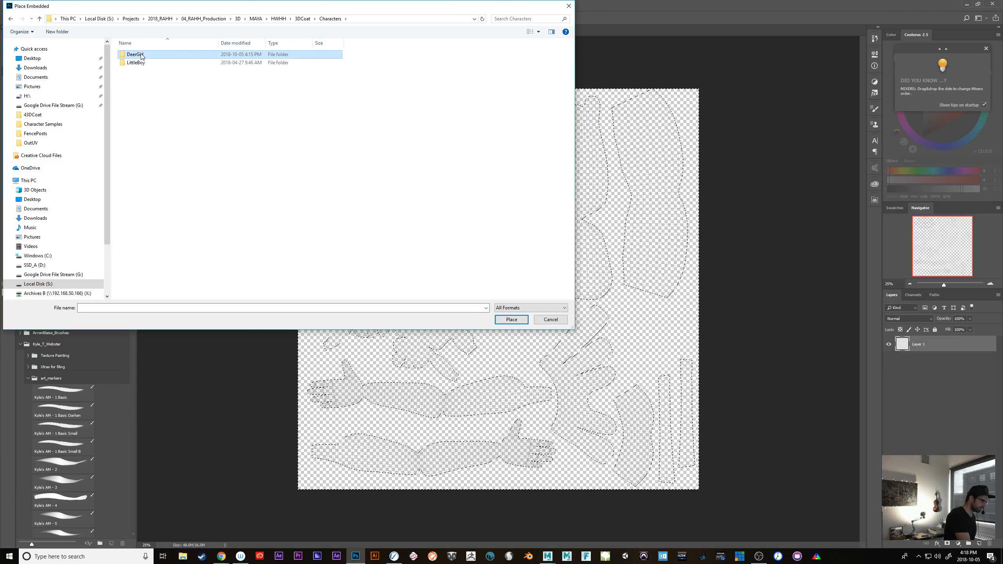
double_click(156, 71)
double_click(138, 61)
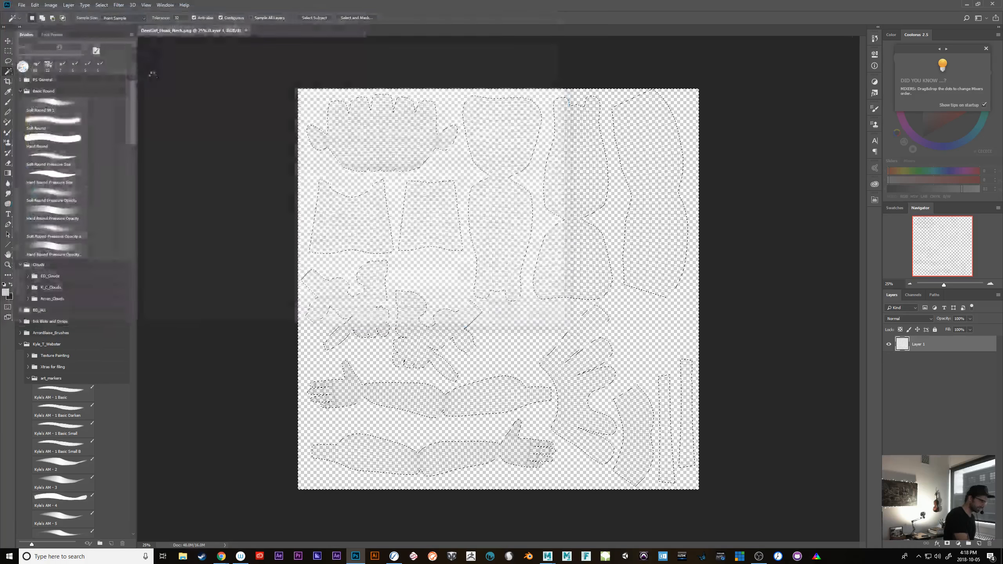
key("Return")
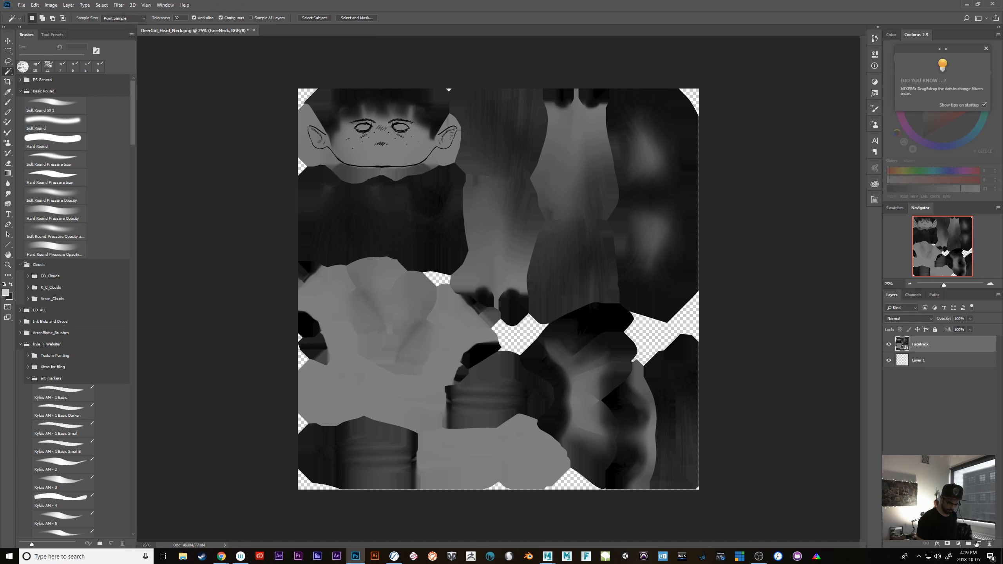
Add a new empty layer above the FaceNeck layer
left_click(977, 545)
key("ctrl+s")
left_click(549, 366)
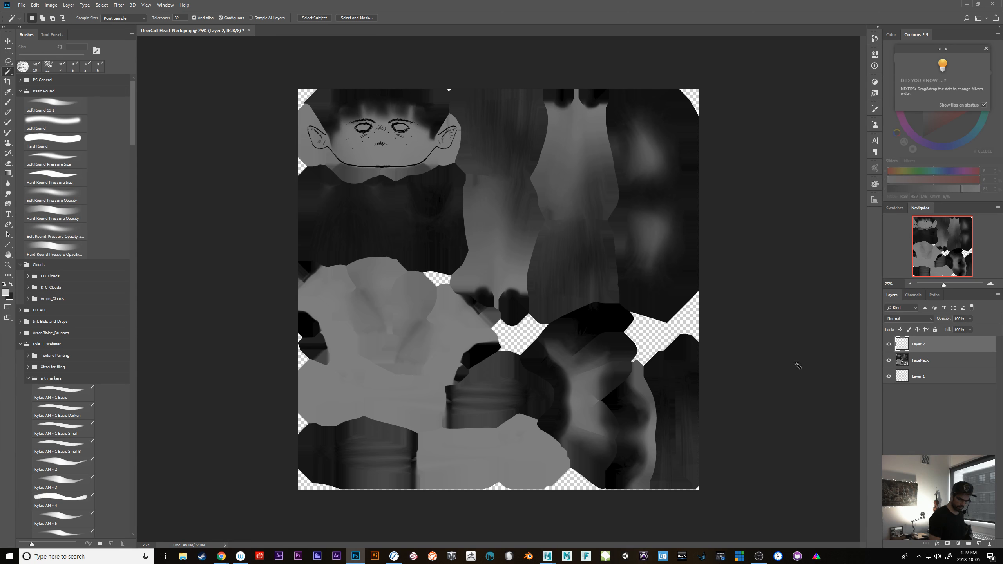
Isolate the UV snapshot on Layer 1 by hiding the layers above and select the empty area around its UV shells
left_click(903, 378)
left_click(889, 360)
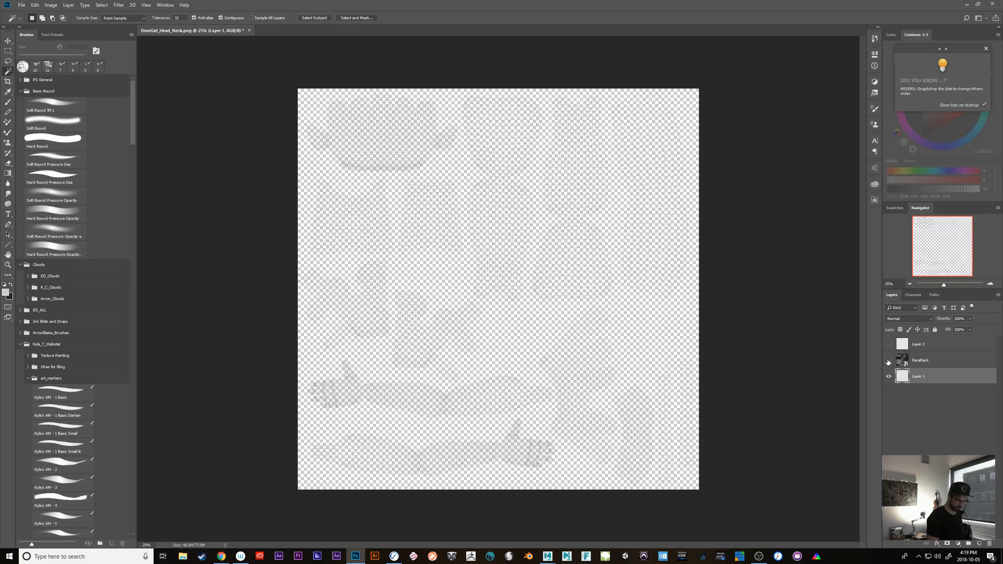
left_click(639, 355)
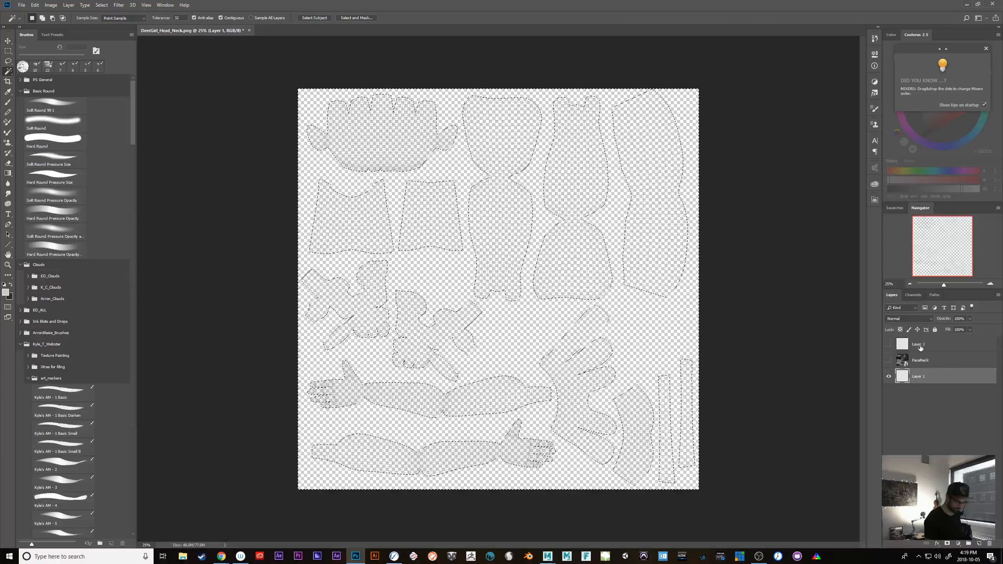
Show the FaceNeck layer again and mask it to the UV shells with an inverted layer mask made from the selection
left_click(892, 346)
left_click(889, 361)
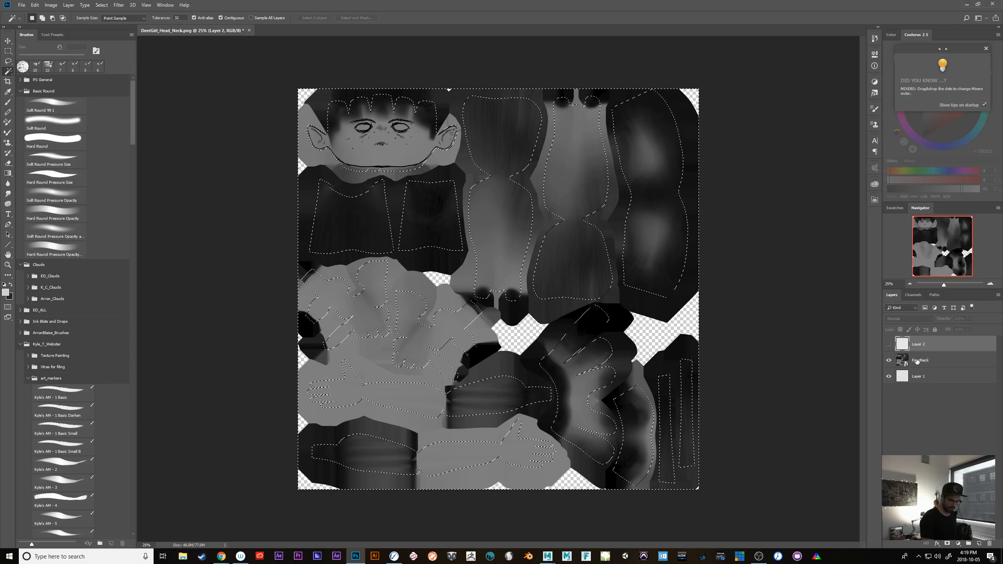
left_click(917, 361)
left_click(948, 544)
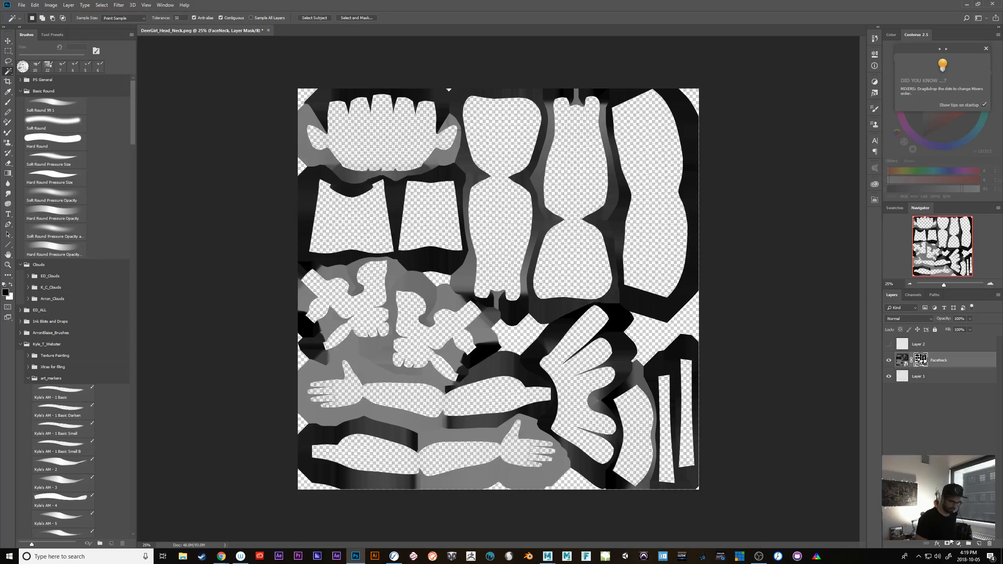
key("ctrl+i")
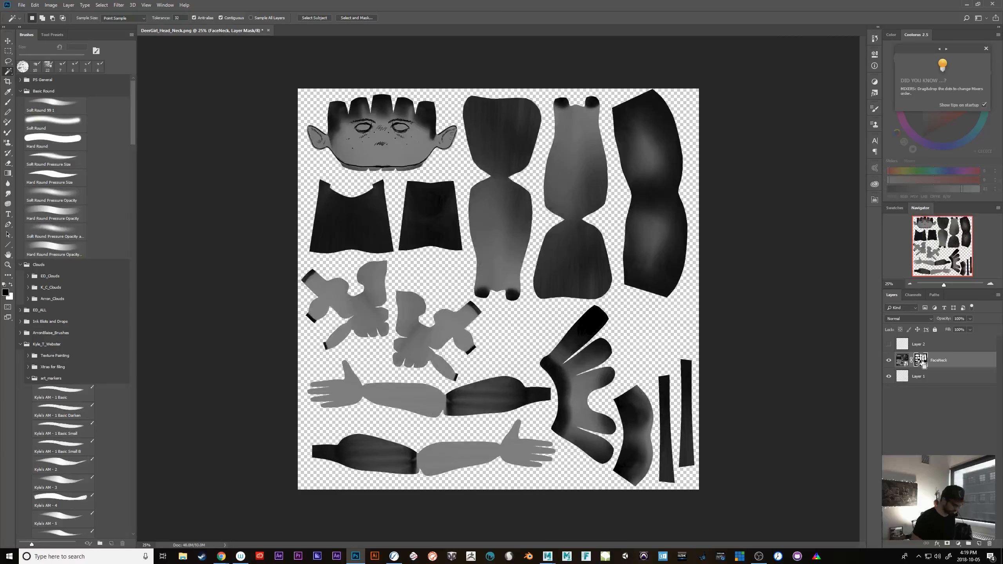
Examine the masked FaceNeck texture up close, checking the edges of the head, body, hand and arm shells
key("ctrl+plus")
key("ctrl+plus")
key("ctrl+plus")
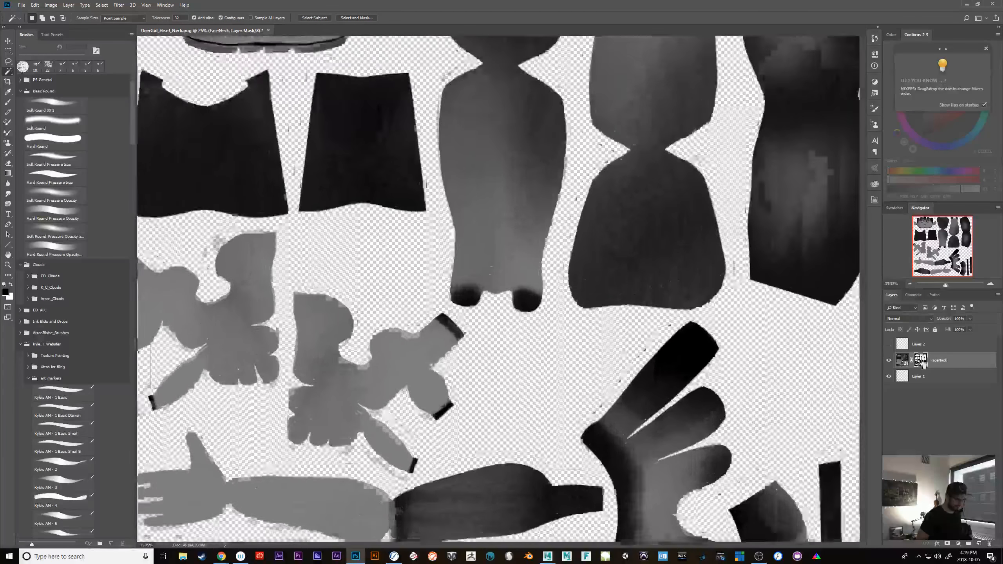
key("ctrl+minus")
left_click_drag(691, 347, 739, 470)
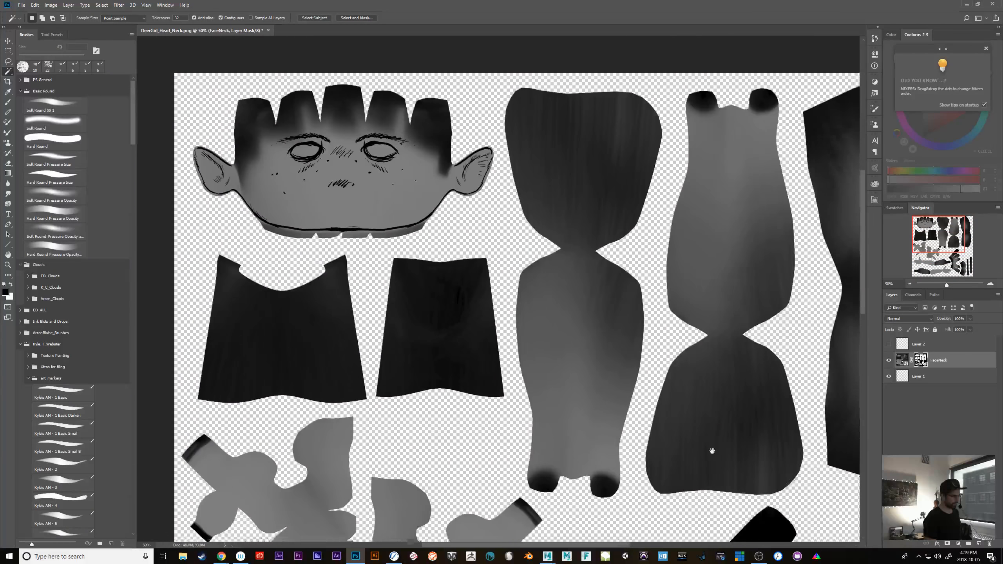
left_click_drag(680, 496, 669, 303)
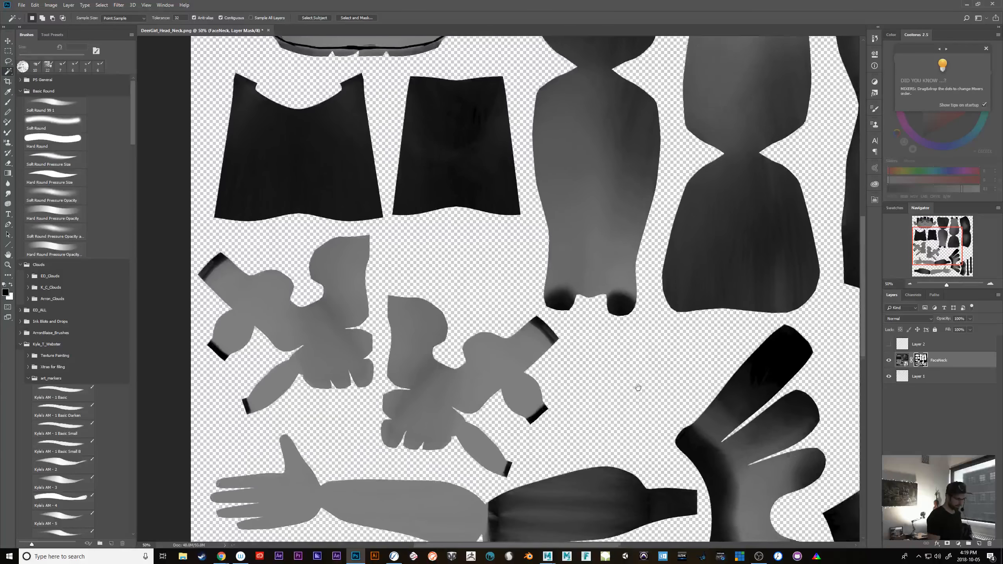
left_click_drag(639, 388, 620, 359)
left_click_drag(594, 408, 583, 453)
left_click_drag(622, 205, 627, 390)
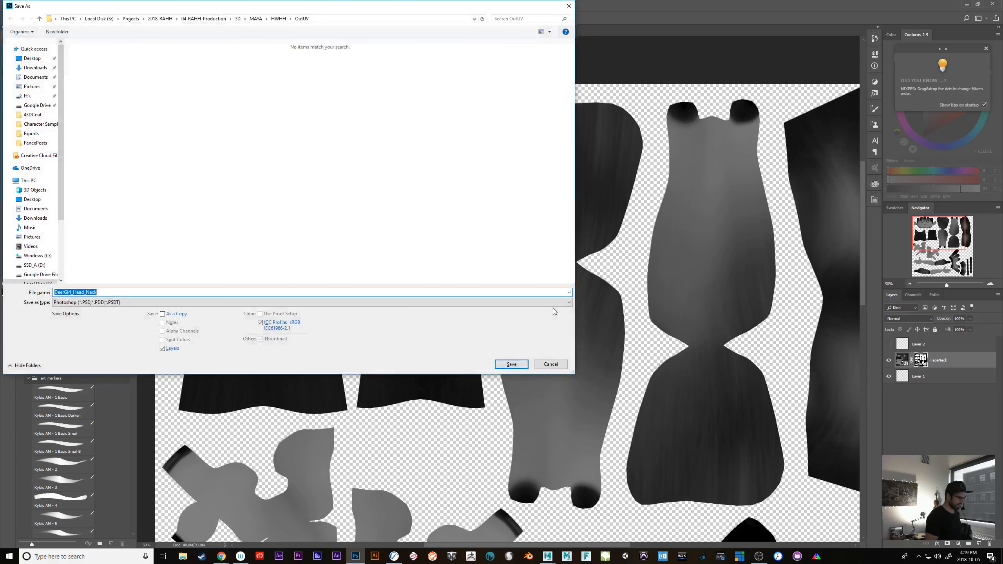
left_click(194, 302)
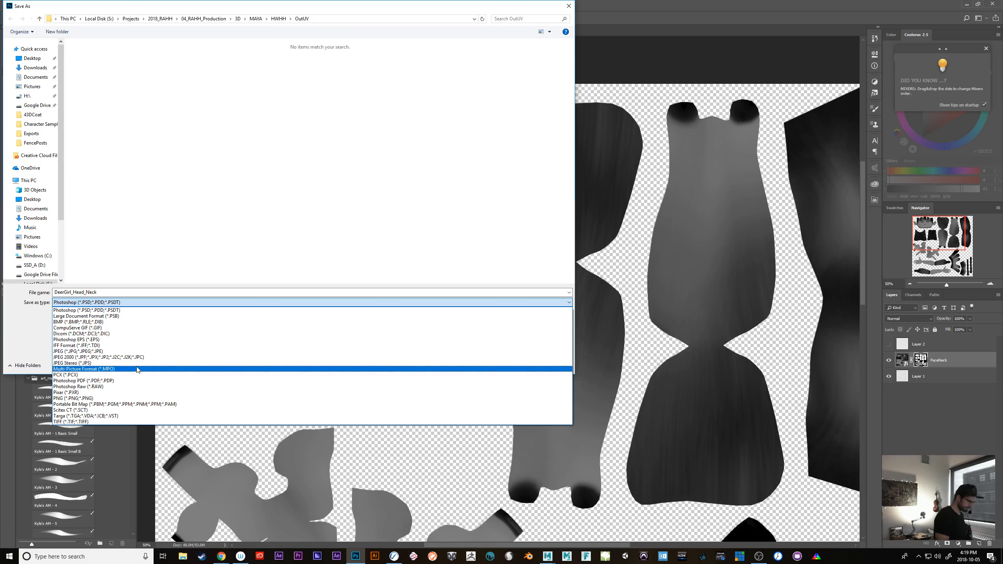
left_click(600, 361)
left_click(555, 364)
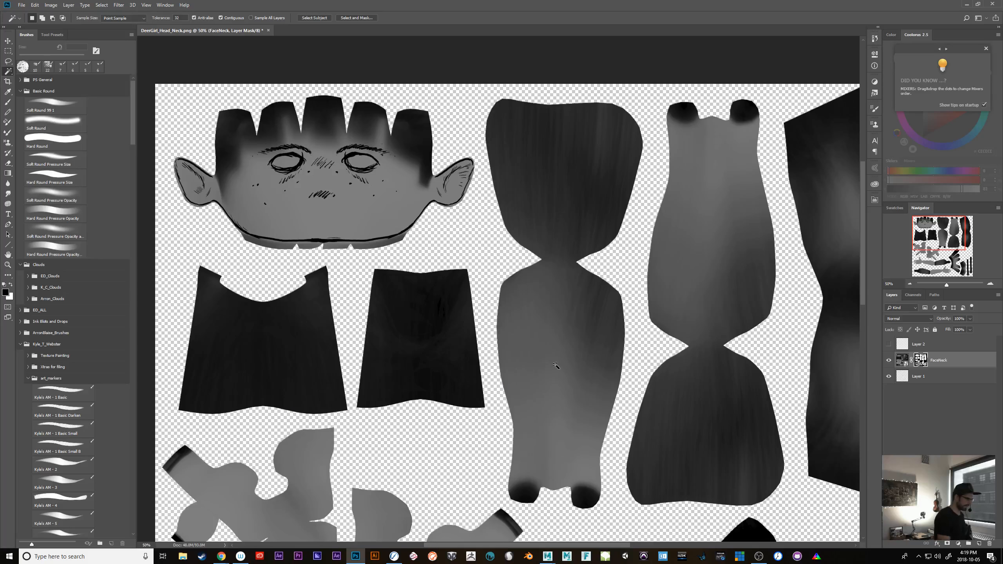
Start exporting the masked texture and browse to the HWHH project folder under 04_RAHH_Production, 3D, MAYA
left_click(20, 5)
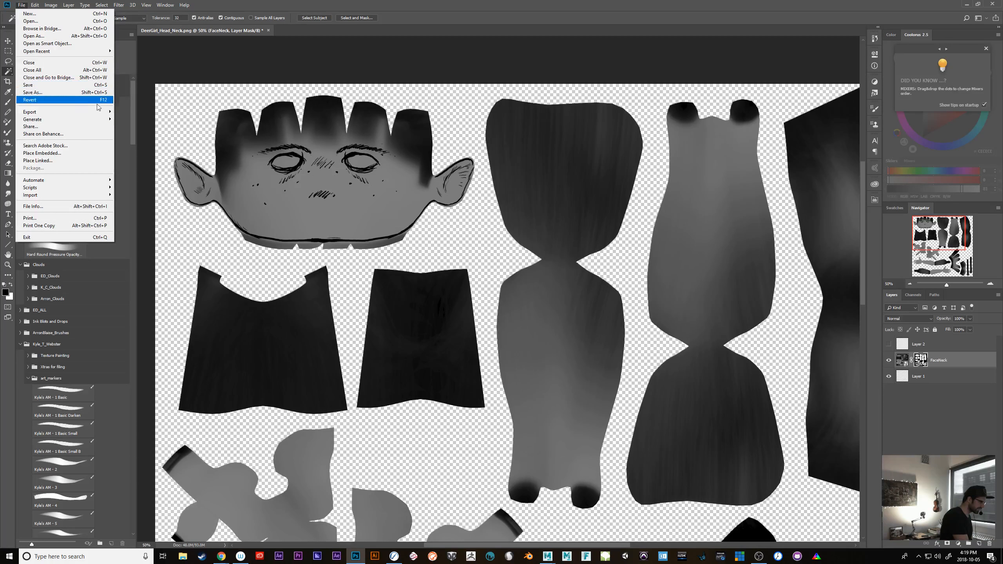
mouse_move(100, 113)
left_click(183, 112)
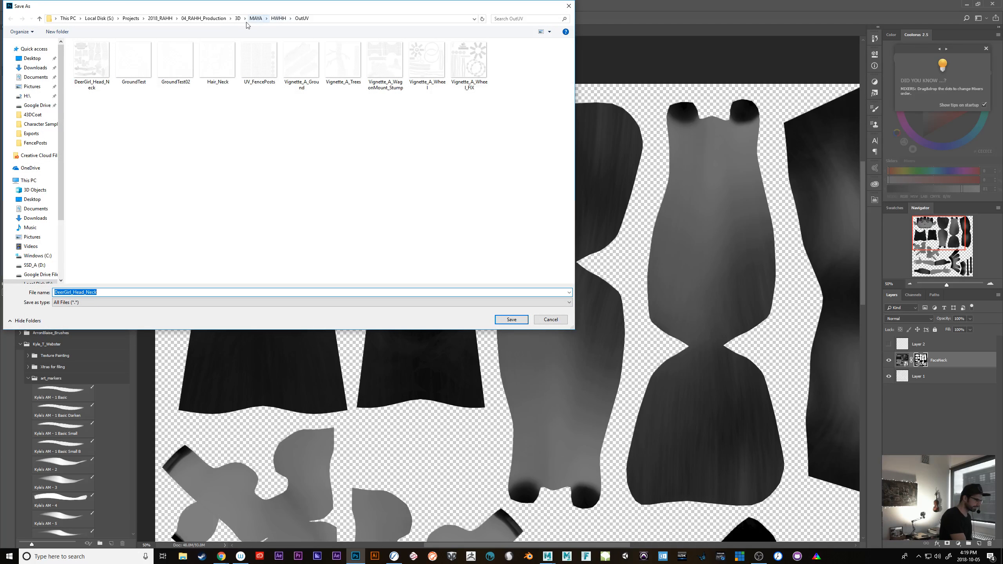
left_click(212, 19)
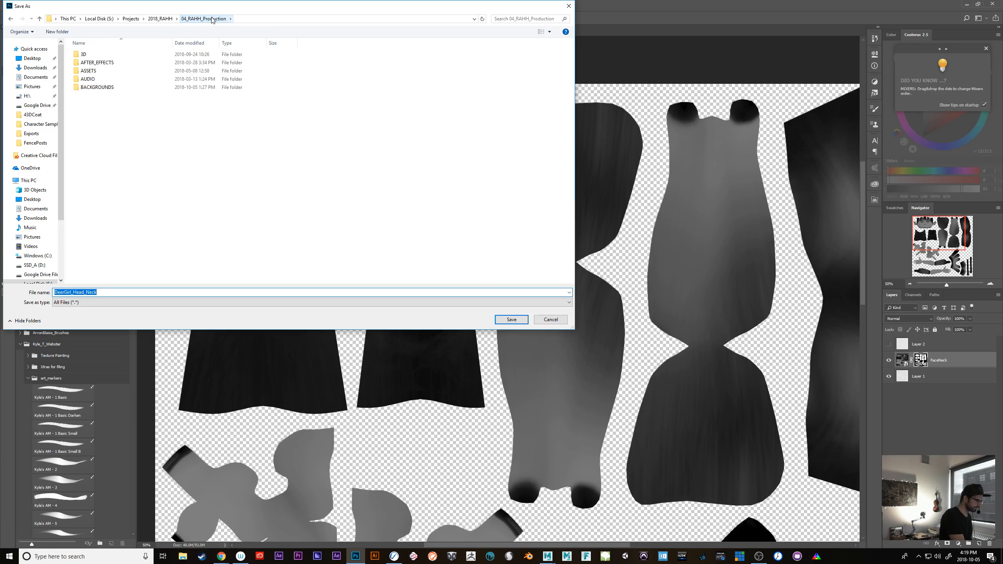
double_click(106, 56)
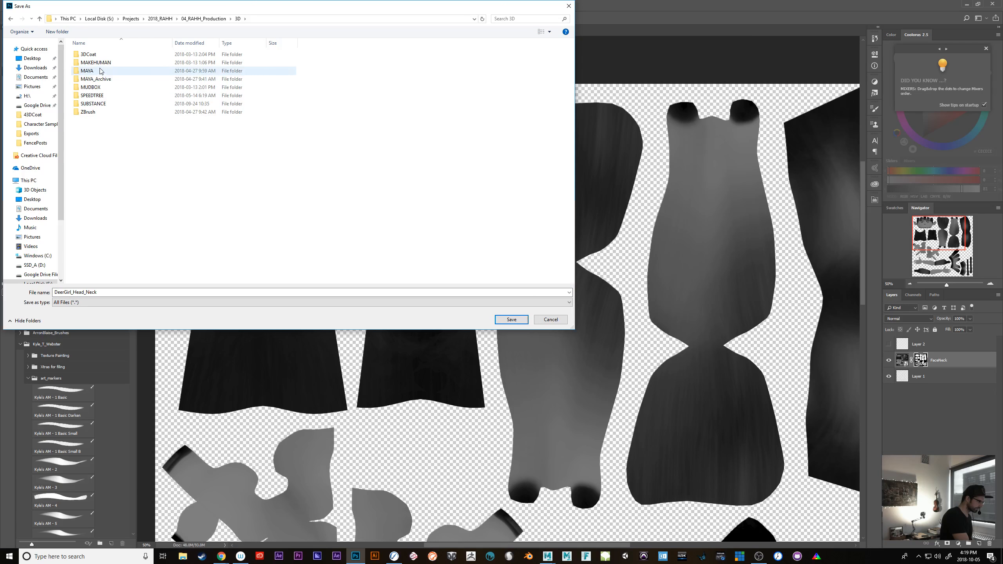
double_click(103, 70)
double_click(89, 54)
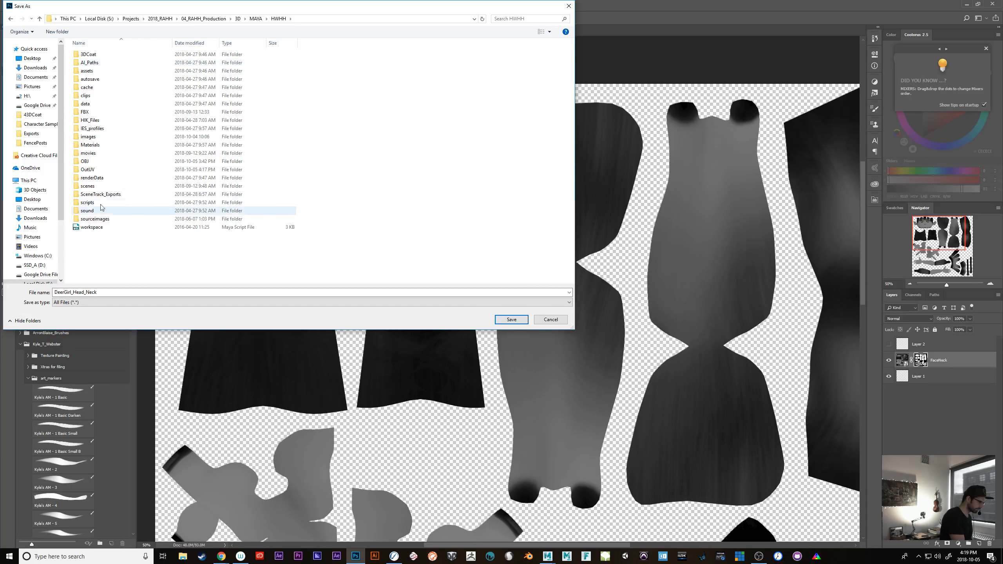
double_click(97, 219)
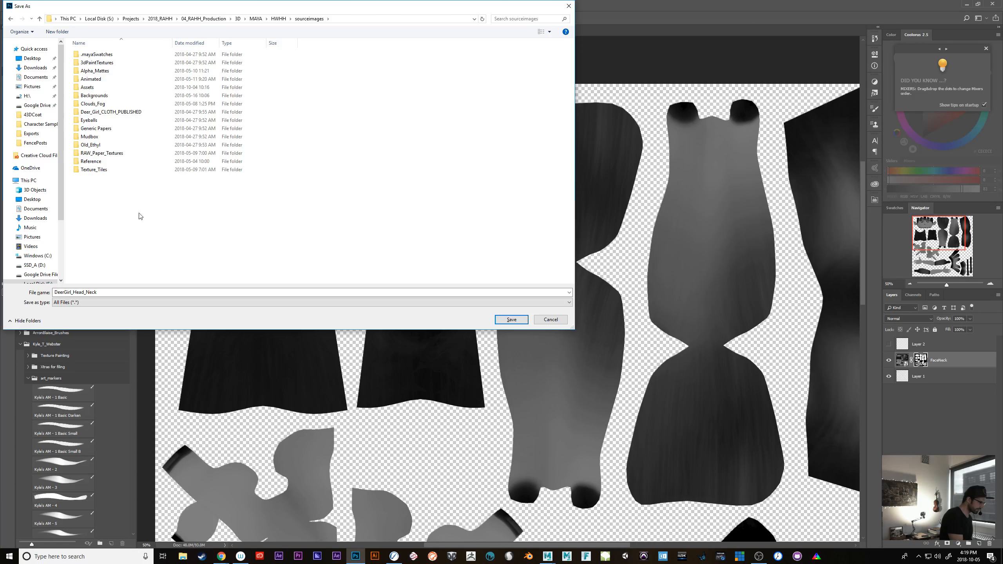
left_click(279, 19)
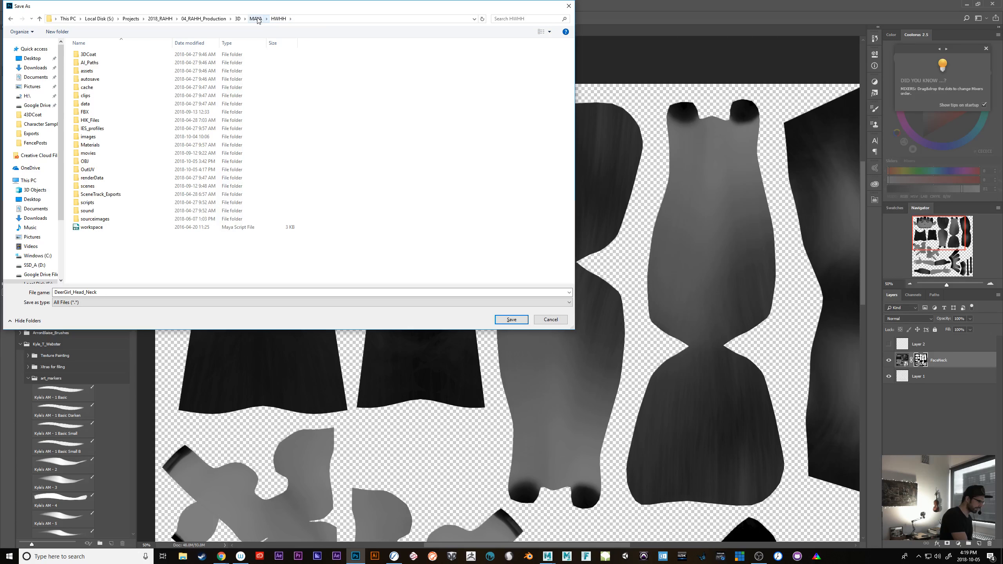
Save the export as DeerGirl_Head_Neck in the project's 3DCoat, Characters, DeerGirl, Exports folder
double_click(88, 54)
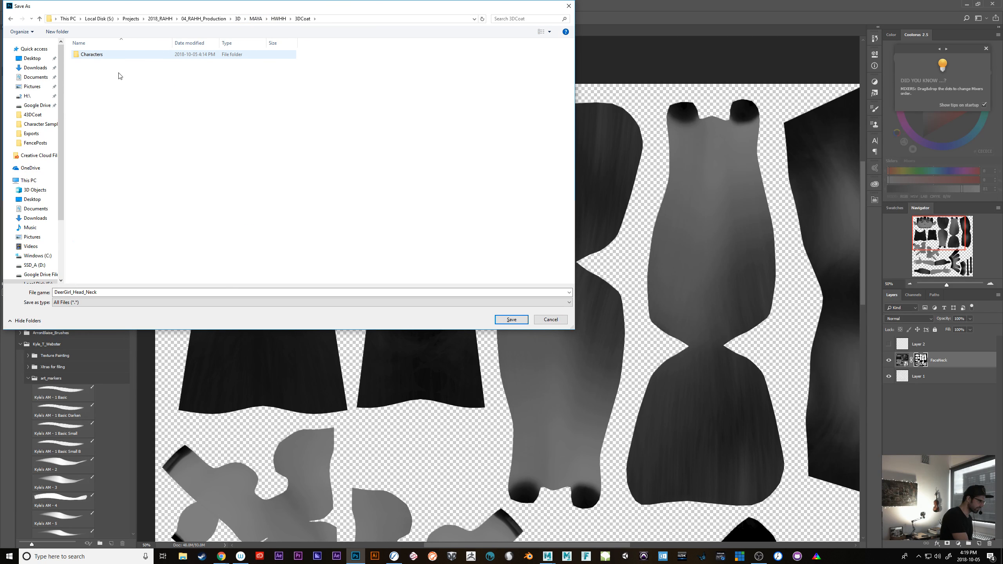
double_click(101, 59)
double_click(93, 55)
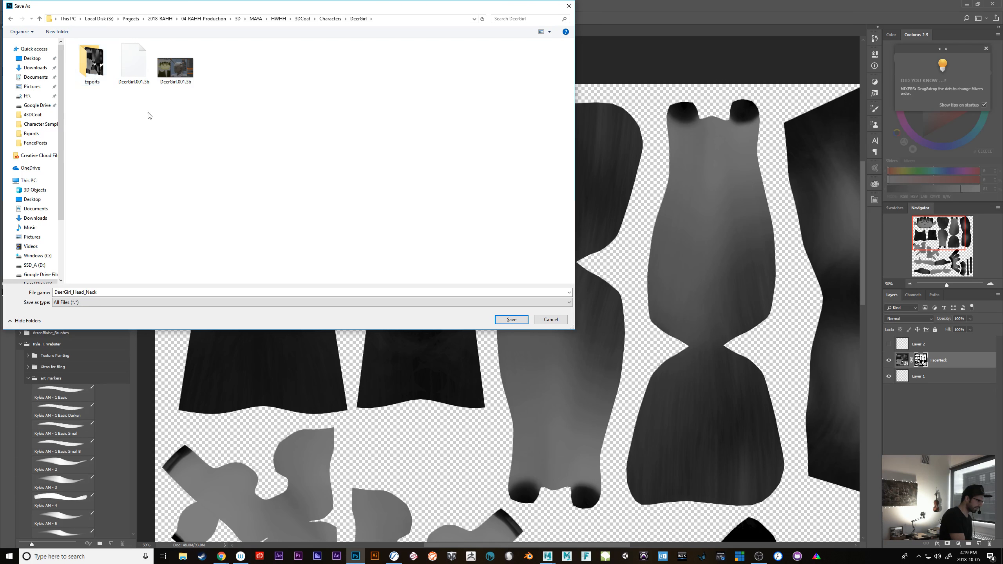
left_click(101, 63)
double_click(102, 63)
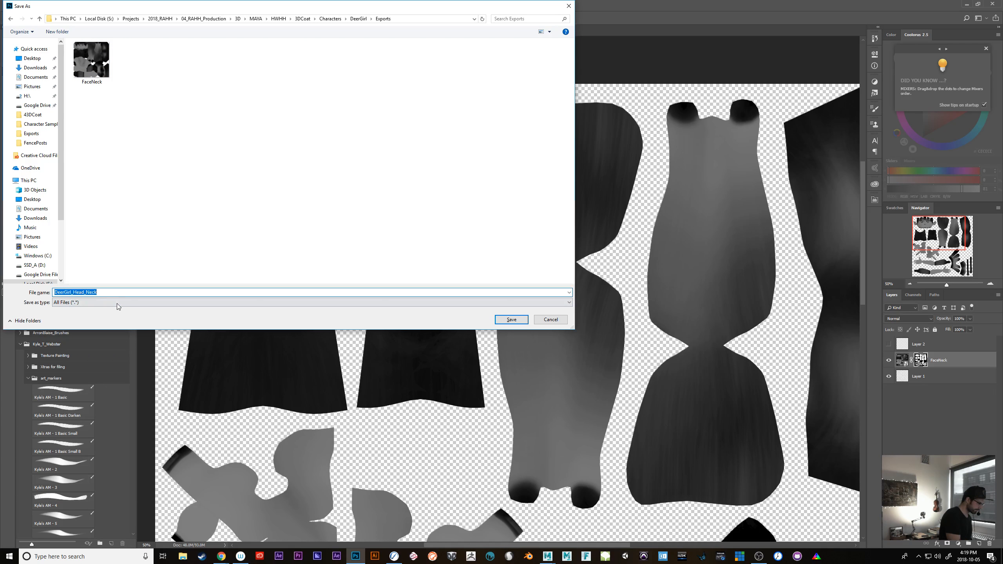
left_click(511, 319)
Switch to Rebelle 3, discard the pending unmasked image and import DeerGirl_Head_Neck at its original placement instead
left_click(394, 556)
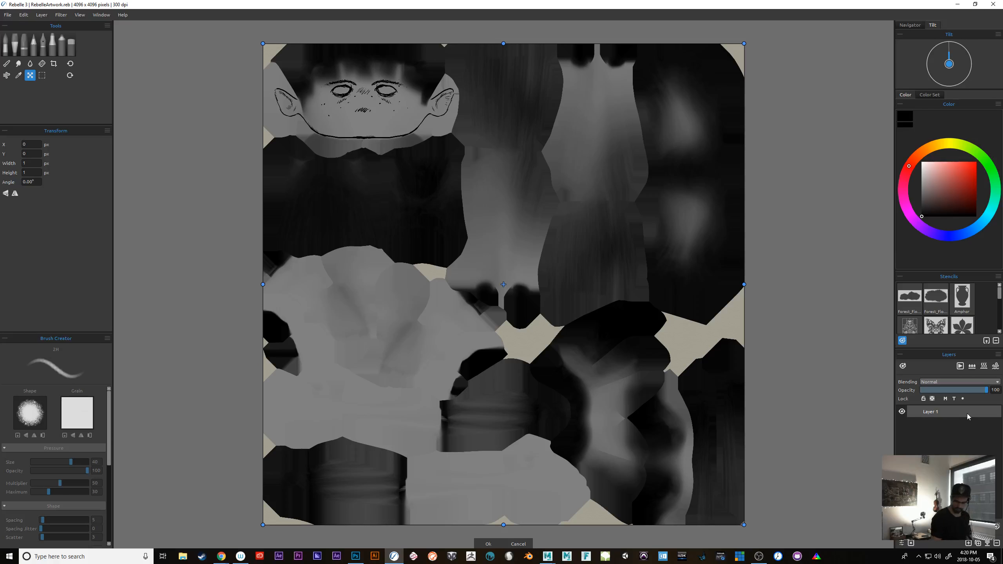
key("Escape")
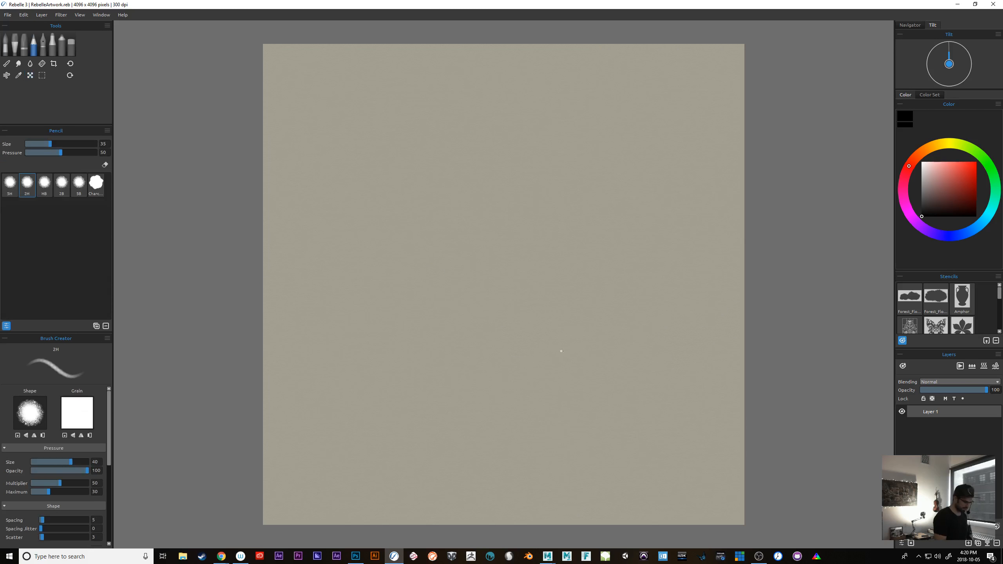
left_click(8, 14)
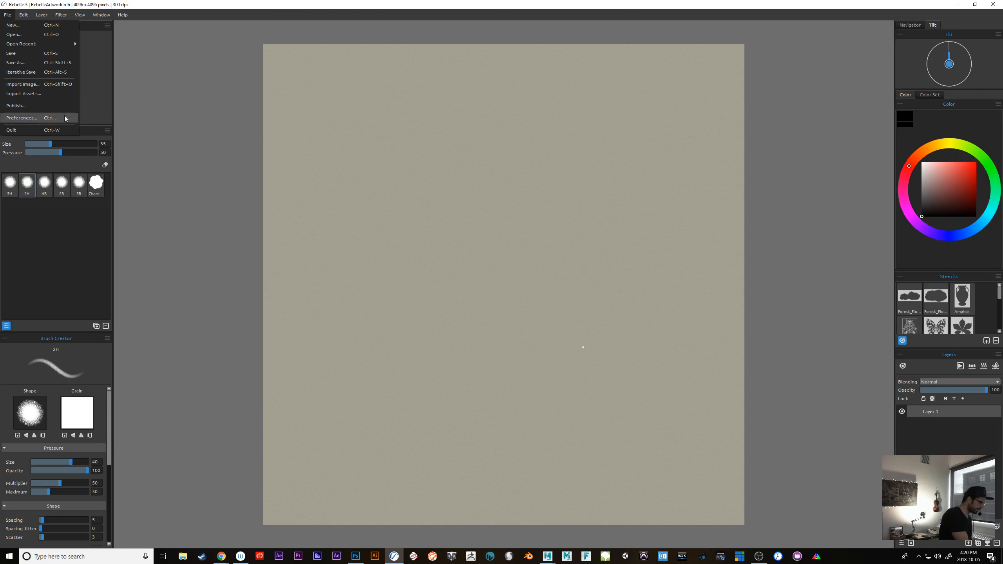
left_click(56, 85)
double_click(158, 84)
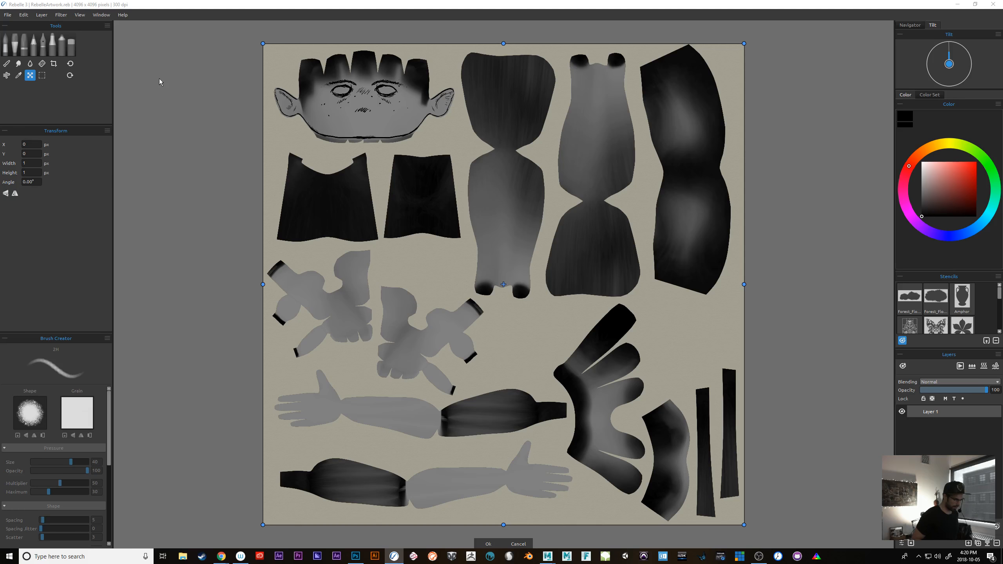
key("Return")
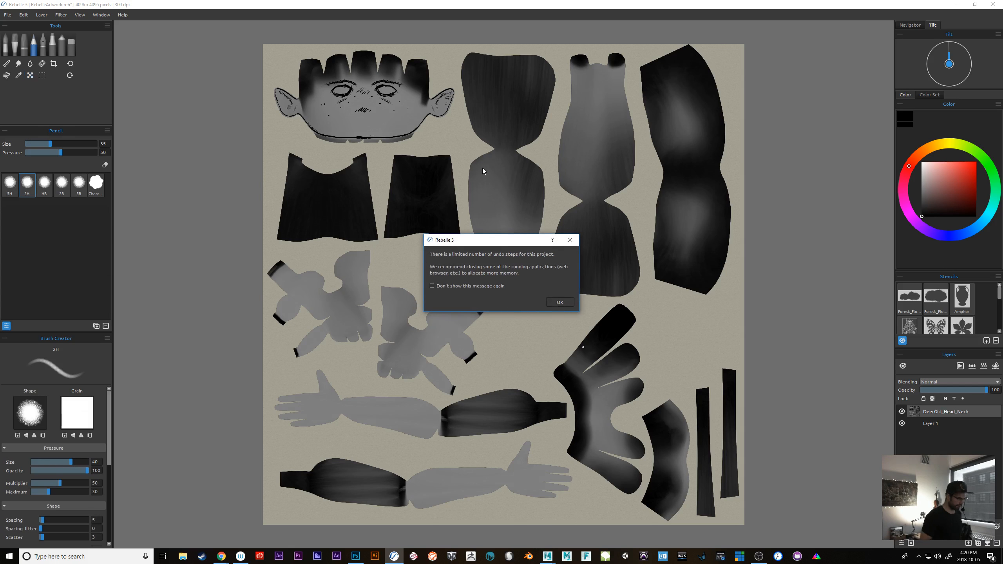
left_click(558, 303)
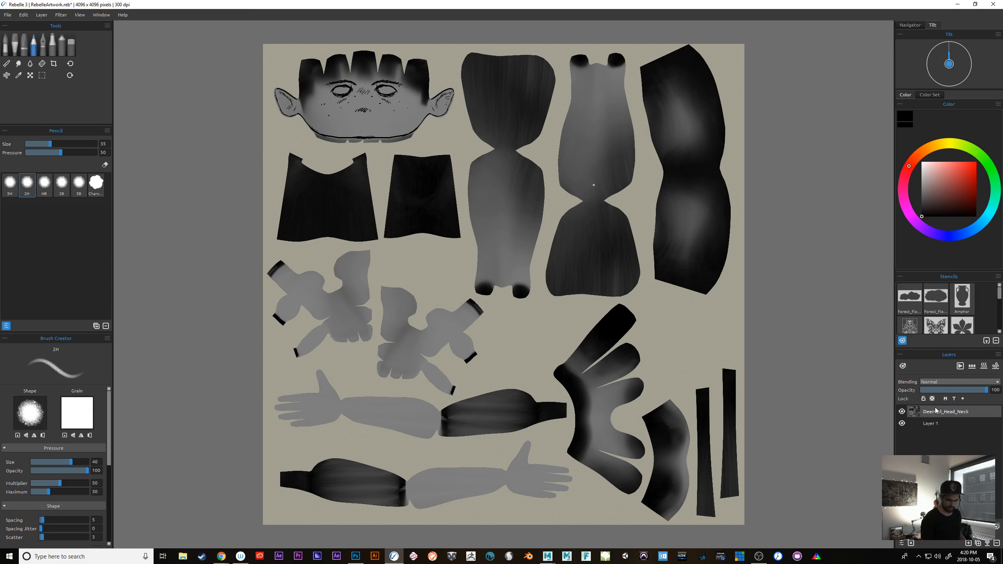
Fade the DeerGirl_Head_Neck layer to 19 opacity, place it beneath Layer 1 and make Layer 1 active
left_click(956, 390)
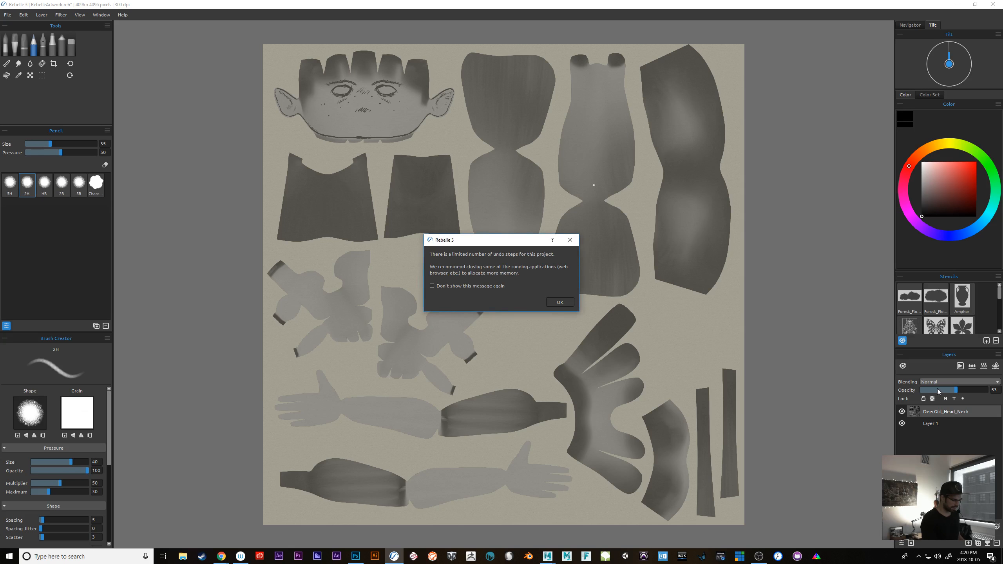
key("Return")
left_click(935, 390)
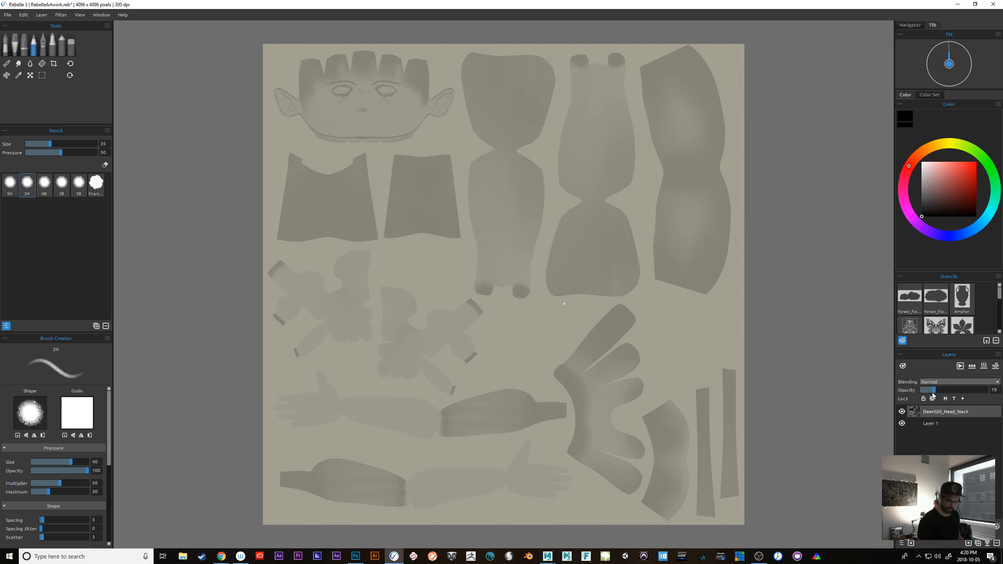
left_click_drag(936, 414, 936, 437)
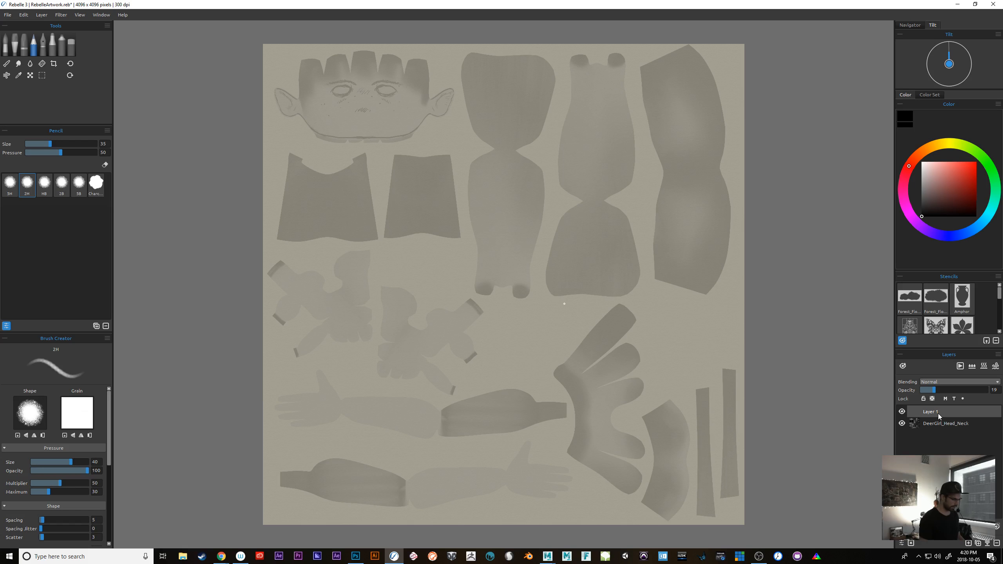
left_click(938, 415)
Switch to Photoshop and close it without saving the changes to DeerGirl_Head_Neck.png
key("ctrl+plus")
key("ctrl+plus")
key("ctrl+plus")
key("ctrl+plus")
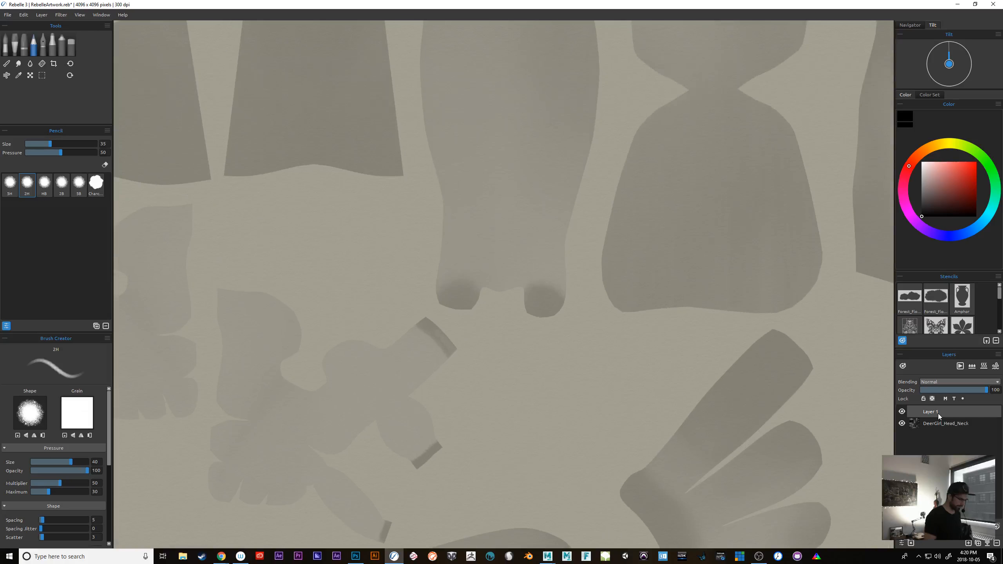
left_click_drag(496, 249, 683, 495)
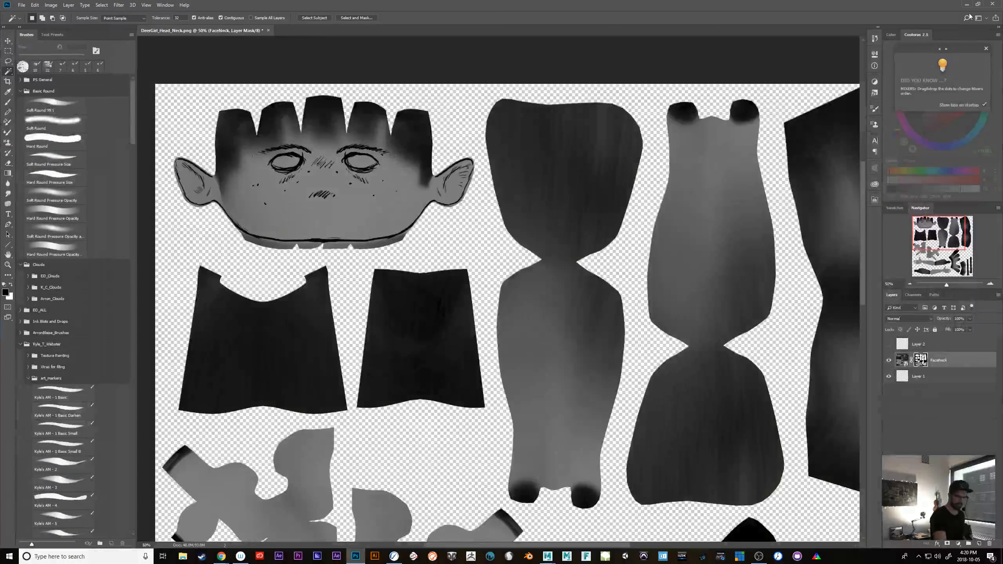
left_click(993, 5)
left_click(499, 202)
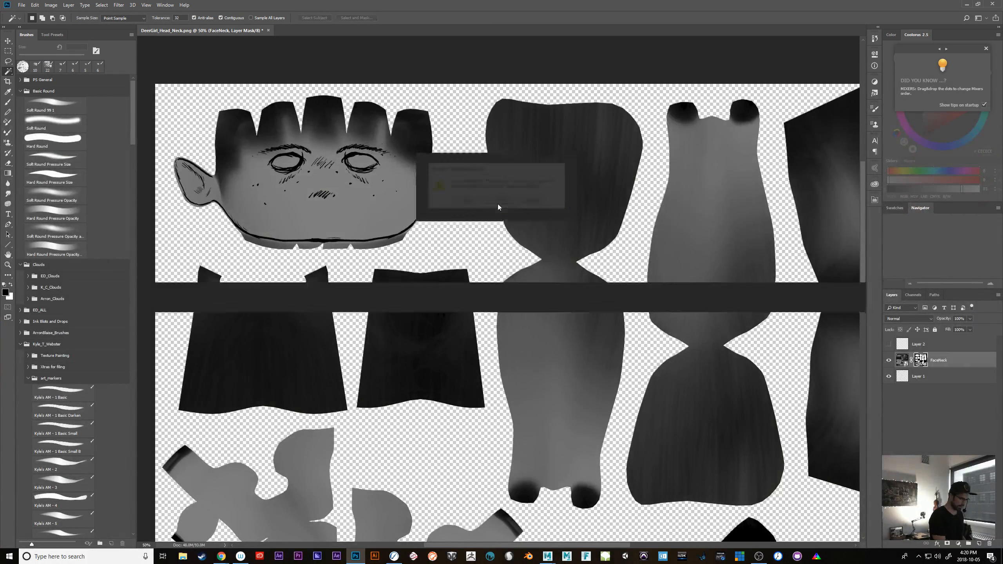
Sketch over both eyes and the nose of the face on Layer 1 in Rebelle with the 2H pencil, increasing its size to 60
left_click_drag(519, 258, 547, 263)
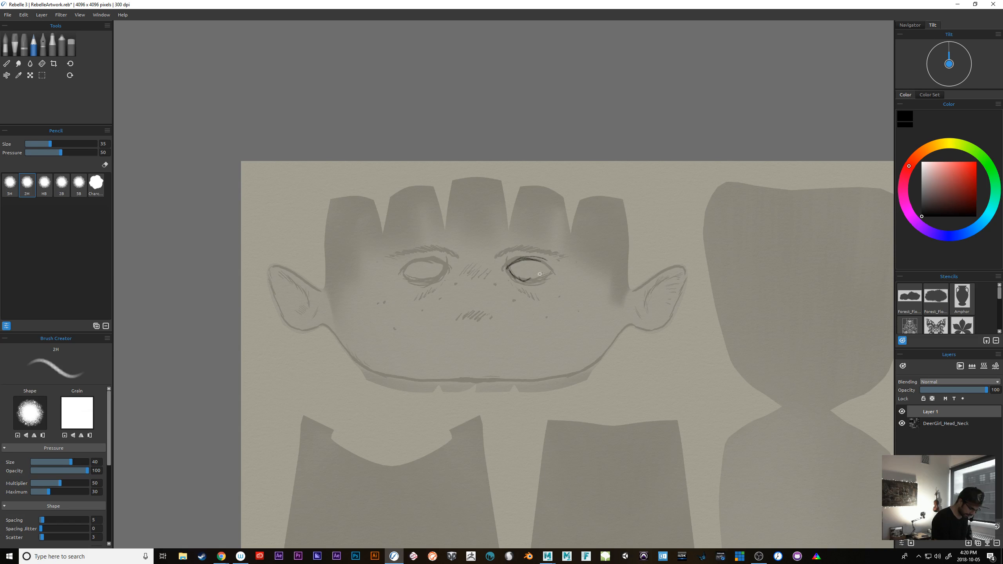
left_click_drag(520, 280, 545, 273)
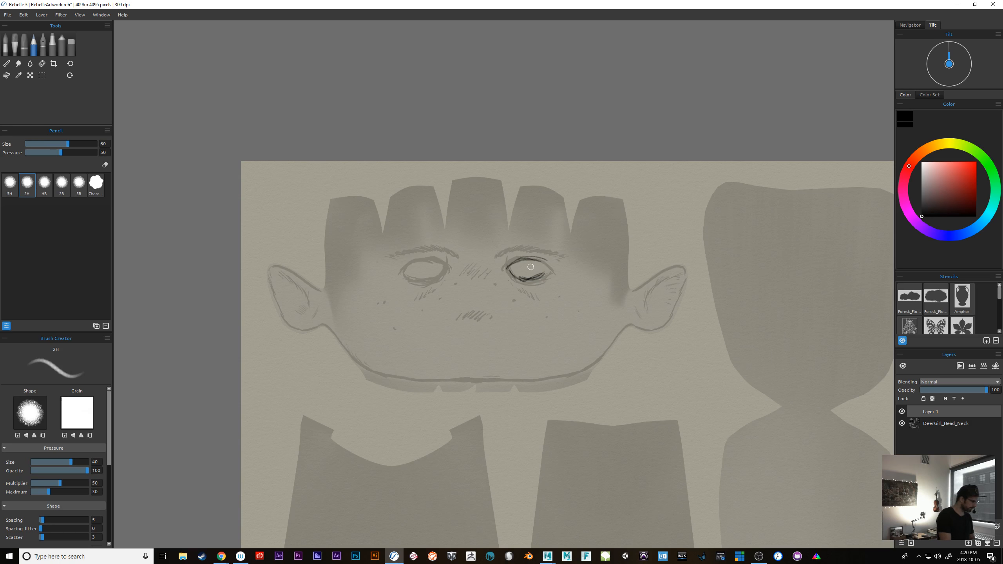
Choose the Watercolor tool and check the sketch alone by temporarily hiding the DeerGirl_Head_Neck reference layer
left_click(9, 44)
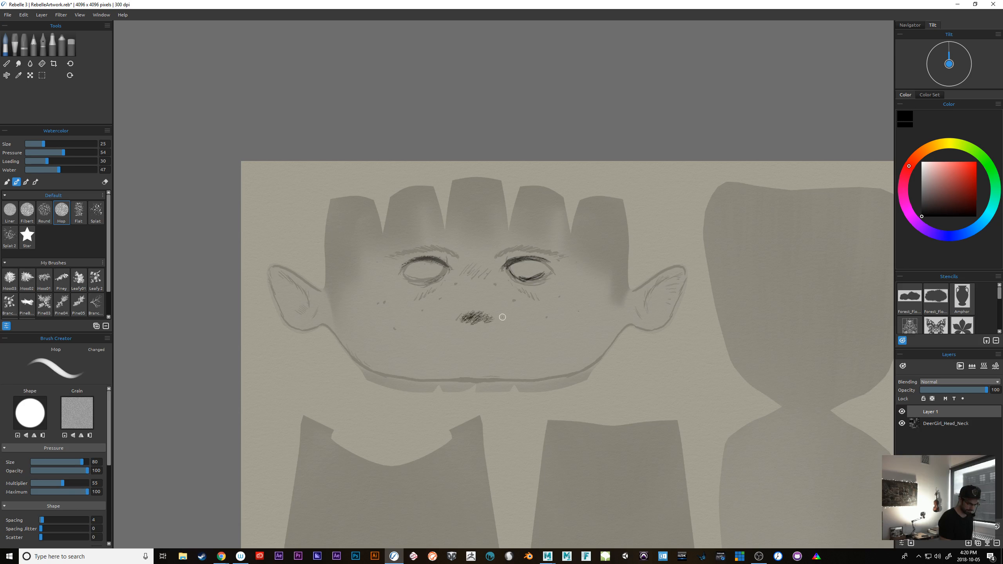
left_click(903, 423)
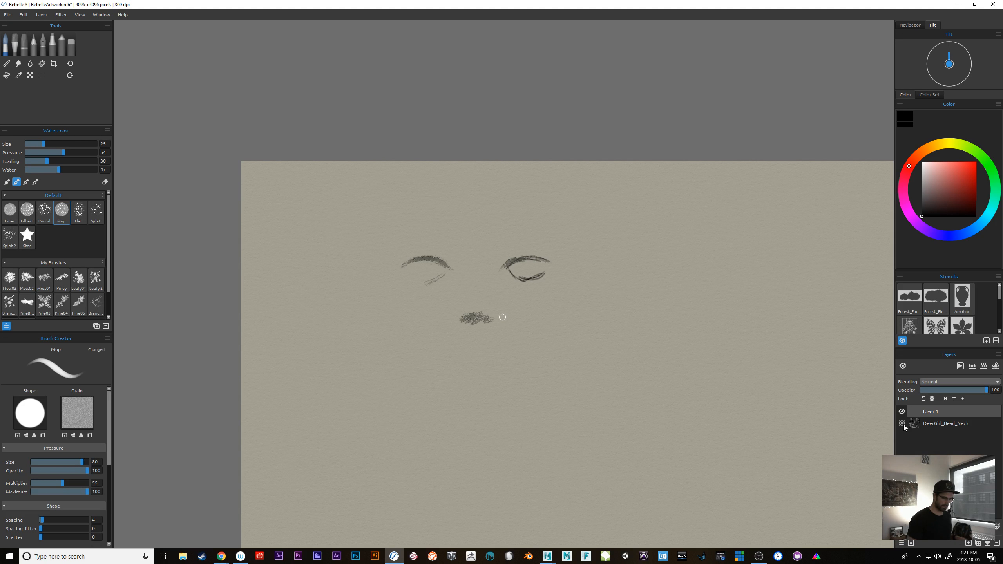
left_click(903, 423)
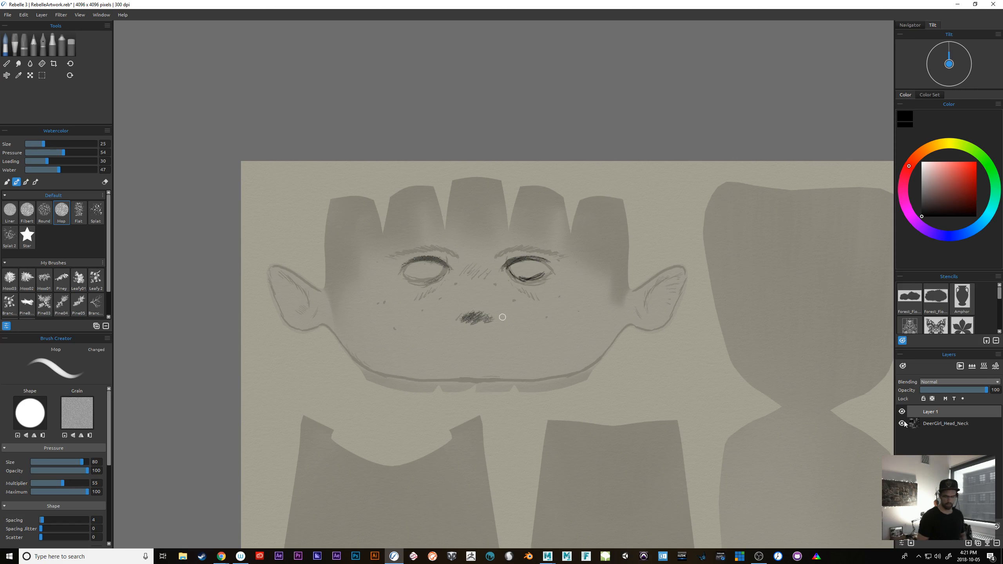